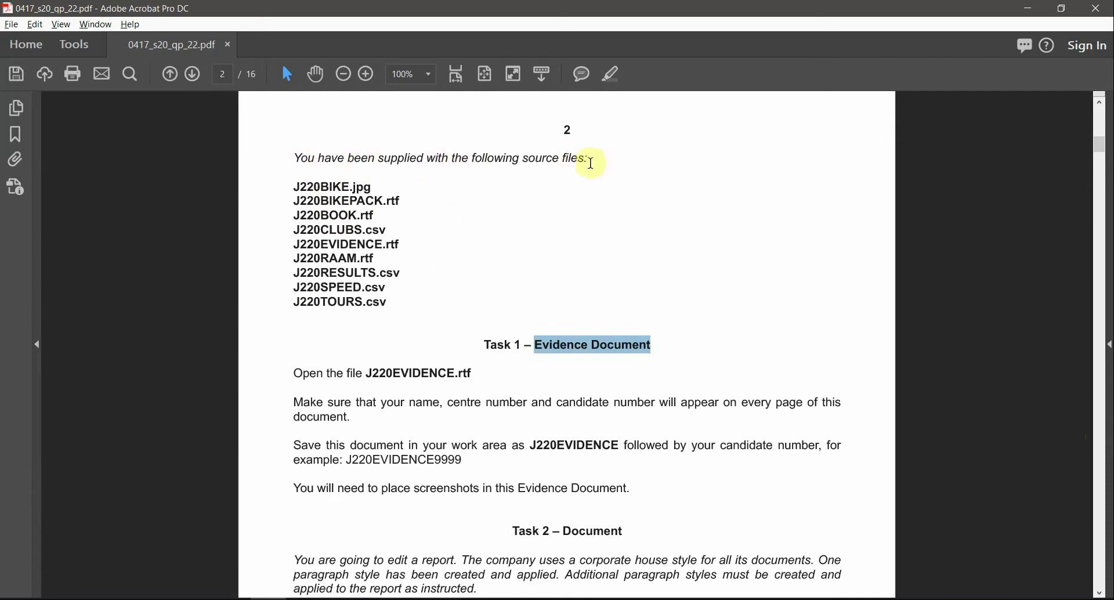
Step: Select the sentence listing the source files, then bring the source files folder forward
drag(591, 163, 319, 158)
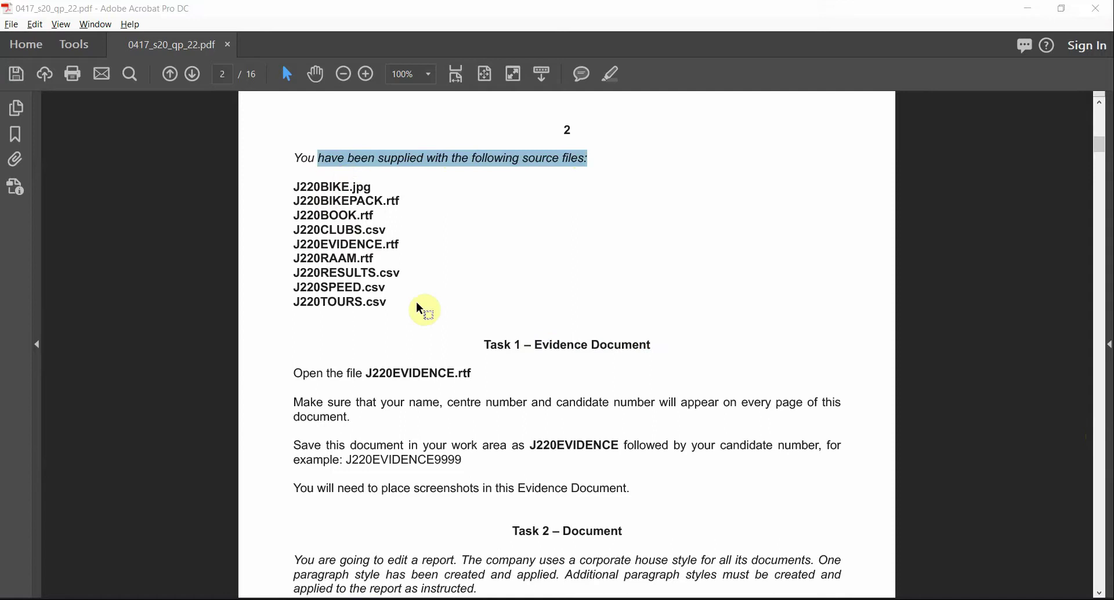
key(alt+Tab)
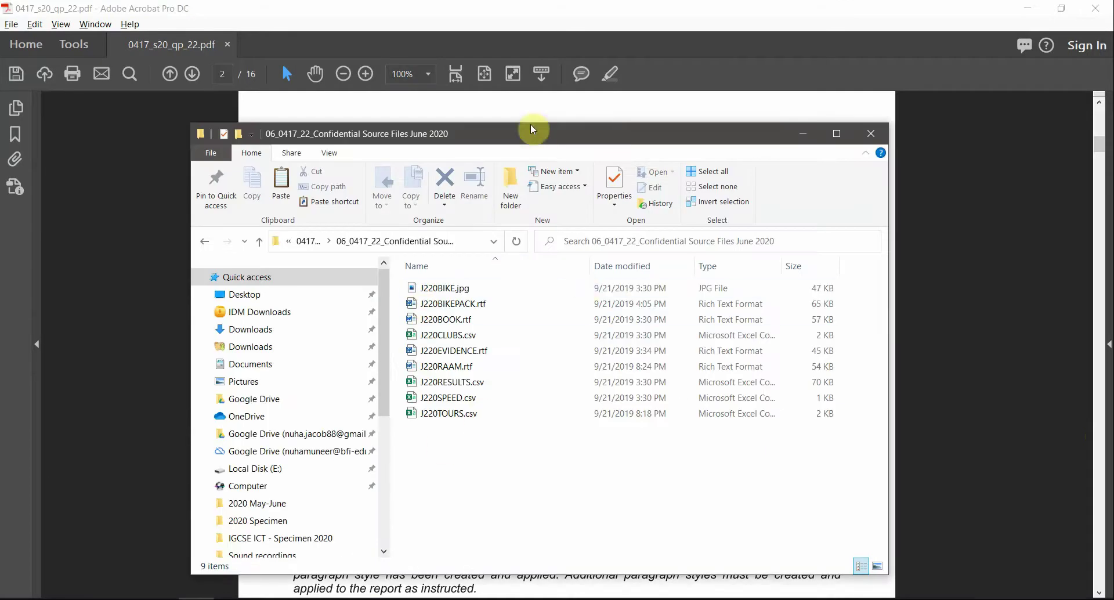
Step: Reposition the source files window and group its files by type
drag(520, 141, 460, 103)
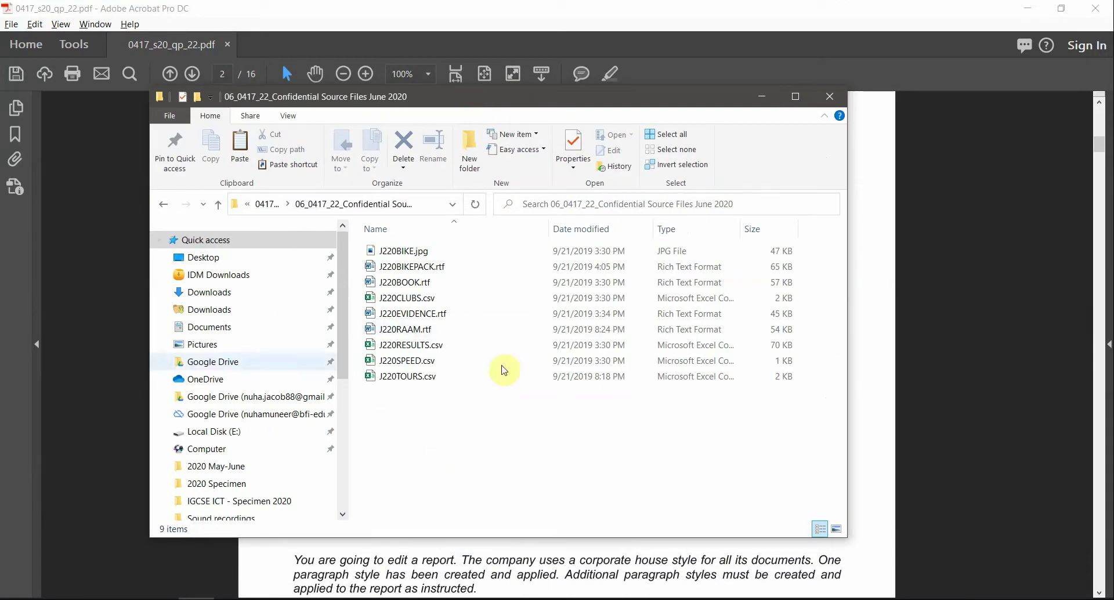
right_click(459, 460)
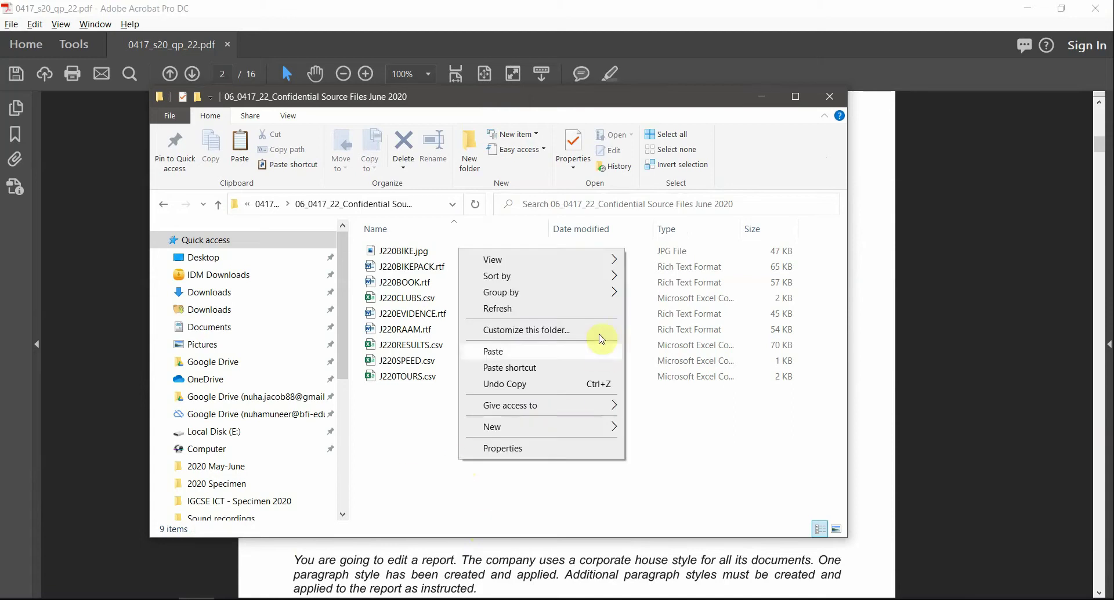
mouse_move(606, 298)
click(671, 326)
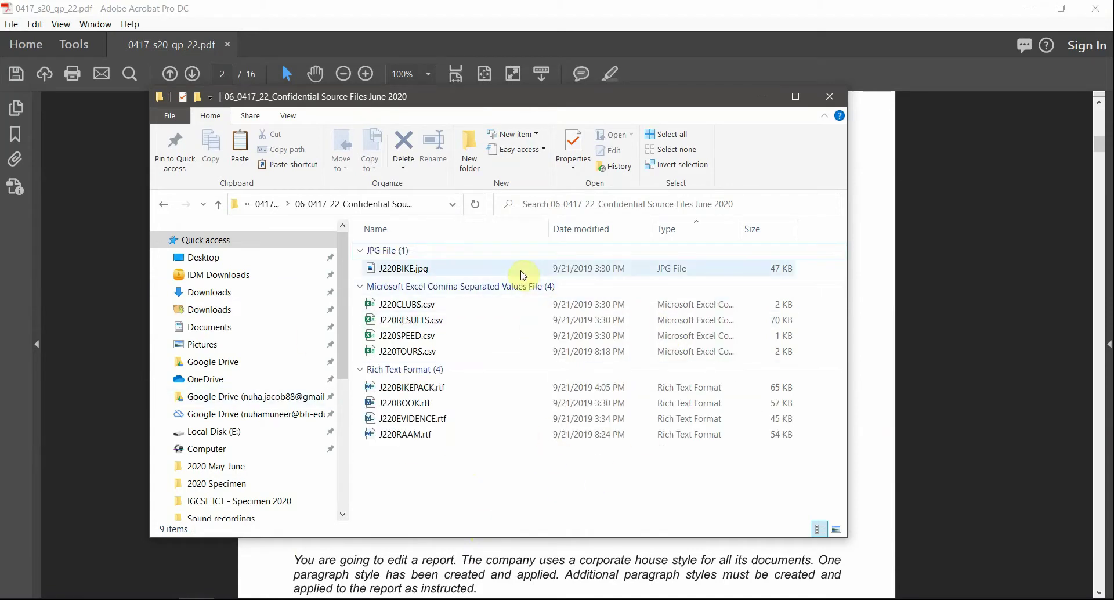
Step: Keep file name extensions showing, then minimise File Explorer
click(288, 117)
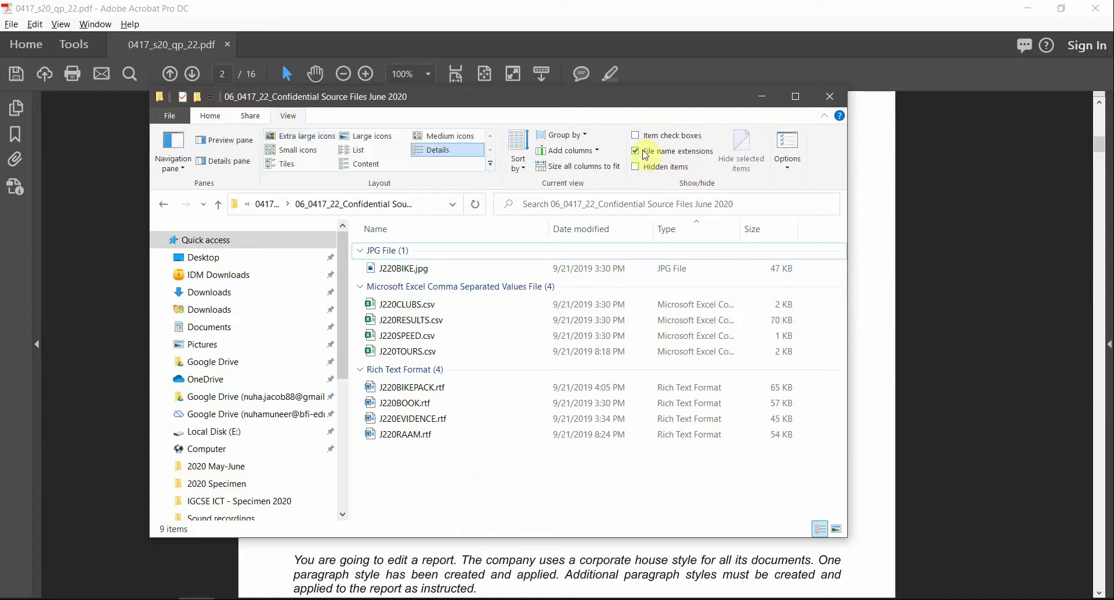
click(698, 154)
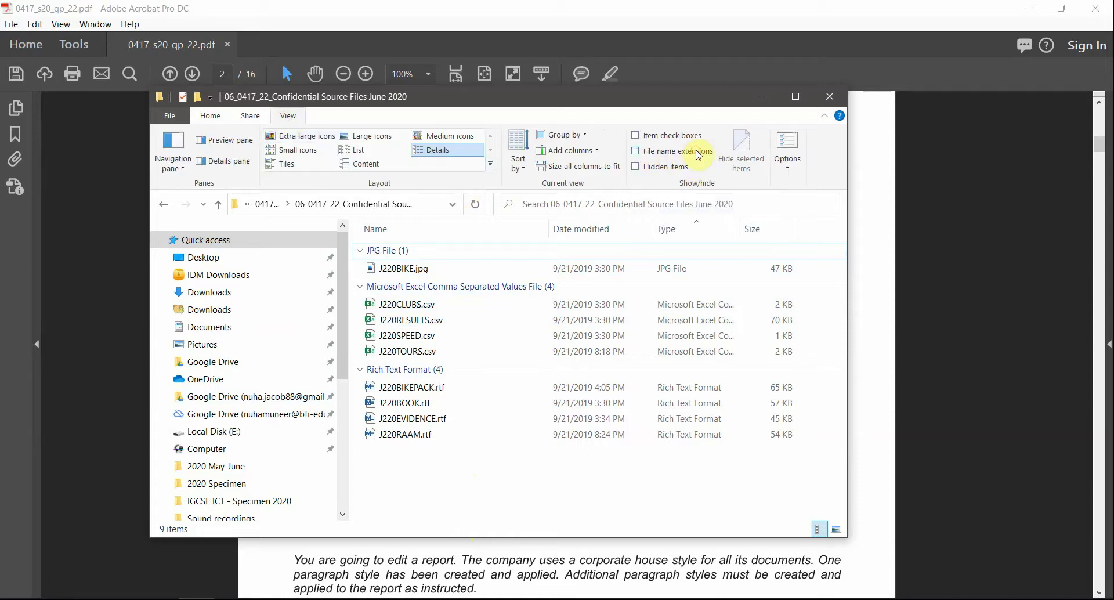
click(698, 154)
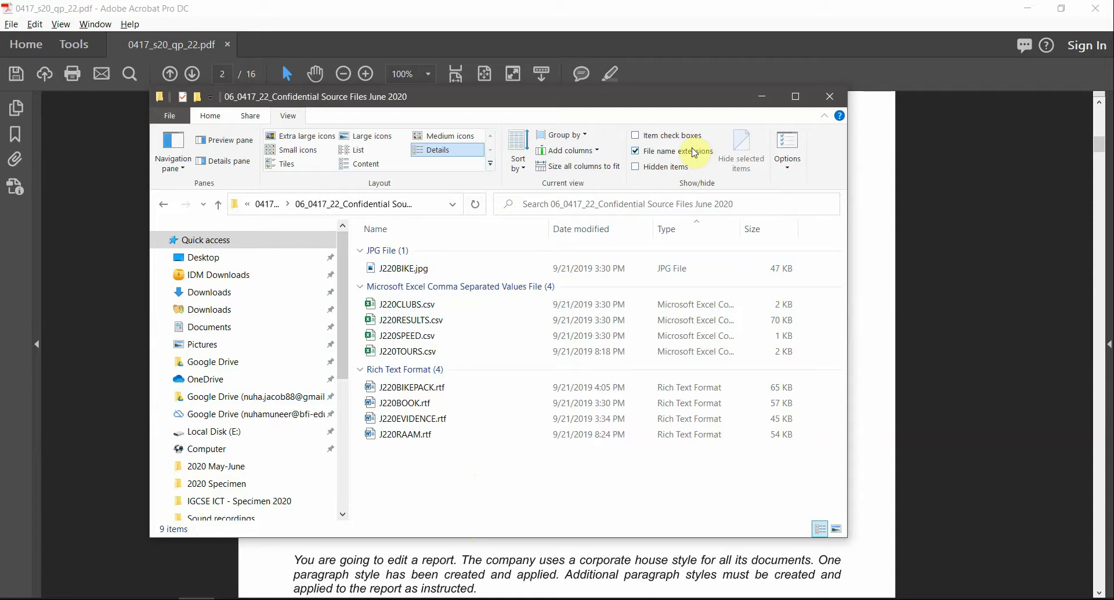
click(566, 7)
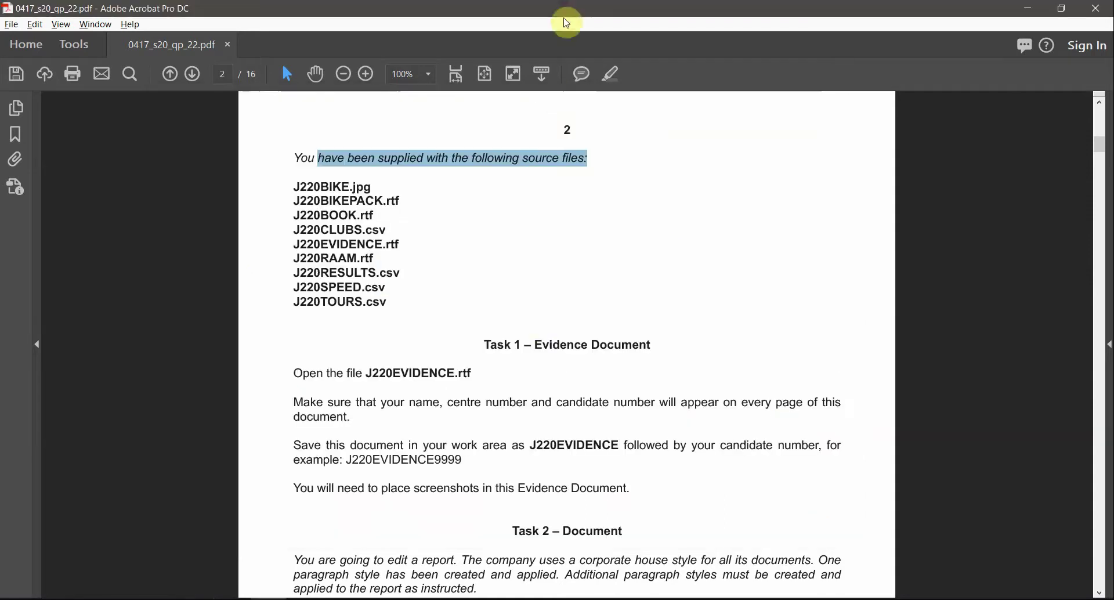
Step: Open J220EVIDENCE.rtf in Word from the source files folder with ¶ formatting marks hidden
scroll(530, 266, down, 5)
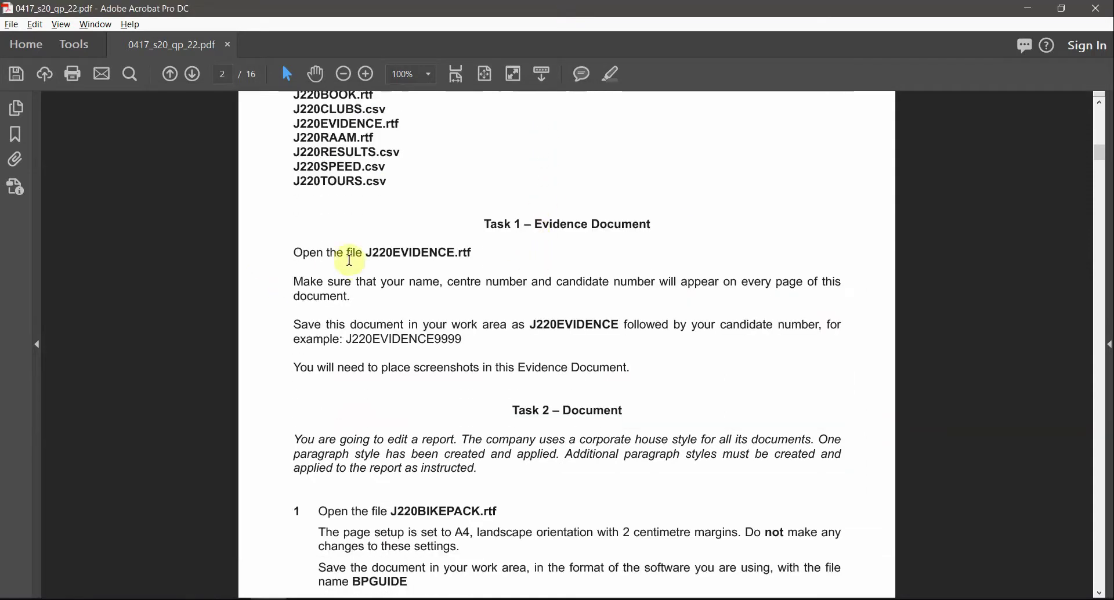
drag(370, 253, 457, 255)
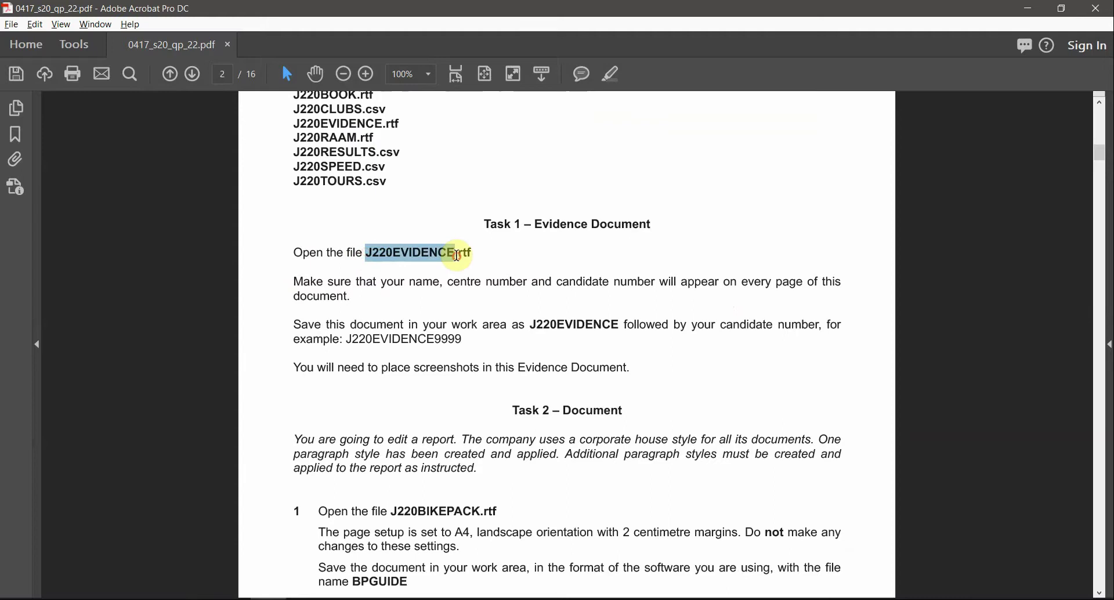
key(alt+Tab)
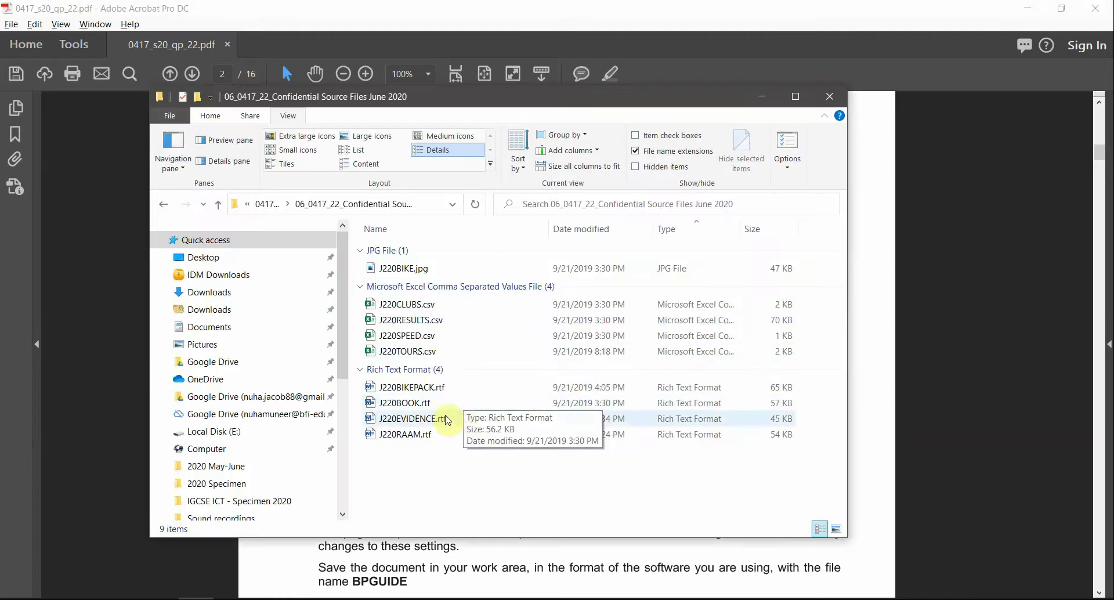
click(409, 420)
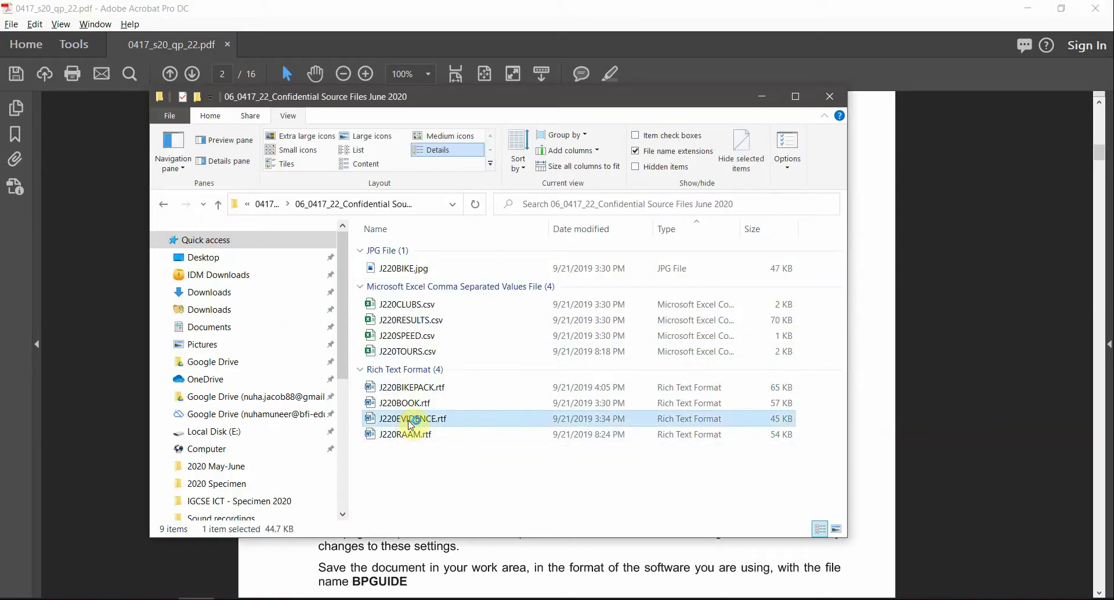
double_click(410, 420)
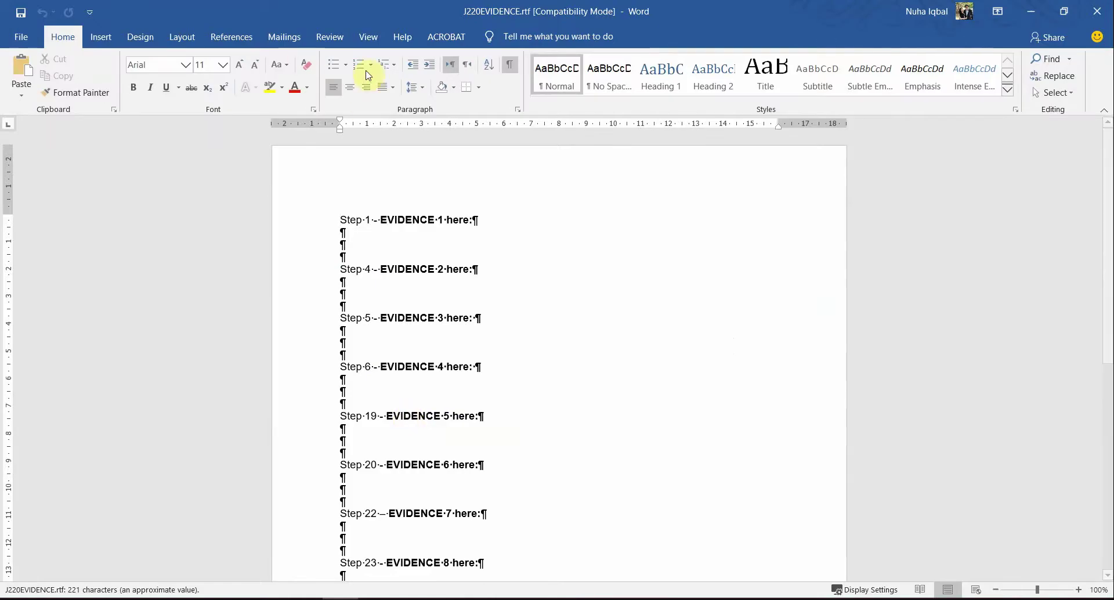
click(509, 63)
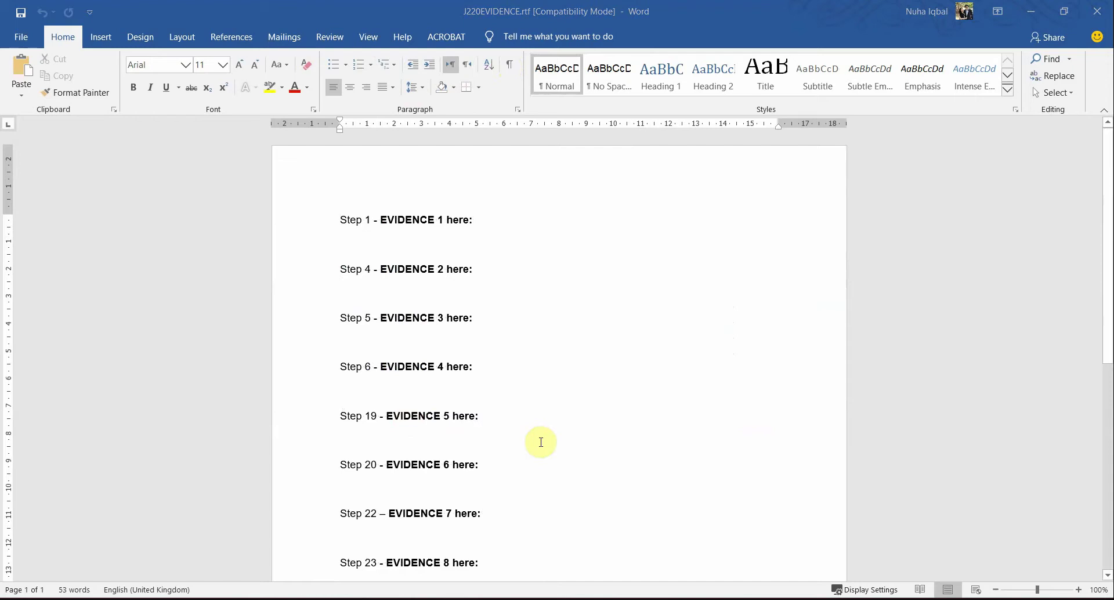
key(alt+Tab)
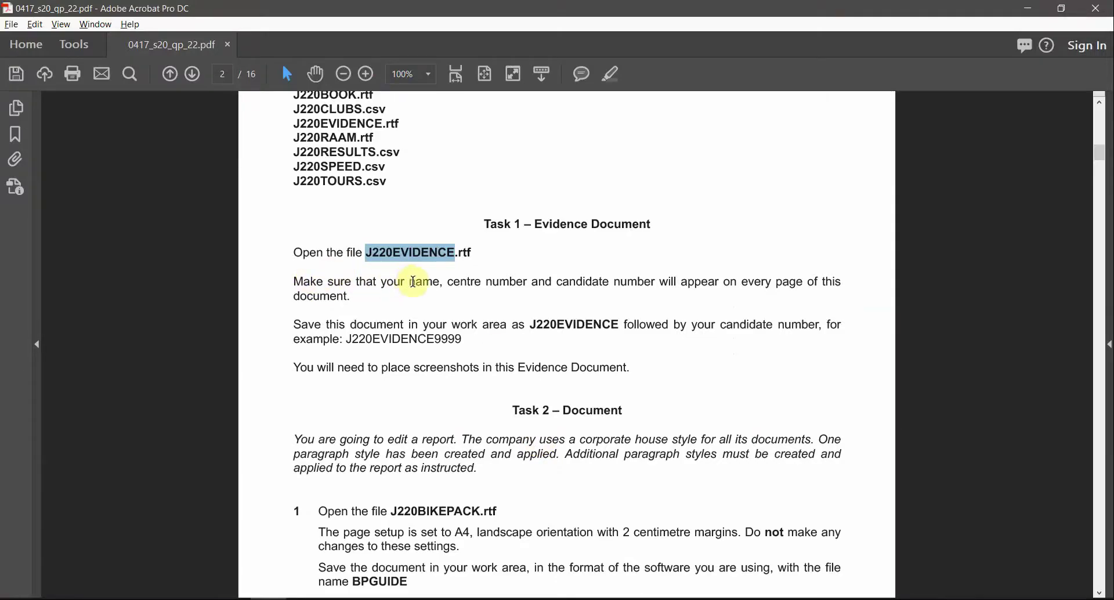
Step: Select the 'name, centre number and candidate' wording, then open J220EVIDENCE's empty header
drag(413, 283, 582, 282)
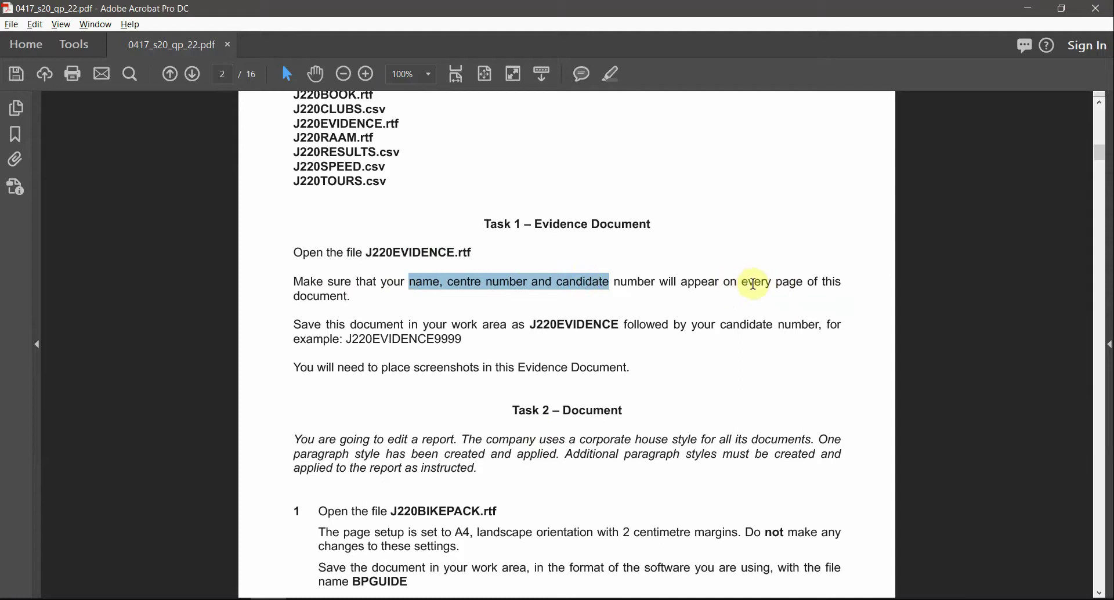
key(alt+Tab)
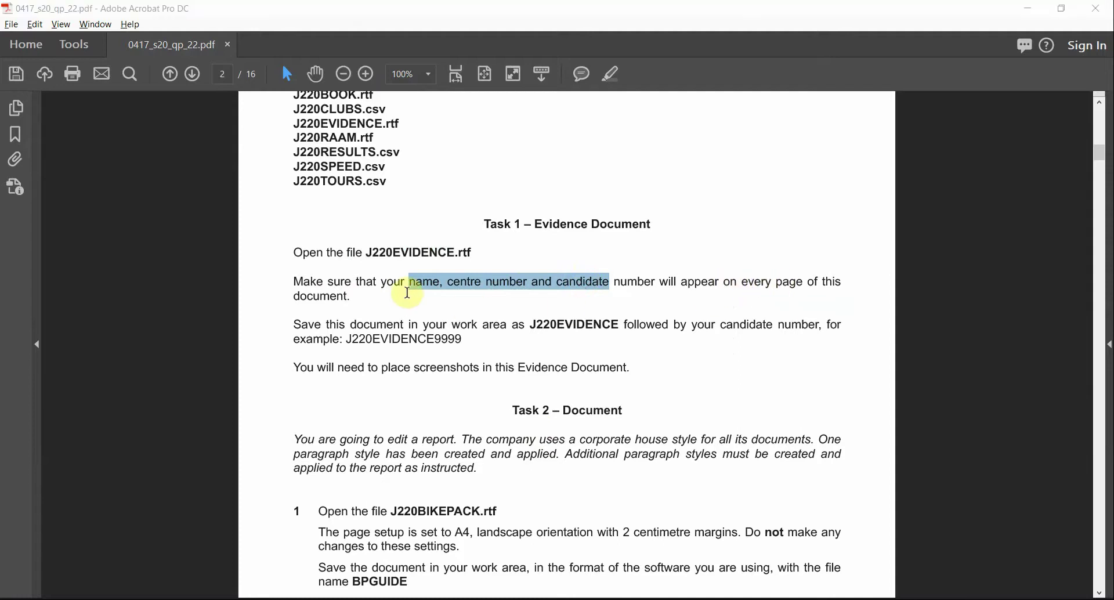
key(alt+Tab)
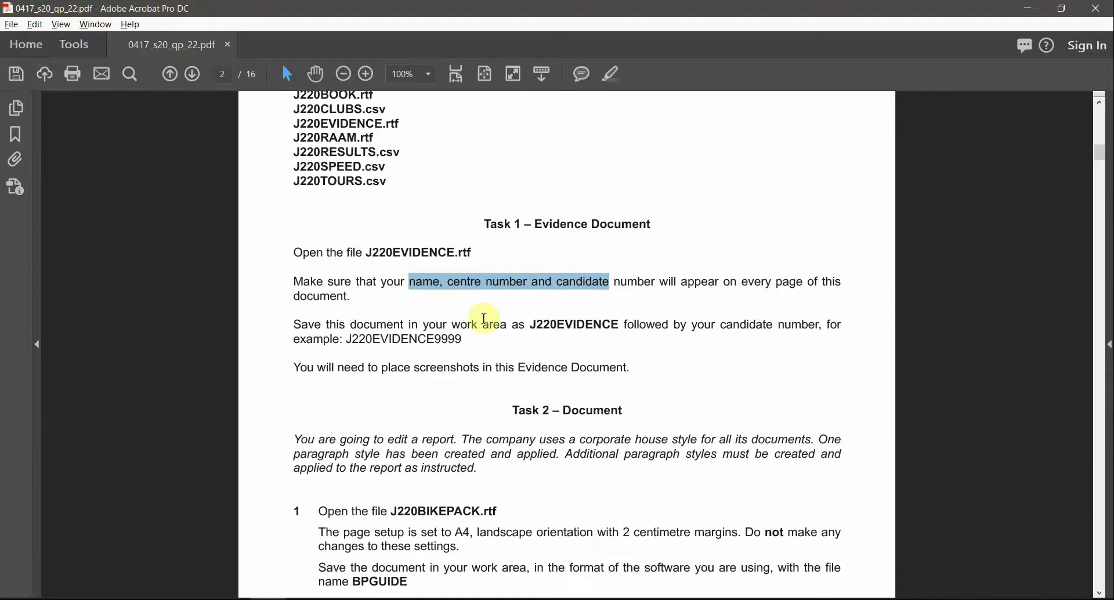
key(alt+Tab)
double_click(529, 174)
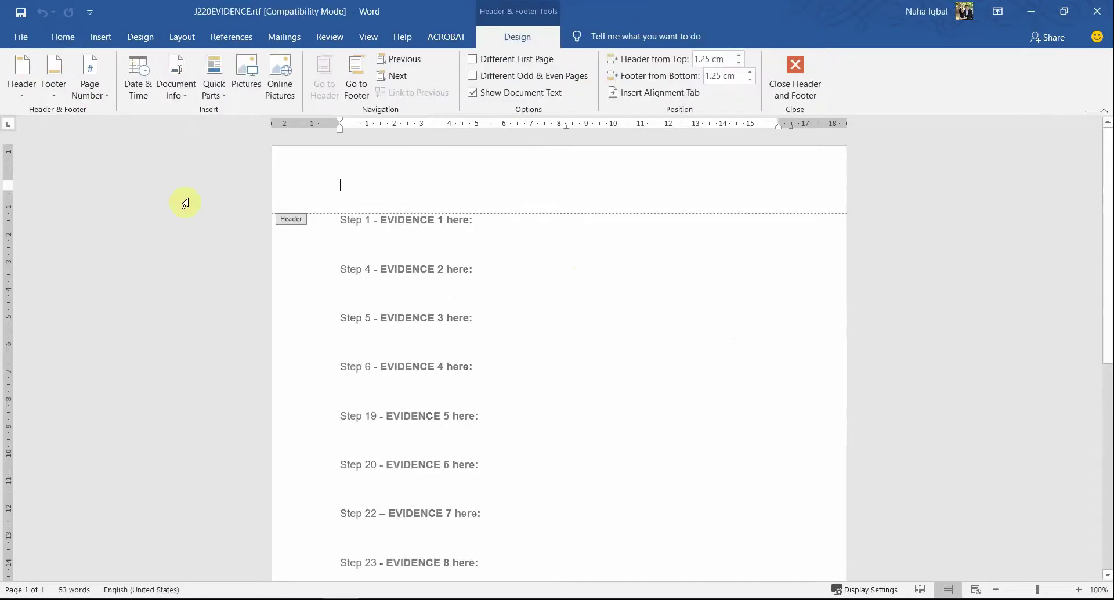
Step: Apply a Blank (Three Columns) header holding the candidate's name, centre number and candidate number
click(21, 92)
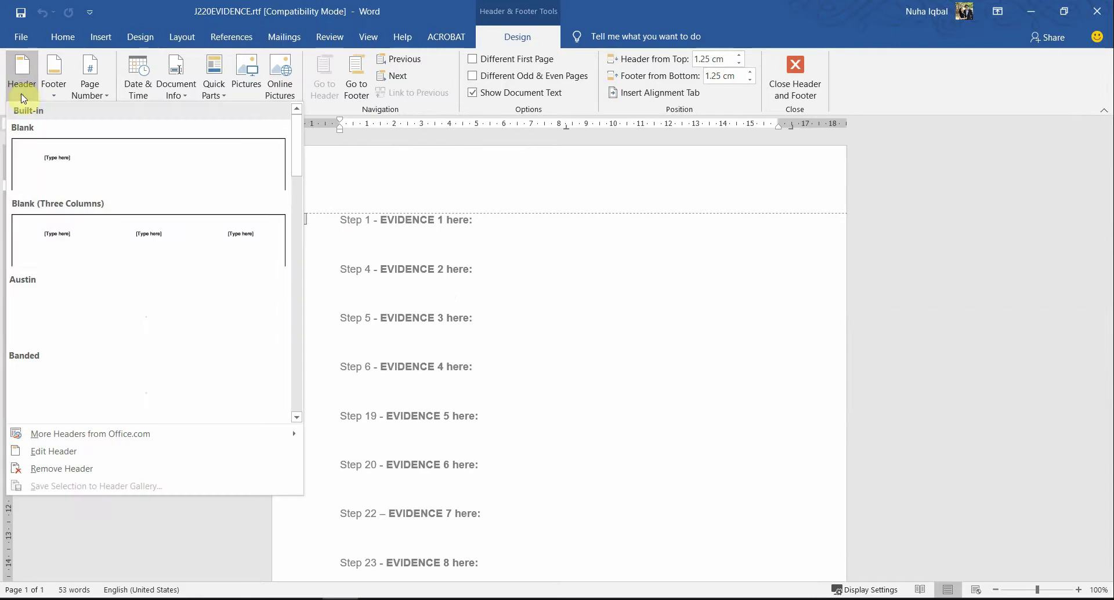
click(60, 256)
click(382, 185)
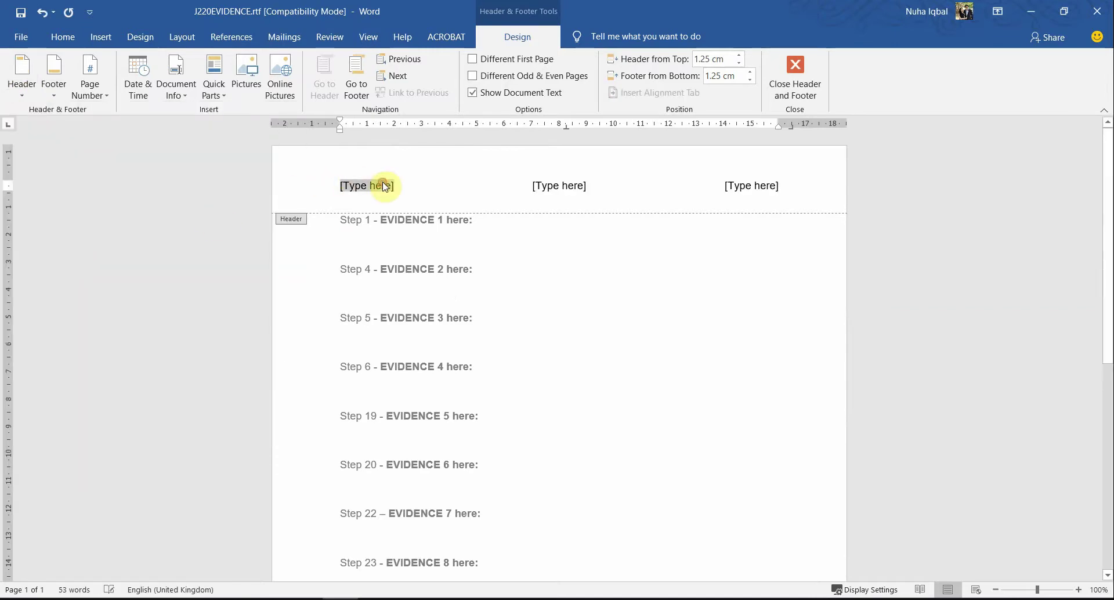
text(Nuha)
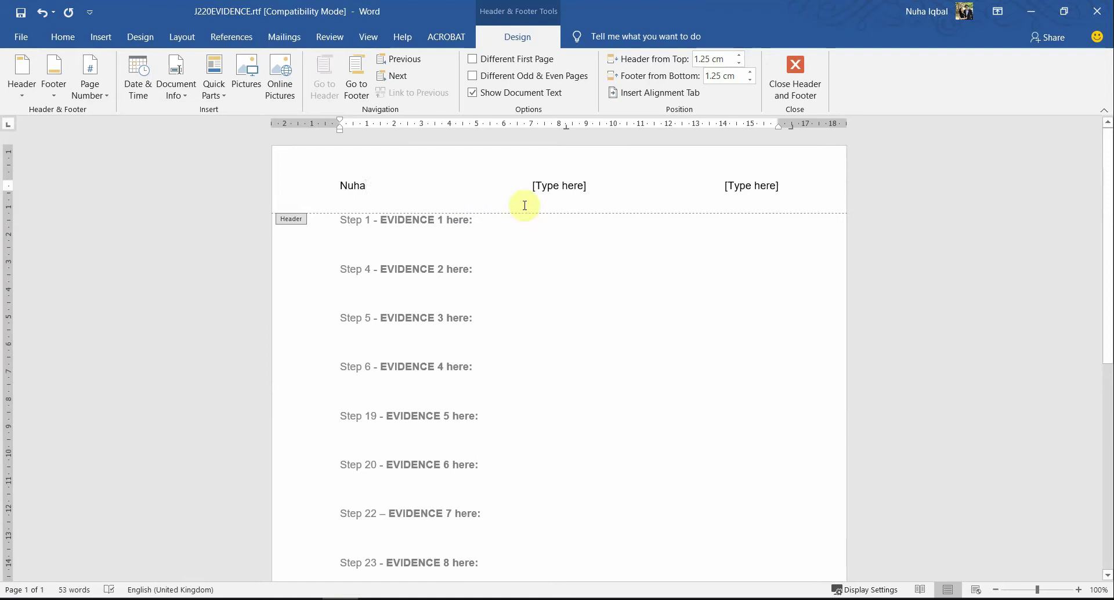
click(553, 191)
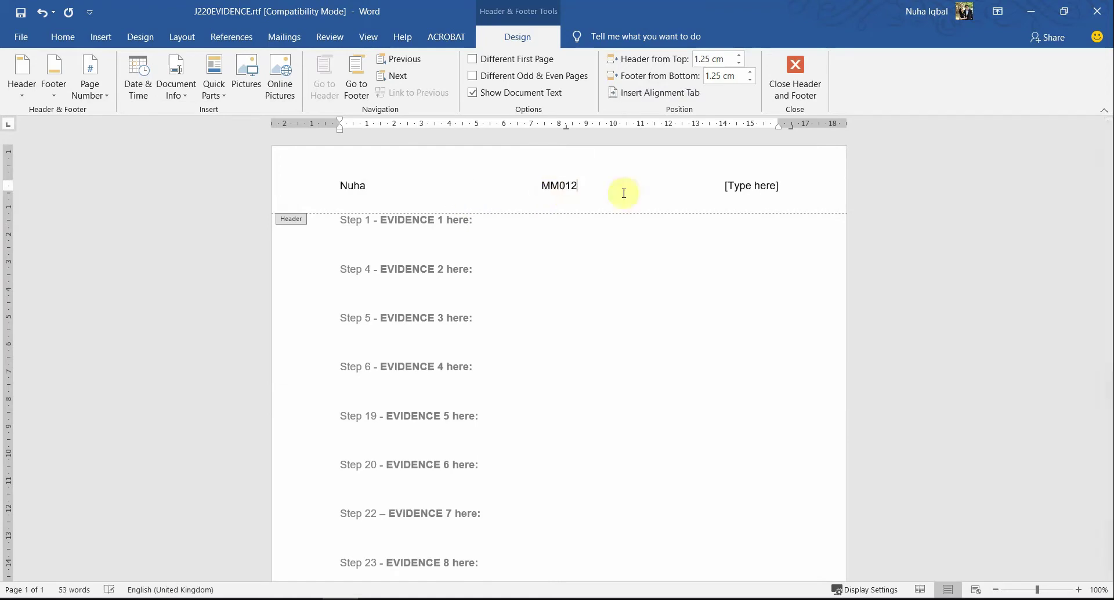
click(739, 188)
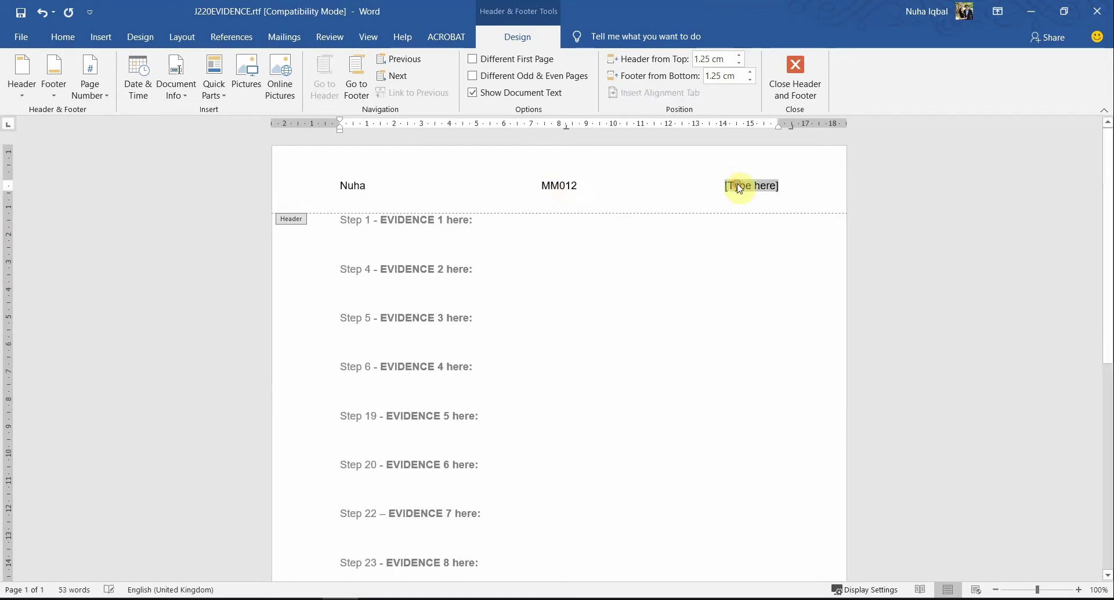
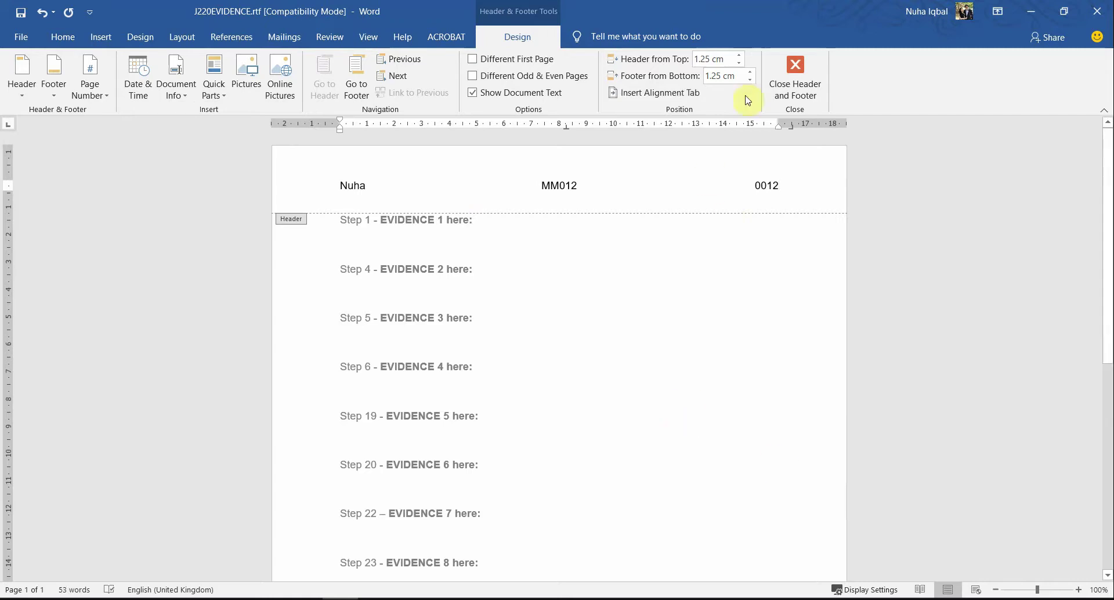
click(771, 92)
key(alt+Tab)
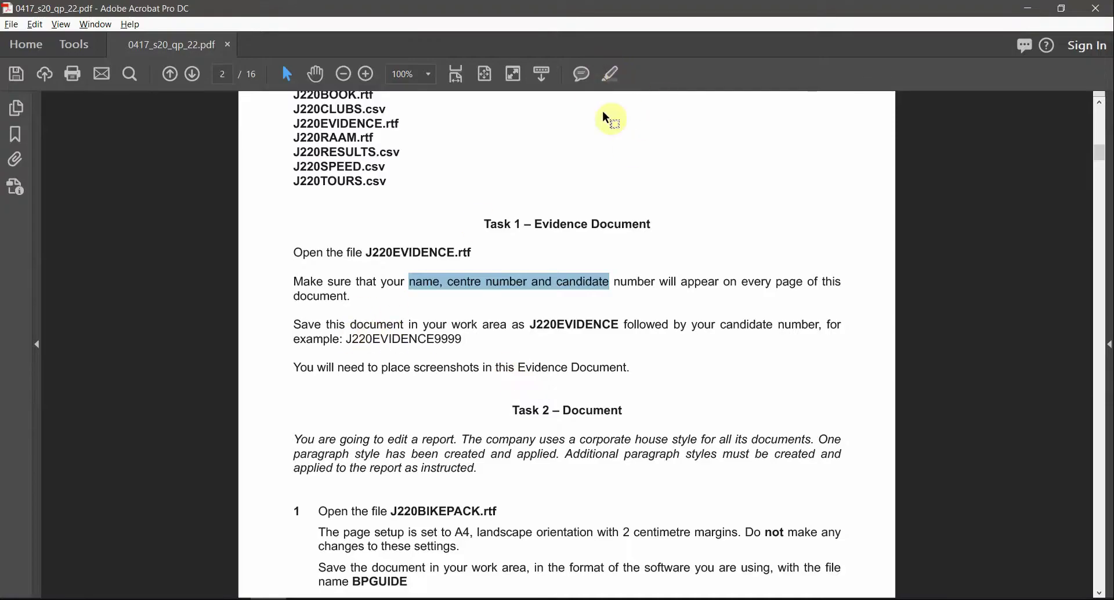
Step: Highlight the name and numbers requirement and check the J220EVIDENCE save name with example 9999
click(611, 74)
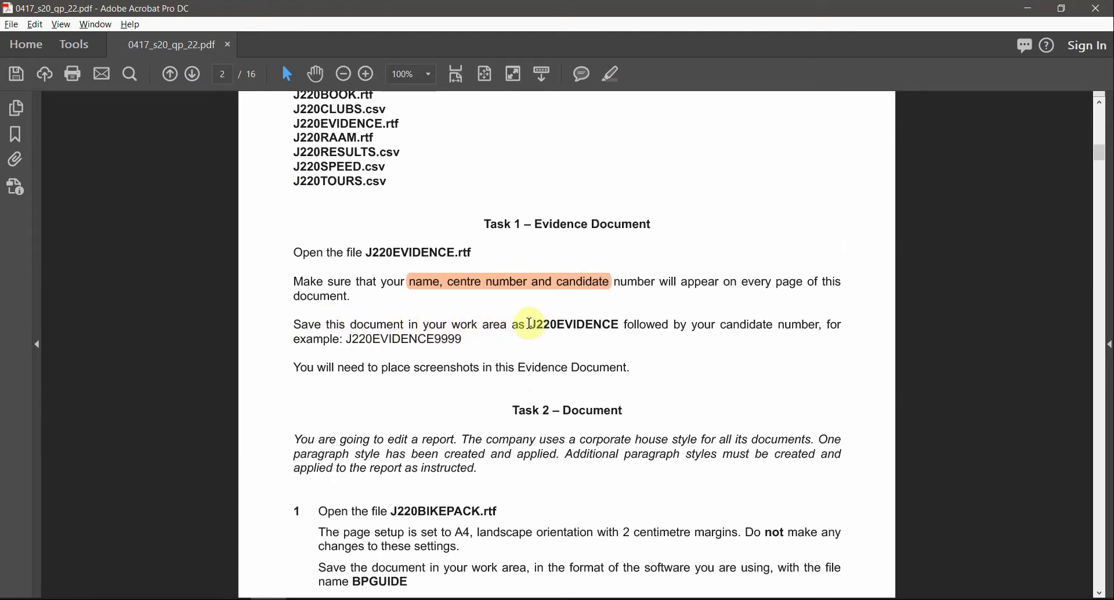
drag(530, 323, 620, 325)
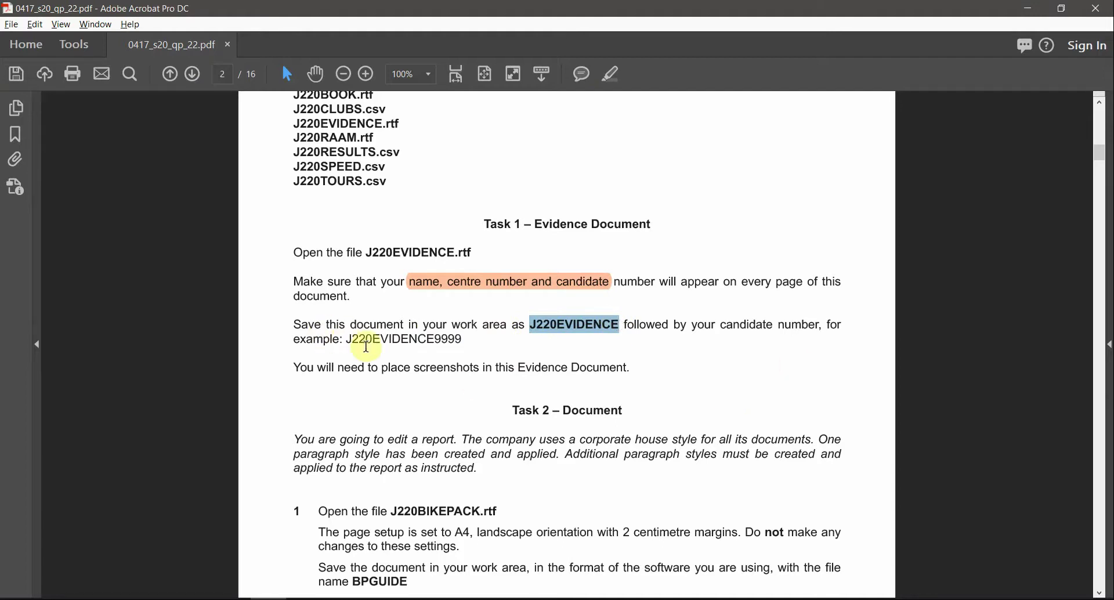
drag(436, 339, 468, 343)
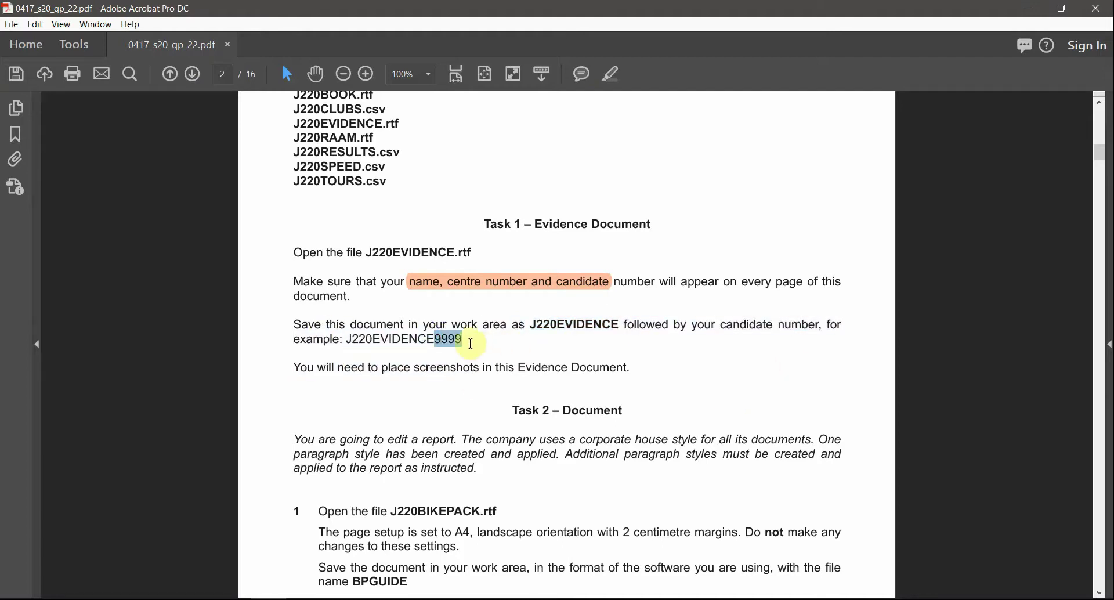
drag(531, 324, 620, 324)
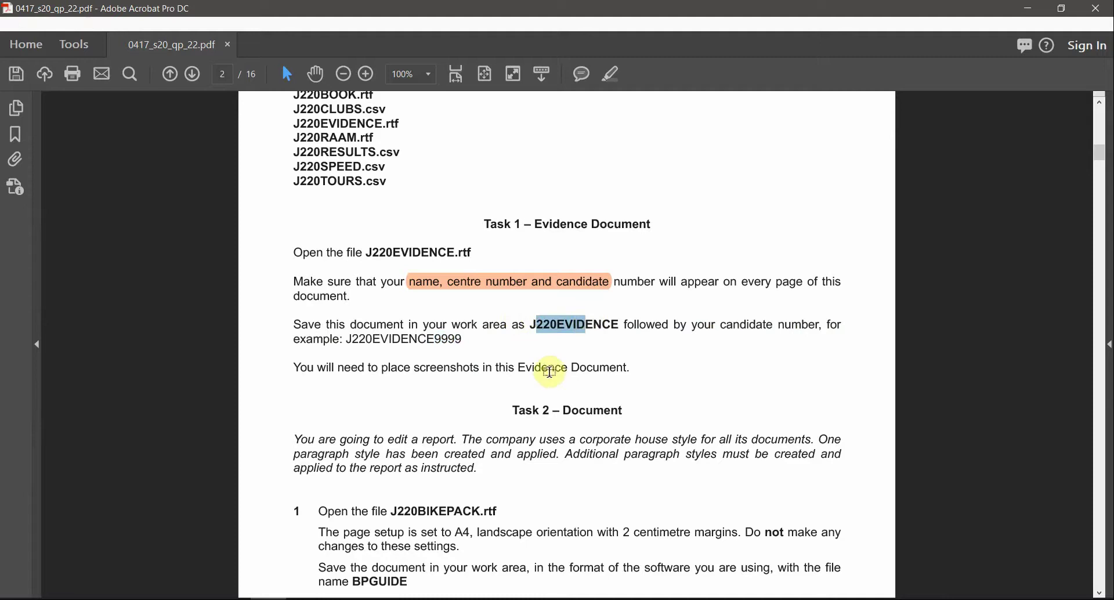
key(alt+Tab)
click(21, 36)
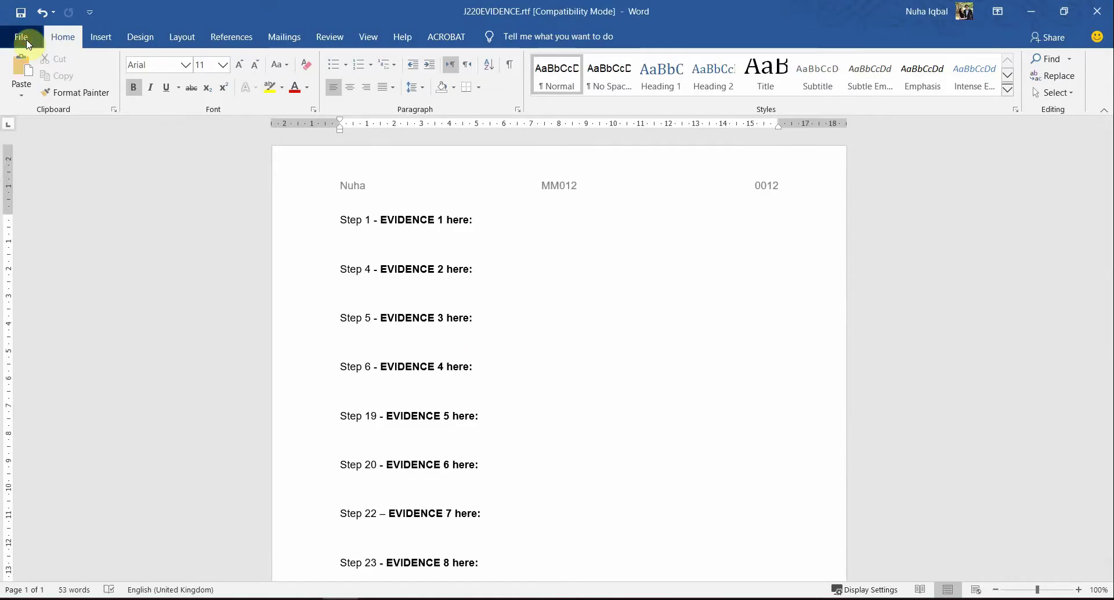
Step: Save the evidence document as Word Document (.docx) named J220EVIDENCE plus the candidate number
click(72, 237)
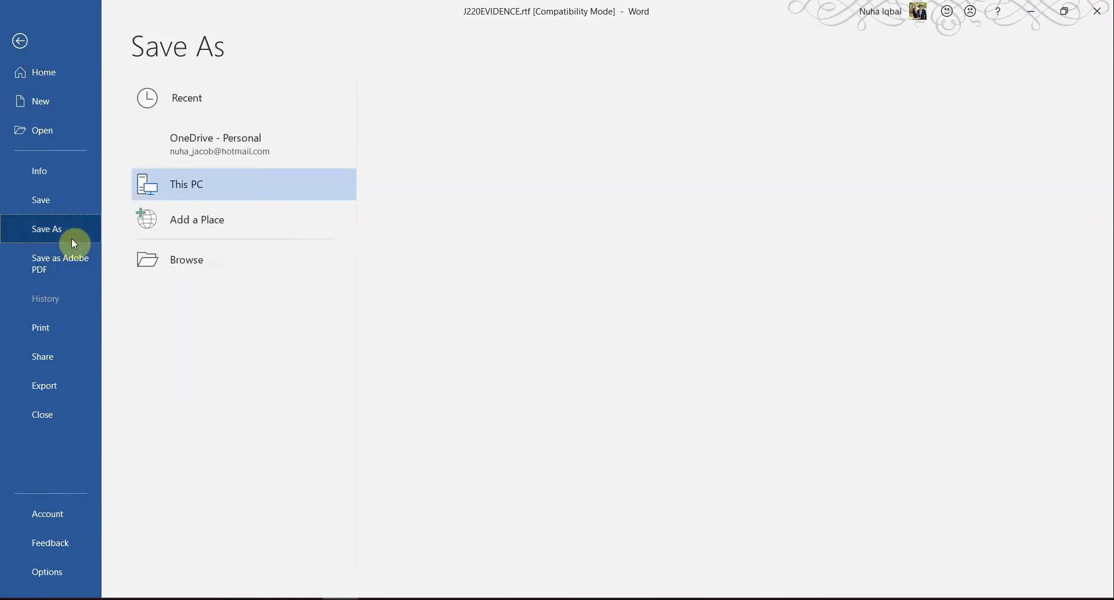
click(213, 259)
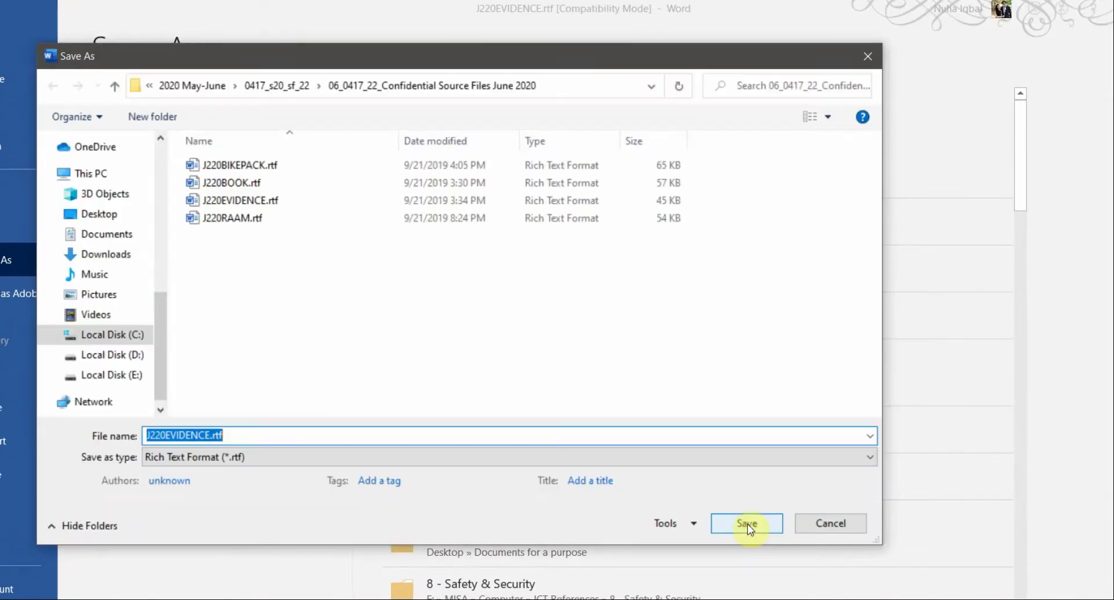
click(200, 457)
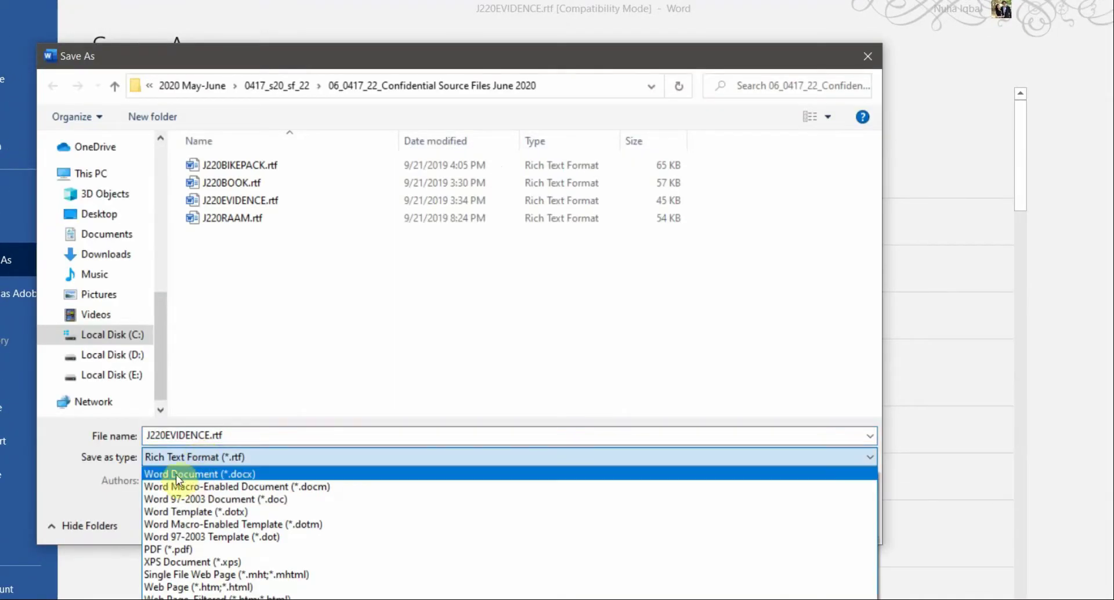
click(259, 478)
click(259, 433)
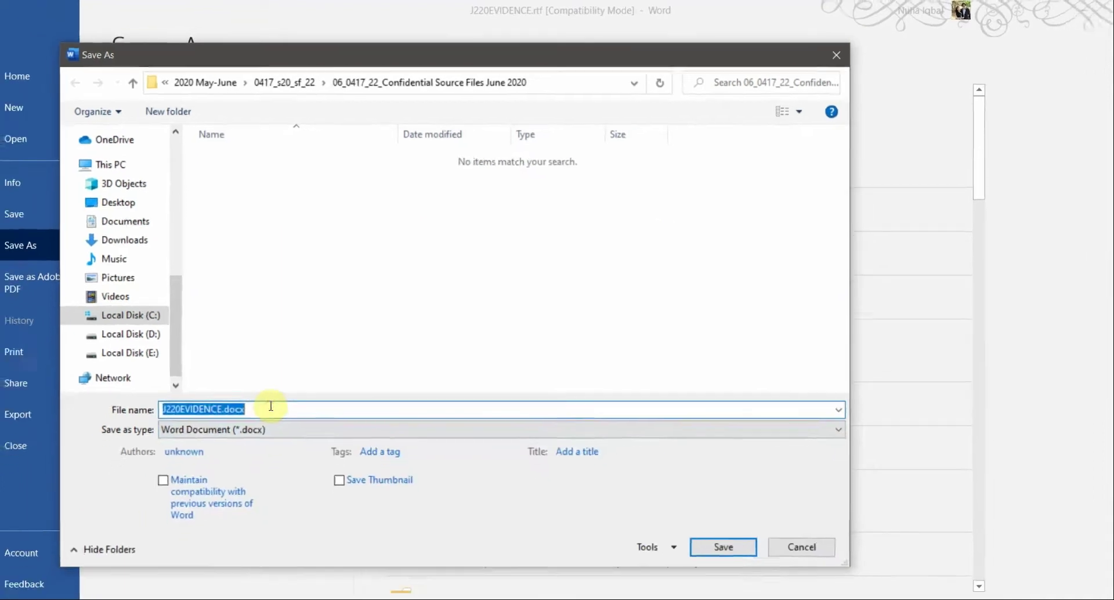
click(270, 405)
key(BackSpace)
key(BackSpace)
key(BackSpace)
key(BackSpace)
key(BackSpace)
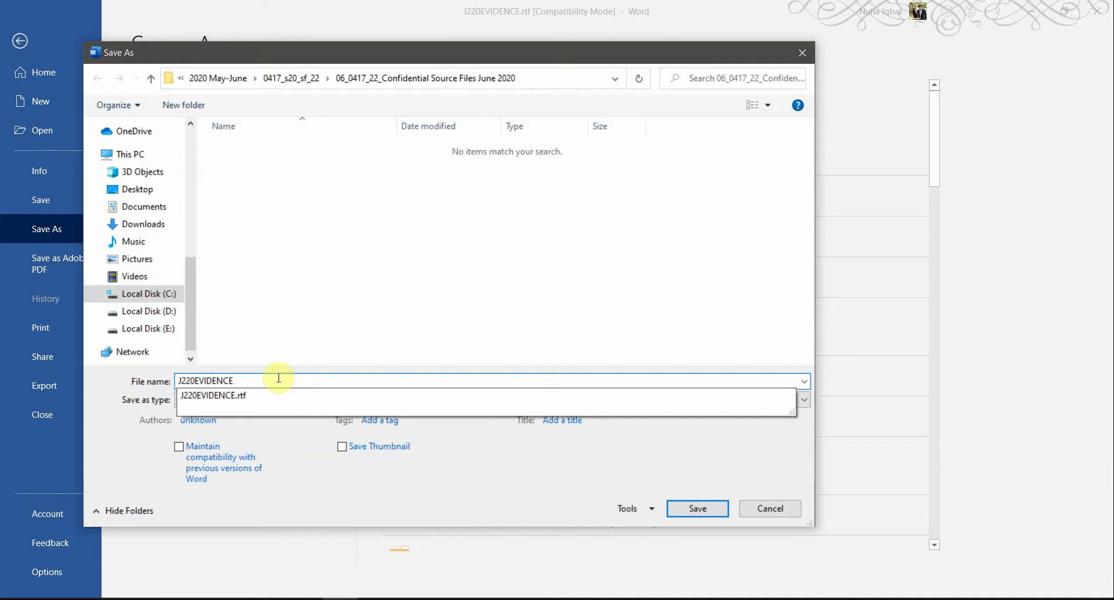
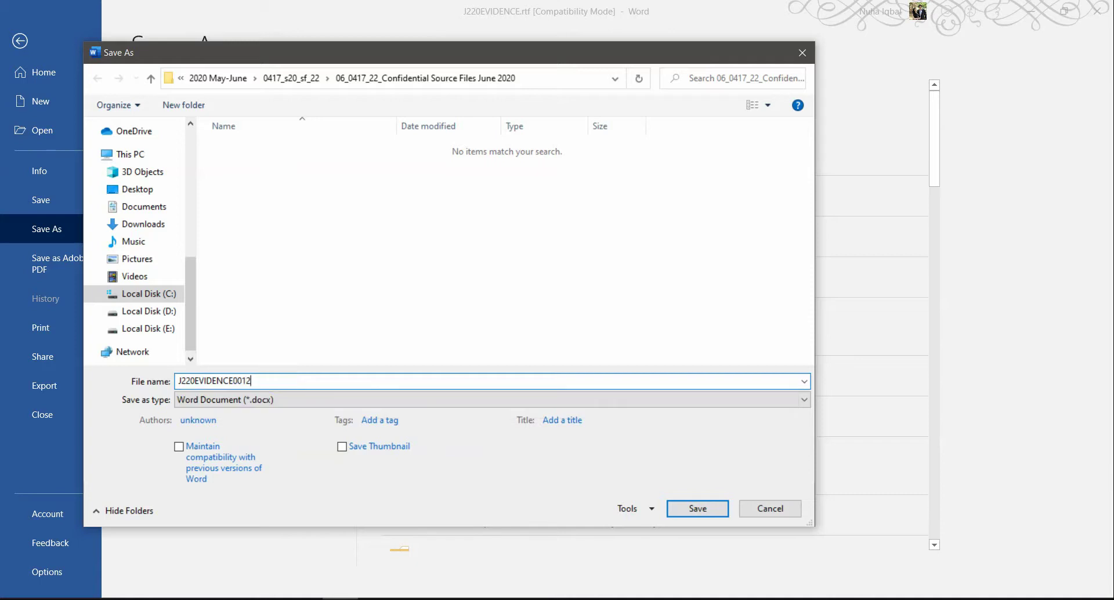
click(690, 518)
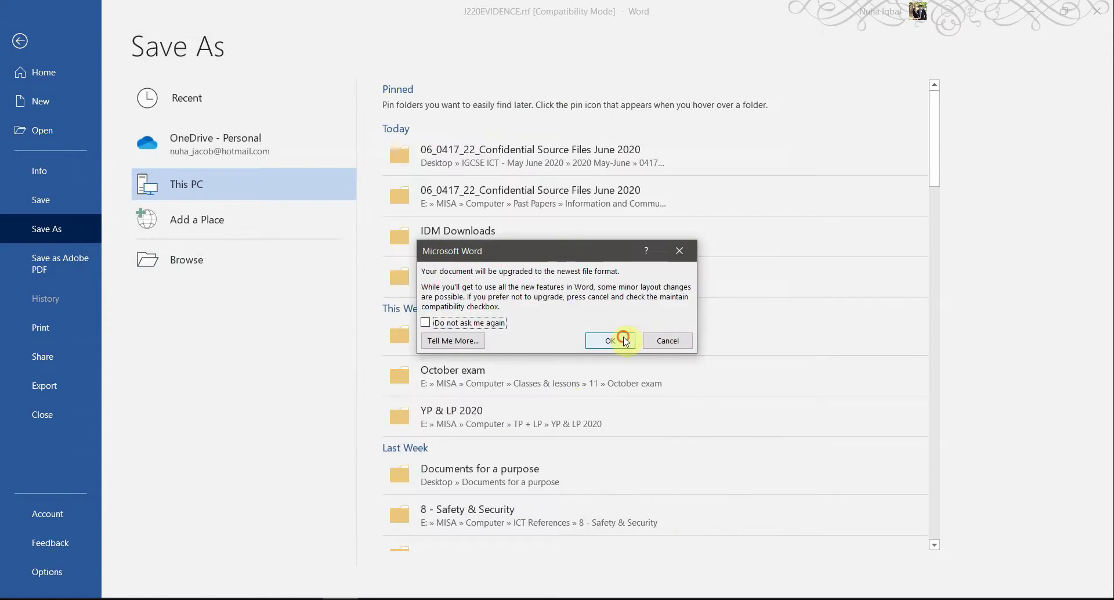
click(623, 340)
key(alt+Tab)
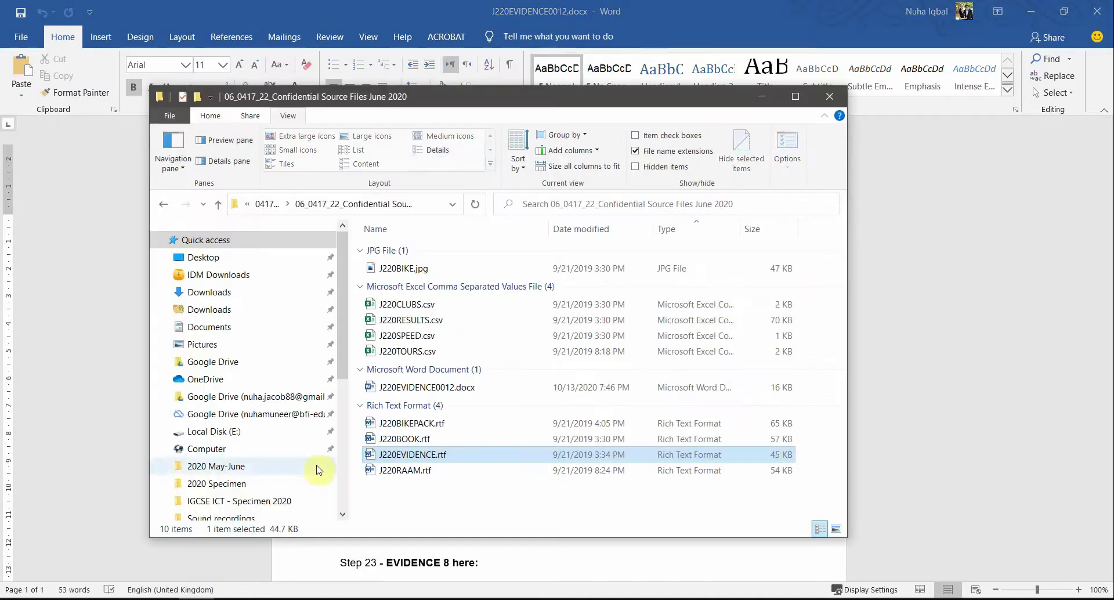
Step: Highlight the J220EVIDENCE save instruction in the exam paper
click(430, 386)
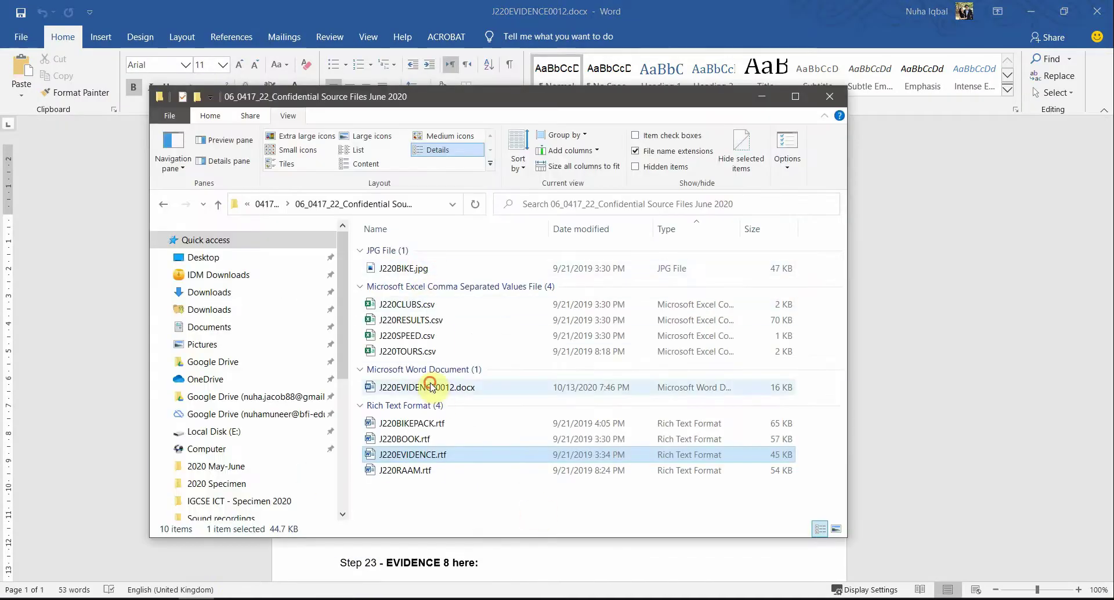
click(563, 8)
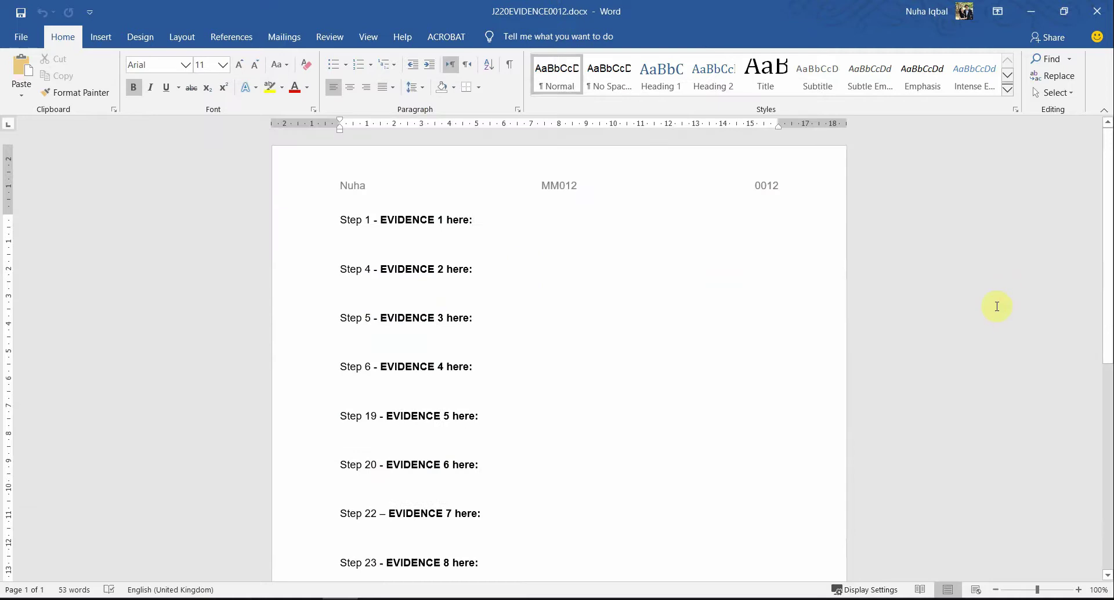
key(alt+Tab)
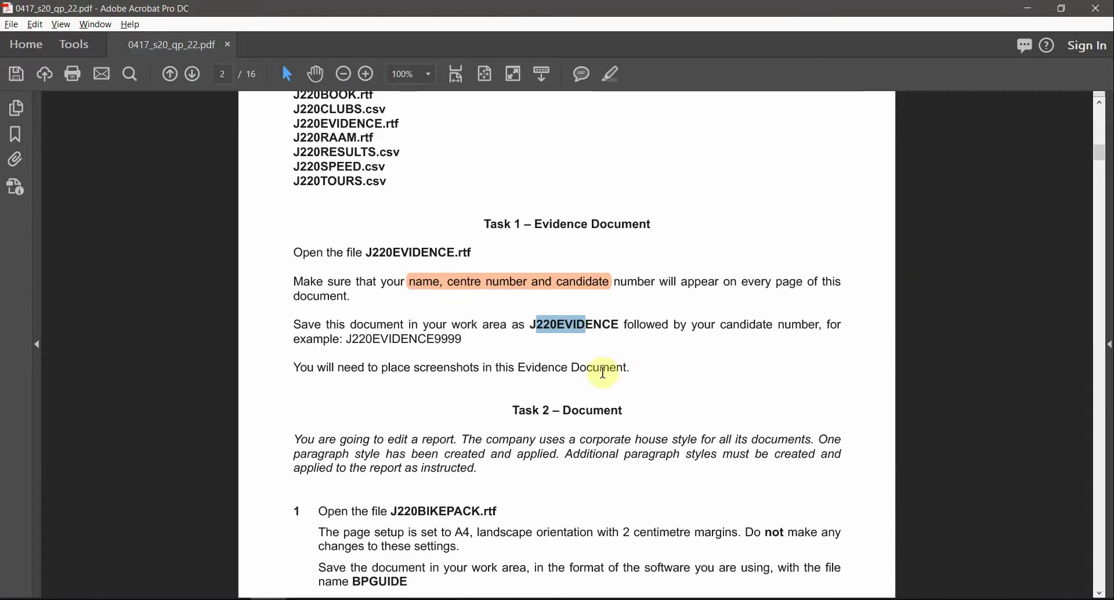
click(617, 76)
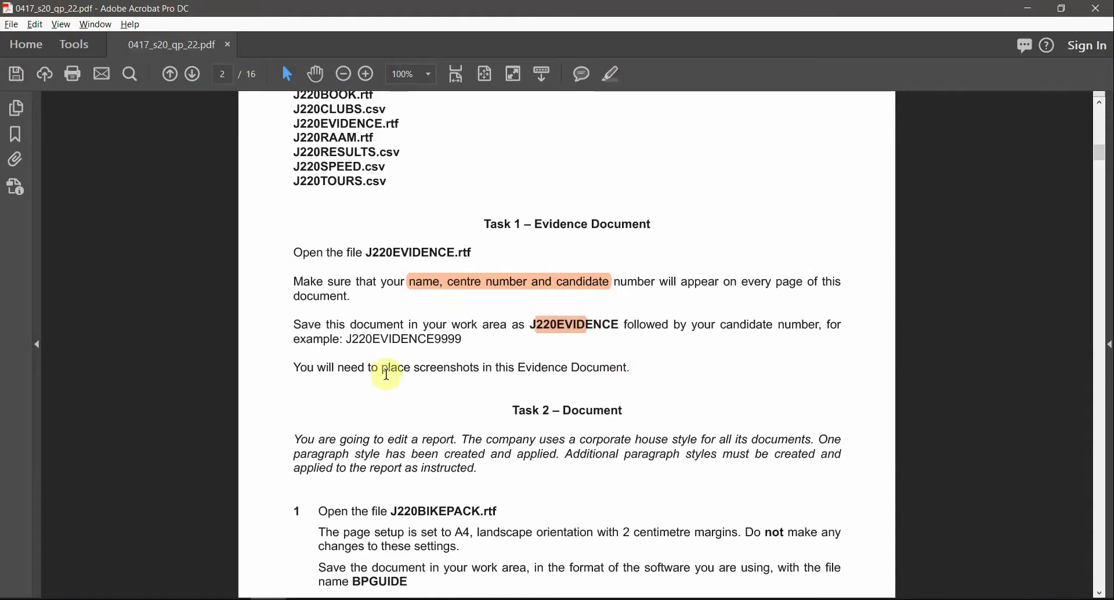
drag(416, 367, 632, 363)
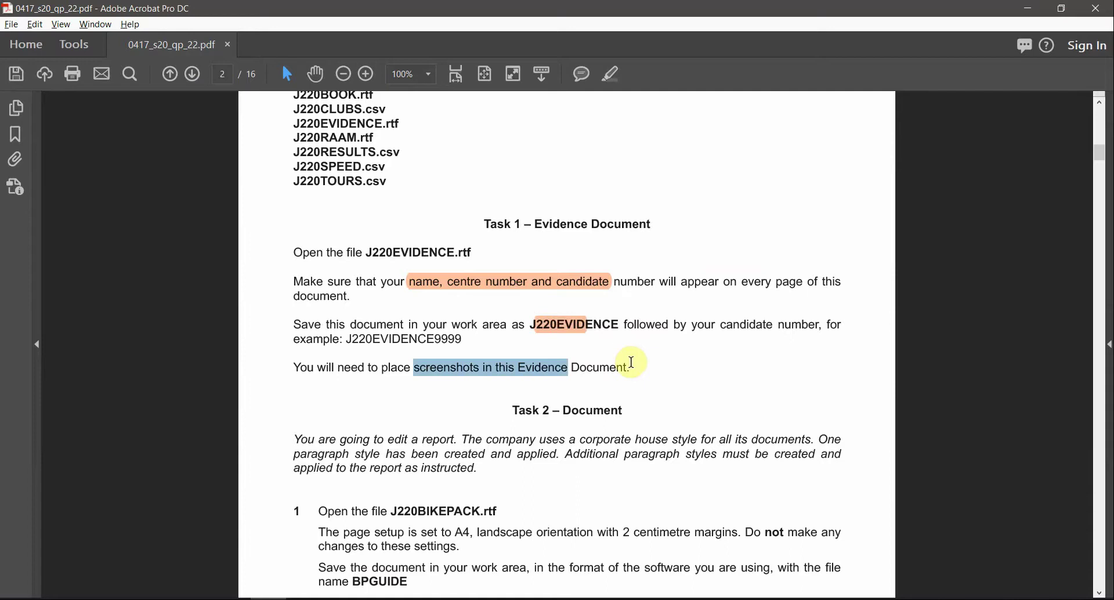
scroll(649, 435, down, 1)
scroll(650, 435, down, 10)
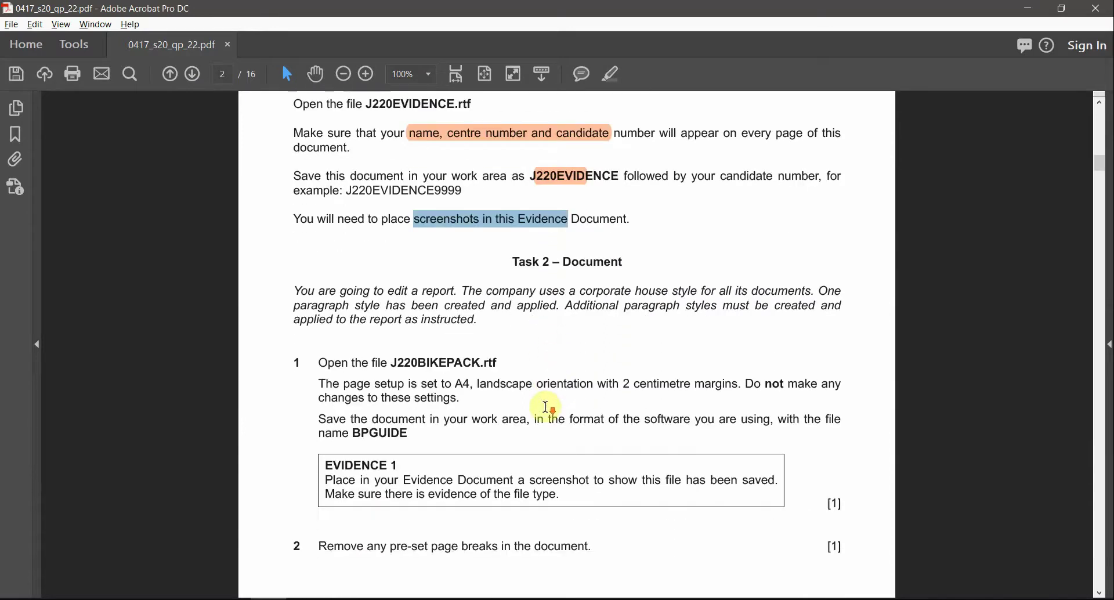
Step: Select the Task 2 heading and the J220BIKEPACK.rtf file name in step 1
drag(513, 196, 636, 195)
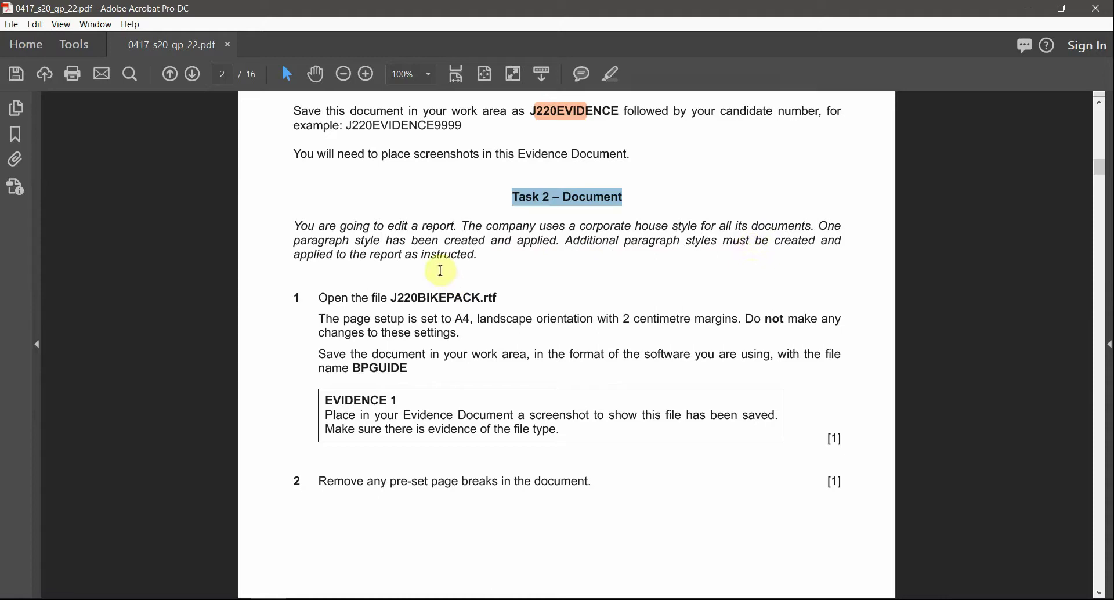
scroll(442, 319, down, 1)
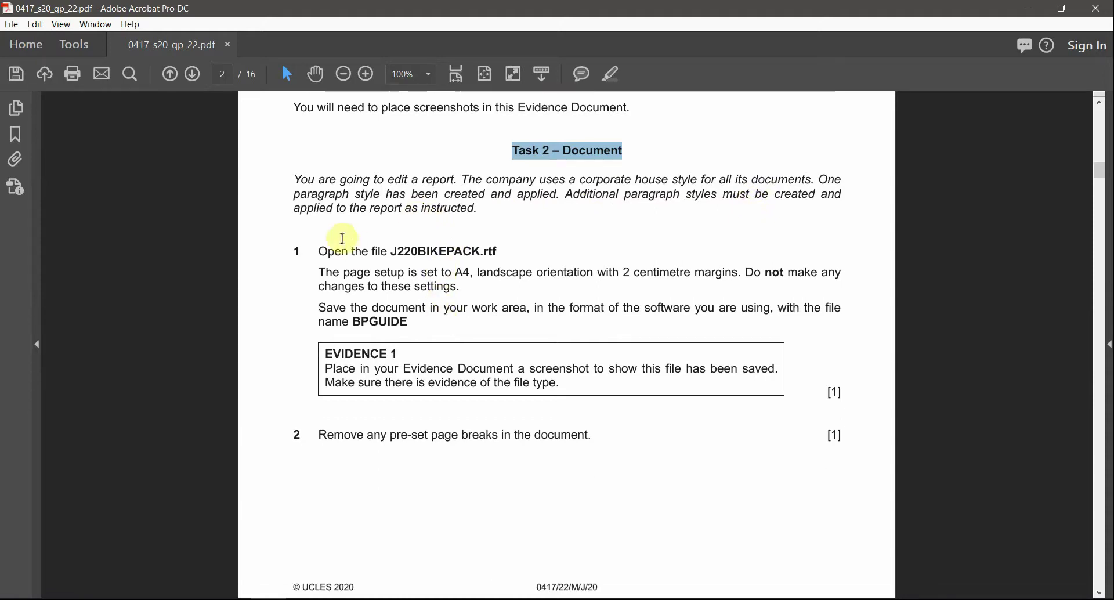
drag(391, 255, 421, 255)
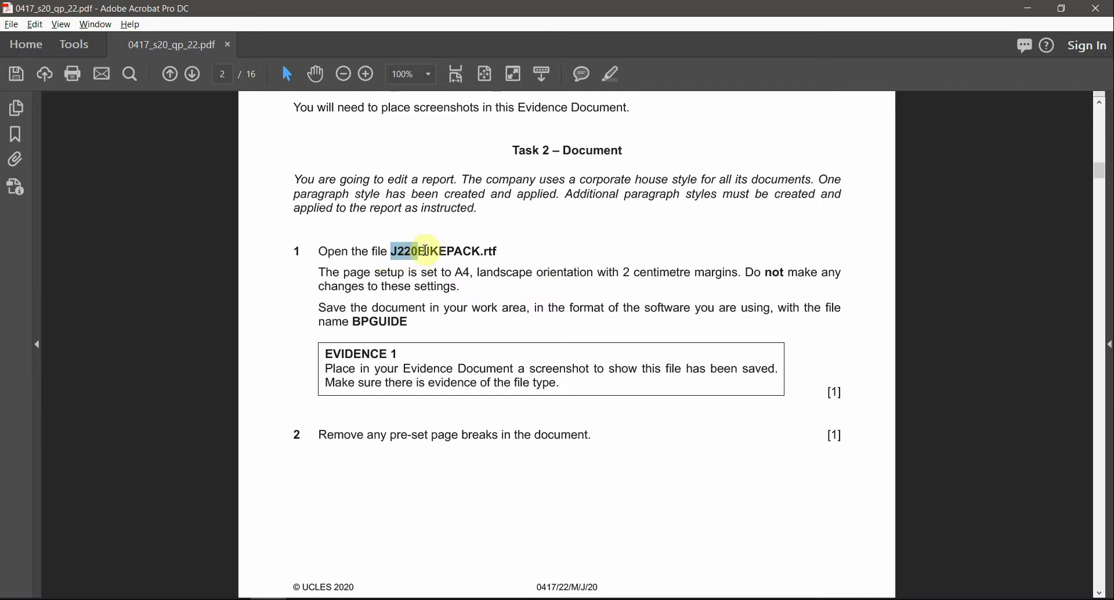
drag(426, 250, 463, 251)
key(alt+Tab)
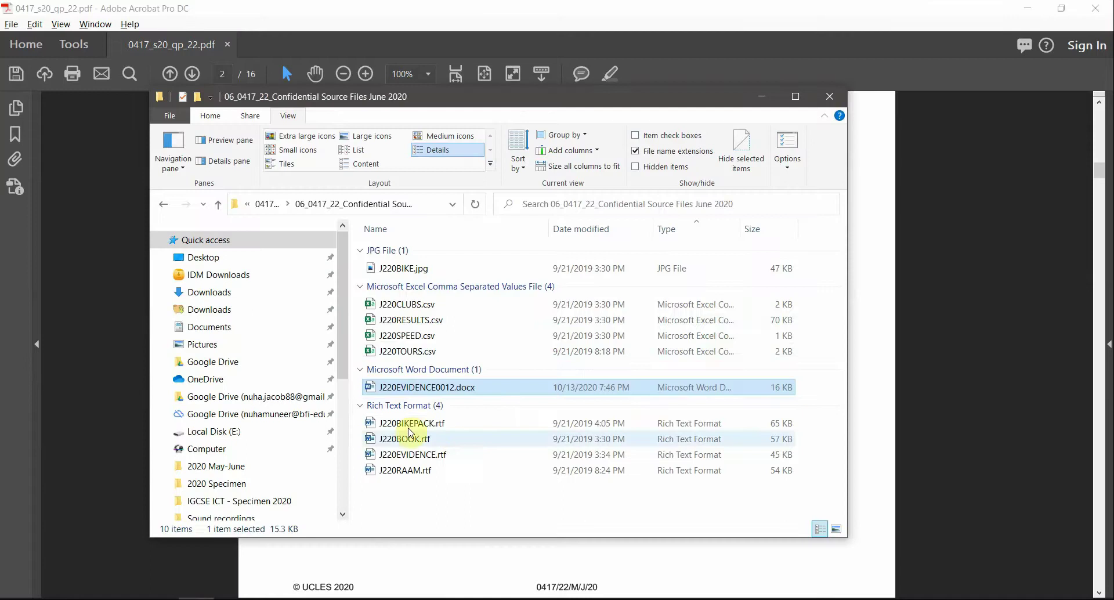
Step: Open J220BIKEPACK.rtf, the Guide To Bikepacking report, in Word
click(407, 425)
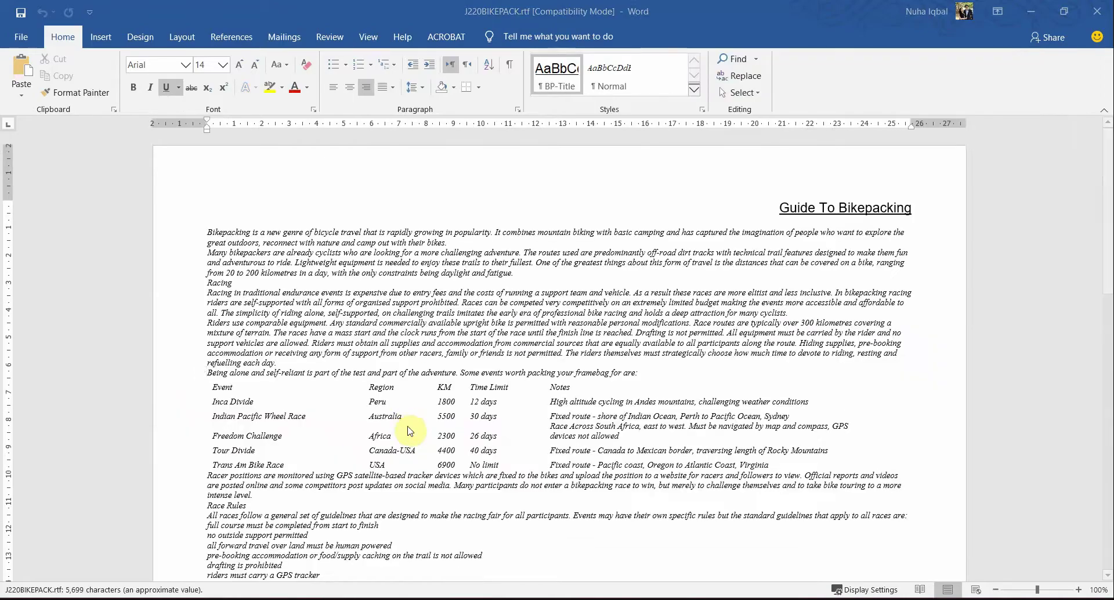
key(alt+Tab)
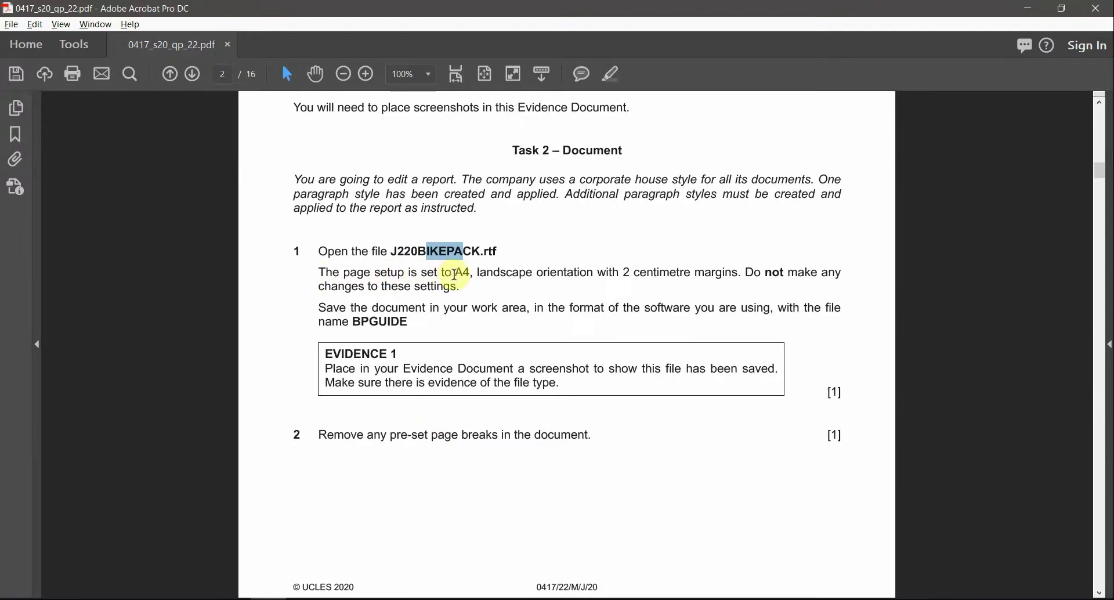
Step: Highlight the A4, landscape, 2 centimetre margins requirement and return to the J220BIKEPACK report
drag(454, 272, 714, 276)
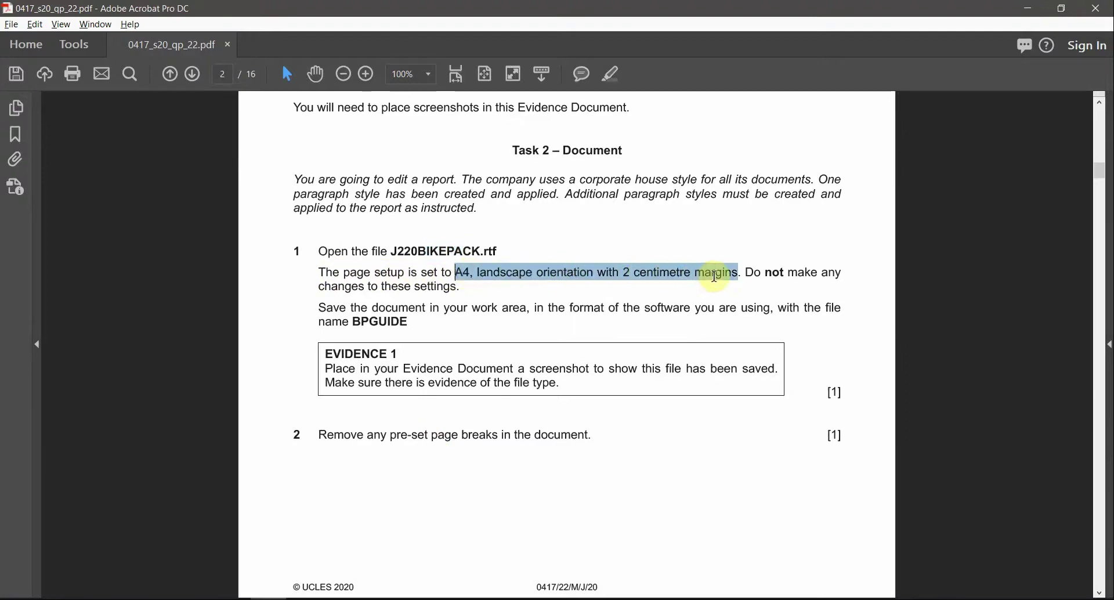
click(611, 74)
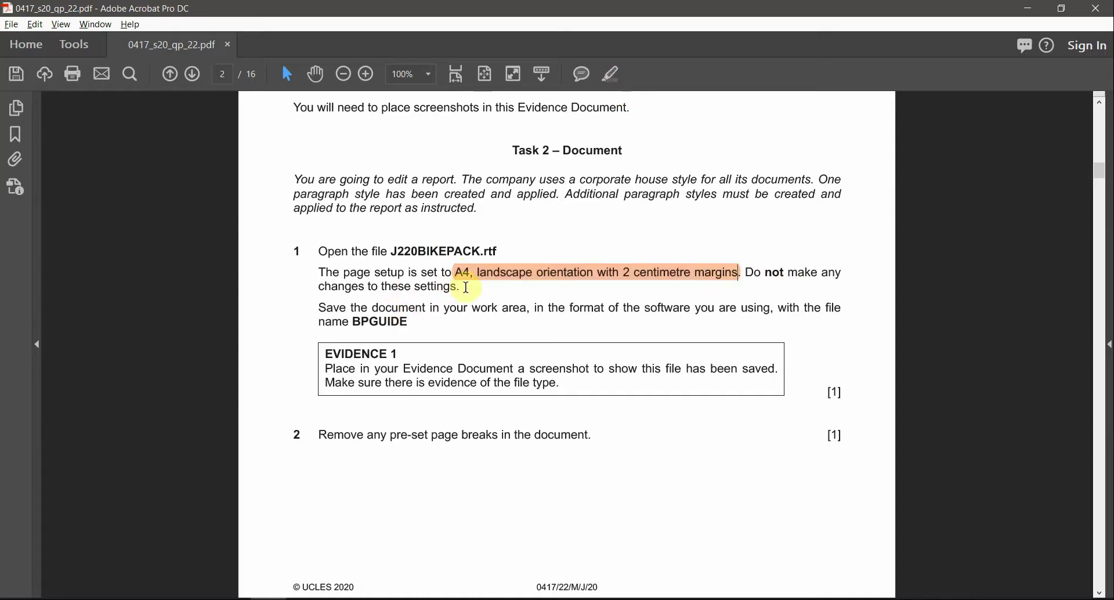
mouse_move(453, 272)
mouse_down()
mouse_move(465, 284)
mouse_move(441, 287)
mouse_up()
mouse_move(348, 595)
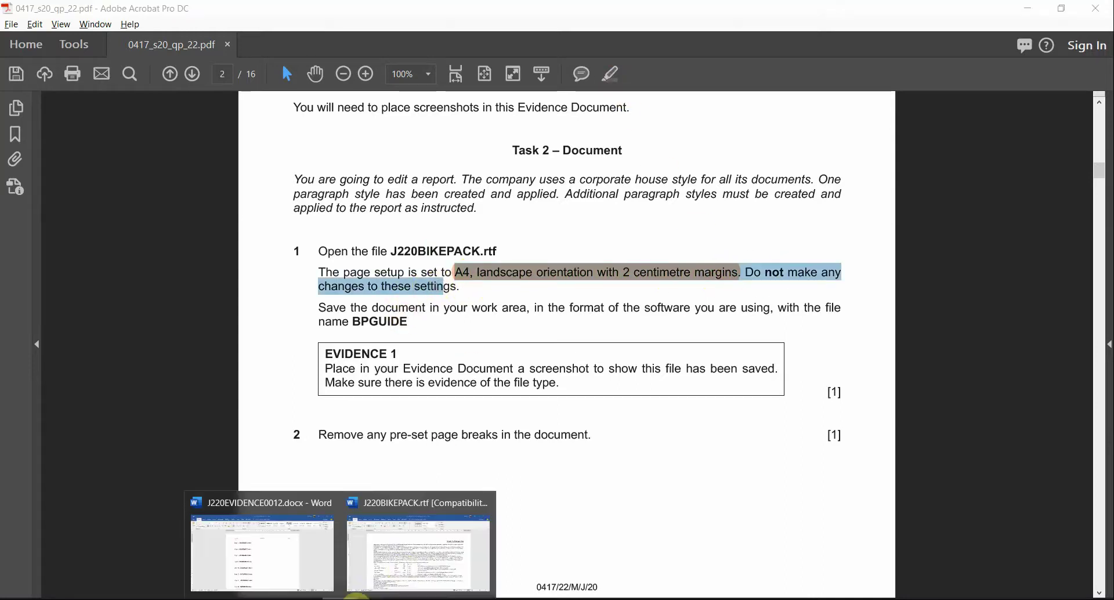
click(398, 564)
click(182, 40)
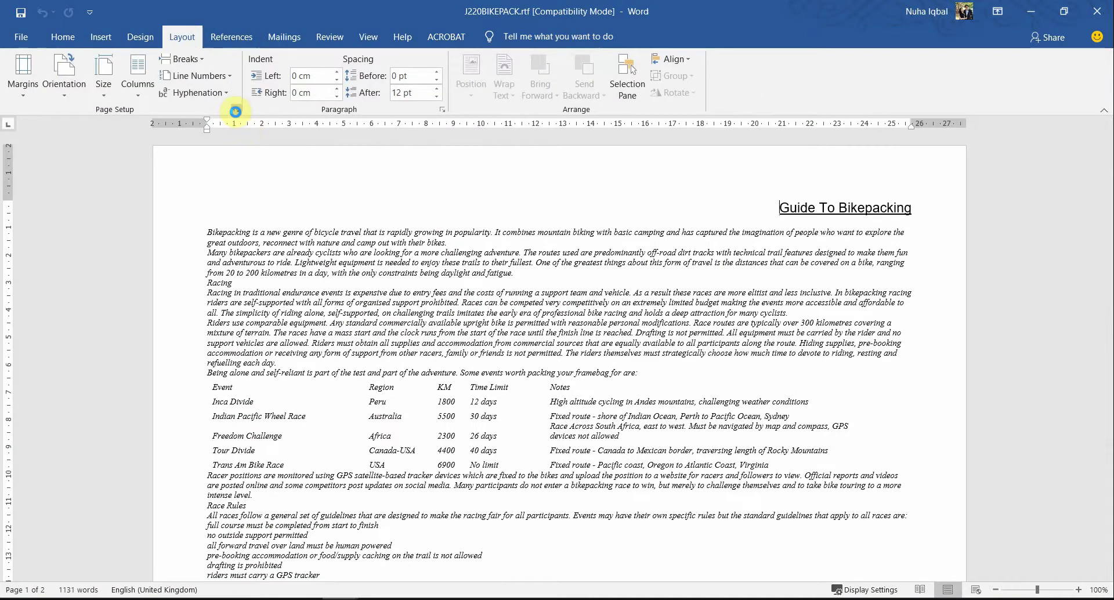
click(235, 110)
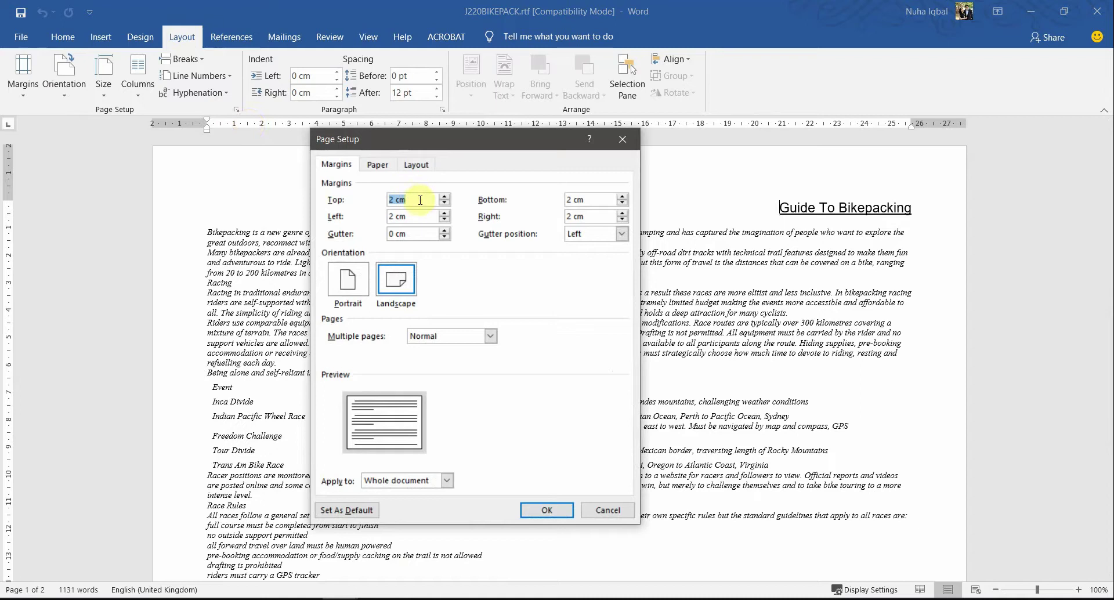
key(alt+Tab)
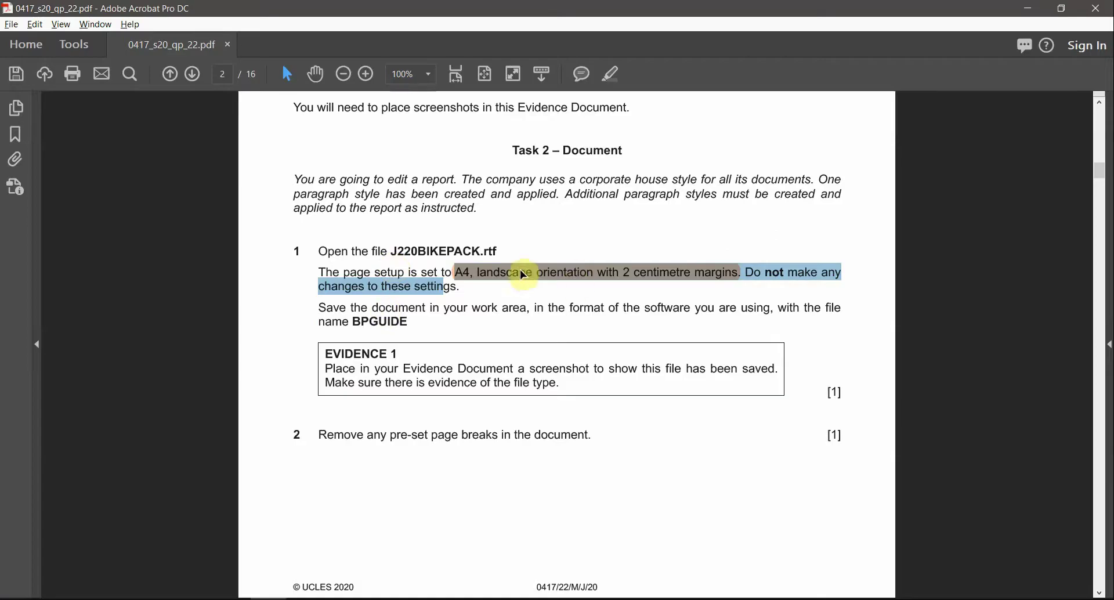
click(473, 272)
key(alt+Tab)
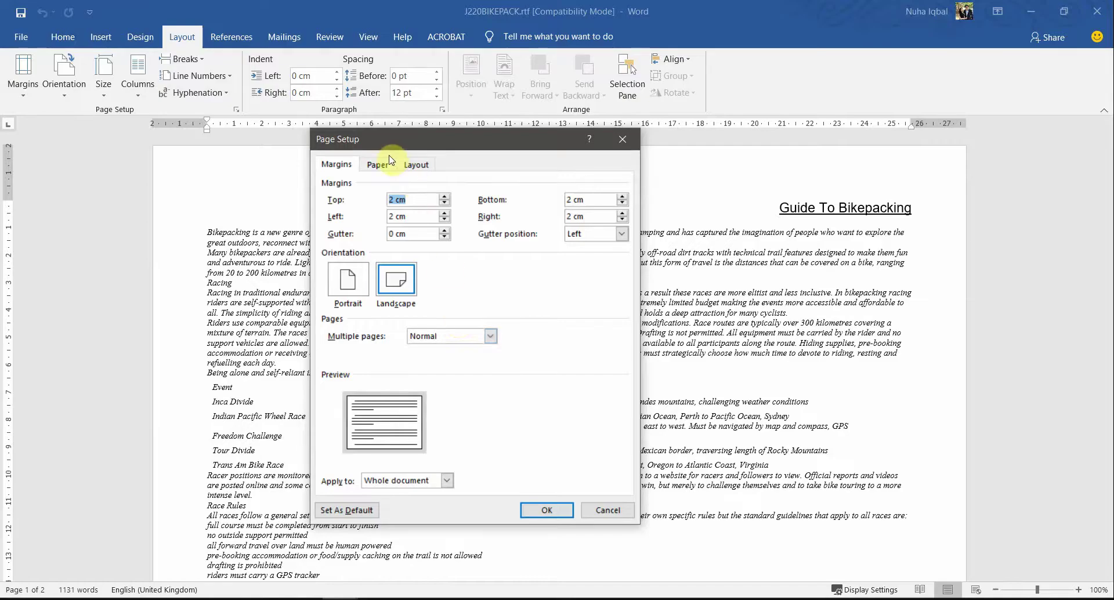
click(371, 161)
click(336, 164)
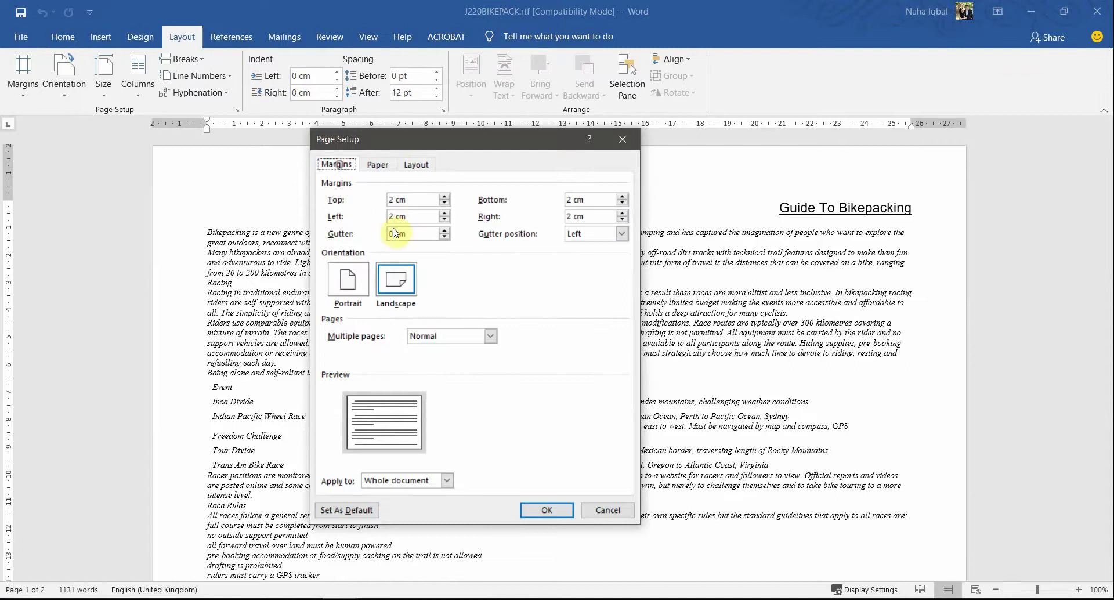
double_click(413, 200)
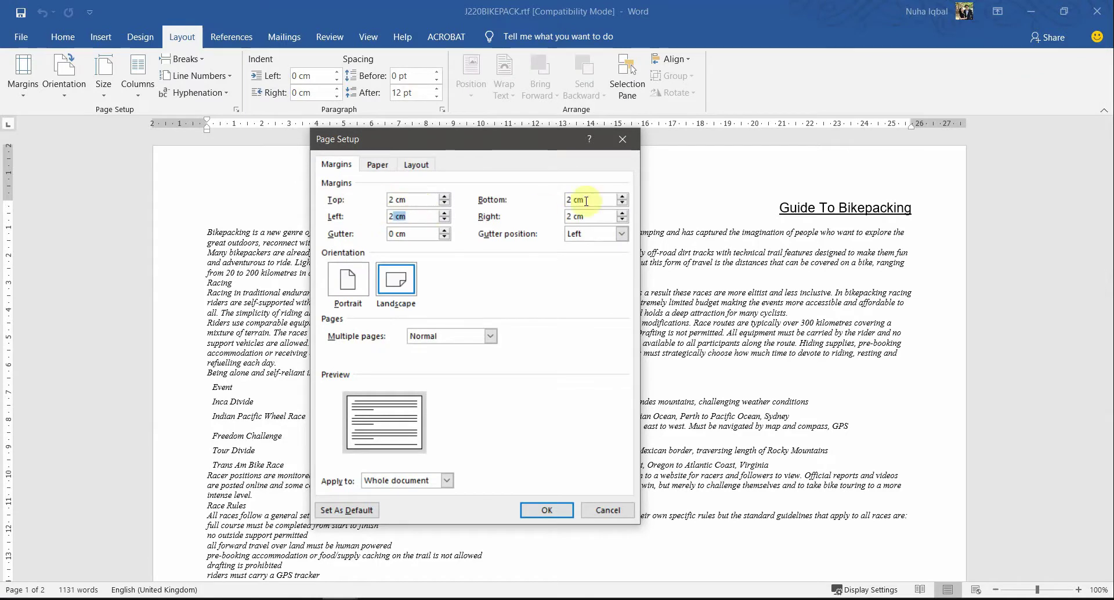
key(Tab)
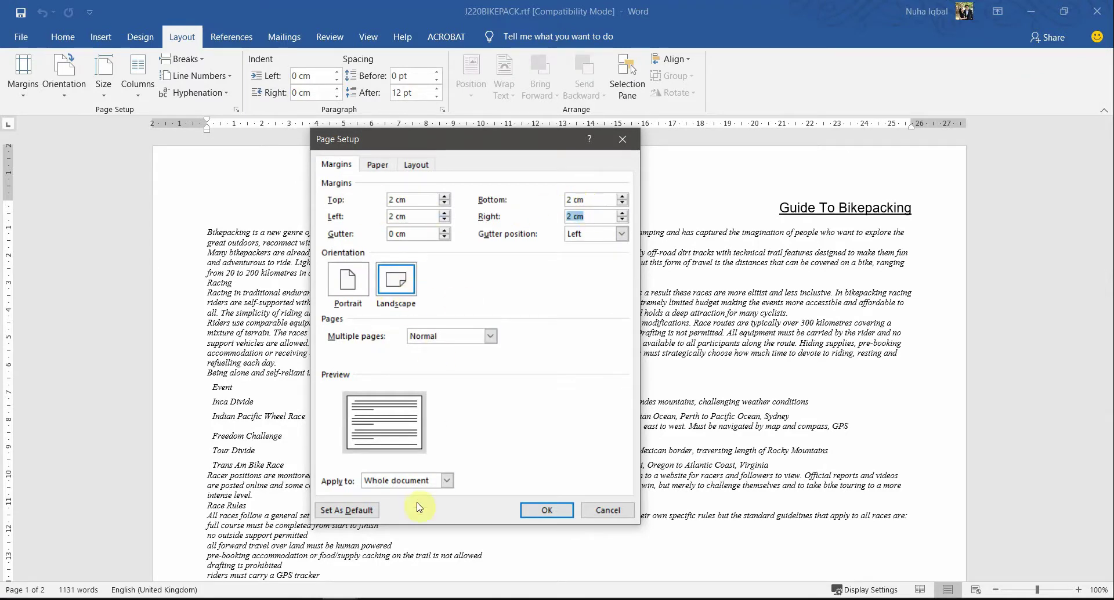
click(527, 511)
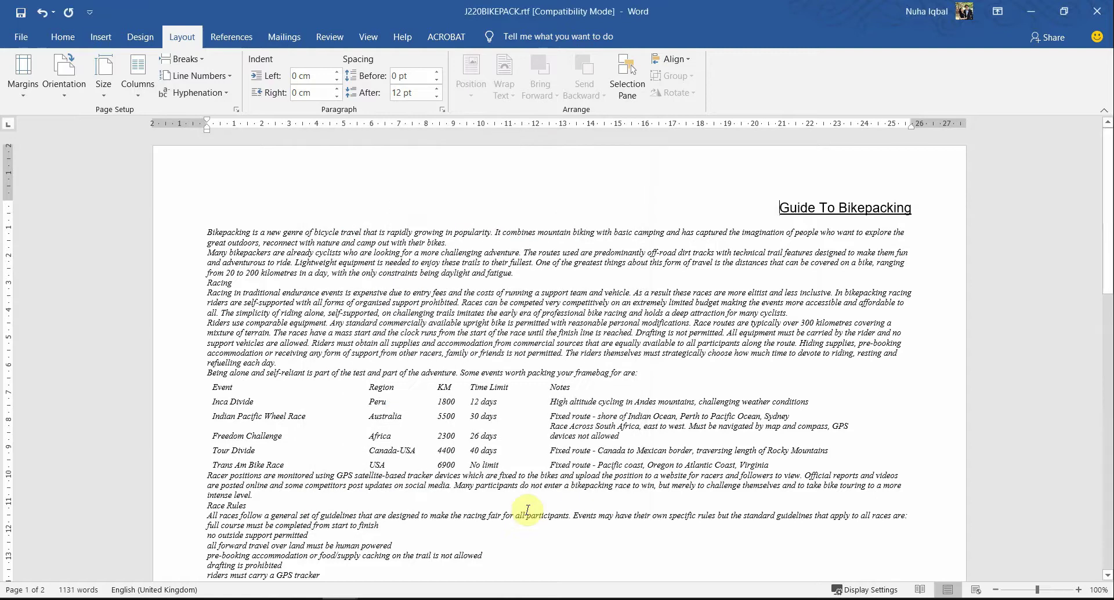
key(alt+Tab)
Step: Read the BPGUIDE save instruction in Acrobat, then open Word's File backstage for J220BIKEPACK.rtf
scroll(365, 393, down, 1)
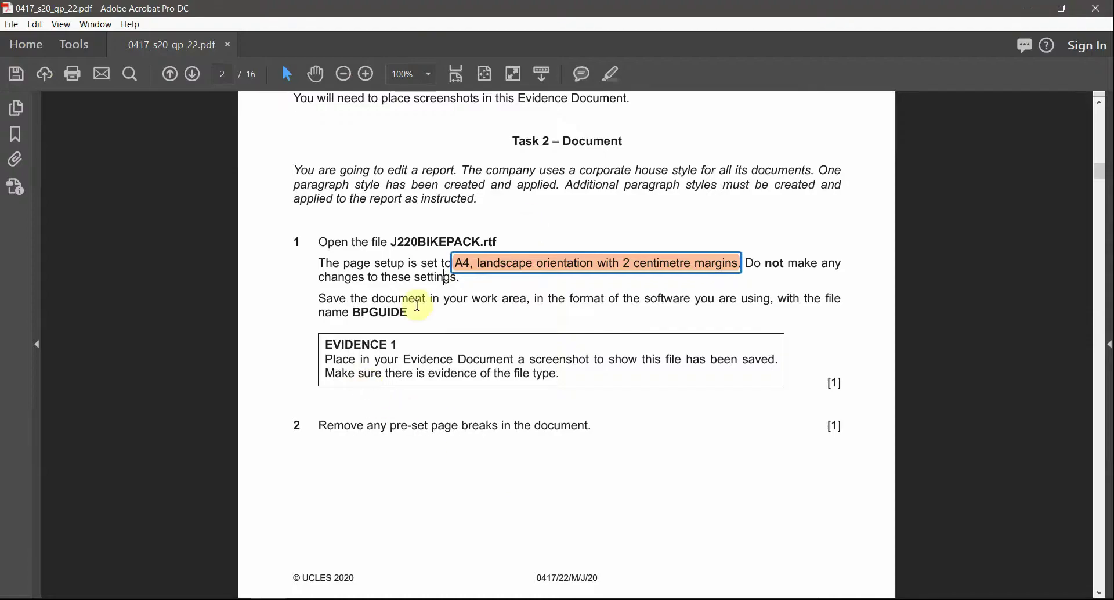
drag(446, 298, 526, 299)
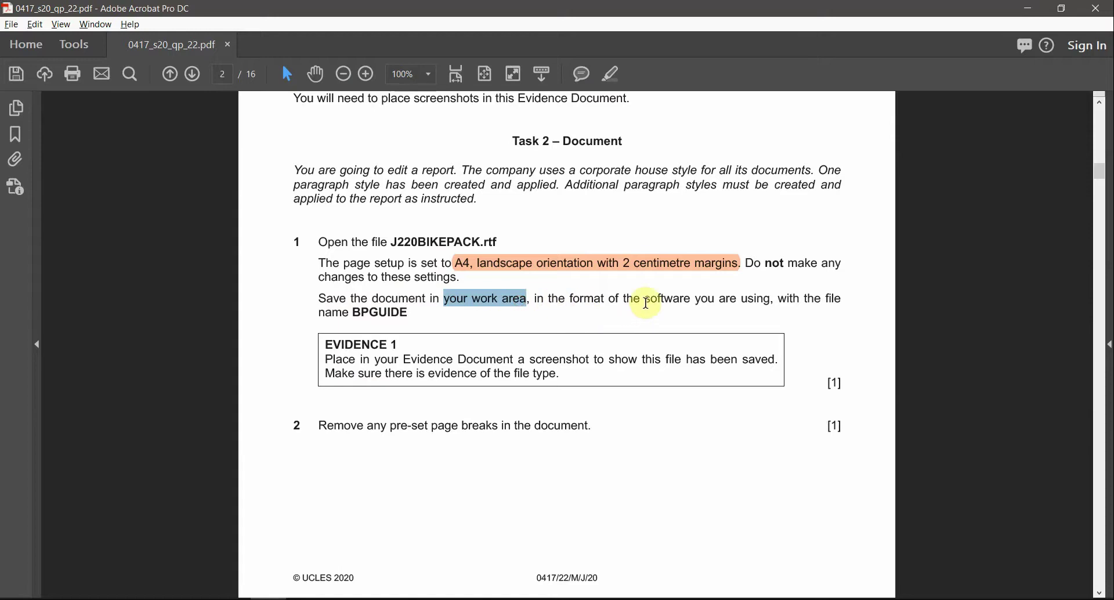
drag(646, 302, 772, 306)
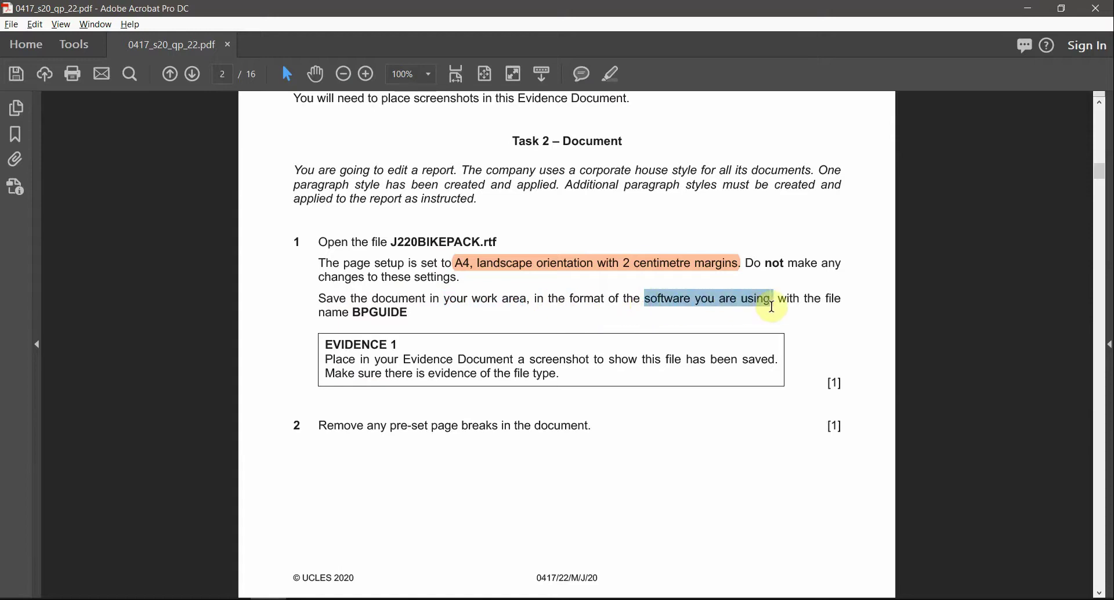
double_click(380, 313)
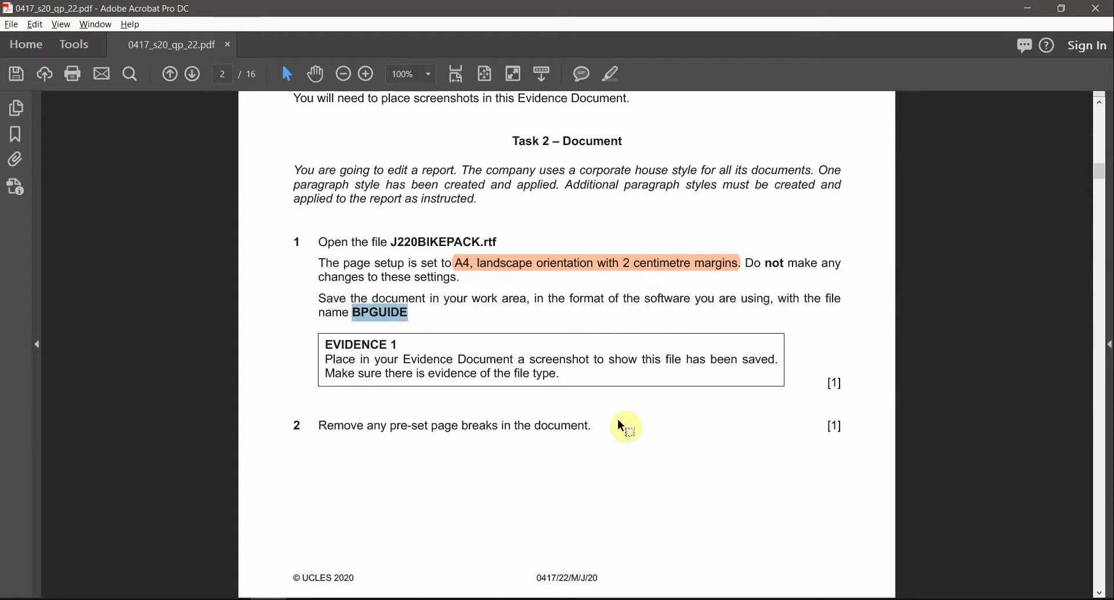
key(alt+Tab)
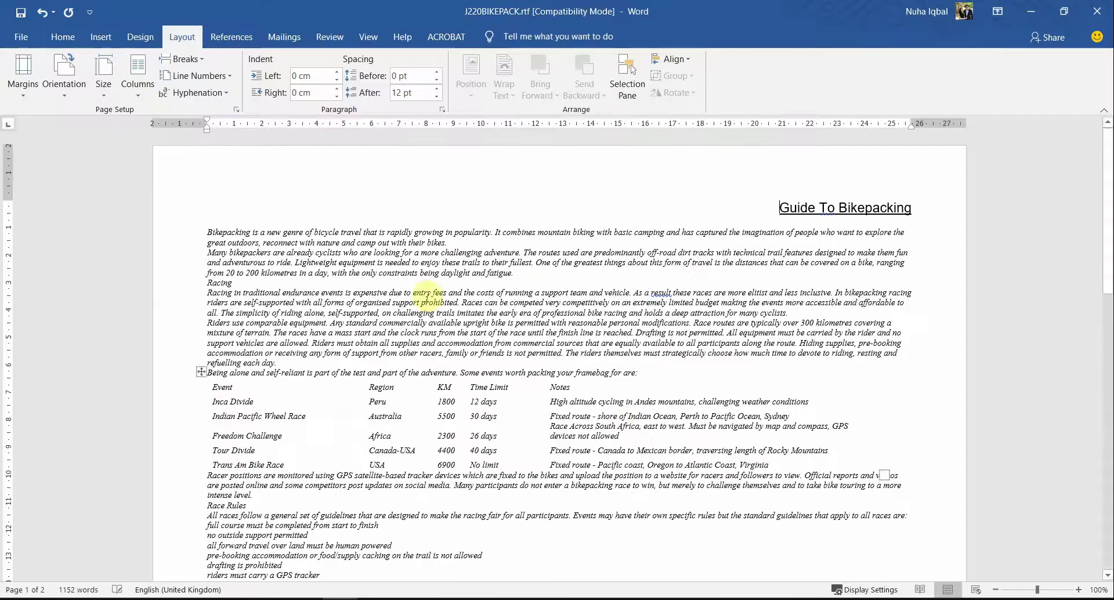
click(20, 40)
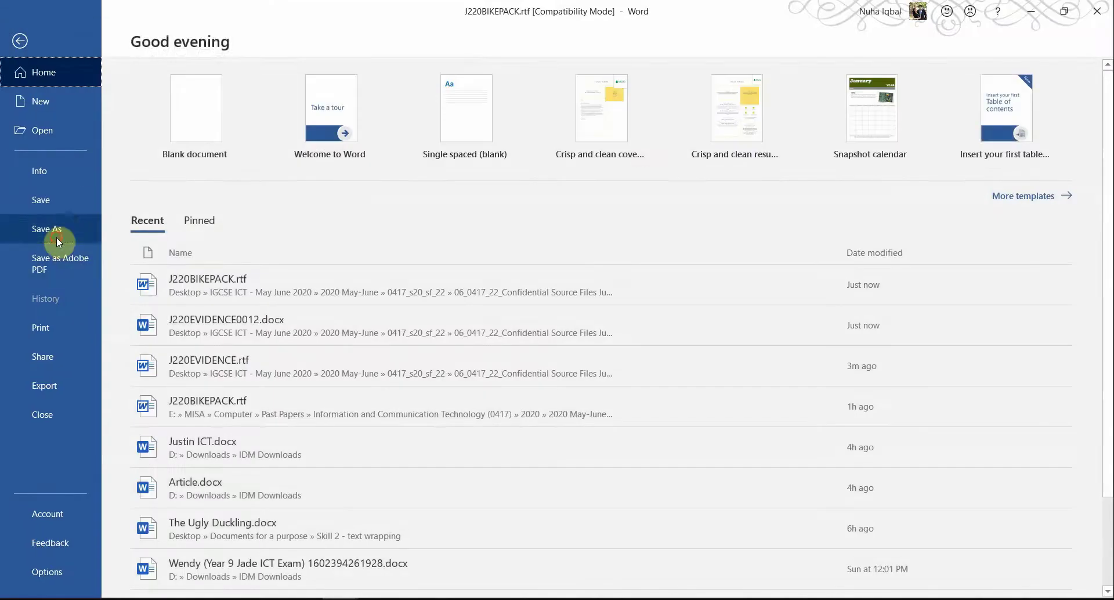
Step: Save the report as BPGUIDE.docx in Confidential Source Files June 2020, accepting the format upgrade
click(56, 236)
click(248, 261)
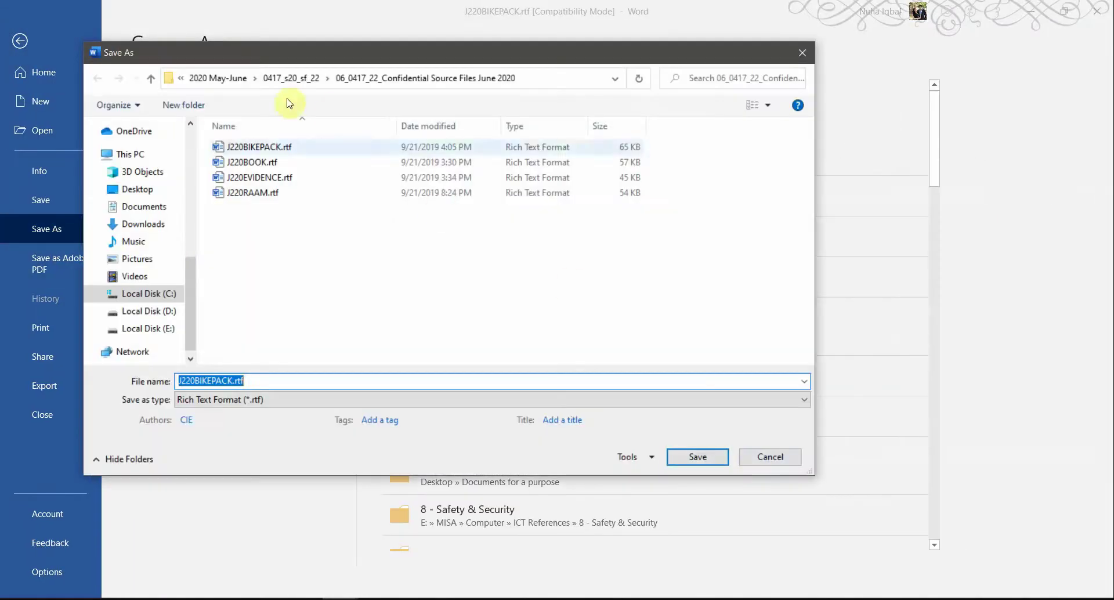
click(307, 75)
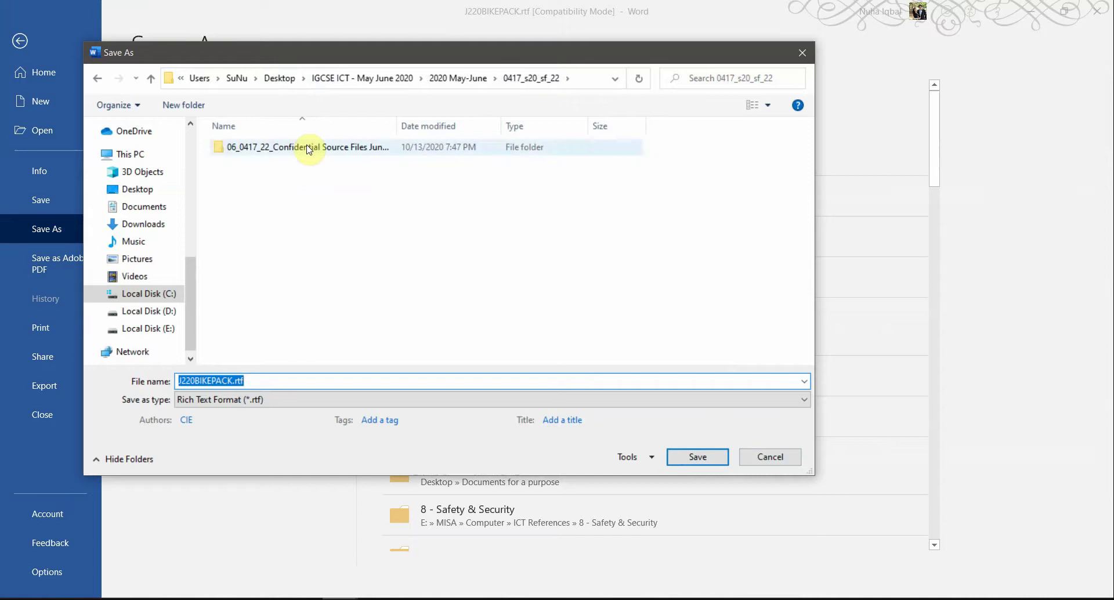
double_click(308, 146)
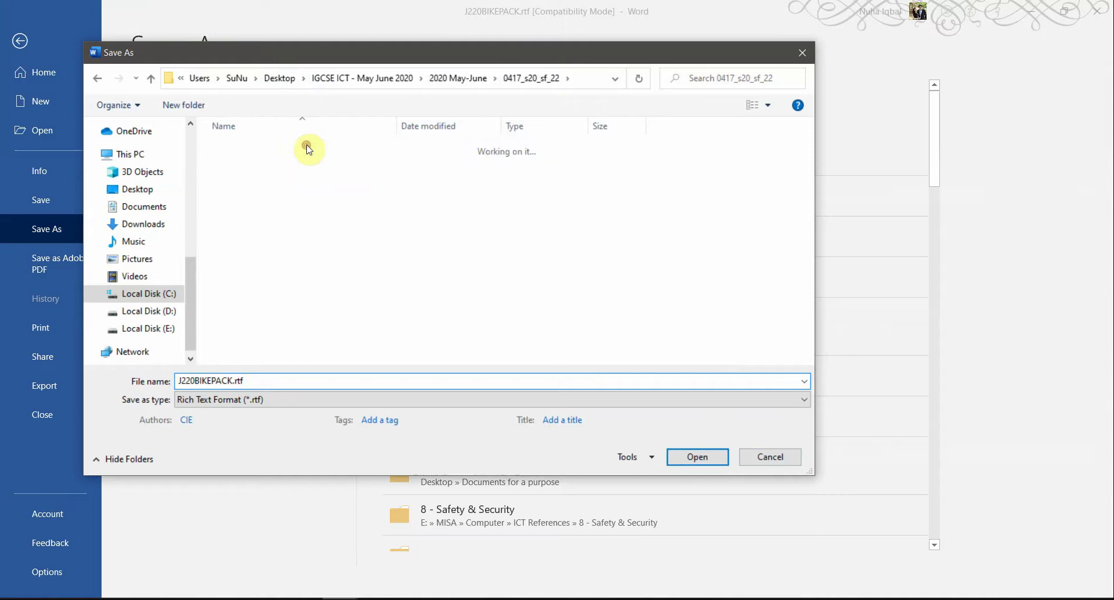
click(271, 380)
click(250, 400)
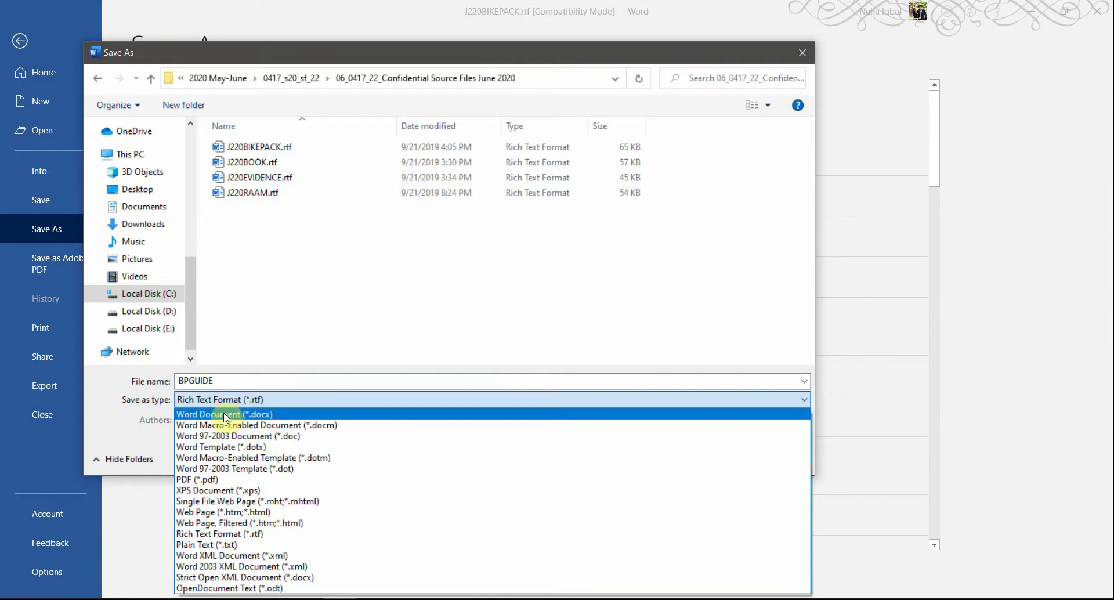
click(225, 414)
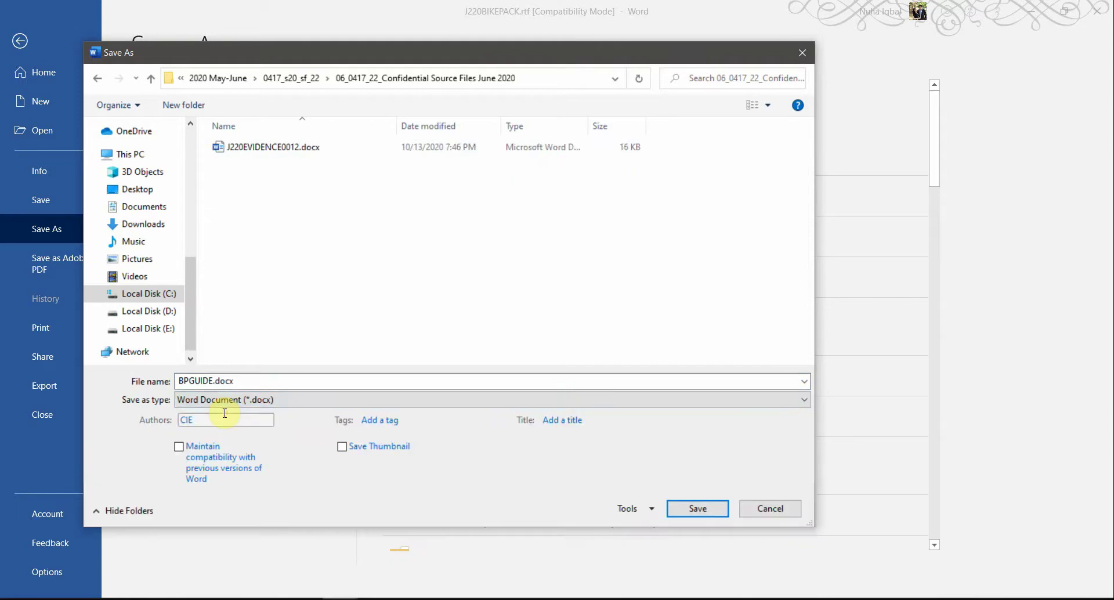
click(682, 510)
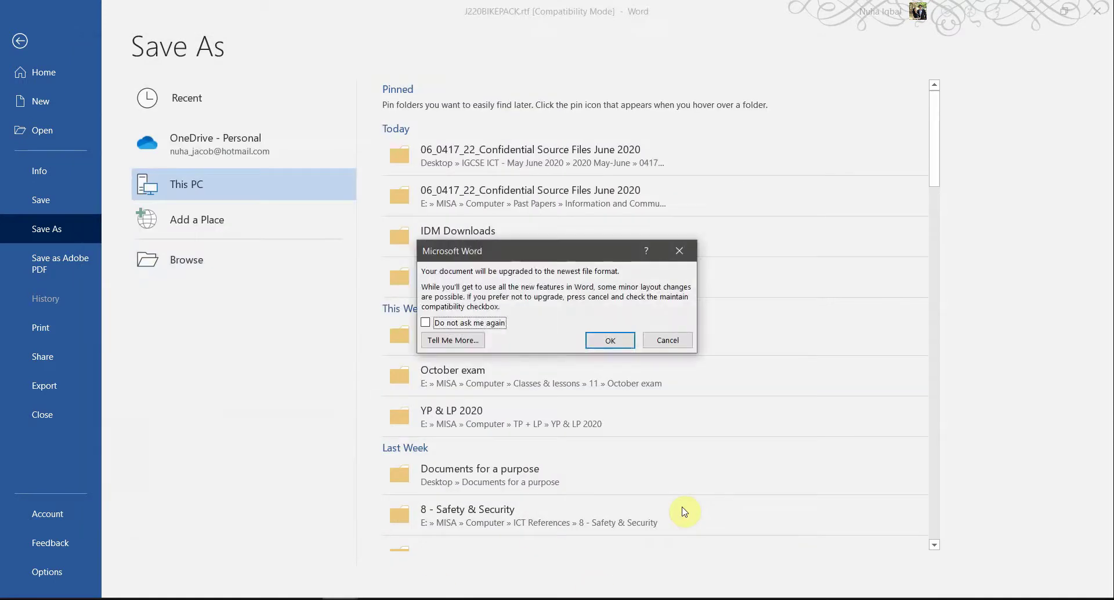
click(609, 347)
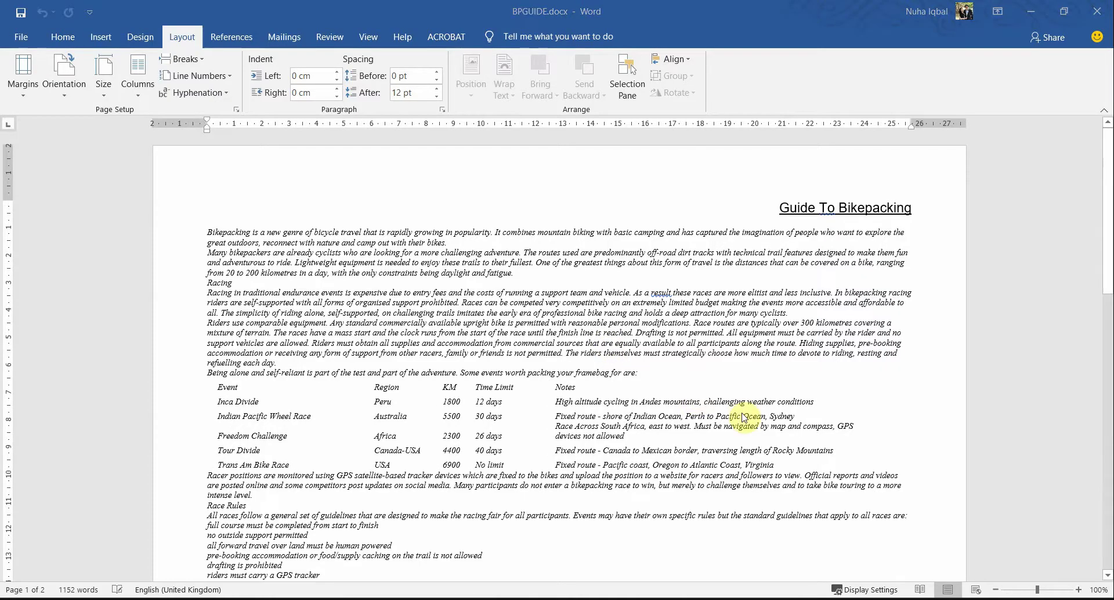
Step: Check BPGUIDE.docx and its file size in the source-files folder in File Explorer
key(alt+Tab)
click(394, 387)
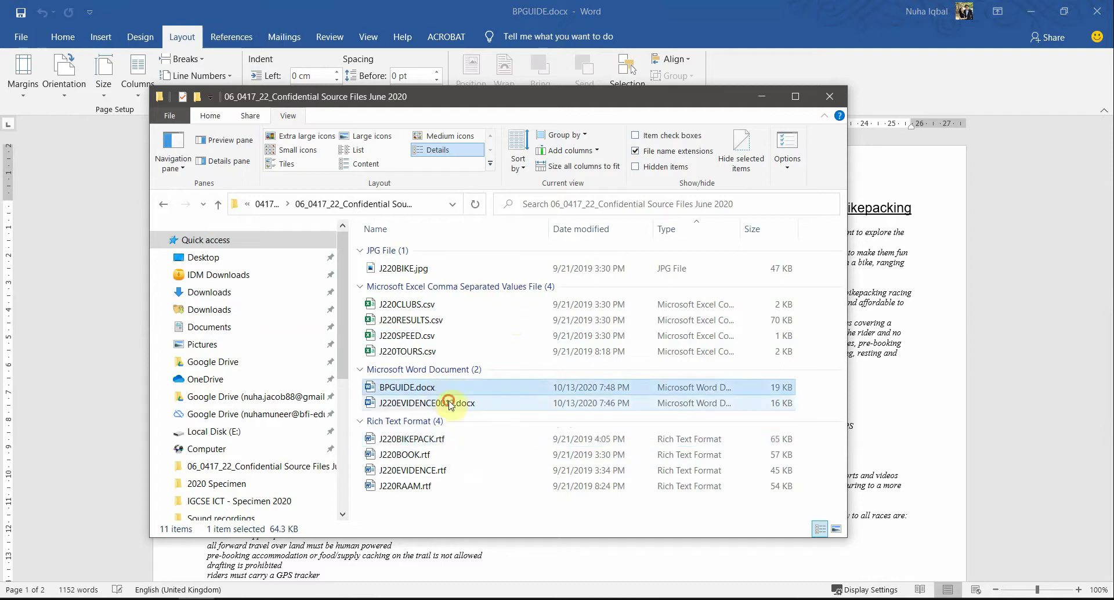
click(450, 402)
click(412, 388)
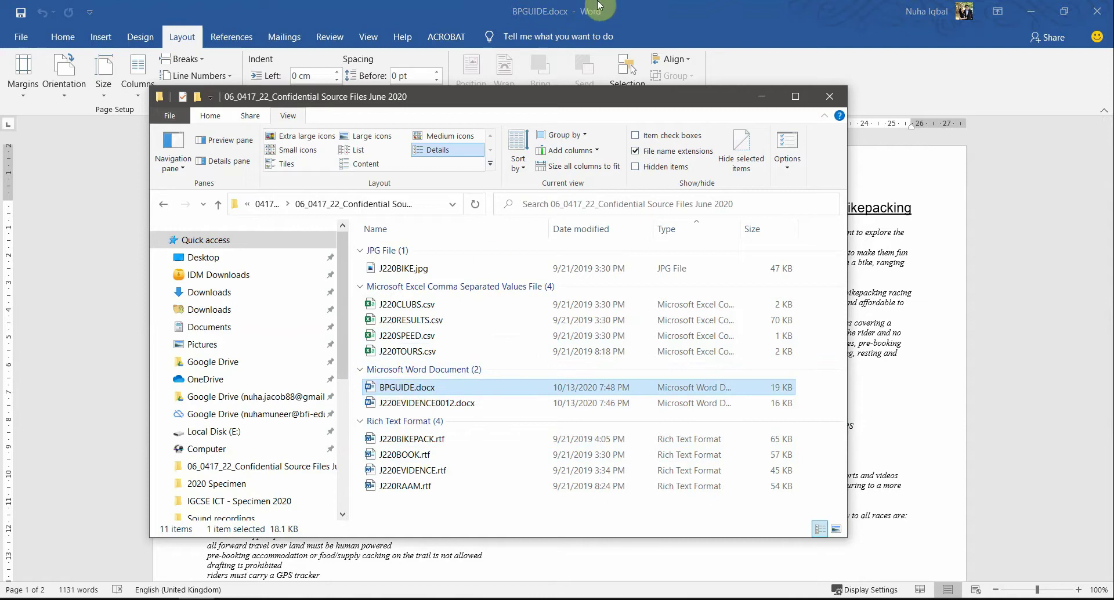
click(599, 5)
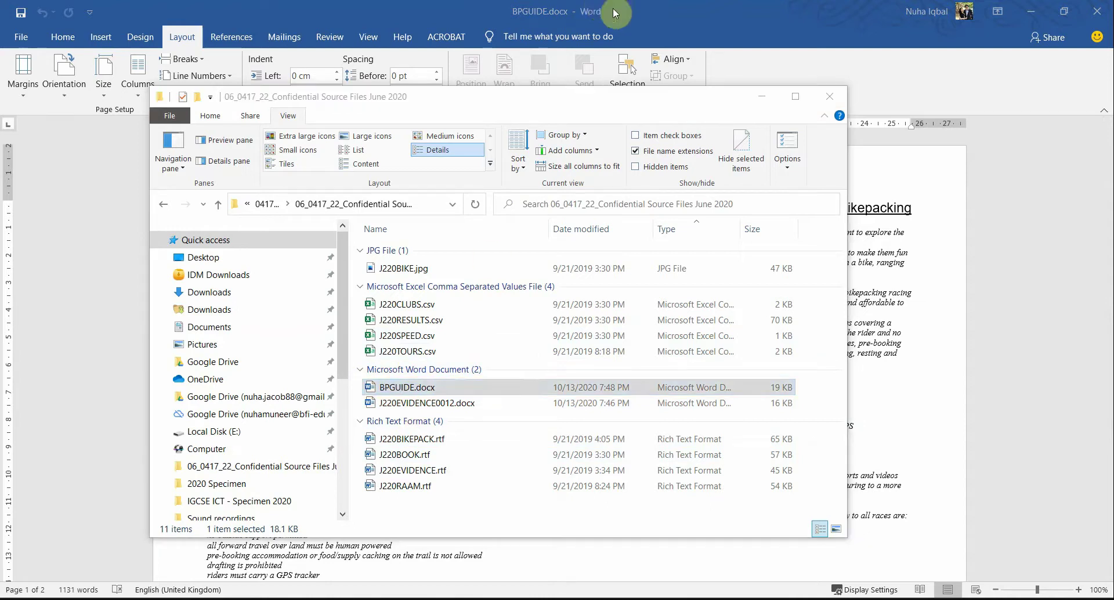
Step: Highlight BPGUIDE and EVIDENCE in orange on the question paper
key(alt+Tab)
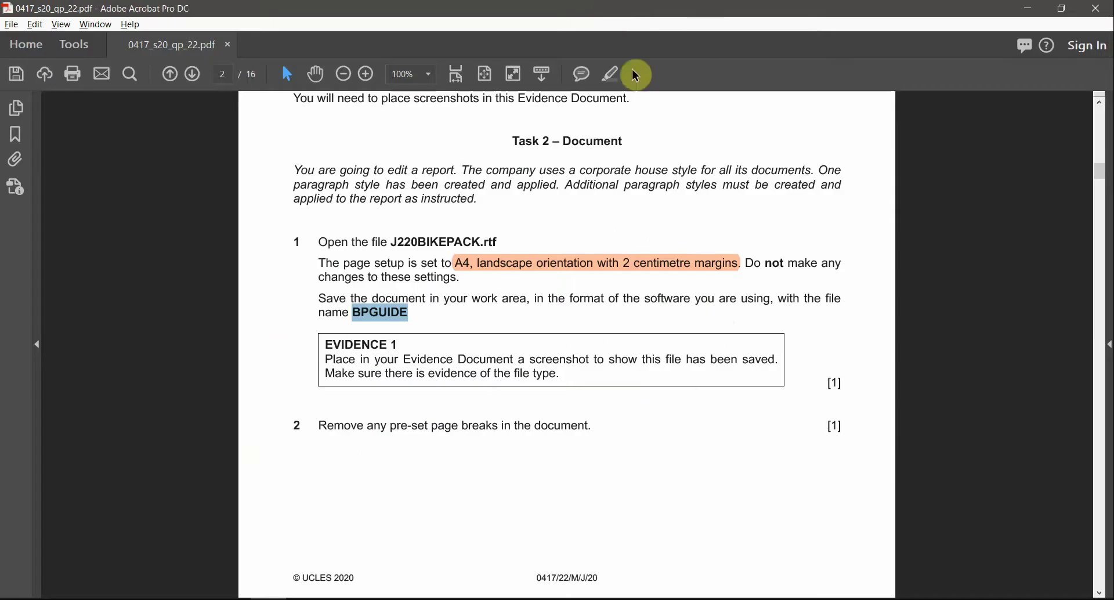
double_click(396, 313)
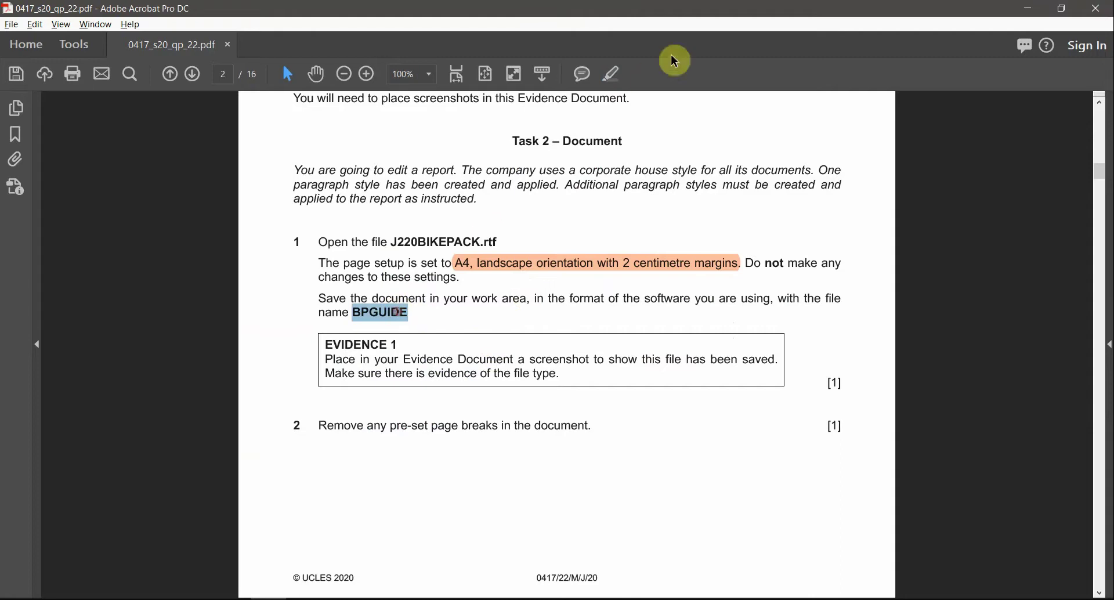
double_click(352, 343)
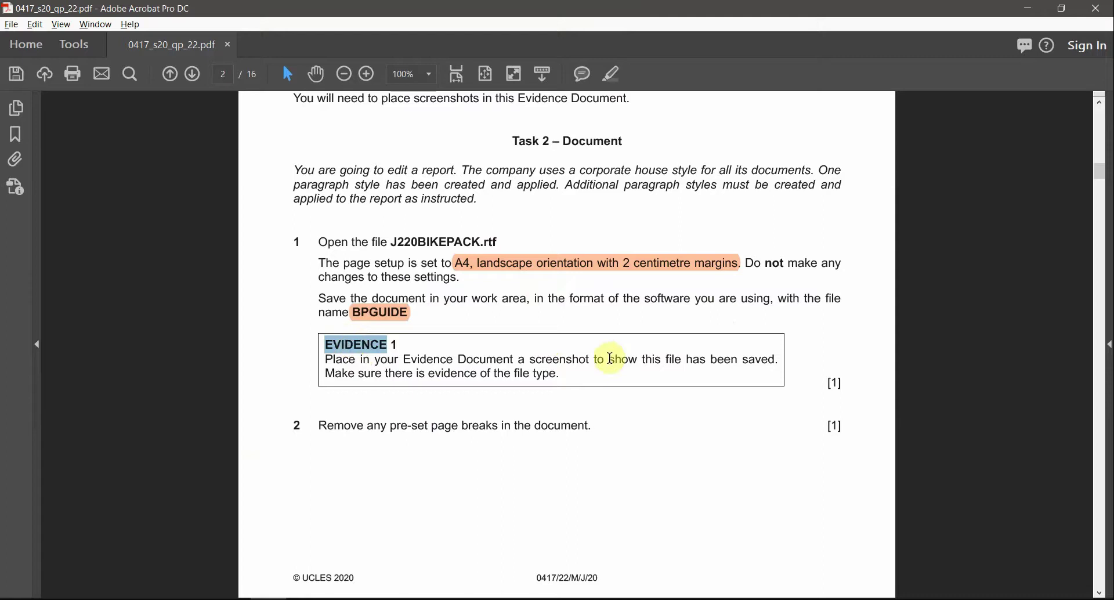
drag(611, 358, 671, 361)
click(670, 361)
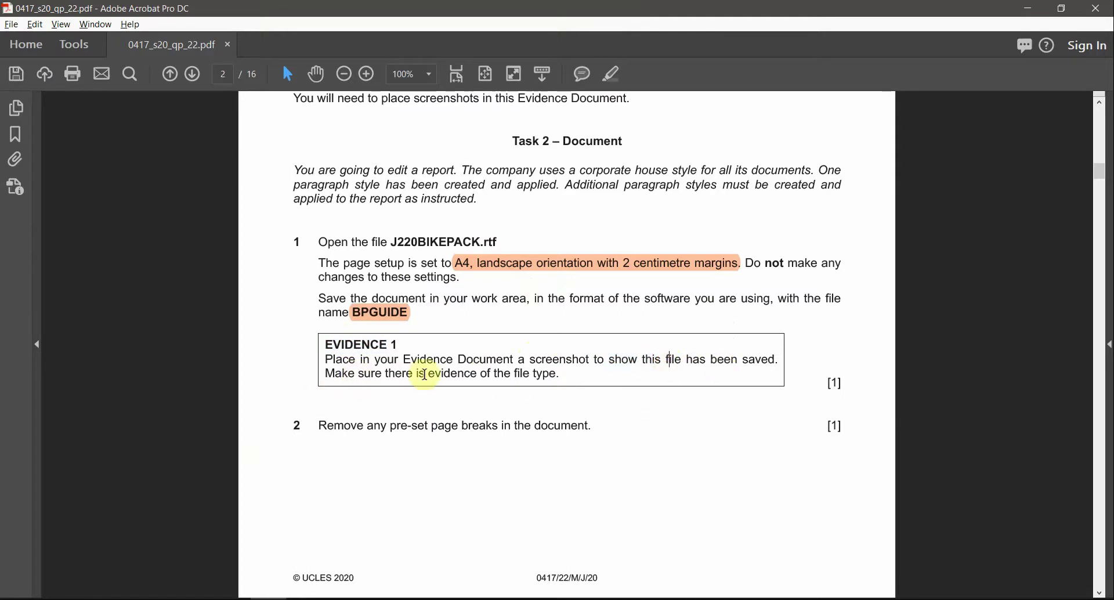
mouse_move(427, 374)
mouse_down()
mouse_move(517, 372)
mouse_move(416, 374)
mouse_up()
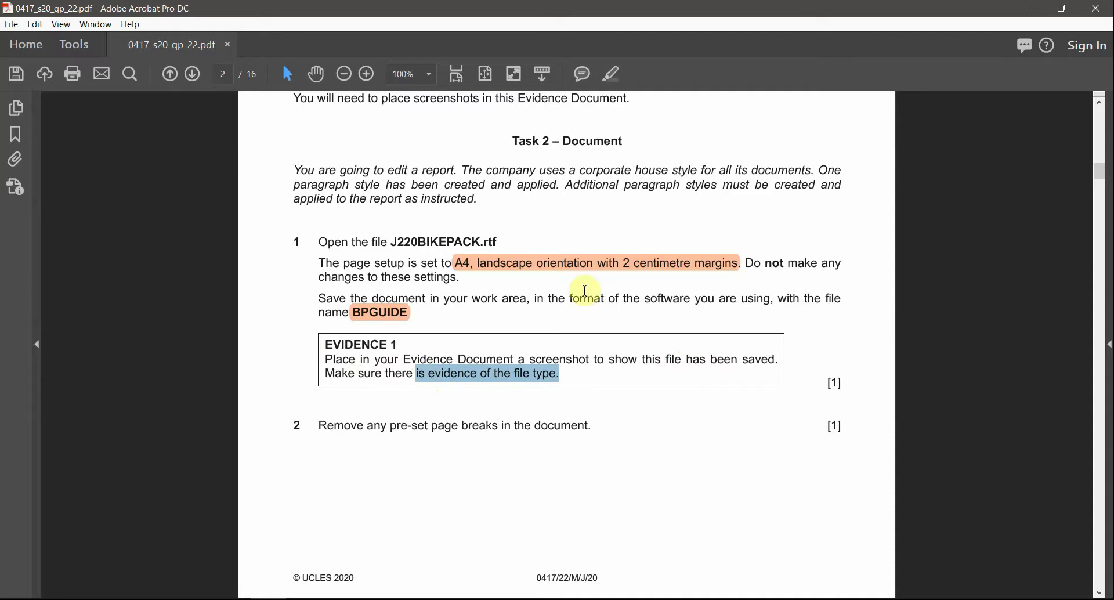
double_click(361, 344)
click(613, 74)
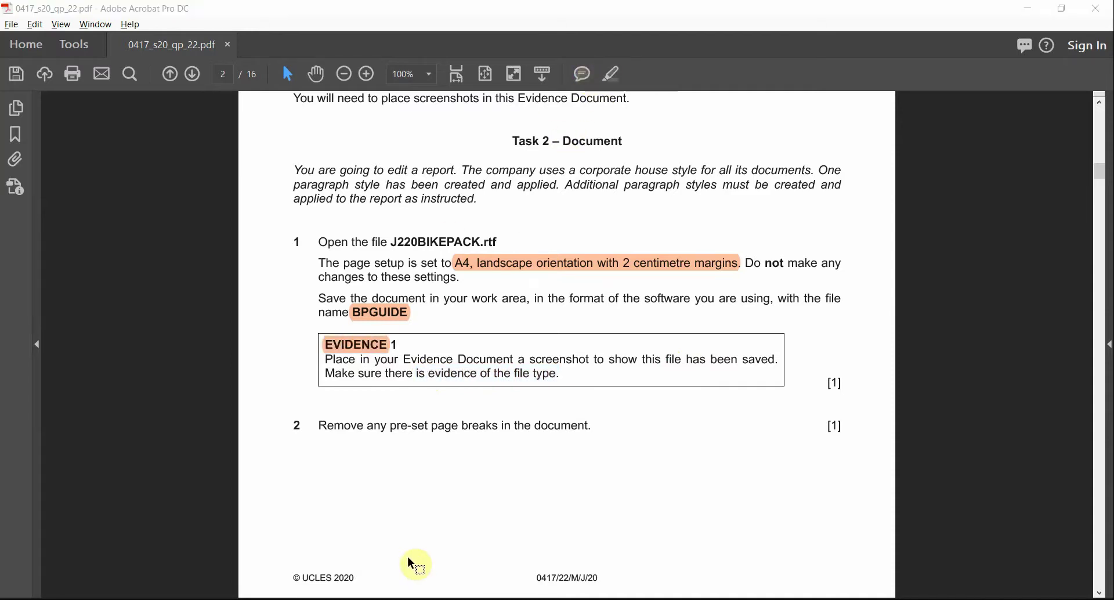
key(alt+Tab)
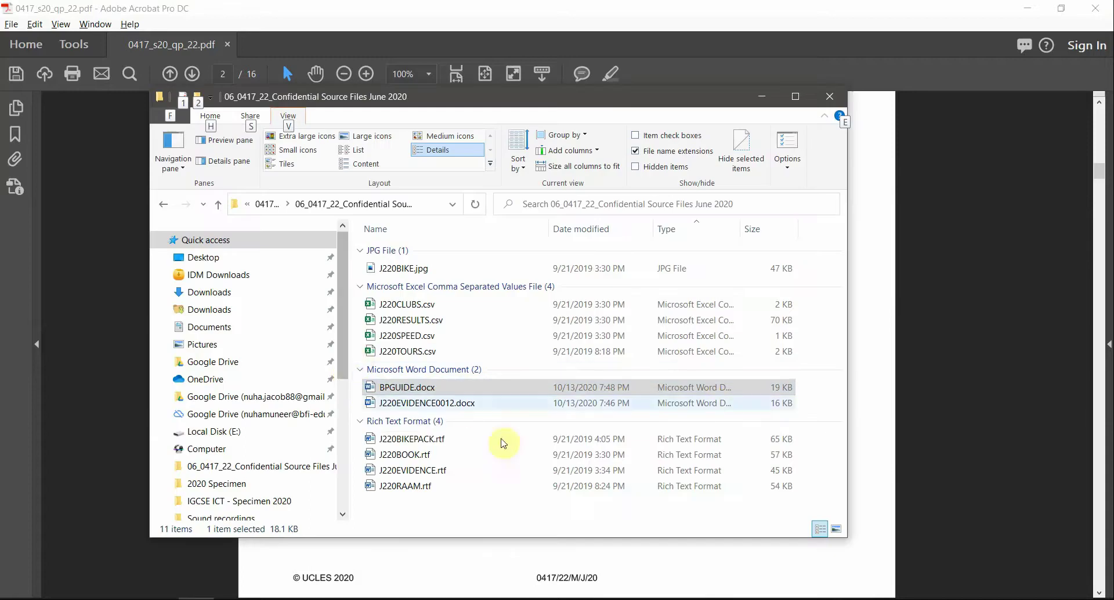
Step: Widen Explorer's Type column and snip the BPGUIDE.docx row showing Microsoft Word Document
click(486, 473)
click(409, 387)
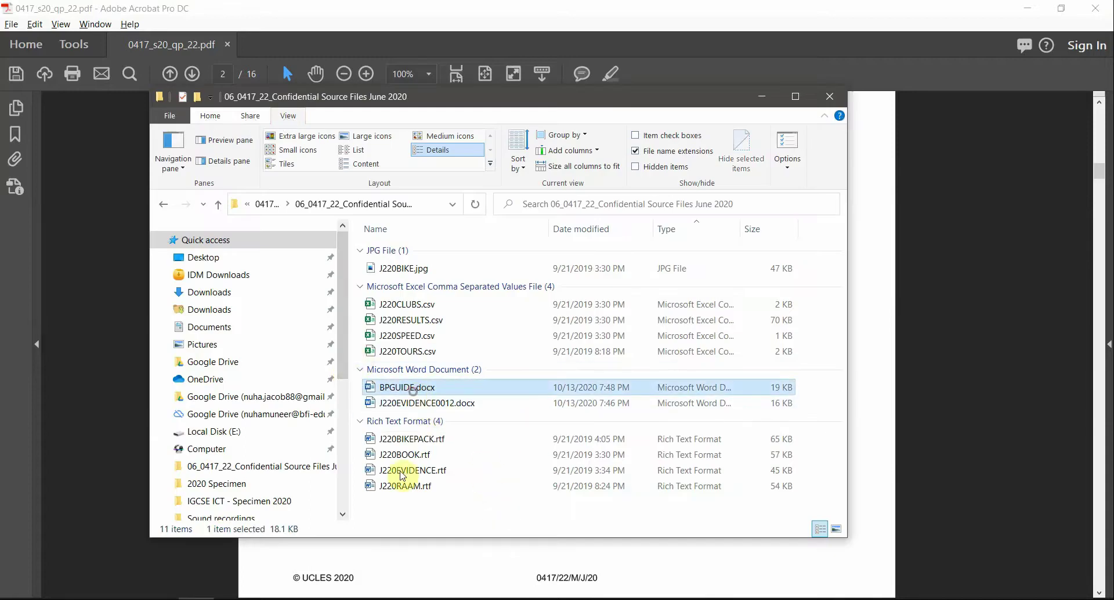
click(796, 97)
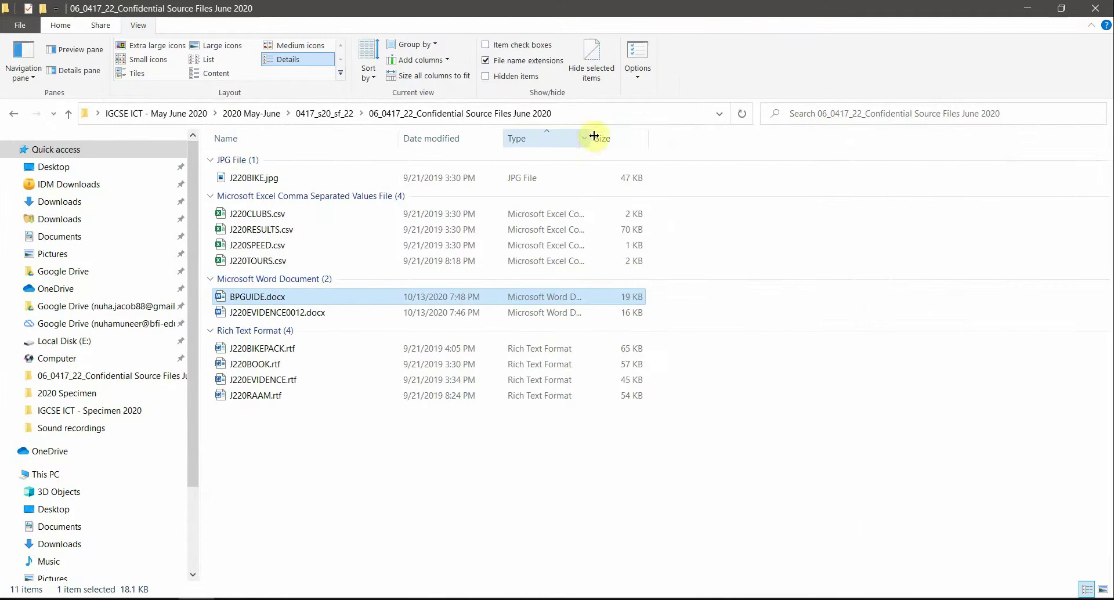
drag(593, 135, 664, 155)
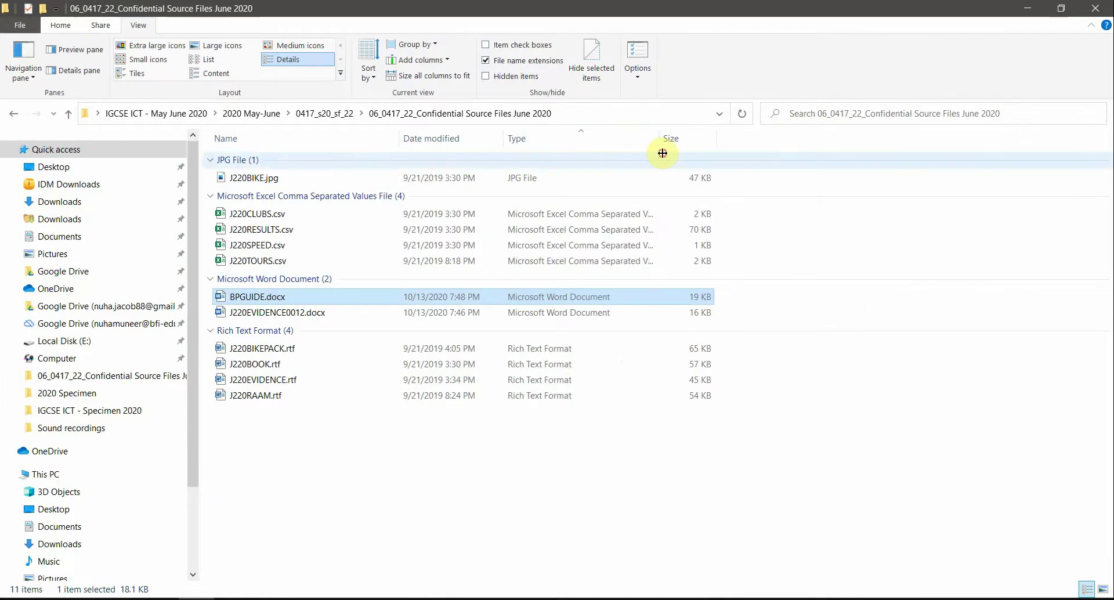
click(575, 466)
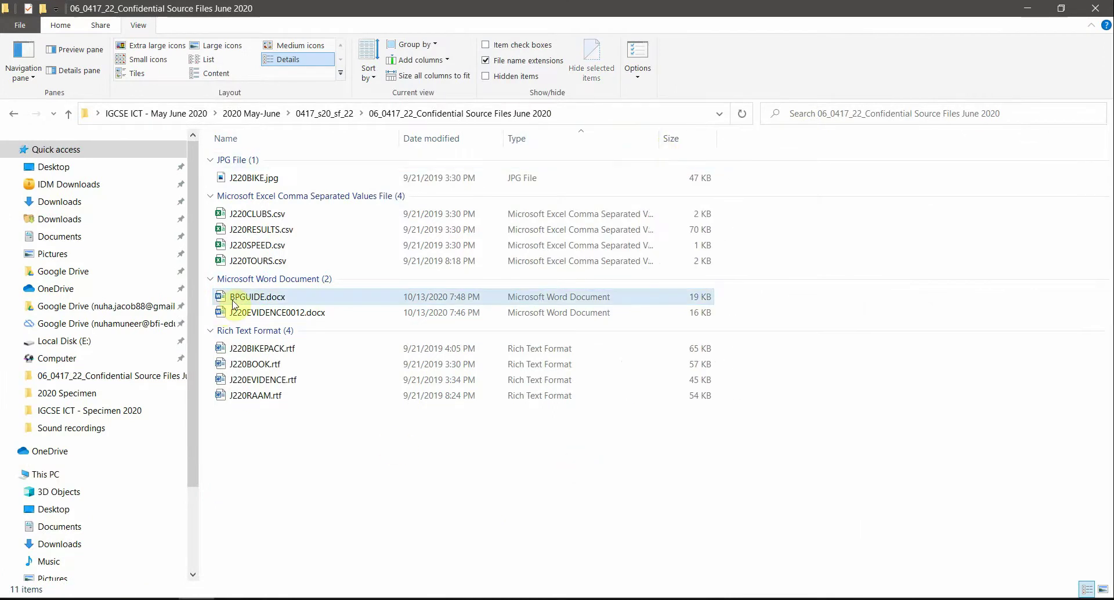
key(super+shift+s)
drag(208, 287, 716, 303)
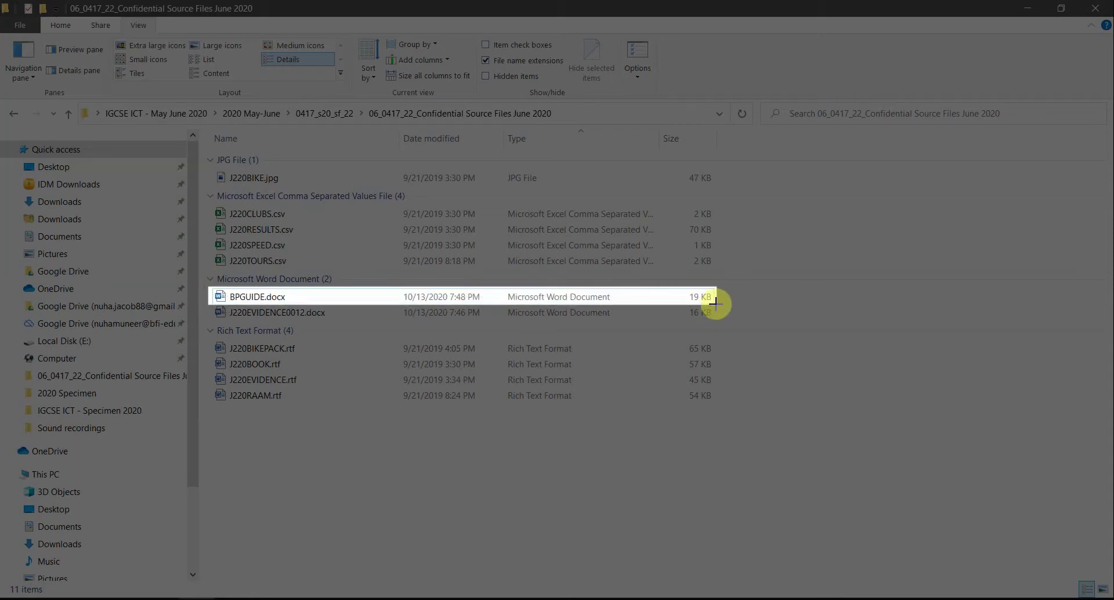
drag(714, 302, 715, 305)
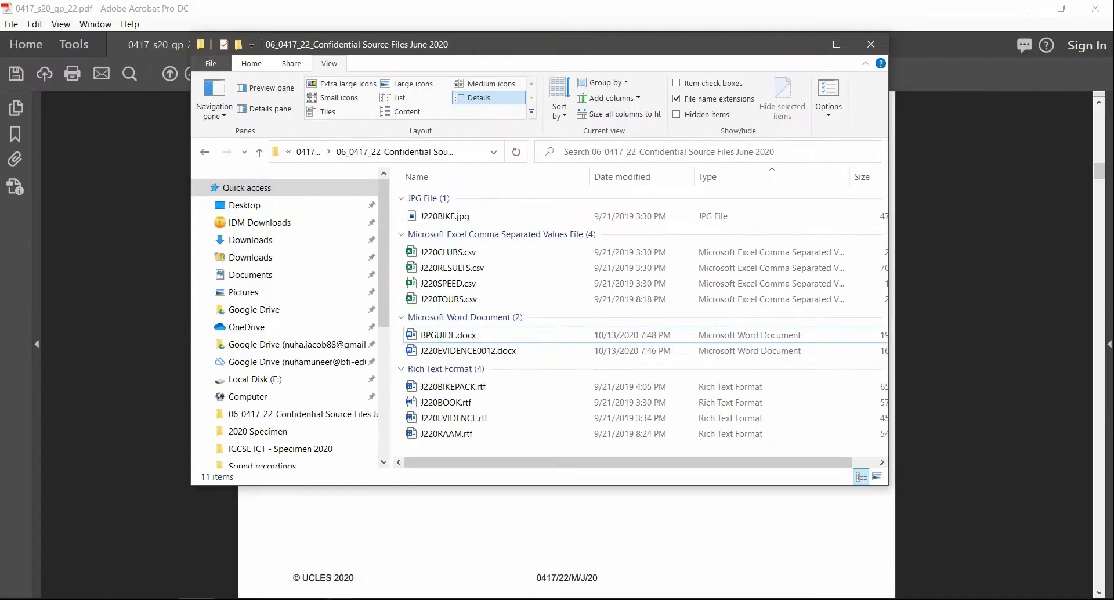
Step: Paste the BPGUIDE.docx screenshot under Step 1 EVIDENCE 1 in J220EVIDENCE0012 and remove the extra blank line
mouse_move(427, 562)
click(286, 560)
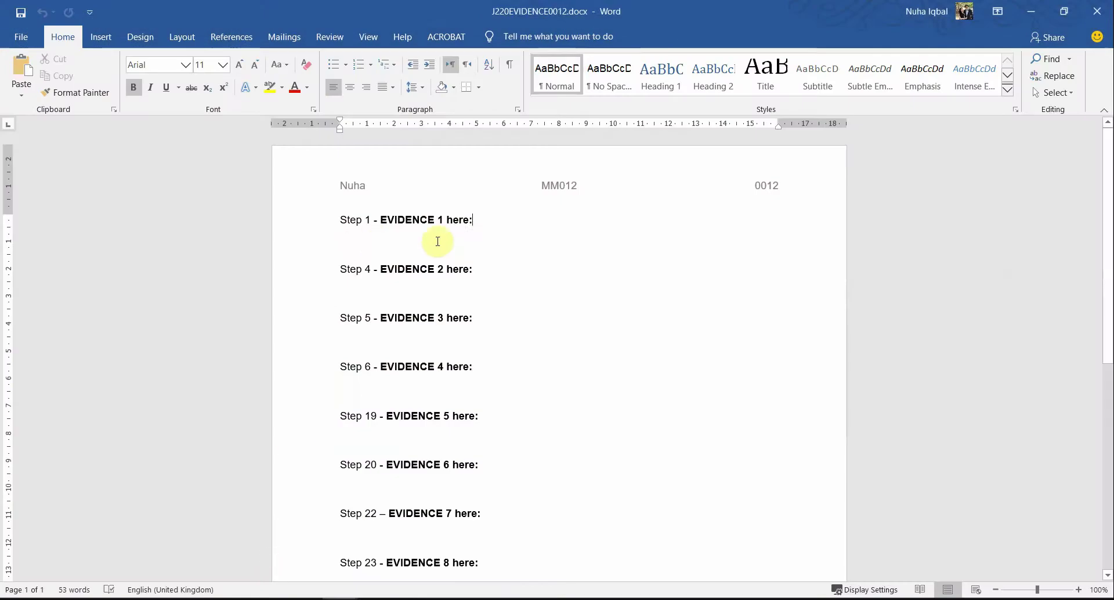
key(Return)
key(ctrl+v)
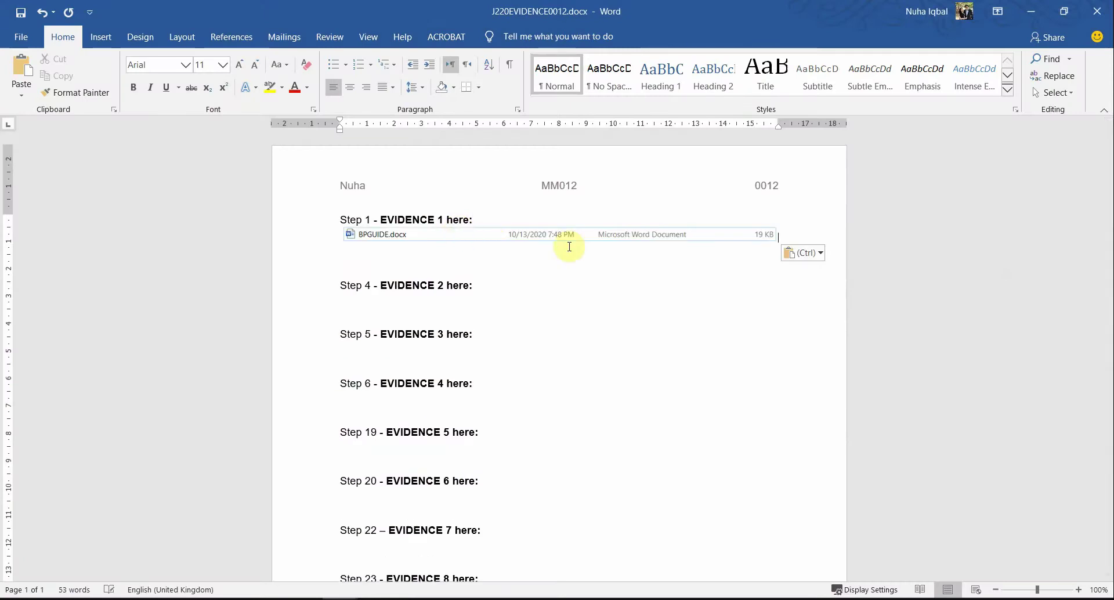
click(645, 234)
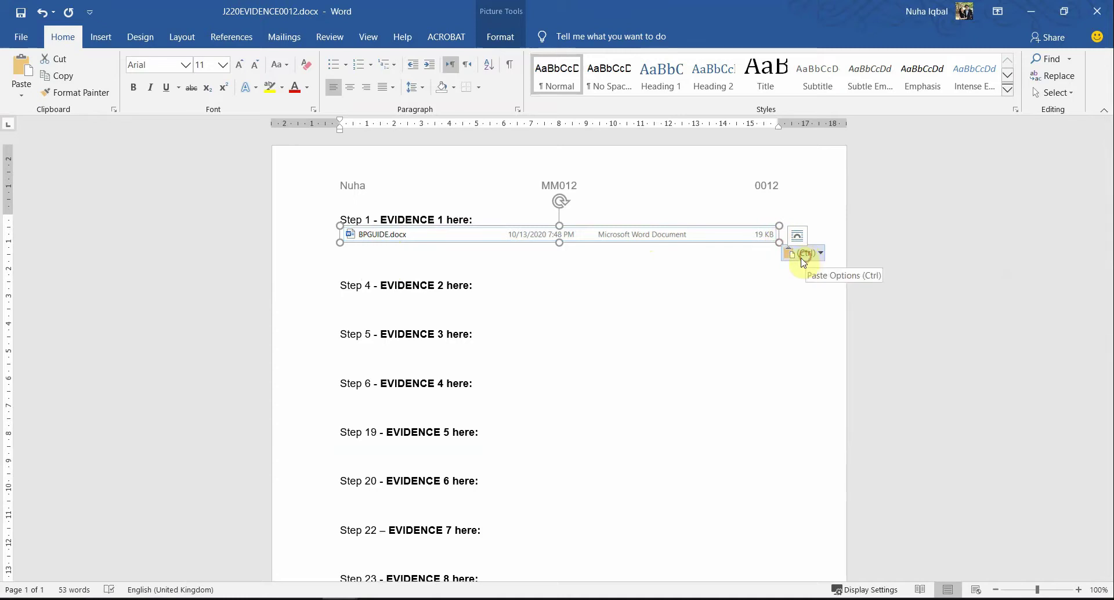
drag(779, 242, 800, 239)
click(583, 362)
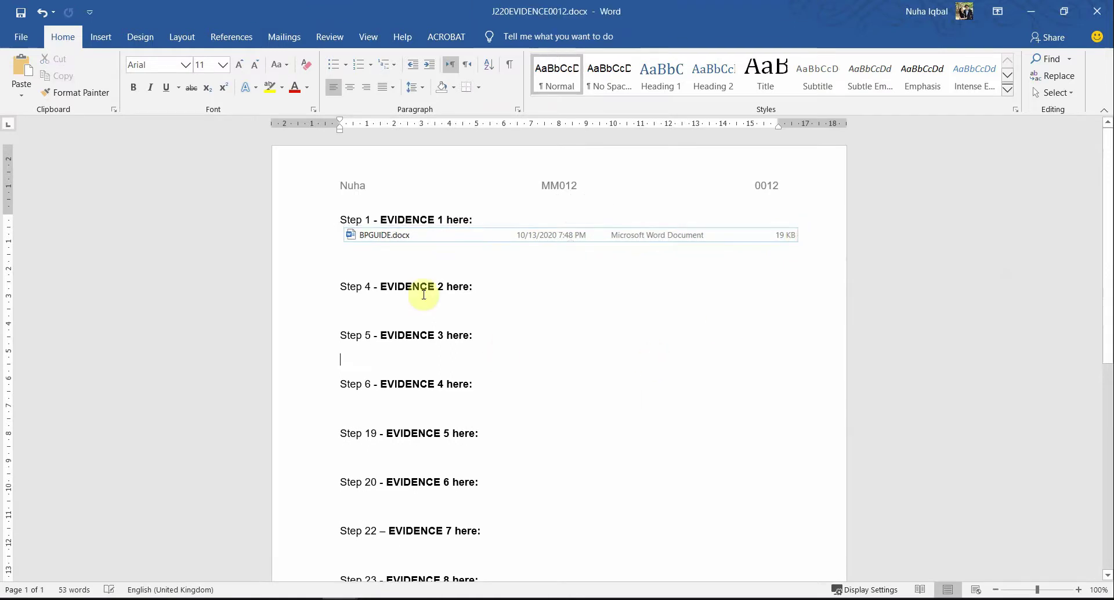
click(437, 261)
key(BackSpace)
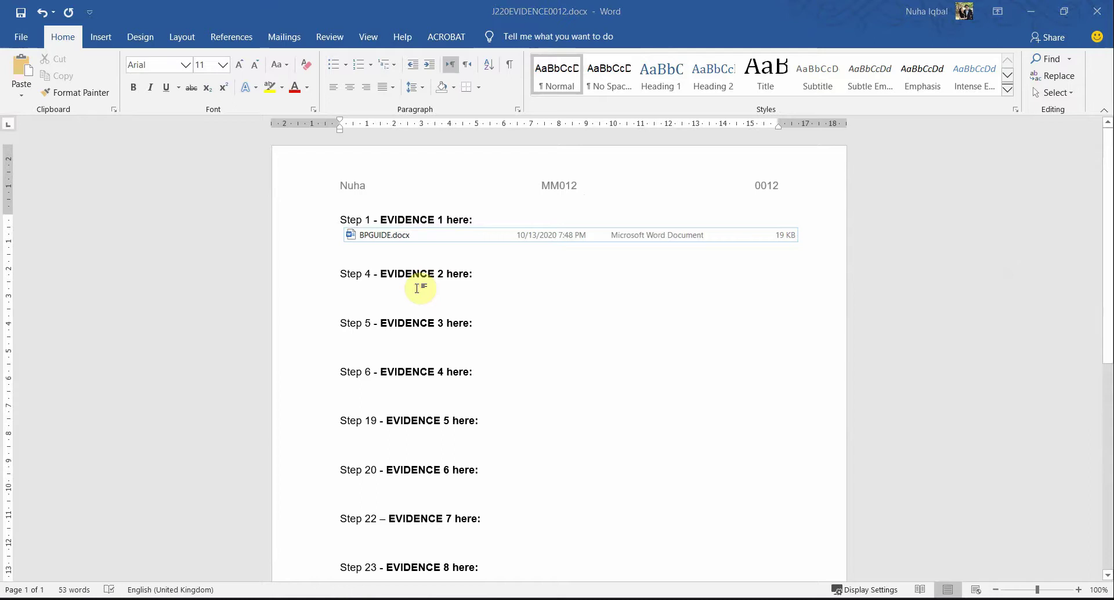
Step: Read the task 2 instruction about removing pre-set page breaks, then return to BPGUIDE
key(alt+Tab)
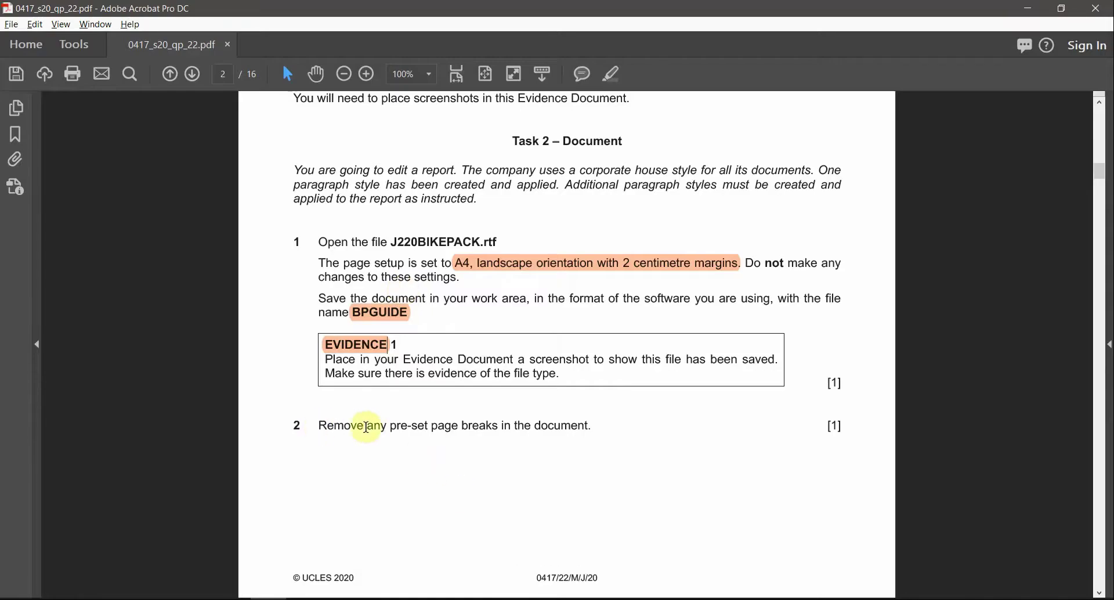
drag(390, 426, 458, 426)
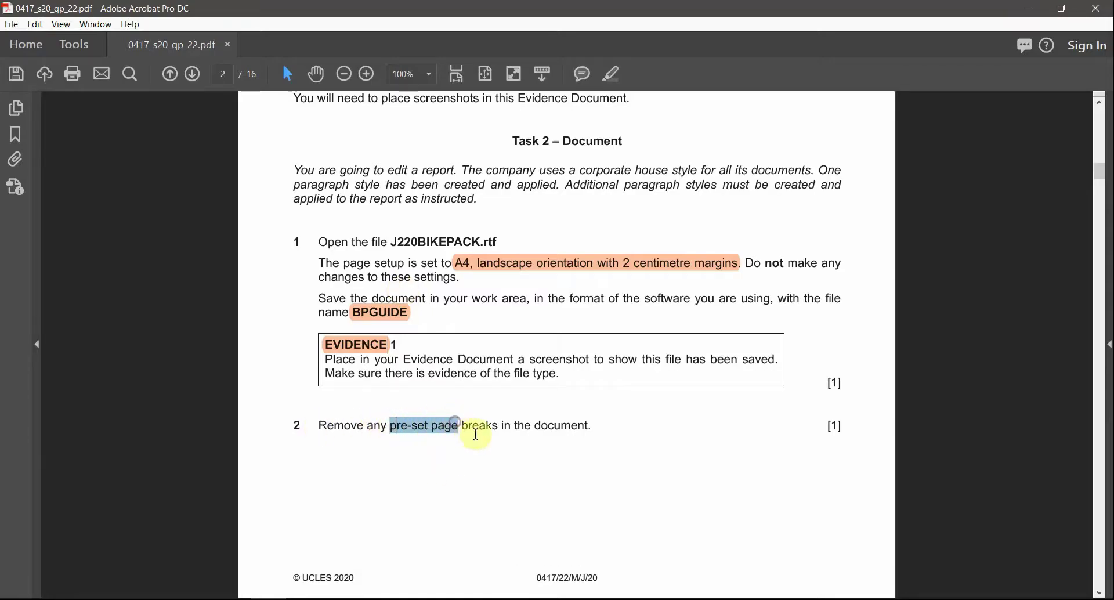
drag(592, 428, 324, 412)
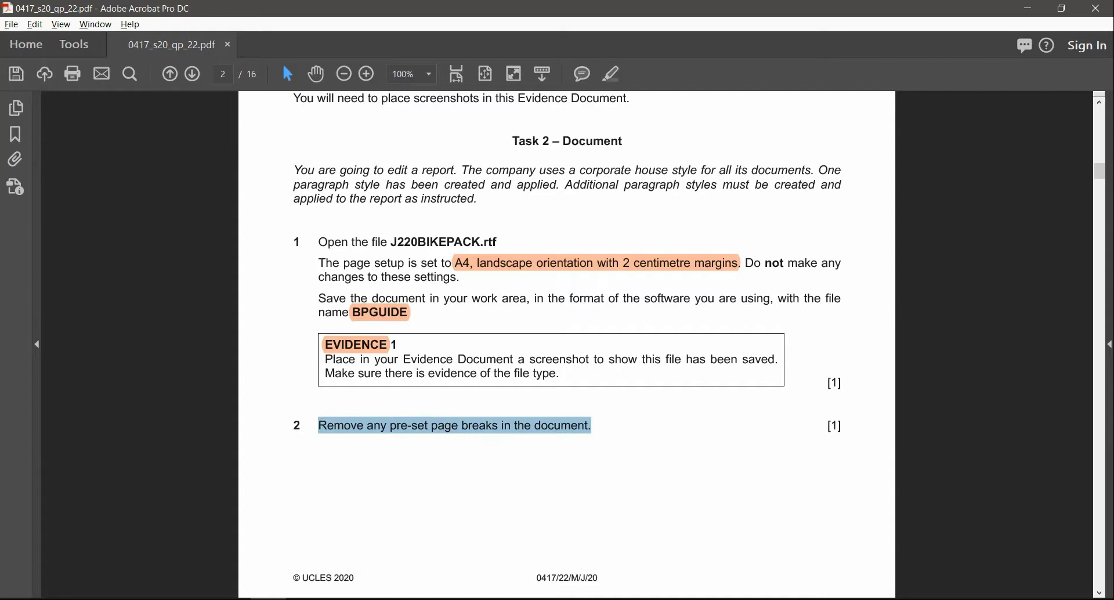
mouse_move(340, 597)
click(435, 563)
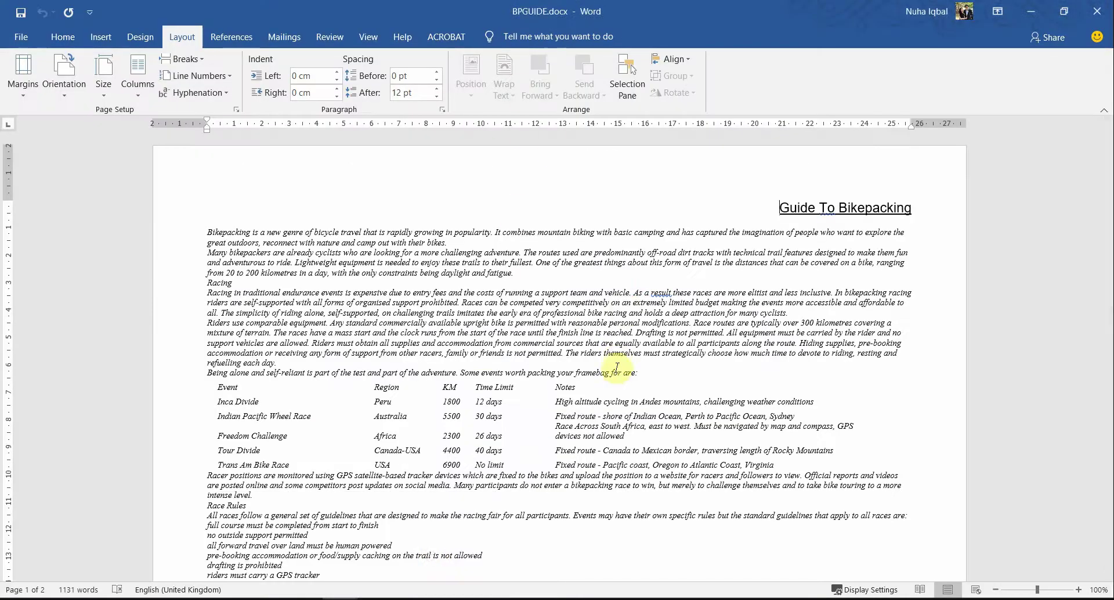
scroll(616, 366, down, 5)
scroll(616, 366, up, 4)
scroll(638, 395, down, 4)
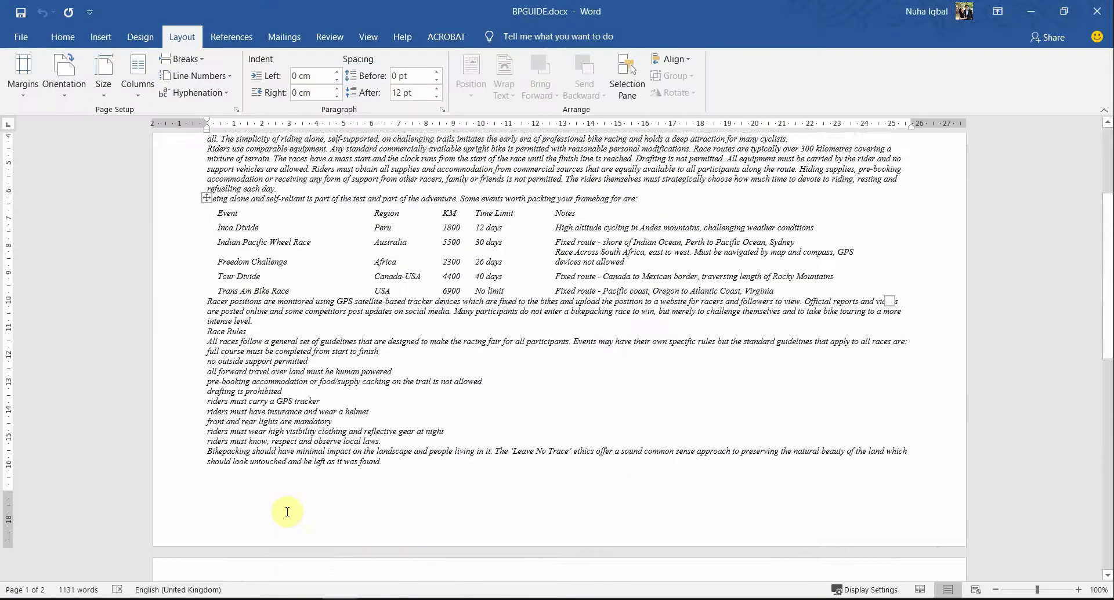
scroll(287, 511, down, 3)
click(435, 364)
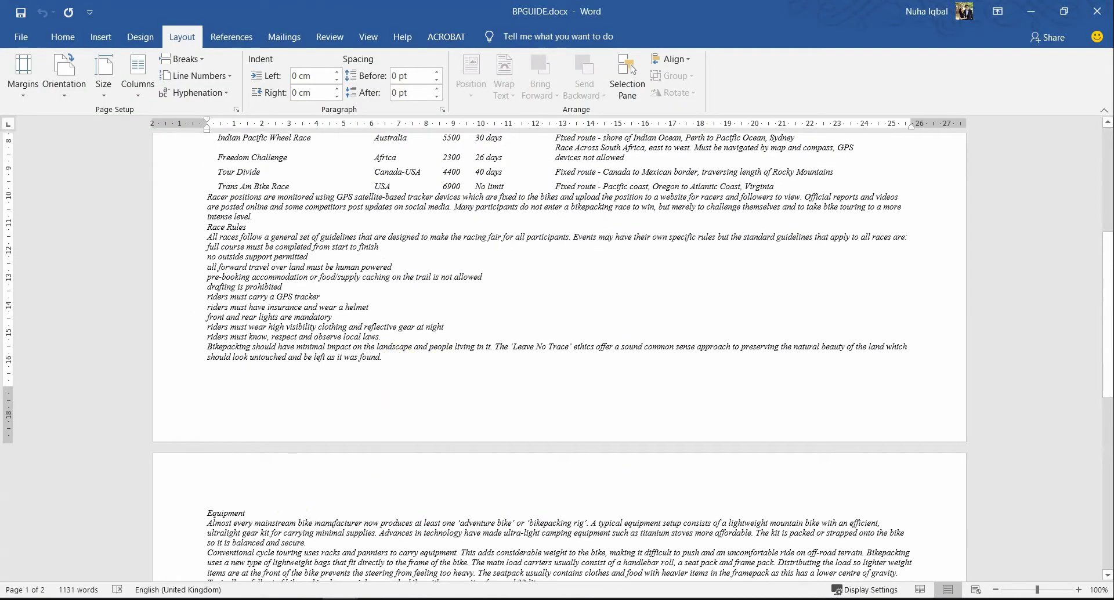
key(Return)
text(lk)
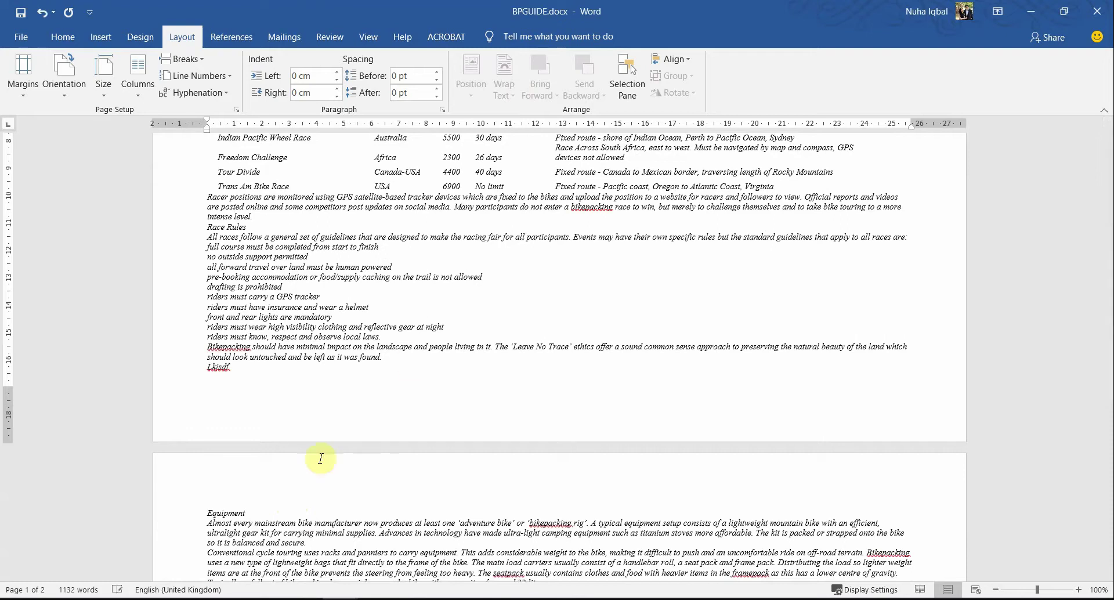
double_click(223, 513)
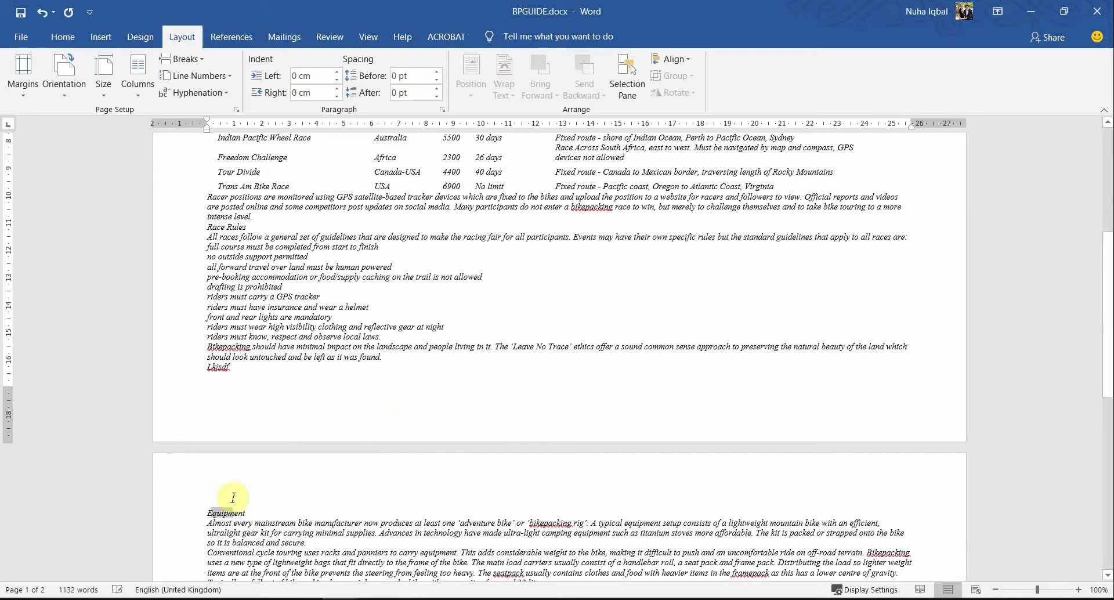
key(Delete)
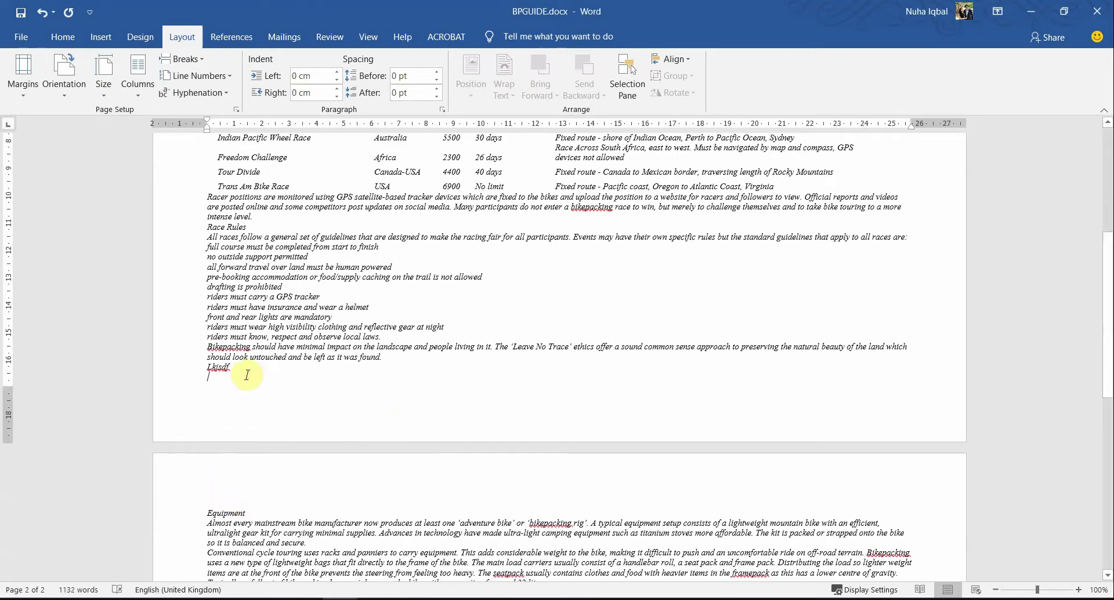
scroll(247, 375, down, 10)
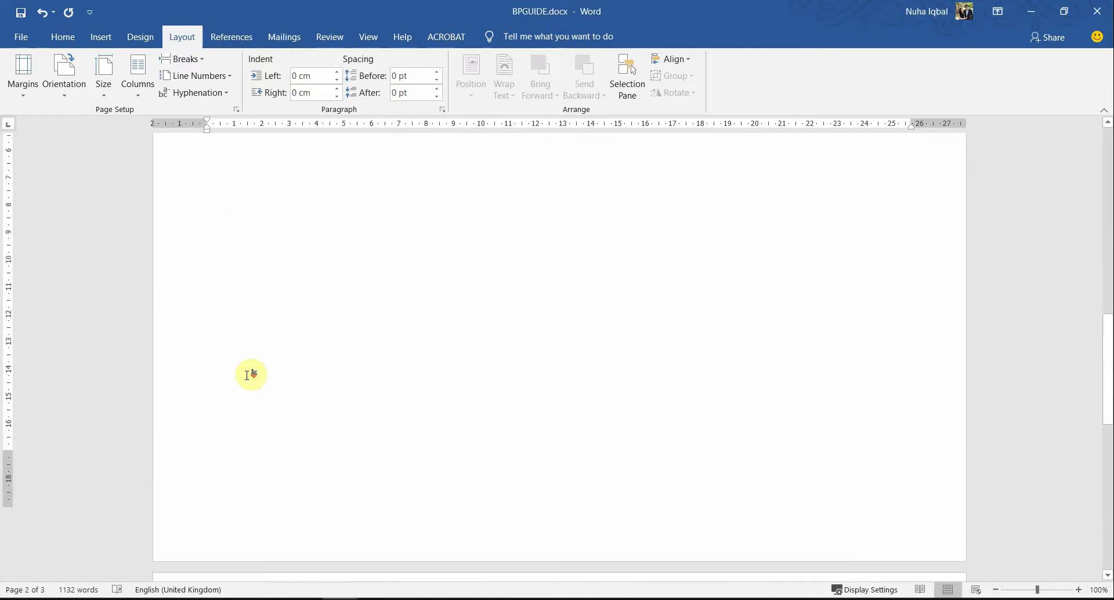
scroll(248, 376, up, 6)
scroll(248, 375, up, 2)
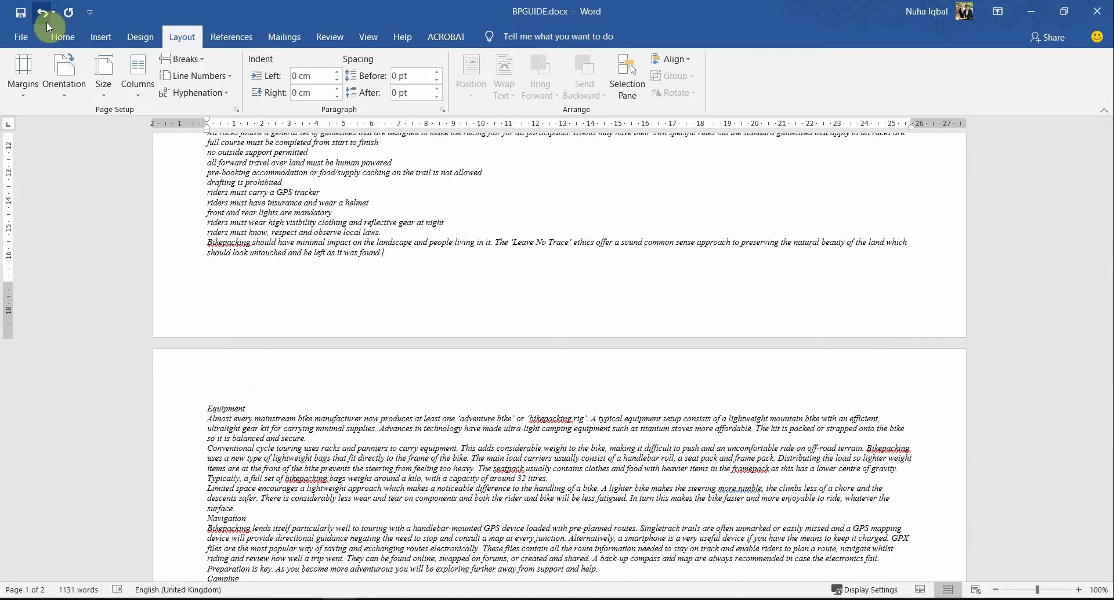
click(101, 37)
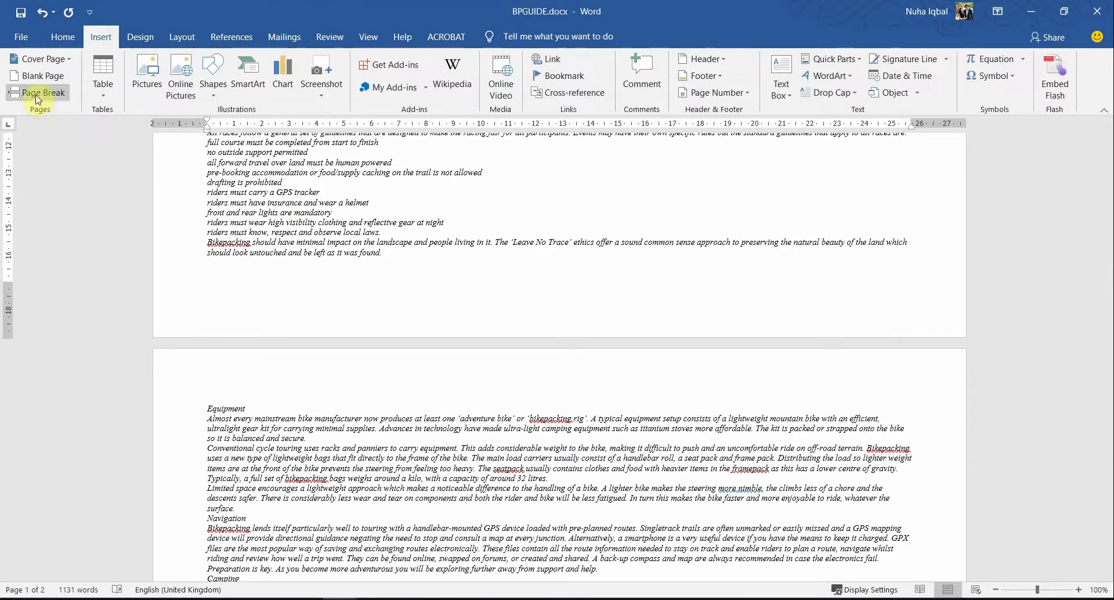
click(182, 36)
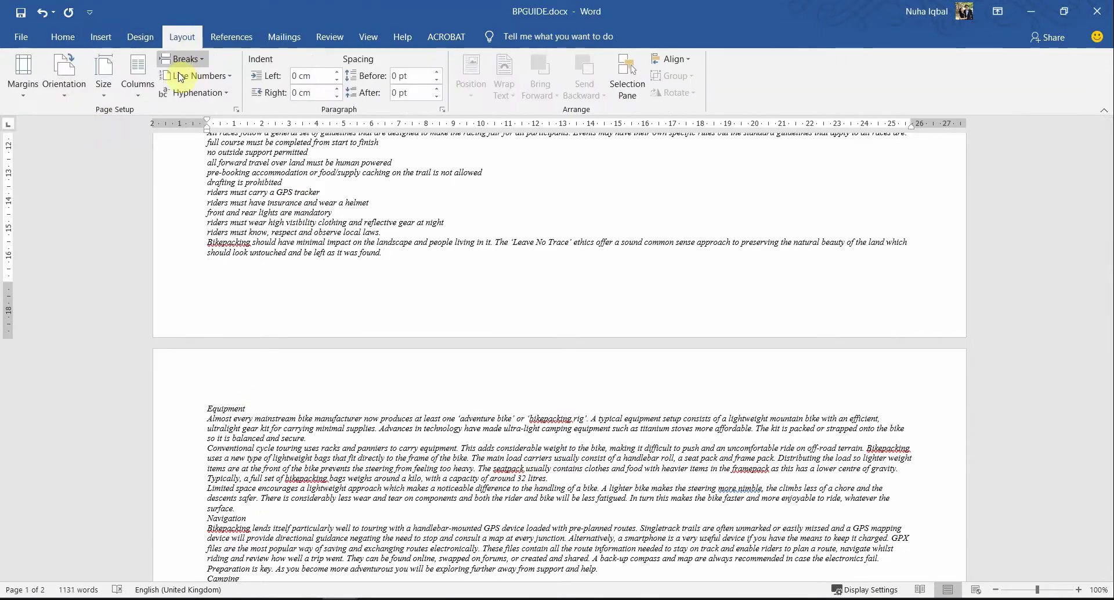
click(181, 59)
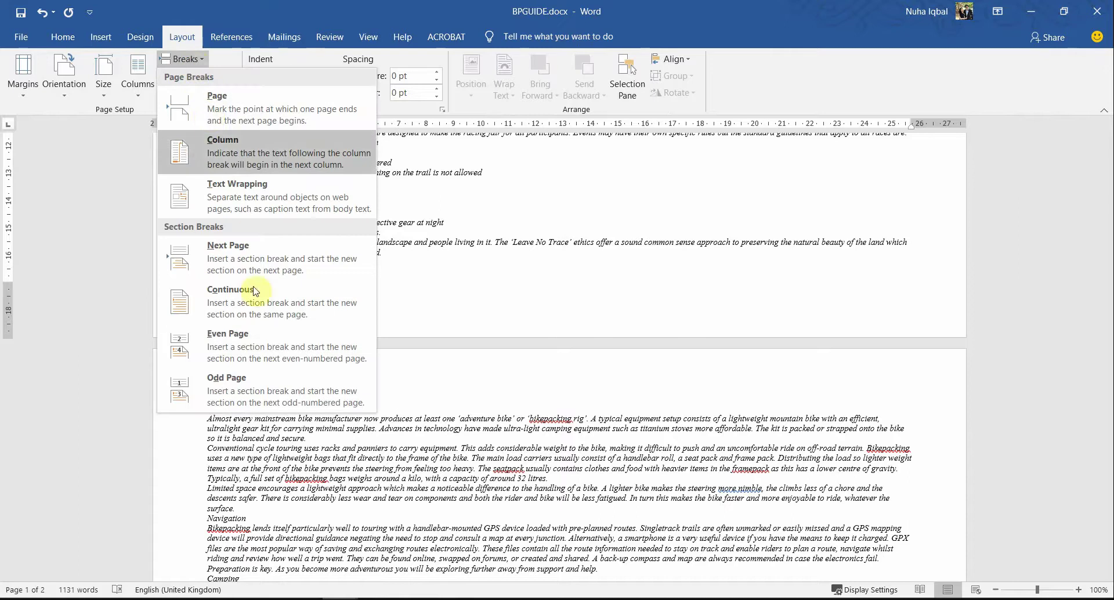
click(68, 44)
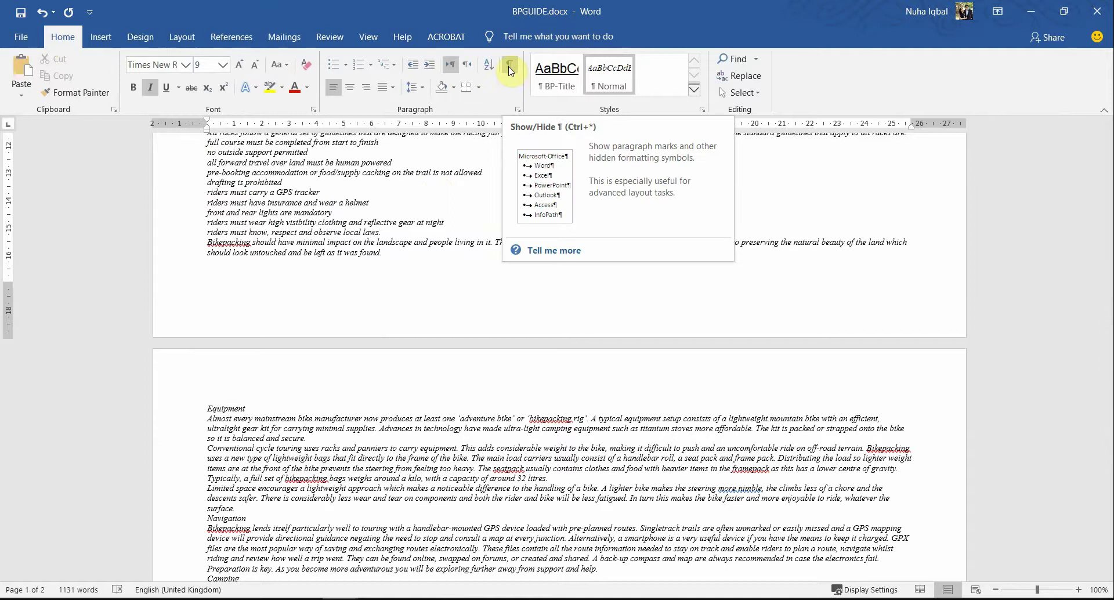
Step: Show formatting marks and delete the page break after the Leave No Trace paragraph
click(510, 71)
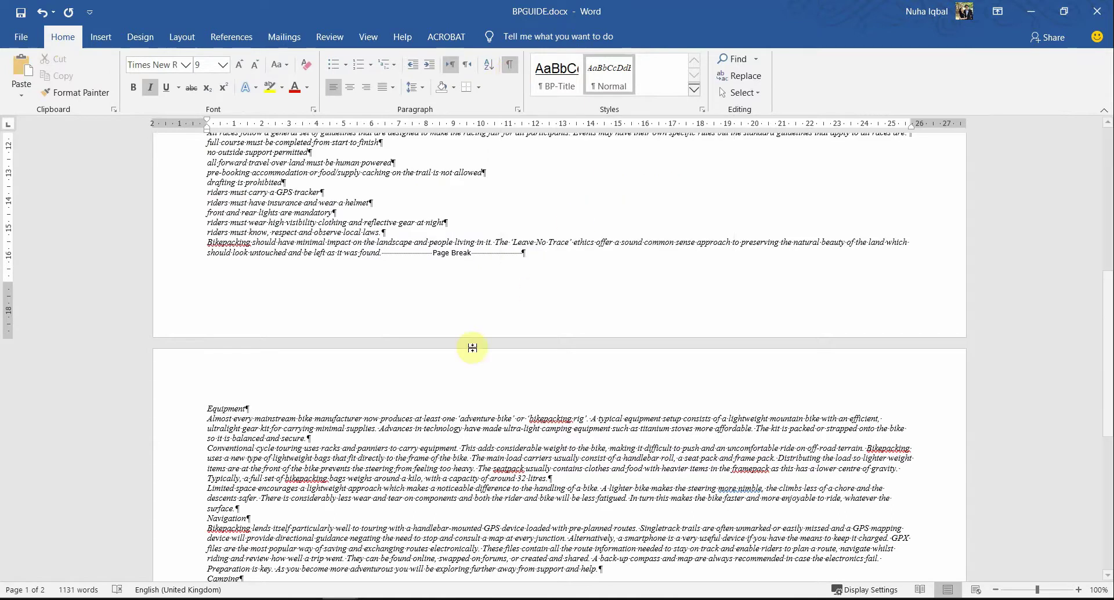
scroll(489, 378, up, 5)
scroll(489, 379, down, 1)
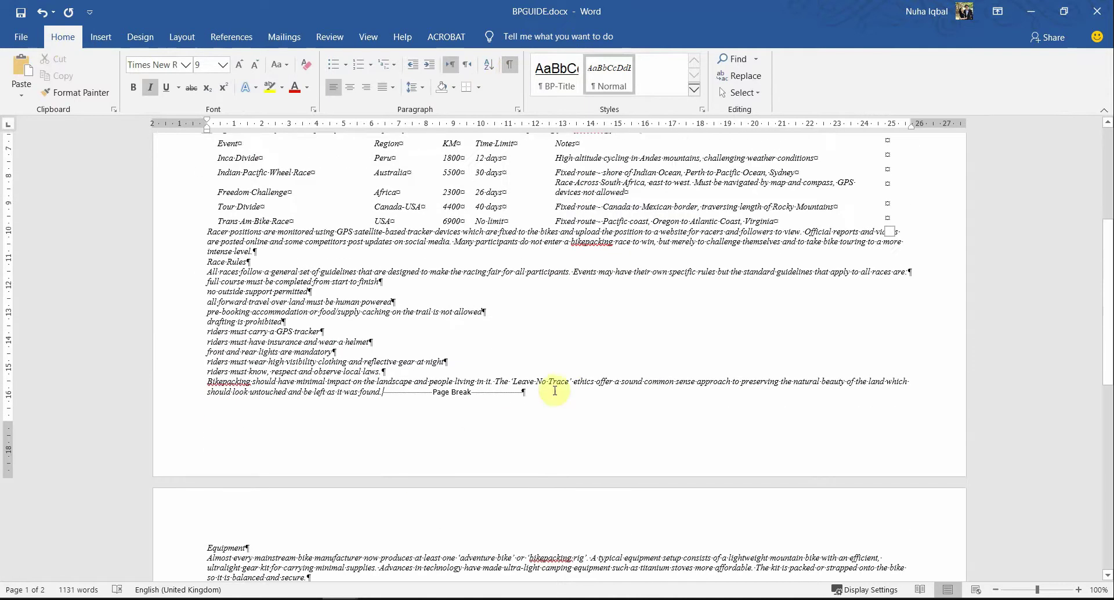
click(399, 394)
scroll(400, 394, down, 5)
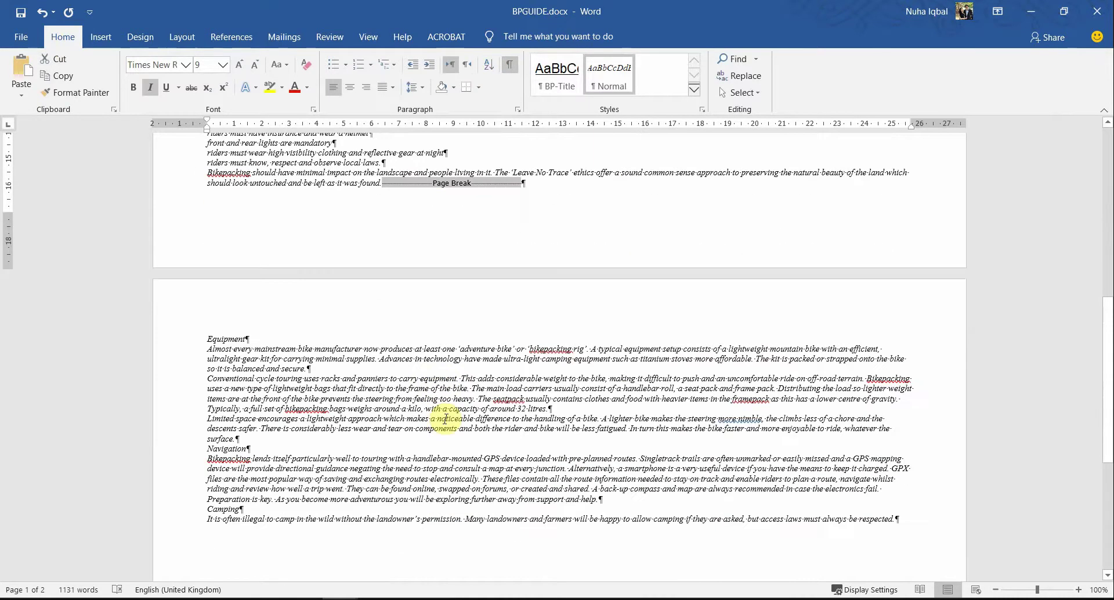
key(Delete)
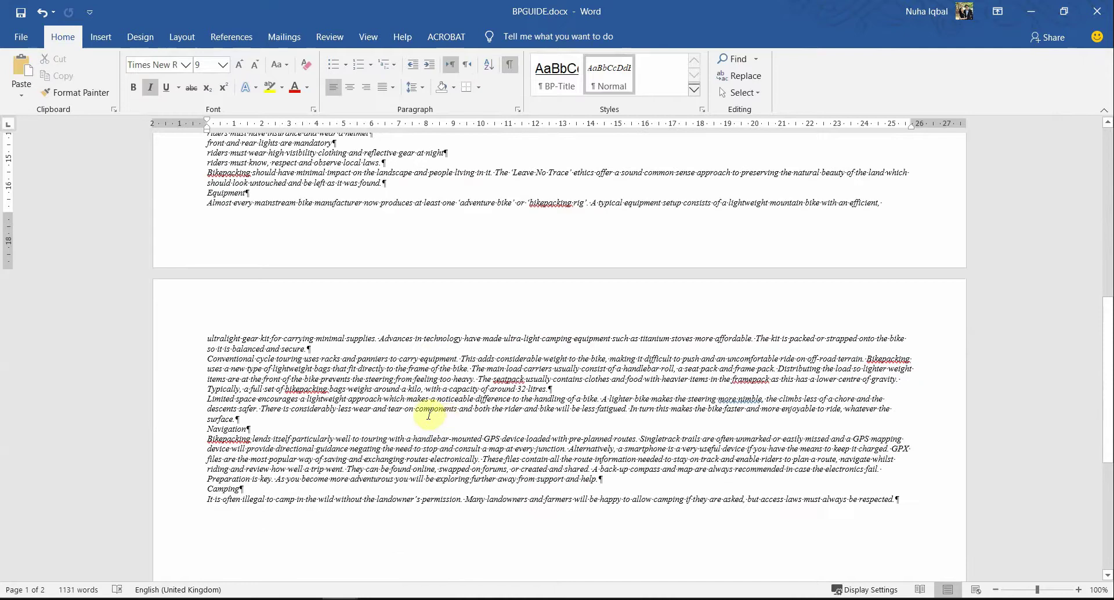
Step: Undo and redo the page-break deletion to confirm it, then hide the formatting marks
key(ctrl+z)
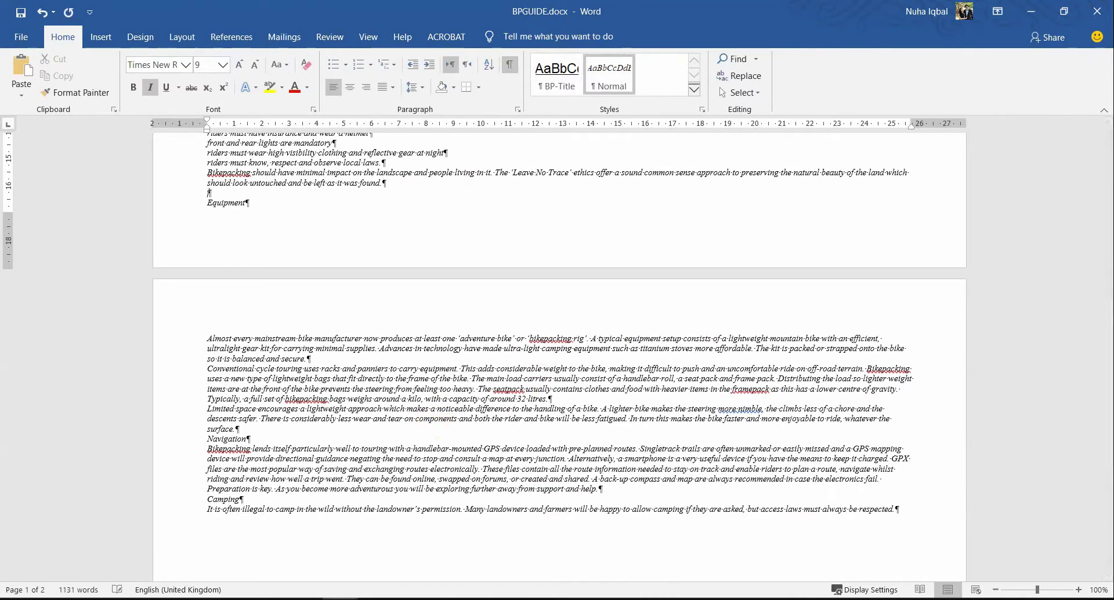
scroll(597, 303, down, 4)
scroll(602, 318, up, 4)
scroll(601, 317, up, 4)
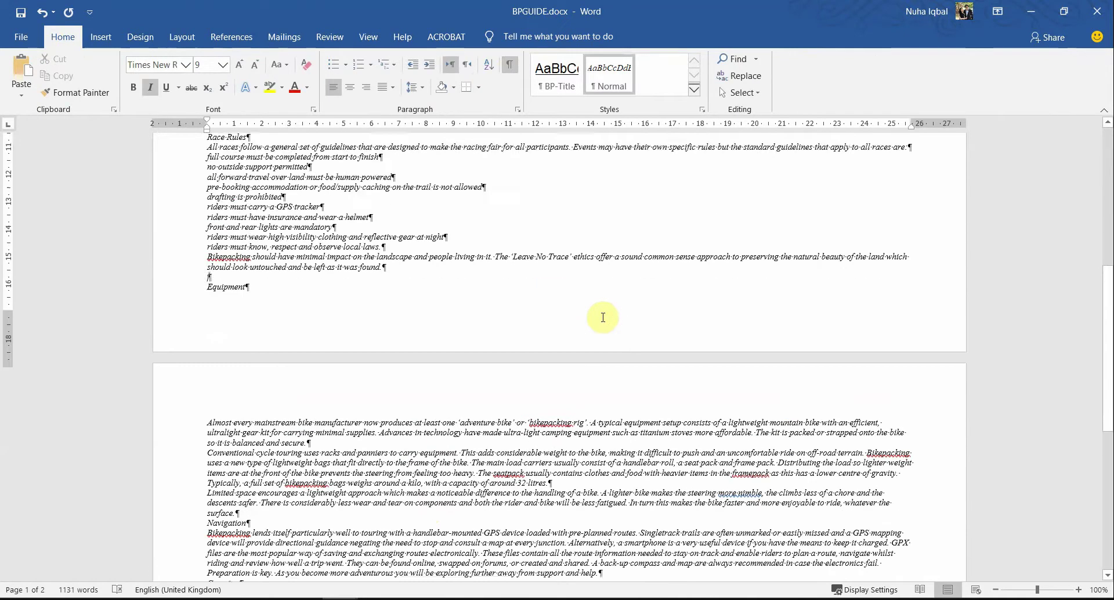
key(ctrl+y)
scroll(603, 318, up, 7)
key(ctrl+shift+8)
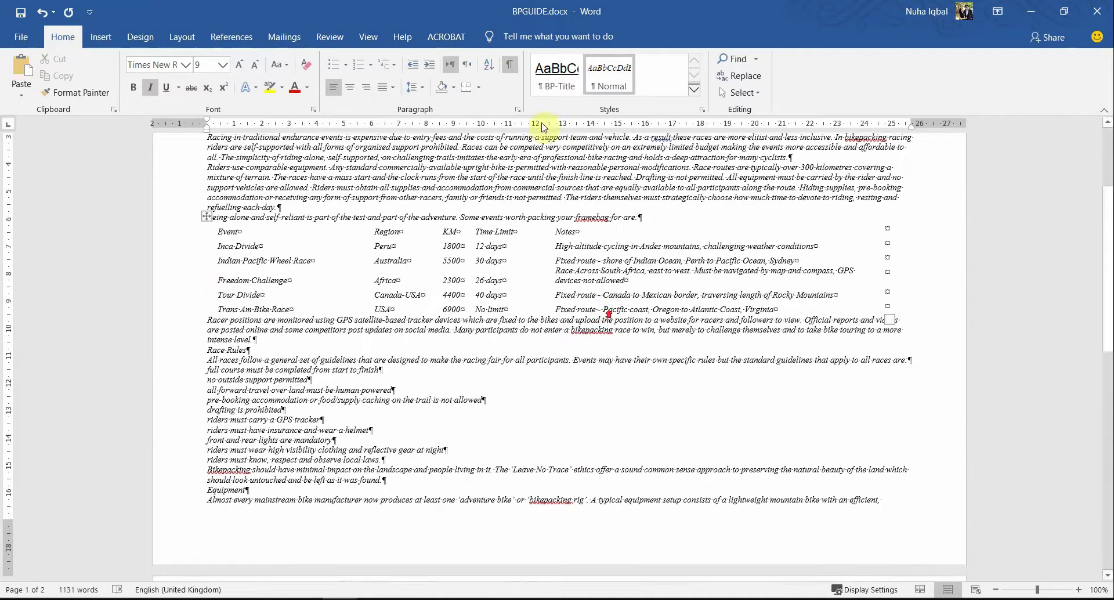
scroll(505, 473, up, 3)
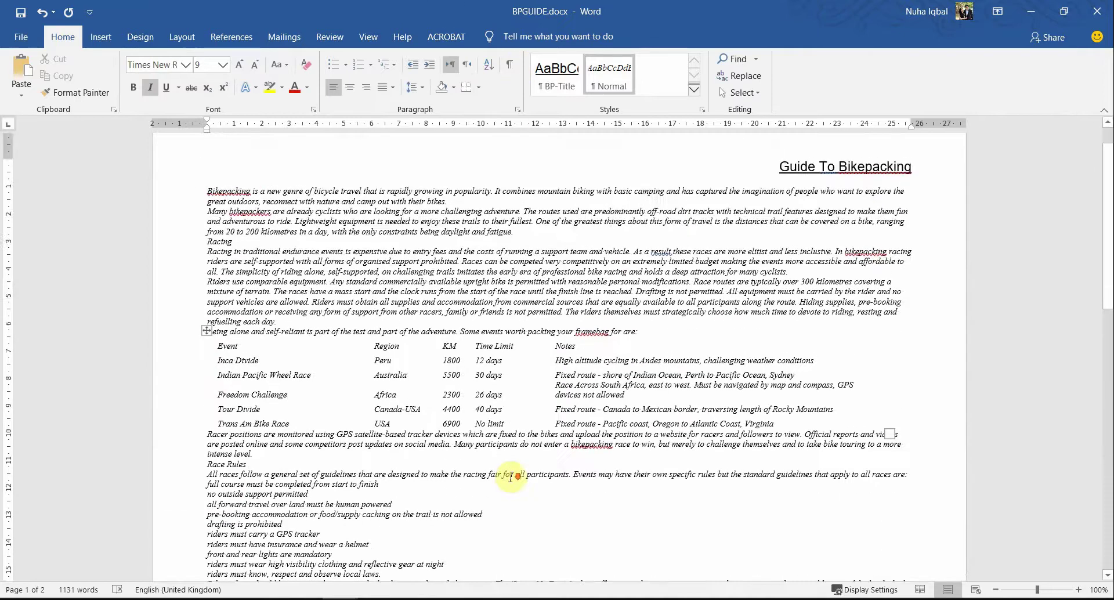
scroll(507, 464, down, 6)
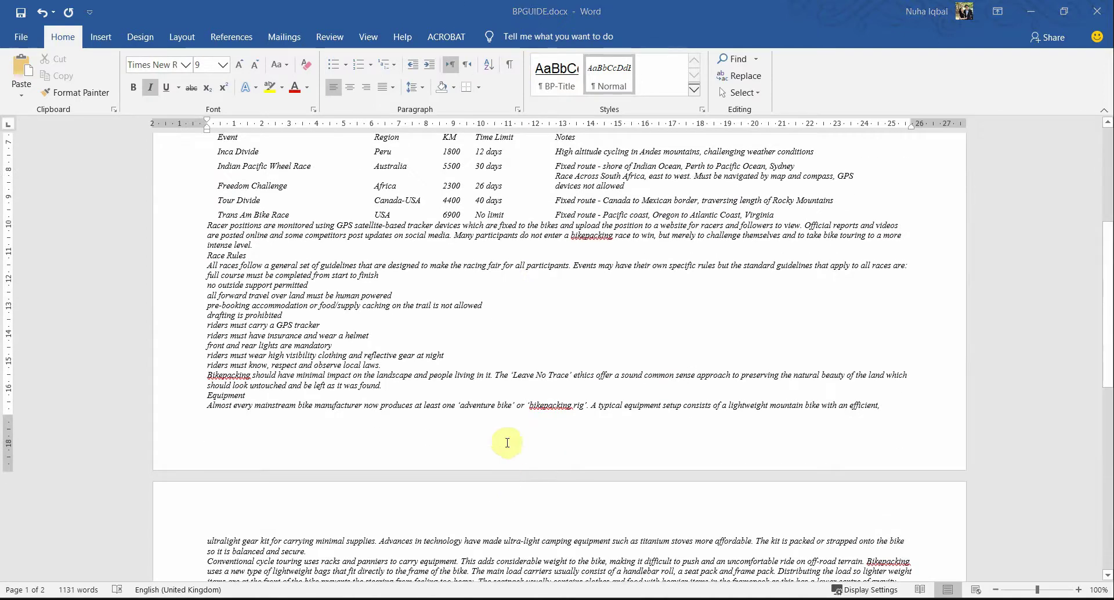
key(alt+Tab)
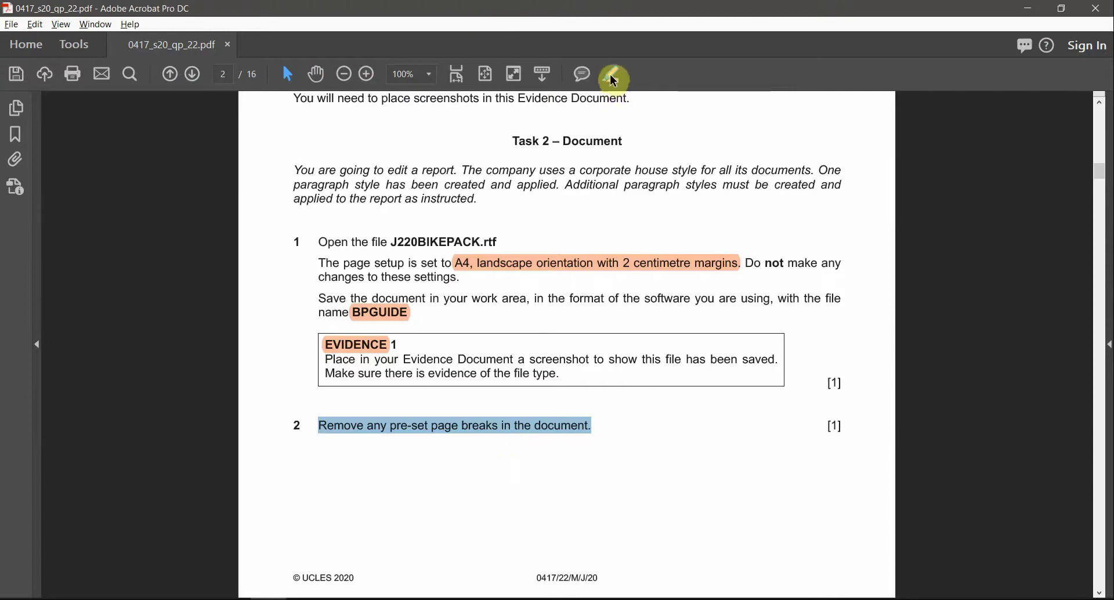
Step: Highlight the completed page-break instruction, plus 'footer' and 'left' in the footer task
click(613, 80)
scroll(719, 485, down, 3)
scroll(719, 485, up, 3)
scroll(719, 486, down, 3)
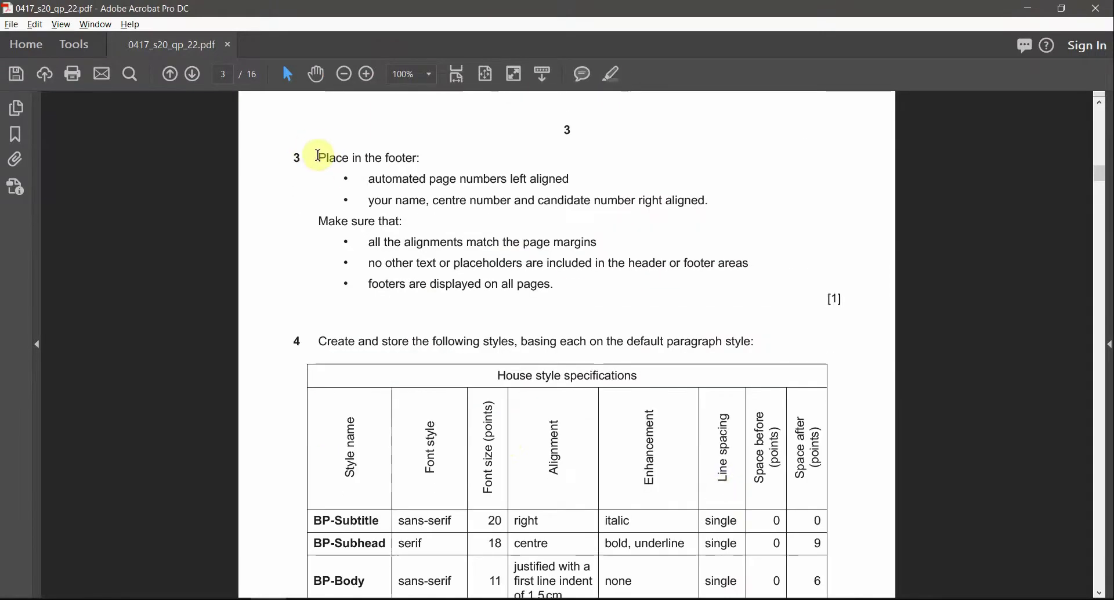
drag(318, 156, 409, 160)
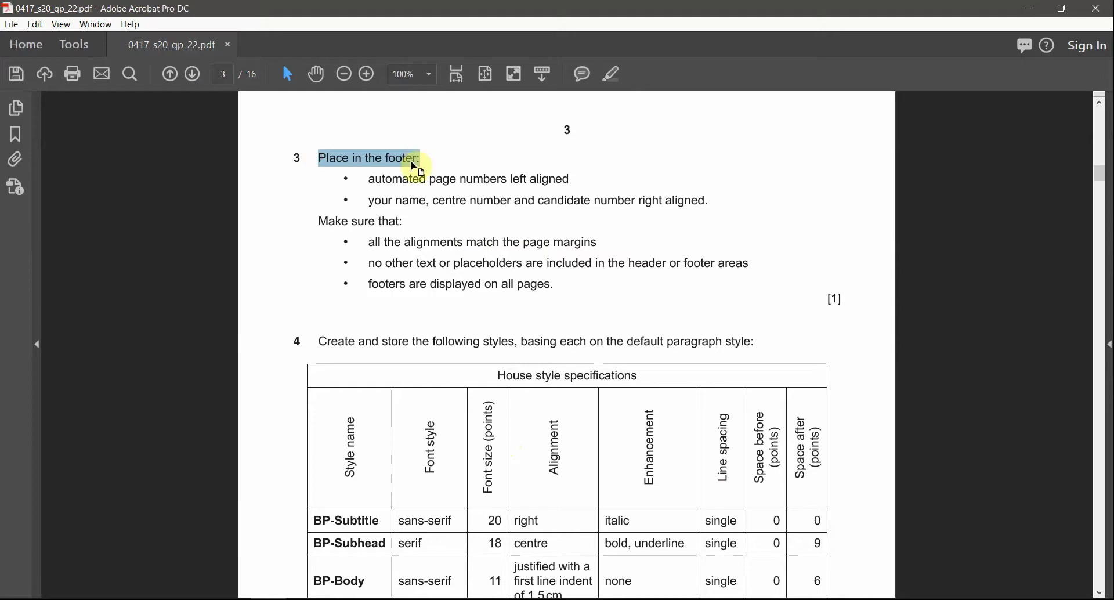
double_click(394, 157)
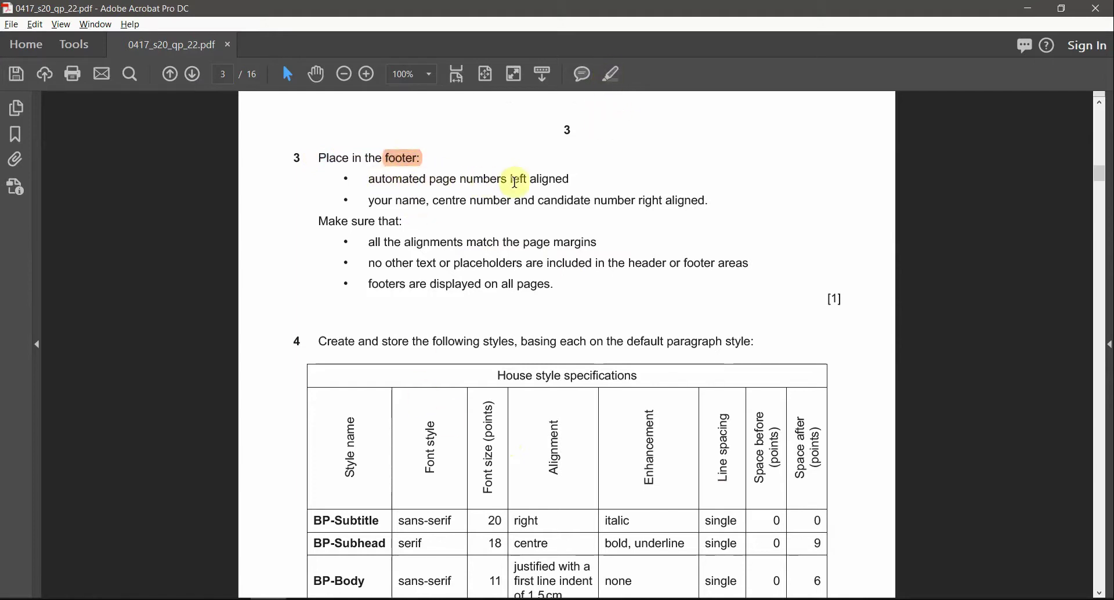
click(611, 75)
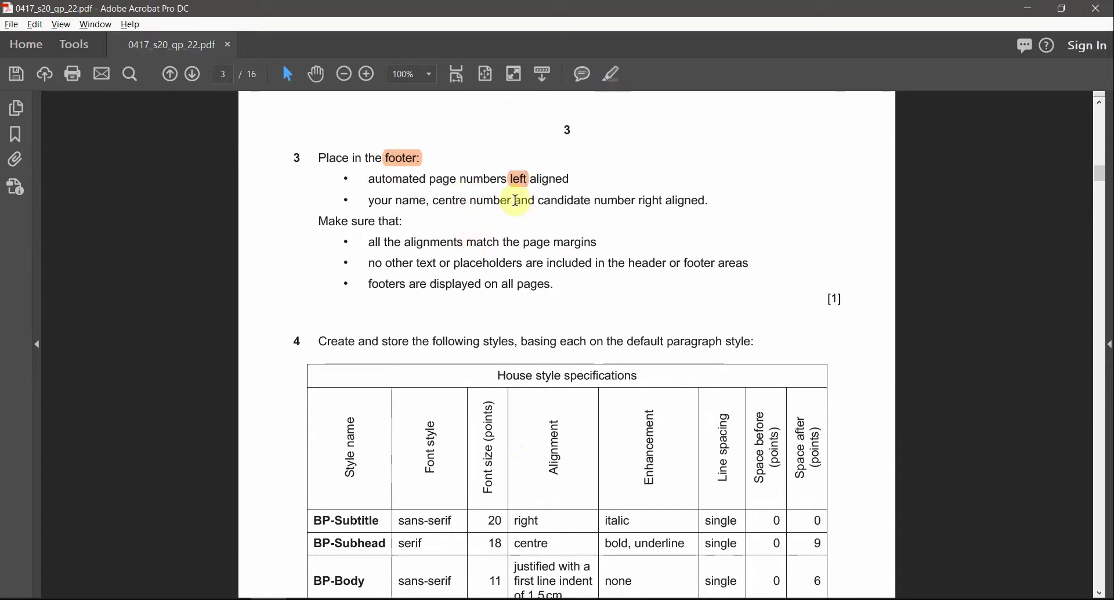
double_click(645, 200)
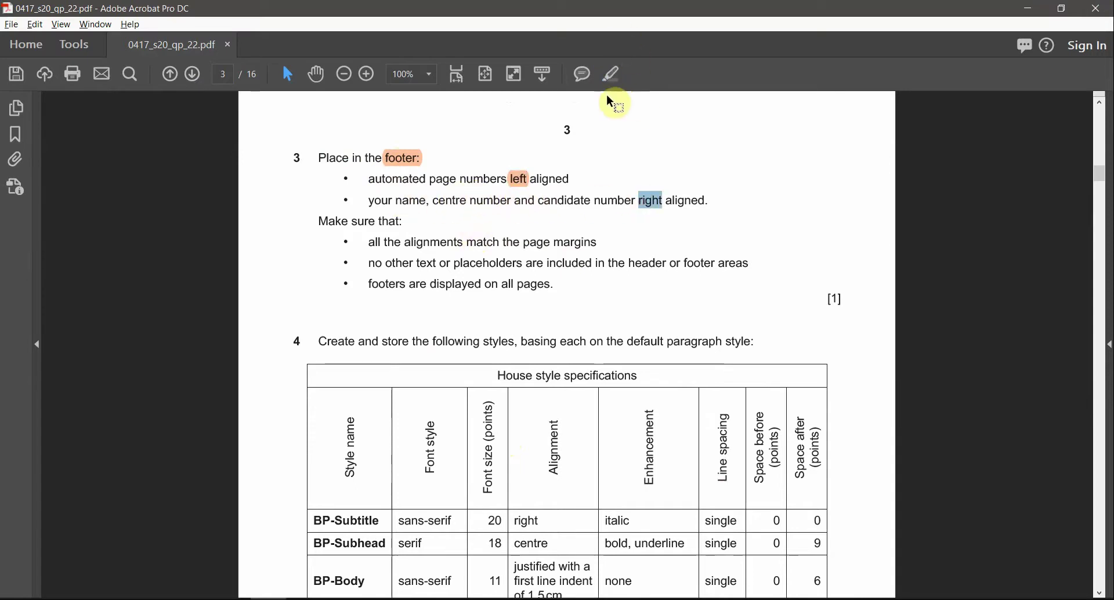
key(alt+Tab)
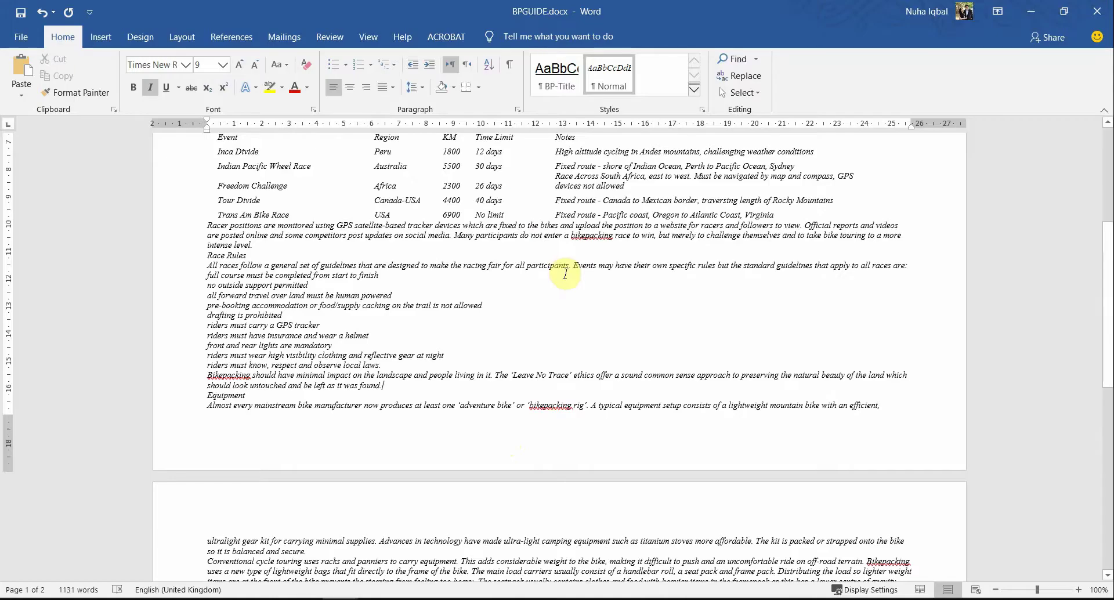
Step: Apply the Blank (Three Columns) footer layout and select its left [Type here] placeholder
scroll(475, 275, down, 3)
double_click(475, 250)
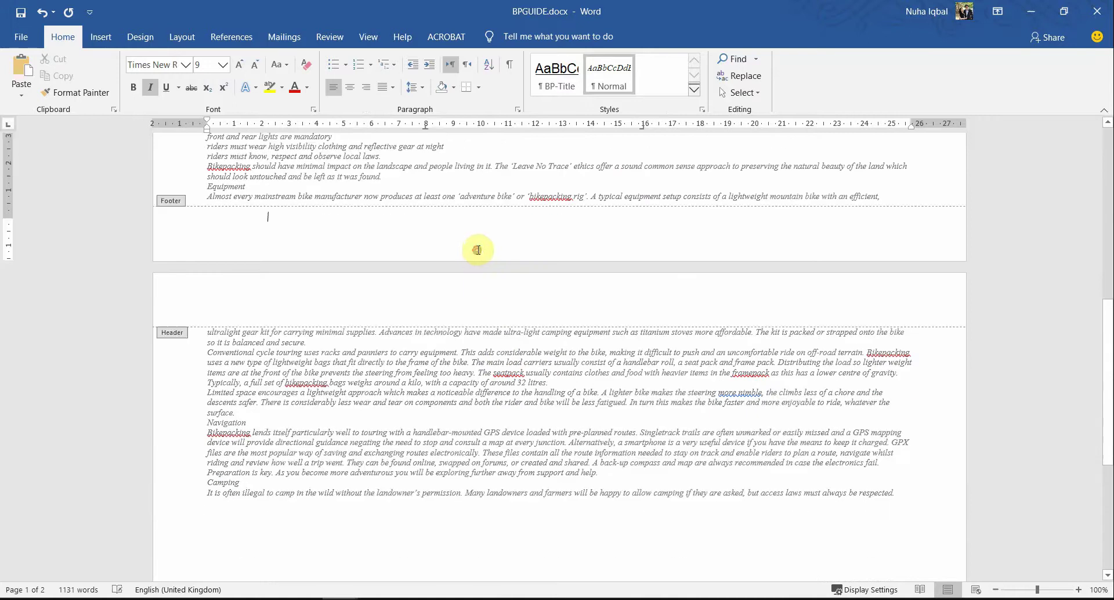
click(50, 90)
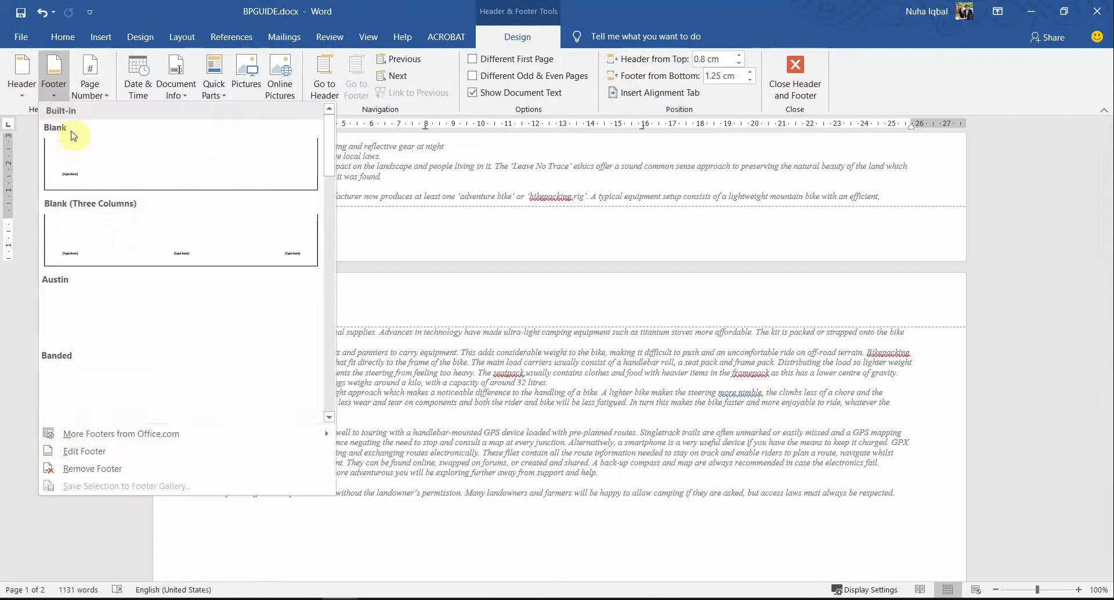
click(90, 232)
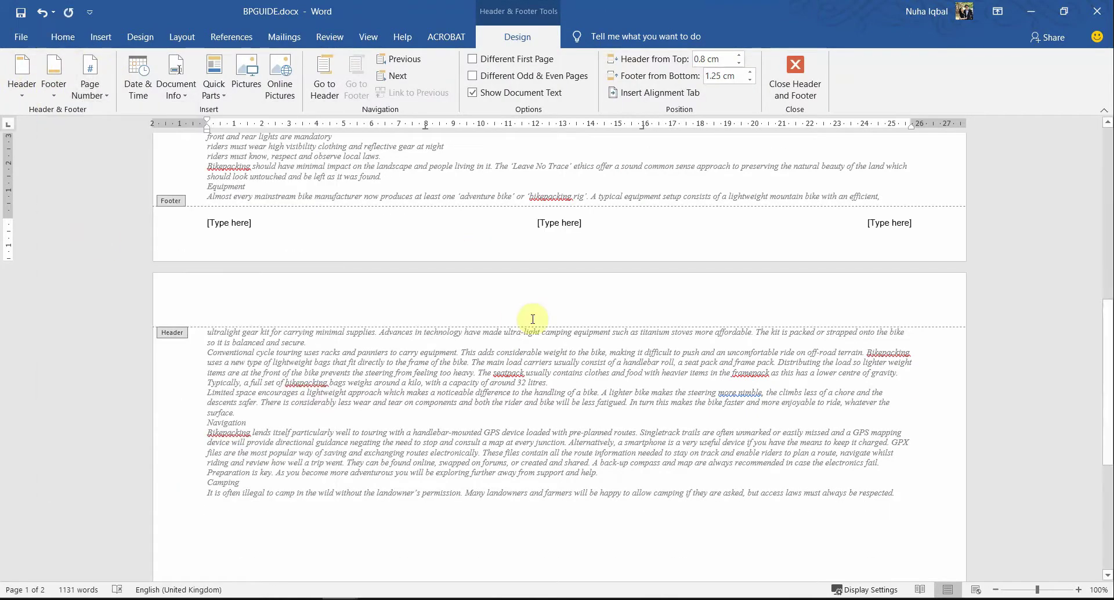
key(alt+Tab)
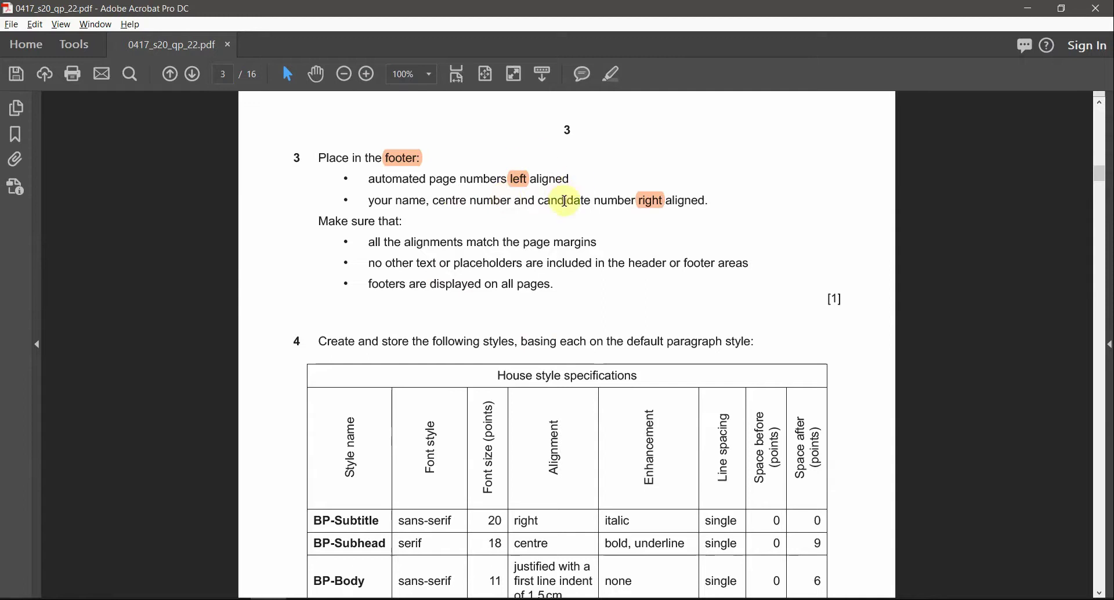
key(alt+Tab)
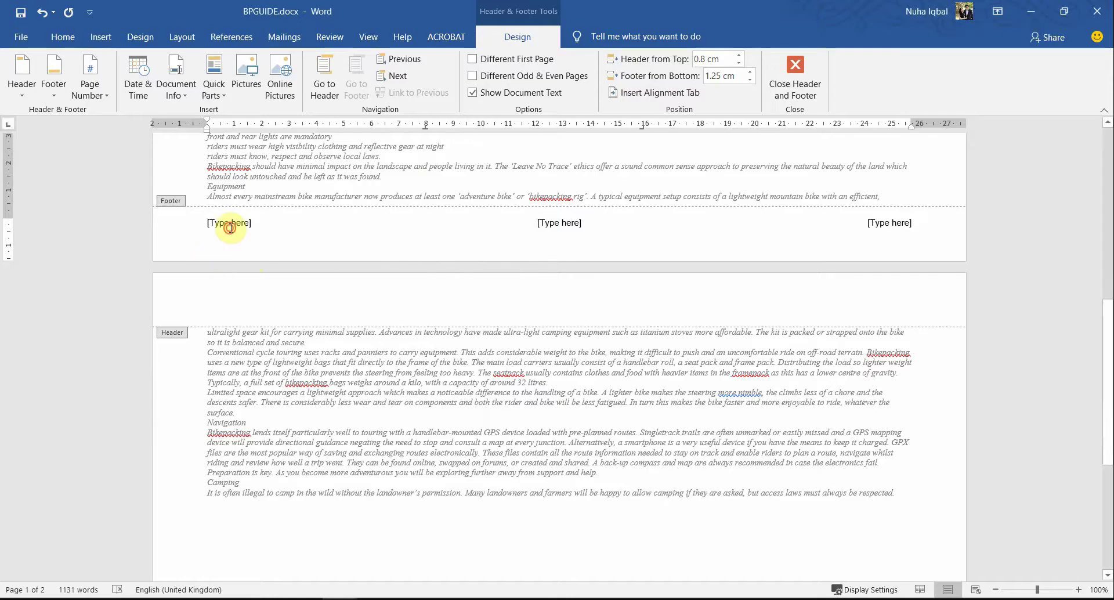
click(230, 226)
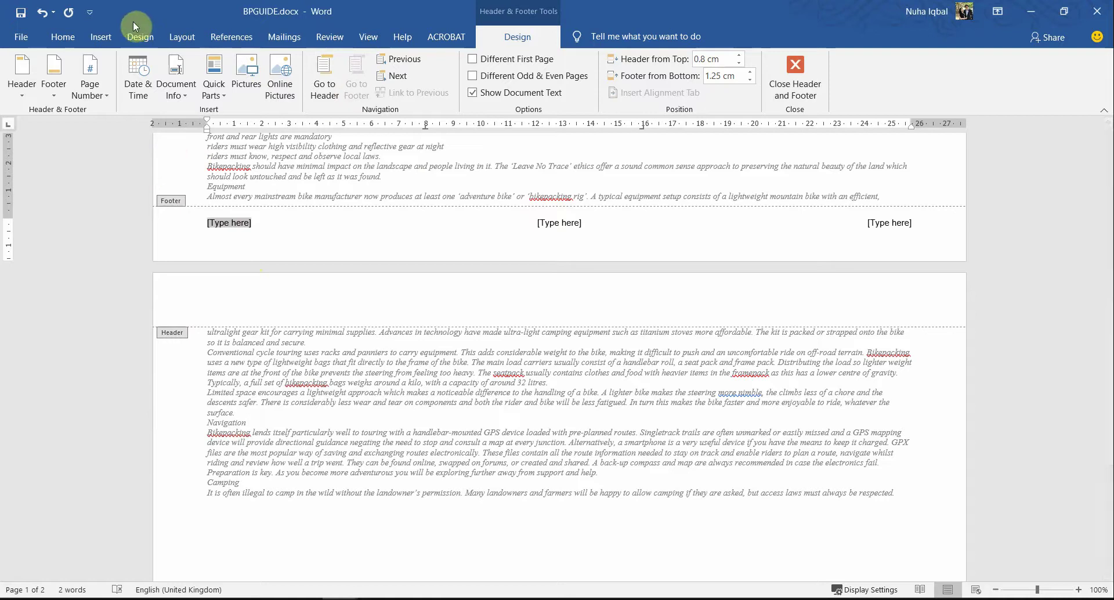
click(98, 30)
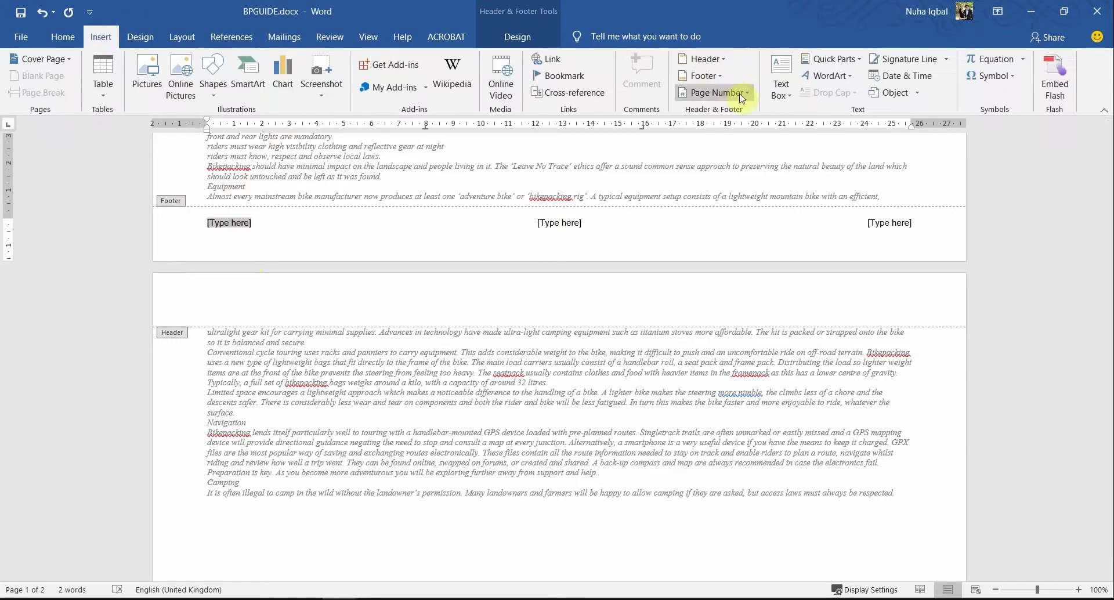
Step: Insert a Page field into the left footer position via Quick Parts > Field
click(836, 59)
click(826, 118)
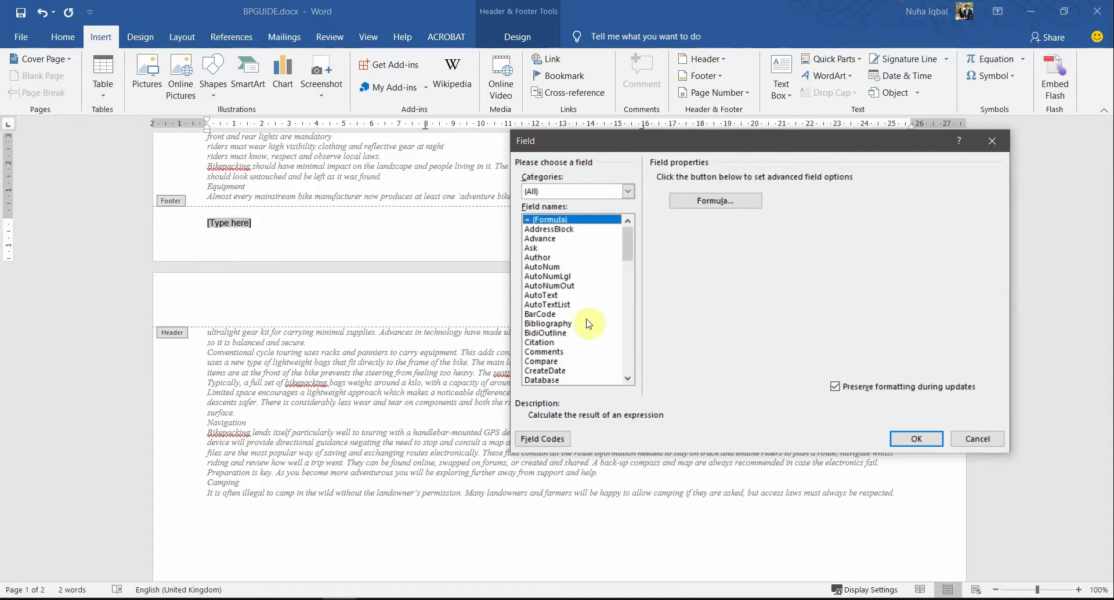
click(535, 325)
key(p)
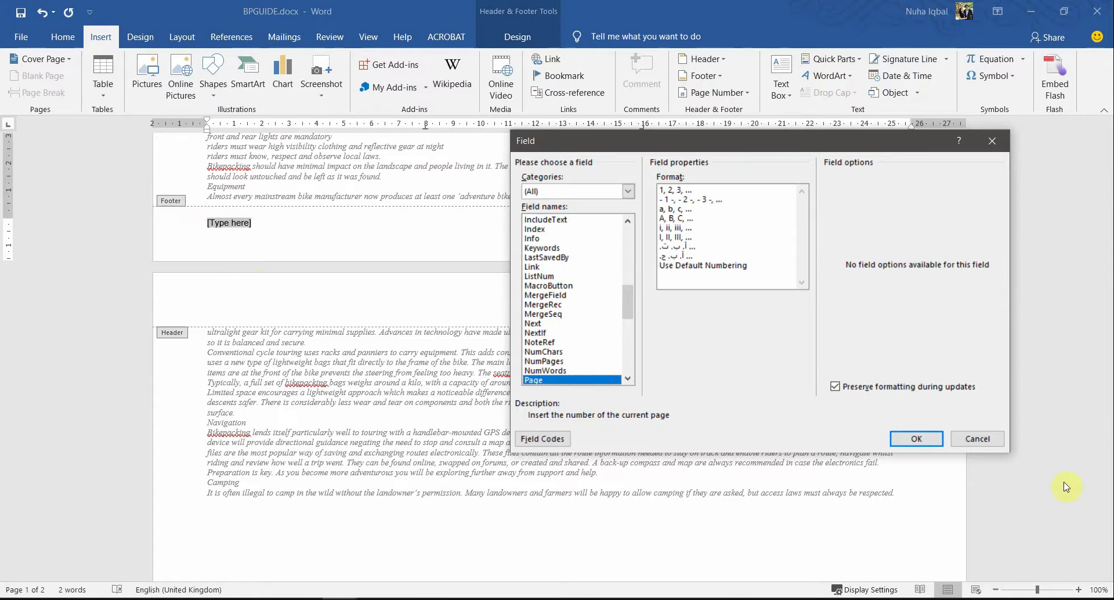
click(917, 438)
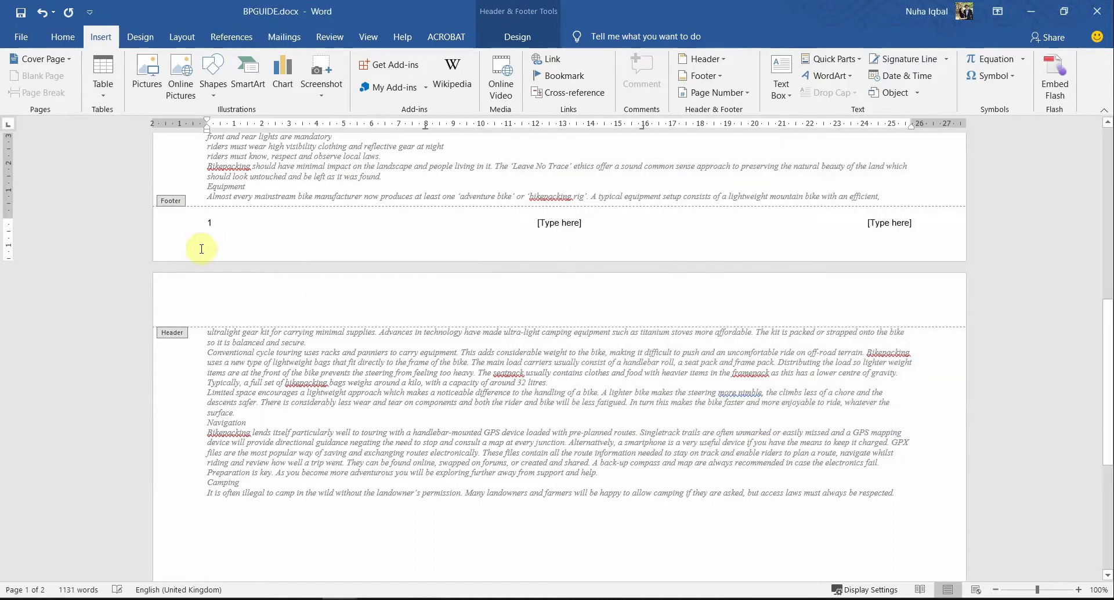
Step: Check the footer task's name and centre number requirement on the exam paper
scroll(273, 348, down, 5)
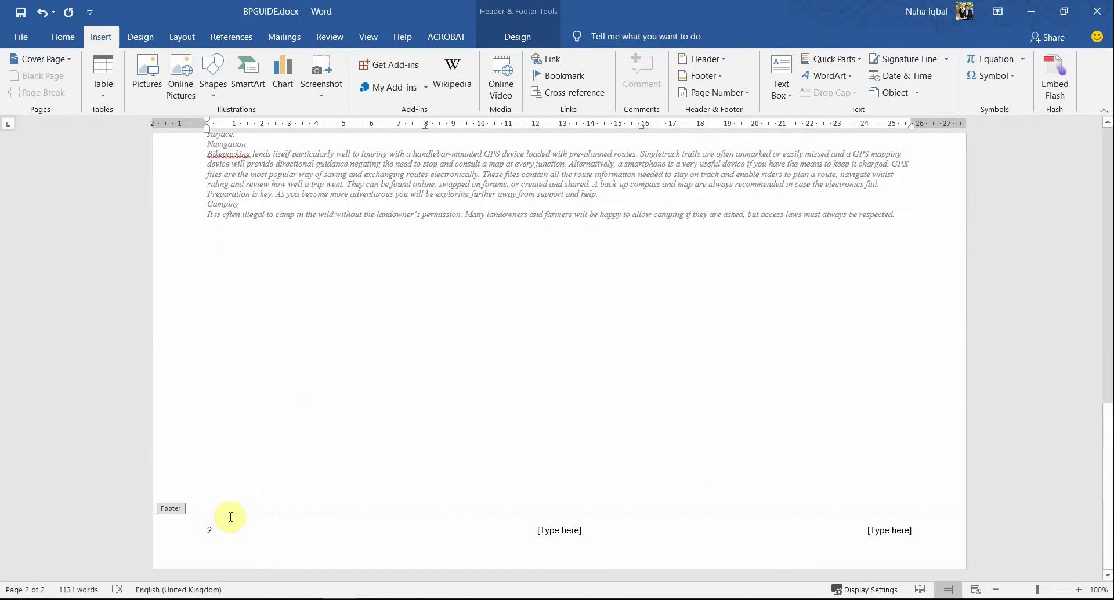
scroll(659, 290, up, 5)
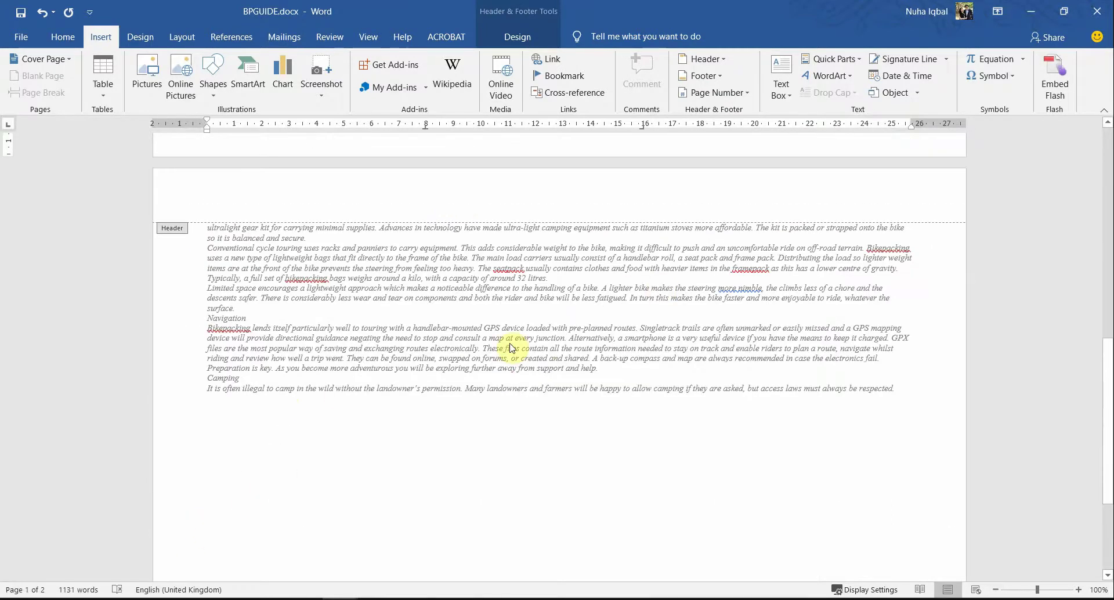
scroll(511, 342, up, 6)
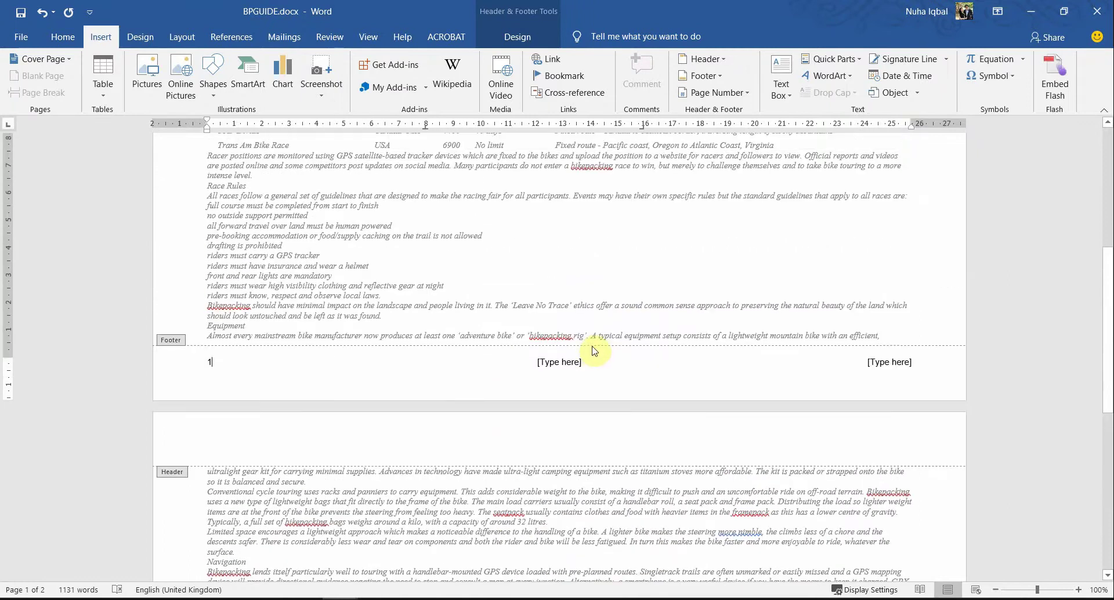
key(alt+Tab)
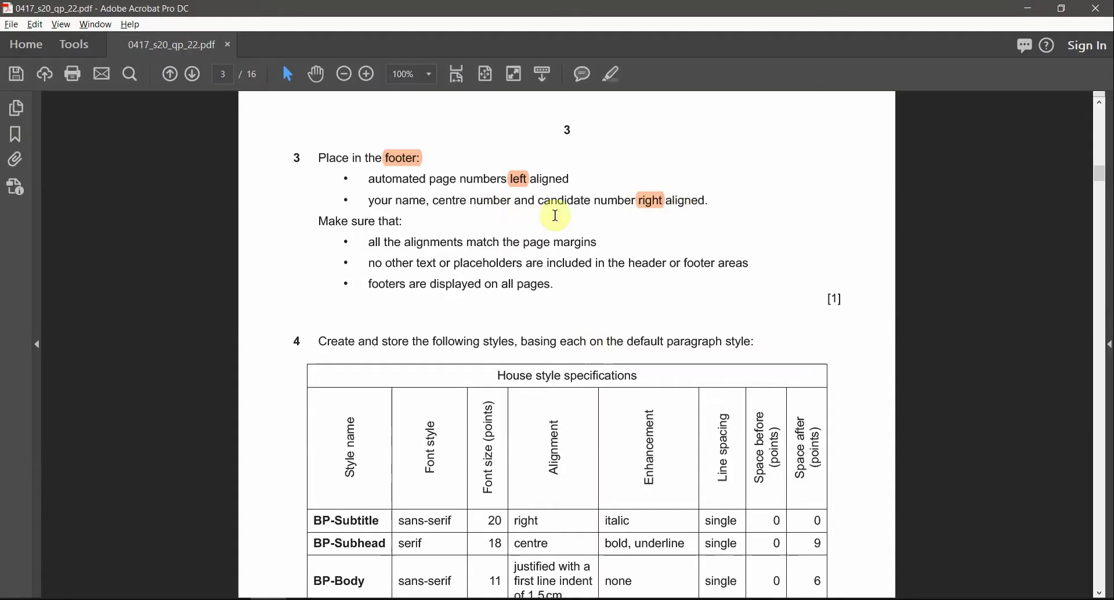
drag(382, 201, 502, 204)
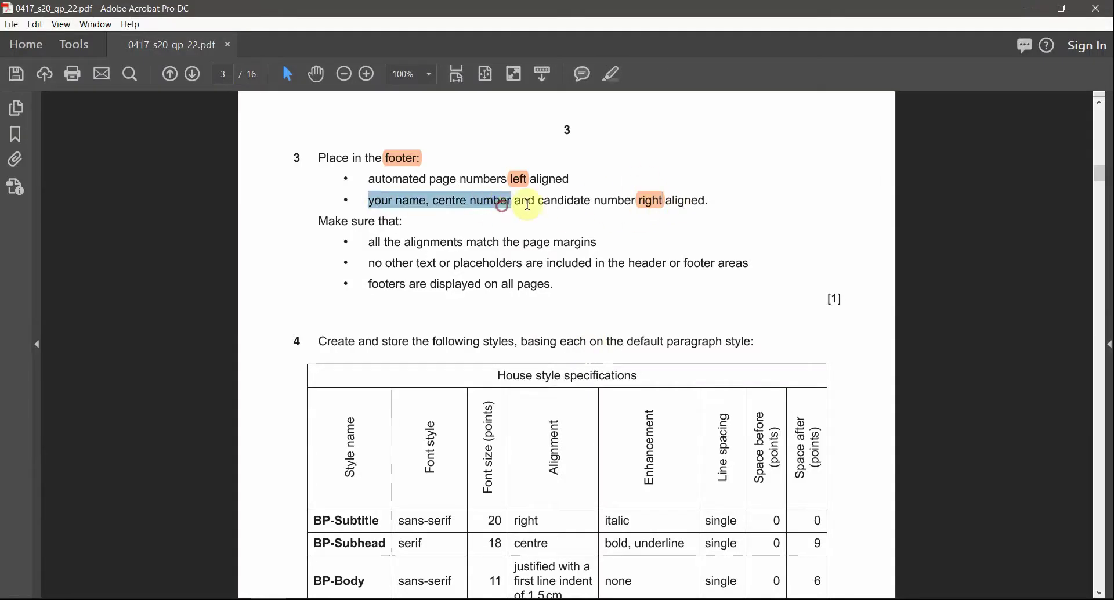
key(alt+Tab)
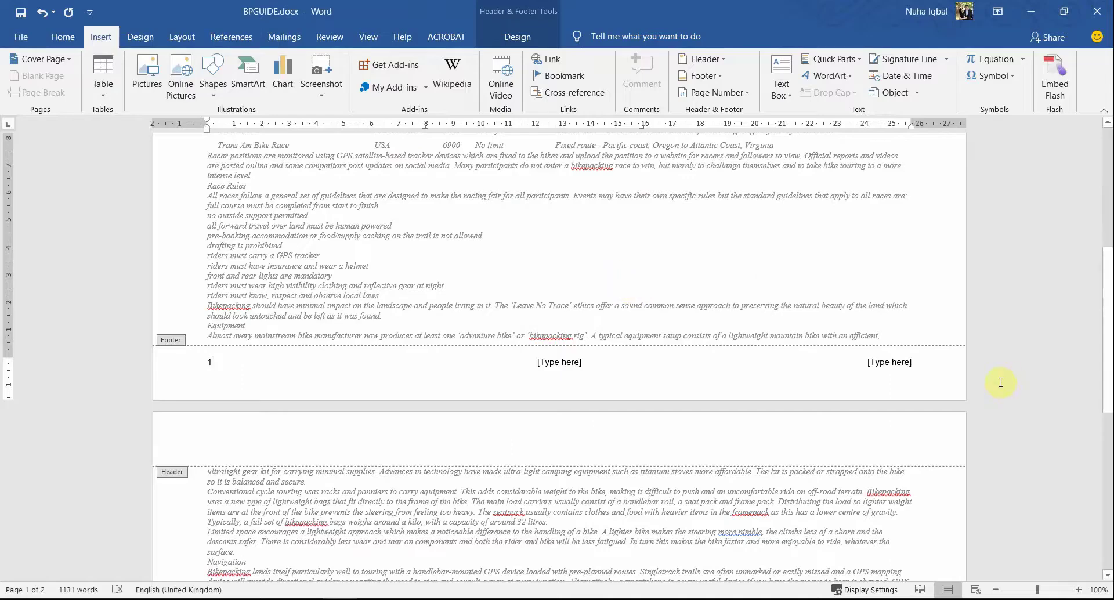
Step: Type the candidate's name into the right footer placeholder, then reopen the footer for editing
click(875, 363)
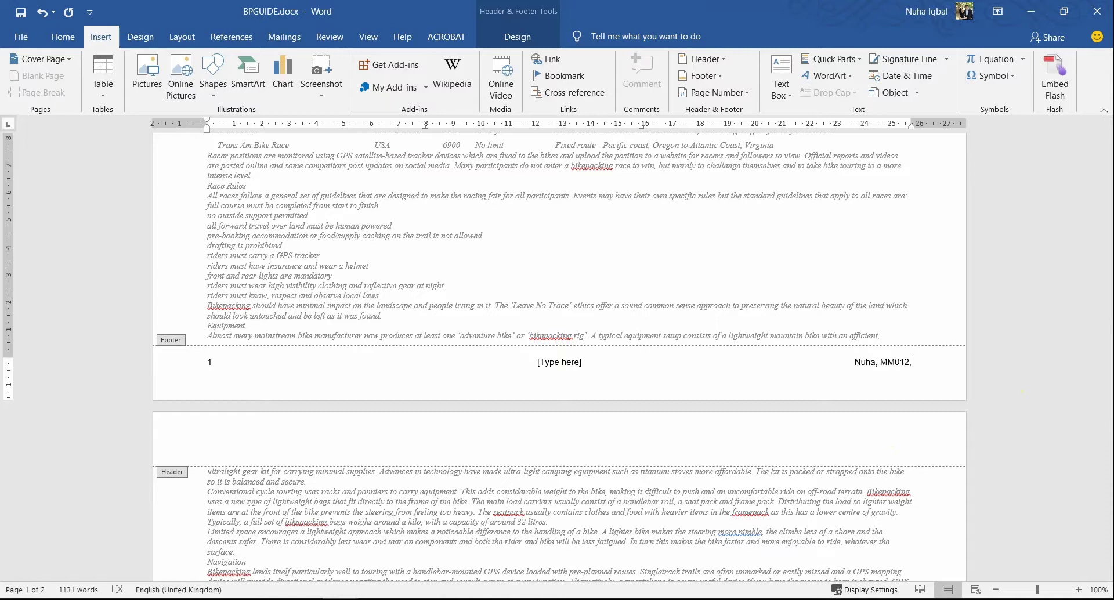
double_click(816, 282)
scroll(722, 408, up, 5)
scroll(722, 408, up, 5)
scroll(666, 463, down, 9)
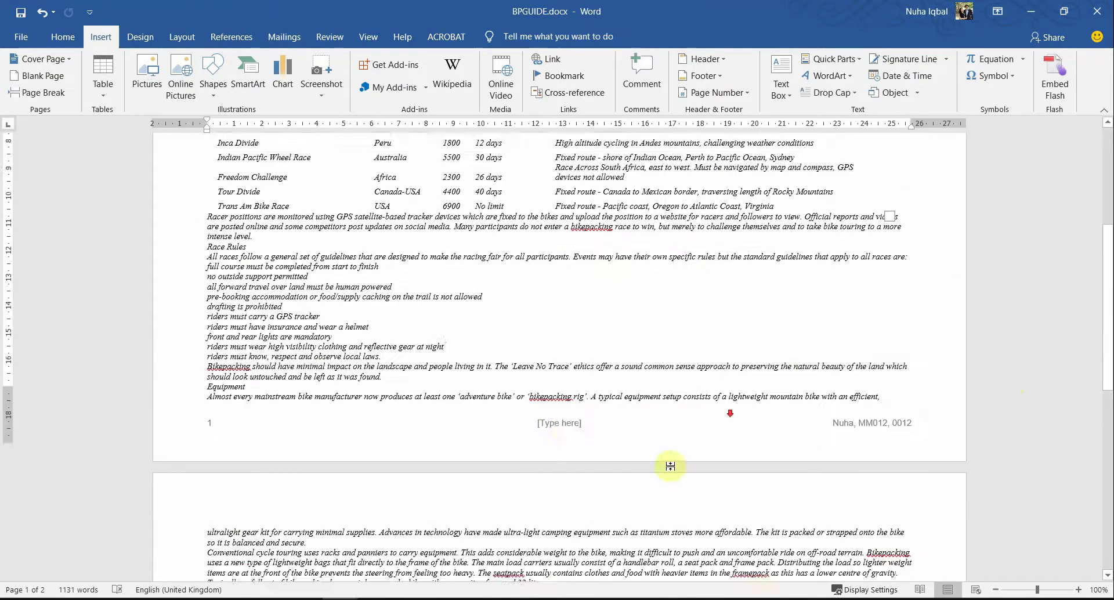
double_click(564, 404)
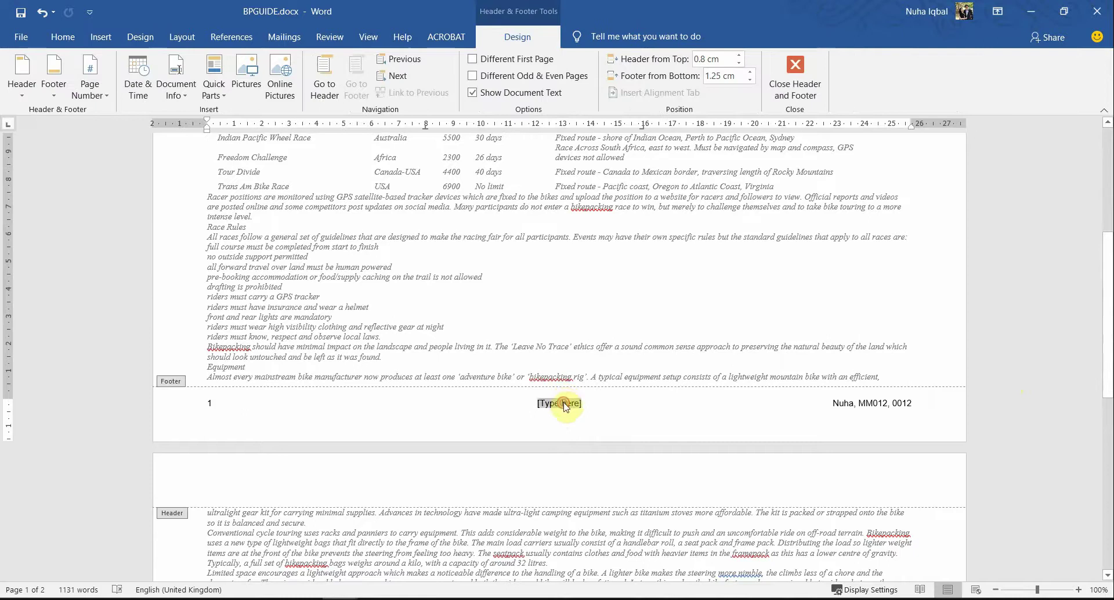
Step: Close footer editing and save BPGUIDE
click(795, 75)
scroll(540, 444, up, 6)
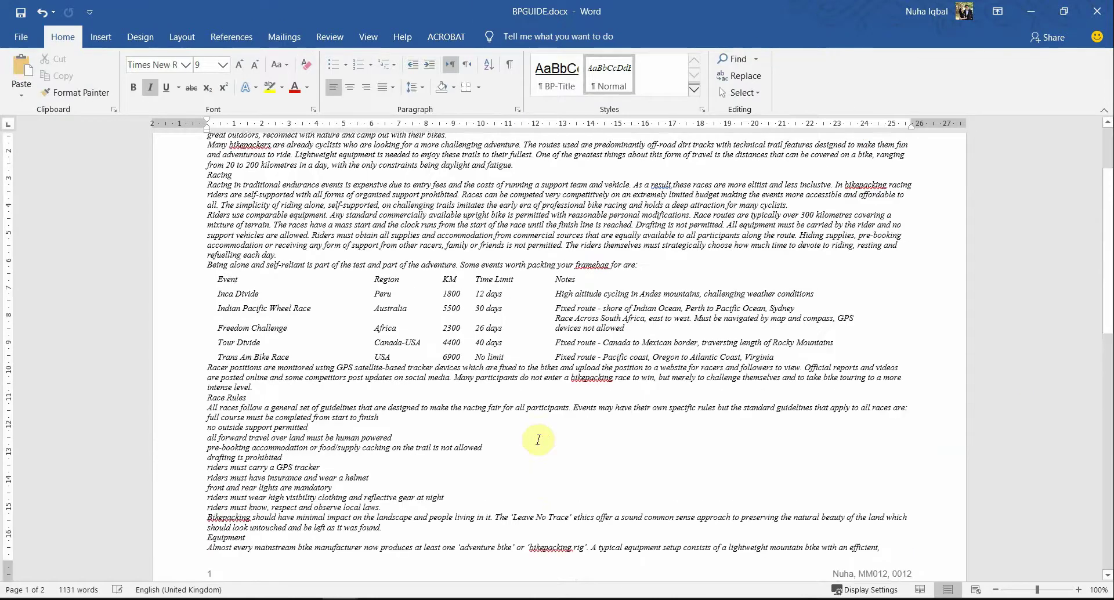
click(22, 14)
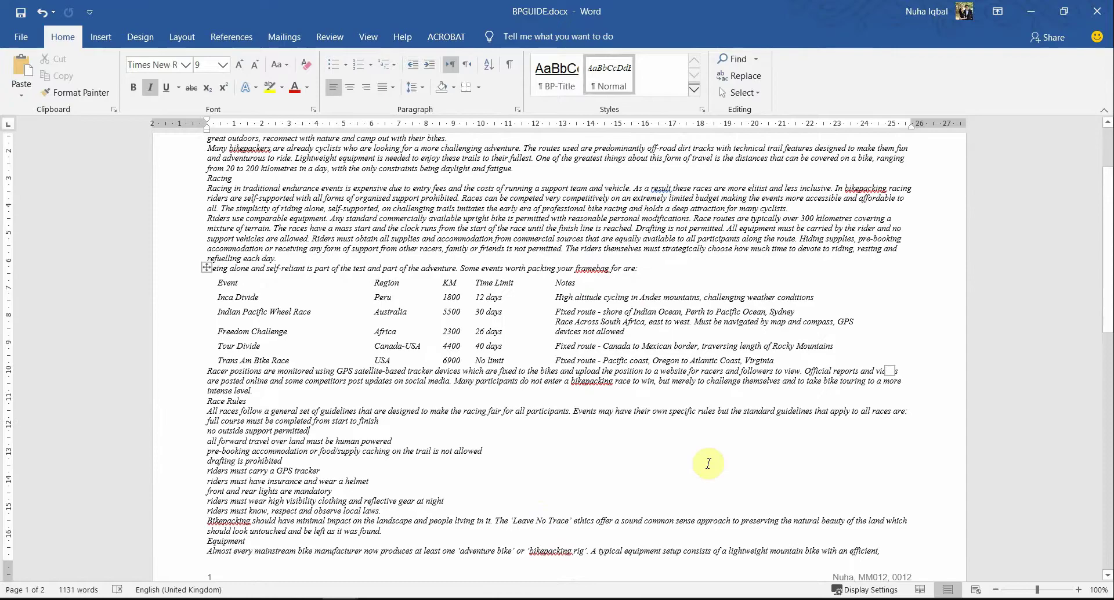
Step: In the exam PDF, highlight the requirement that all alignments match the page margins, then return to BPGUIDE
key(alt+Tab)
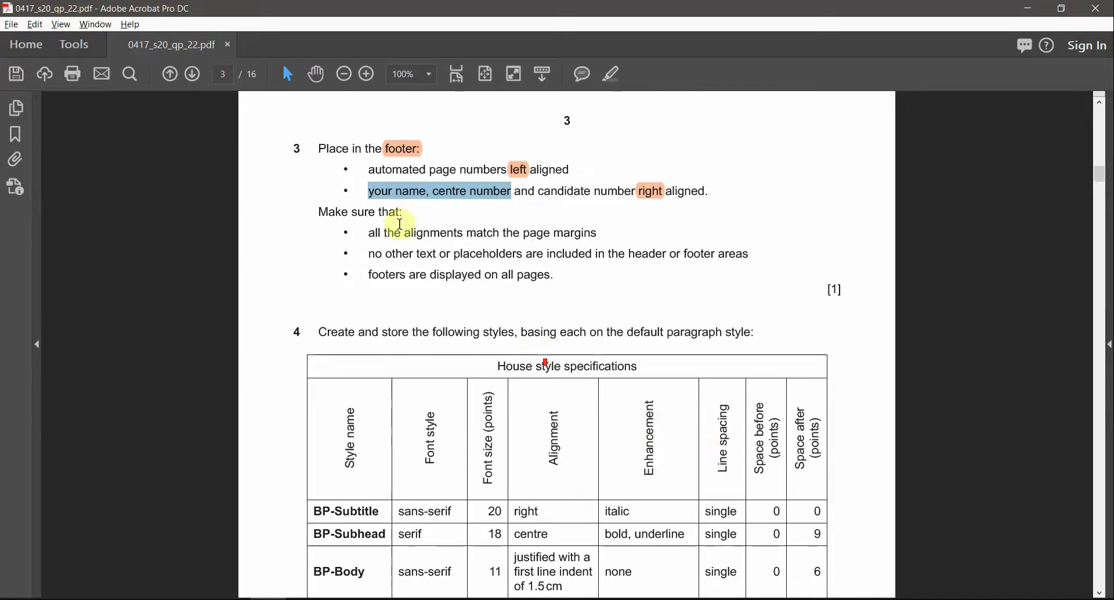
click(399, 214)
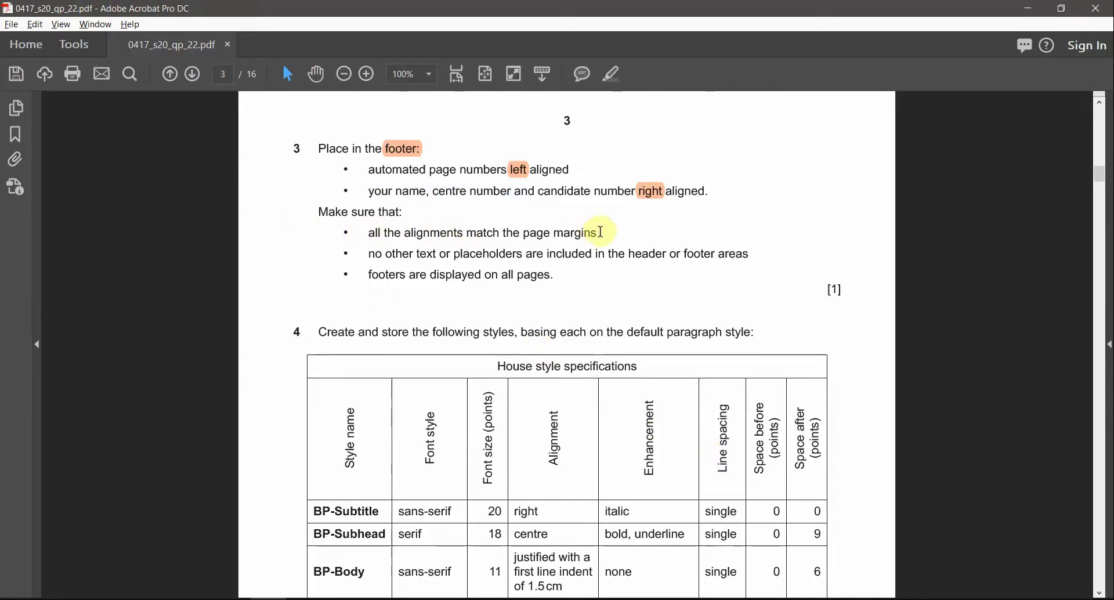
drag(598, 232, 365, 232)
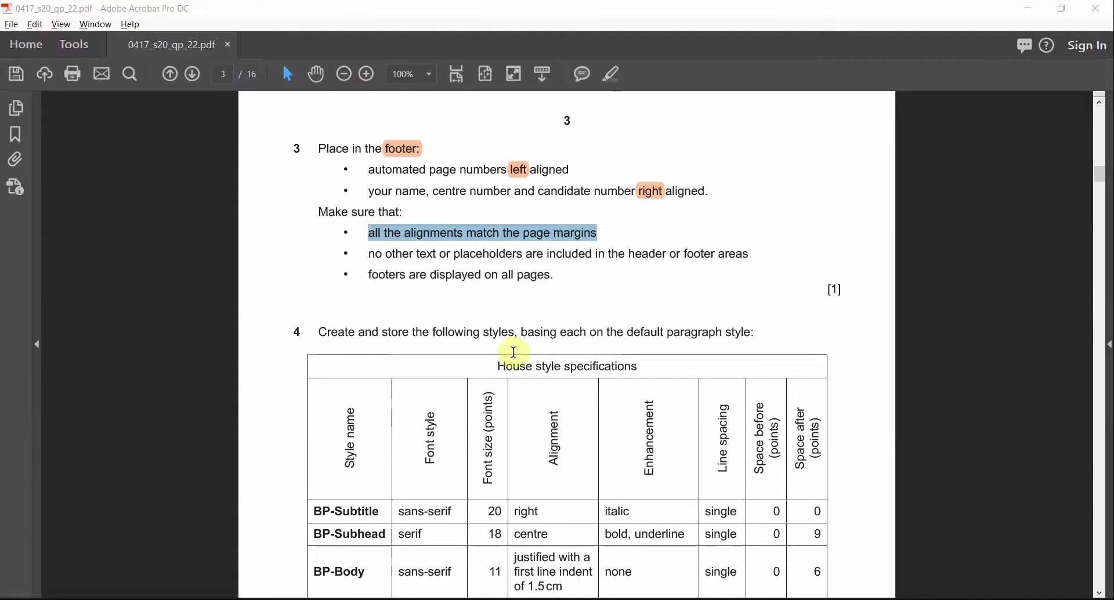
key(alt+Tab)
scroll(404, 347, up, 3)
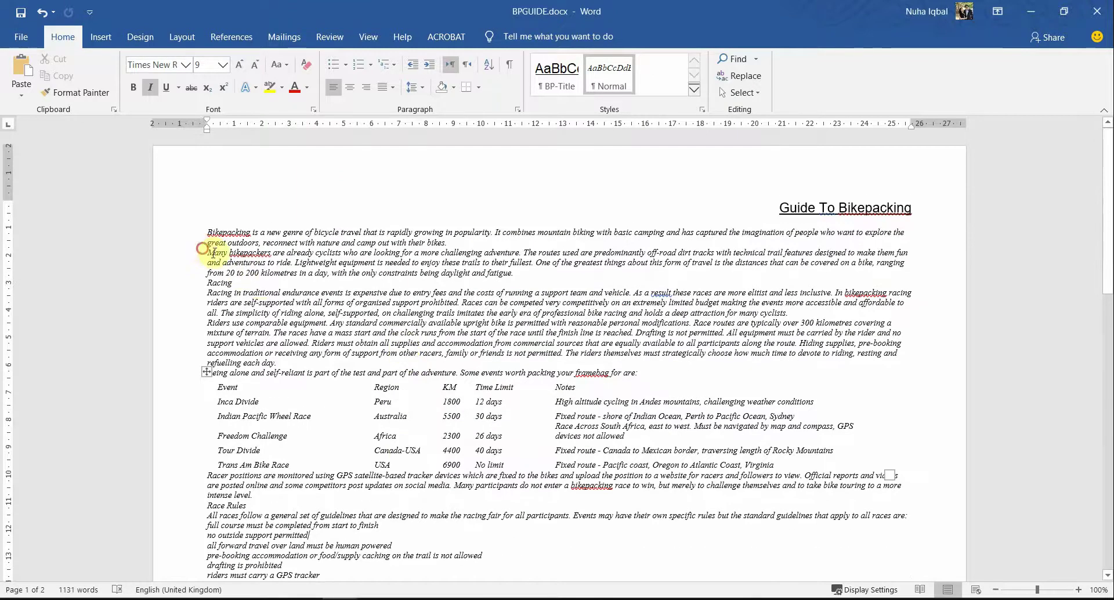
drag(202, 249, 432, 292)
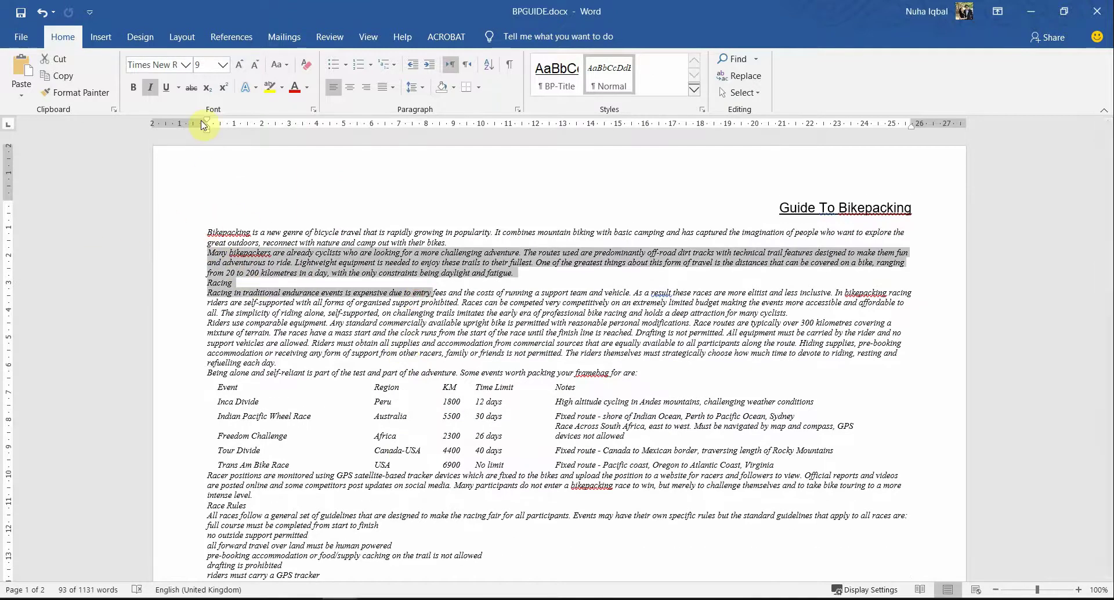
scroll(750, 406, down, 10)
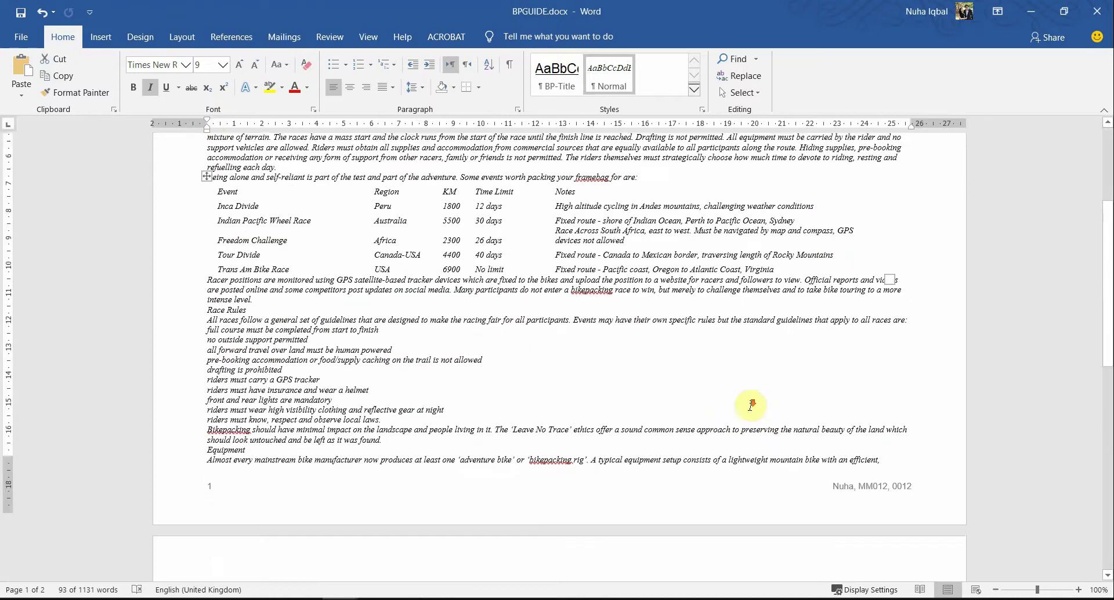
scroll(750, 405, up, 3)
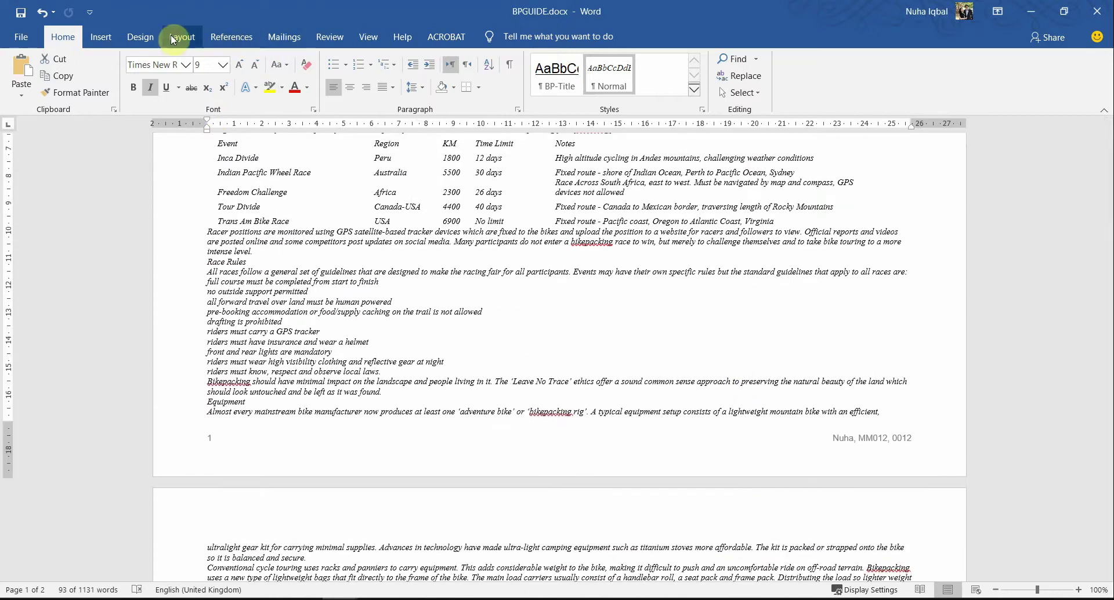
click(172, 35)
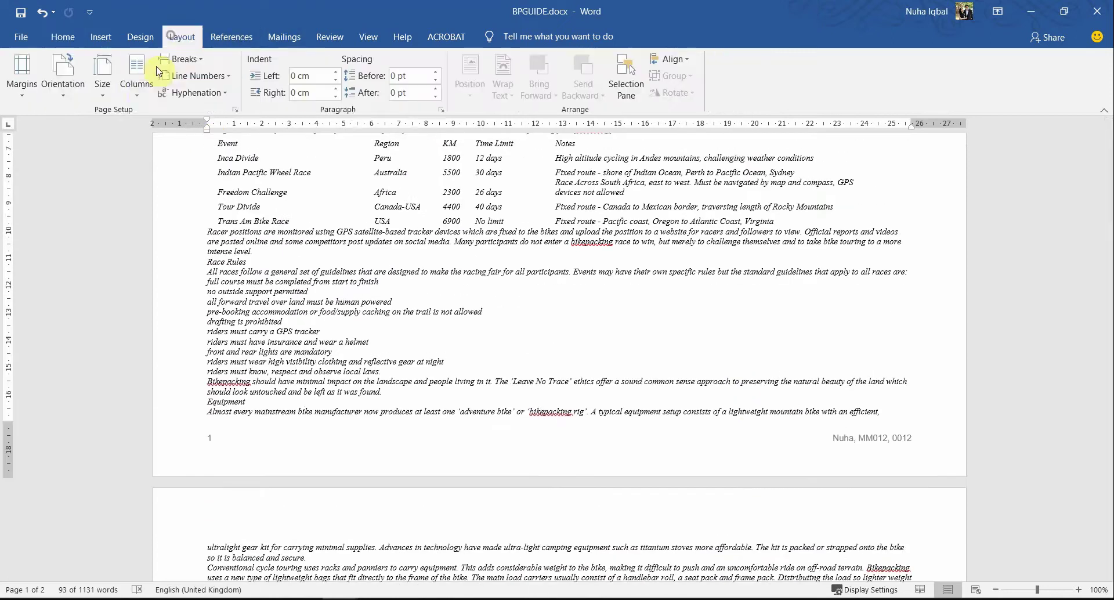
click(237, 109)
click(411, 214)
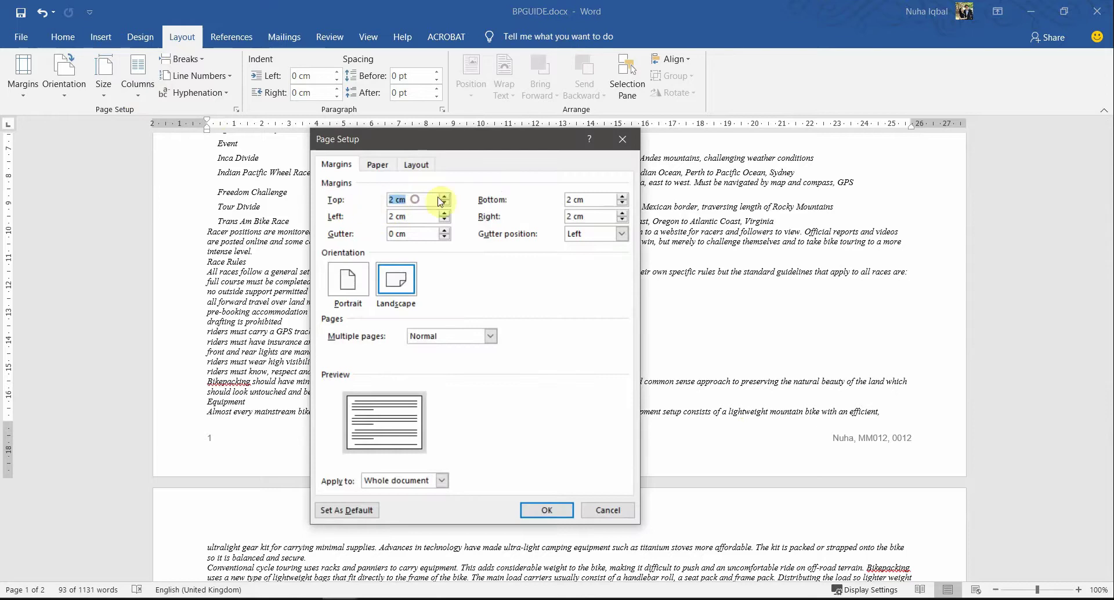
click(605, 510)
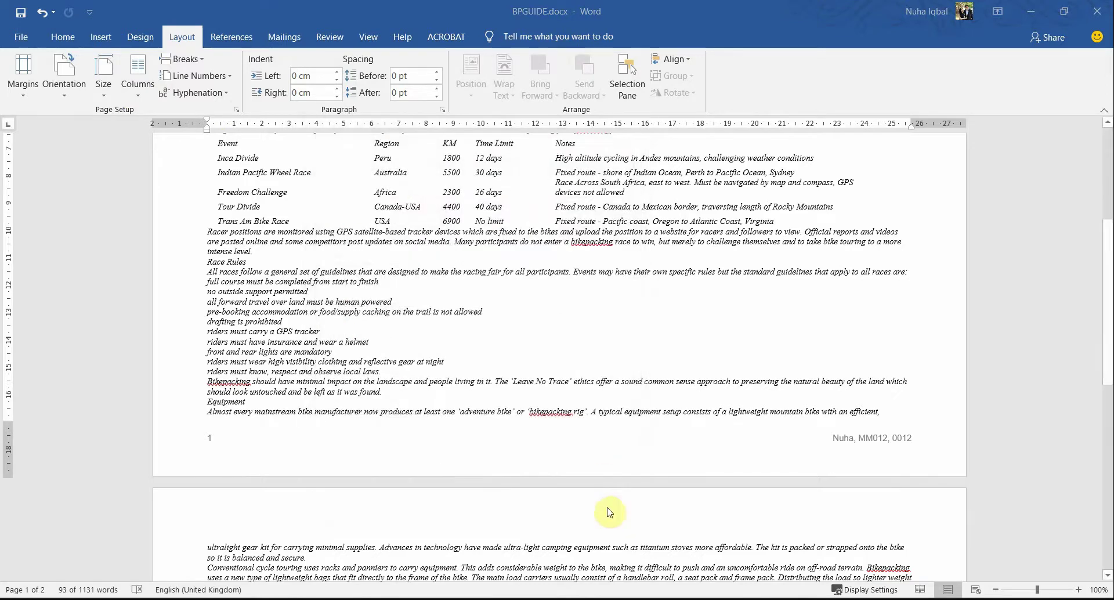
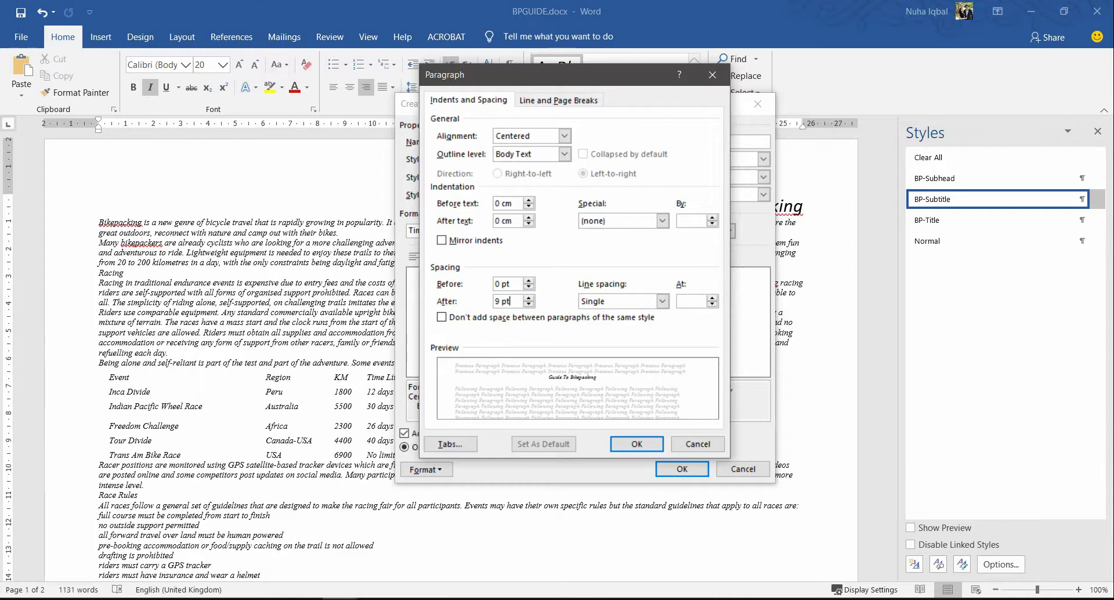
Step: Complete the BP-Subhead style with 9 pt spacing after and save the new style
key(Return)
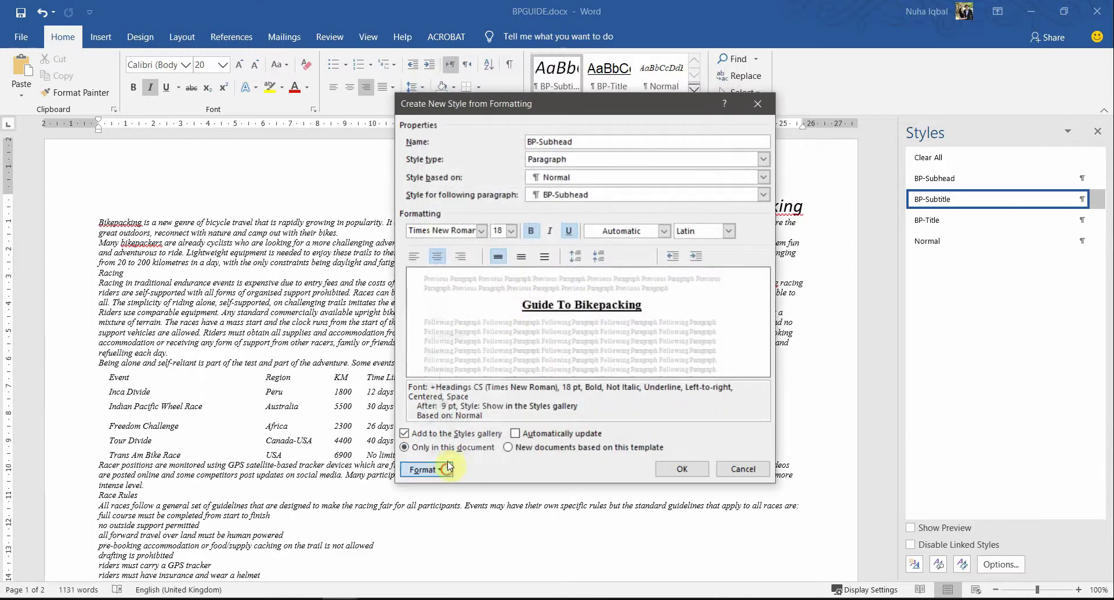
click(426, 469)
click(456, 338)
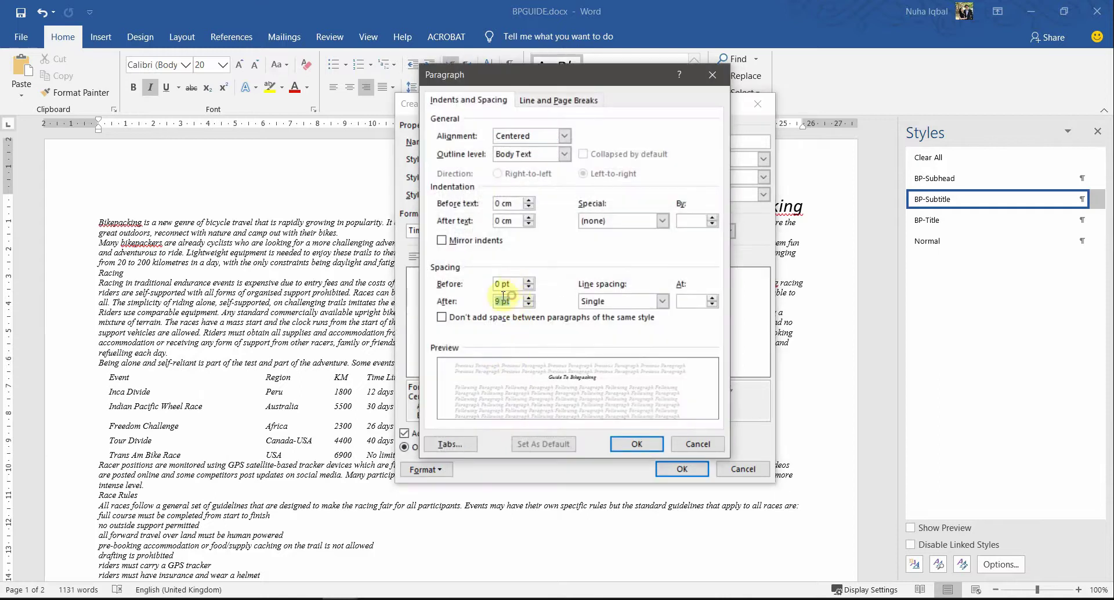
drag(510, 284, 477, 283)
click(637, 443)
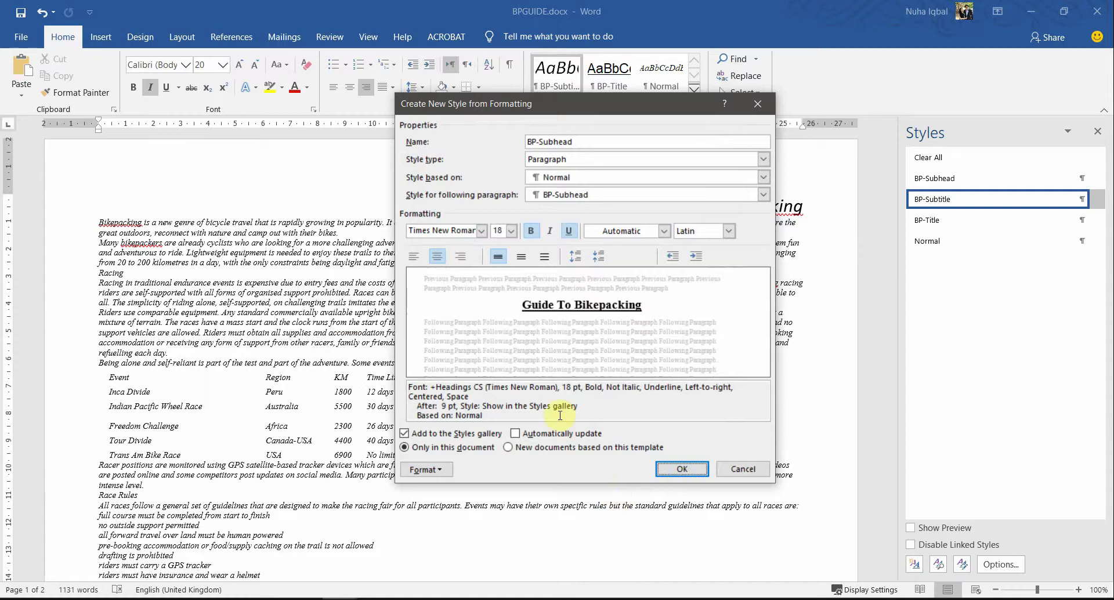
click(672, 470)
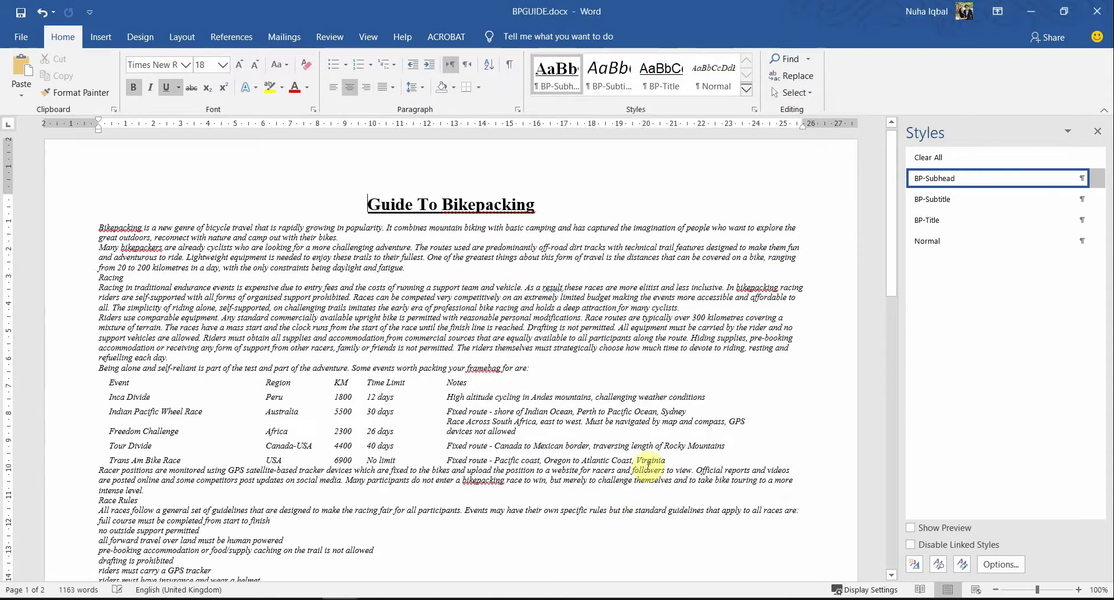
Step: Check the PDF spec, then apply BP-Subtitle and then BP-Title to the title
key(alt+Tab)
key(alt+Tab)
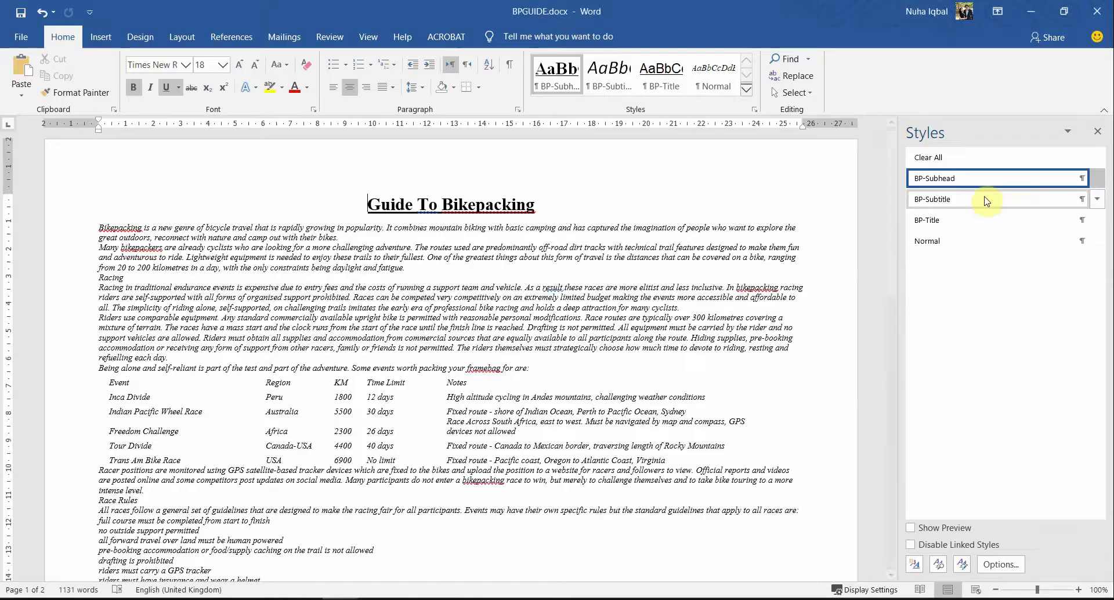
click(956, 197)
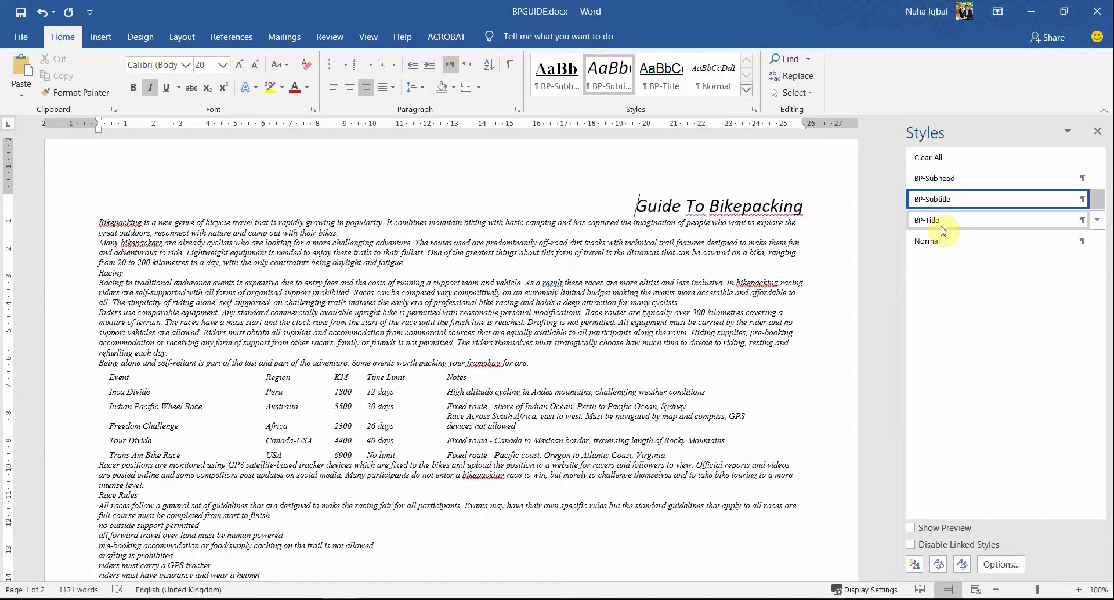
click(940, 224)
Step: Highlight BP-Body in orange in the PDF's house style table, then return to BPGUIDE
key(alt+Tab)
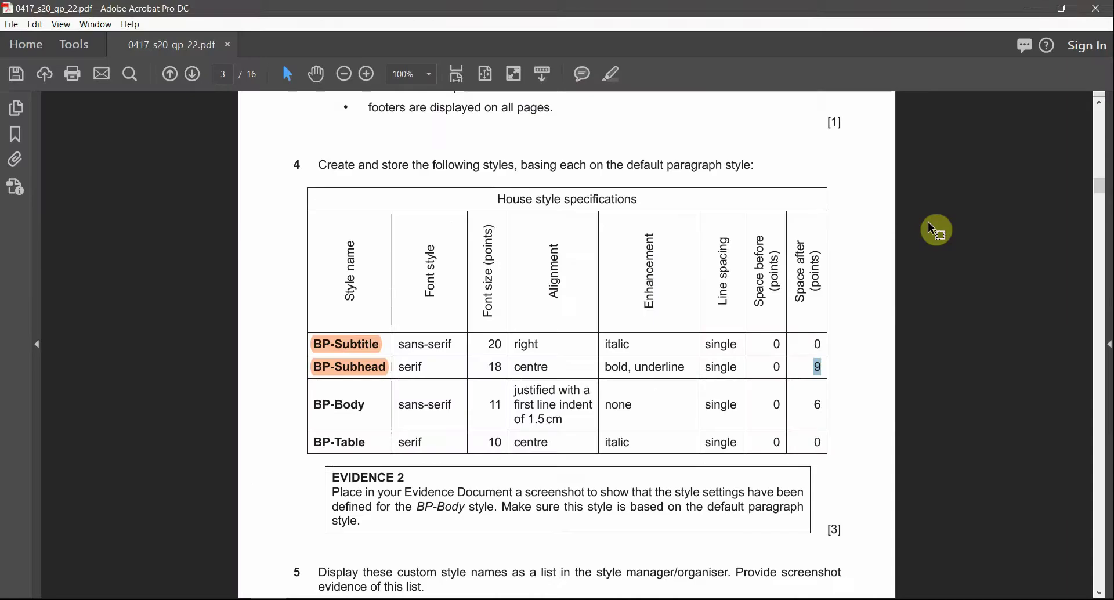
key(alt+Tab)
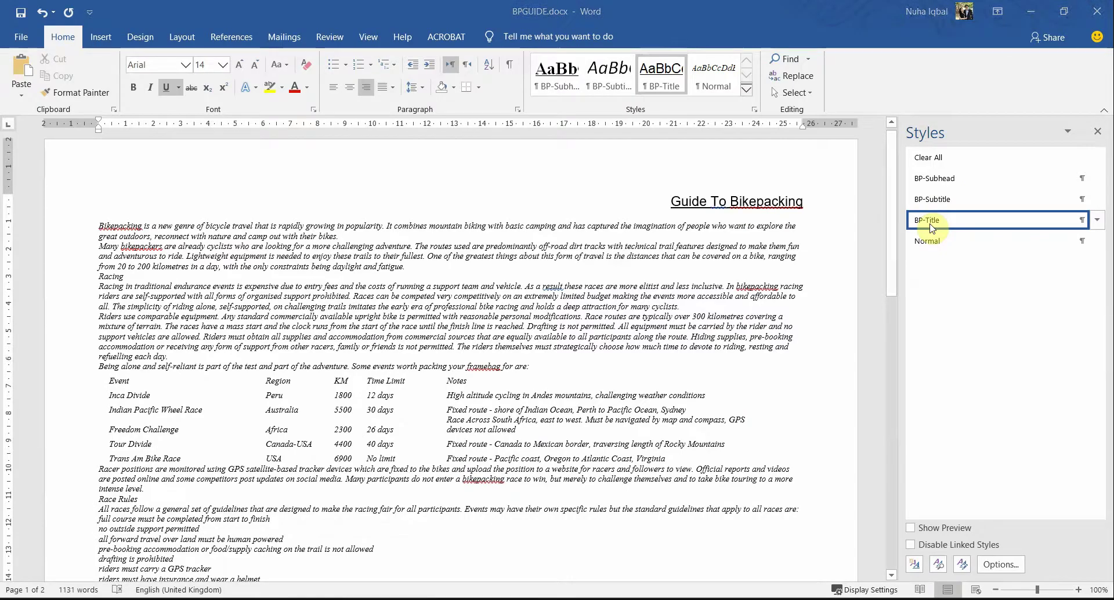
key(alt+Tab)
drag(316, 403, 369, 402)
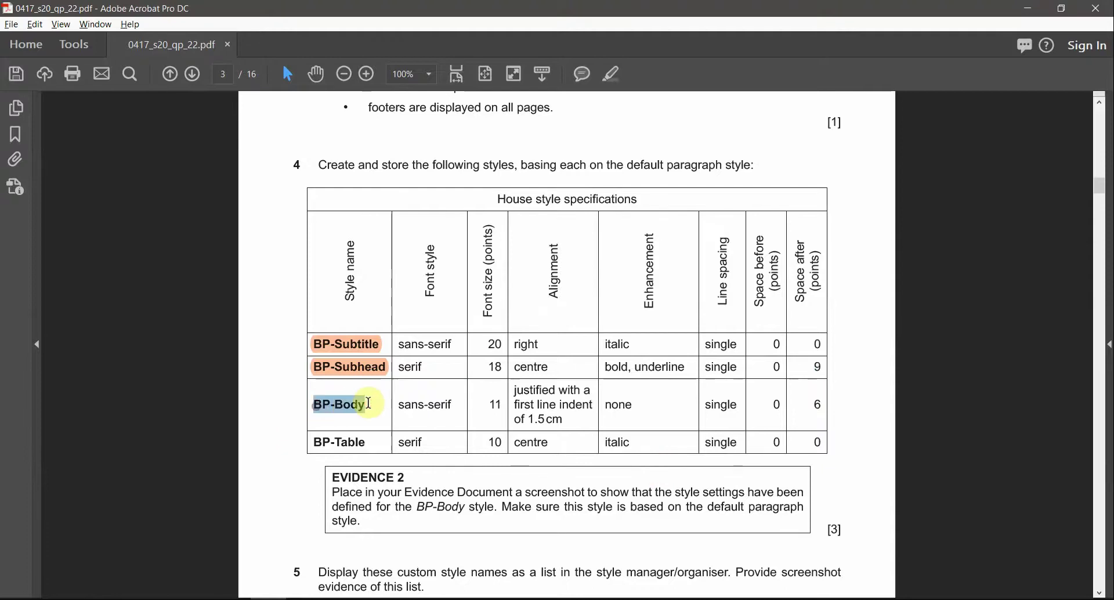
click(611, 83)
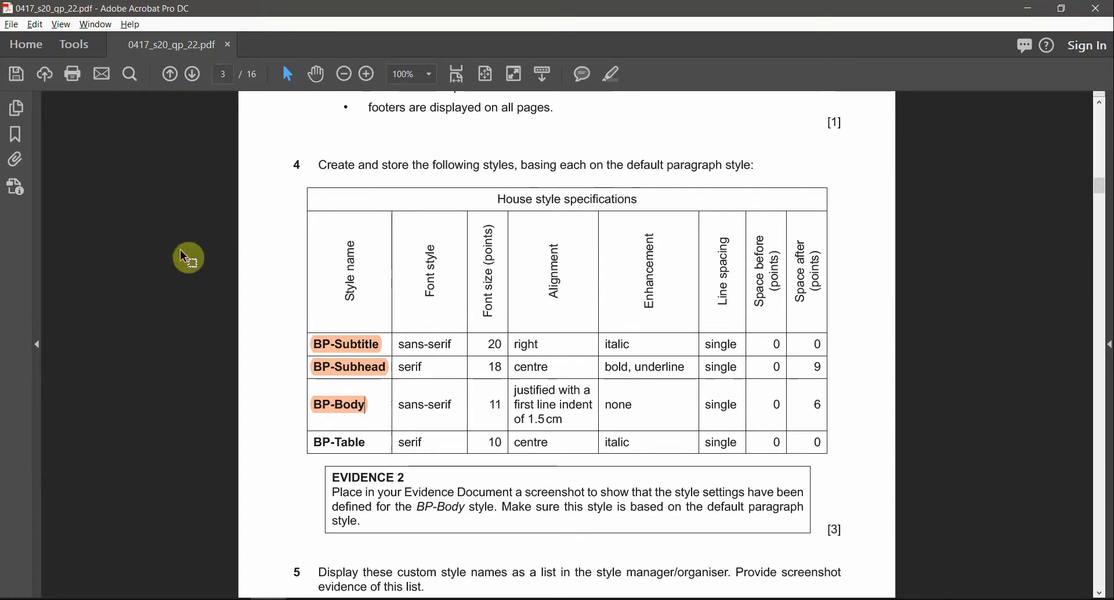
key(alt+Tab)
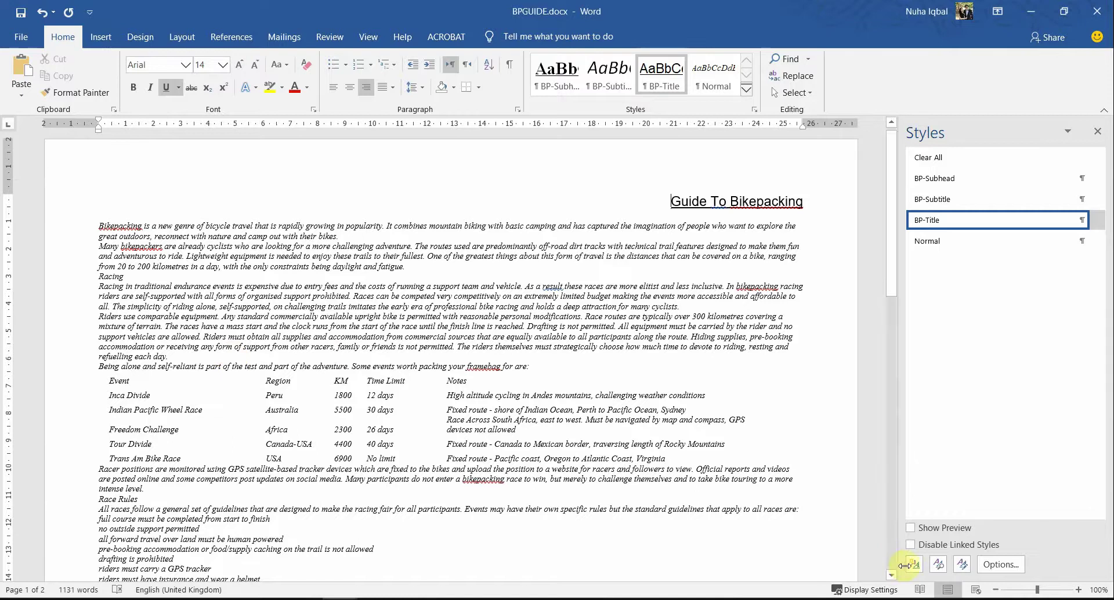
Step: Start a new style based on Normal with the Calibri (Body) font, per the sans-serif requirement
click(914, 564)
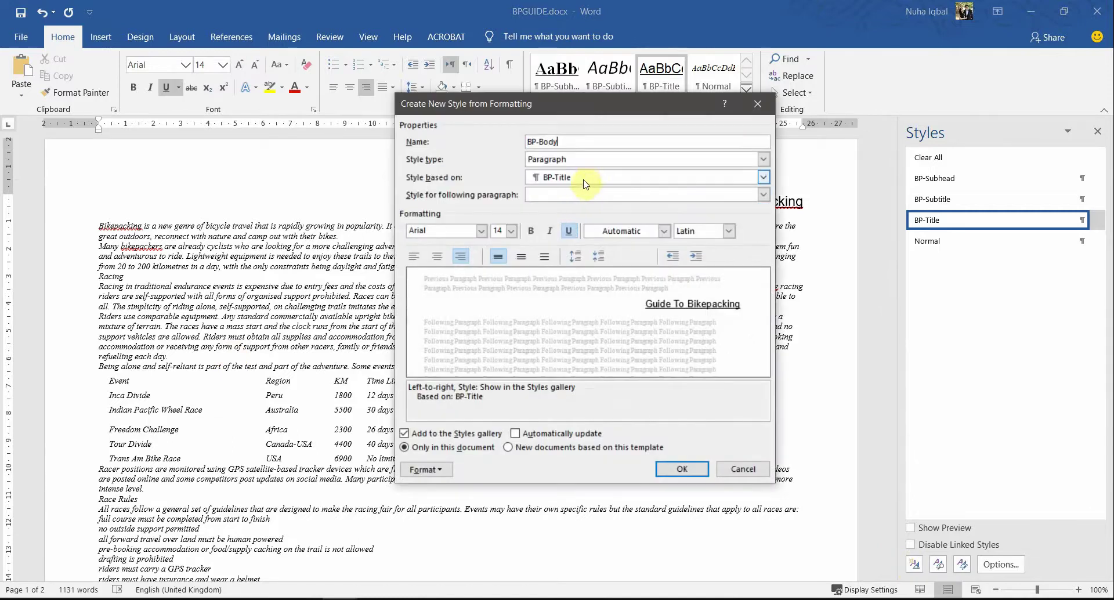
click(580, 177)
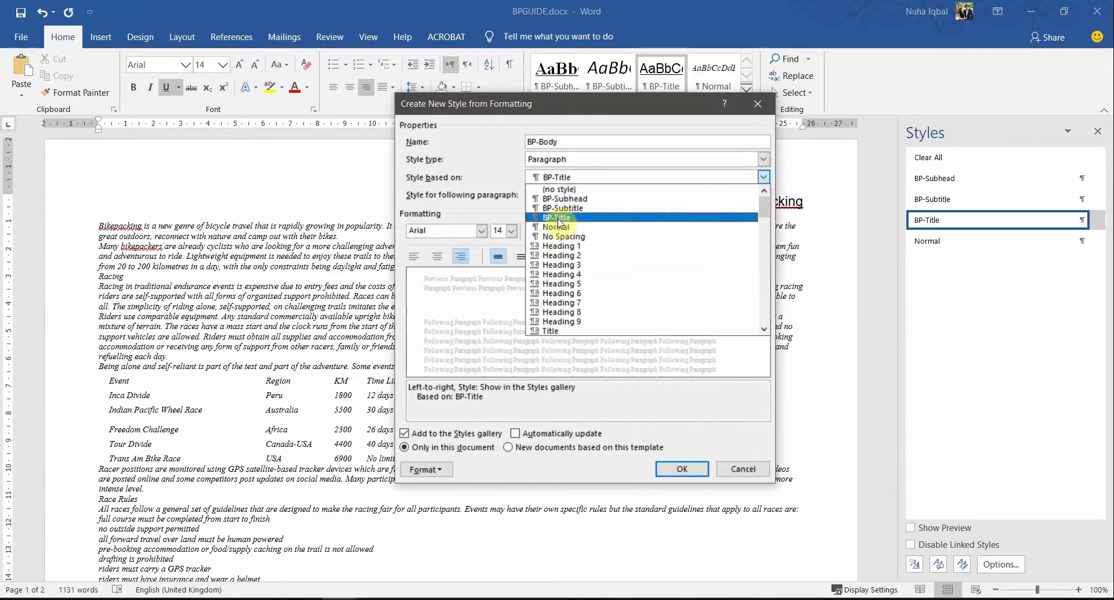
click(557, 227)
key(alt+Tab)
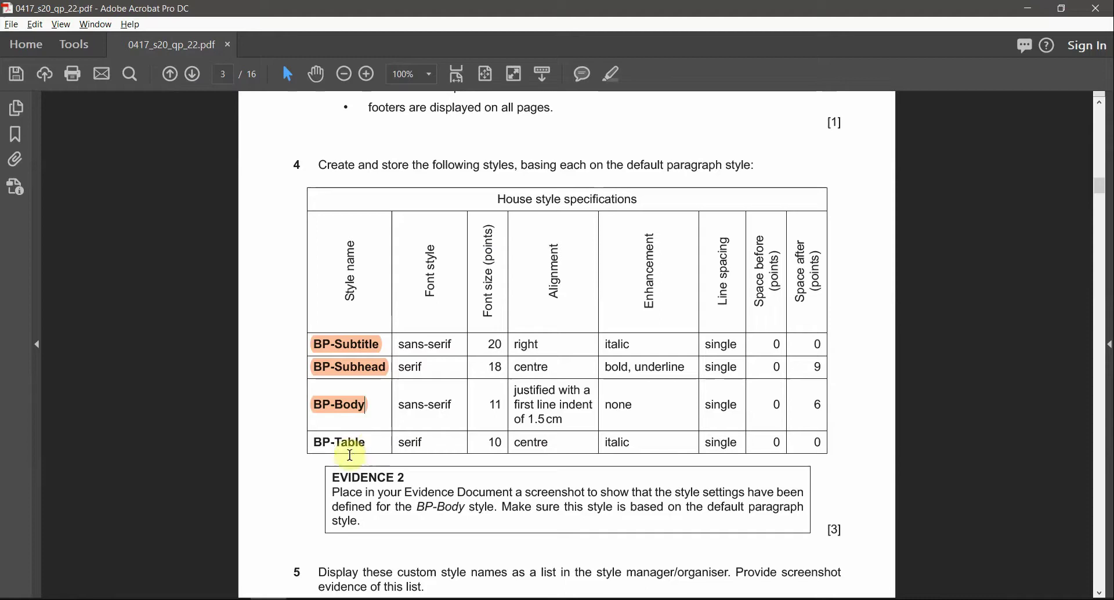
drag(450, 405, 412, 404)
key(alt+Tab)
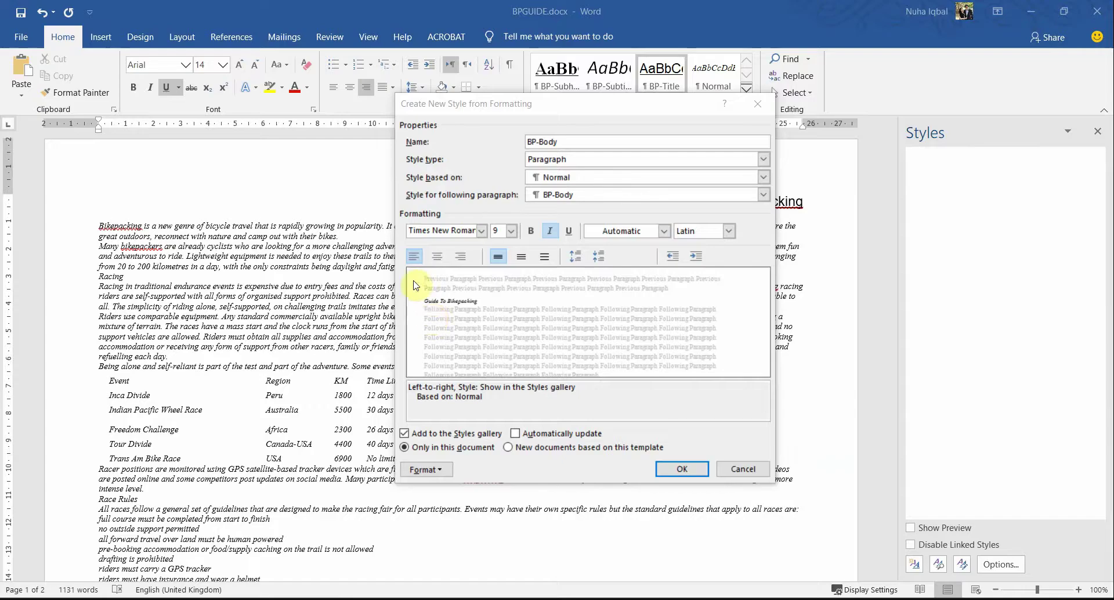
click(481, 230)
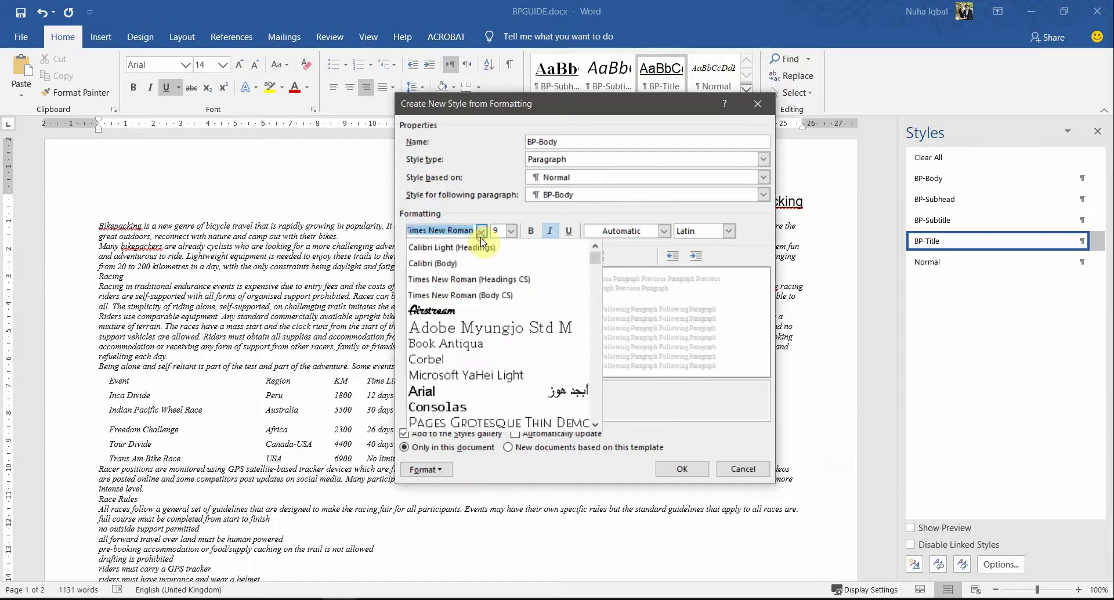
click(504, 265)
Step: Set the font size to 11 pt and mark the justified and 1.5cm indent requirements
key(alt+Tab)
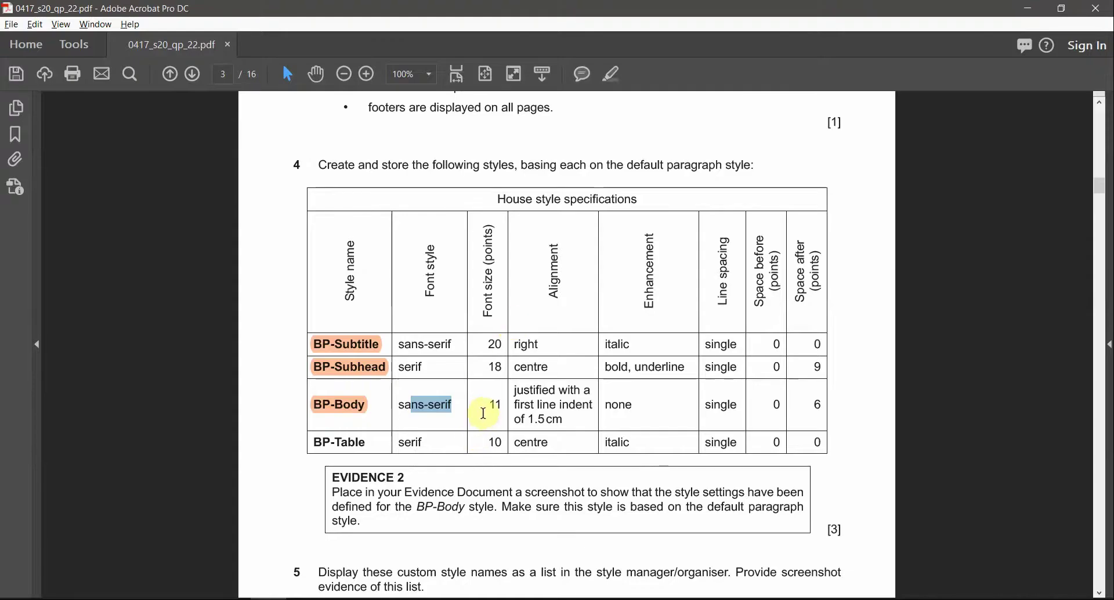
drag(489, 404, 517, 411)
key(alt+Tab)
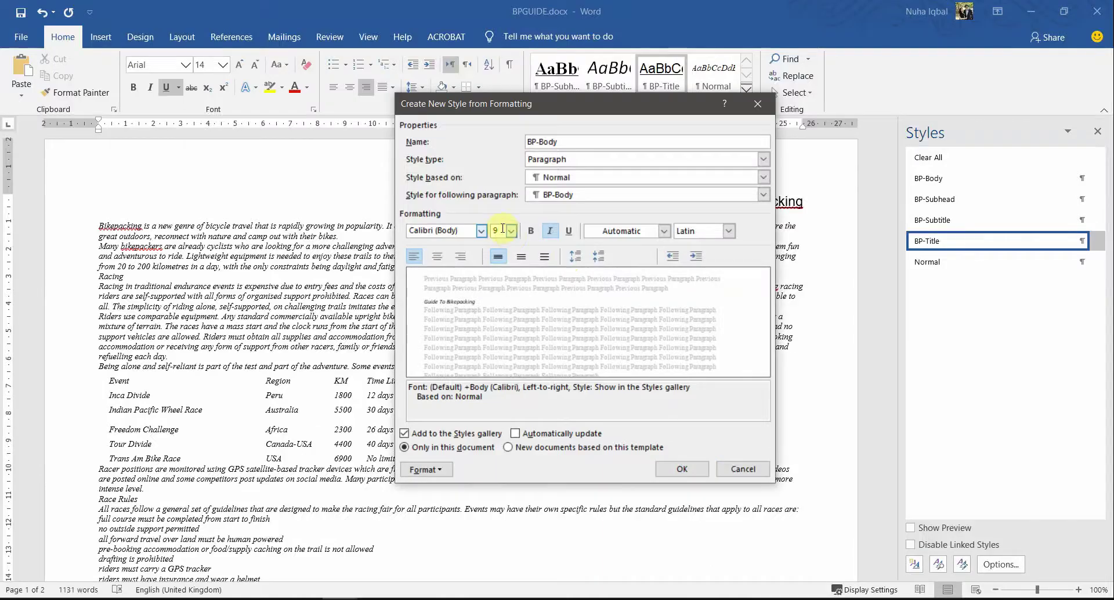
text(11)
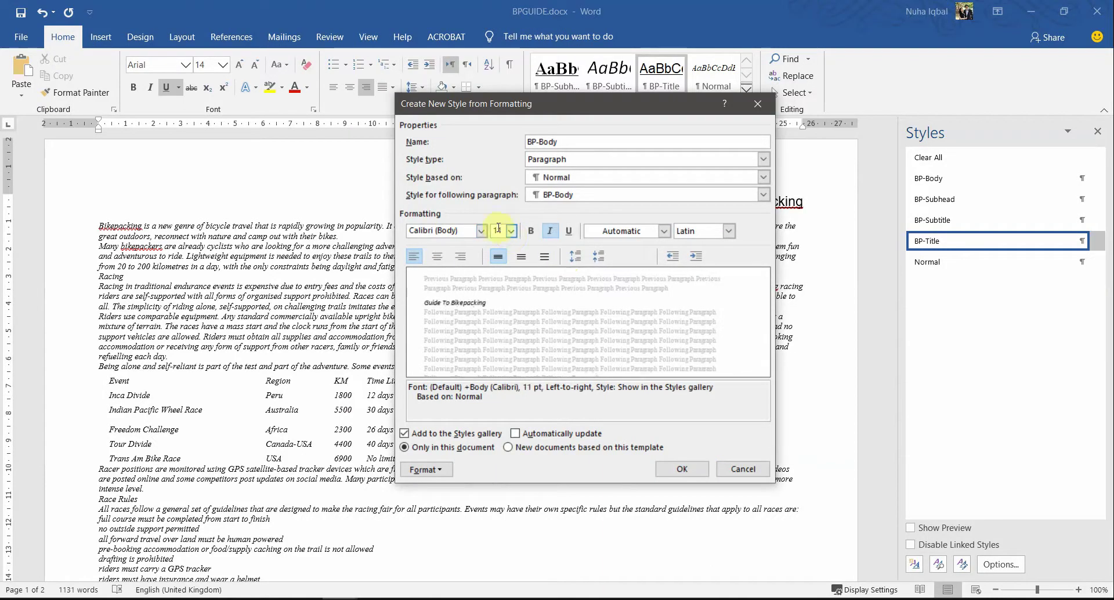
key(alt+Tab)
click(537, 395)
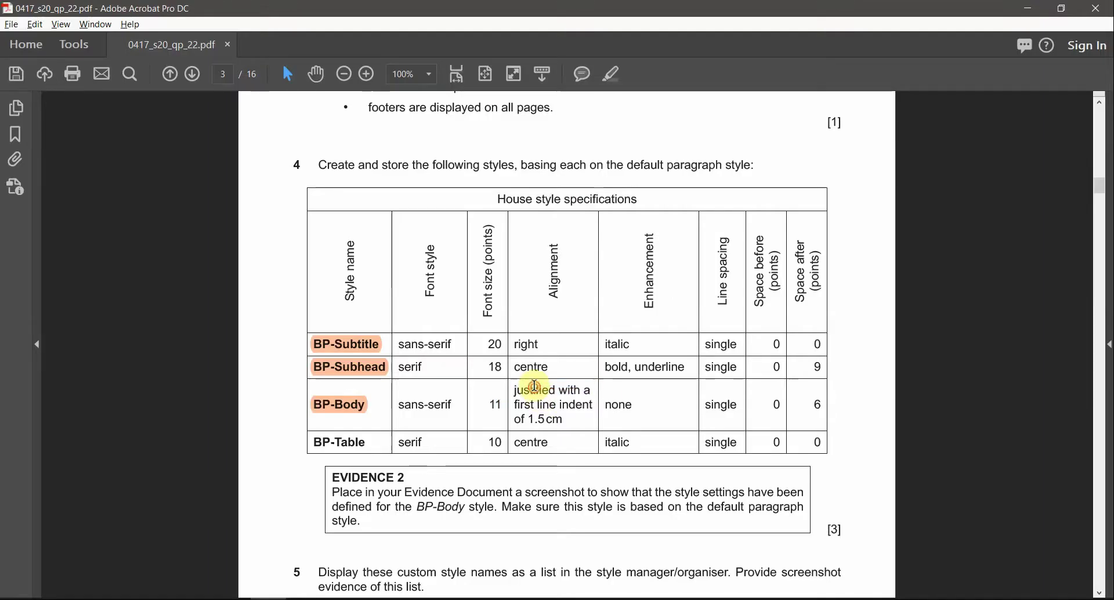
double_click(534, 388)
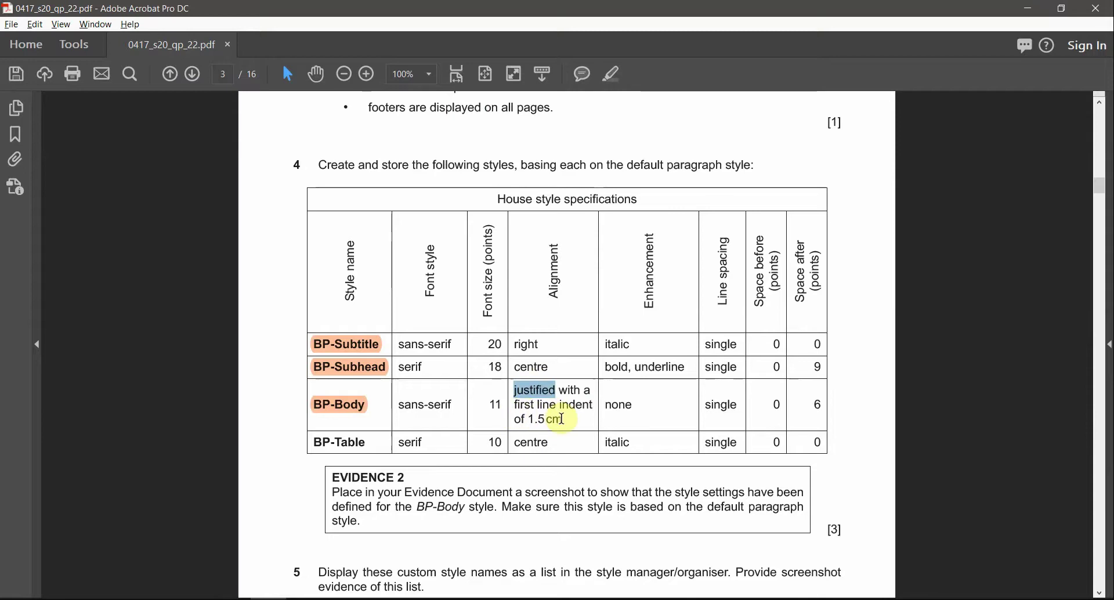
double_click(568, 419)
key(alt+Tab)
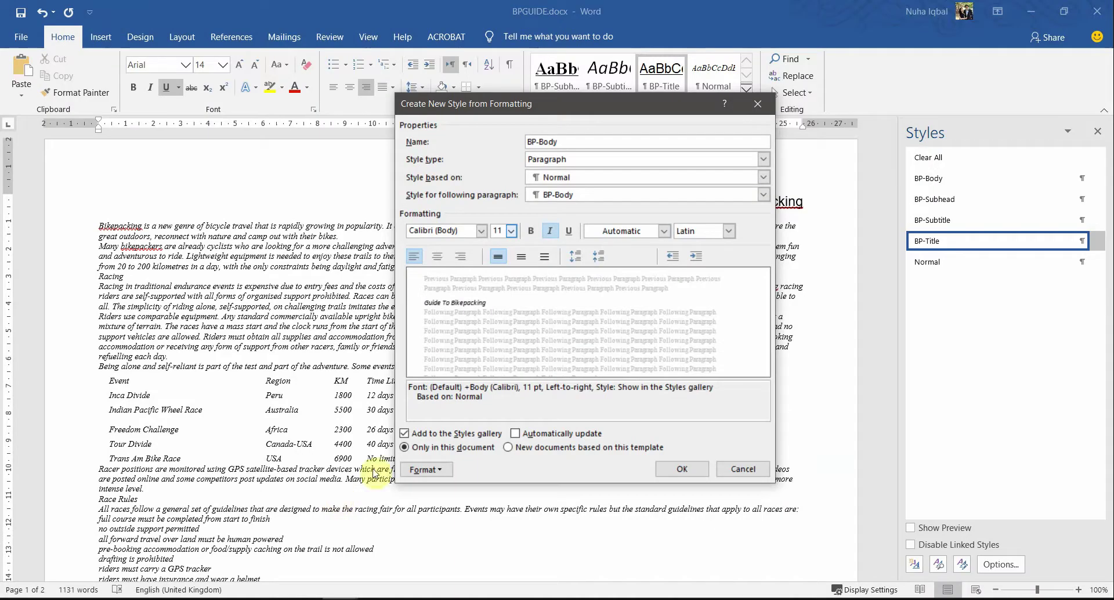
click(425, 470)
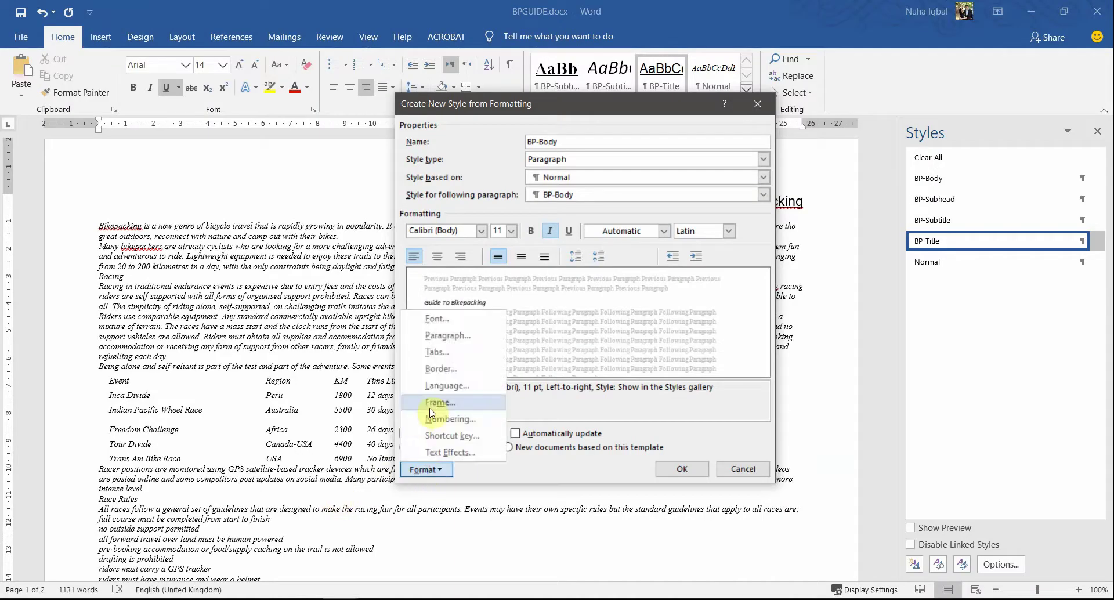
Step: Set the BP-Body paragraph alignment to Justified
click(463, 337)
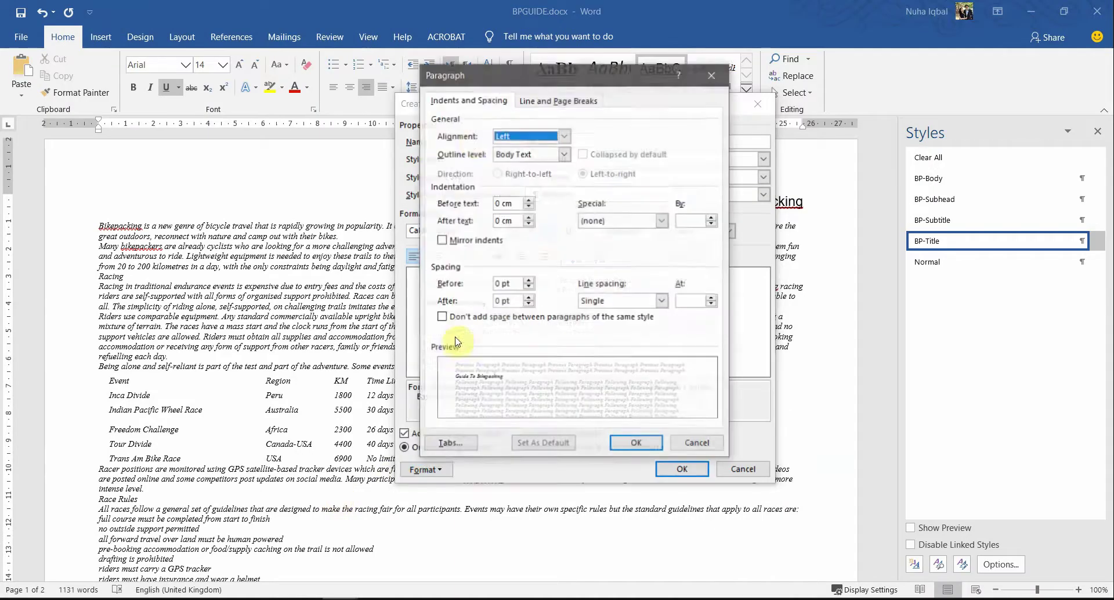
click(513, 142)
click(540, 176)
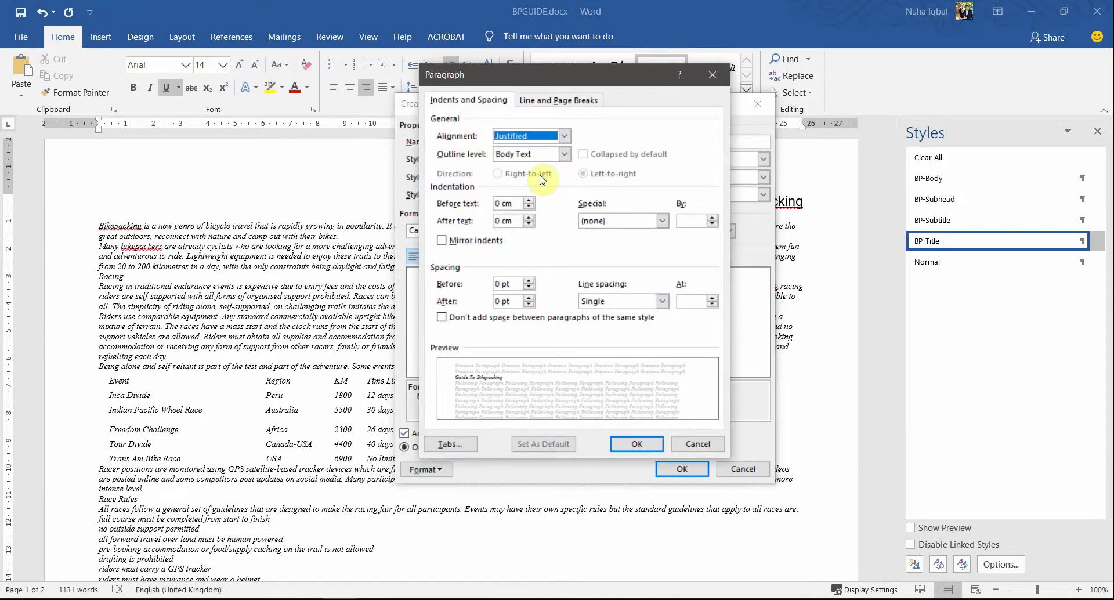
key(alt+Tab)
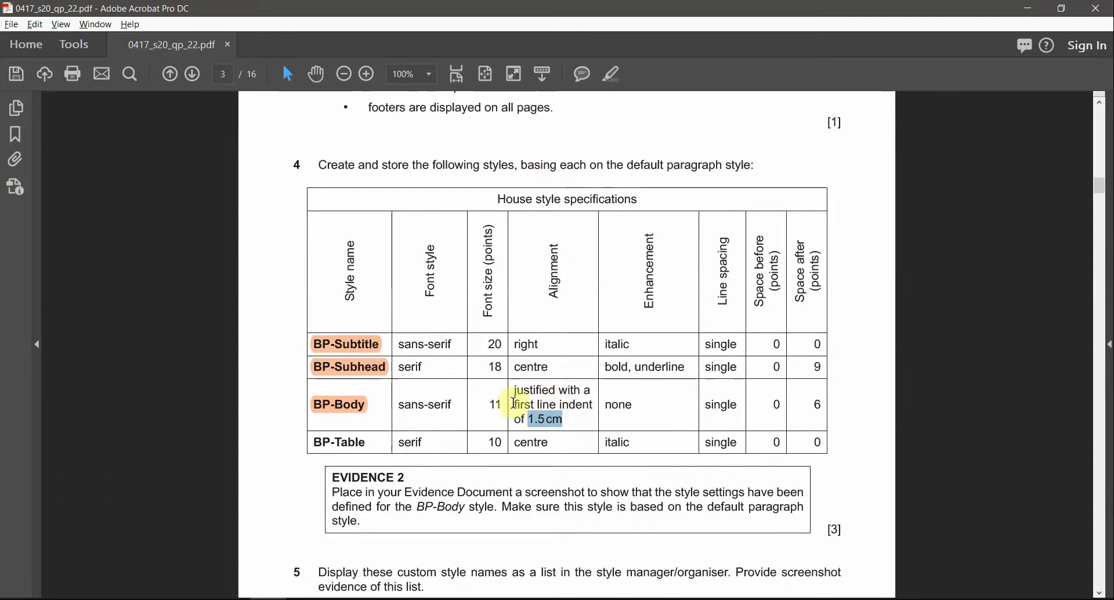
drag(515, 404, 544, 403)
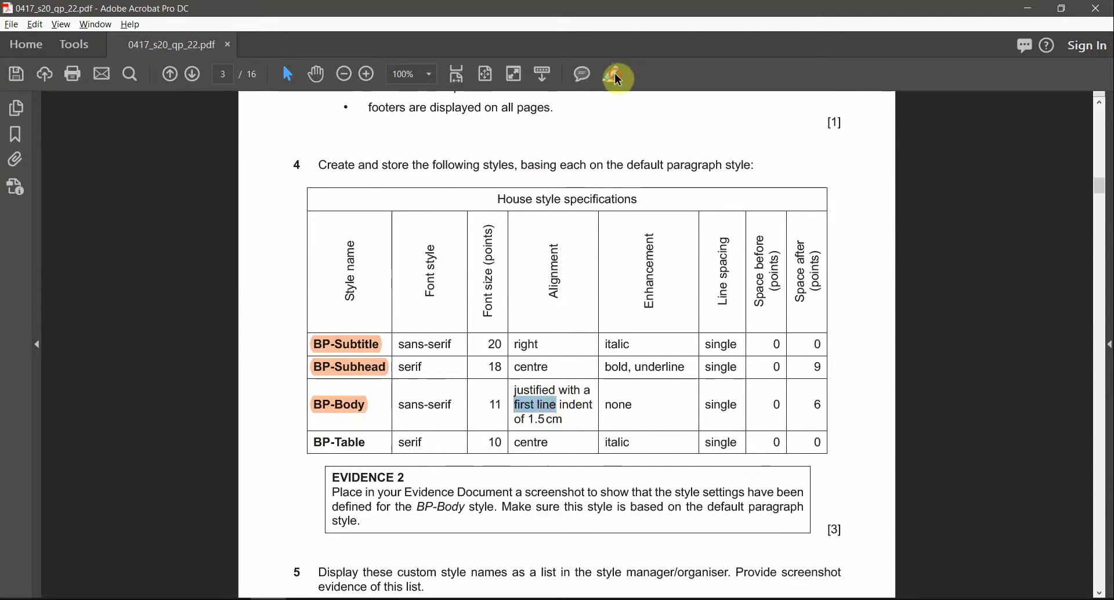
key(alt+Tab)
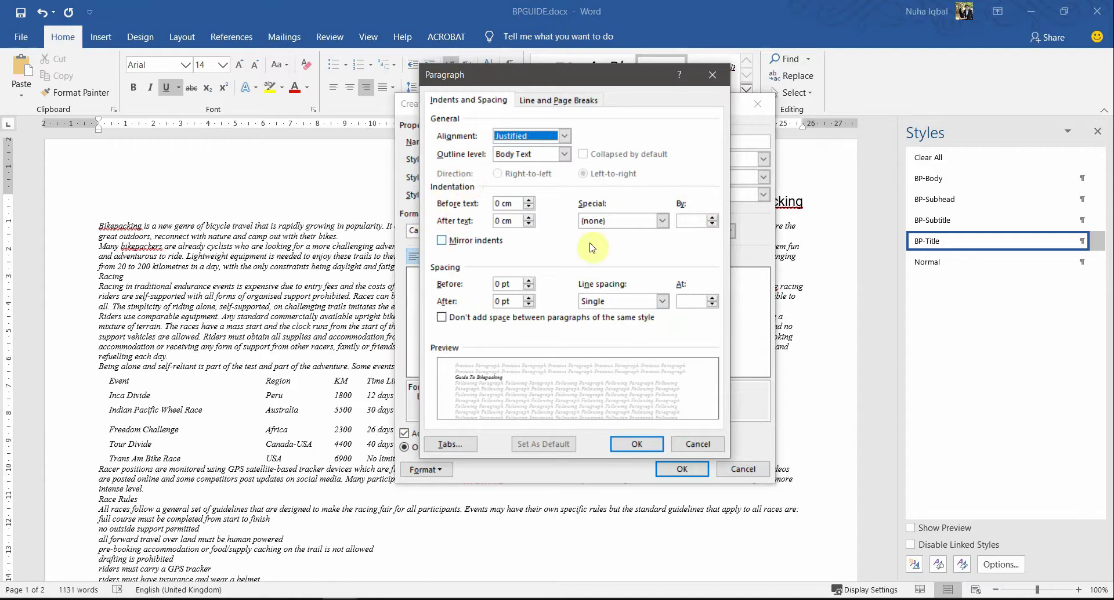
Step: Give BP-Body a 1.5 cm first-line indent and confirm the paragraph settings
click(632, 221)
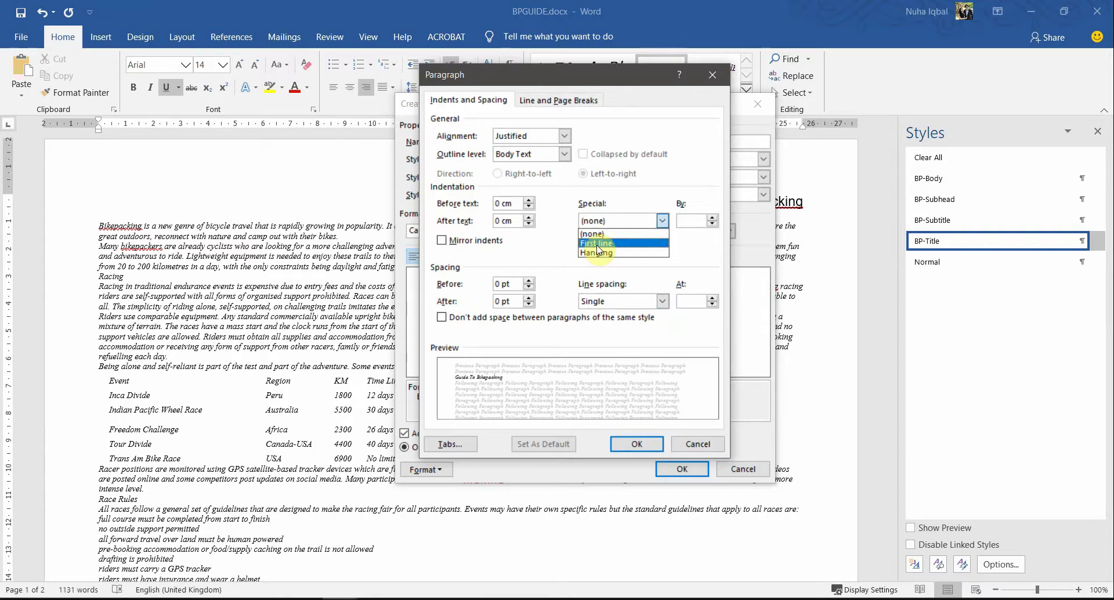
click(598, 243)
key(alt+Tab)
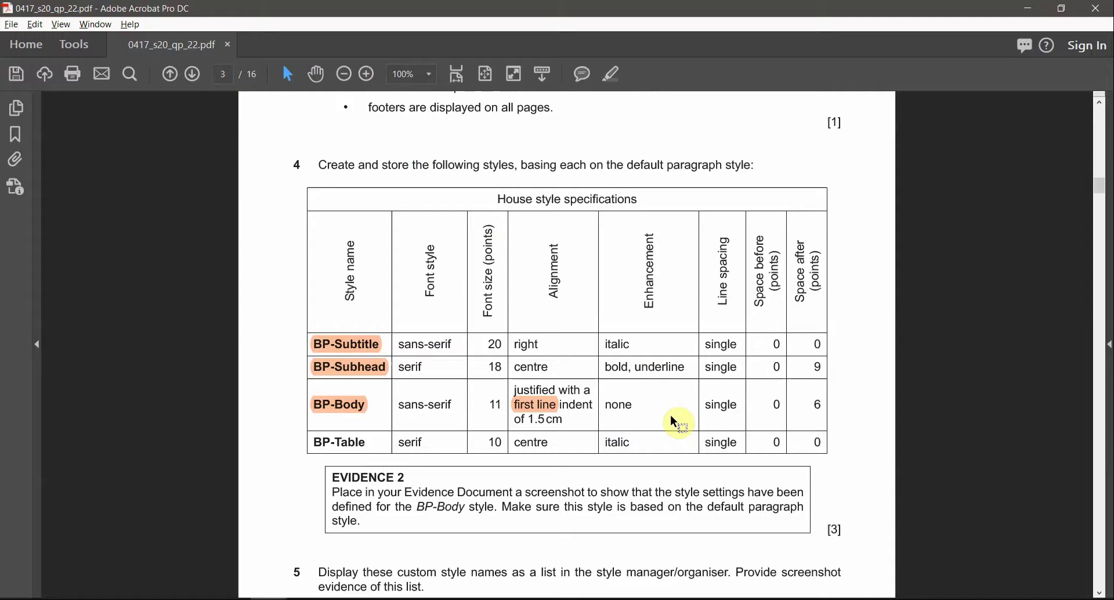
key(alt+Tab)
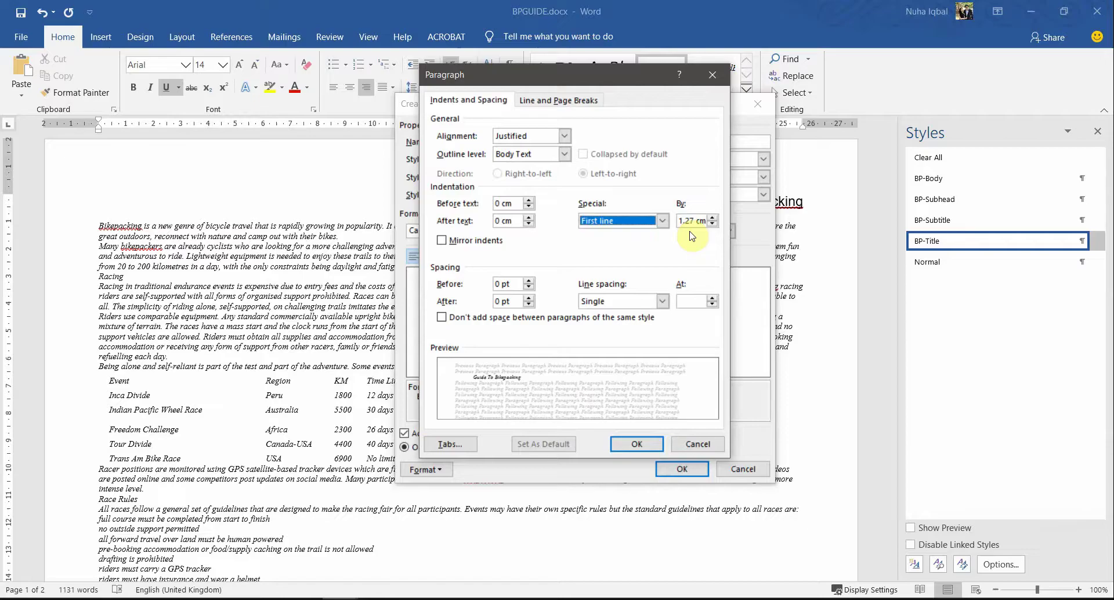
click(692, 220)
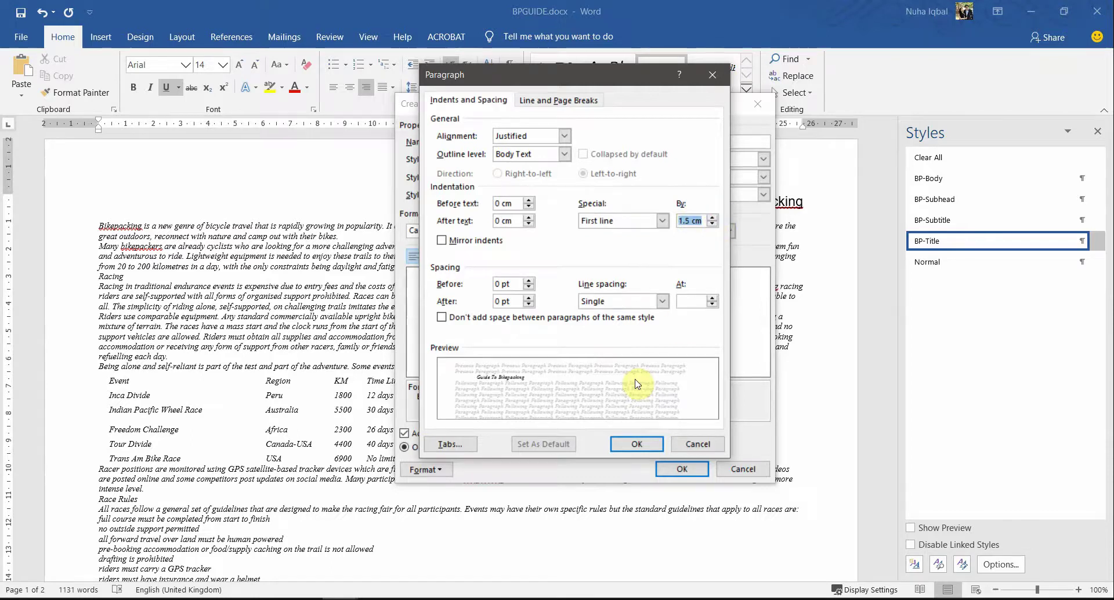
key(alt+Tab)
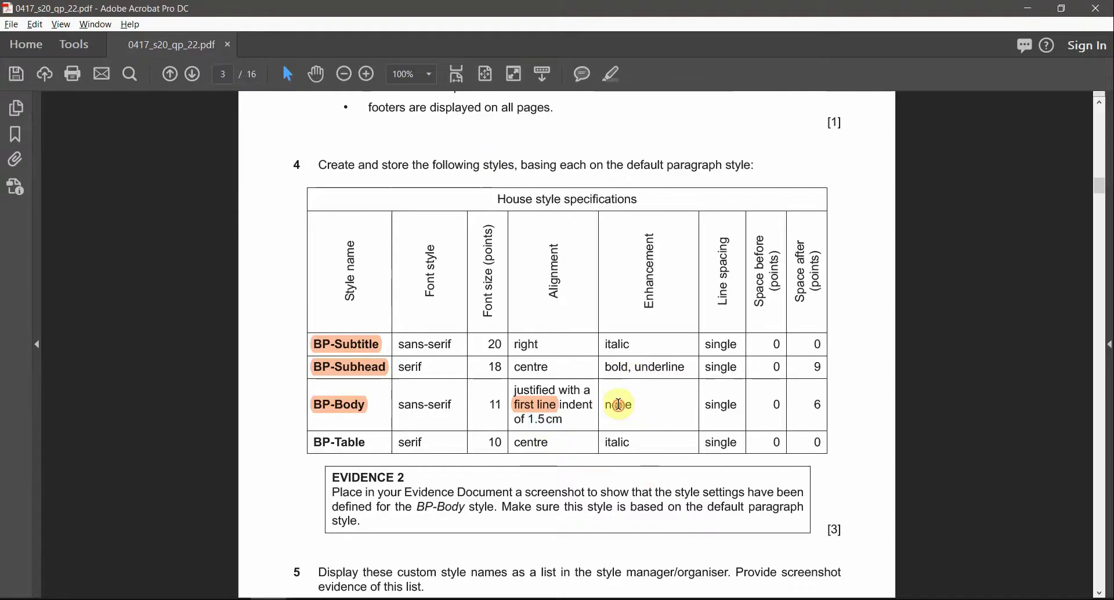
double_click(619, 404)
key(alt+Tab)
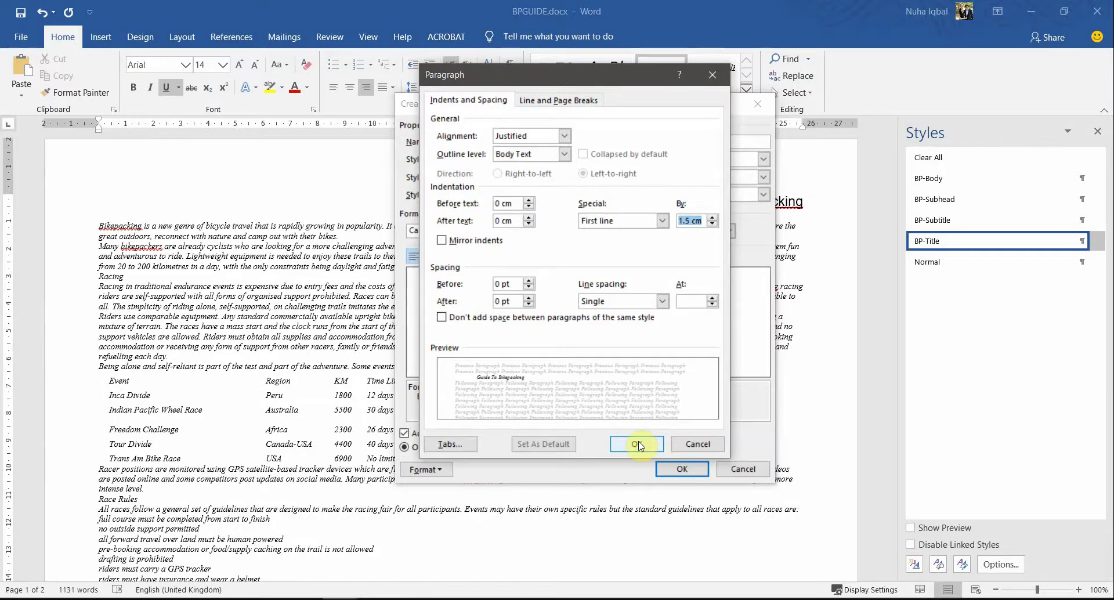
click(638, 445)
key(alt+Tab)
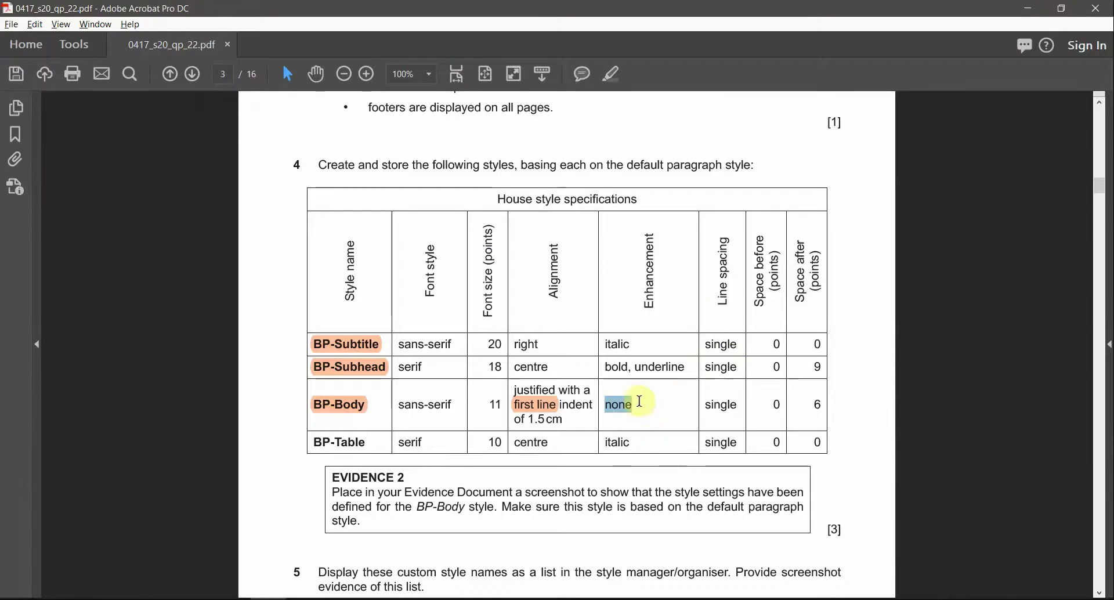
double_click(721, 404)
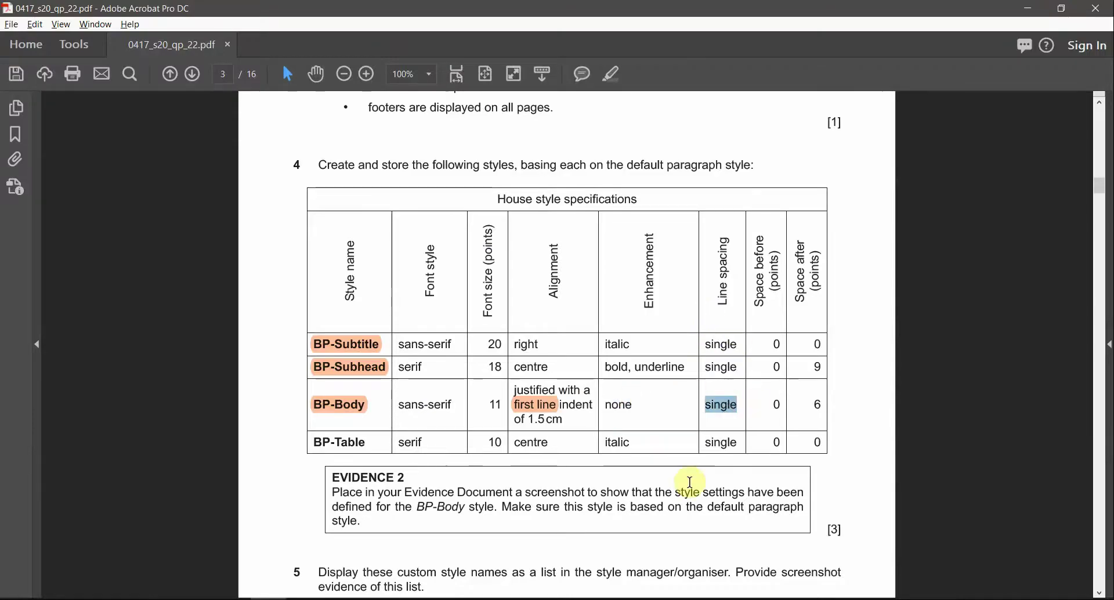
key(alt+Tab)
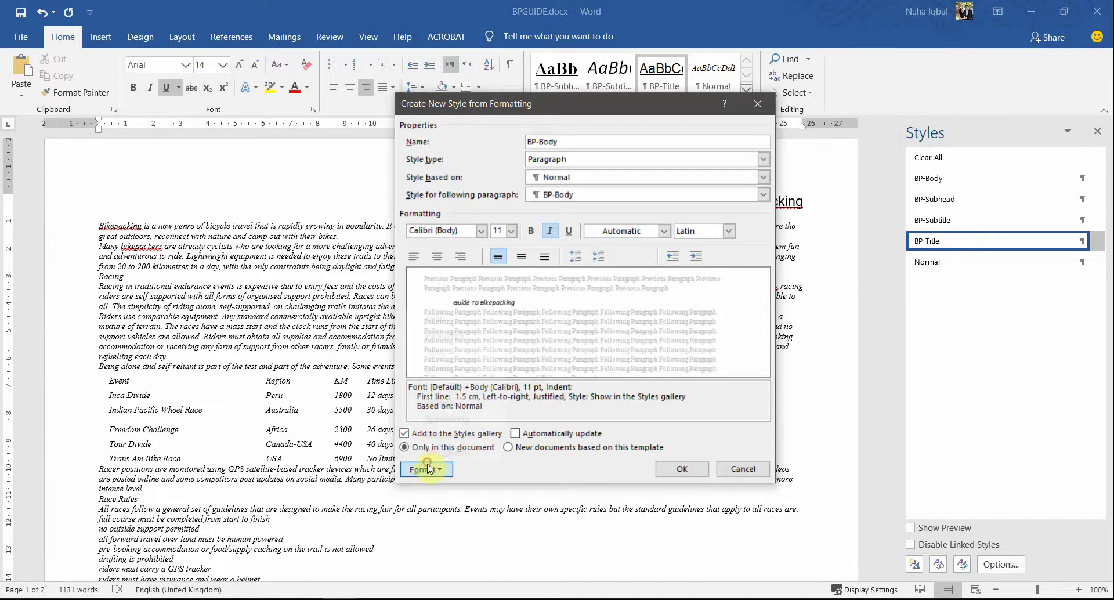
Step: Keep BP-Body's line spacing at Single after checking the spec
click(426, 469)
click(446, 336)
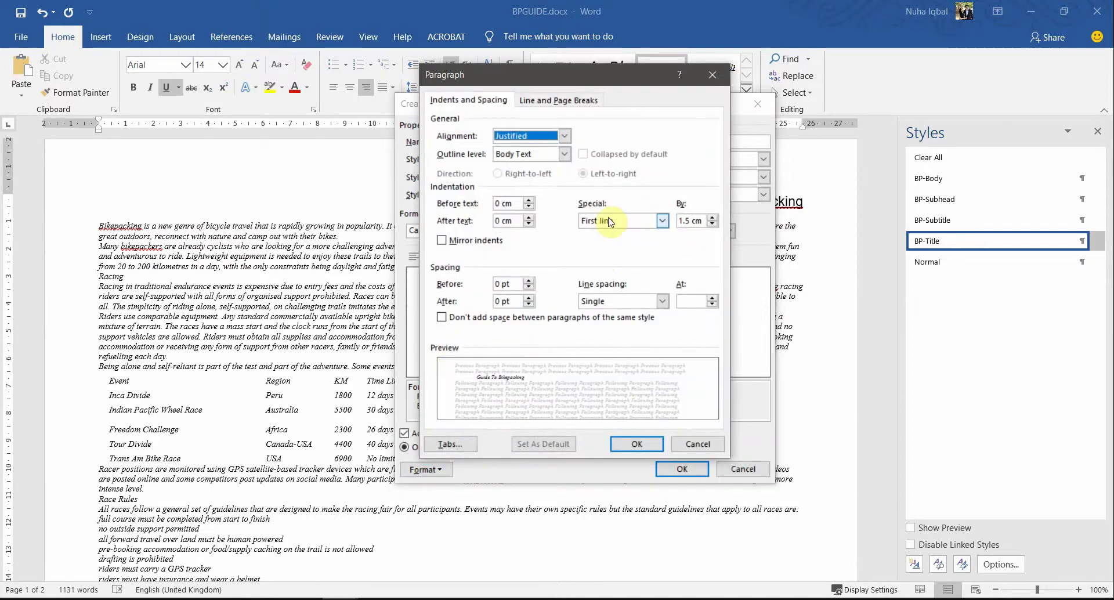
click(621, 301)
click(609, 313)
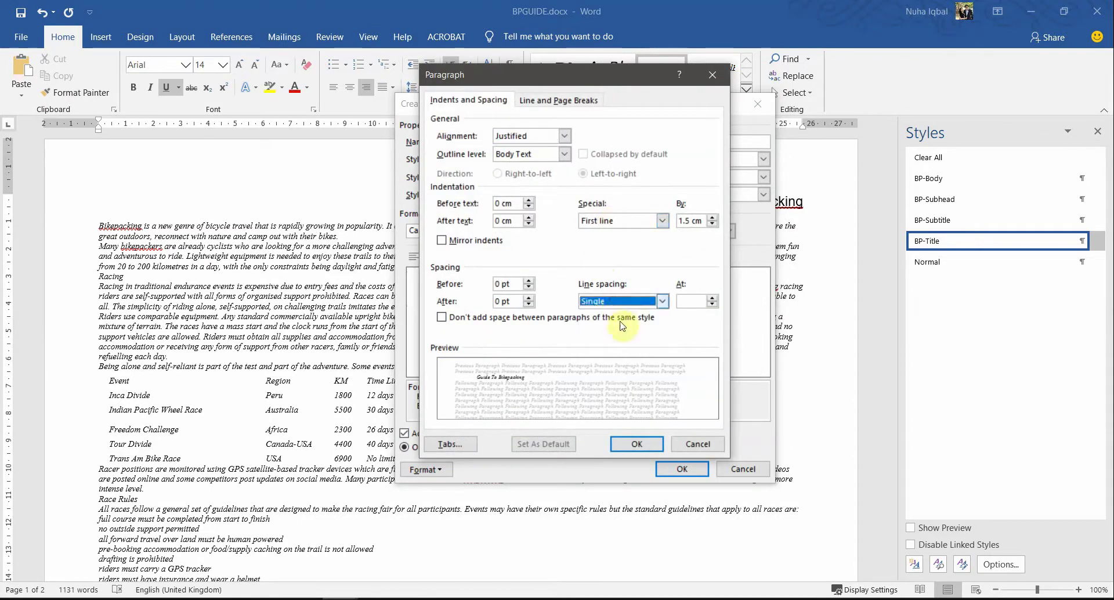
key(alt+Tab)
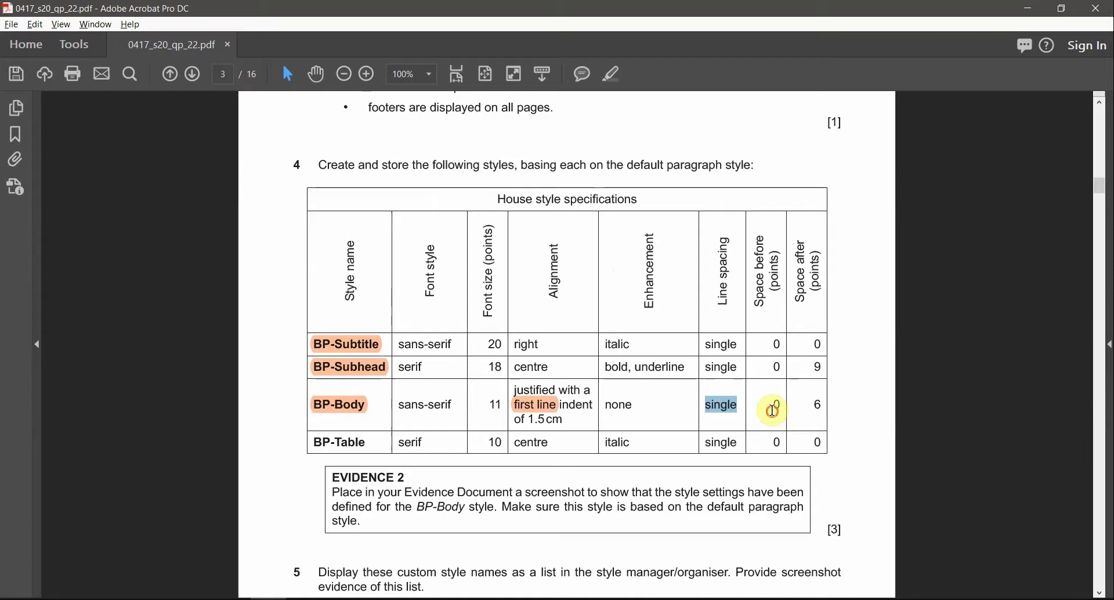
double_click(778, 409)
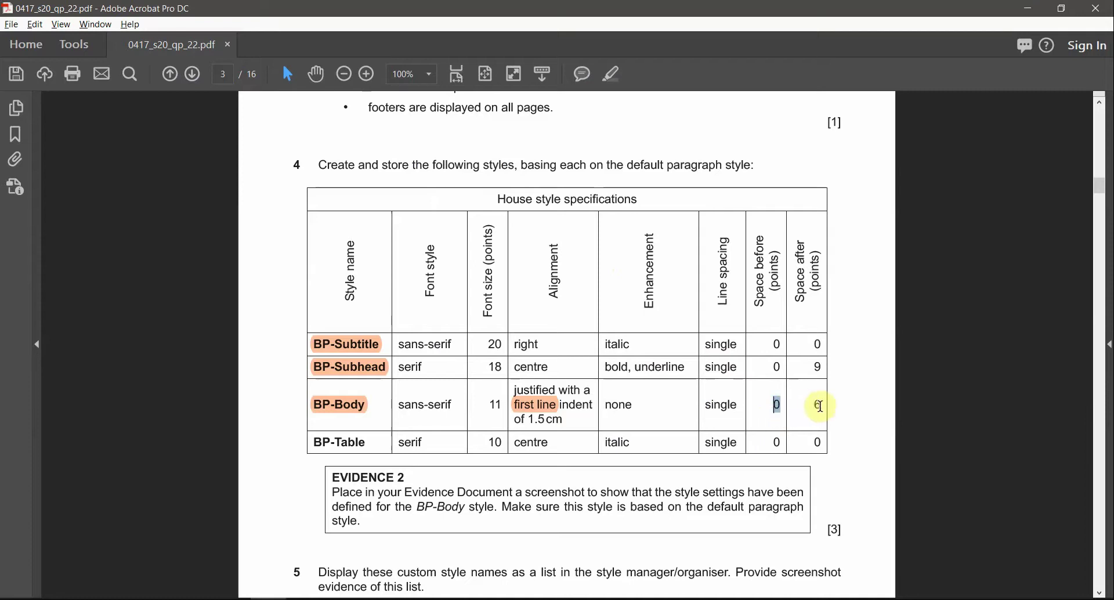
key(alt+Tab)
Step: Set 6 pt space after, then finish creating the BP-Body style
triple_click(503, 283)
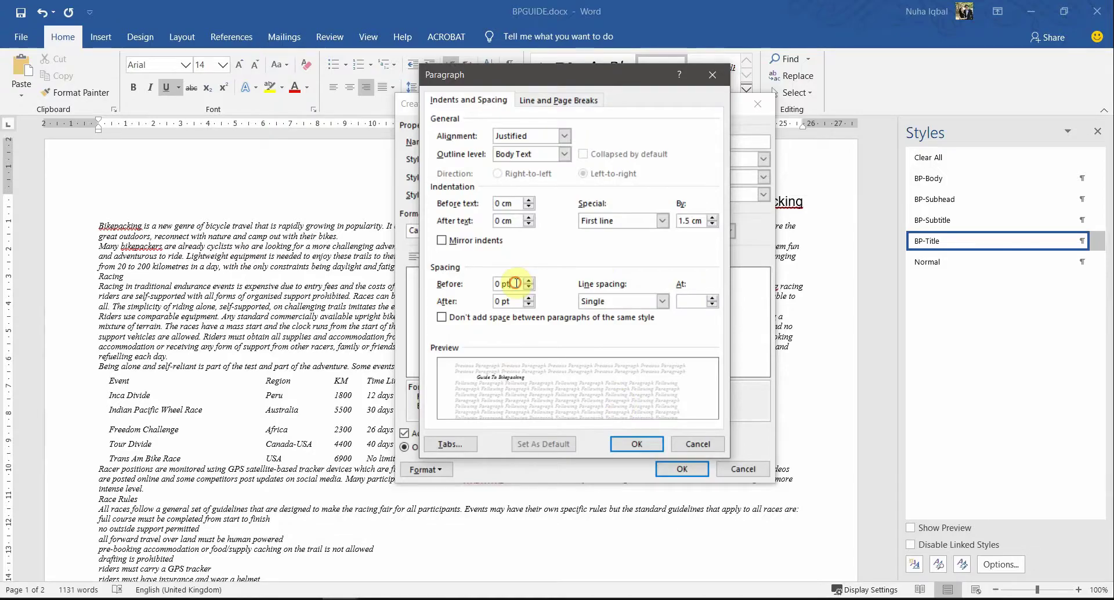
click(529, 301)
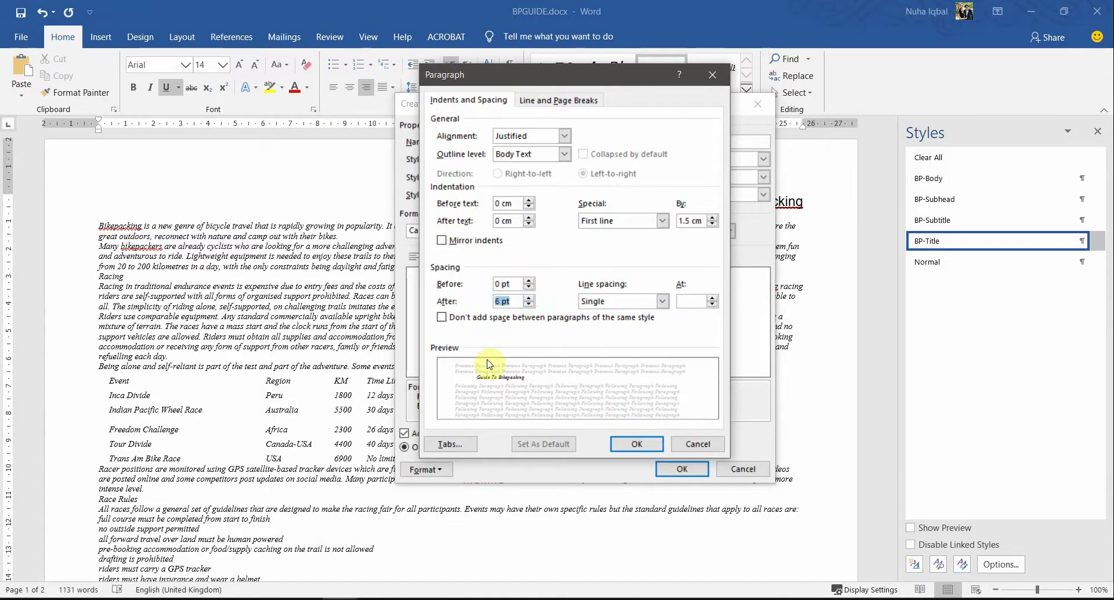
key(alt+Tab)
key(alt+Tab)
text(6)
click(646, 438)
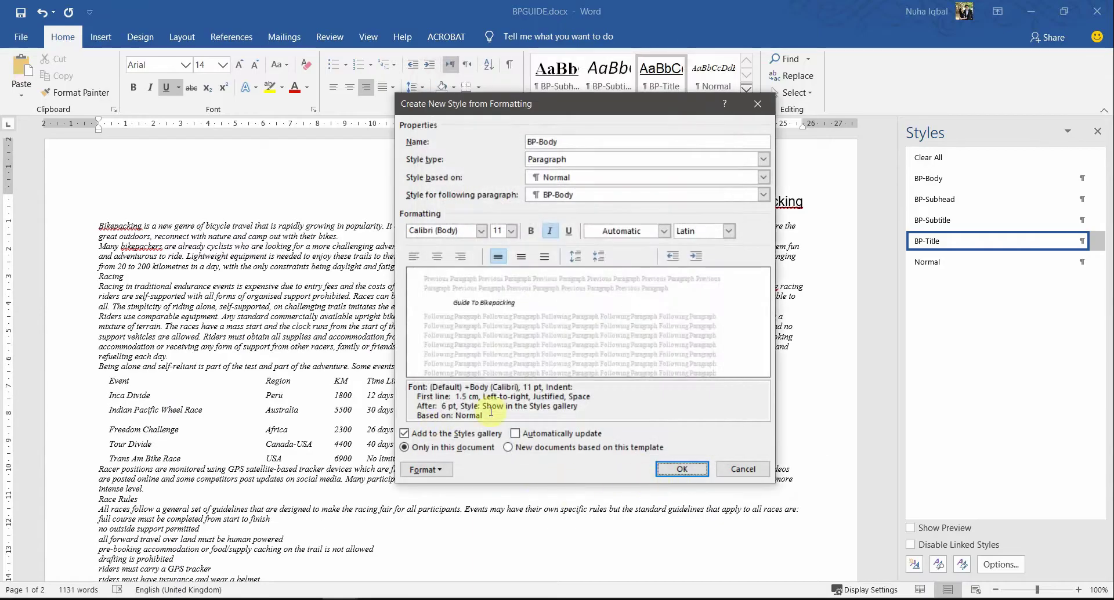
drag(489, 412, 411, 378)
click(682, 468)
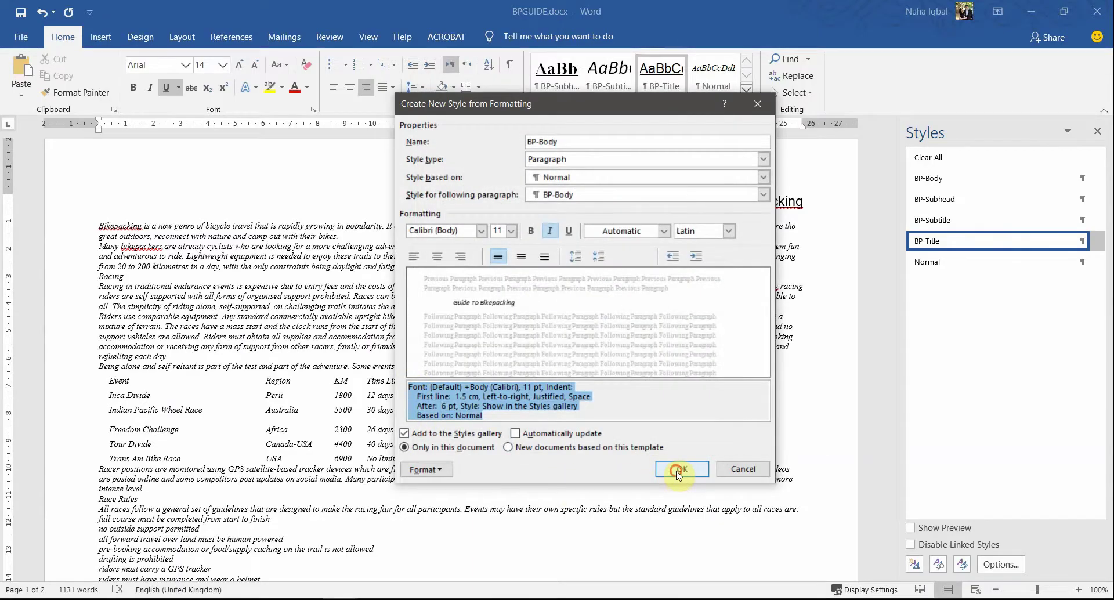
mouse_move(938, 184)
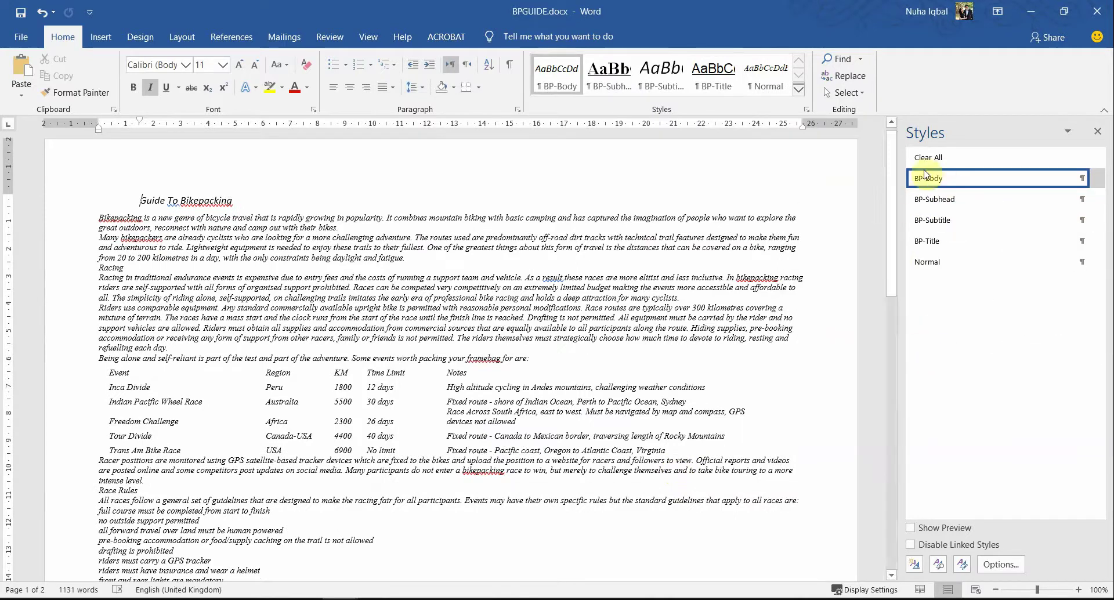
Step: Highlight BP-Table in the PDF's house style table and return to Word
key(alt+Tab)
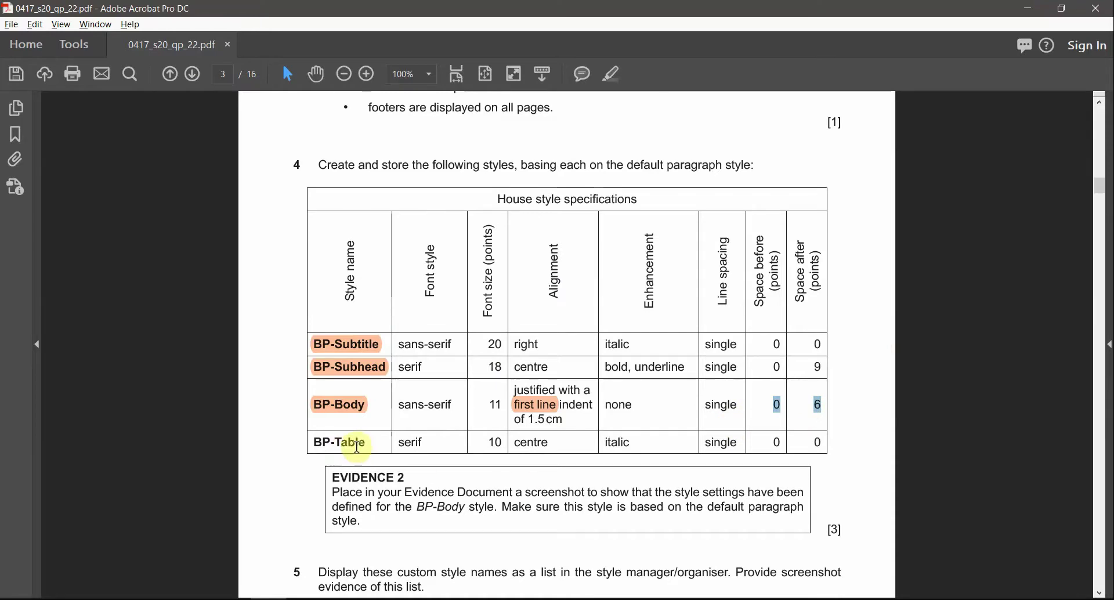
drag(364, 446, 312, 442)
key(ctrl+c)
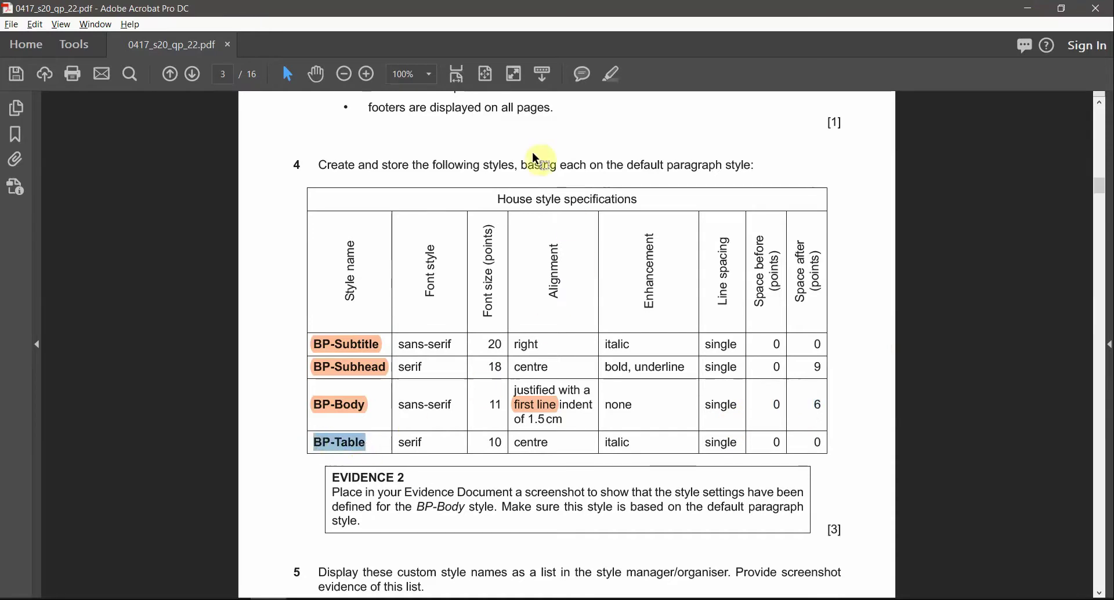
click(620, 76)
key(alt+Tab)
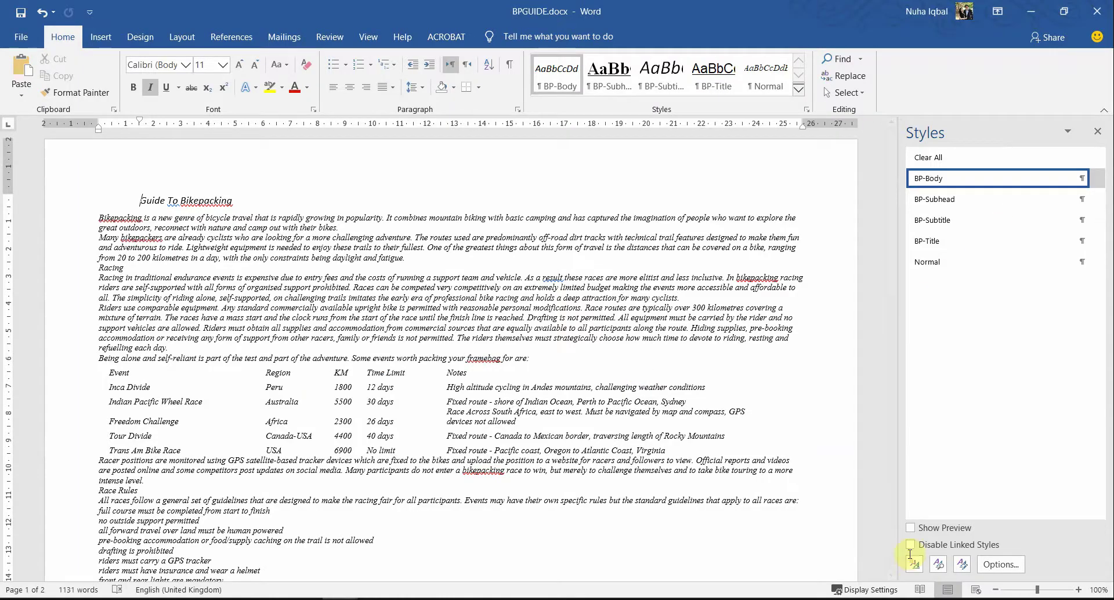
Step: Start a new BP-Table style based on Normal in Times New Roman 10 pt
click(913, 566)
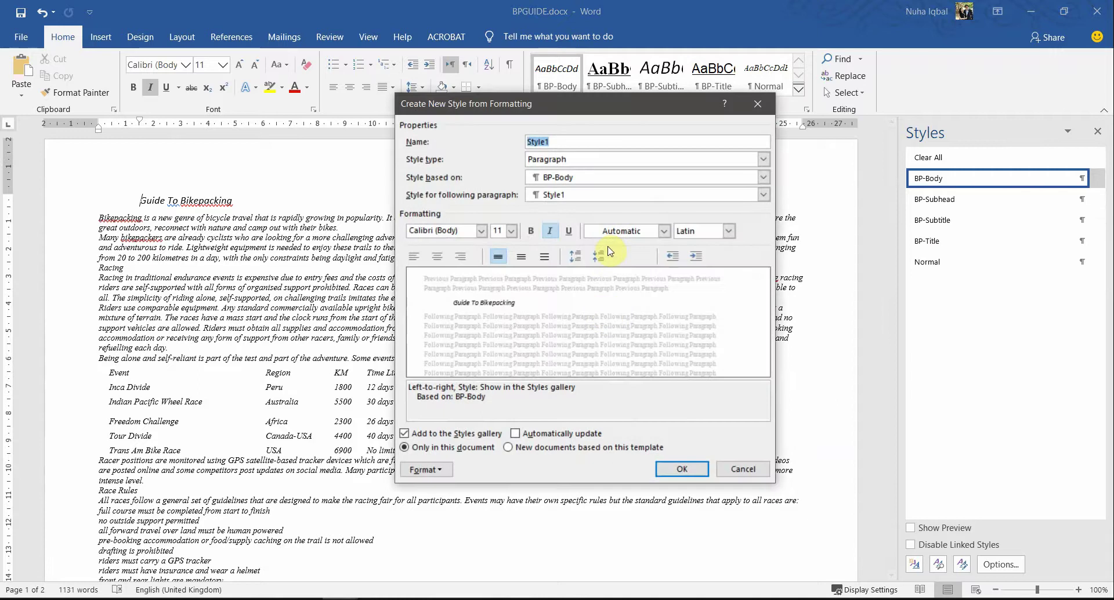
key(ctrl+v)
click(560, 180)
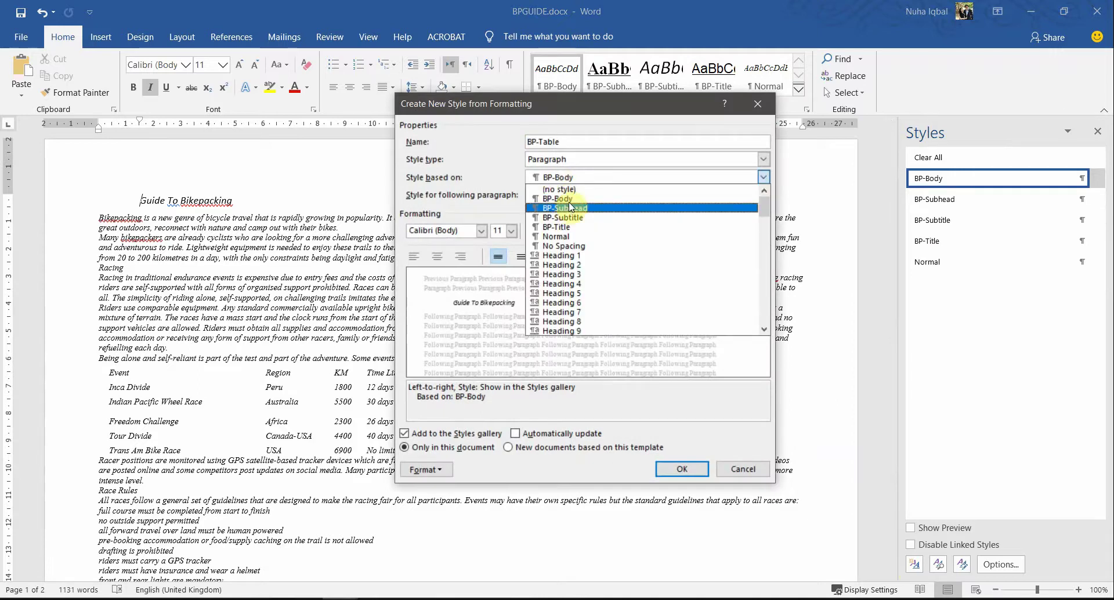
click(570, 236)
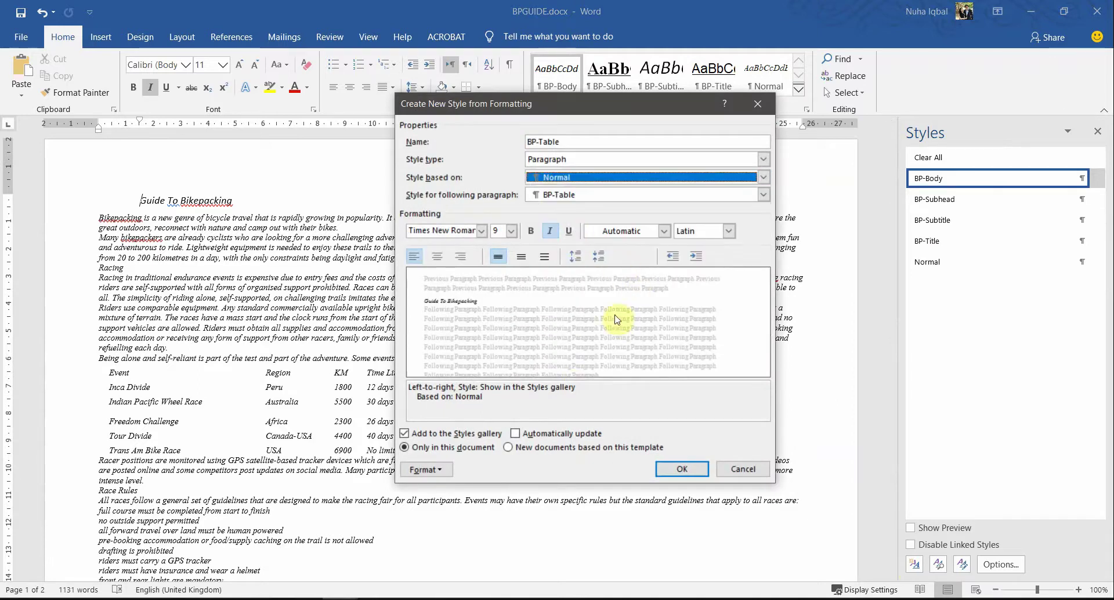
key(alt+Tab)
key(alt+Tab)
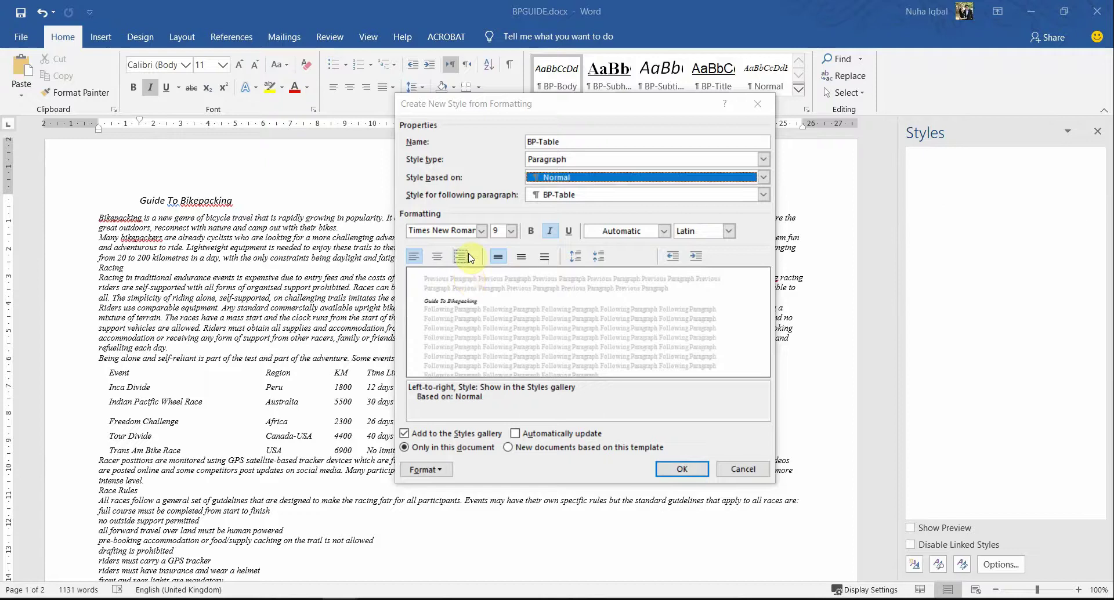
click(481, 230)
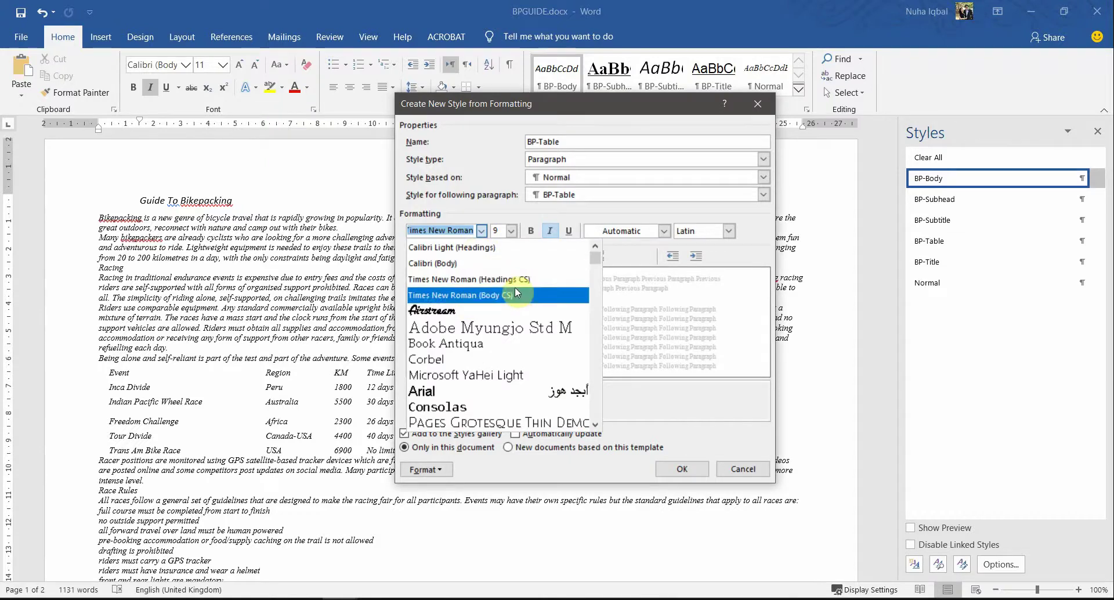
click(492, 299)
key(alt+Tab)
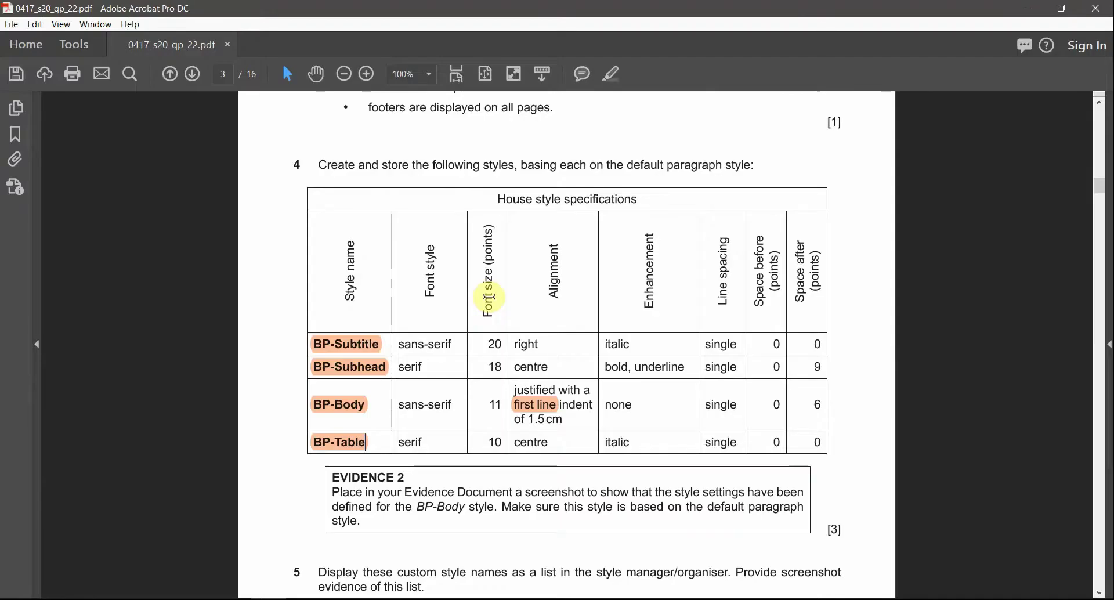
key(alt+Tab)
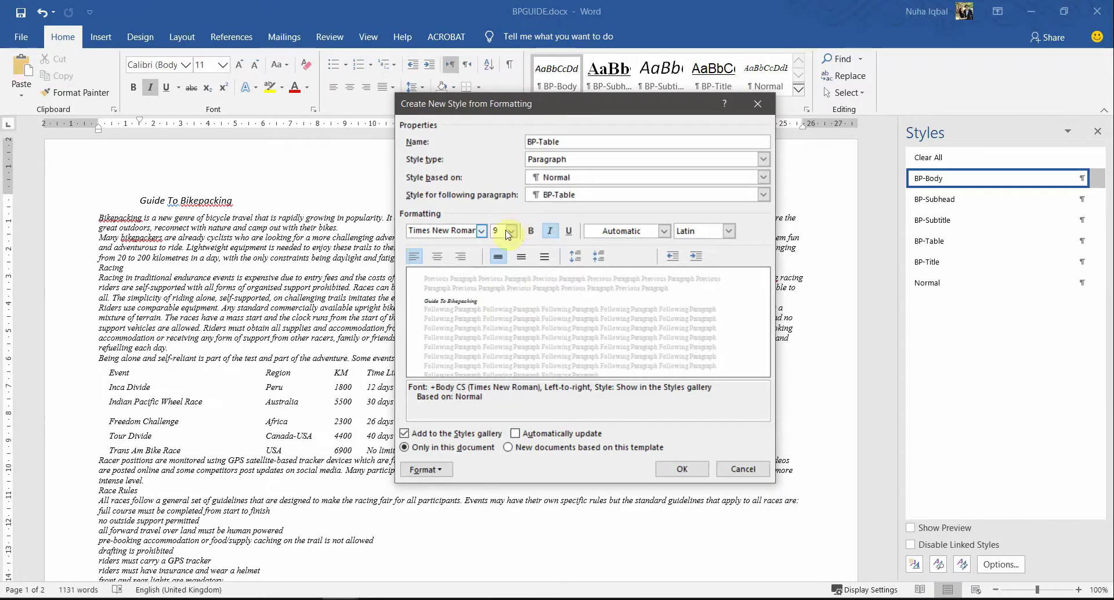
click(510, 232)
click(497, 264)
Step: Centre the BP-Table text as required by the spec
key(alt+Tab)
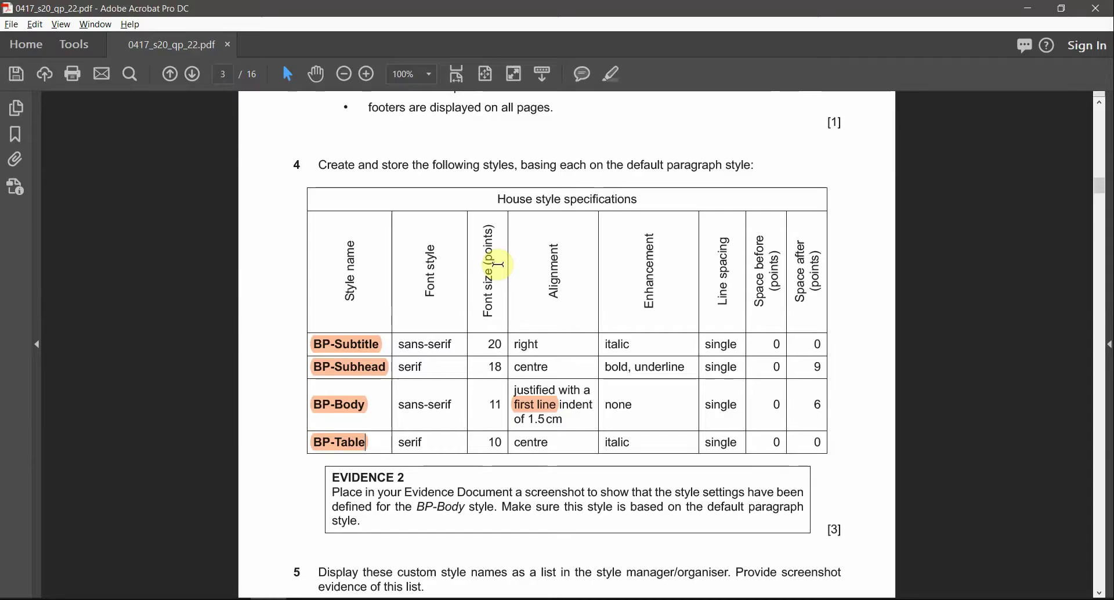
double_click(535, 444)
key(alt+Tab)
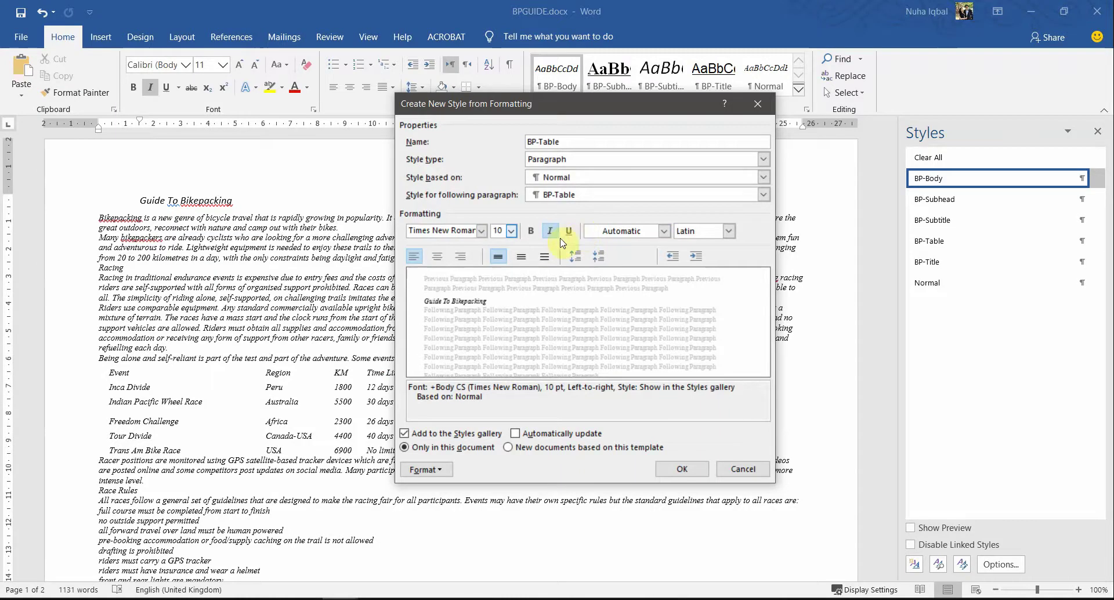
click(437, 256)
key(alt+Tab)
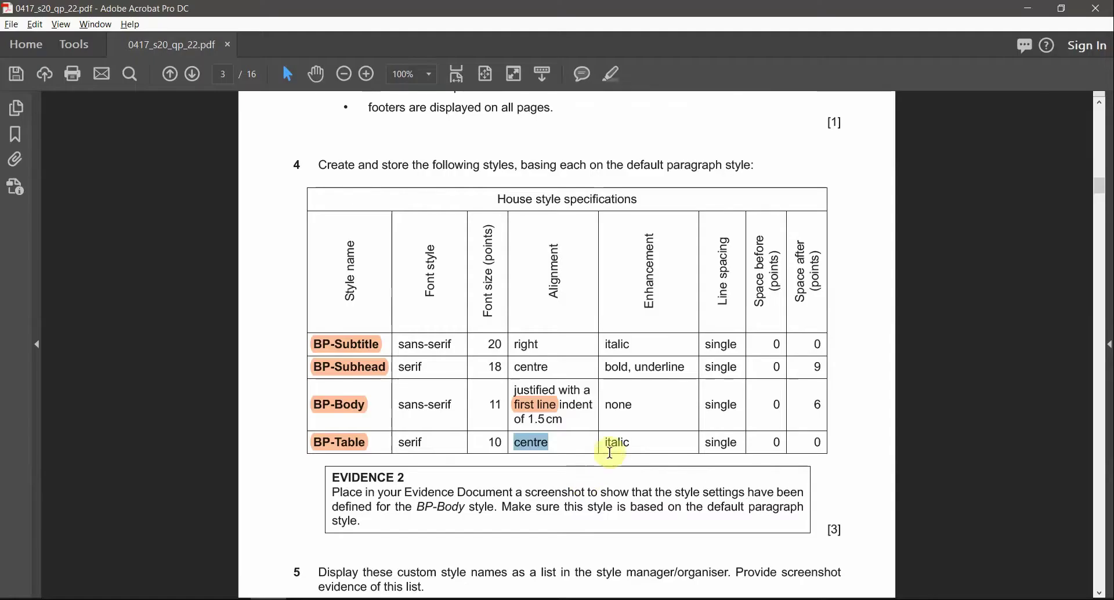
key(alt+Tab)
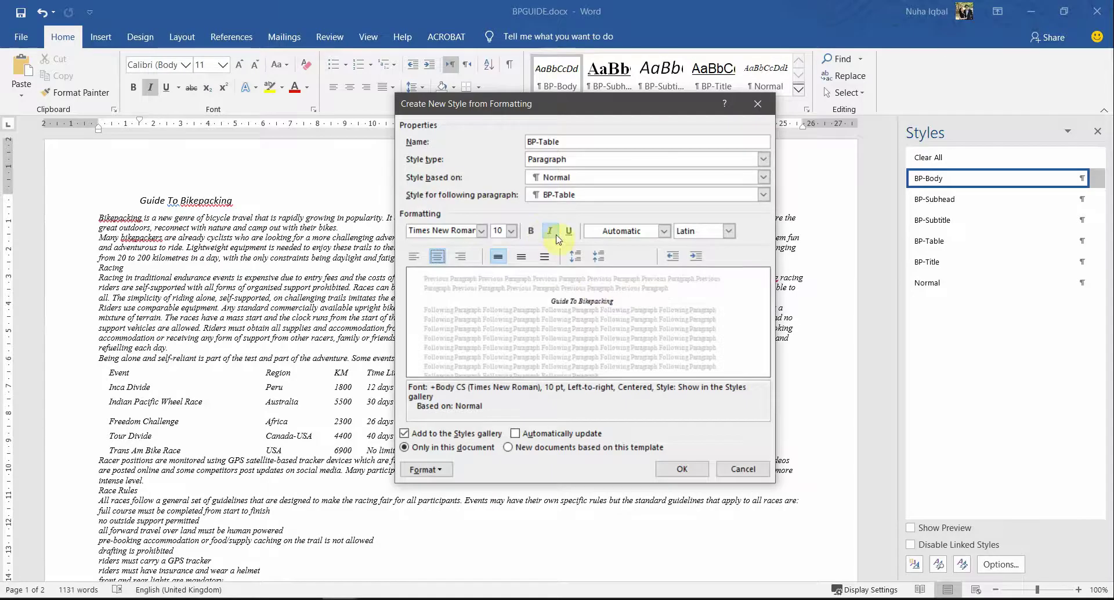
key(alt+Tab)
double_click(721, 442)
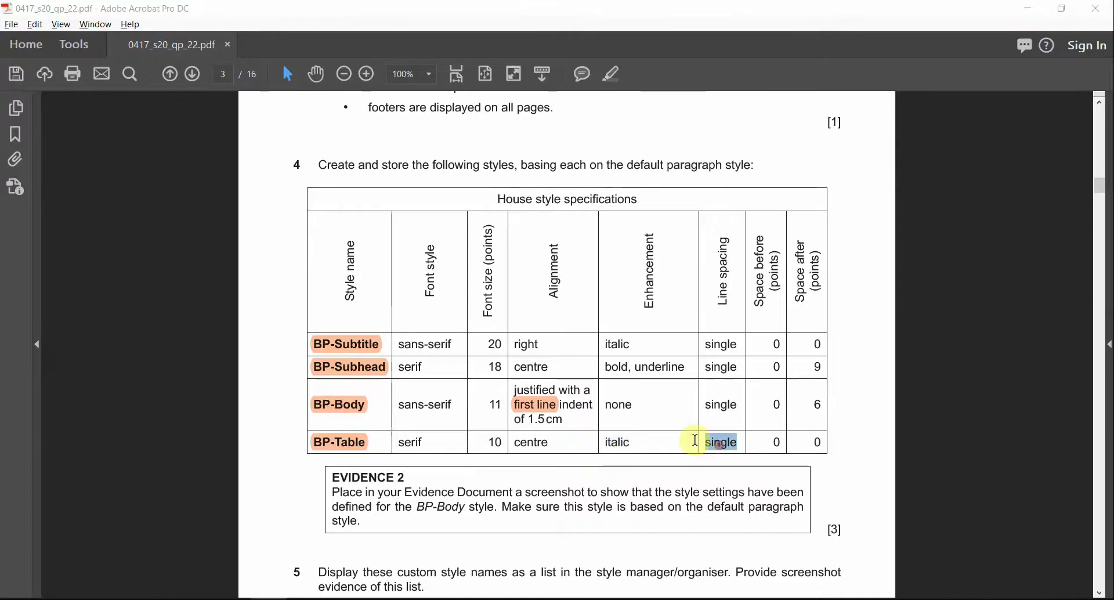
key(alt+Tab)
Step: Keep single line spacing with 0 pt before and after, then save BP-Table
click(432, 468)
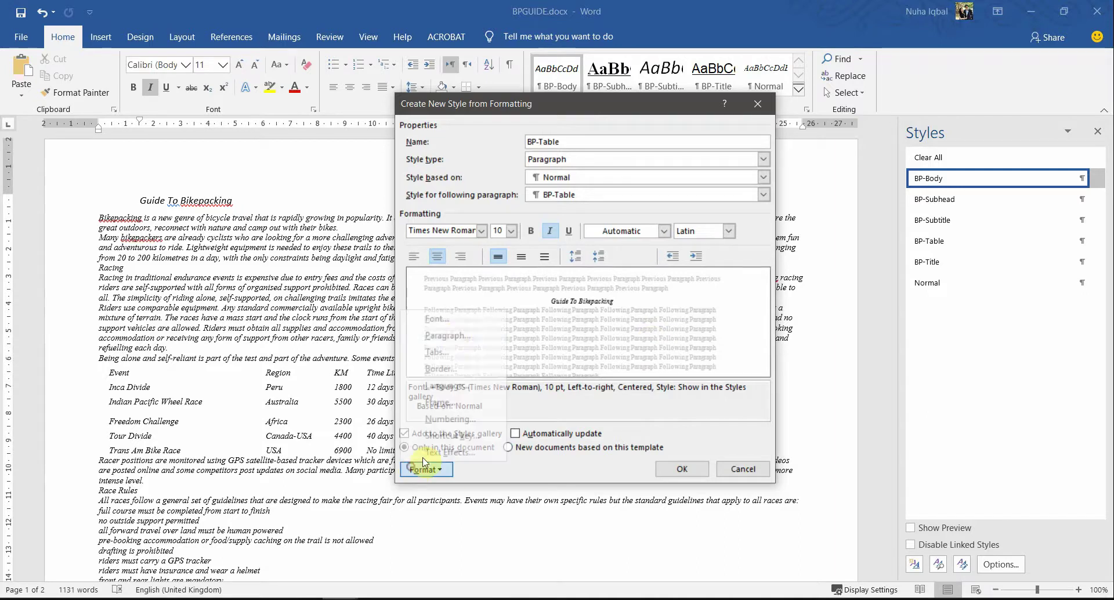
click(453, 337)
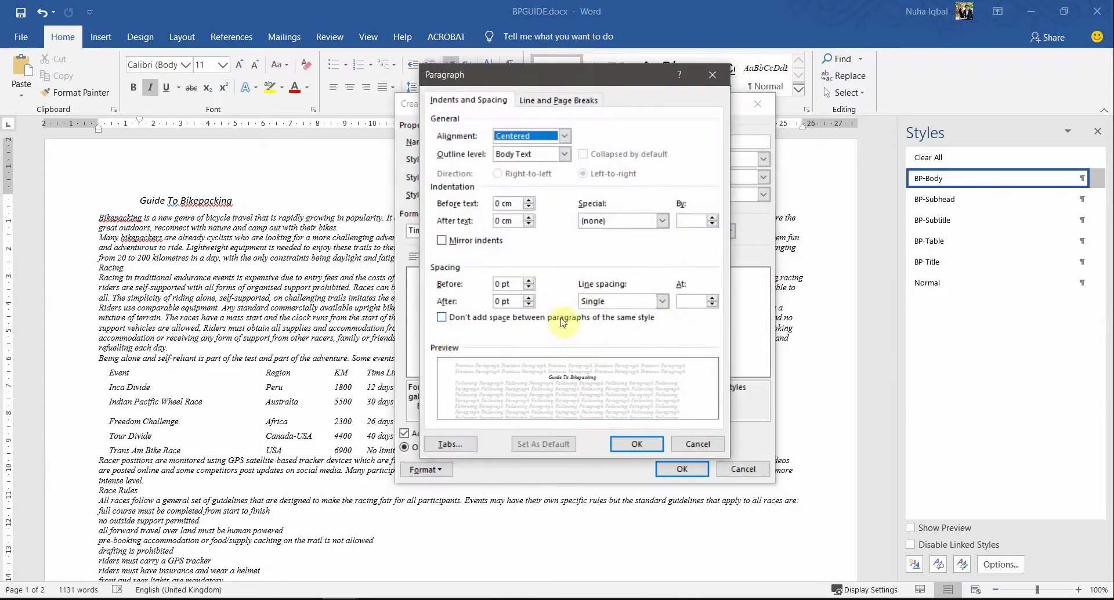
click(589, 302)
click(598, 313)
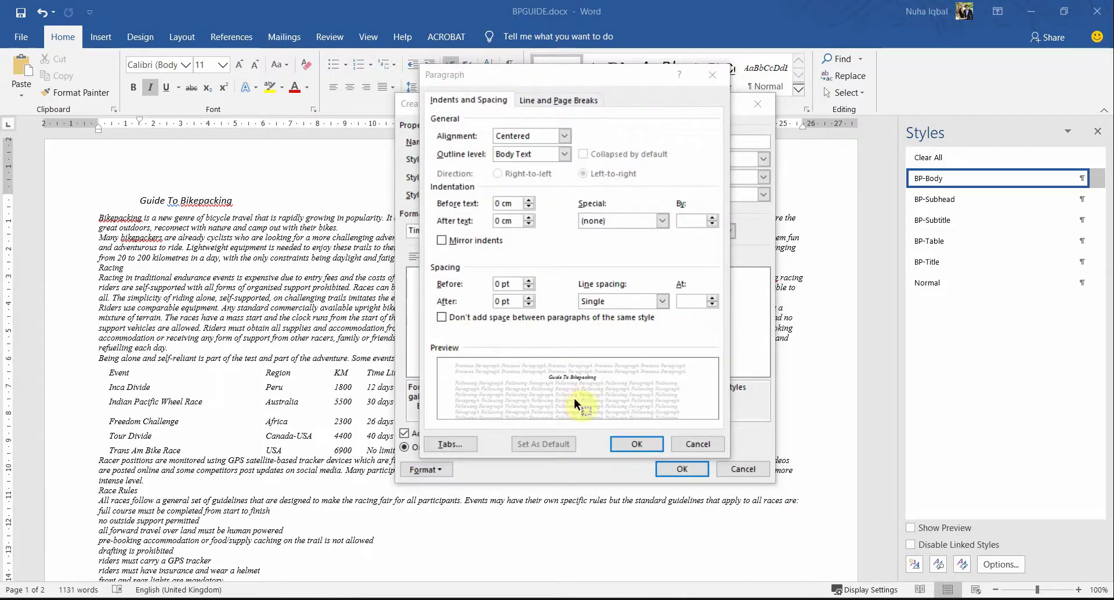
key(alt+Tab)
click(772, 440)
drag(772, 441, 818, 440)
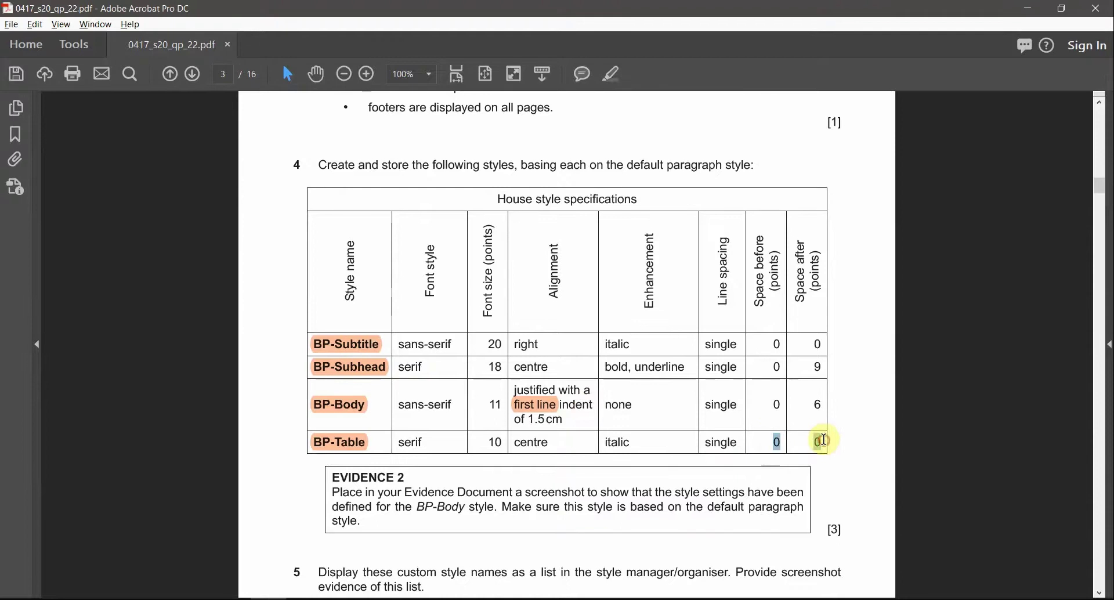
key(alt+Tab)
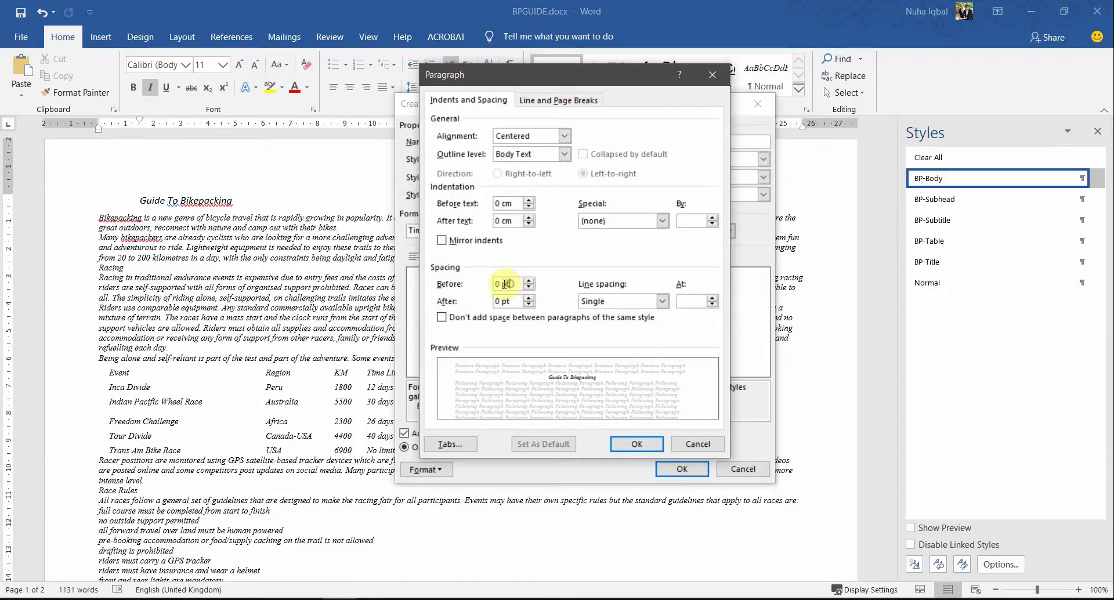
click(456, 301)
click(647, 448)
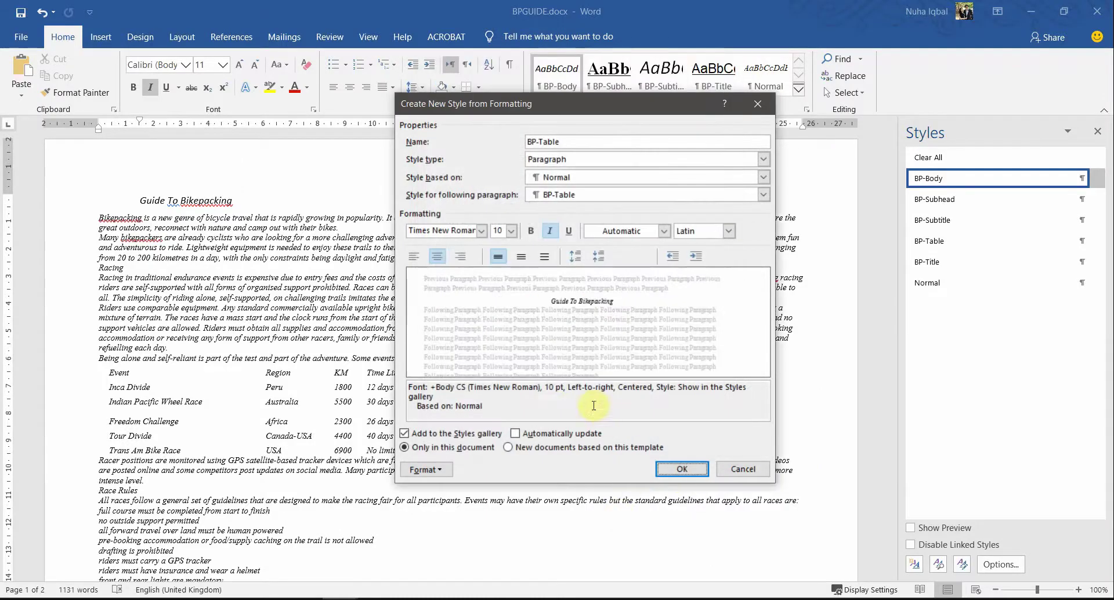
triple_click(550, 405)
click(690, 469)
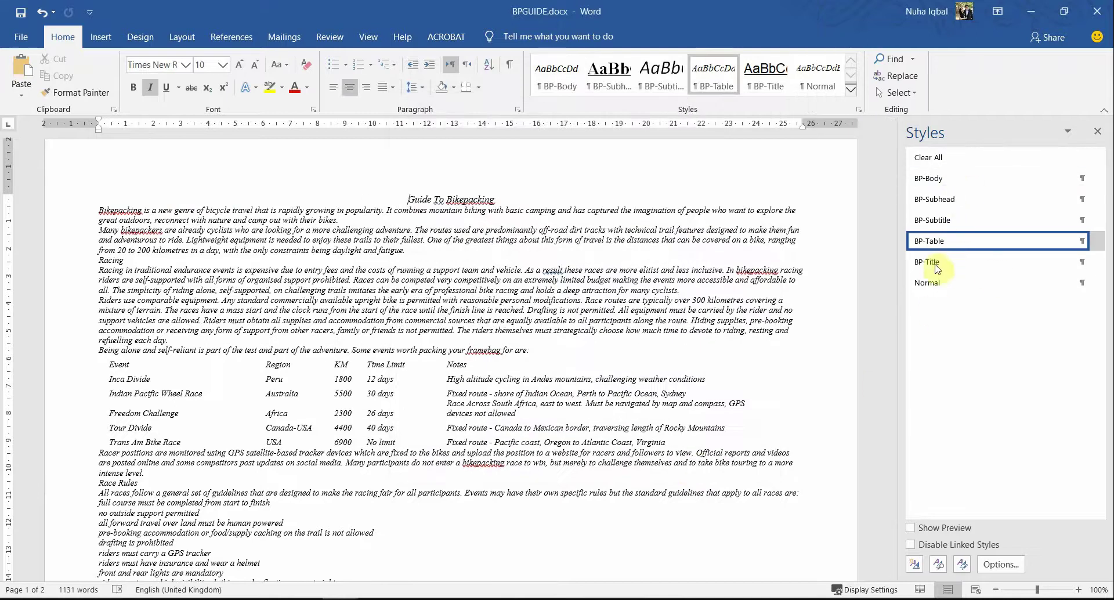
key(alt+Tab)
scroll(472, 420, down, 2)
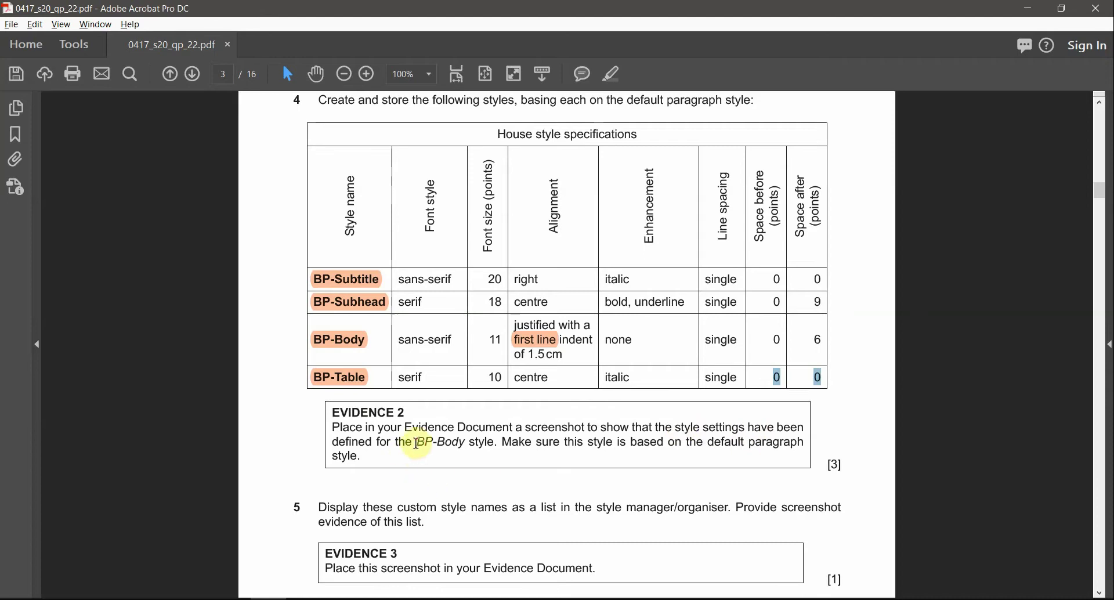
drag(417, 444, 465, 443)
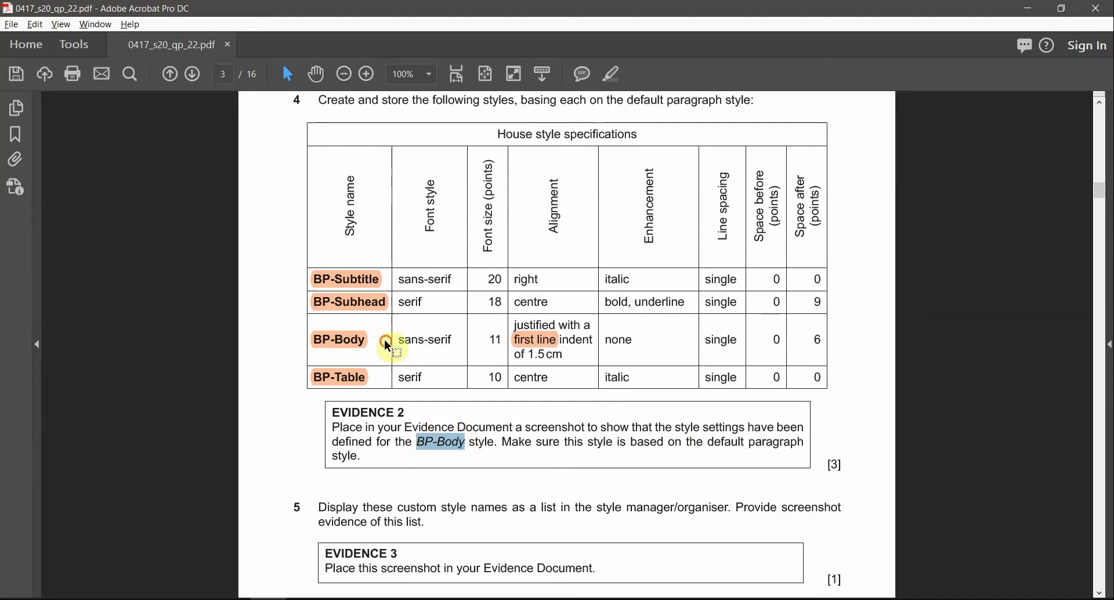
drag(386, 342, 713, 355)
drag(427, 361, 841, 371)
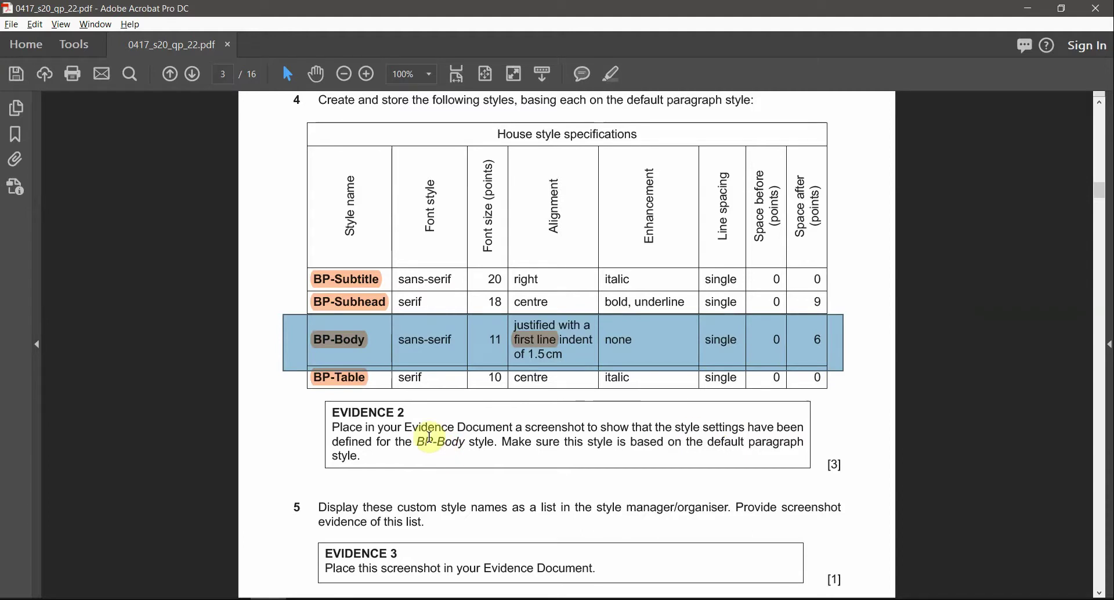
drag(419, 441, 493, 447)
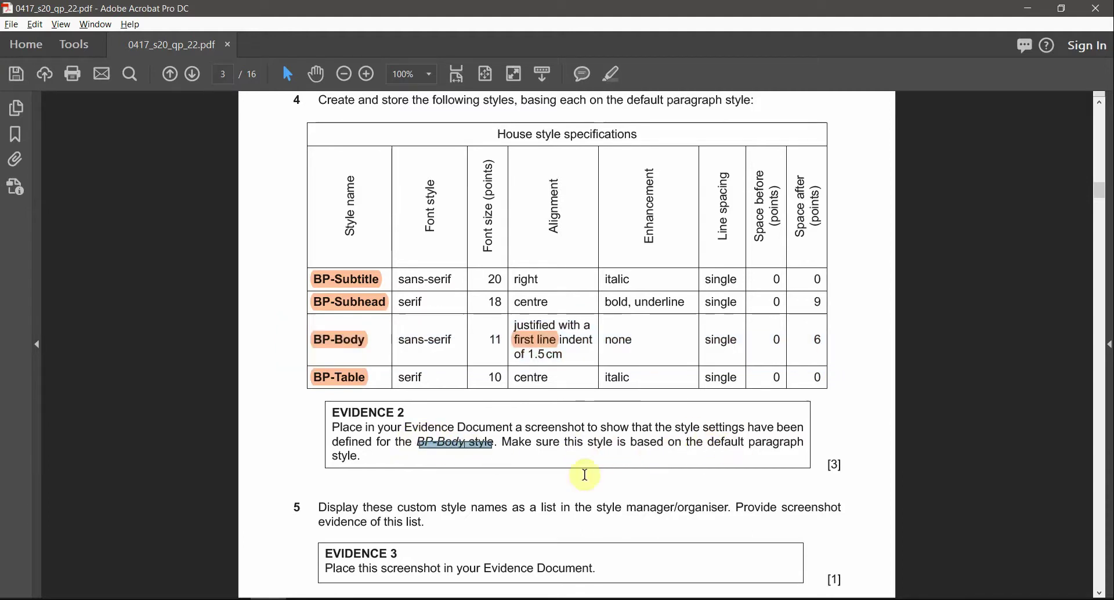
click(374, 459)
click(503, 442)
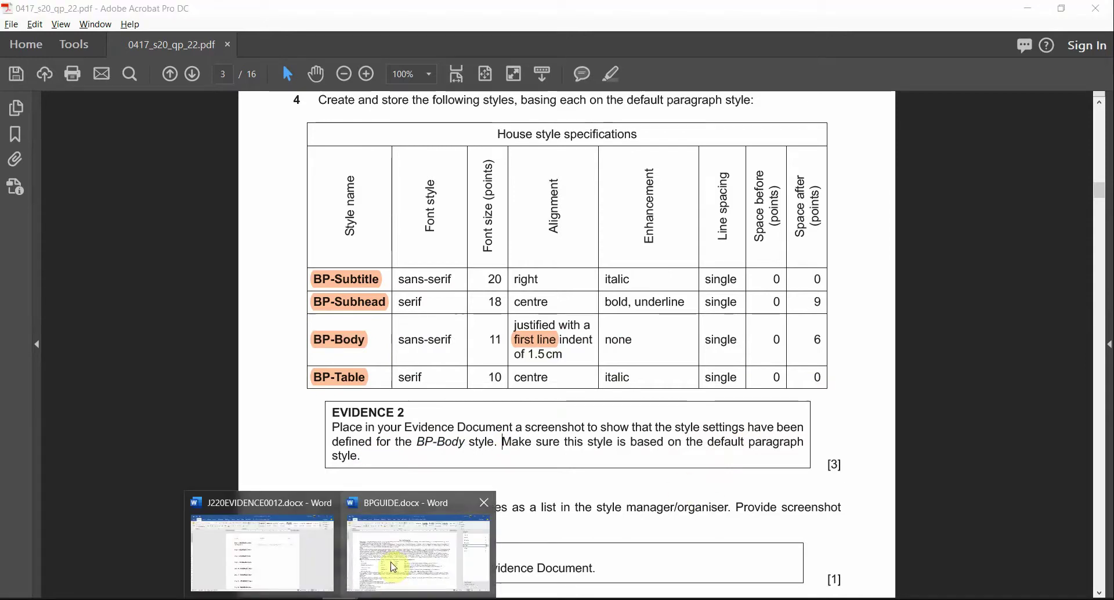
click(391, 566)
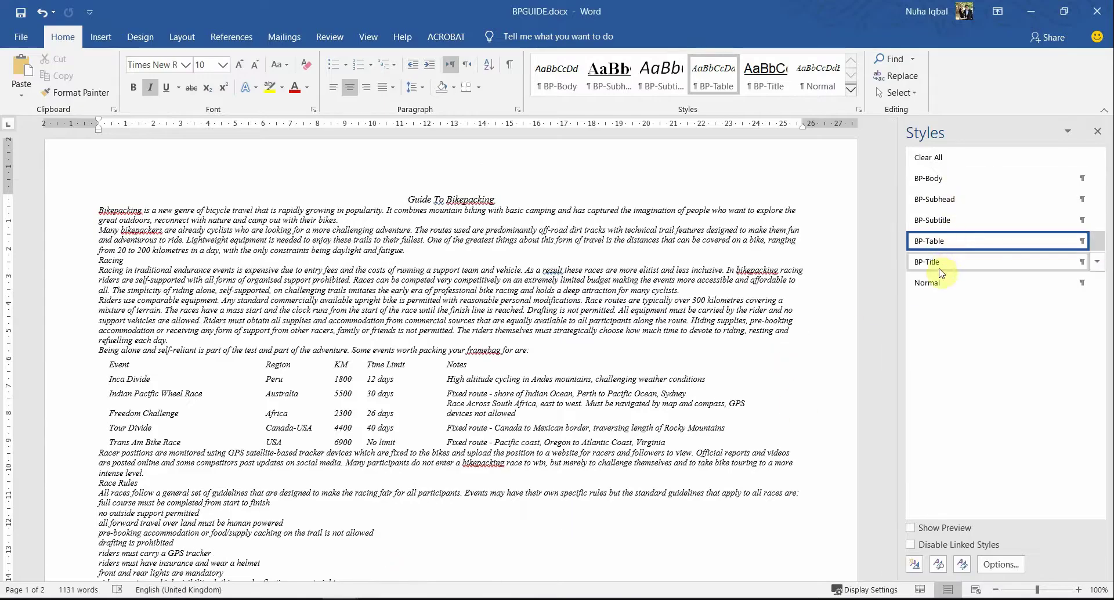
Step: Apply BP-Body to the title and open its Modify Style settings
right_click(940, 184)
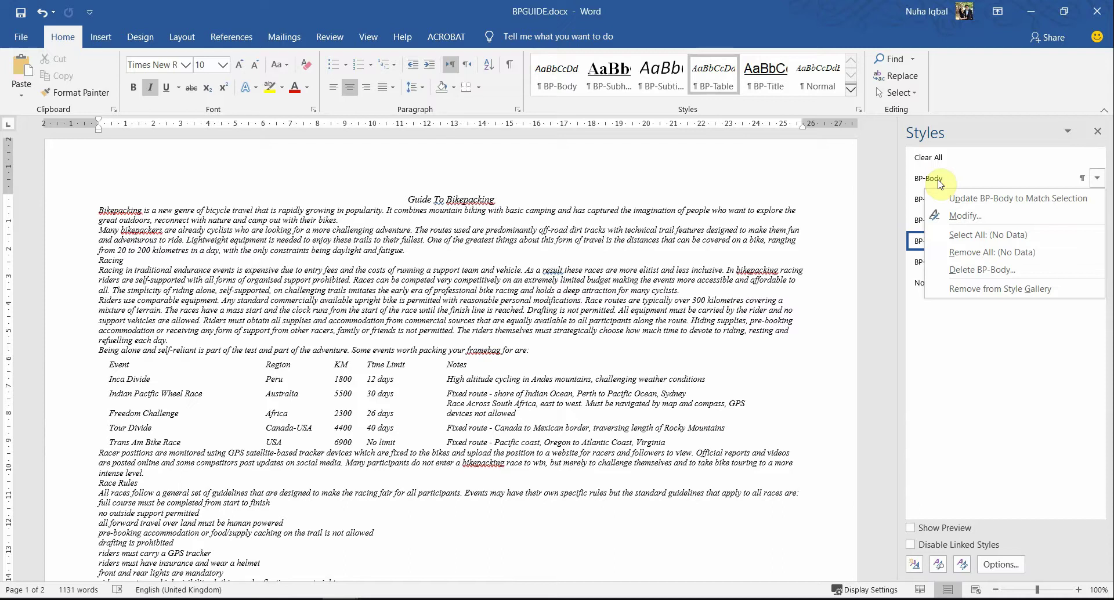
click(931, 179)
right_click(930, 183)
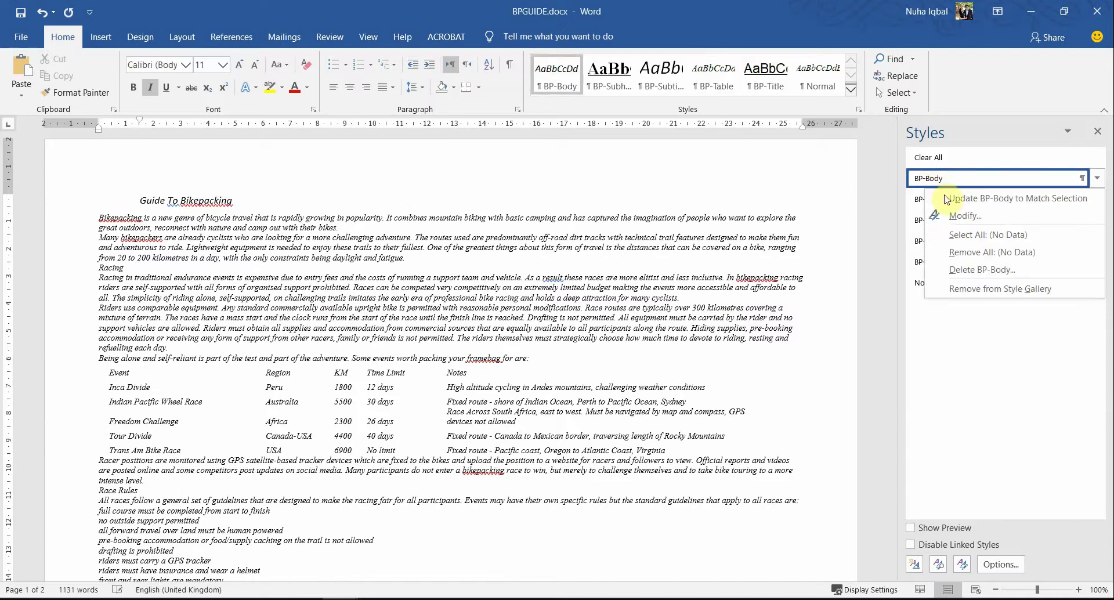
click(954, 219)
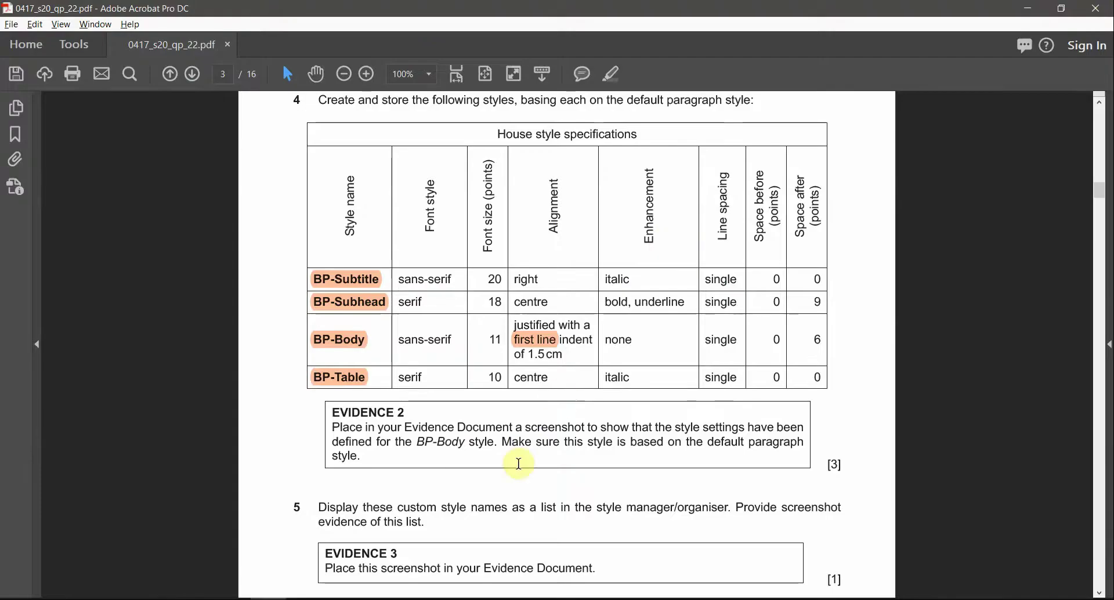
Step: Highlight the words 'default paragraph' in the exam PDF's Evidence 2 instruction
click(542, 442)
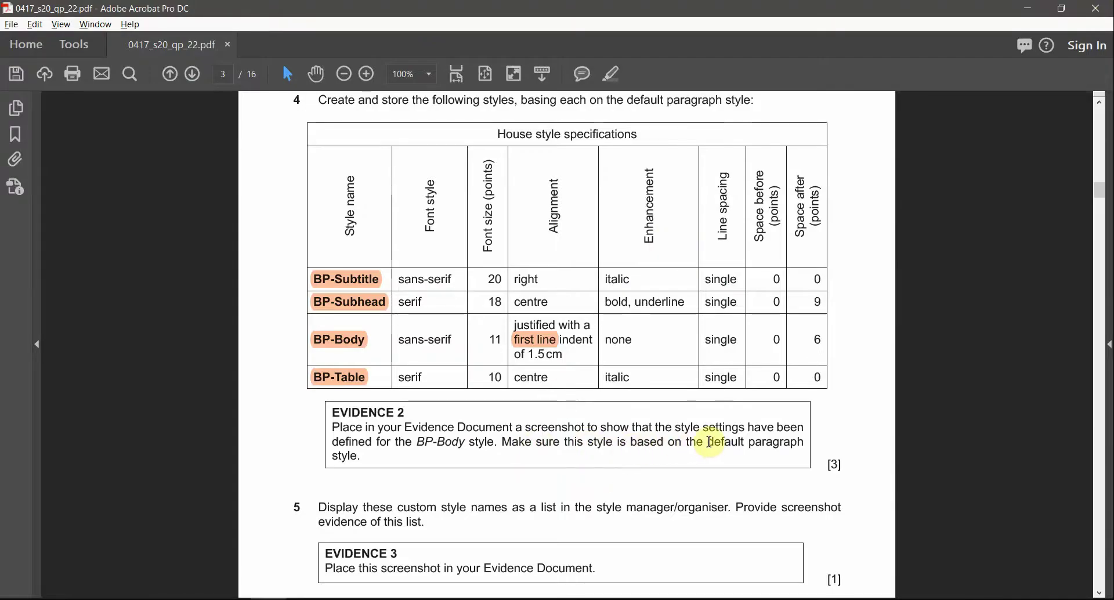
drag(709, 442, 805, 443)
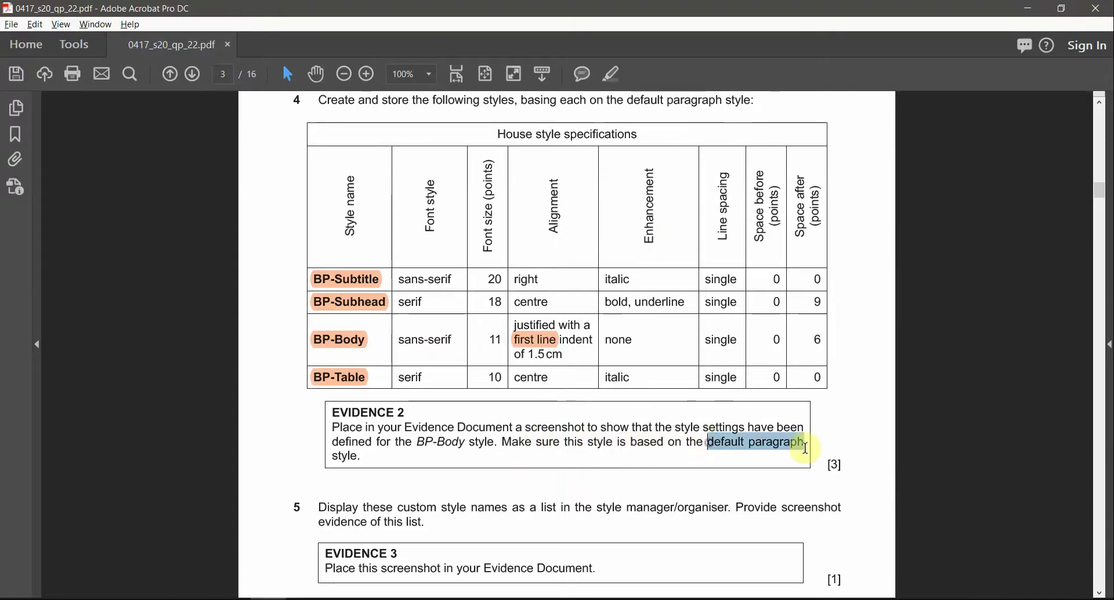
click(613, 76)
key(alt+Tab)
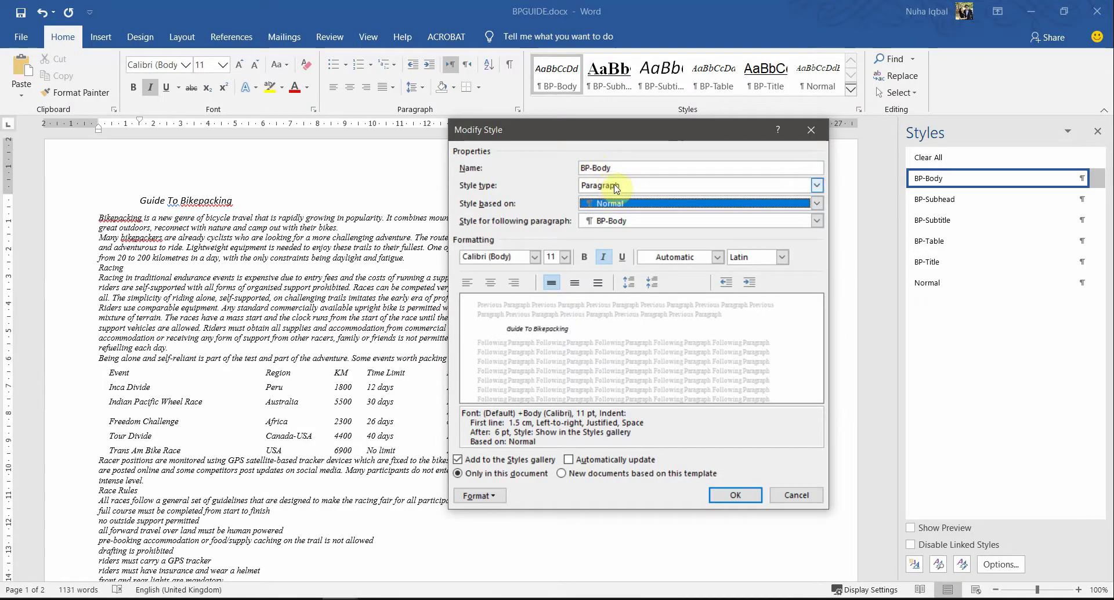
Step: Keep BP-Body as a Paragraph style and compare it with the exam's alignment requirement
click(617, 185)
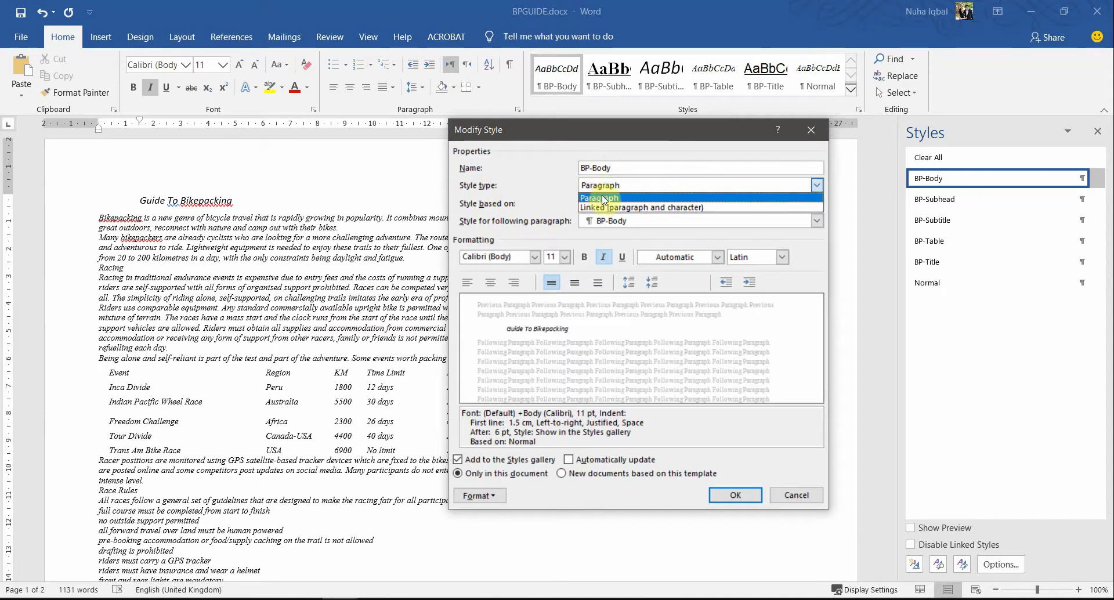
click(603, 198)
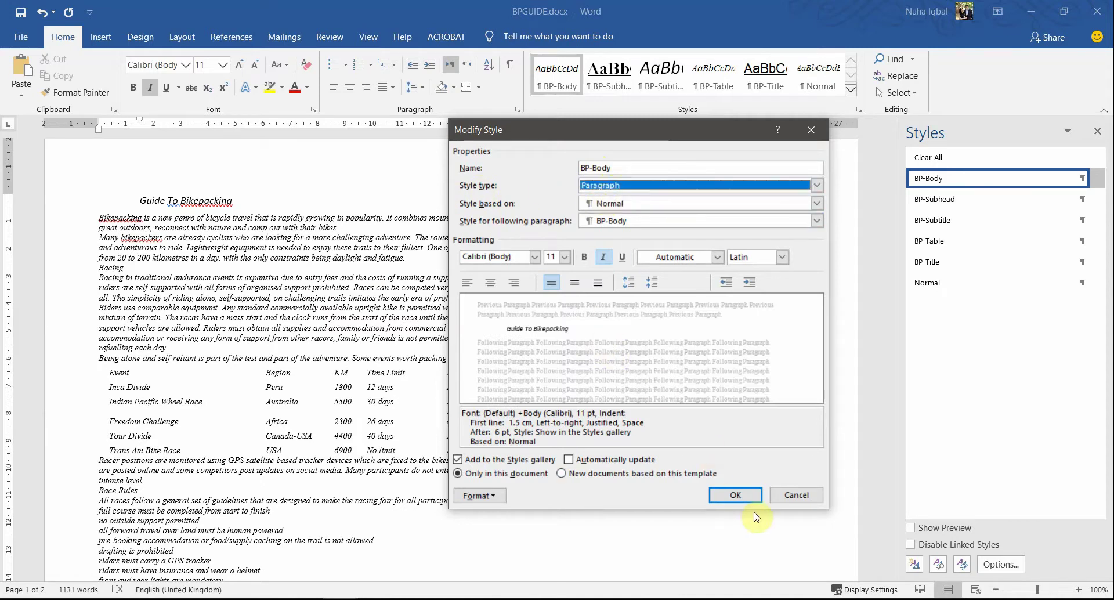
key(alt+Tab)
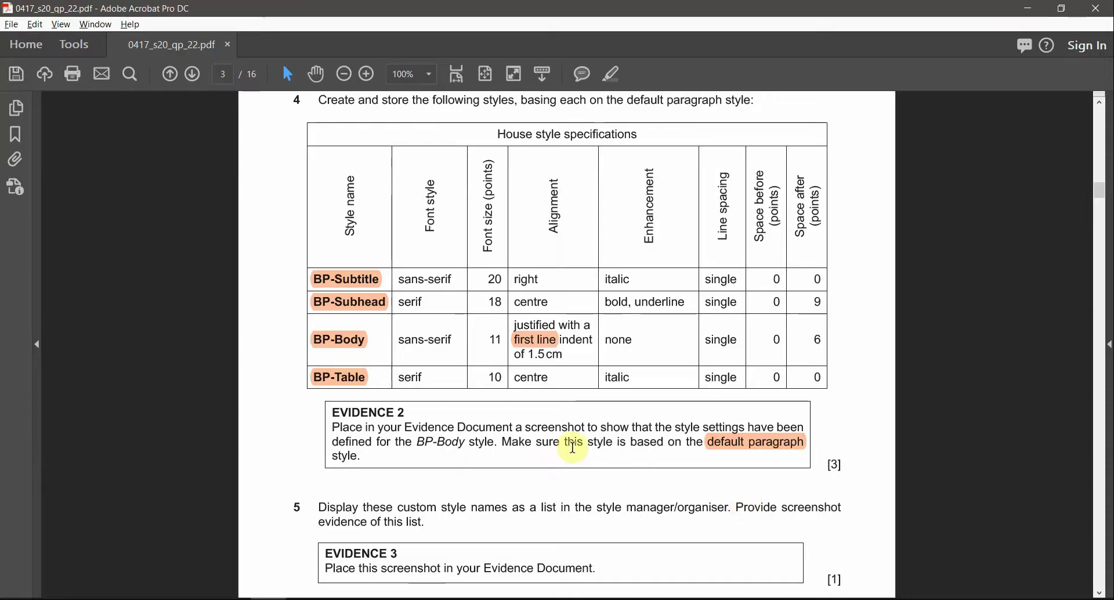
key(alt+Tab)
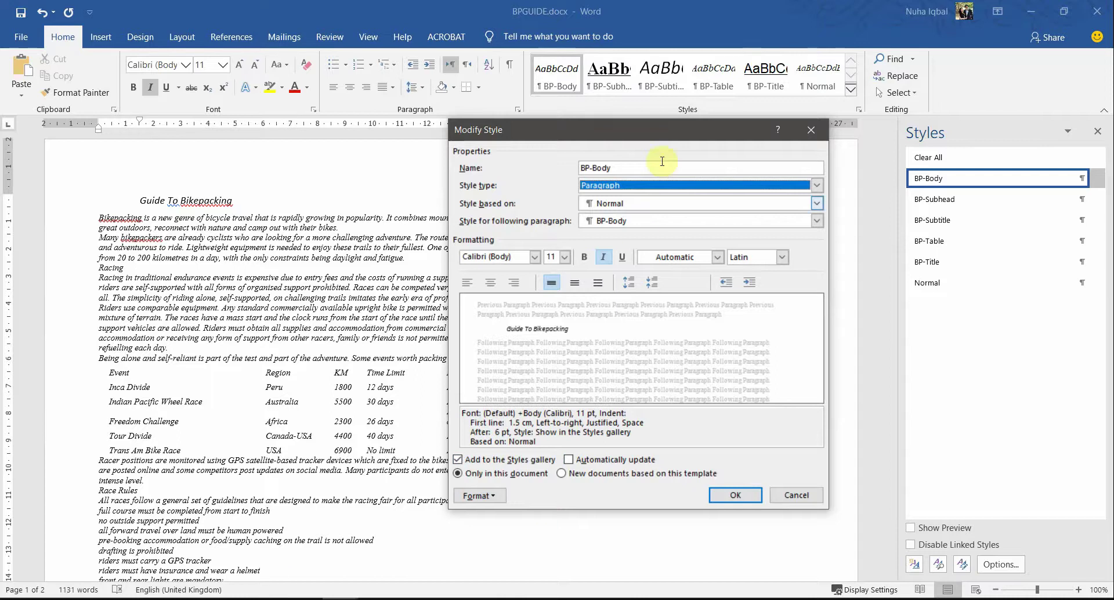
drag(656, 138, 295, 147)
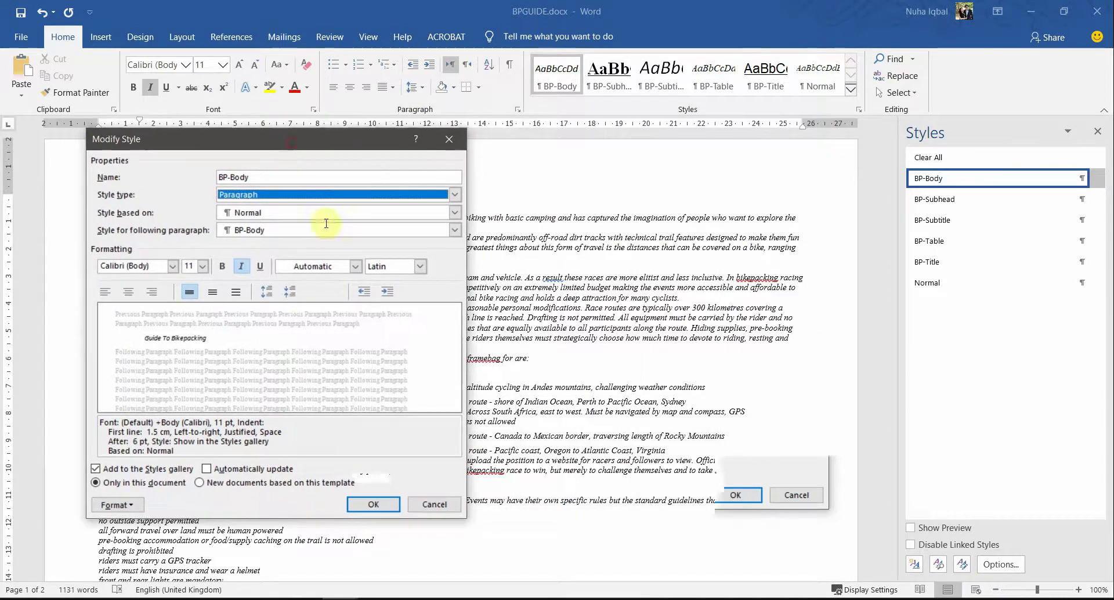
key(alt+Tab)
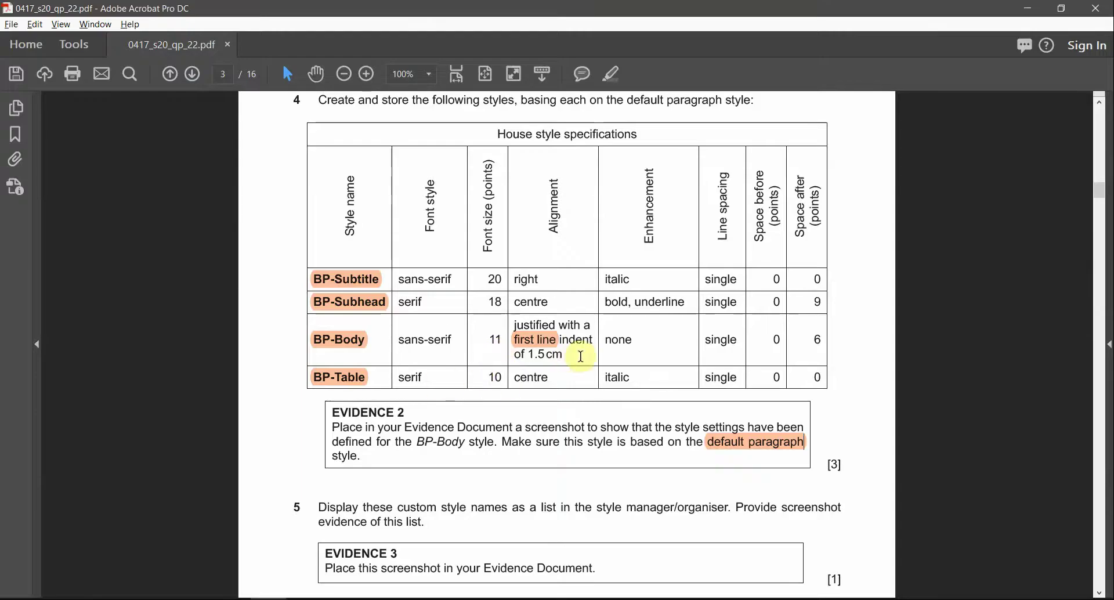
drag(579, 353, 510, 324)
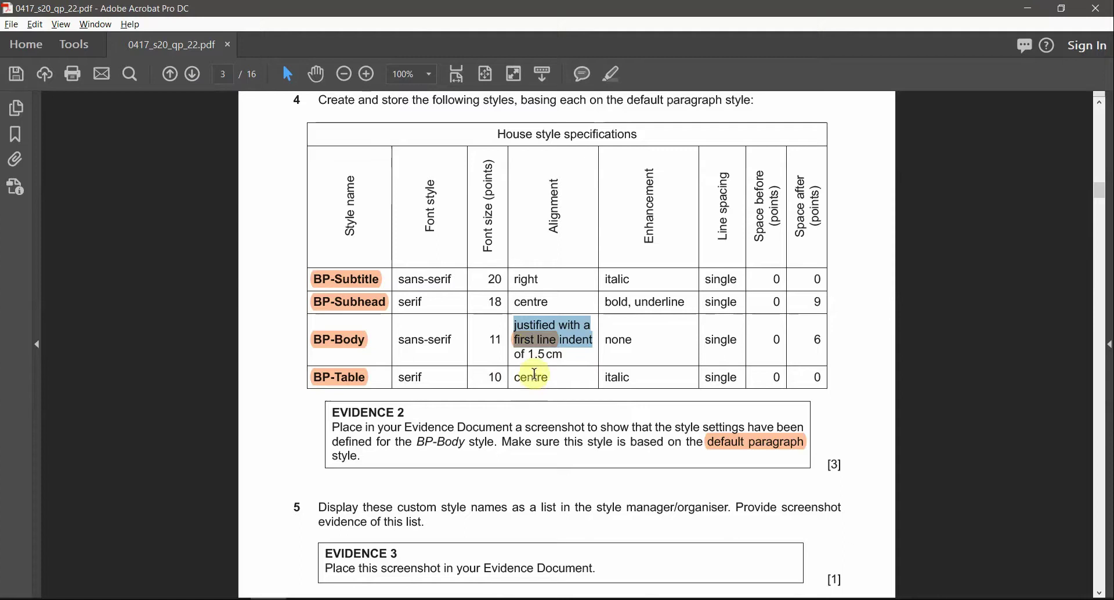
click(552, 354)
key(alt+Tab)
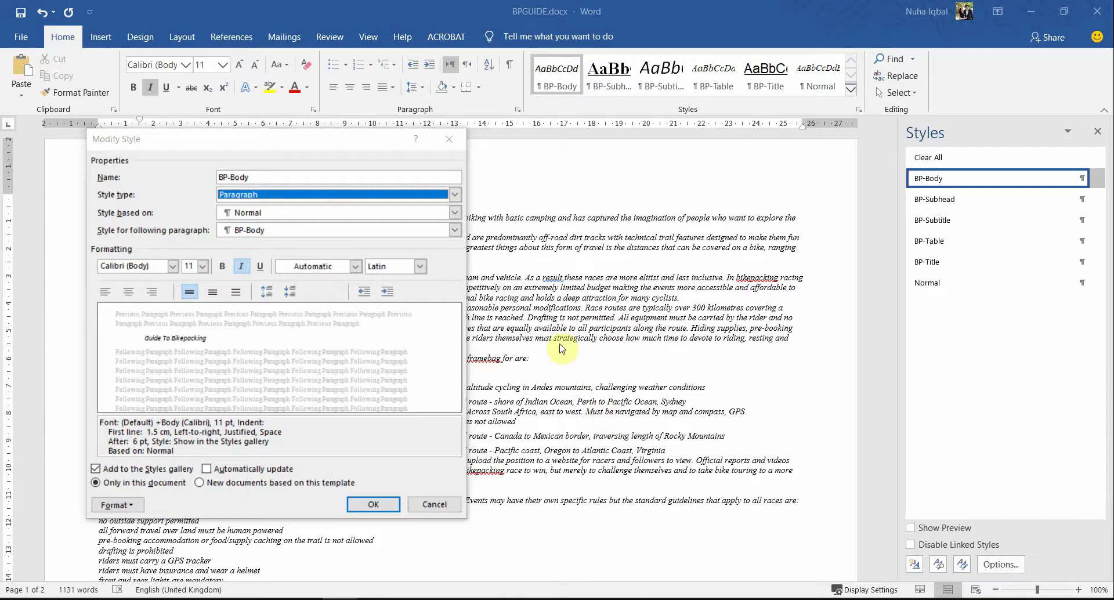
click(118, 504)
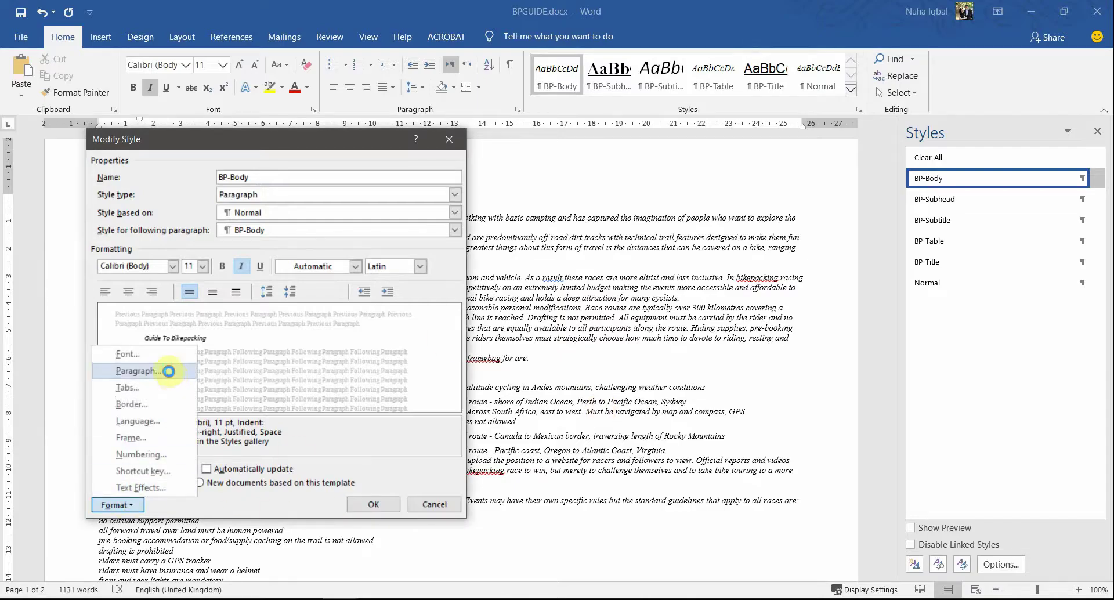
Step: Review BP-Body's Justified, 1.5 cm first-line, 6 pt after settings and close both dialogs unchanged
click(138, 370)
drag(551, 87, 602, 146)
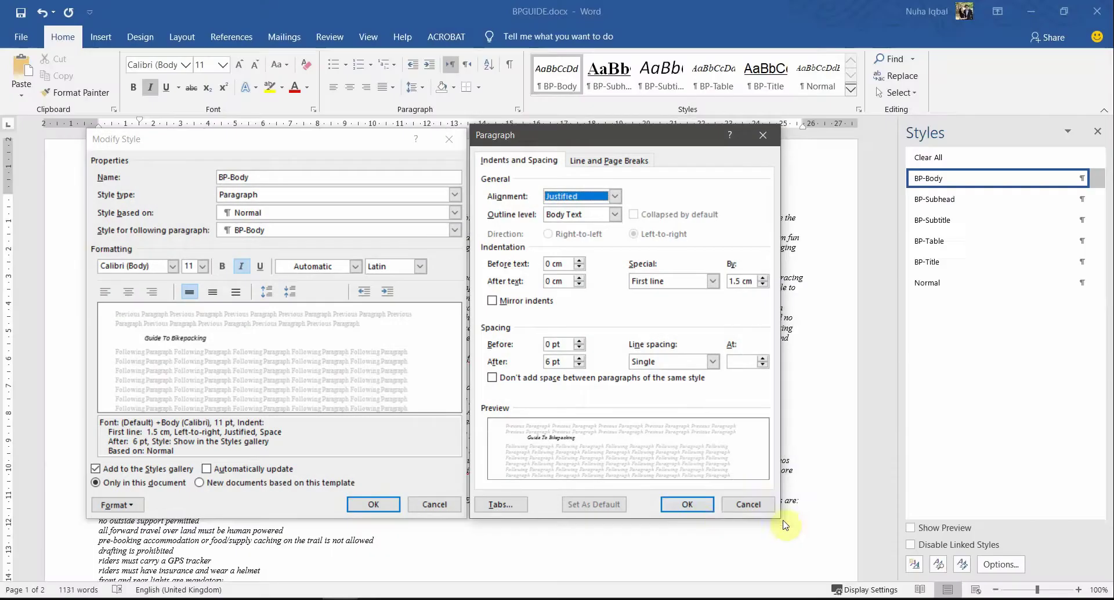
click(687, 504)
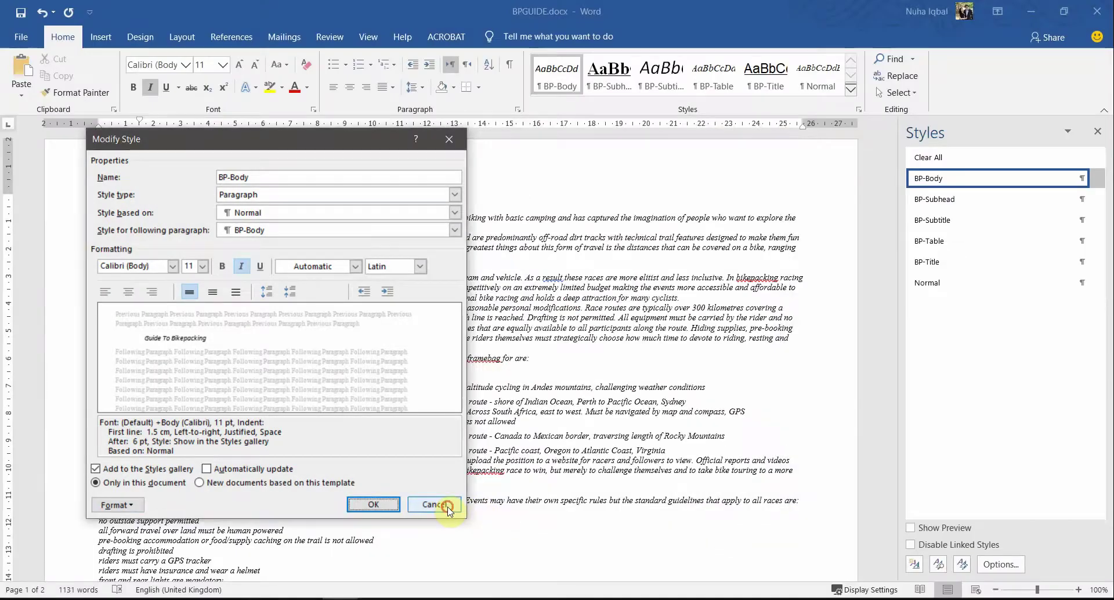
click(435, 504)
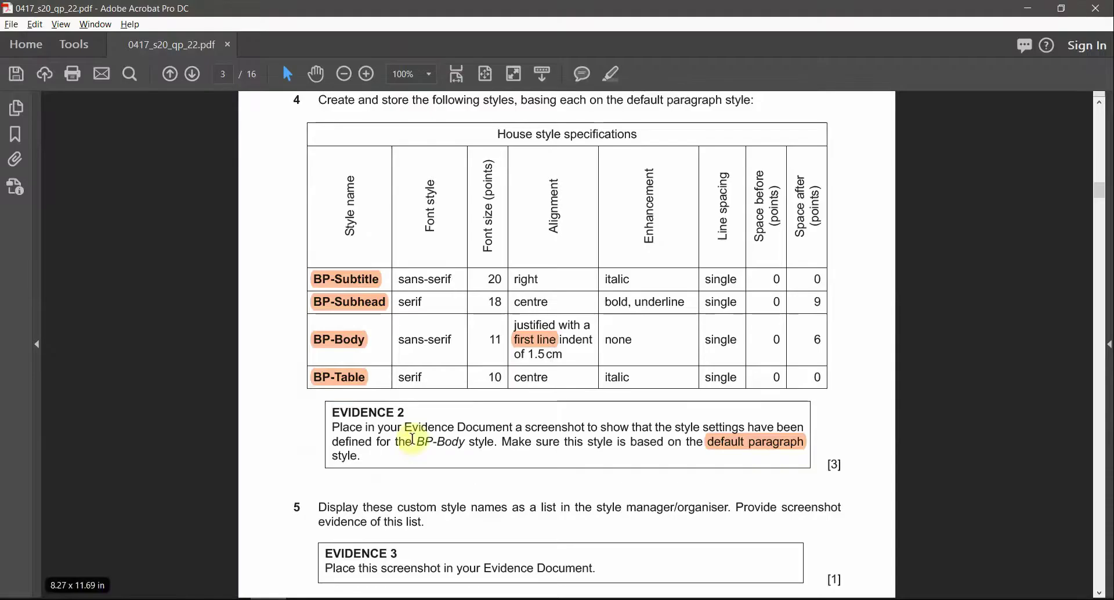
drag(404, 413, 332, 413)
Step: Highlight the EVIDENCE 2 heading, then paste the screenshot as a picture below Step 4
click(611, 74)
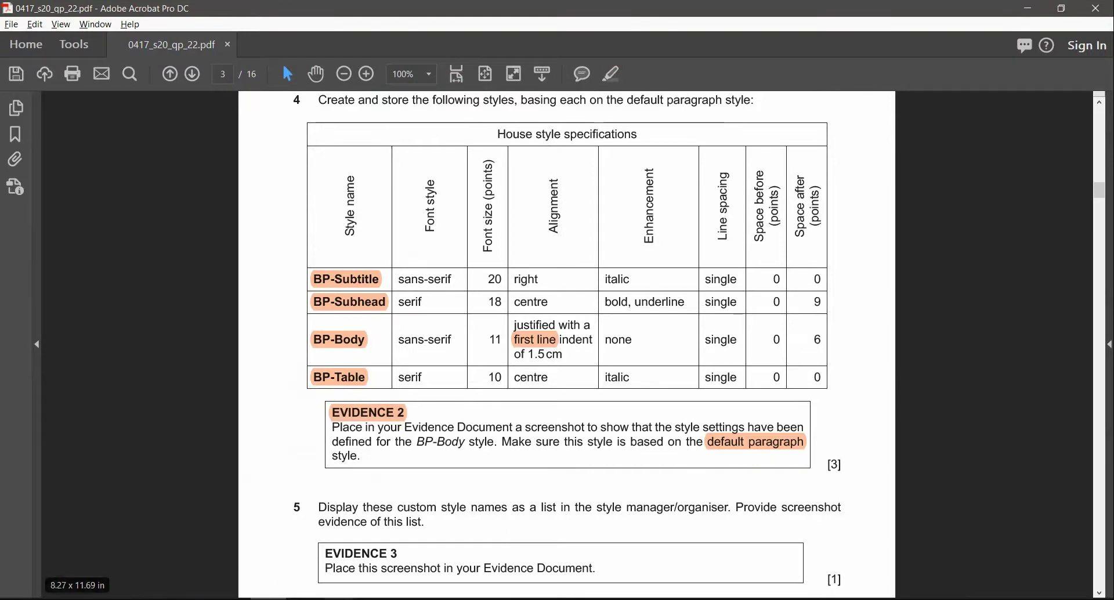
click(340, 599)
click(307, 551)
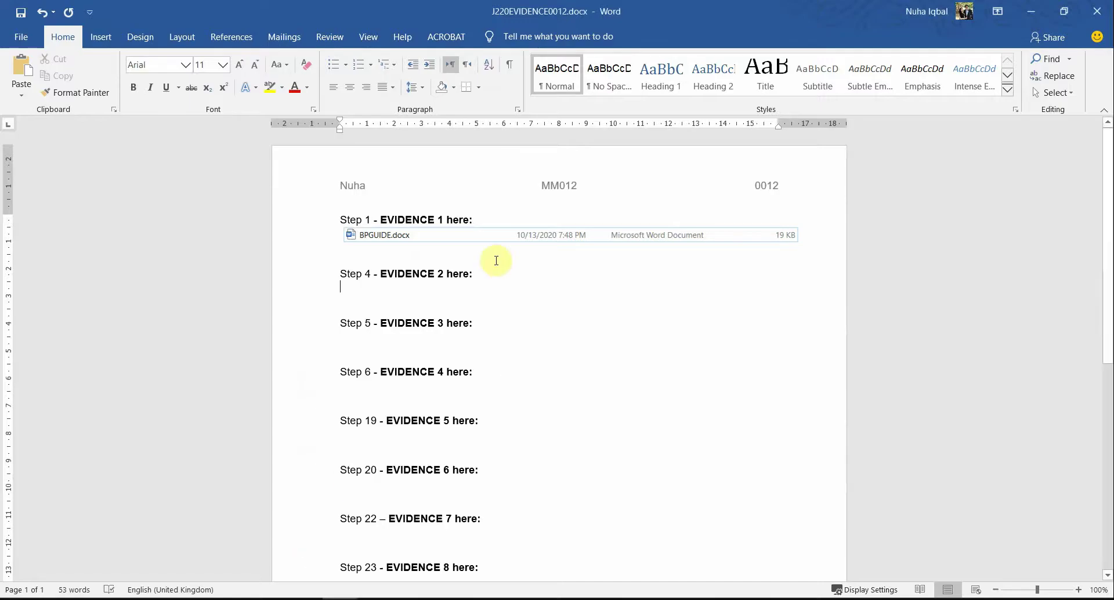
right_click(452, 285)
click(505, 350)
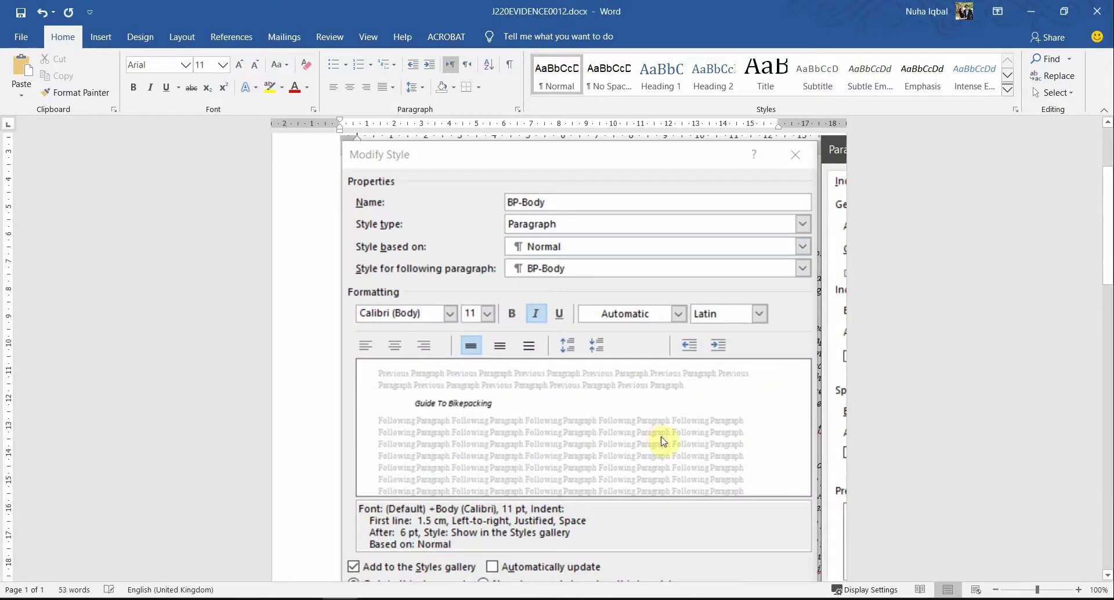
Step: Resize the pasted screenshot so both dialogs fit, then scroll the exam PDF to task 5
scroll(683, 455, down, 3)
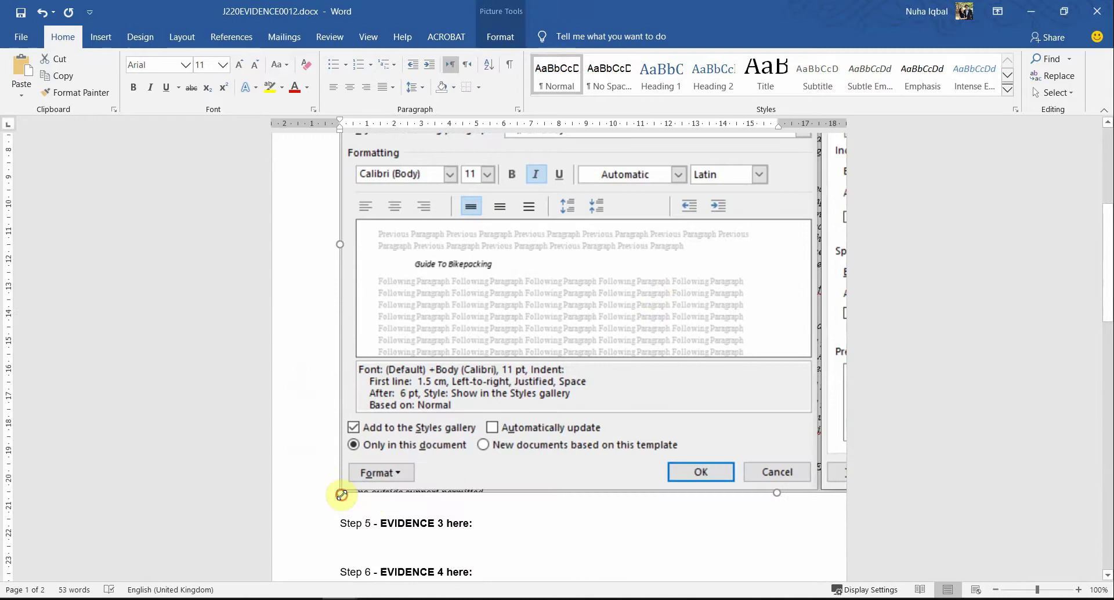
drag(341, 494, 597, 239)
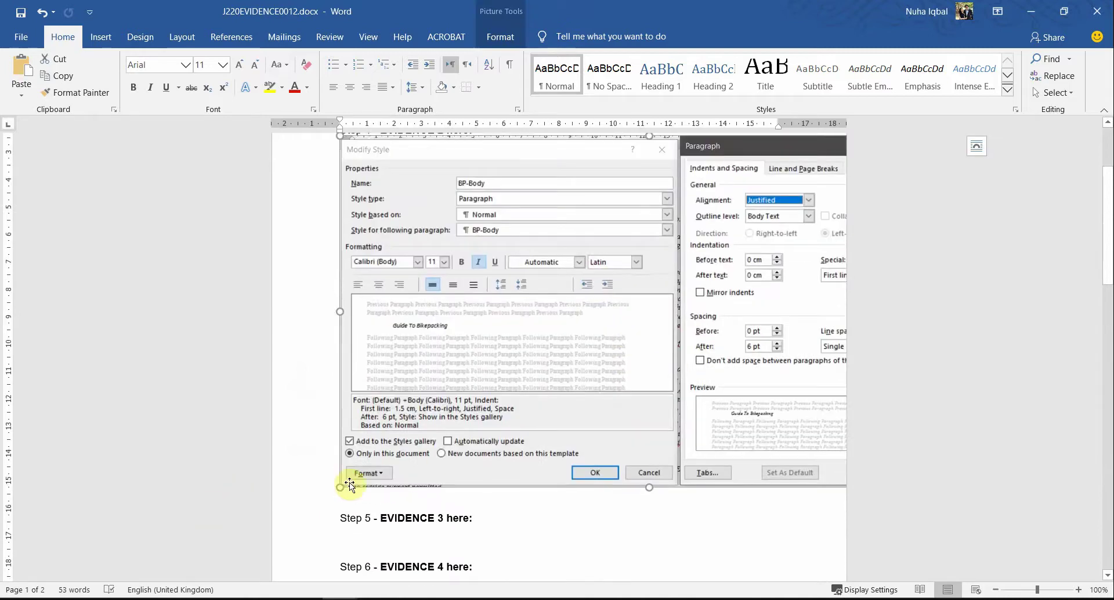
drag(341, 487, 557, 267)
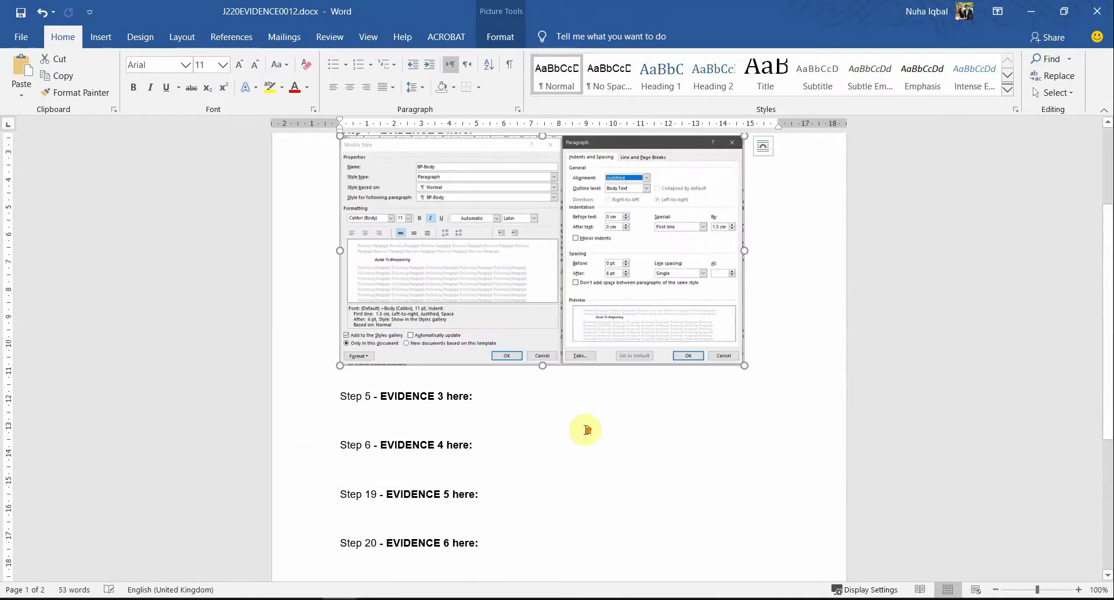
scroll(926, 465, up, 2)
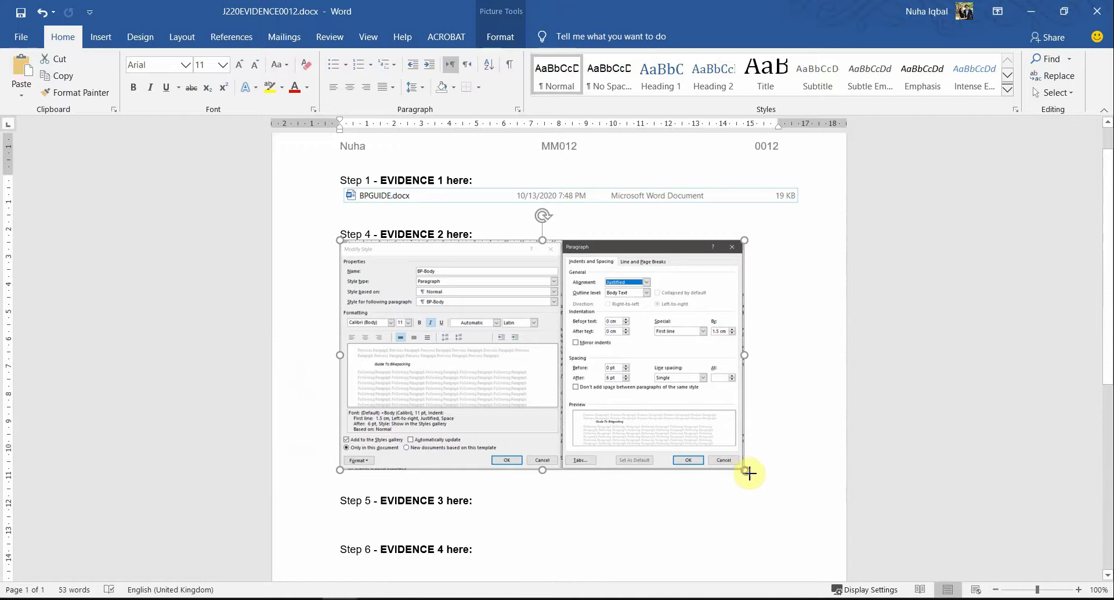
drag(748, 473, 786, 500)
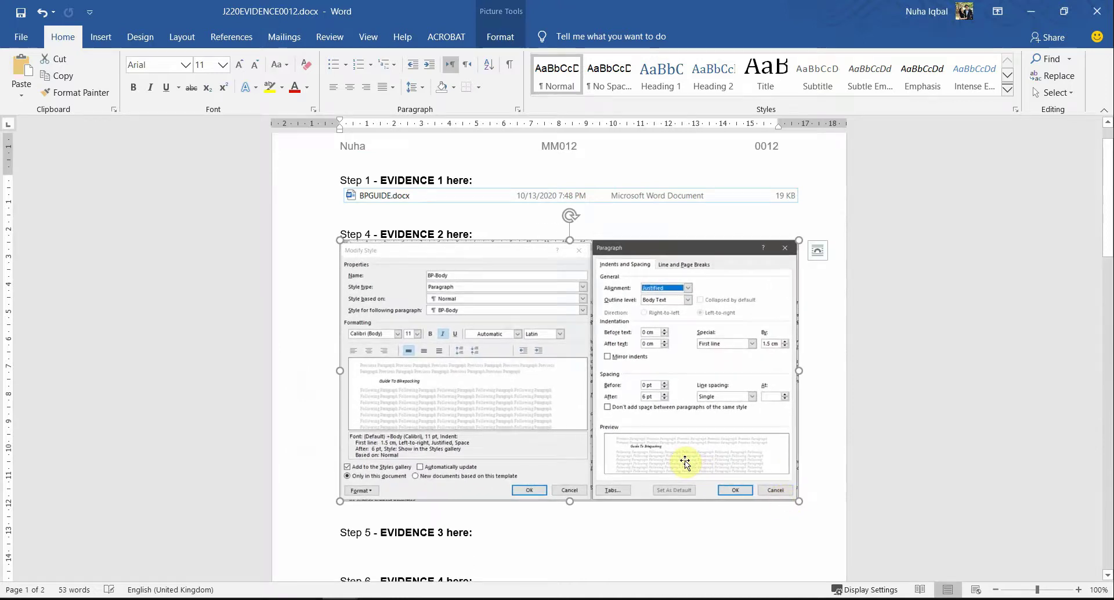
key(alt+Tab)
scroll(580, 514, down, 2)
scroll(571, 511, down, 1)
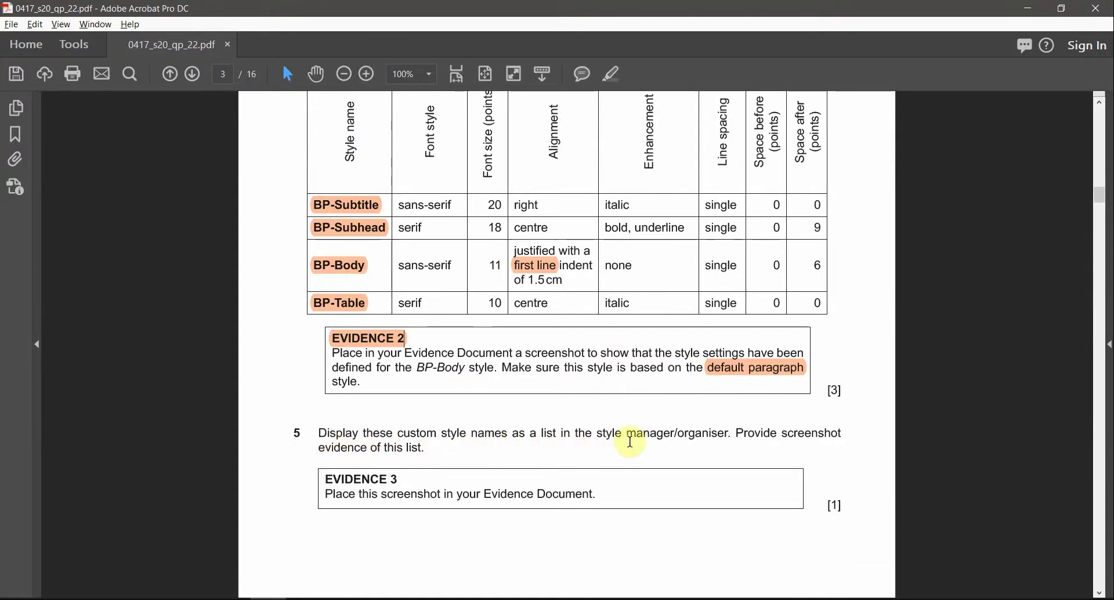
Step: Read question 5 on listing the custom style names in the PDF, then return to BPGUIDE
drag(729, 433, 629, 435)
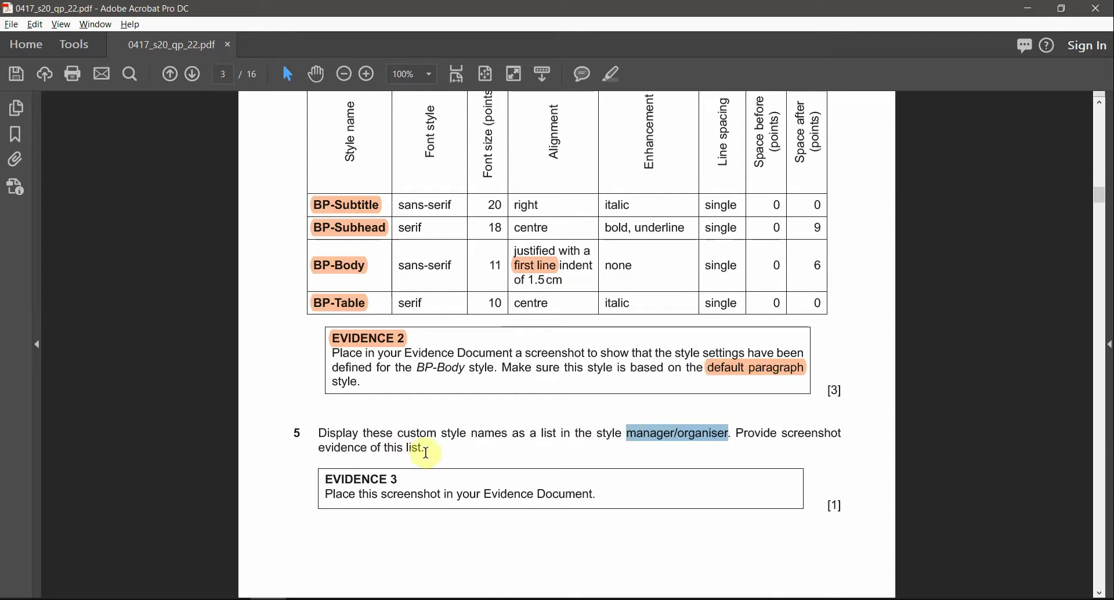
drag(426, 451, 320, 432)
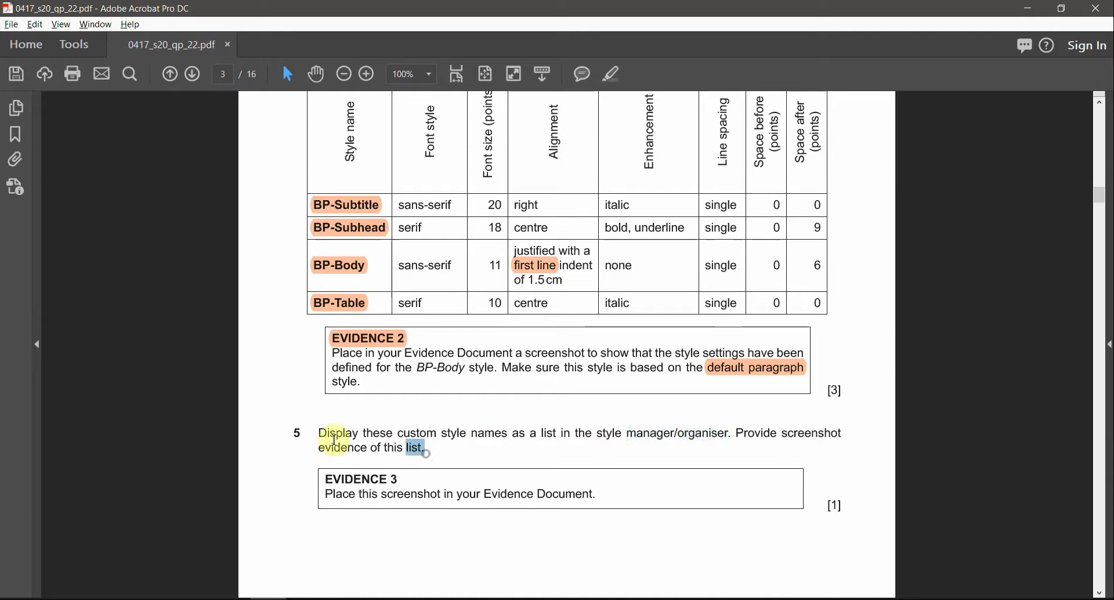
click(422, 500)
scroll(462, 497, down, 2)
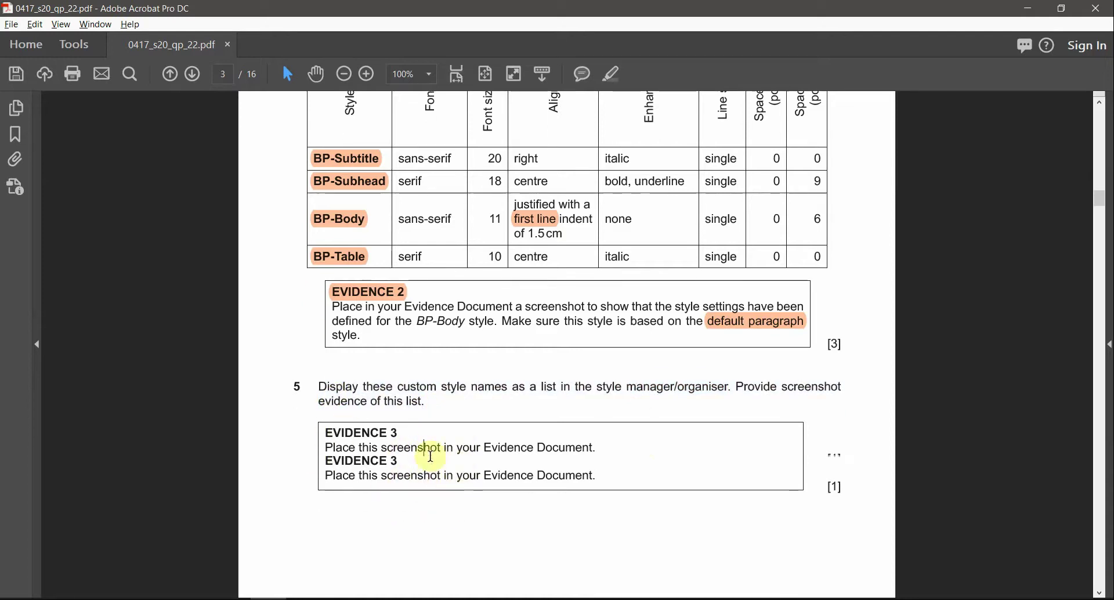
click(417, 560)
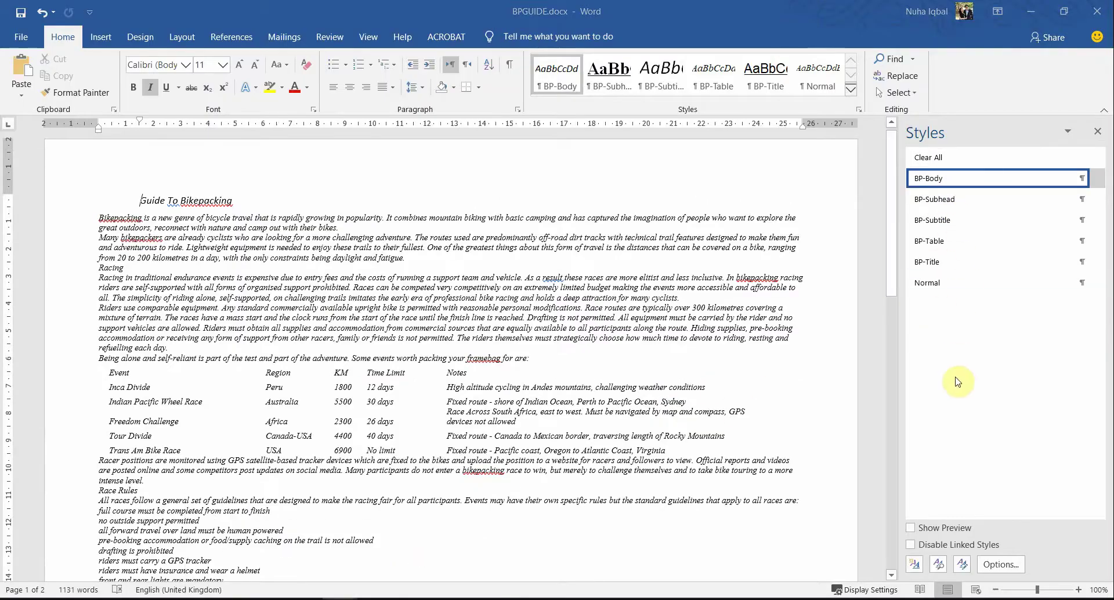
Step: Apply the Normal style to the Guide To Bikepacking title in BPGUIDE
key(alt+Tab)
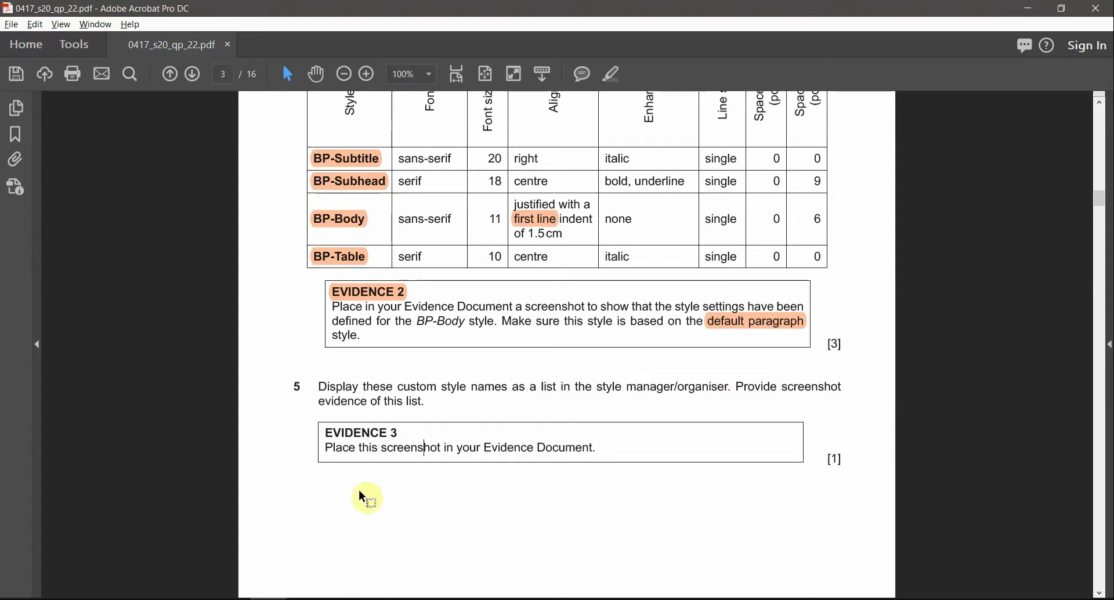
click(304, 598)
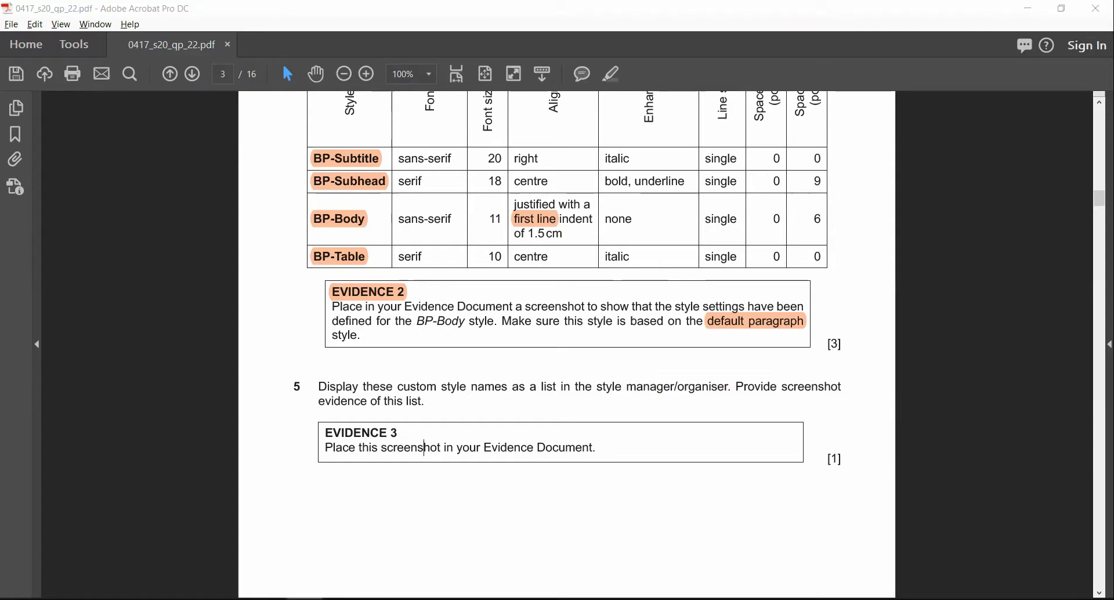
click(384, 554)
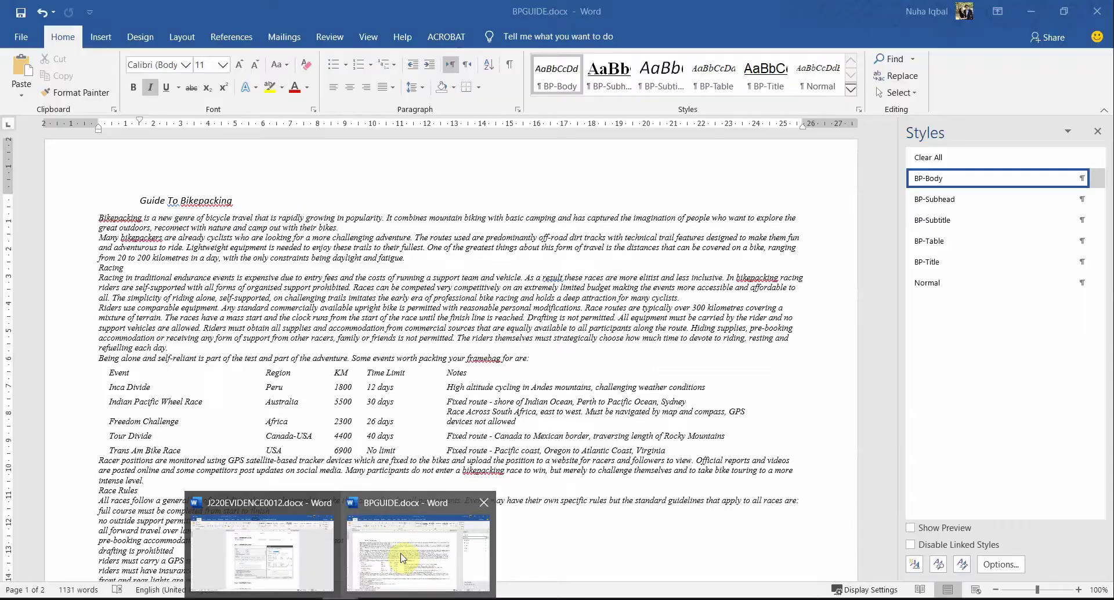
click(946, 283)
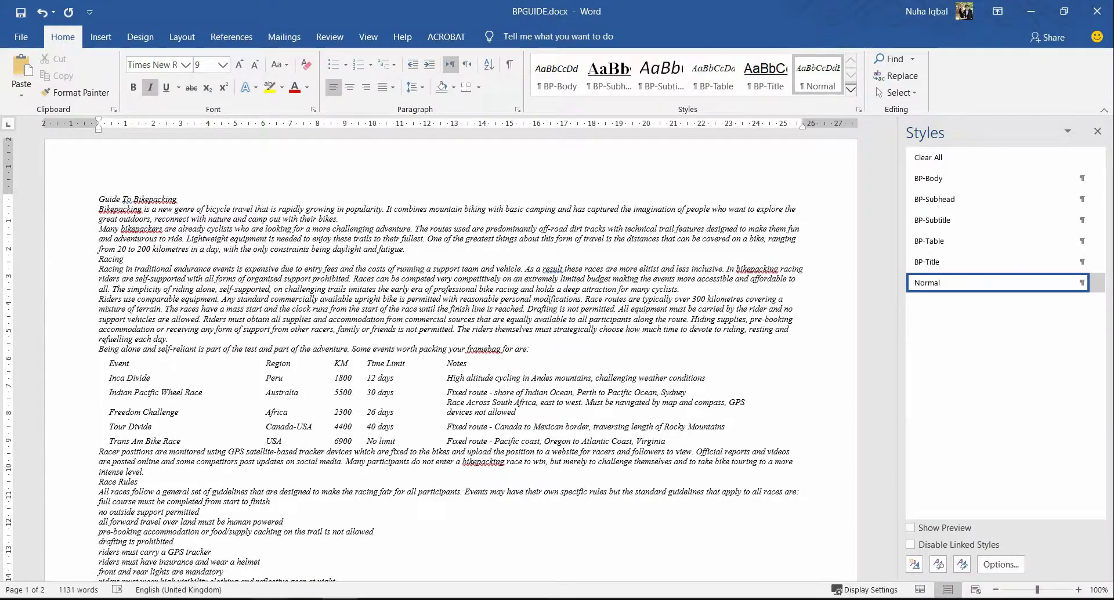
Step: Highlight the EVIDENCE 3 line in the exam PDF
key(alt+Tab)
triple_click(364, 432)
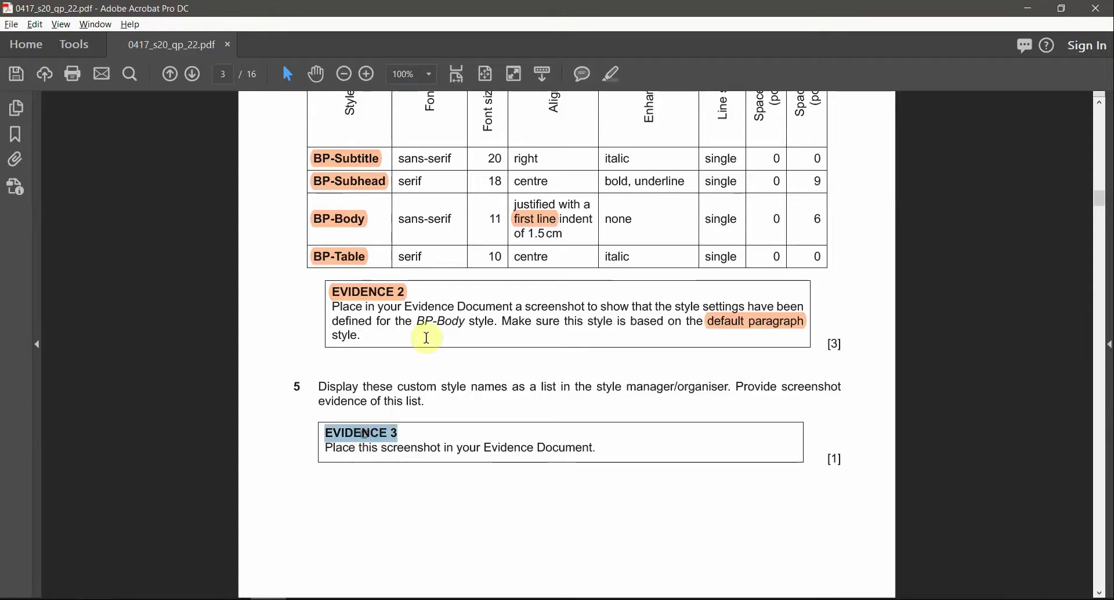
click(619, 78)
Step: Paste the style list screenshot below Step 5 in the evidence document and shrink it
mouse_move(358, 594)
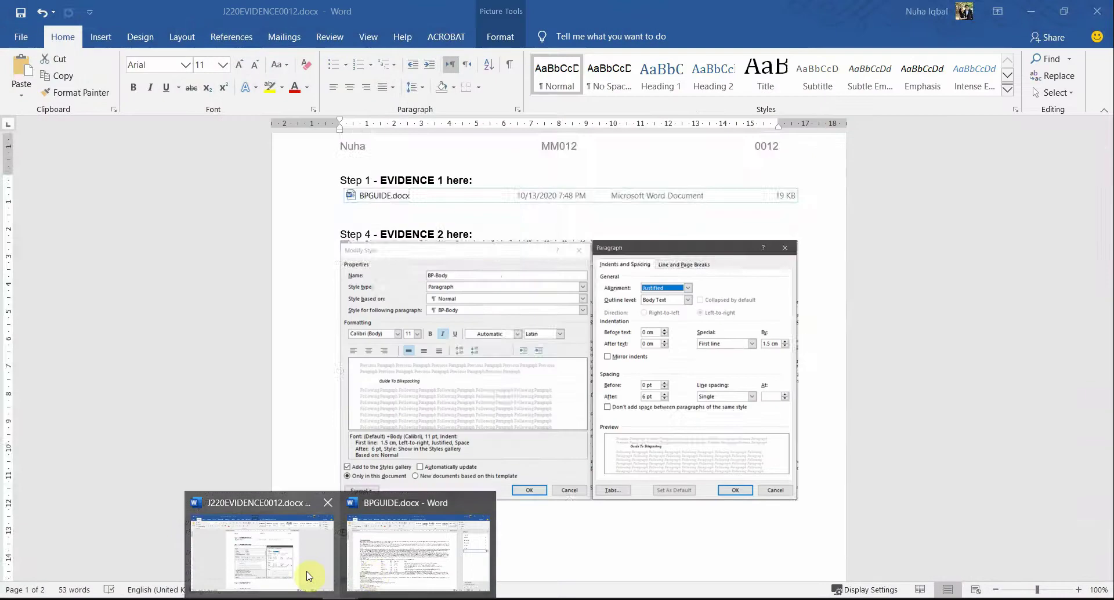
click(306, 566)
scroll(433, 475, down, 3)
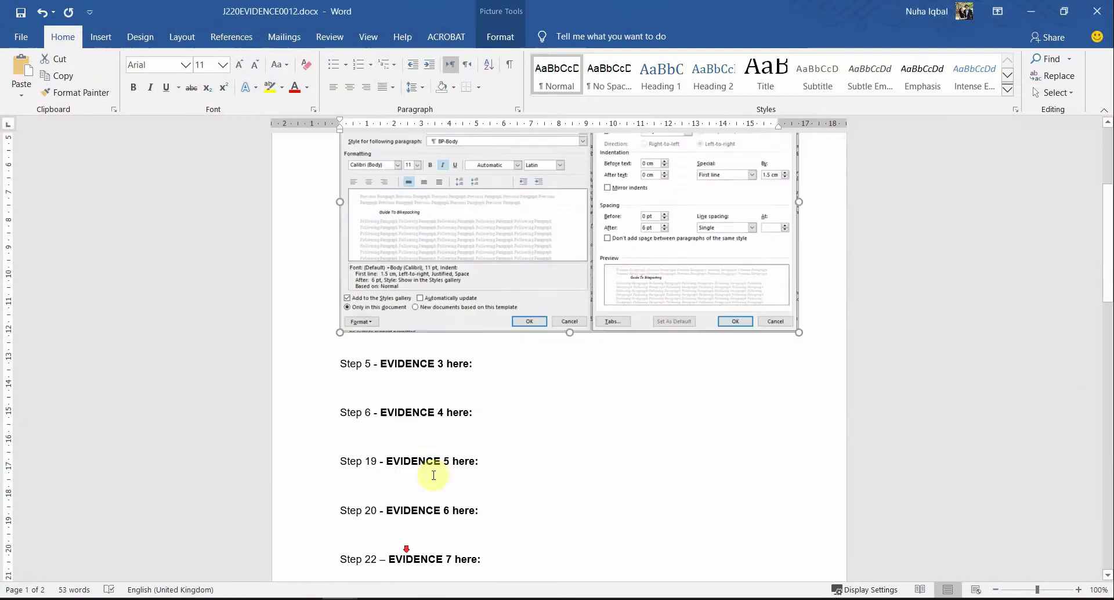
click(443, 366)
key(ctrl+v)
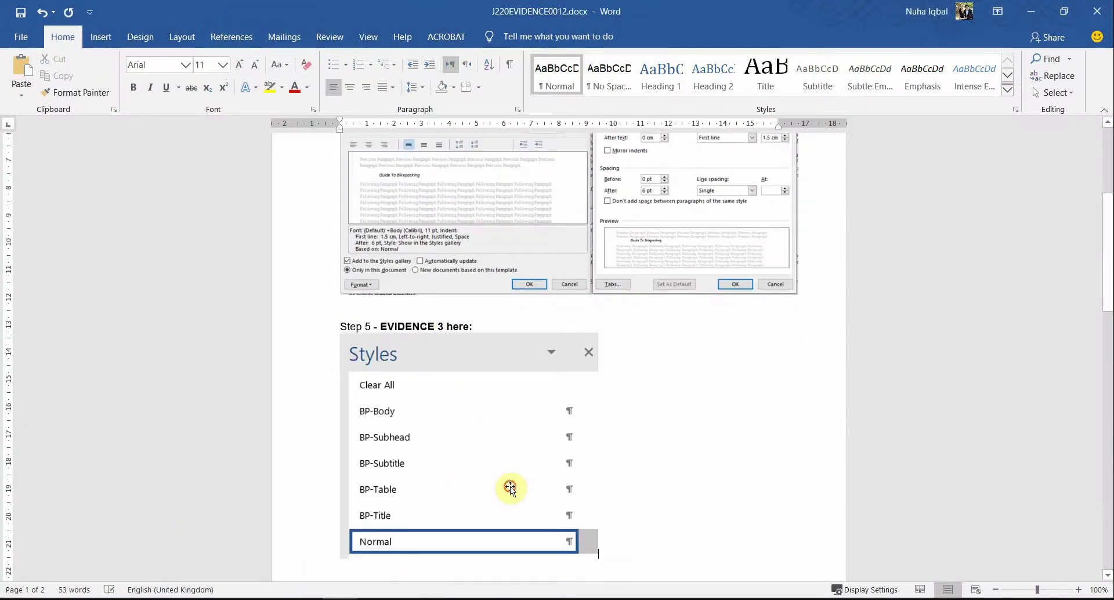
drag(599, 557, 542, 497)
click(482, 551)
scroll(481, 554, down, 3)
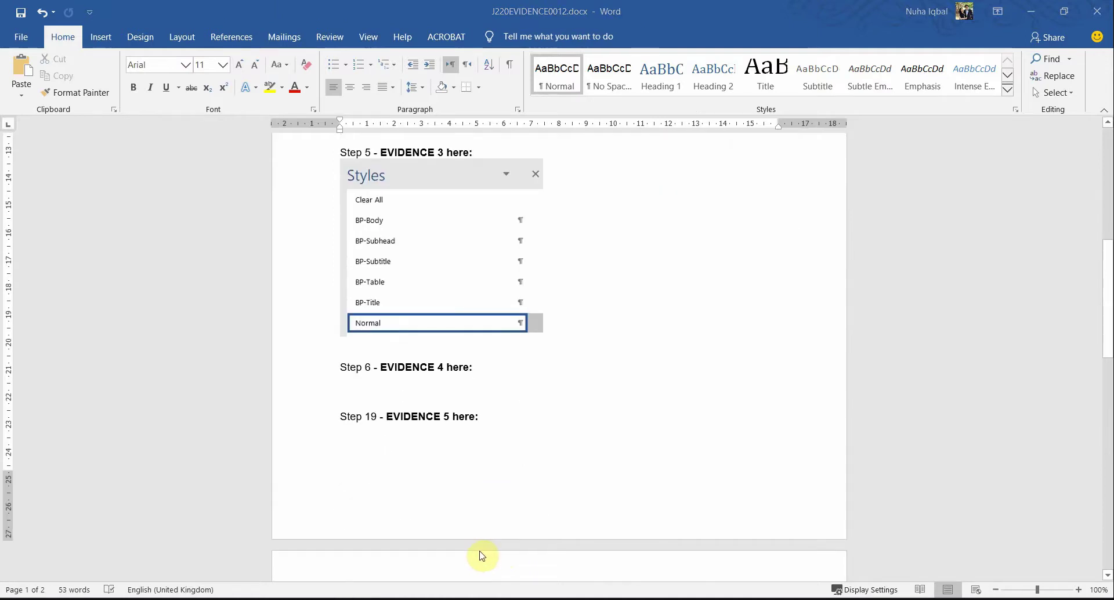
key(alt+Tab)
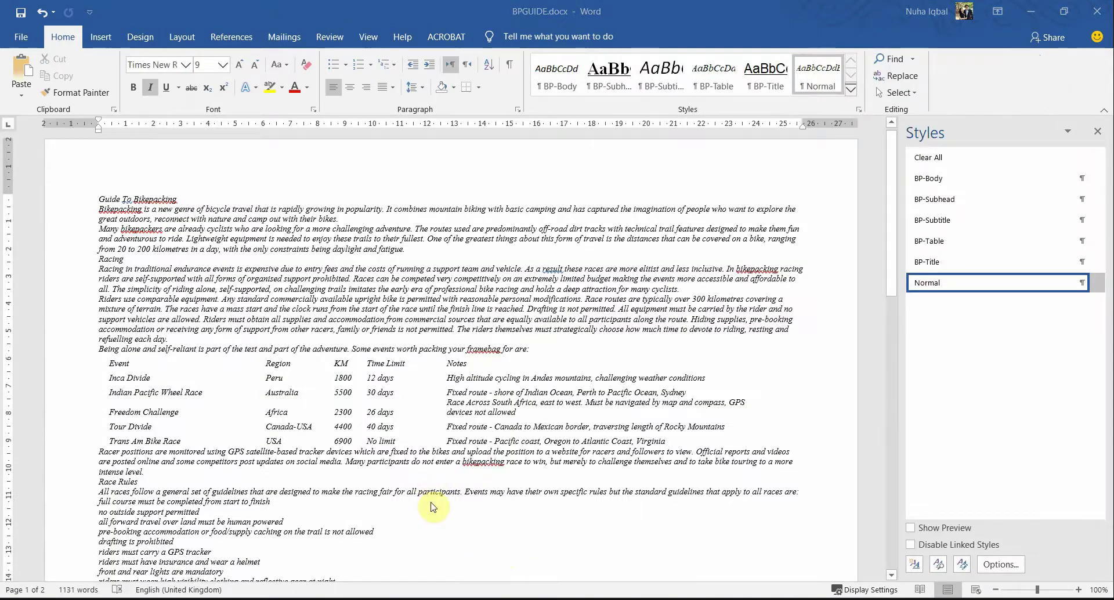
Step: Highlight 'BP-Title' and 'title text' in question 6 of the exam PDF
key(alt+Tab)
scroll(340, 512, down, 5)
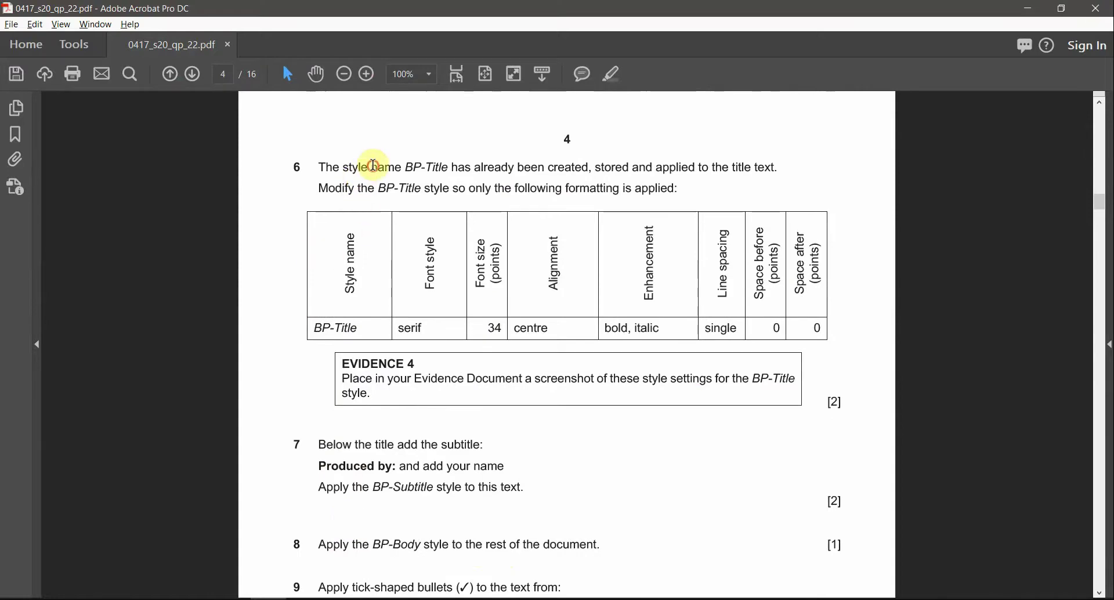
drag(404, 168, 431, 169)
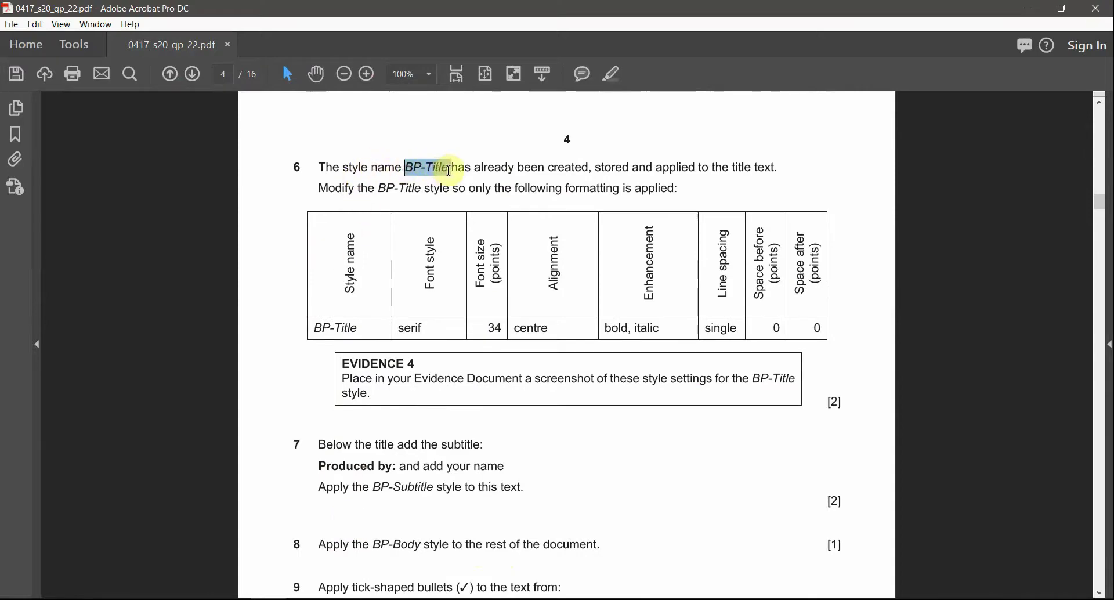
click(613, 76)
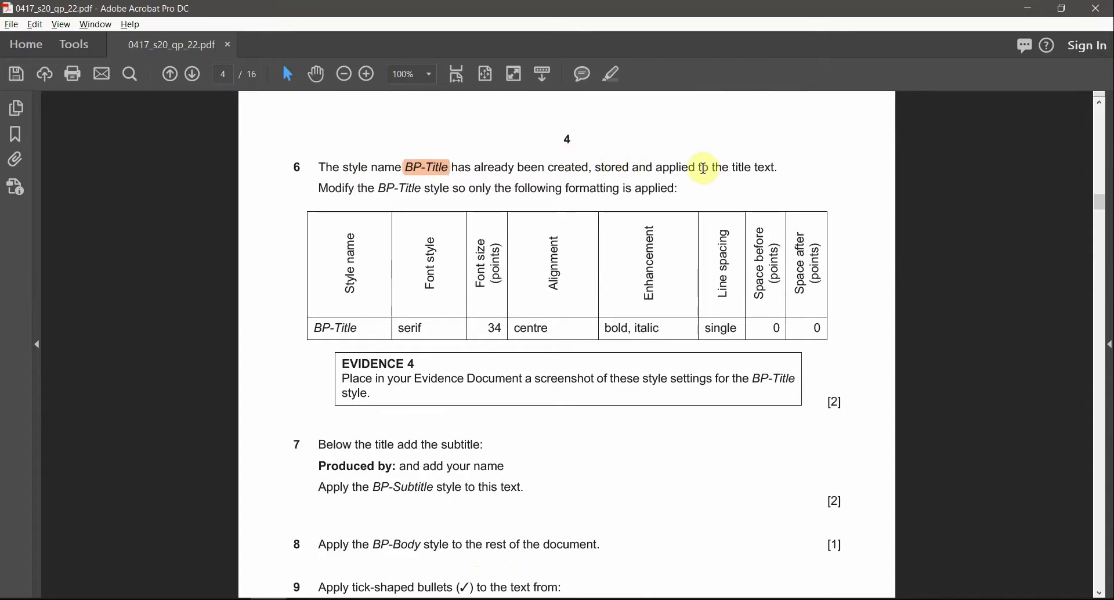
drag(777, 168, 730, 167)
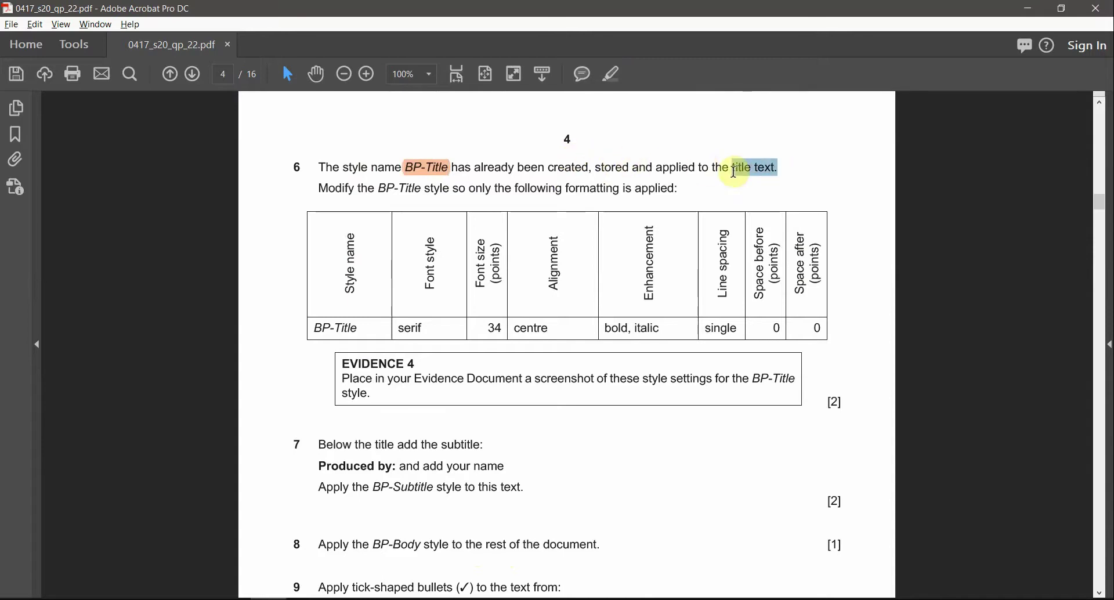
click(614, 74)
key(alt+Tab)
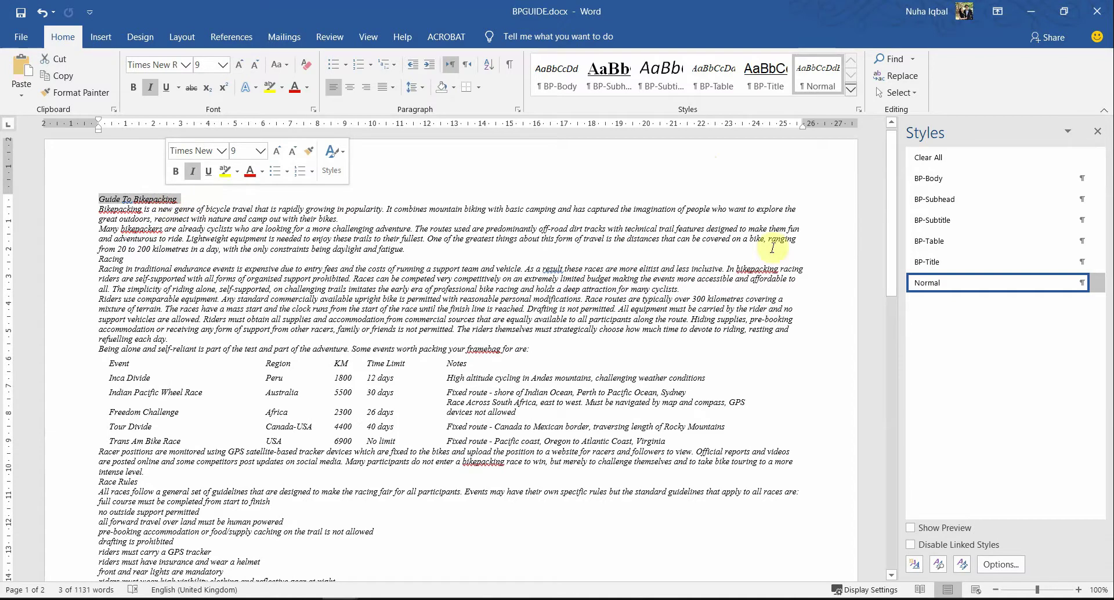
Step: Apply BP-Title to the Guide To Bikepacking title, giving Arial 14 pt, underlined, right-aligned
click(928, 261)
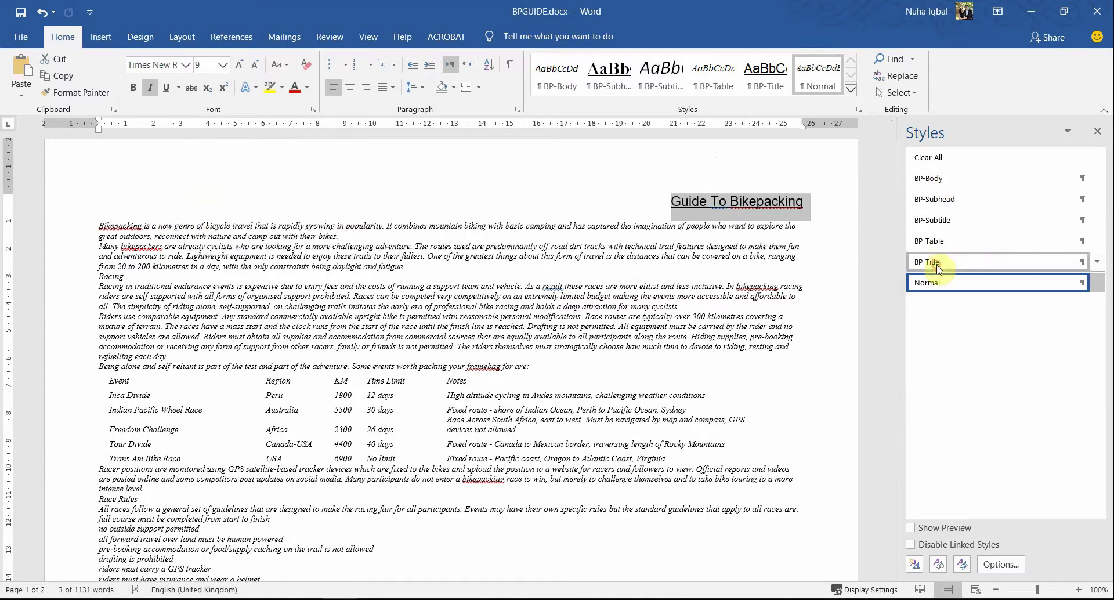
click(632, 215)
click(662, 198)
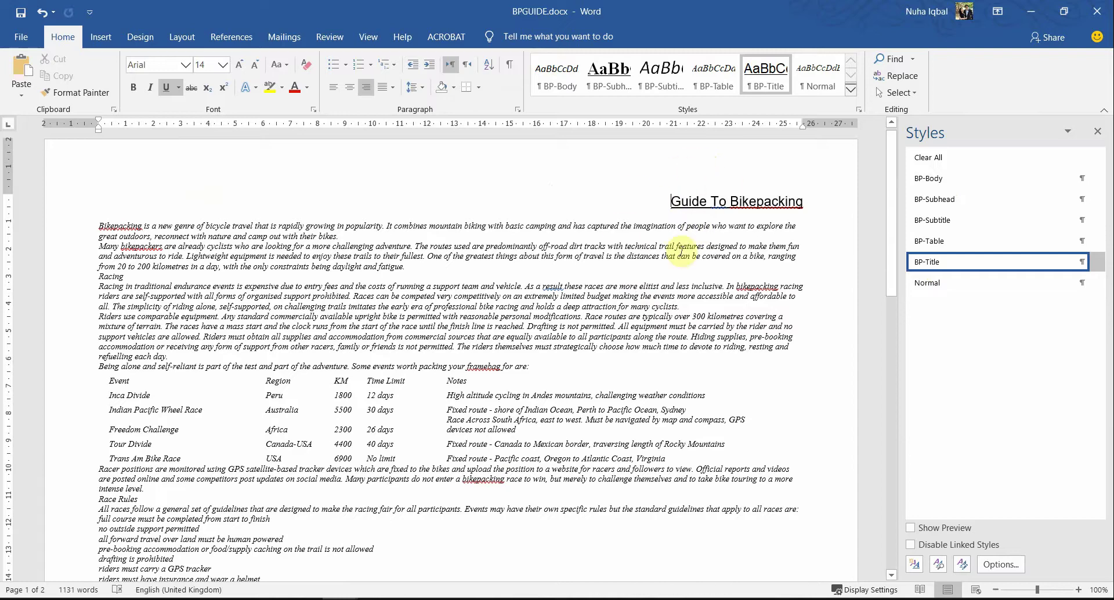
Step: Review the BP-Title modify instruction and its formatting row in the exam paper
key(alt+Tab)
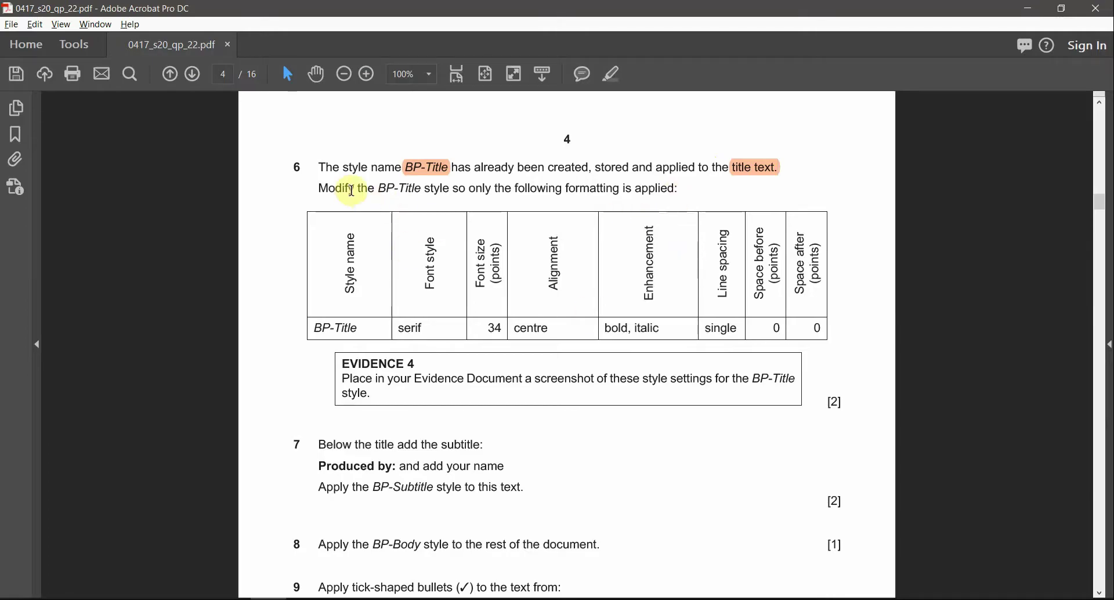
drag(378, 187, 421, 187)
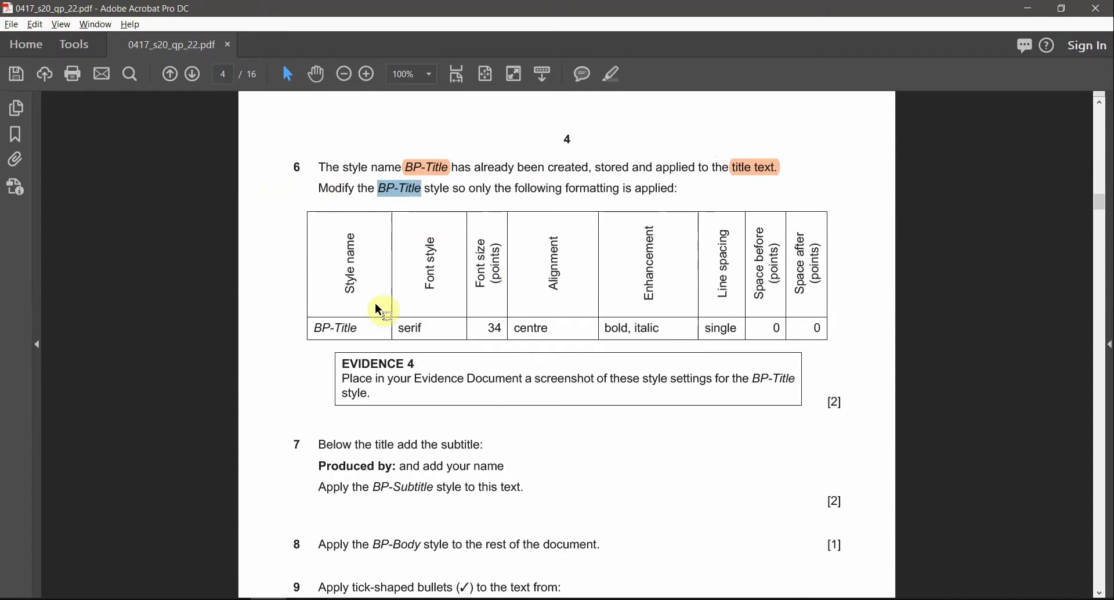
drag(314, 329, 795, 338)
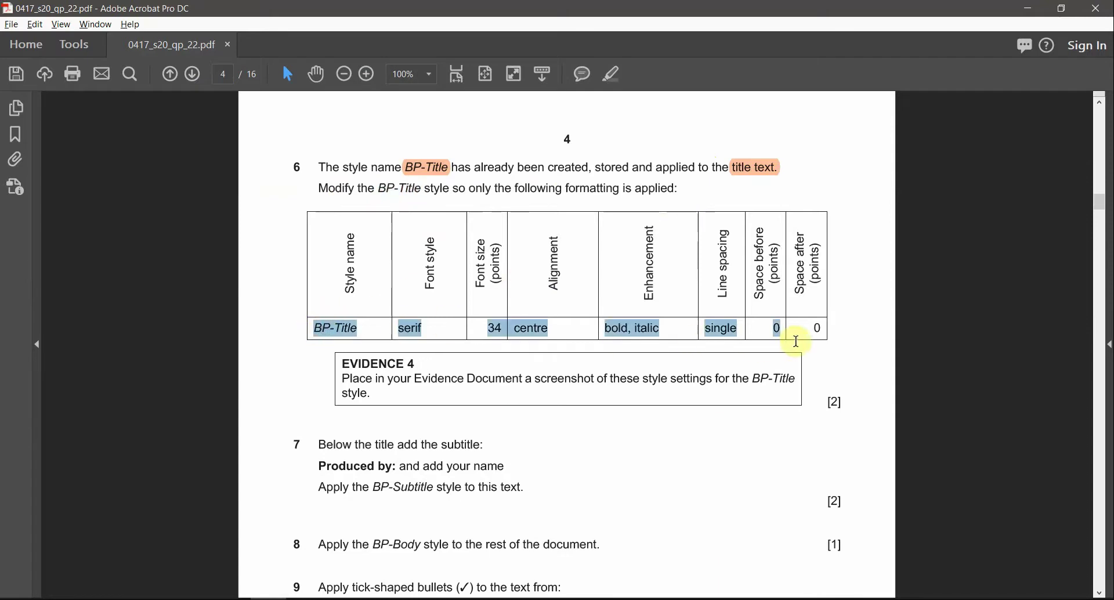
click(645, 327)
key(alt+Tab)
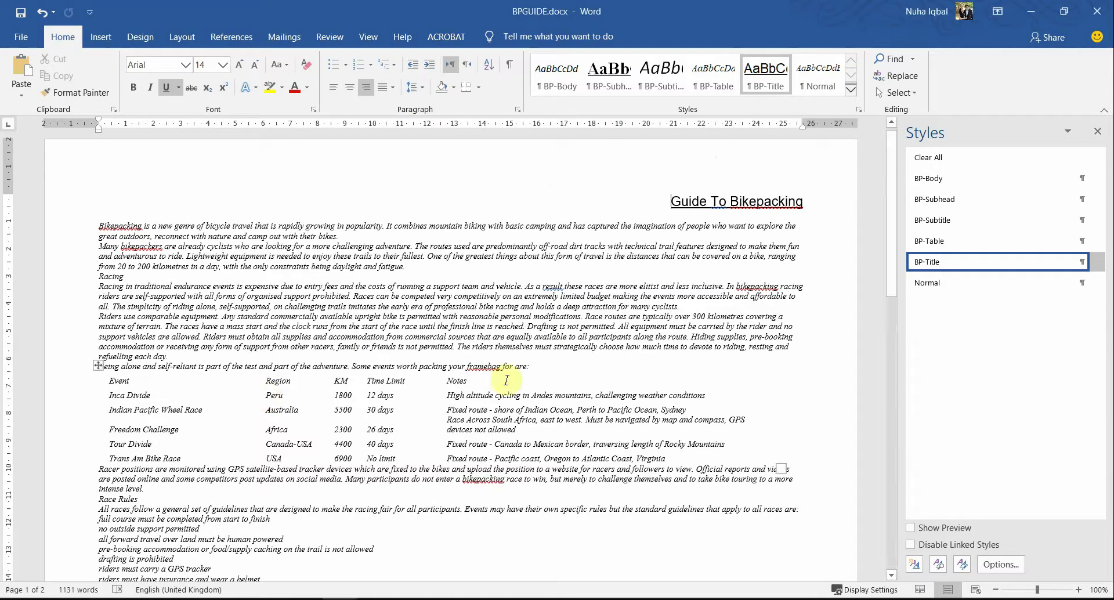
Step: Open Modify Style for BP-Title, keep it based on Normal, and check the required font
right_click(928, 273)
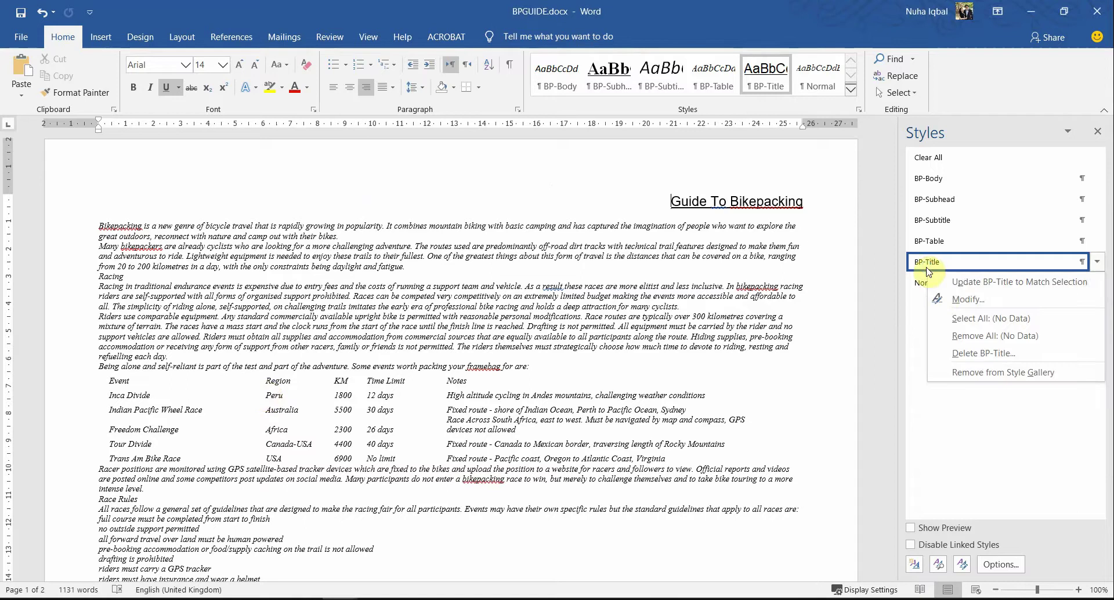
click(960, 292)
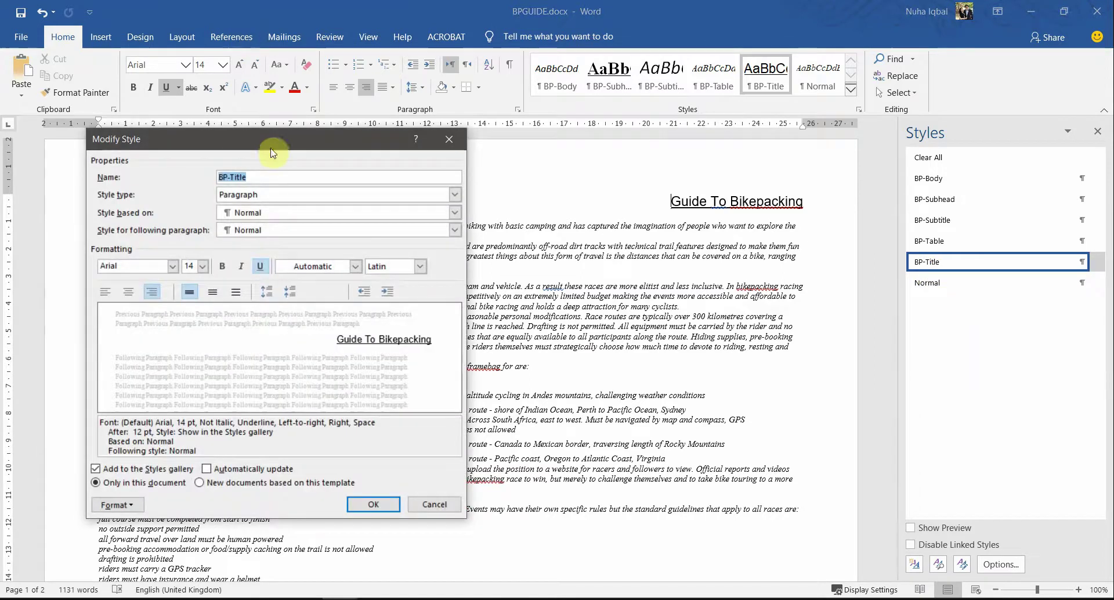
drag(271, 145, 488, 141)
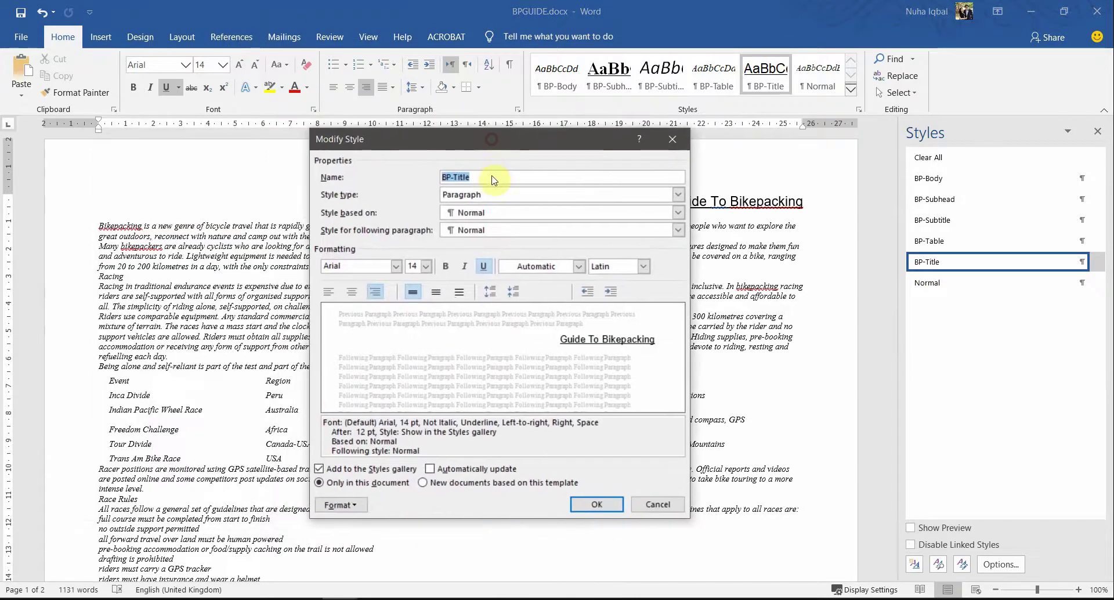
key(alt+Tab)
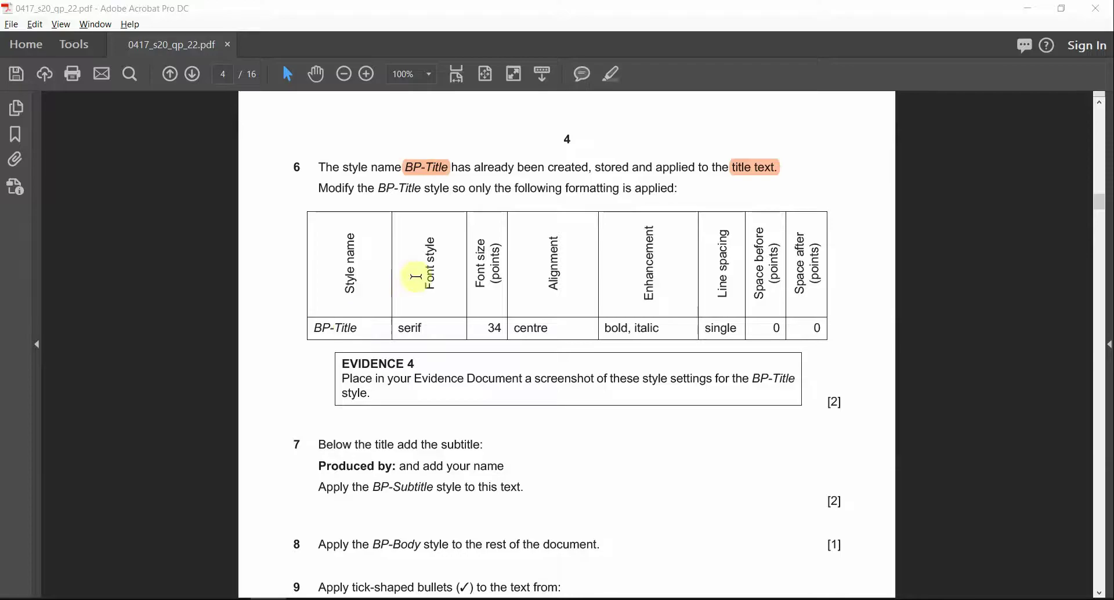
key(alt+Tab)
click(479, 213)
click(479, 213)
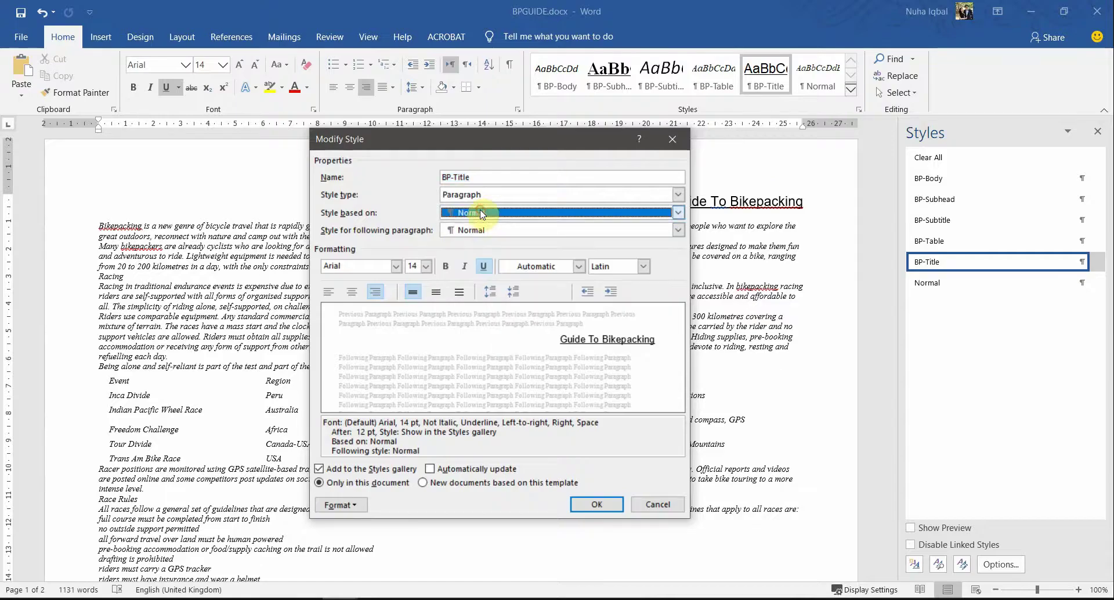
drag(471, 177, 438, 179)
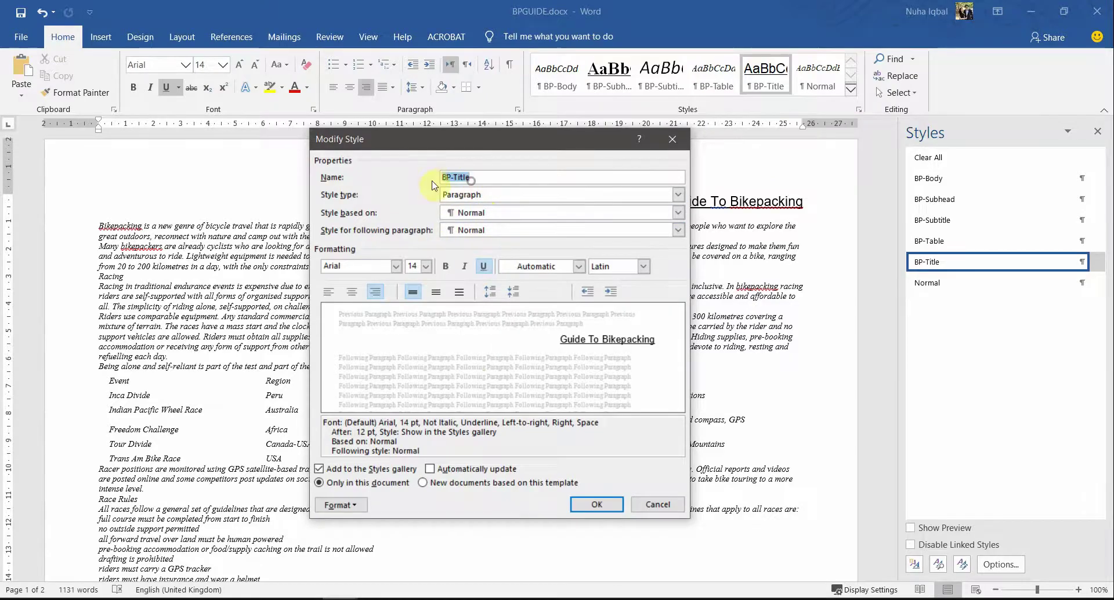
key(alt+Tab)
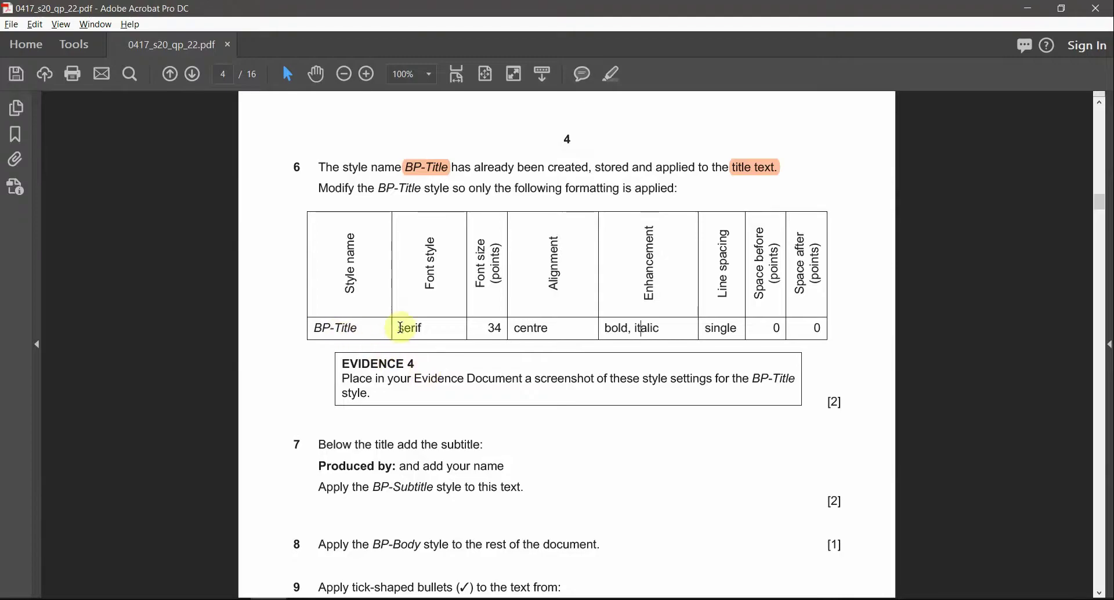
drag(398, 327, 442, 326)
drag(429, 285, 430, 238)
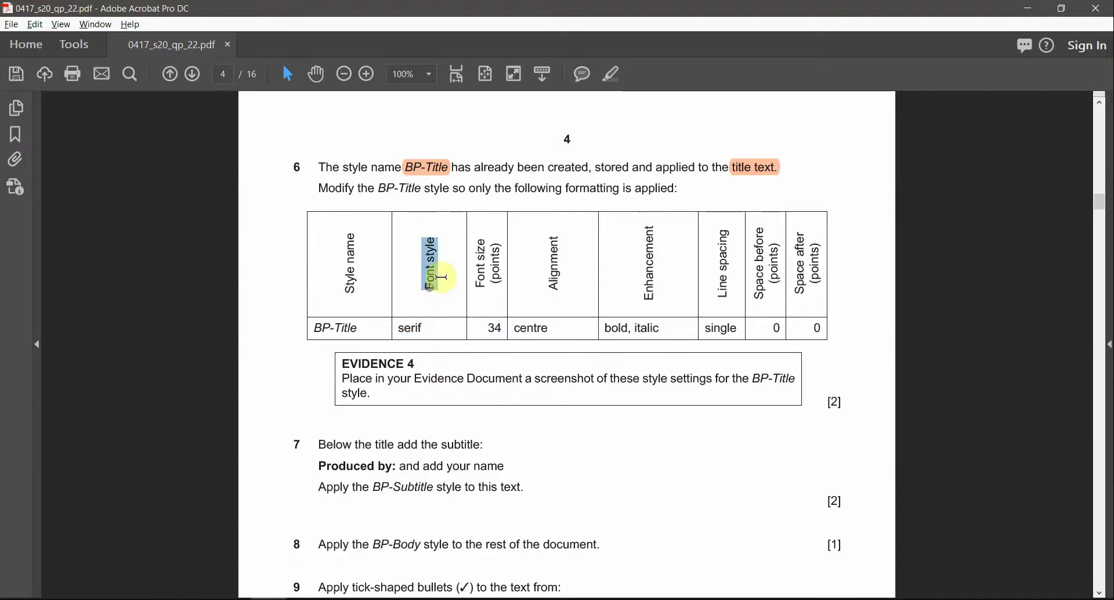
key(alt+Tab)
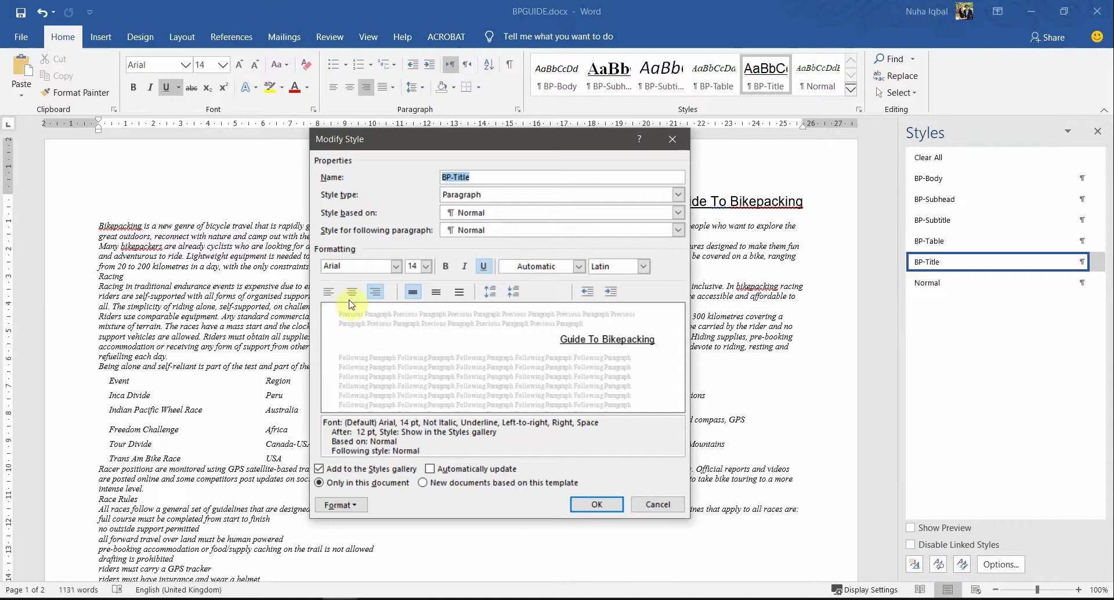
Step: Set the BP-Title font to Book Antiqua at 34 pt
click(395, 269)
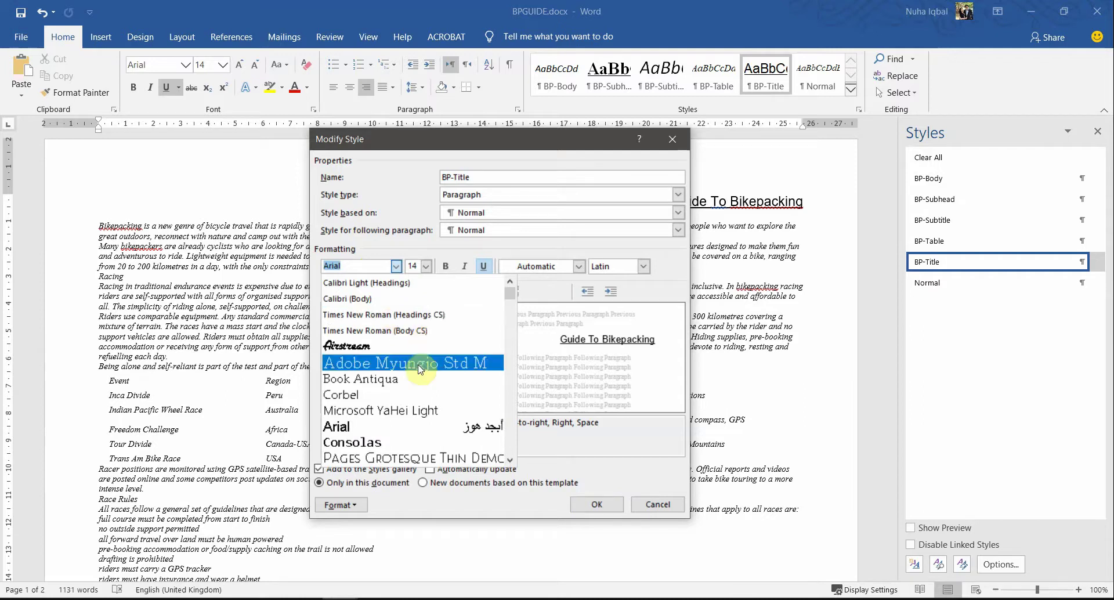
click(397, 379)
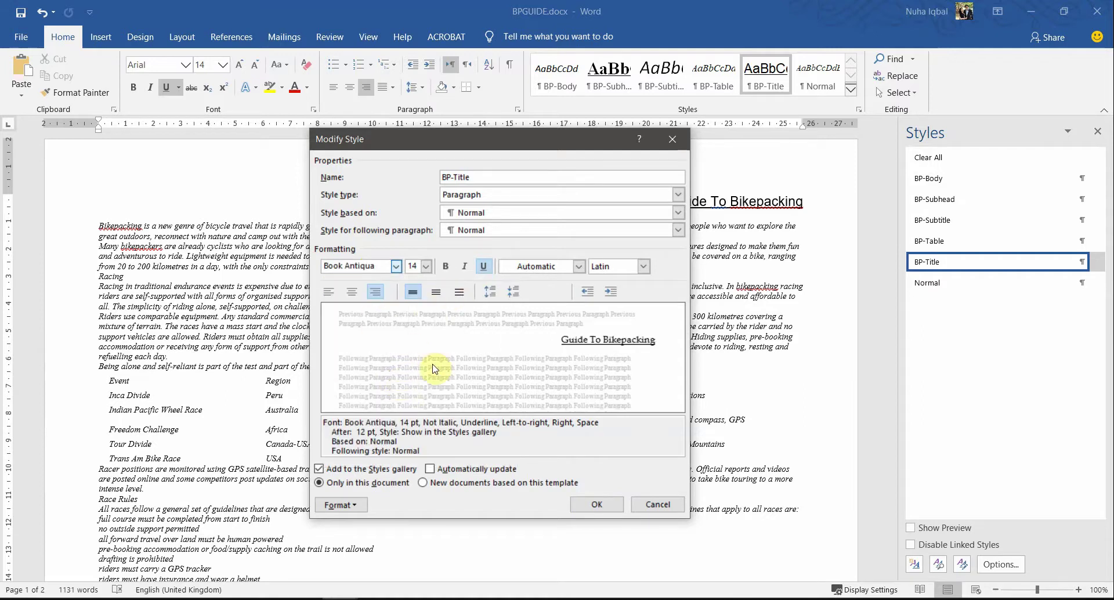
key(alt+Tab)
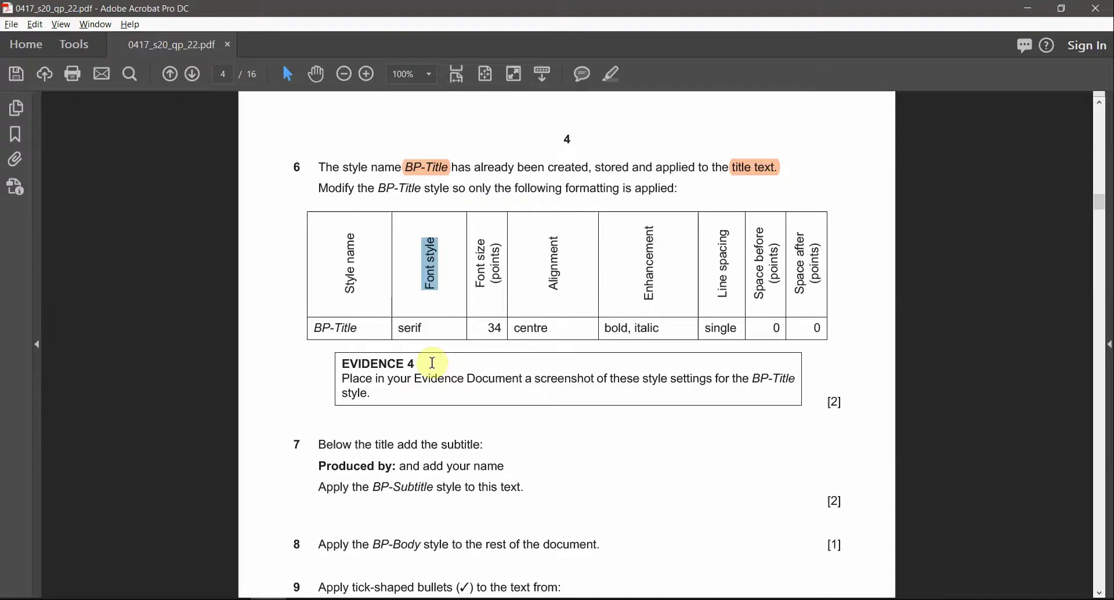
click(420, 327)
drag(420, 327, 385, 331)
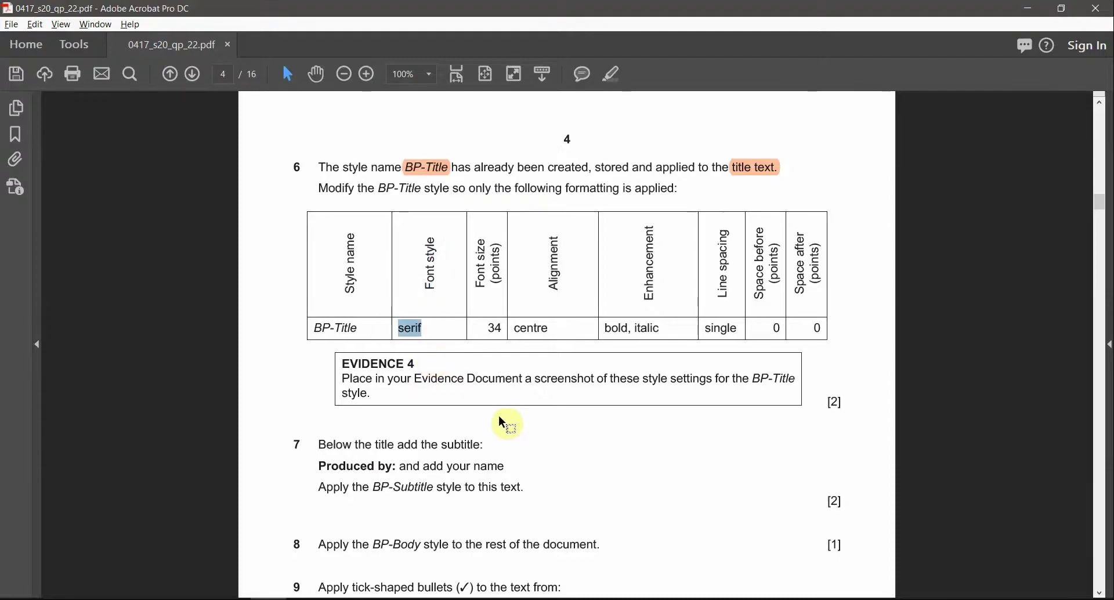
key(alt+Tab)
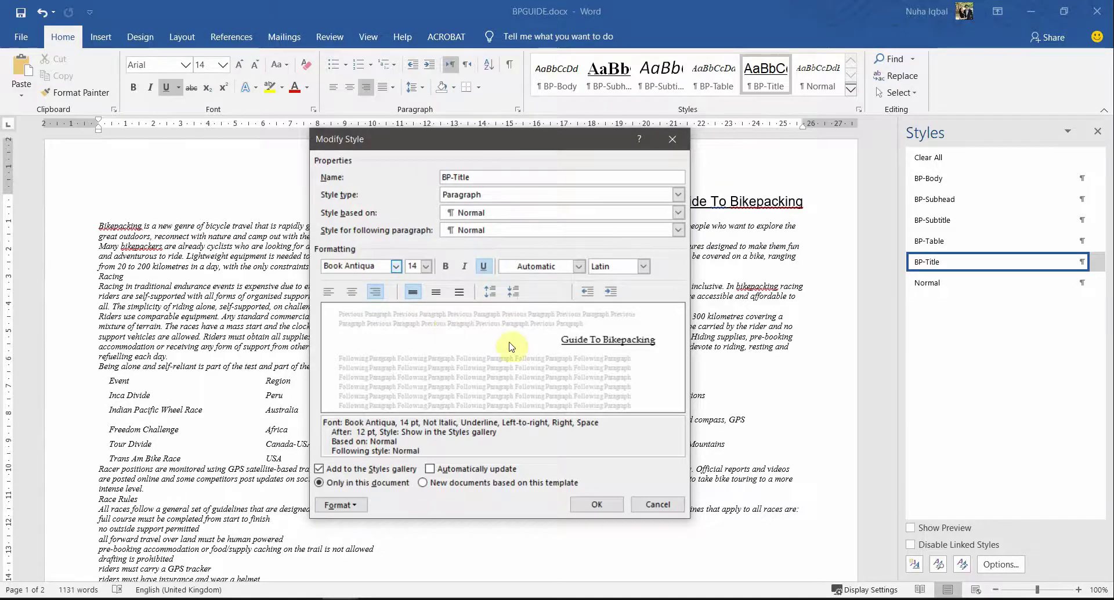
key(alt+Tab)
drag(482, 328, 509, 331)
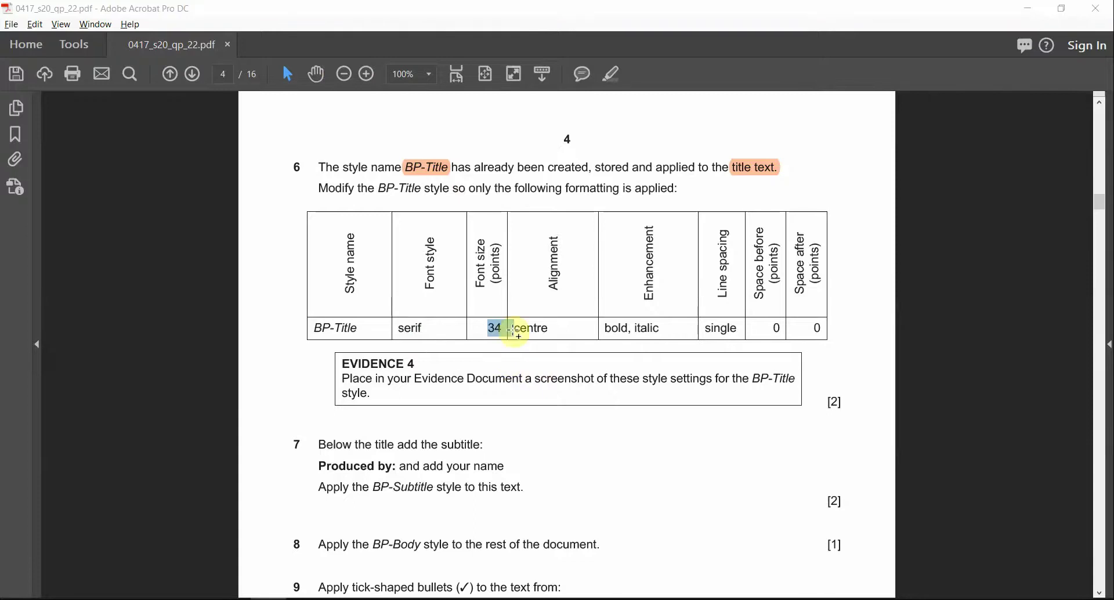
key(alt+Tab)
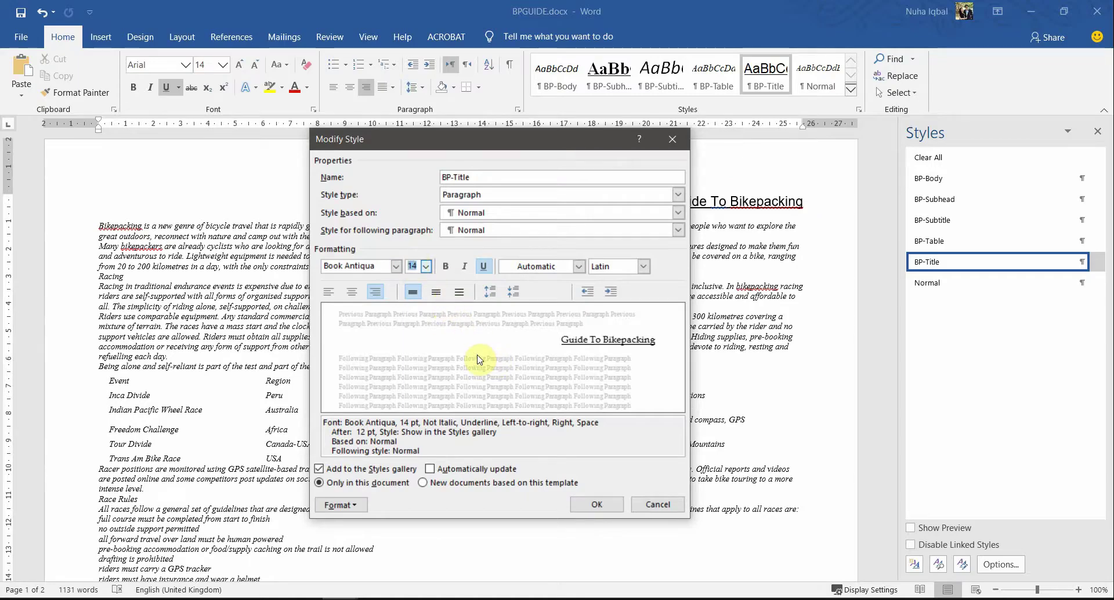
text(34)
Step: Centre the BP-Title style, make it bold and italic, and remove its underline
key(alt+Tab)
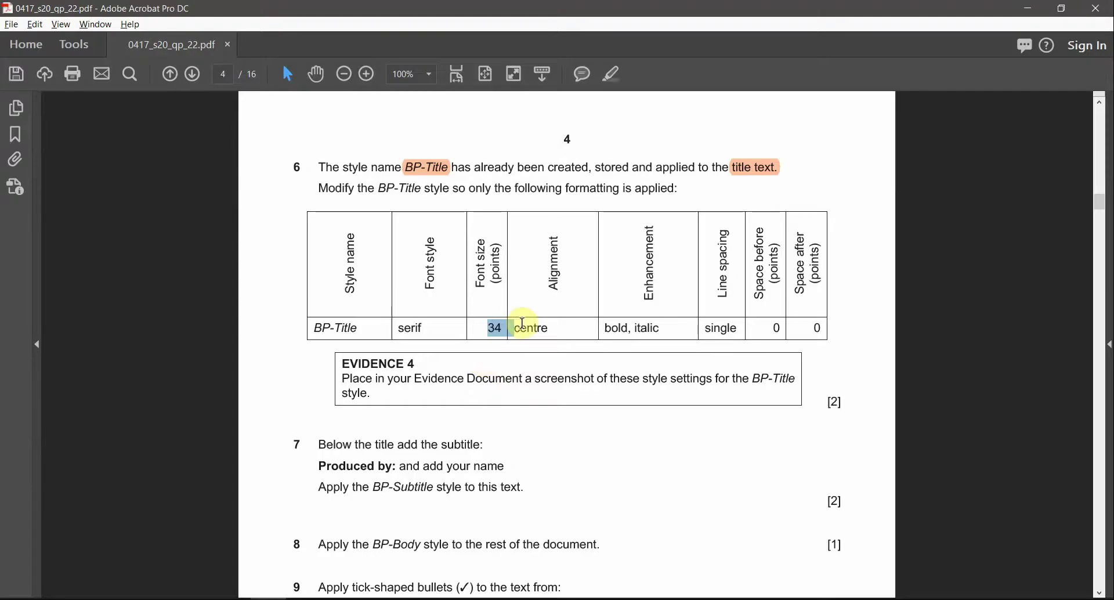
drag(513, 329, 548, 328)
key(alt+Tab)
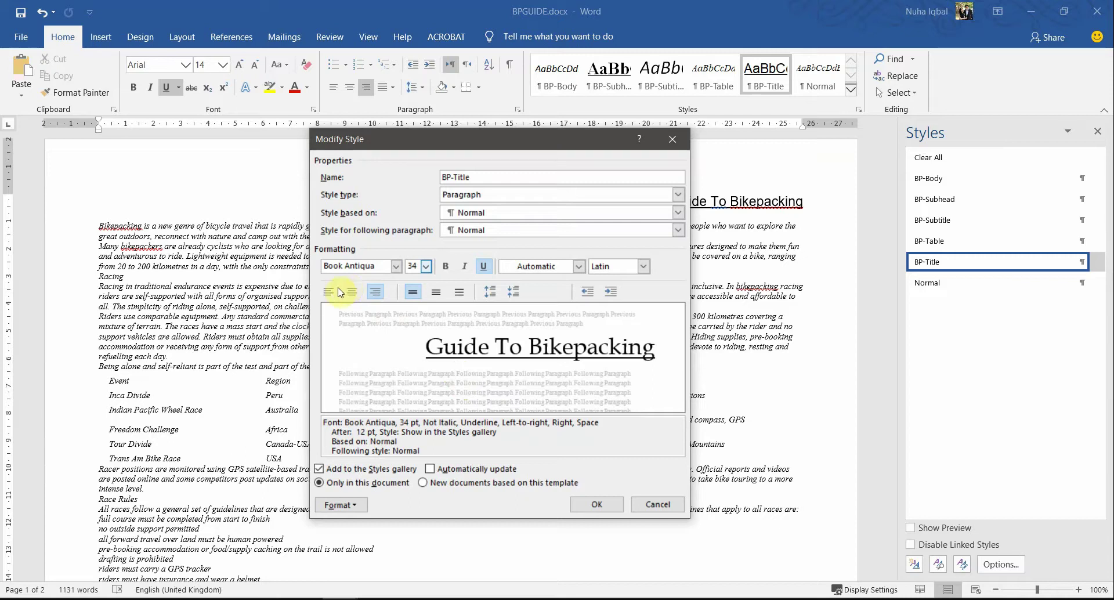
click(352, 291)
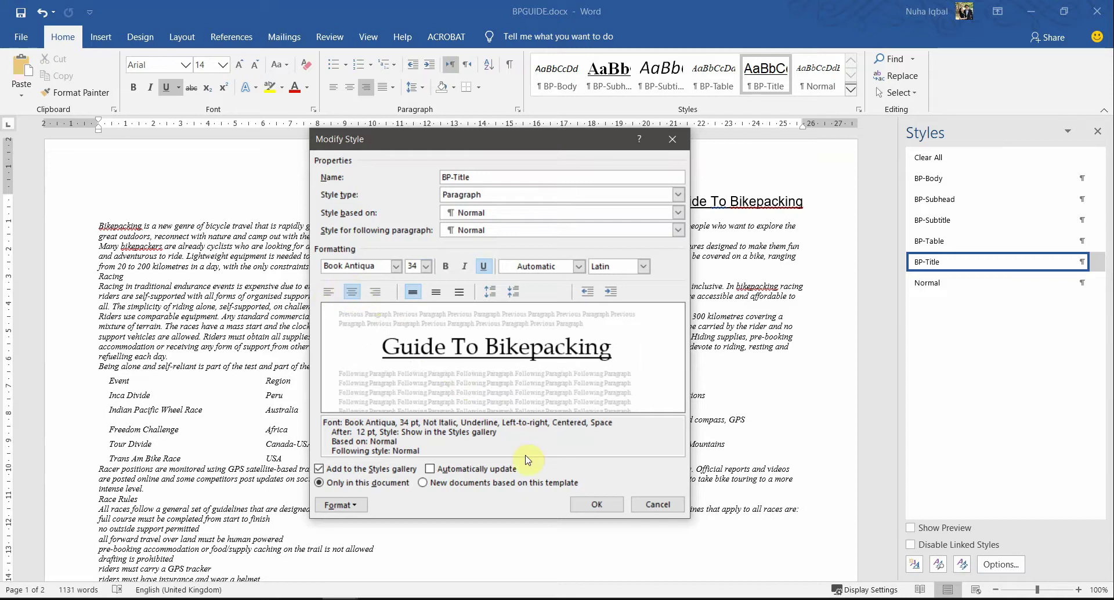
key(alt+Tab)
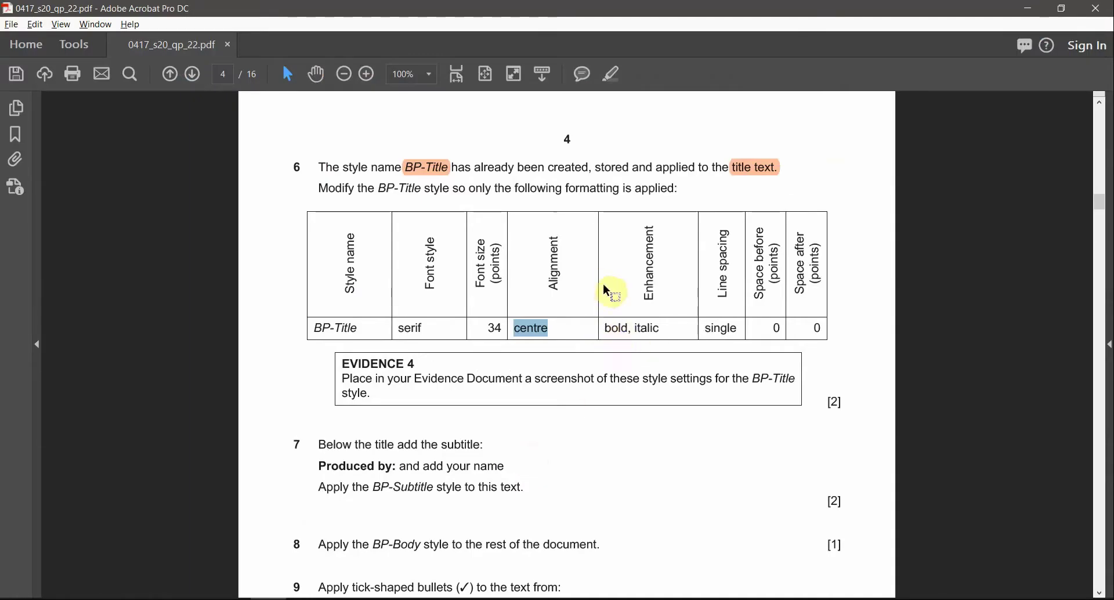
key(alt+Tab)
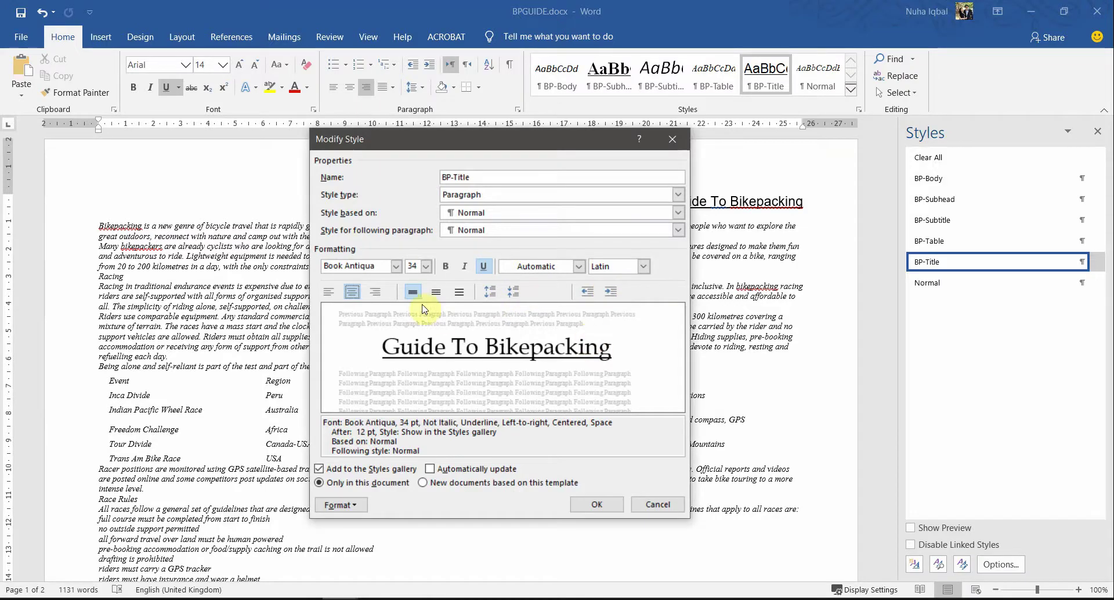
click(451, 267)
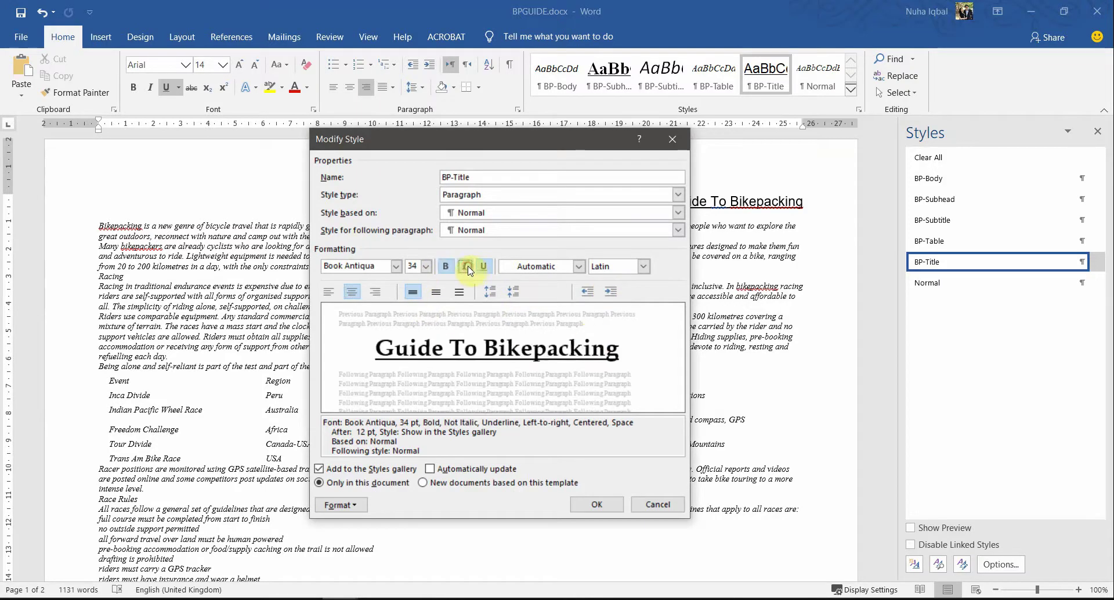
click(465, 266)
click(483, 266)
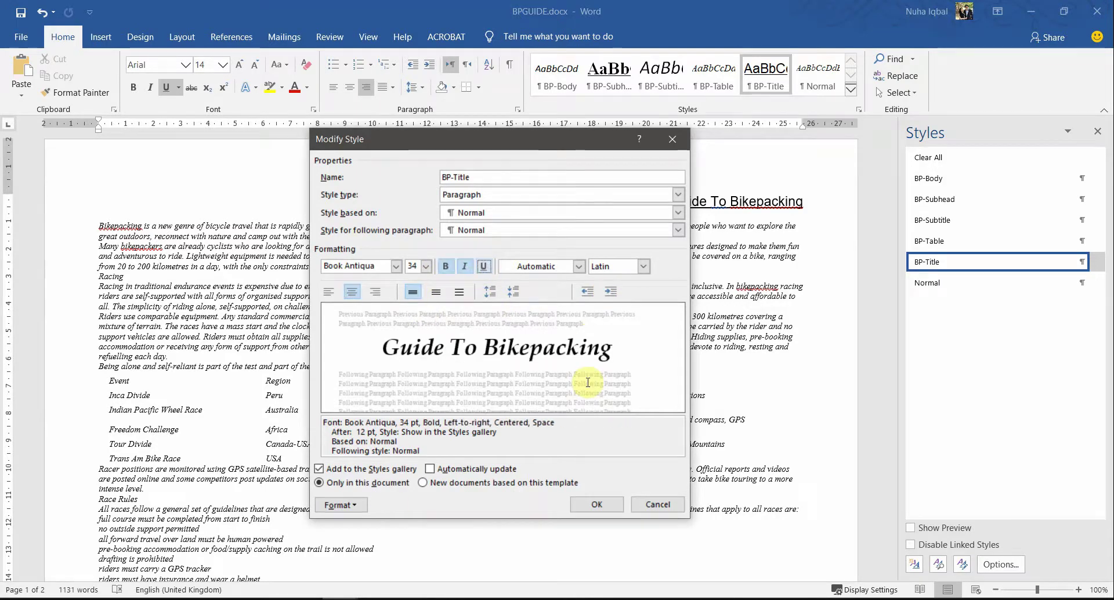
Step: Look up the required single line spacing and 0 pt spacing before and after
key(alt+Tab)
double_click(721, 328)
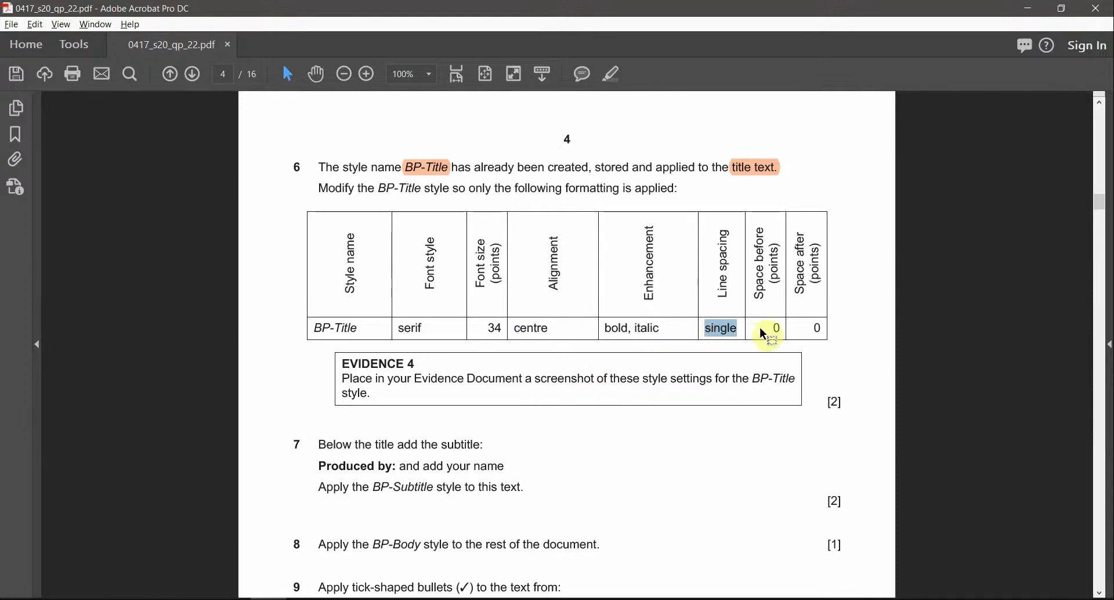
drag(763, 334, 835, 328)
key(alt+Tab)
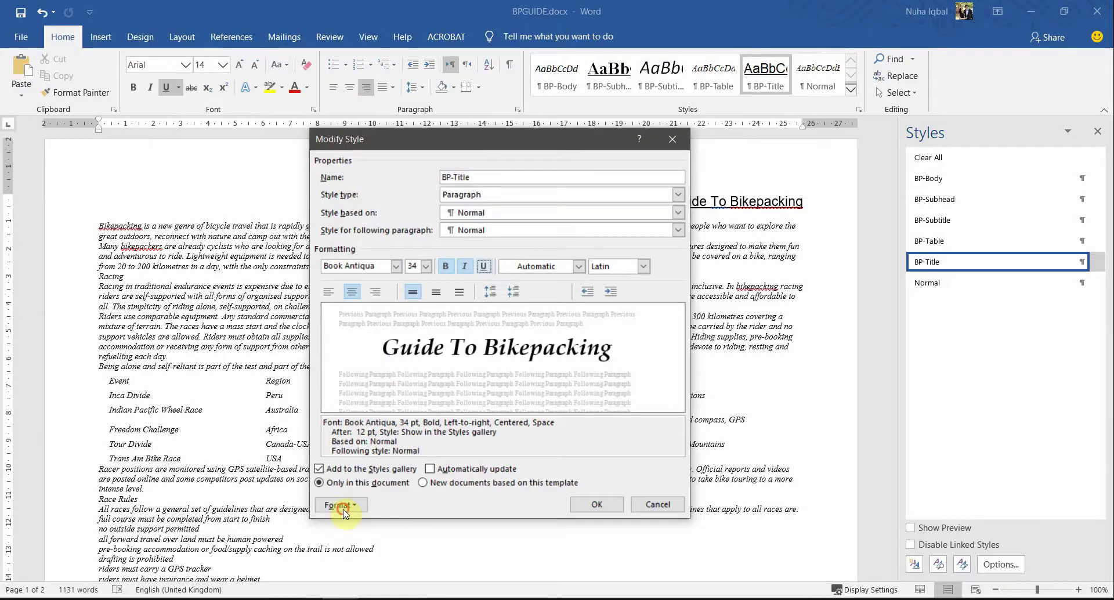
click(342, 506)
Step: Set BP-Title spacing to 0 pt before and after with Single line spacing
click(377, 367)
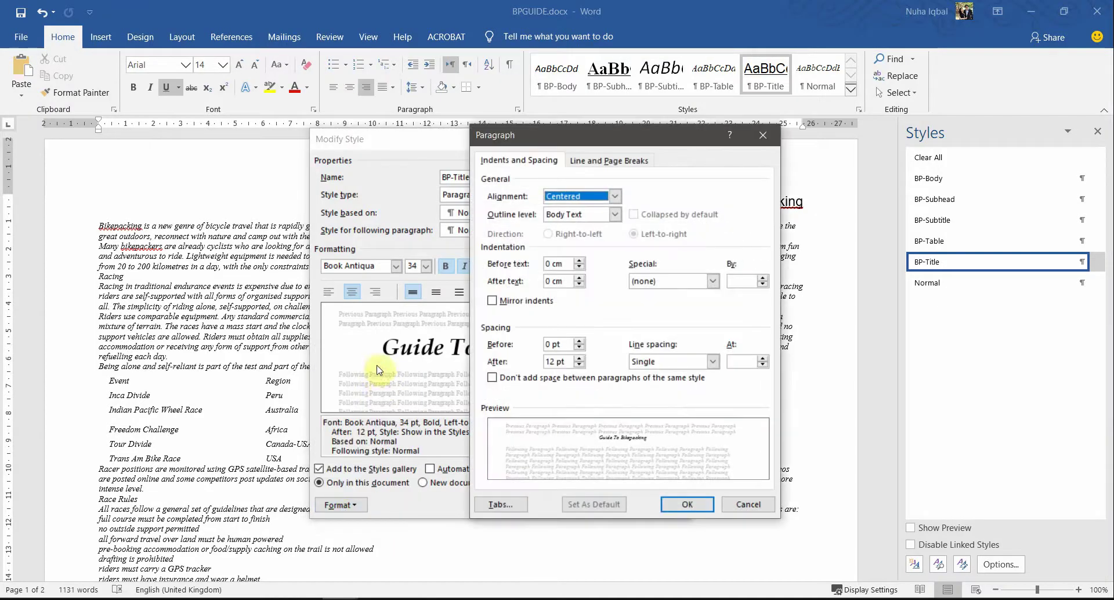
click(679, 362)
click(667, 374)
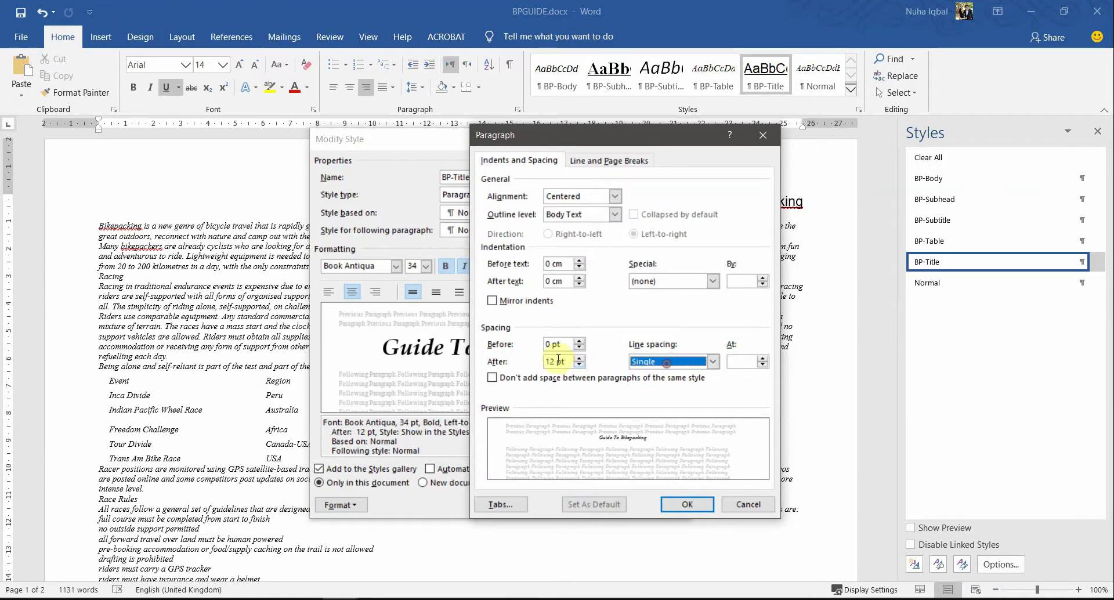
double_click(555, 360)
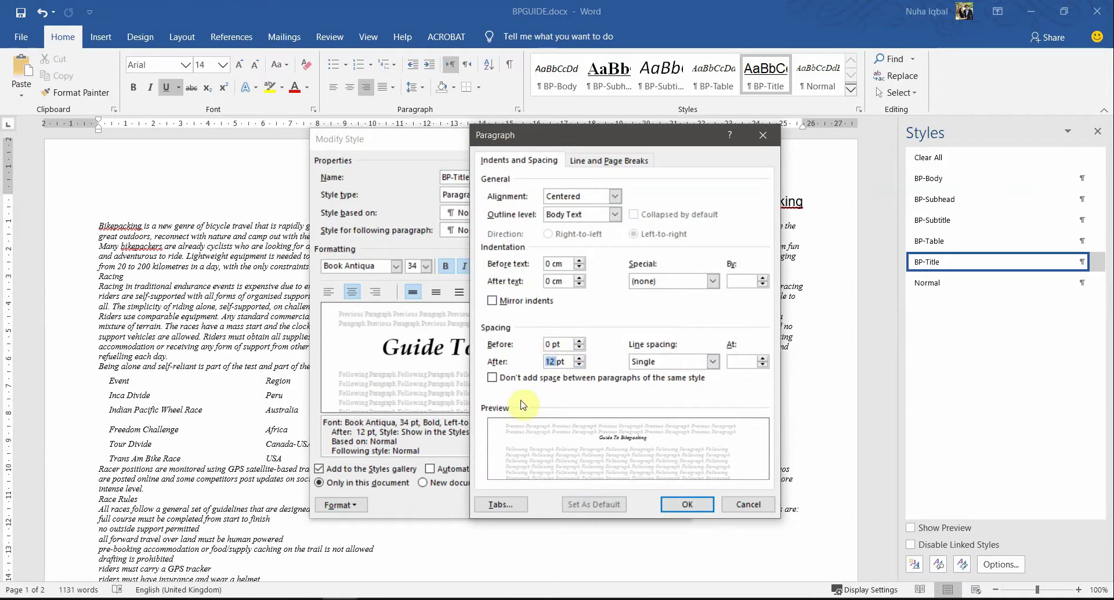
click(579, 365)
click(579, 365)
double_click(562, 343)
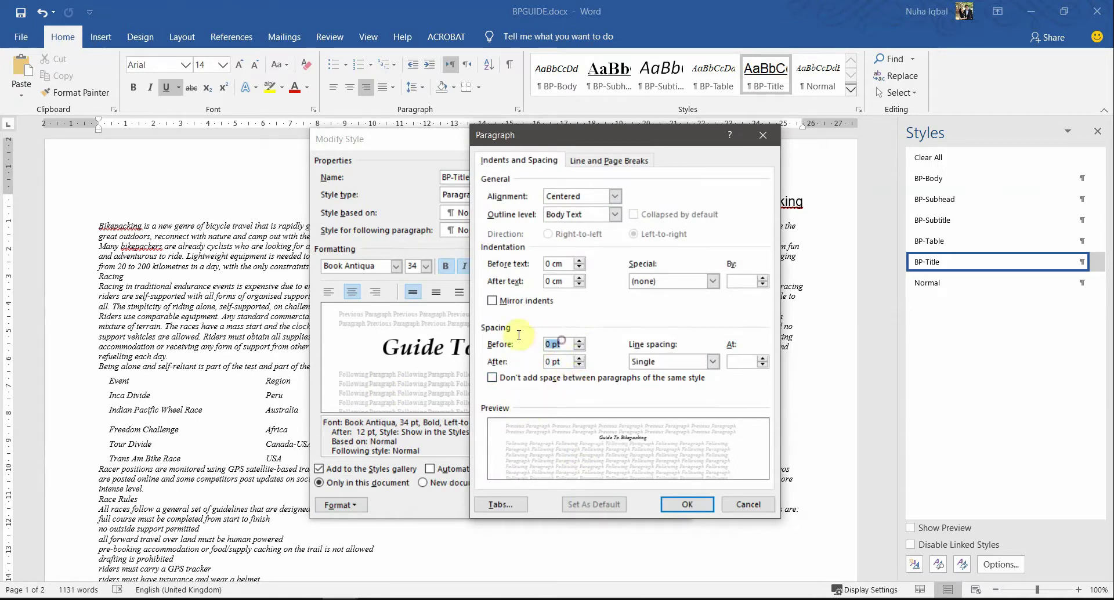
click(687, 505)
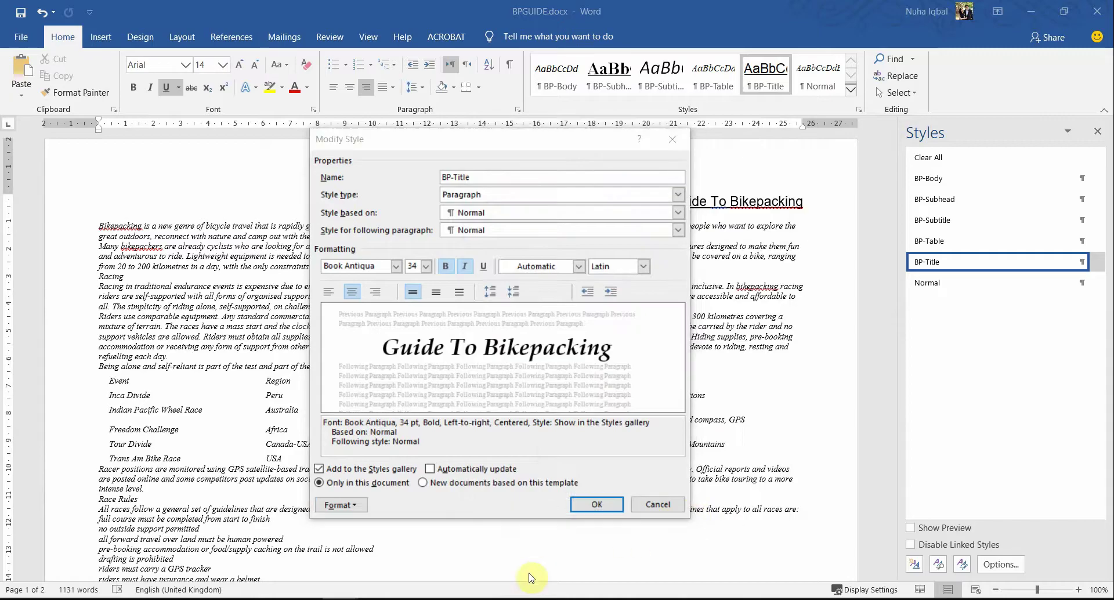
Step: Select the EVIDENCE 4 heading and mark 'BP-Title style.' in the question paper
key(alt+Tab)
scroll(667, 424, down, 1)
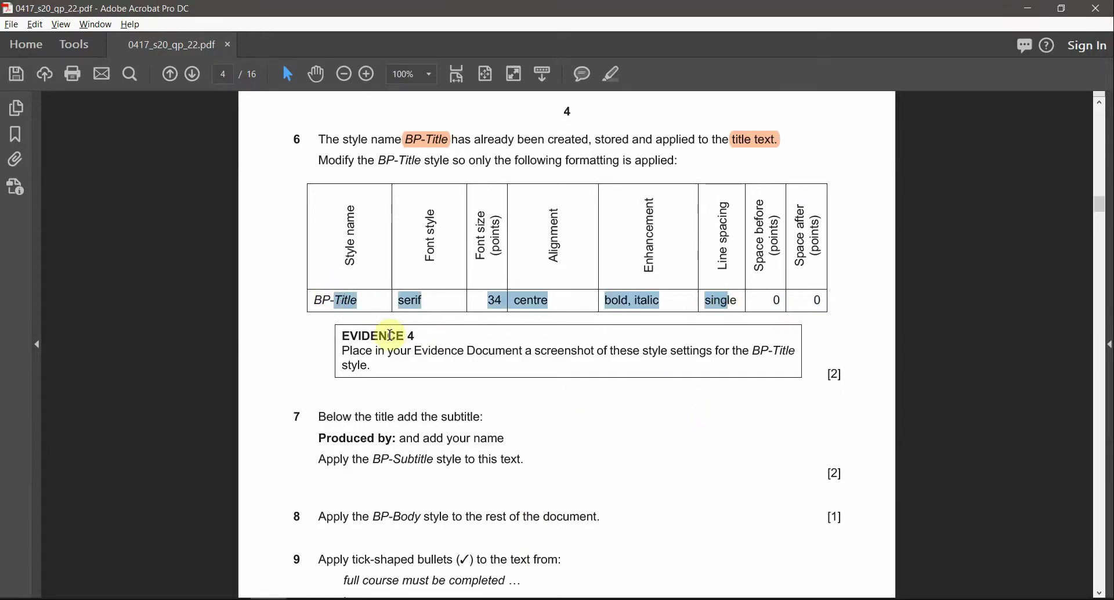
drag(343, 335, 415, 337)
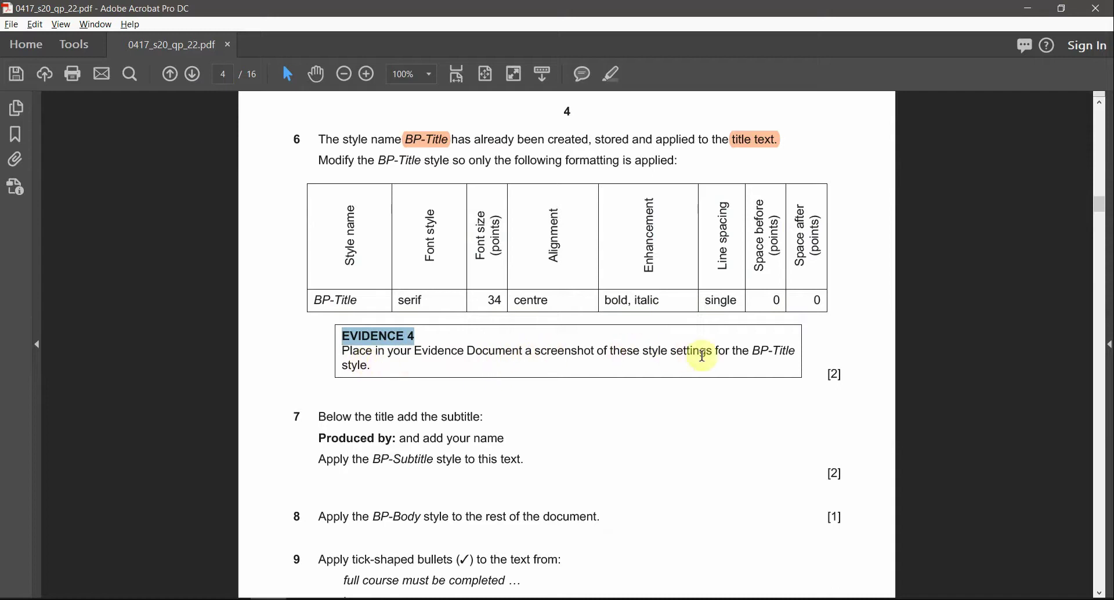
drag(752, 350, 373, 368)
click(606, 76)
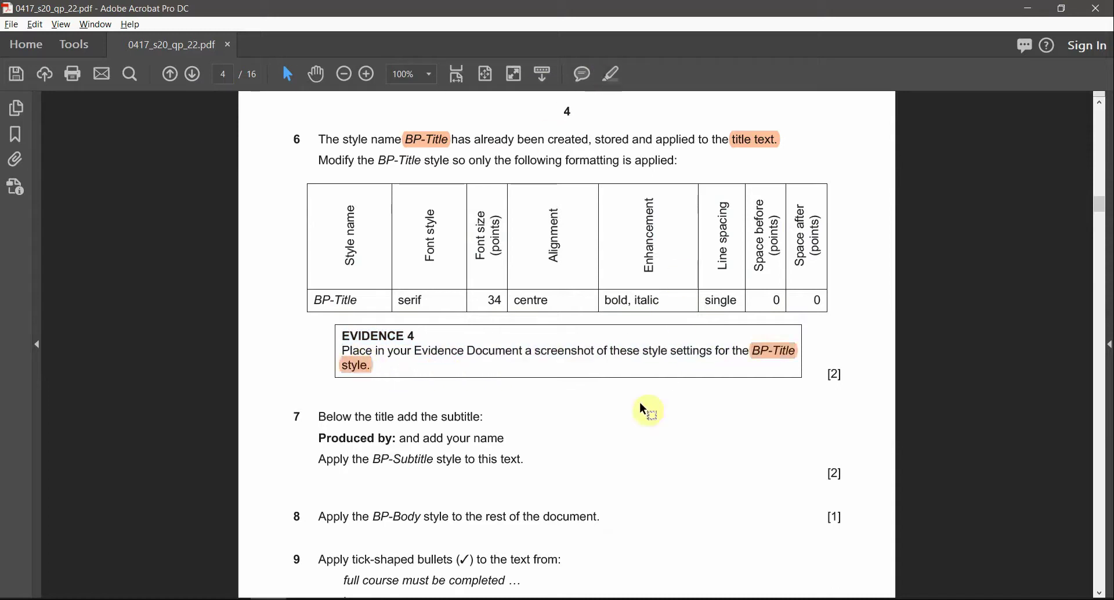
Step: Capture a screenshot of the BP-Title Modify Style settings as evidence
key(alt+Tab)
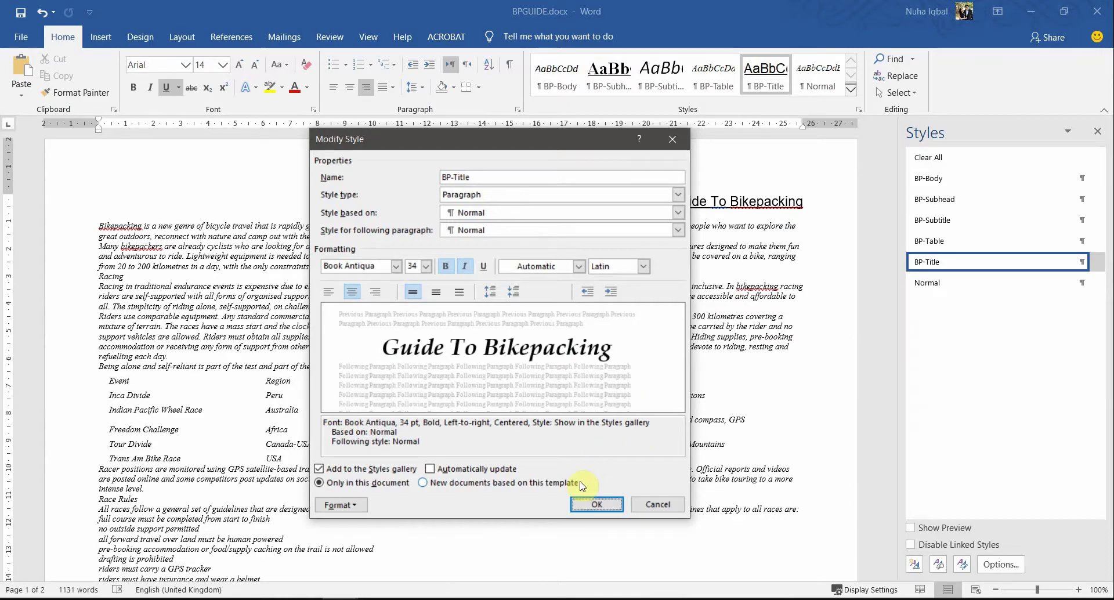
key(super+shift+s)
drag(310, 128, 689, 517)
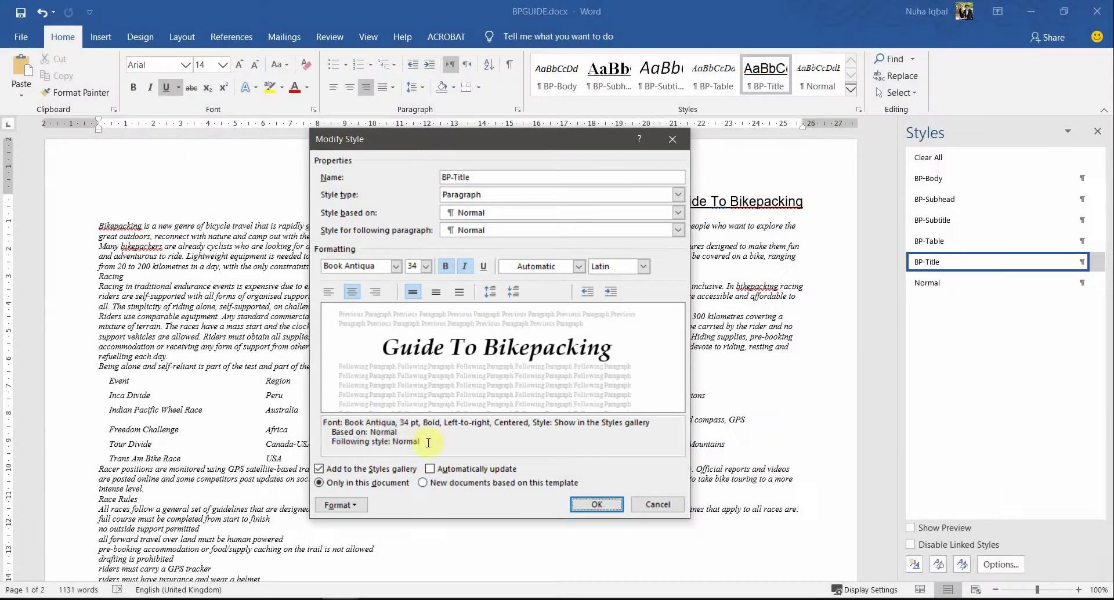
drag(427, 441, 324, 442)
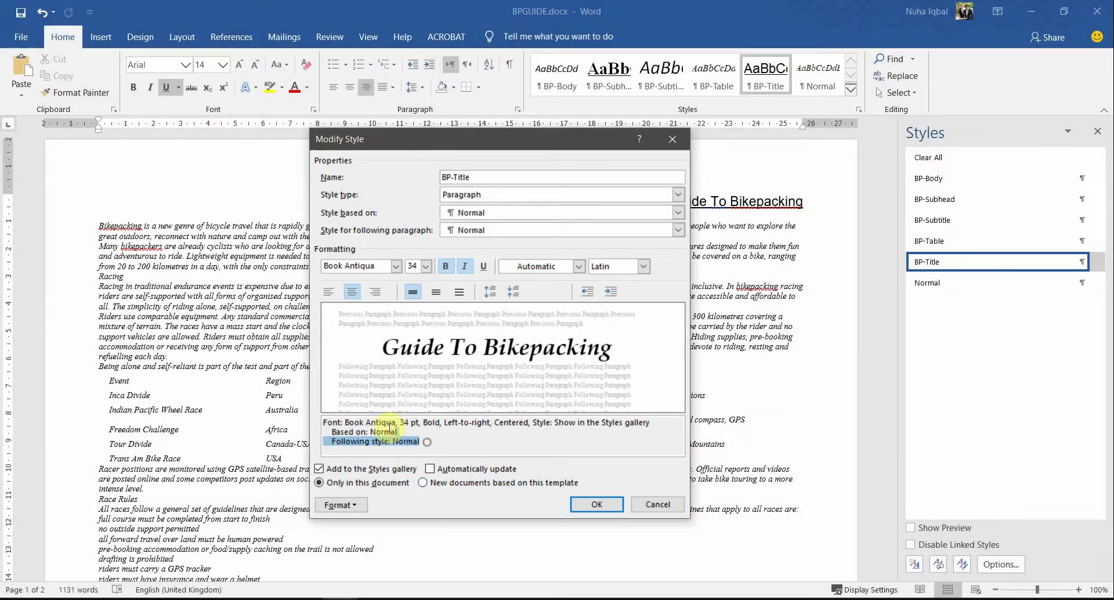
drag(388, 429, 362, 416)
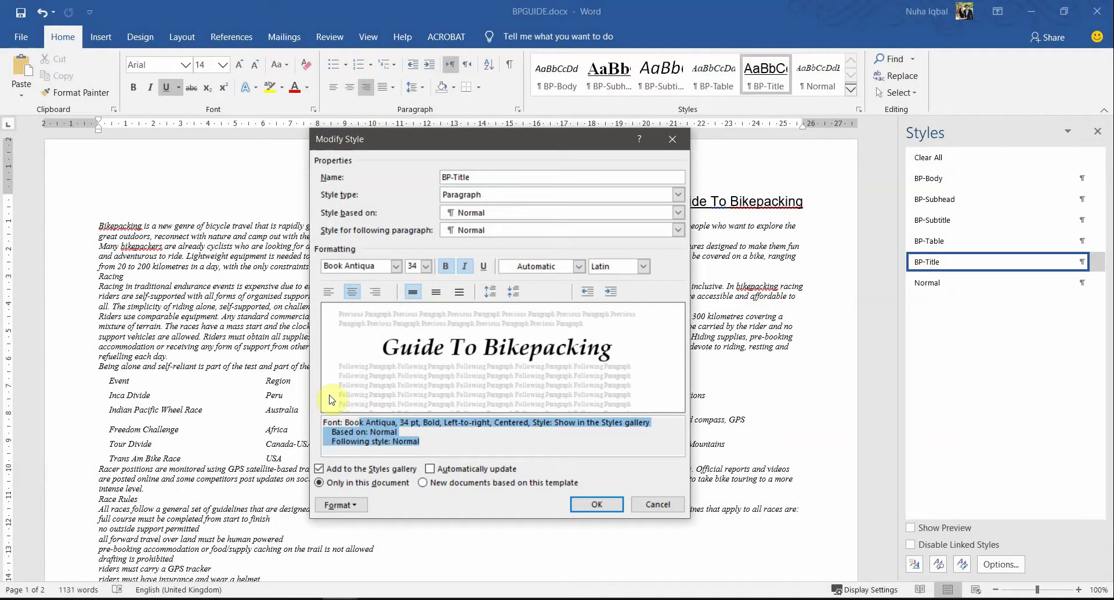
Step: Highlight the EVIDENCE 4 heading as completed in the question paper
key(alt+Tab)
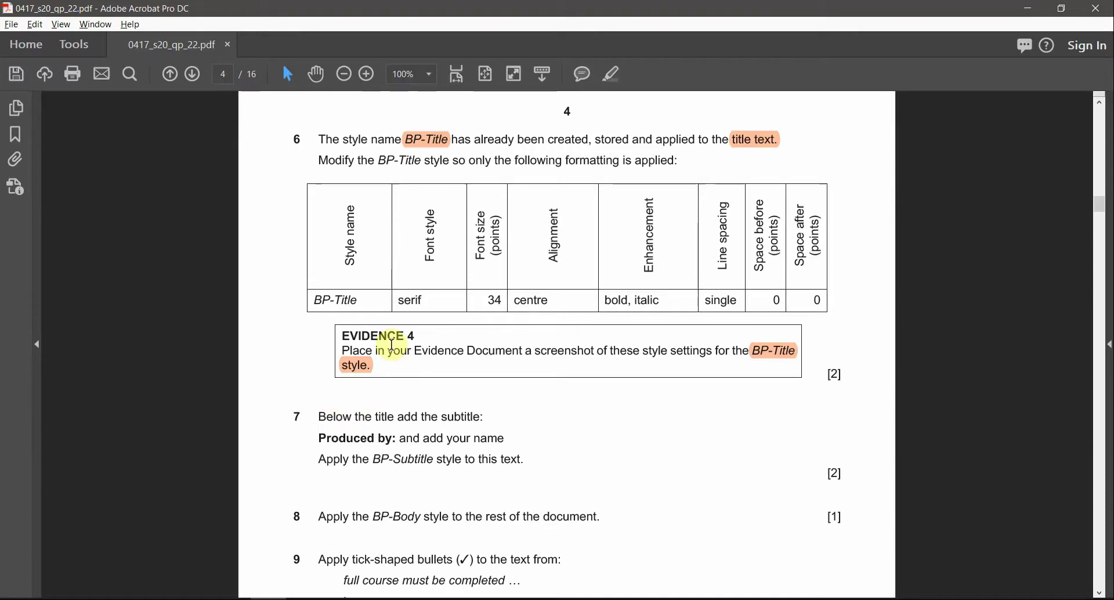
triple_click(392, 345)
triple_click(382, 336)
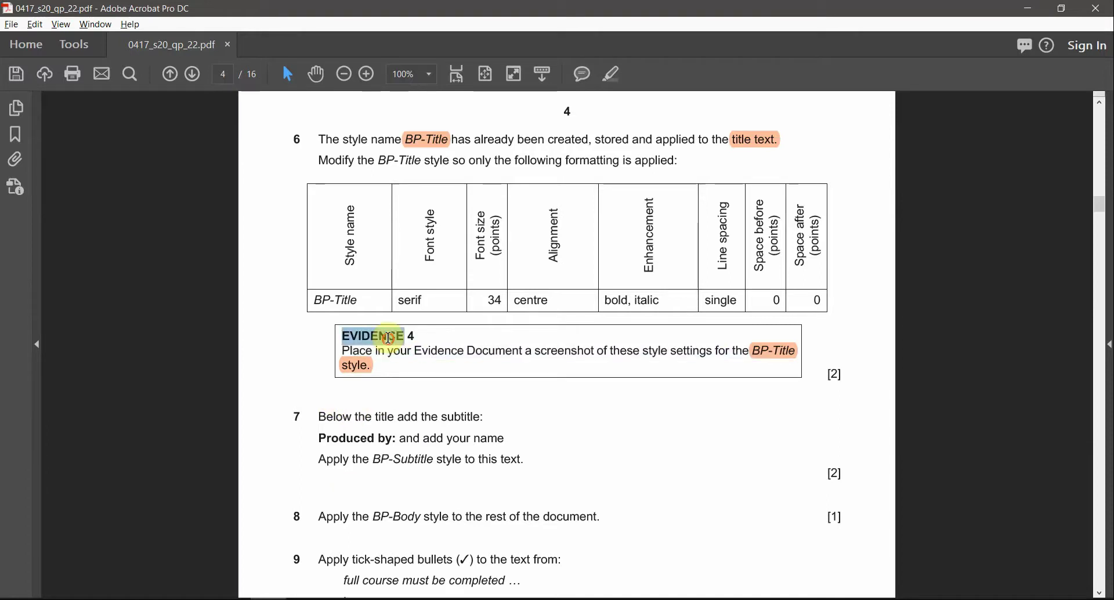
click(621, 79)
Step: Save the redefined BP-Title style in the BPGUIDE document
mouse_move(341, 598)
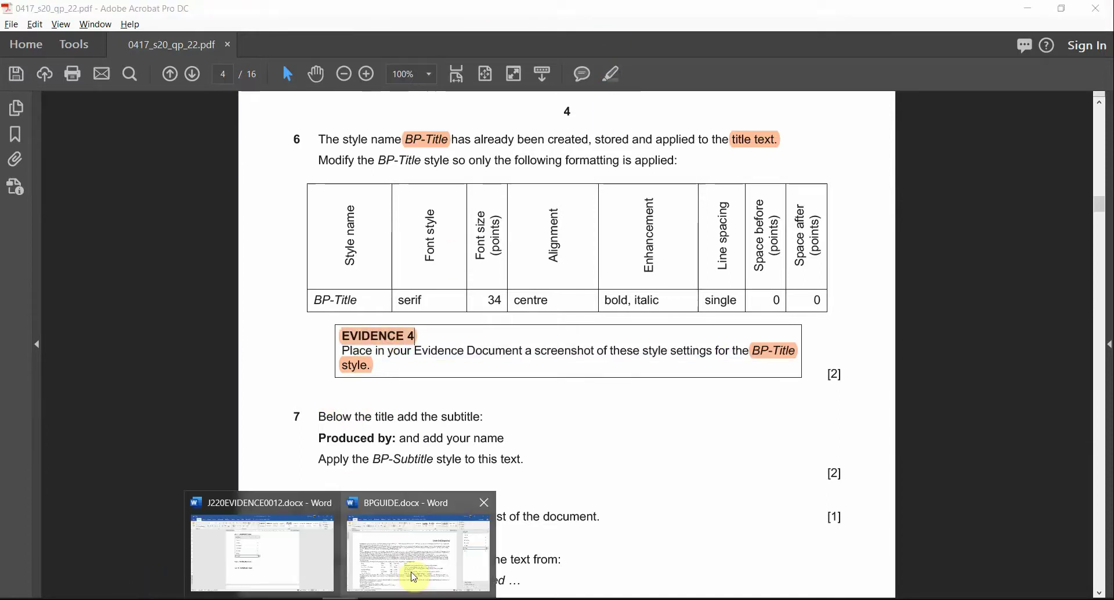
click(414, 577)
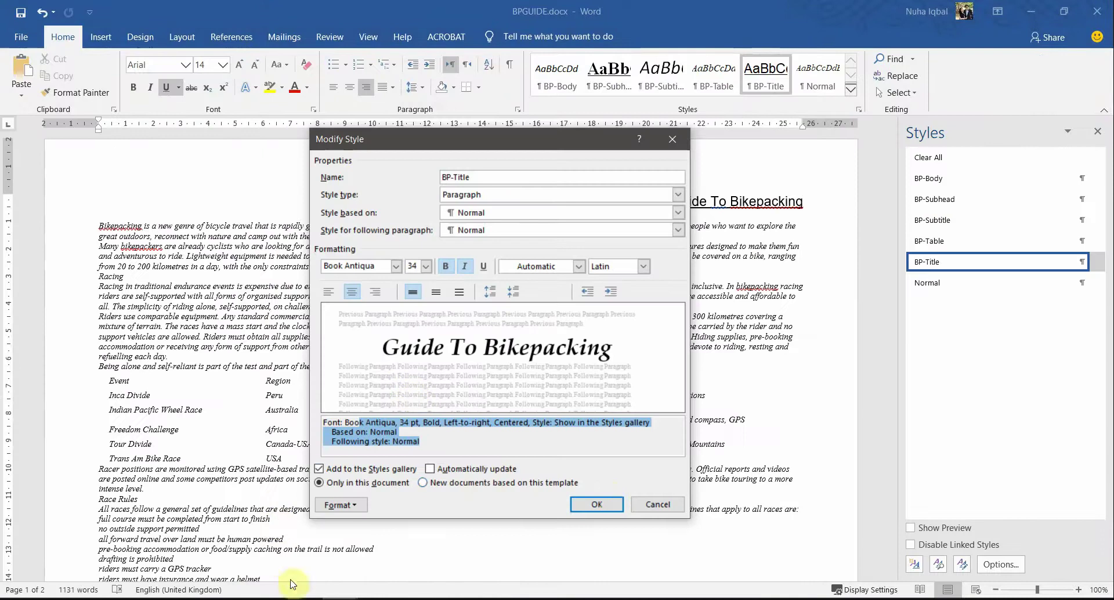
click(596, 504)
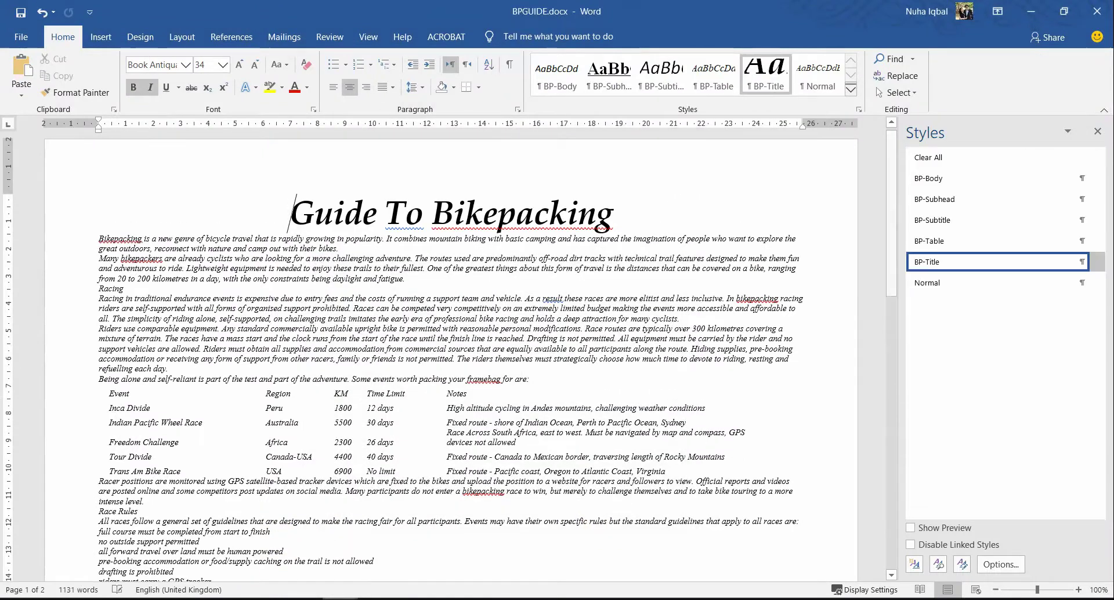
Step: Paste the Modify Style screenshot under Step 6 in the evidence document and resize it
drag(621, 203, 255, 211)
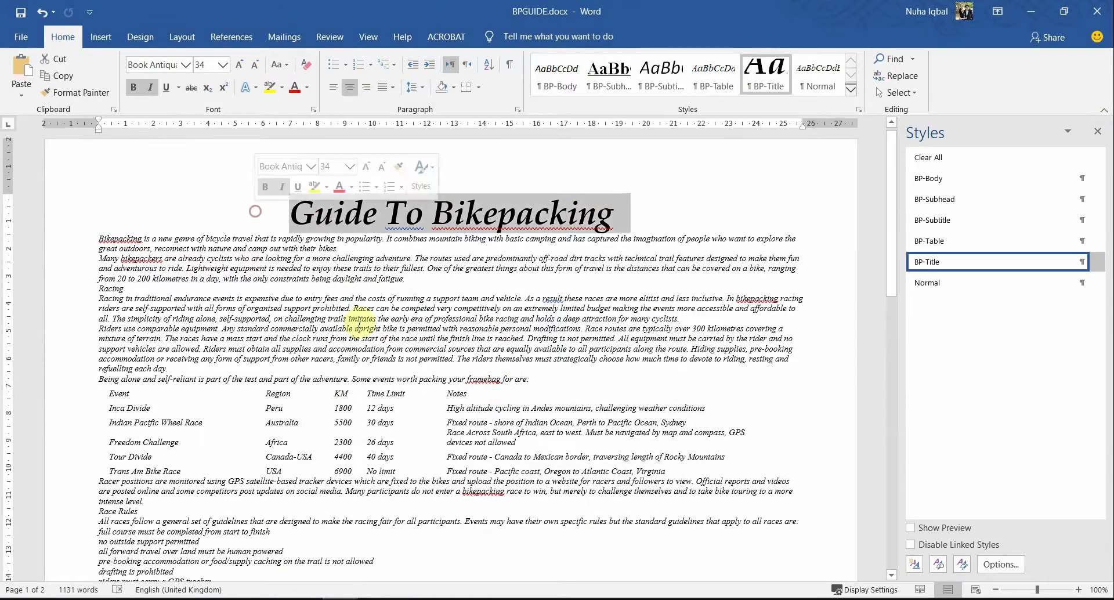
mouse_move(404, 568)
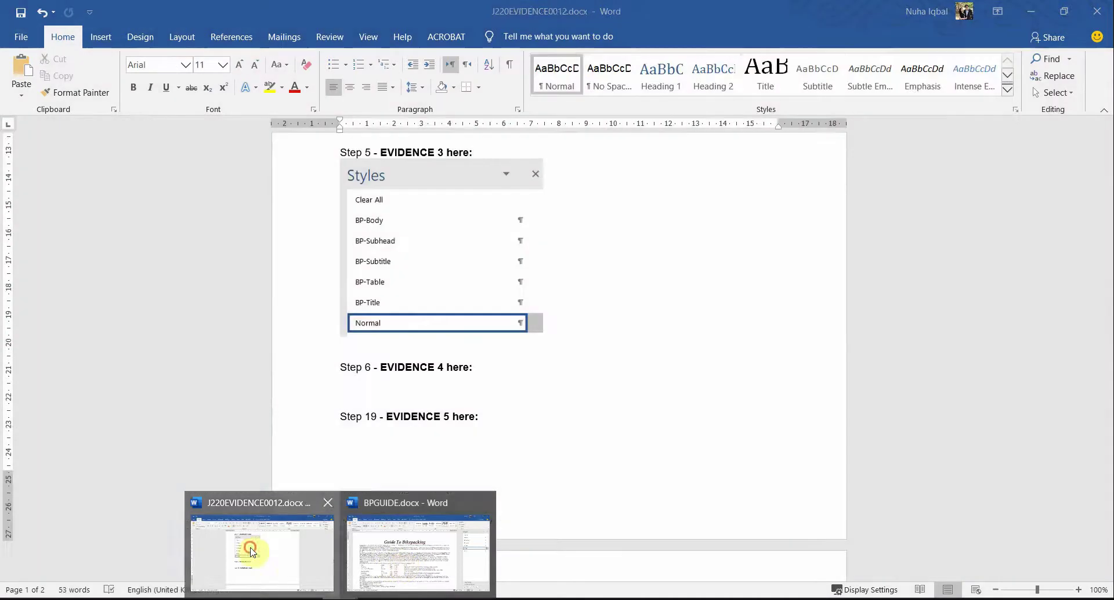
click(241, 544)
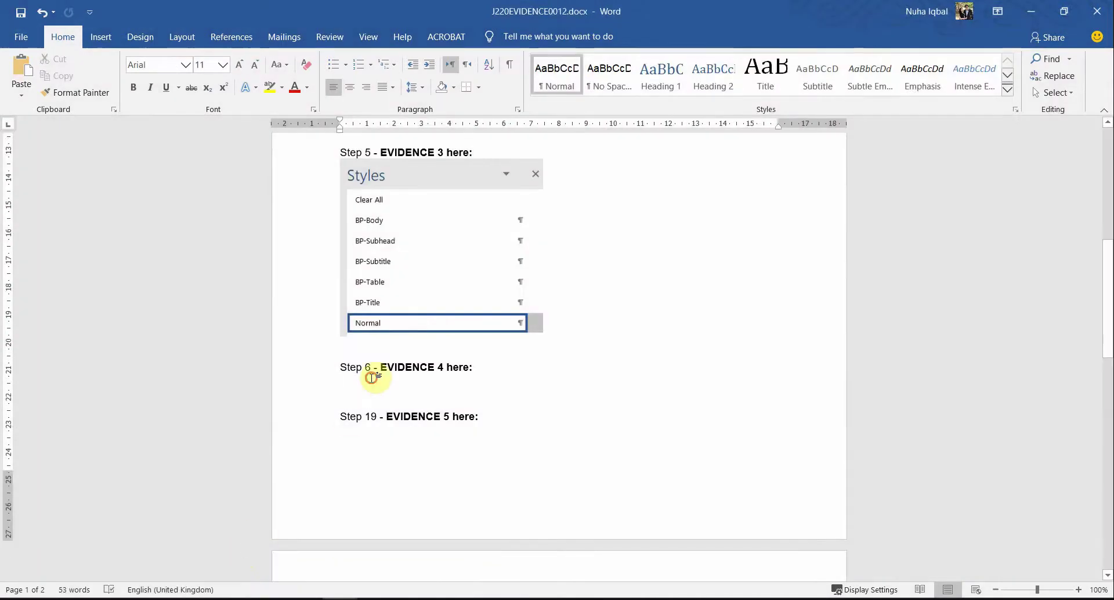
key(ctrl+v)
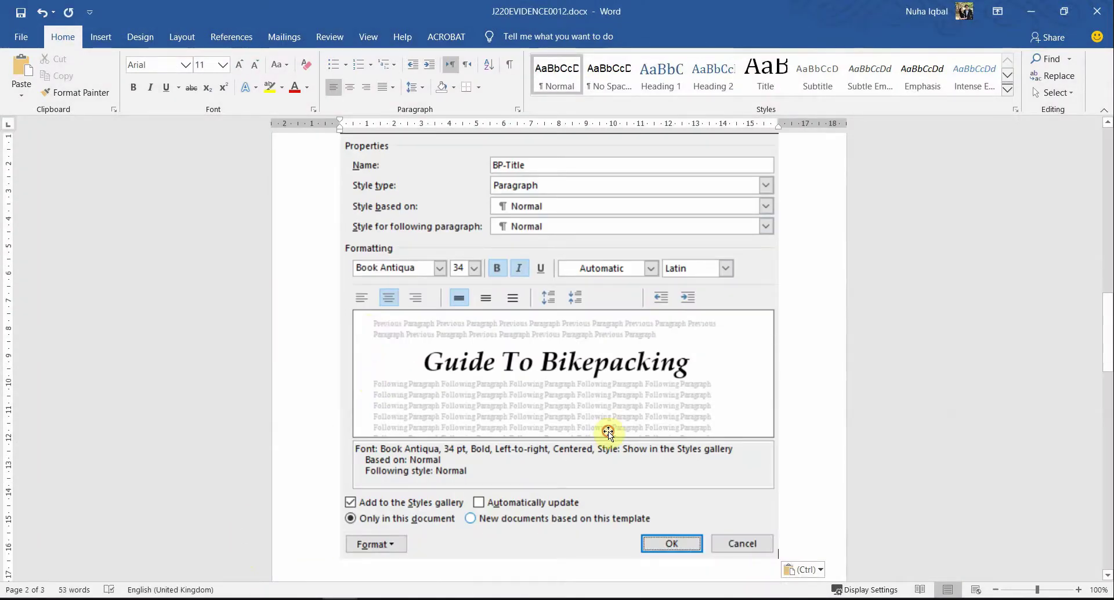
click(609, 430)
drag(778, 558, 592, 410)
Step: Insert a line break so Step 6 sits above its screenshot, then return to BPGUIDE
scroll(560, 494, up, 5)
scroll(561, 494, up, 5)
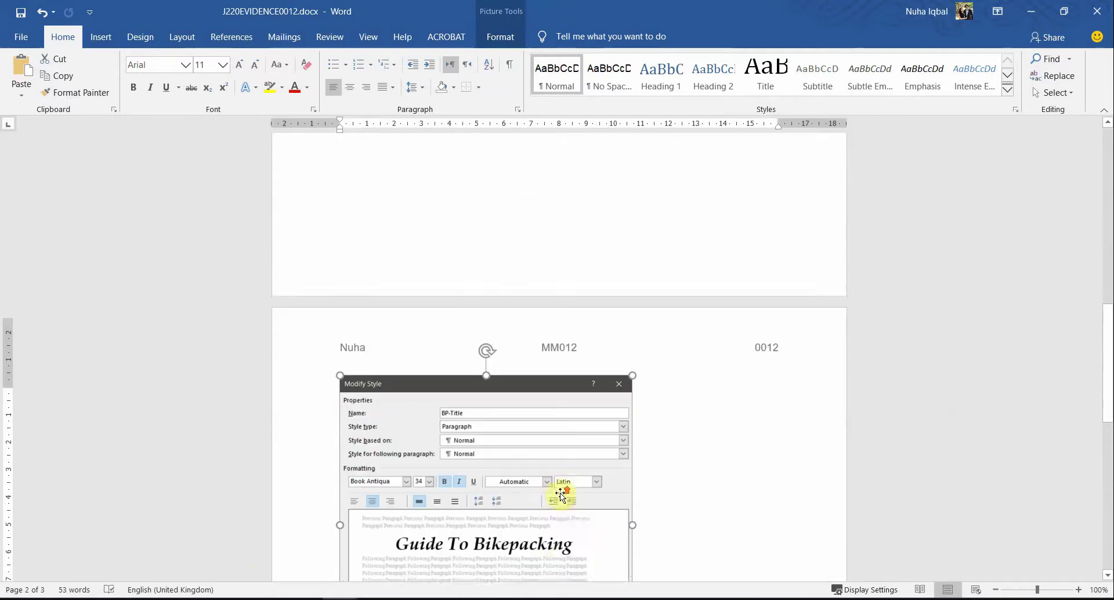
click(415, 397)
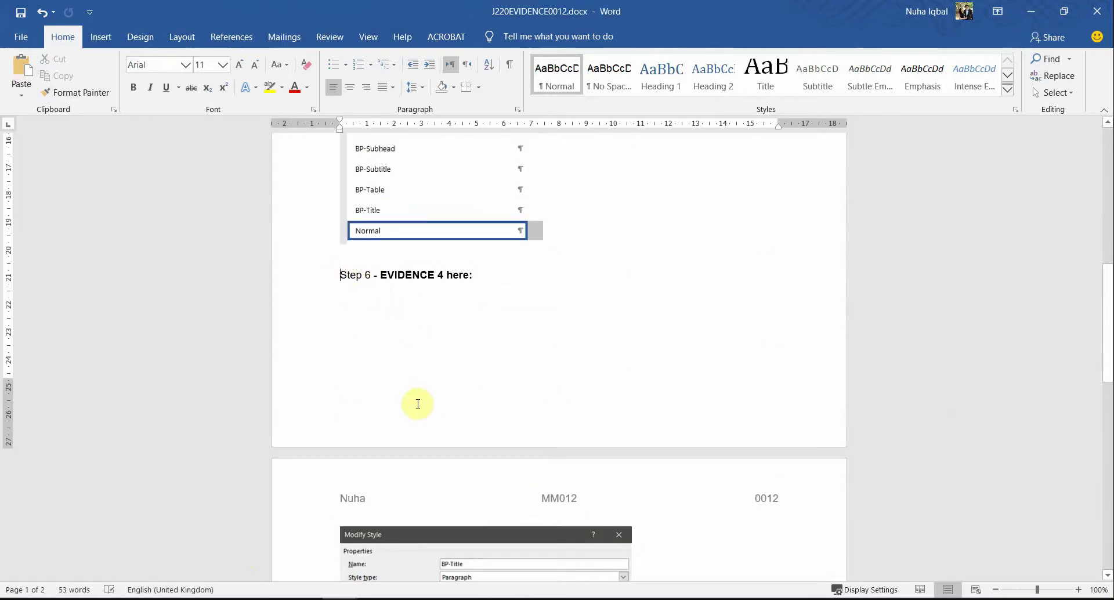
key(Return)
key(Return)
key(Return)
key(Return)
key(Return)
key(Return)
key(Return)
key(Return)
key(Return)
key(Return)
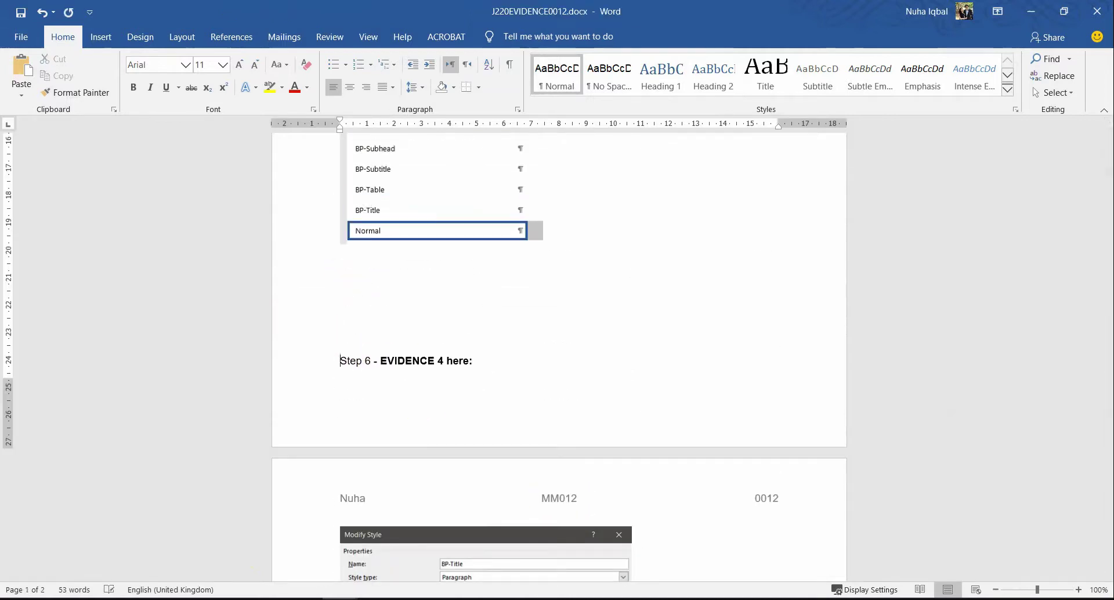
scroll(599, 207, down, 6)
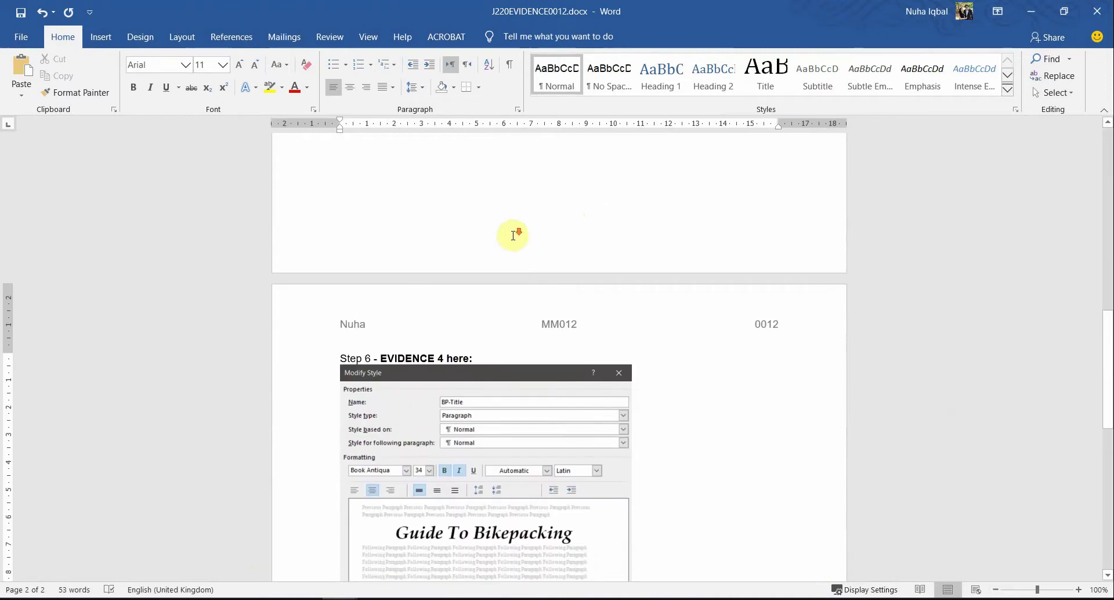
scroll(512, 239, down, 2)
key(alt+Tab)
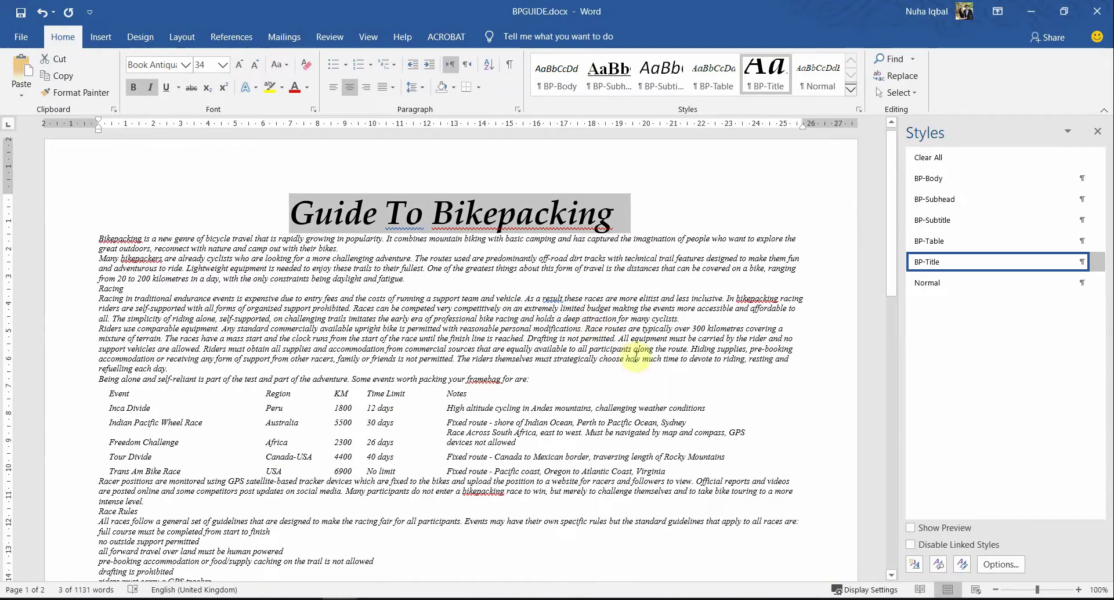
Step: Select the words 'Produced by:' in question 7 of the exam PDF
key(alt+Tab)
scroll(417, 426, down, 1)
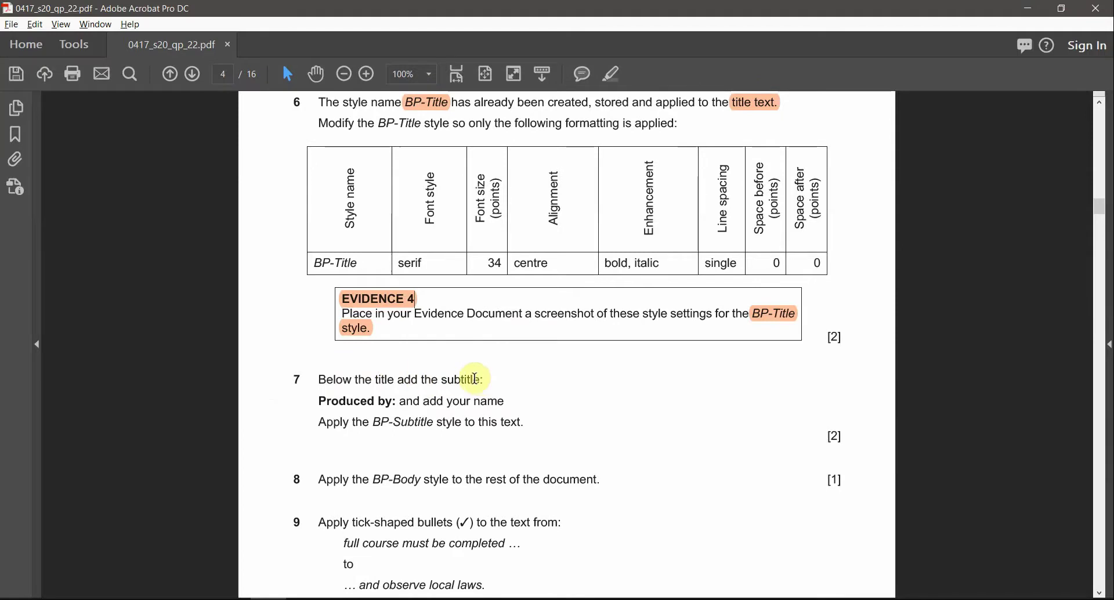
drag(320, 401, 479, 401)
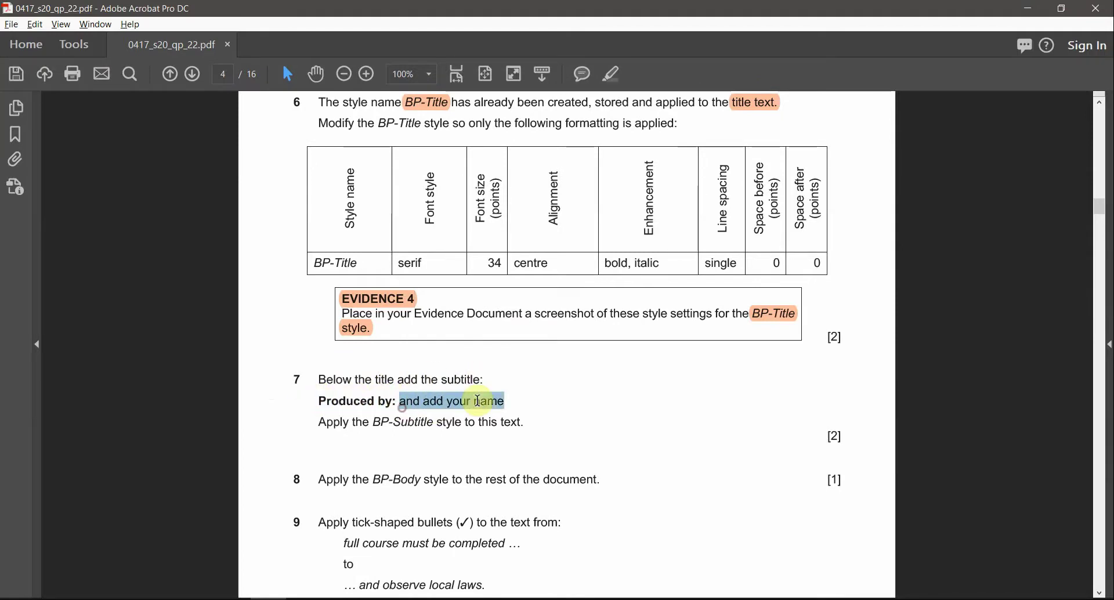
drag(379, 380, 484, 380)
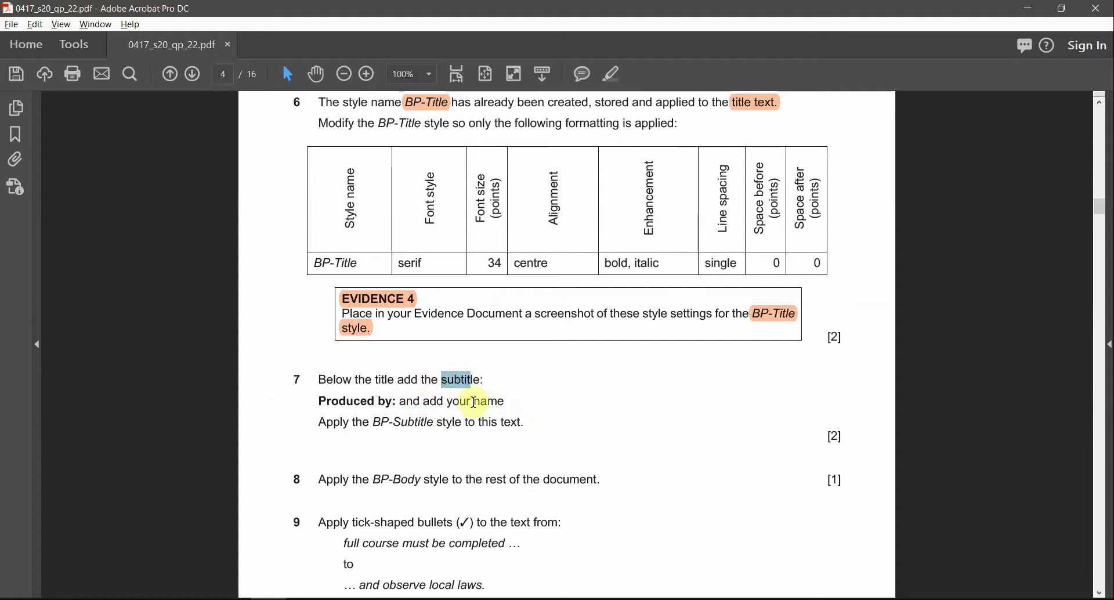
click(318, 398)
drag(369, 399, 391, 400)
key(ctrl+c)
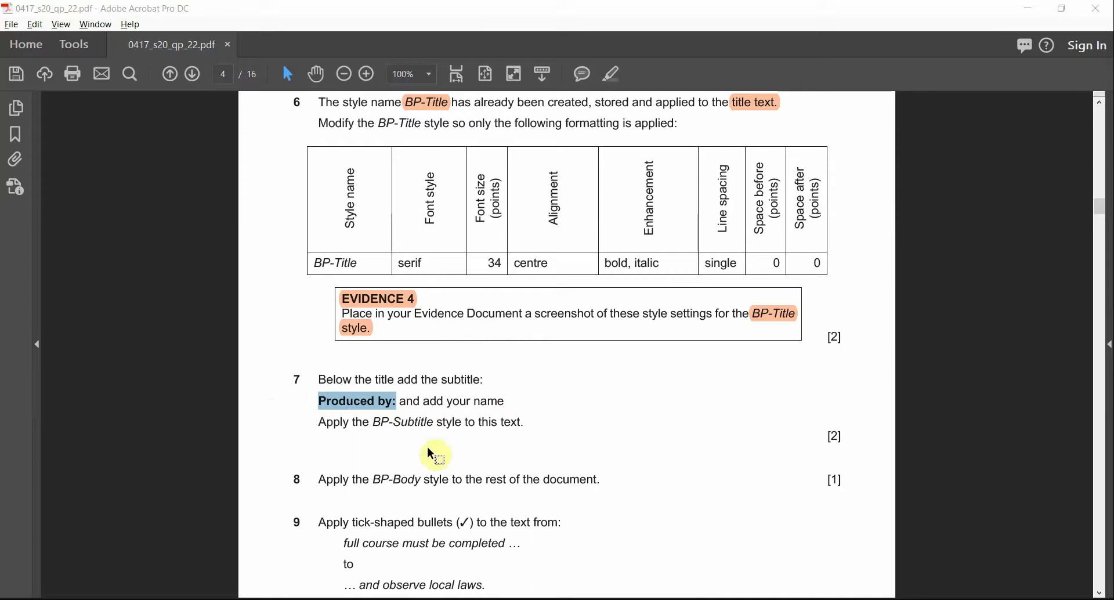
key(alt+Tab)
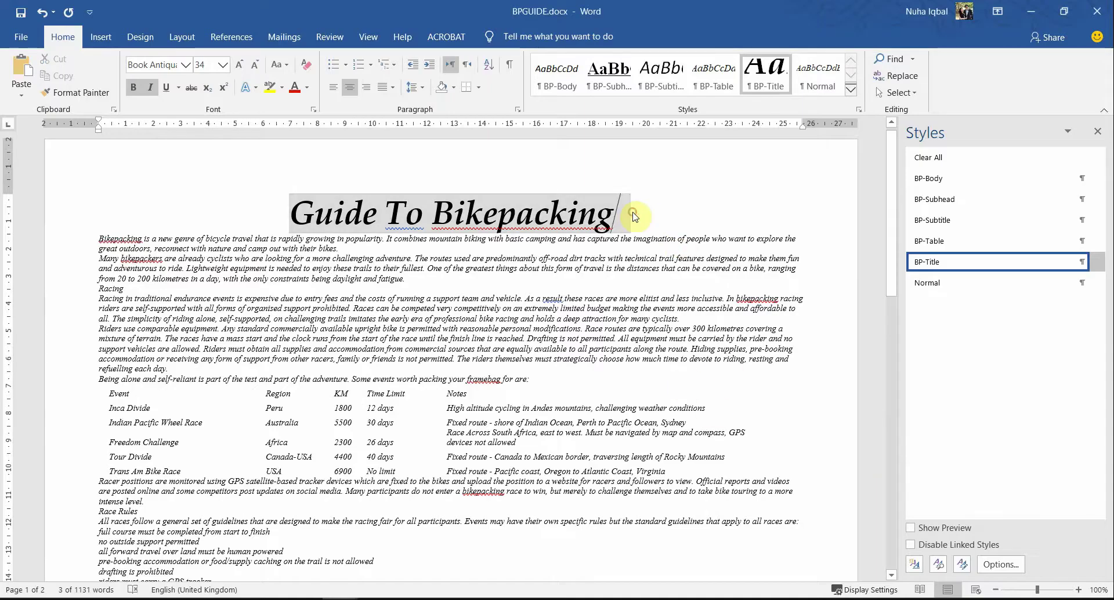
Step: Paste a 'Produced by:' line below the title and check question 7's required style name
click(635, 217)
key(Return)
key(ctrl+v)
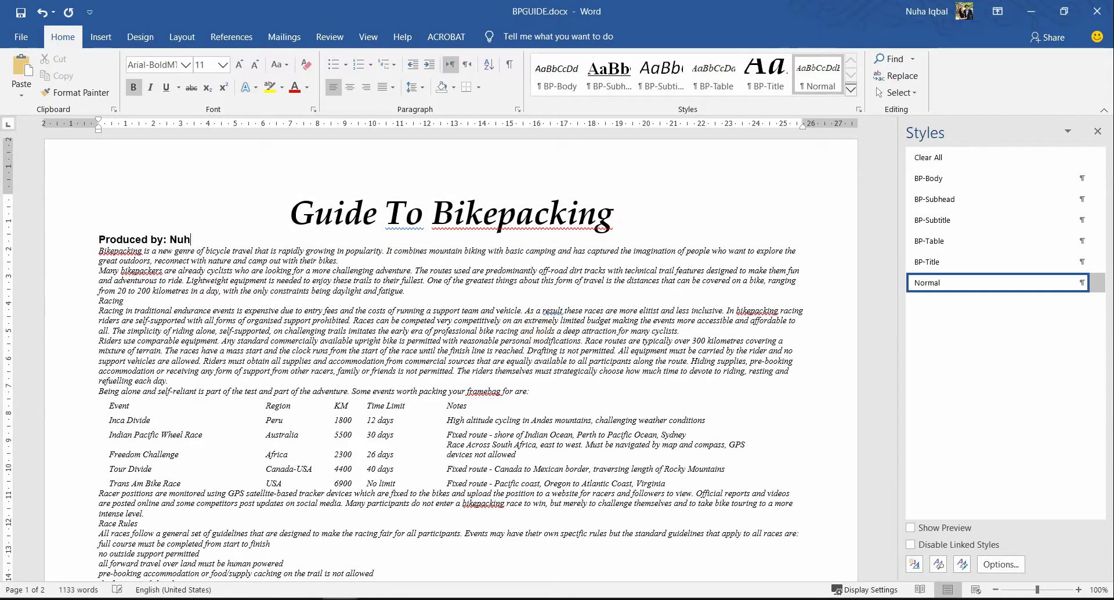
key(alt+Tab)
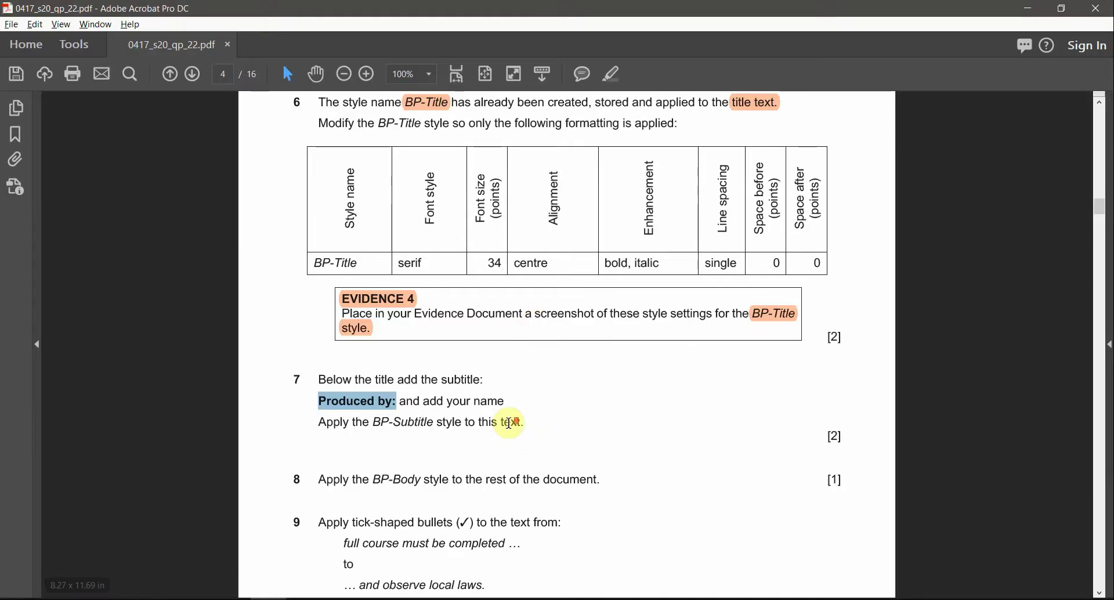
scroll(404, 412, down, 1)
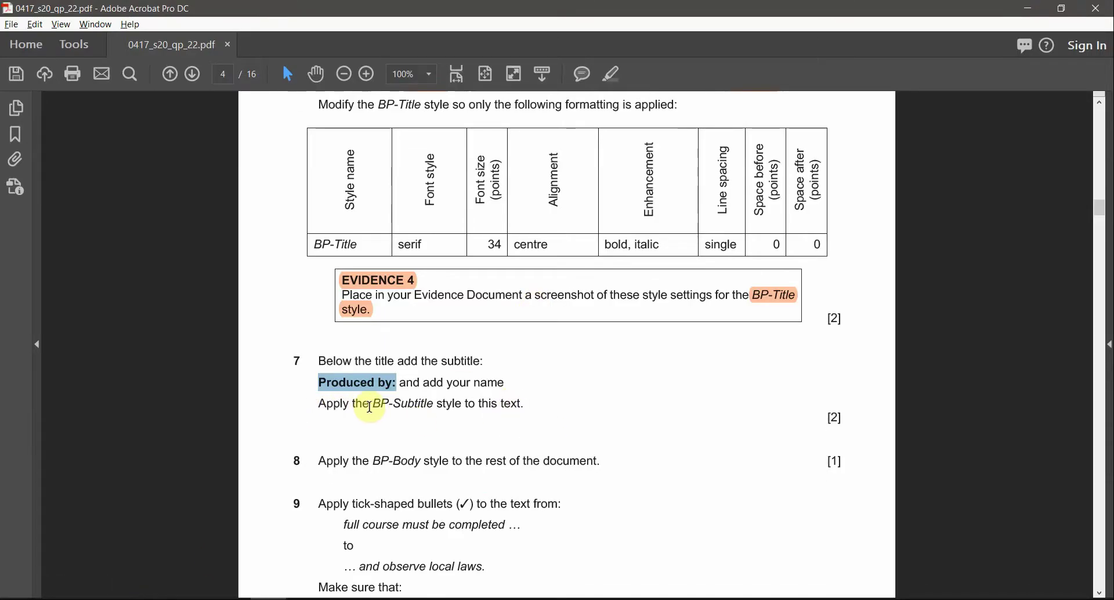
drag(370, 407, 463, 406)
Step: Apply the BP-Subtitle style to the Produced by line
key(alt+Tab)
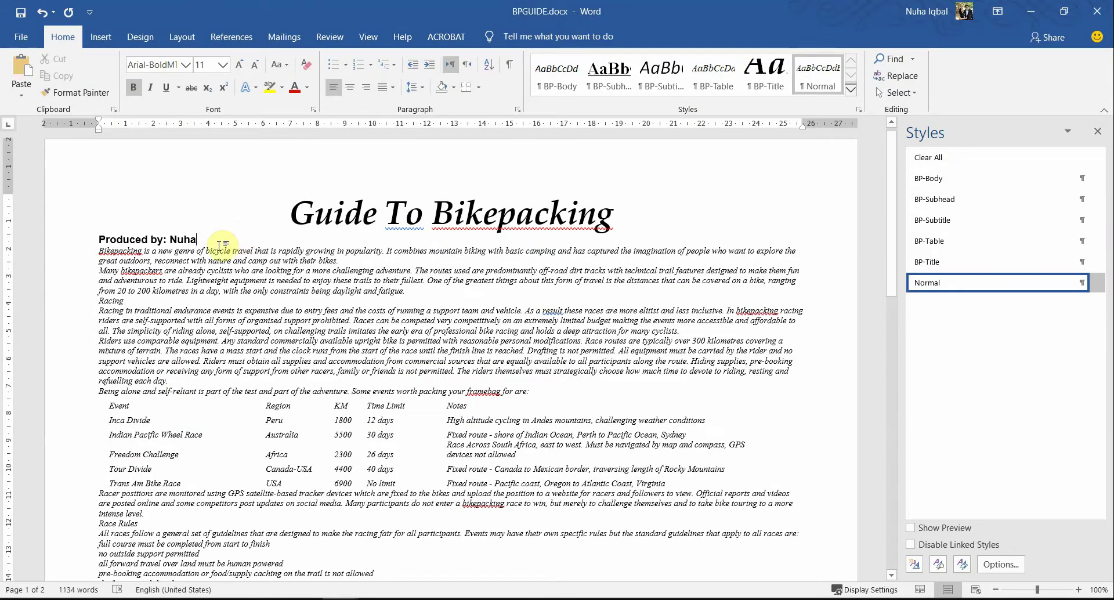
drag(103, 242, 196, 240)
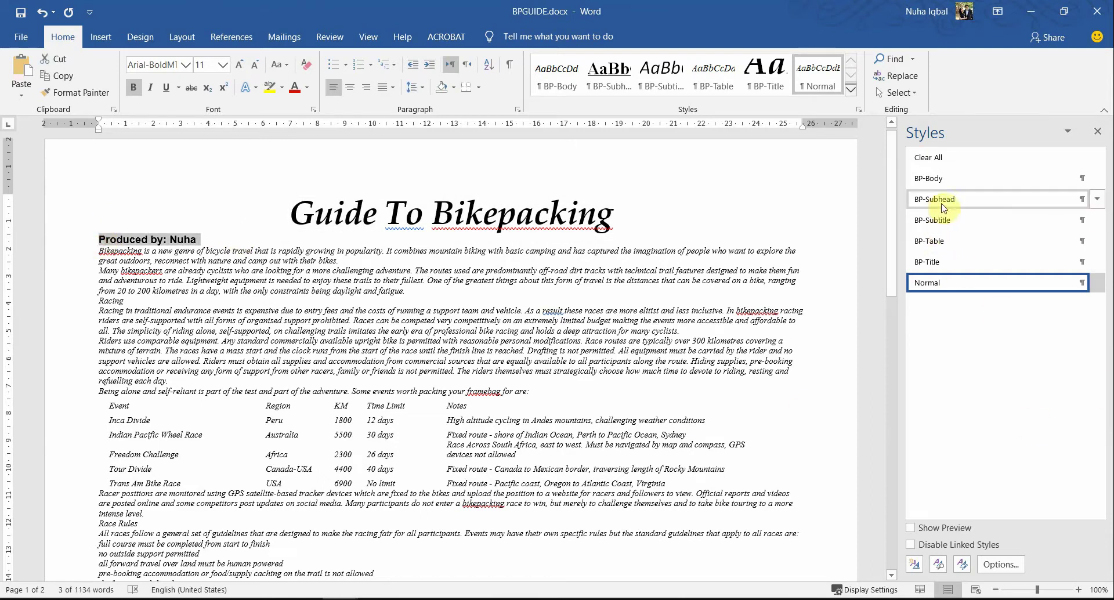
click(934, 221)
click(670, 333)
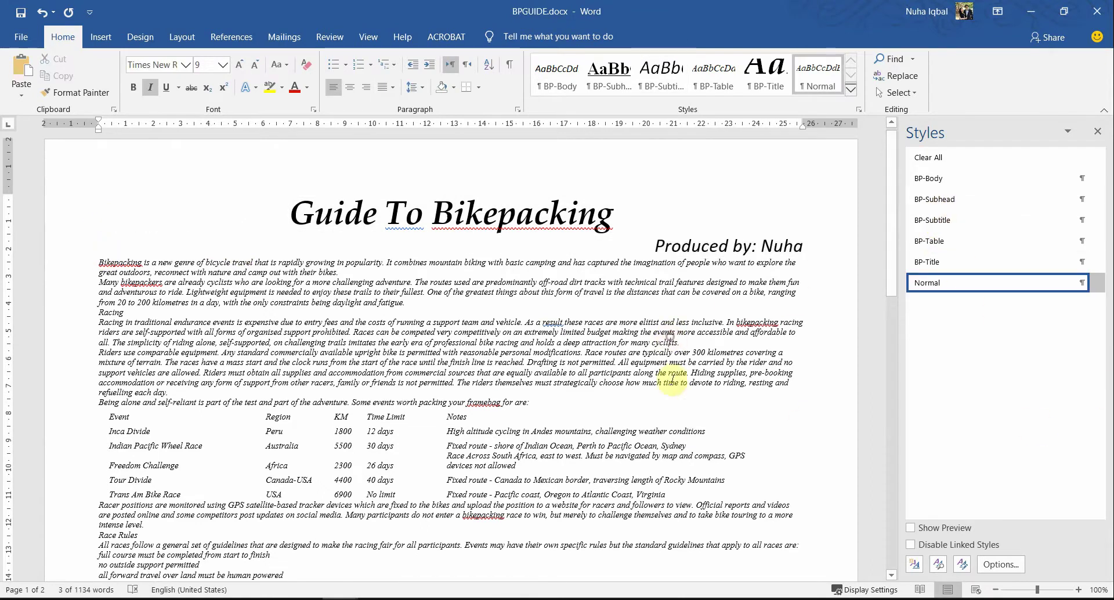
Step: Highlight question 7's subtitle instructions in the question paper as done
key(alt+Tab)
click(516, 418)
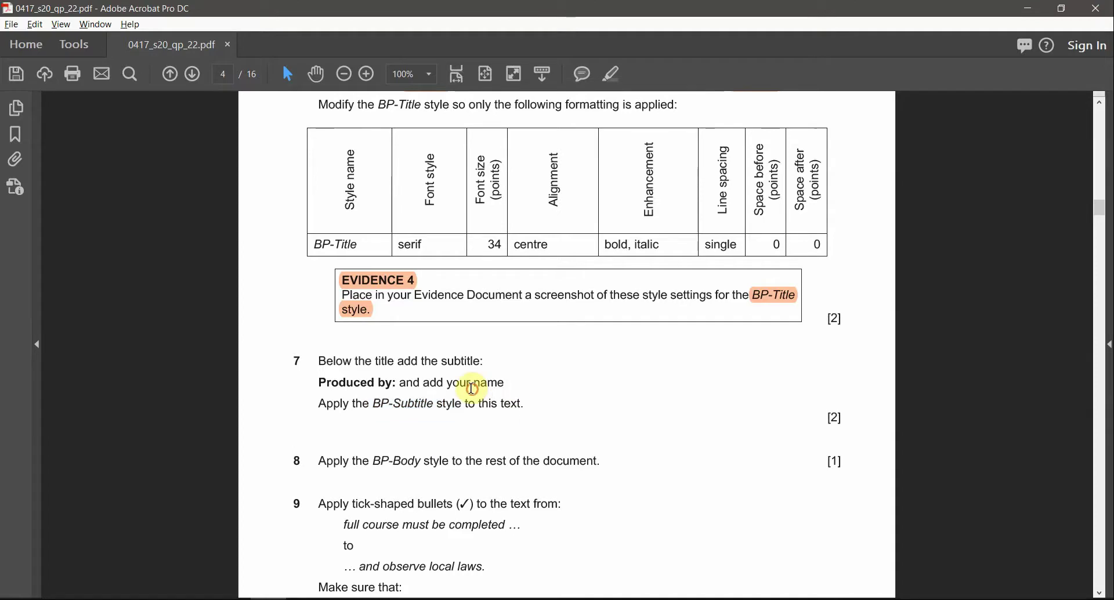
drag(320, 377, 531, 394)
click(609, 75)
scroll(550, 393, down, 4)
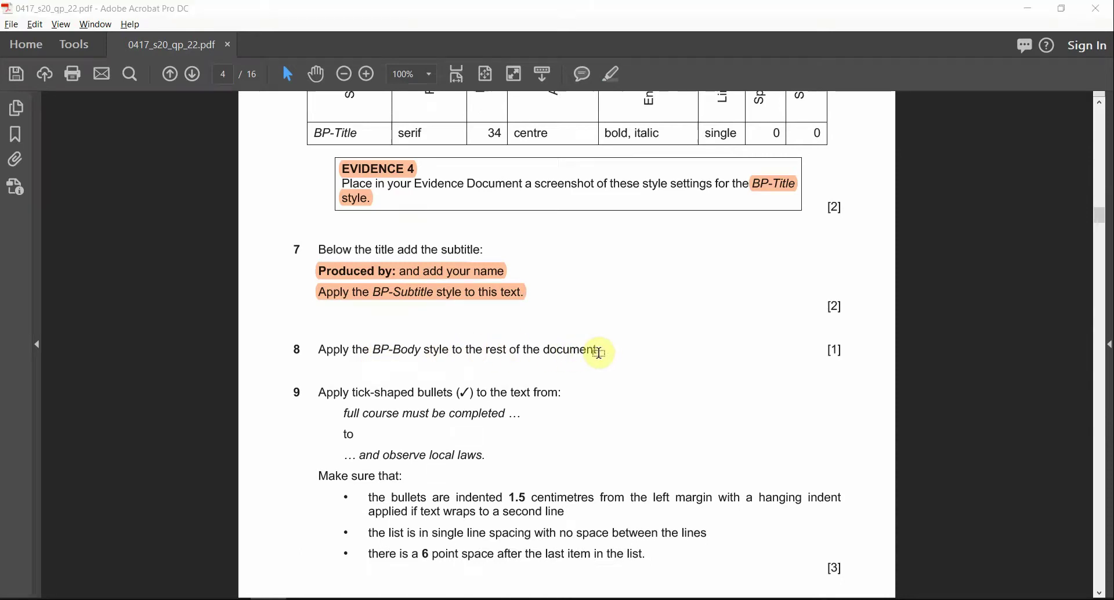
Step: Select the guide's body text from the first paragraph to the document's end
key(alt+Tab)
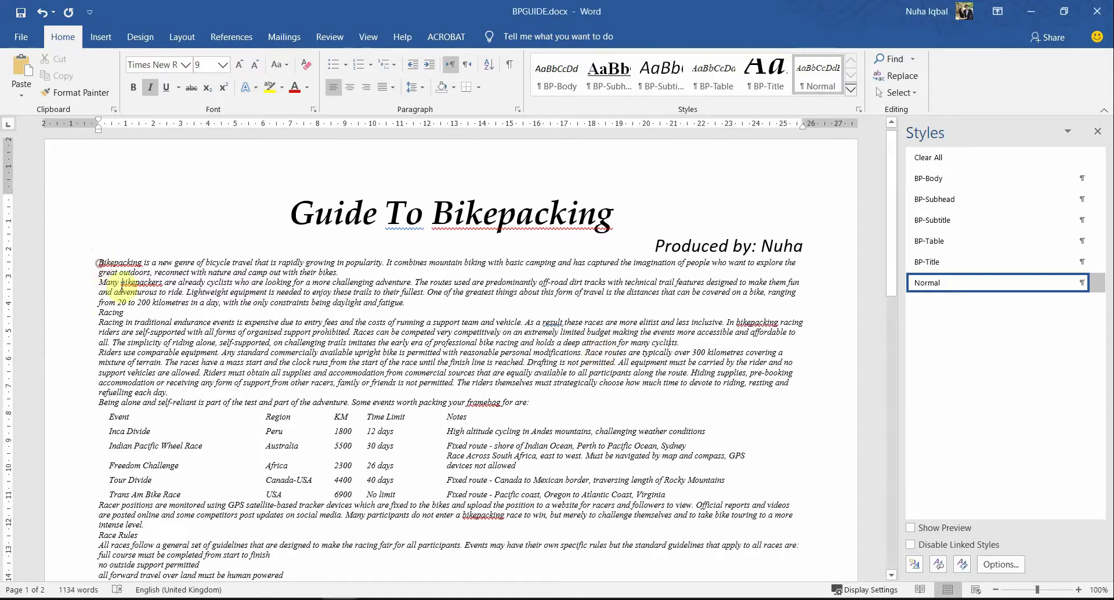
drag(122, 283, 315, 352)
scroll(370, 353, down, 10)
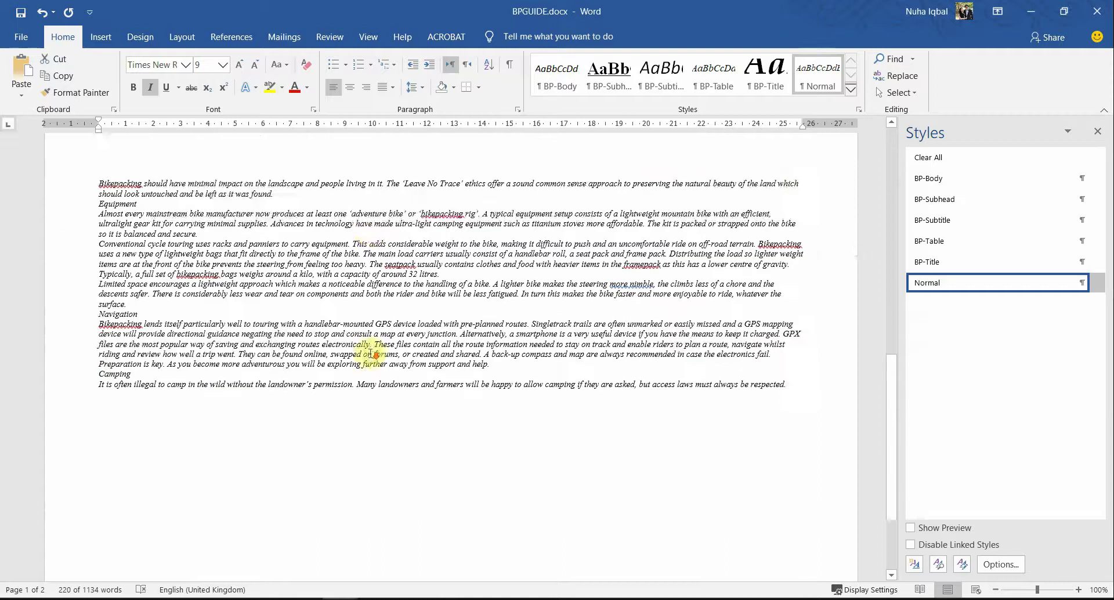
scroll(566, 283, down, 3)
shift+click(801, 256)
scroll(760, 348, up, 3)
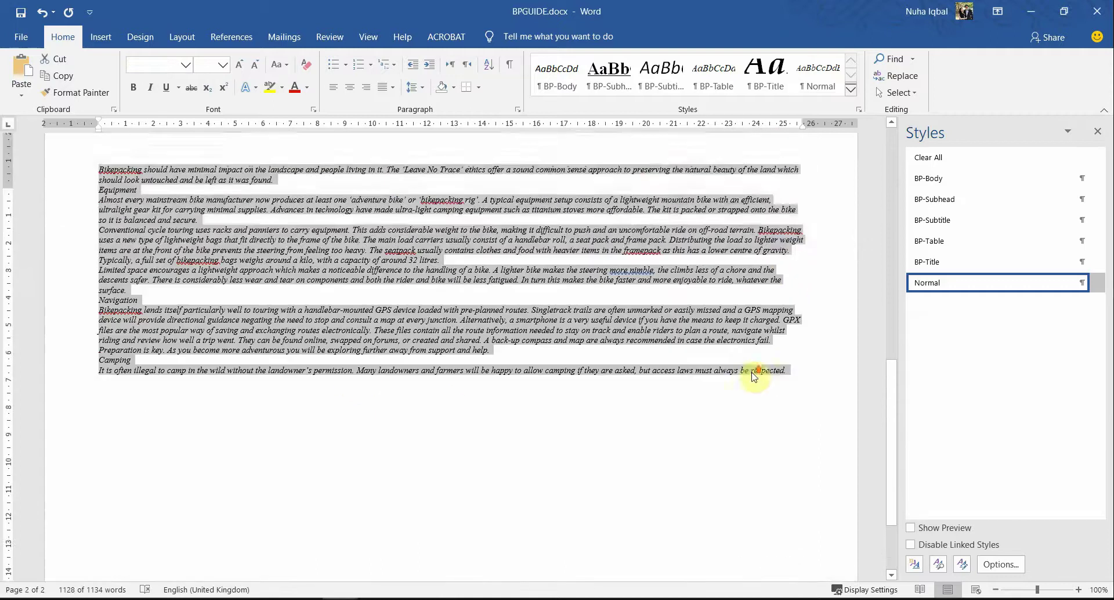
Step: Highlight question 8 in the question paper as done
key(alt+Tab)
triple_click(400, 350)
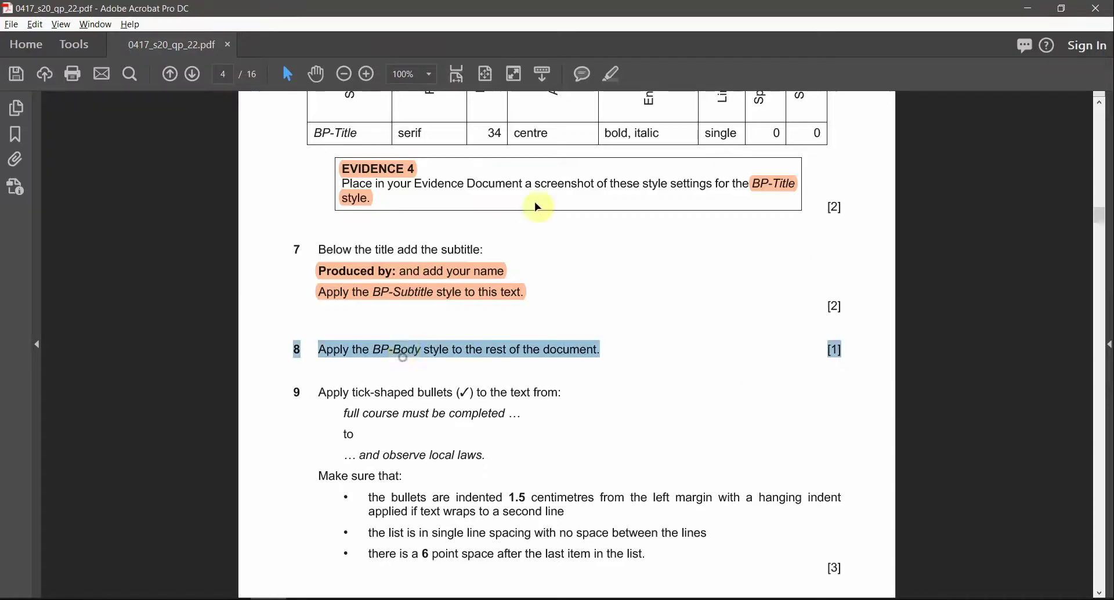
click(609, 79)
Step: Apply the BP-Body style to the selected text, making it justified with first-line indents
key(alt+Tab)
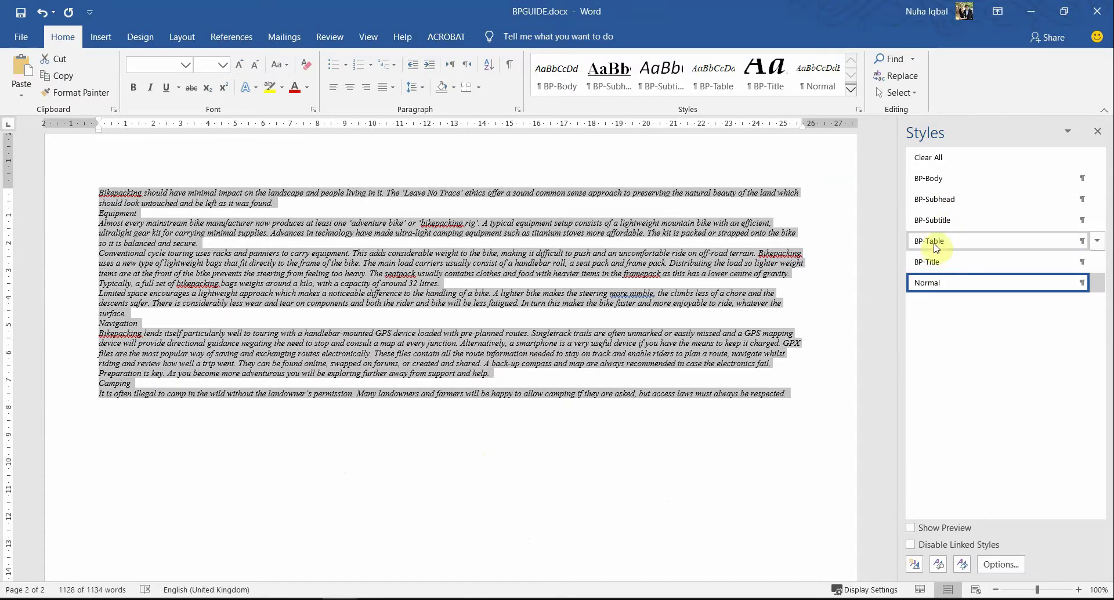
click(936, 183)
scroll(624, 423, up, 4)
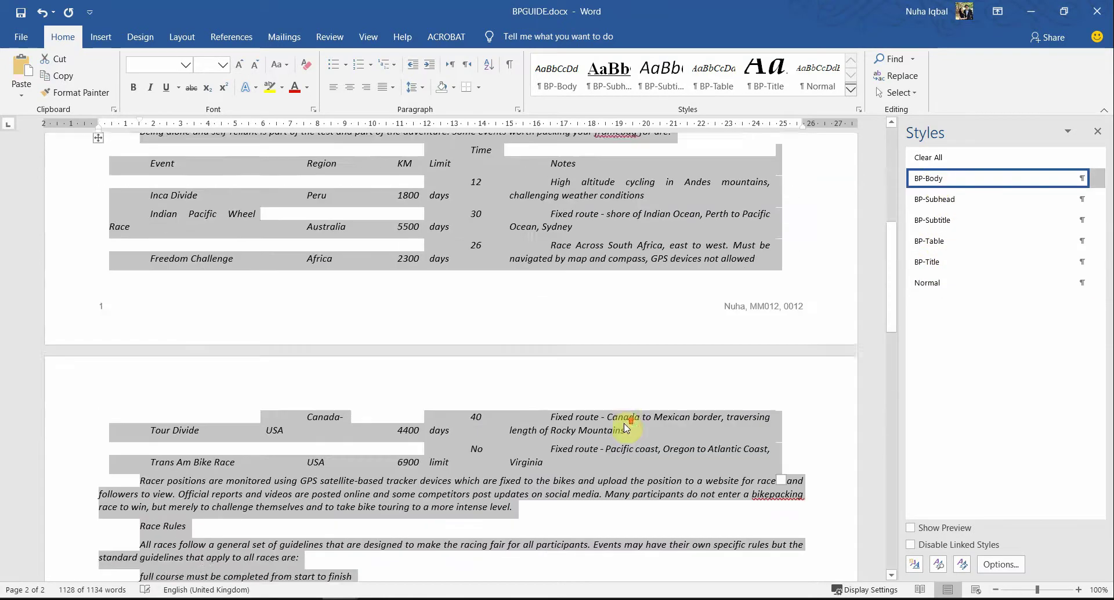
scroll(626, 428, up, 5)
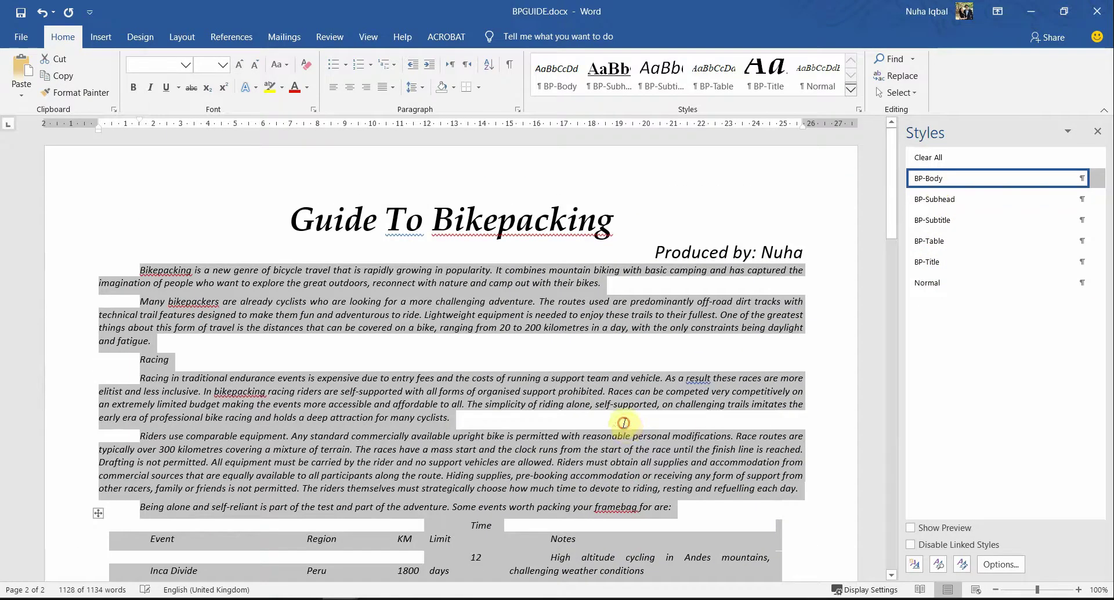
scroll(625, 357, down, 1)
click(708, 408)
scroll(708, 408, down, 5)
key(alt+Tab)
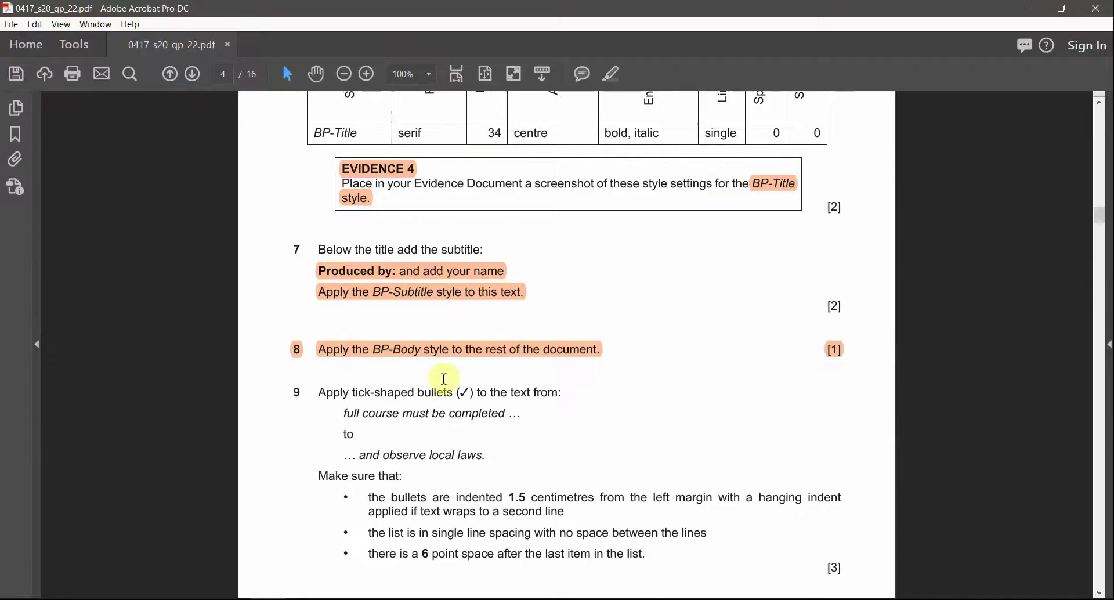
Step: Search the guide for 'full course must', taken from question 9
scroll(441, 380, down, 1)
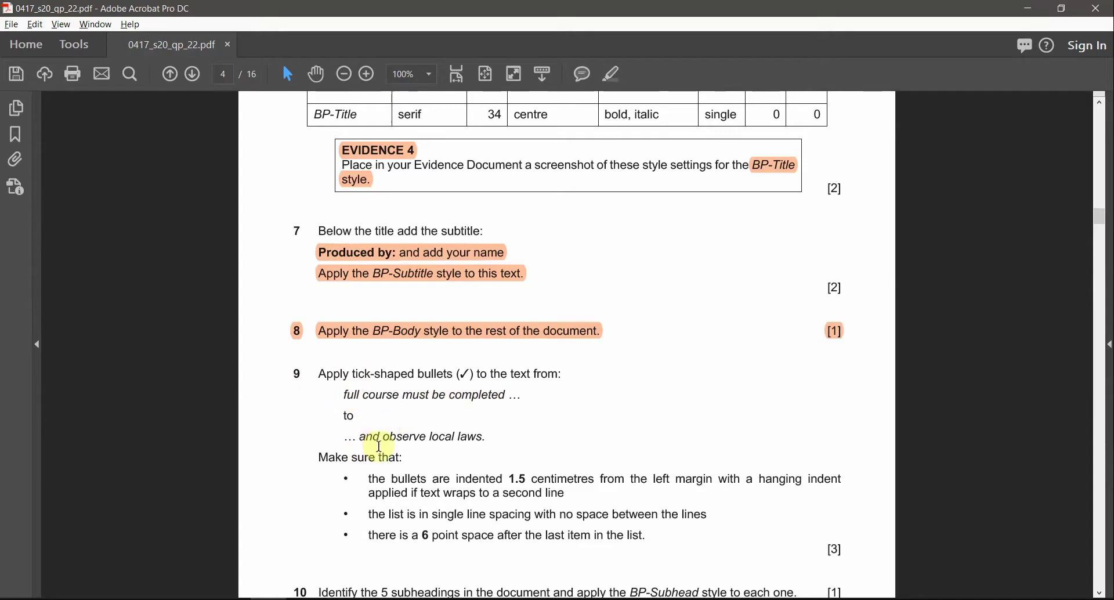
key(alt+Tab)
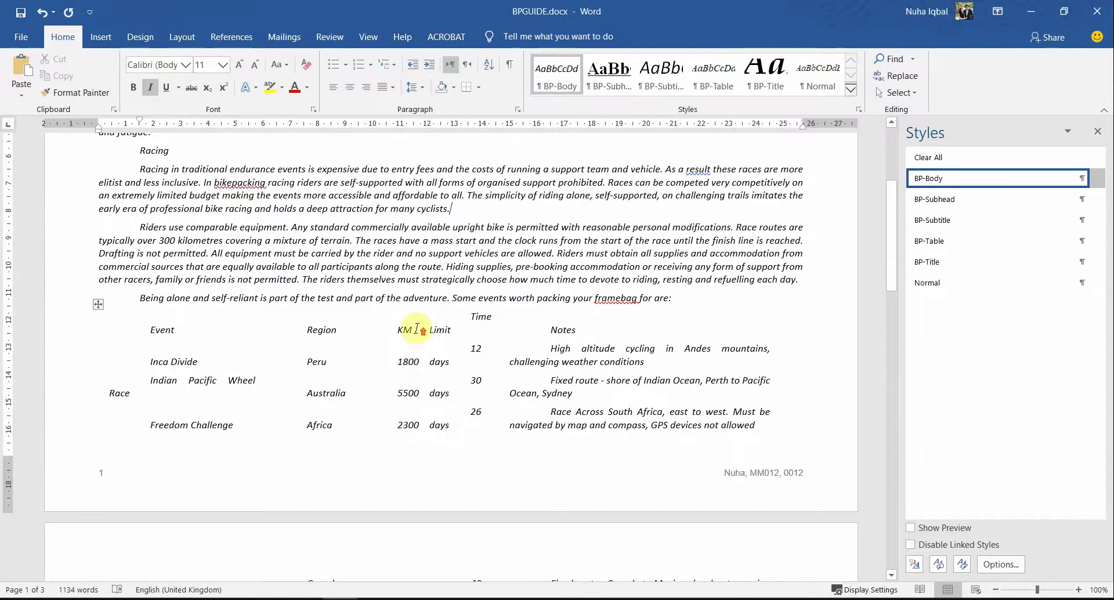
scroll(417, 329, up, 5)
key(ctrl+f)
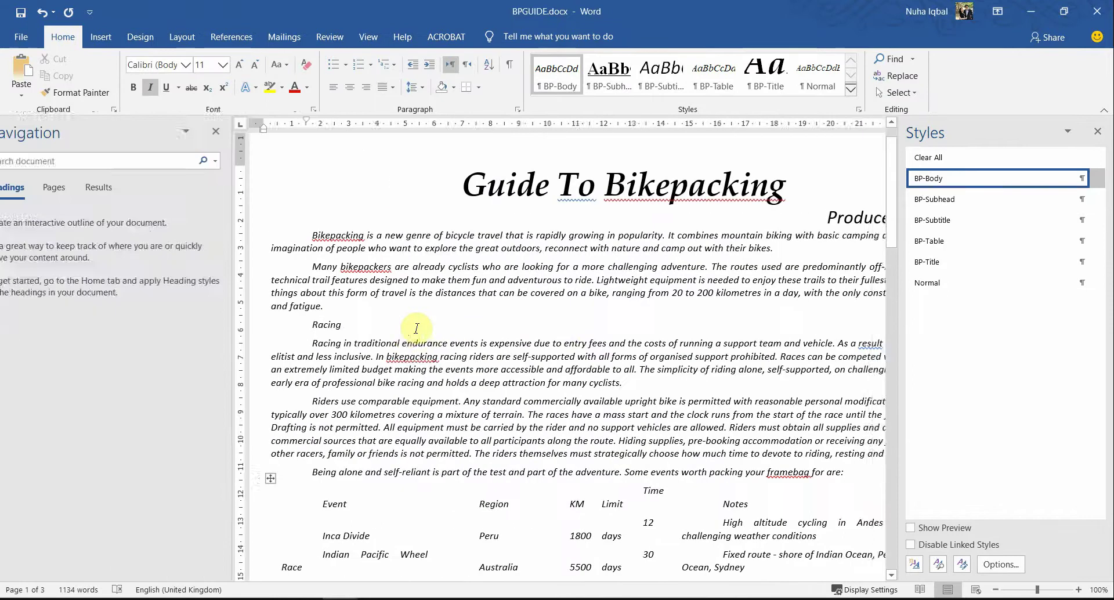
key(alt+Tab)
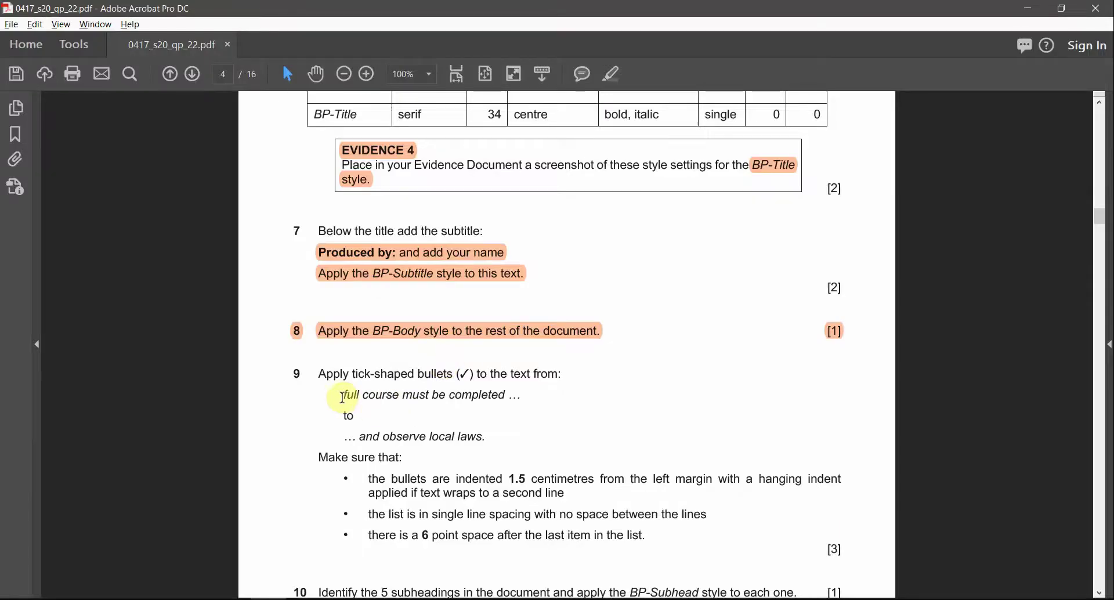
drag(344, 393, 410, 395)
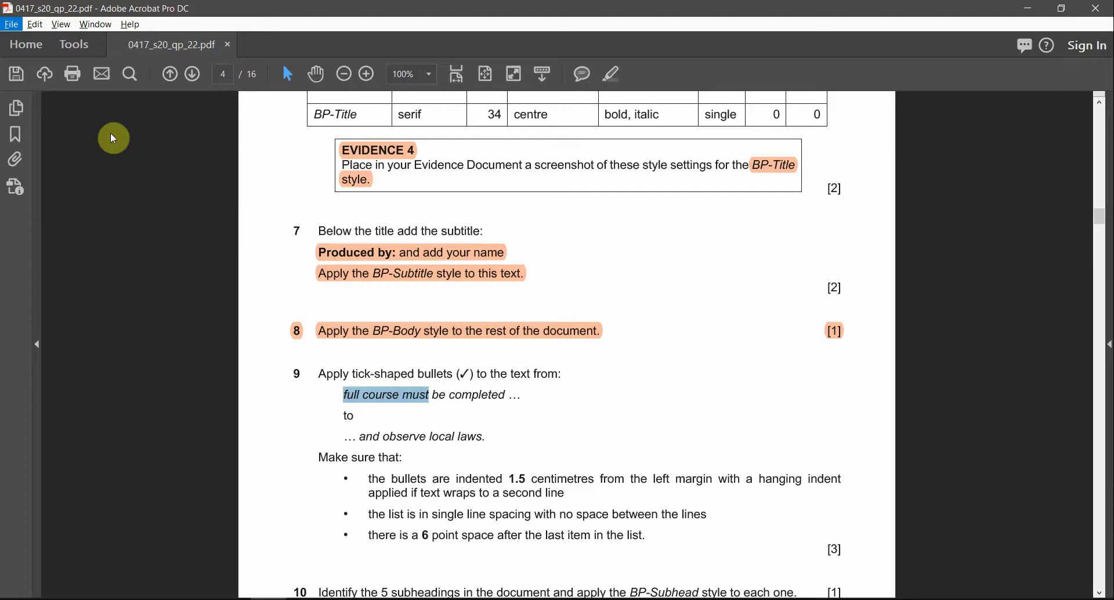
key(alt+Tab)
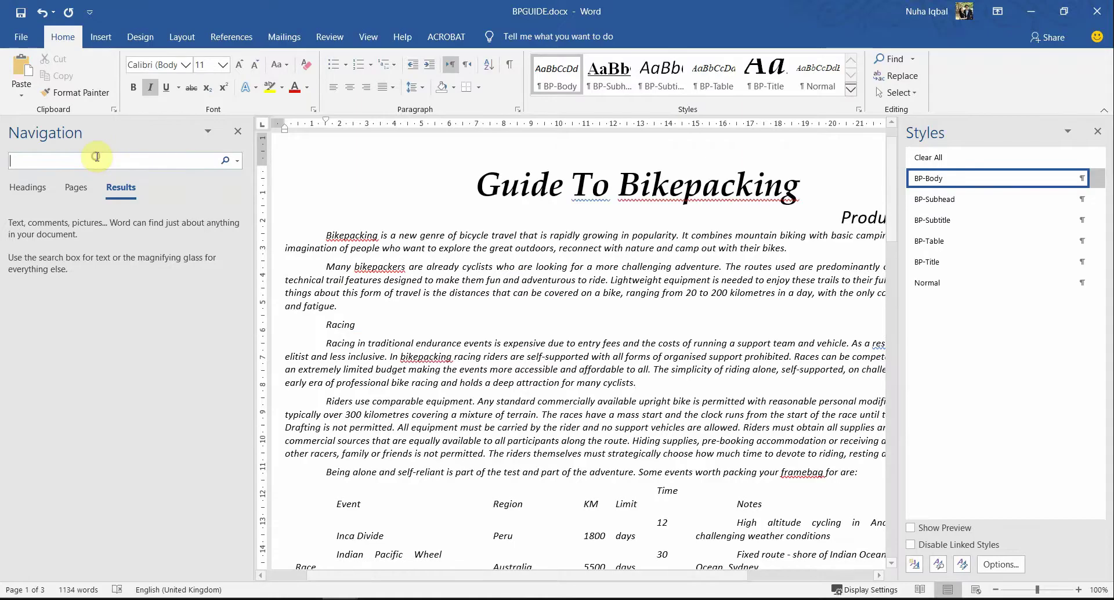
key(Return)
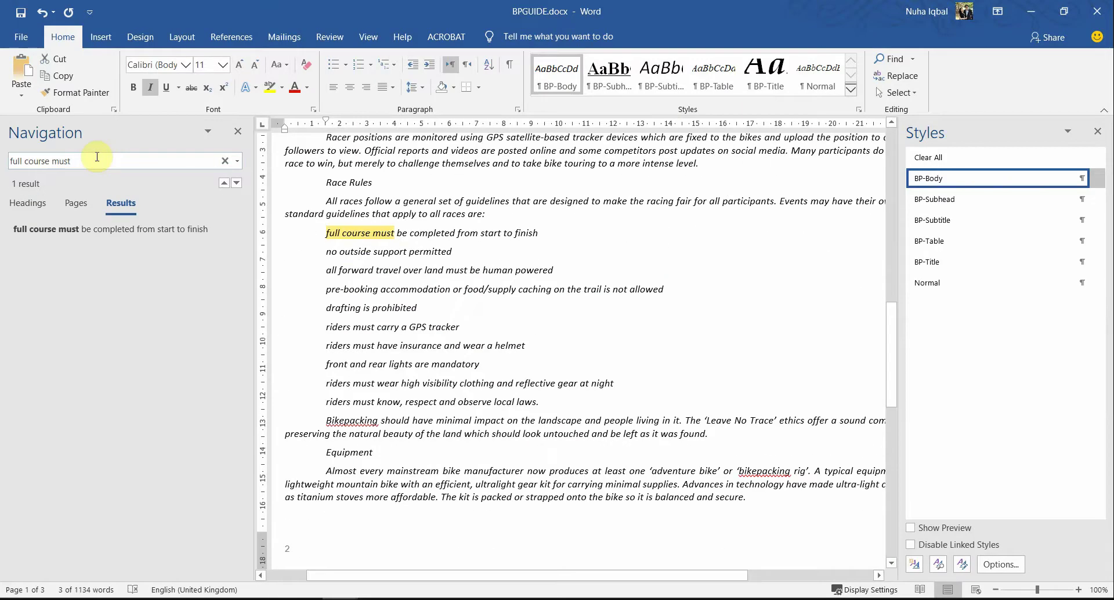
Step: Select all ten race rule lines from 'full course must' through 'observe local laws'
key(alt+Tab)
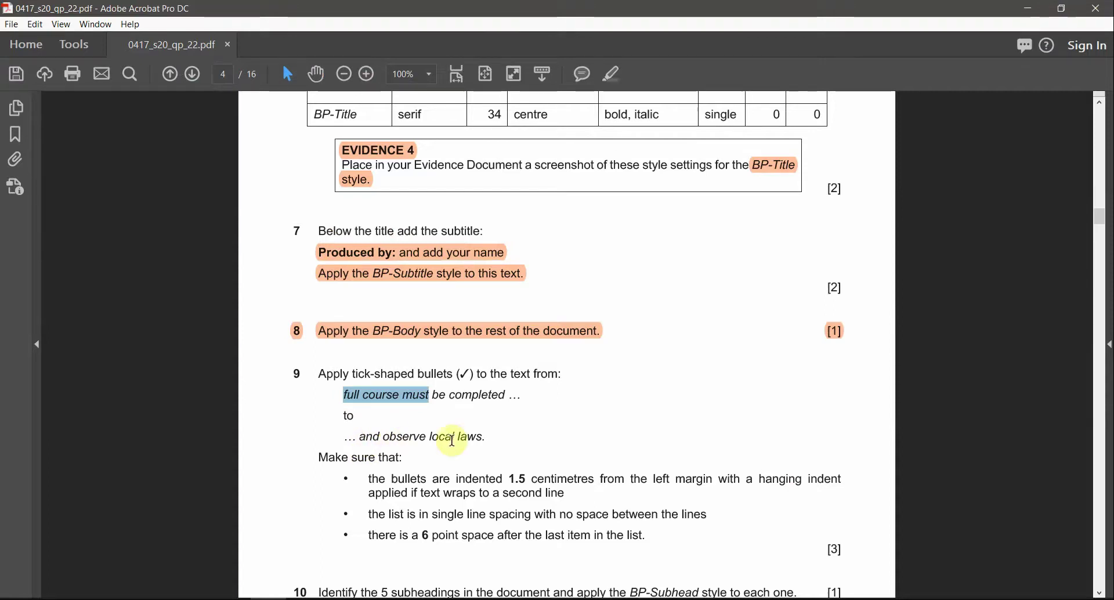
key(alt+Tab)
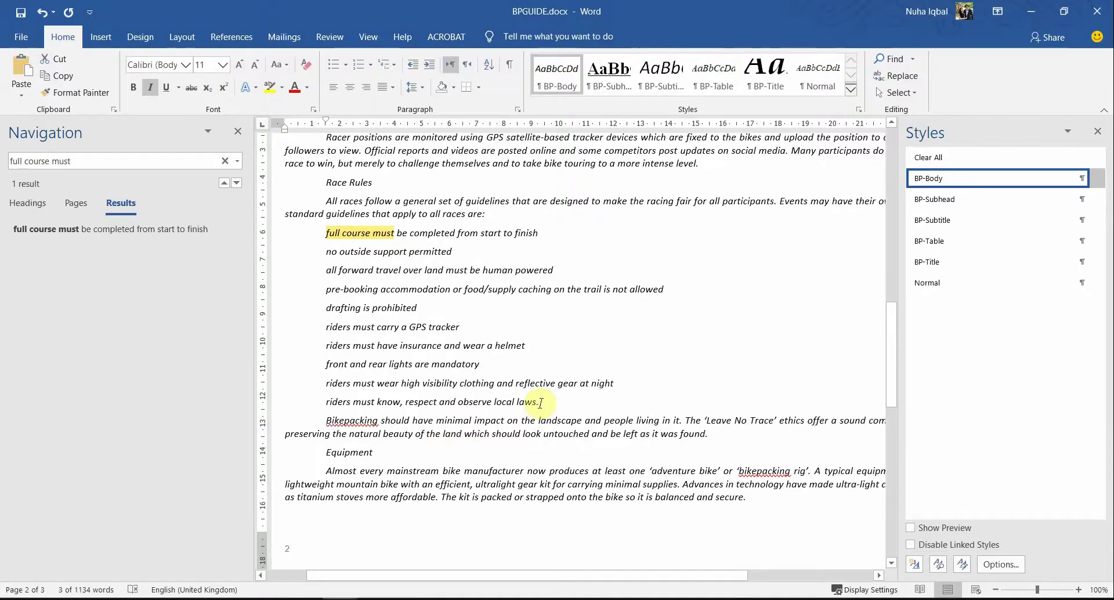
drag(540, 402, 307, 240)
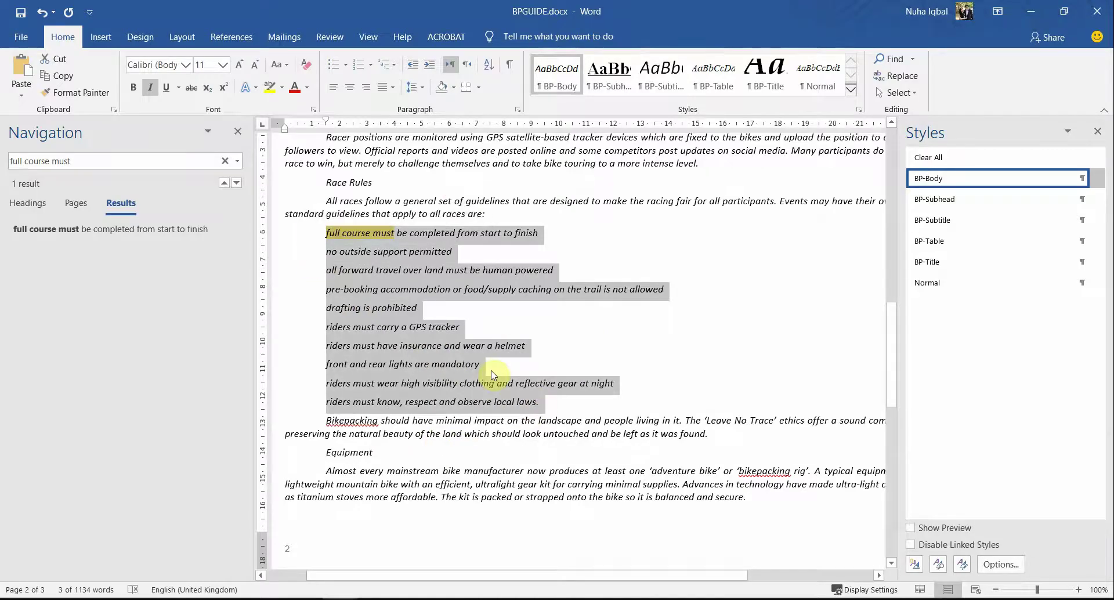
Step: Highlight the tick symbol in question 9 of the question paper
key(alt+Tab)
double_click(464, 373)
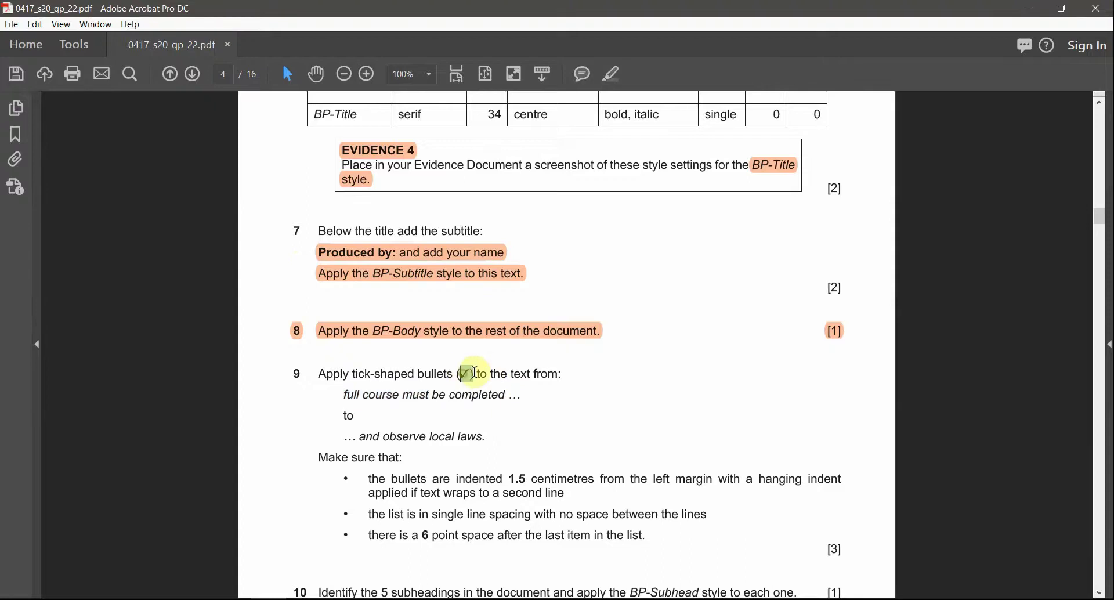
click(612, 74)
key(alt+Tab)
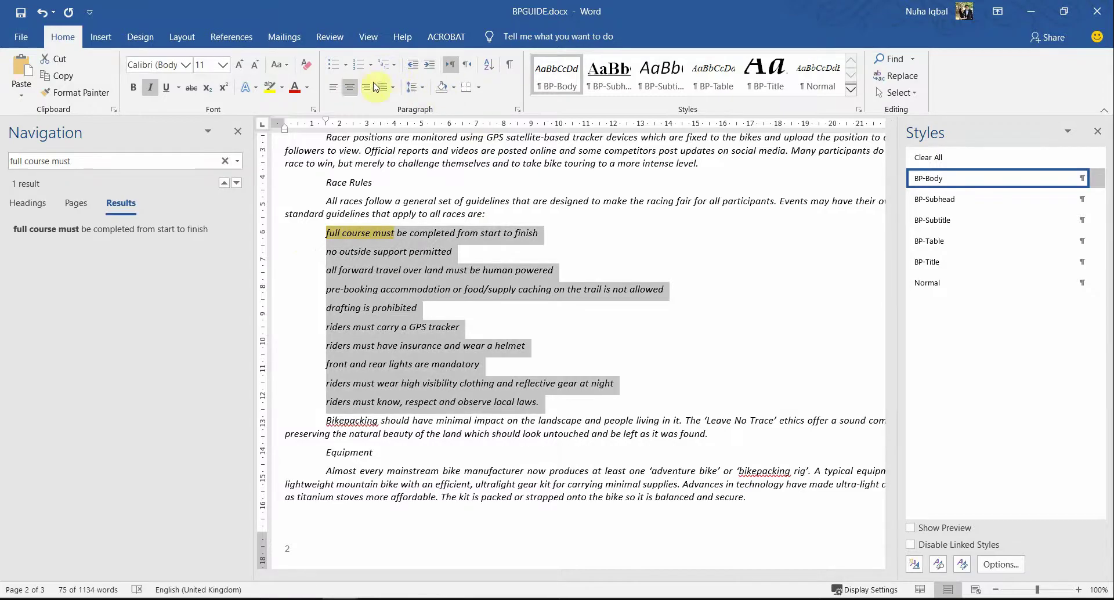
Step: Browse the custom bullet symbol options, then cancel without defining a new bullet
click(346, 65)
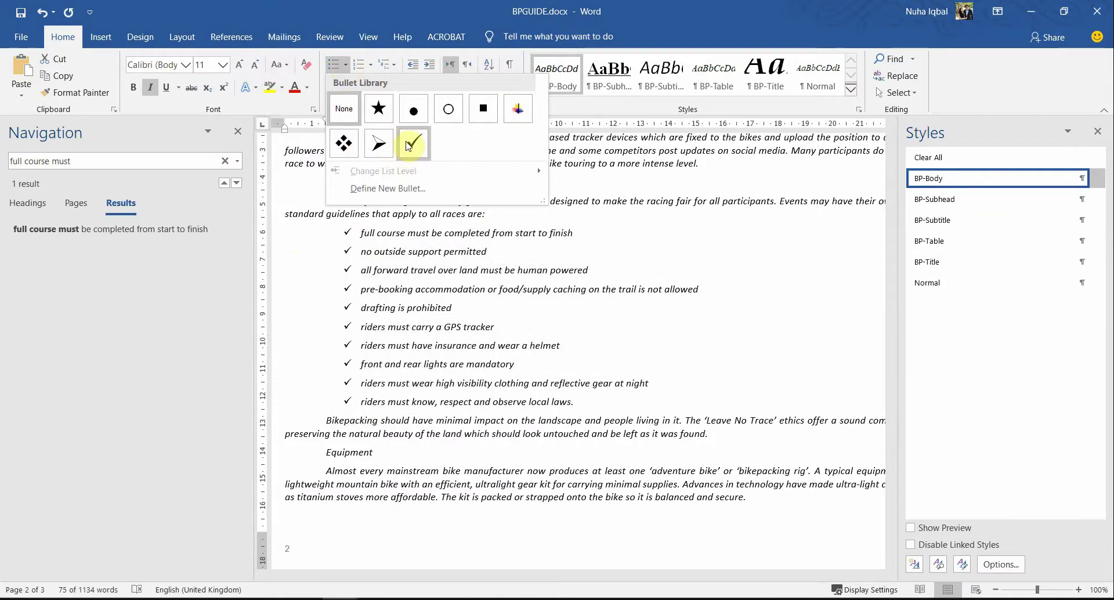
click(369, 188)
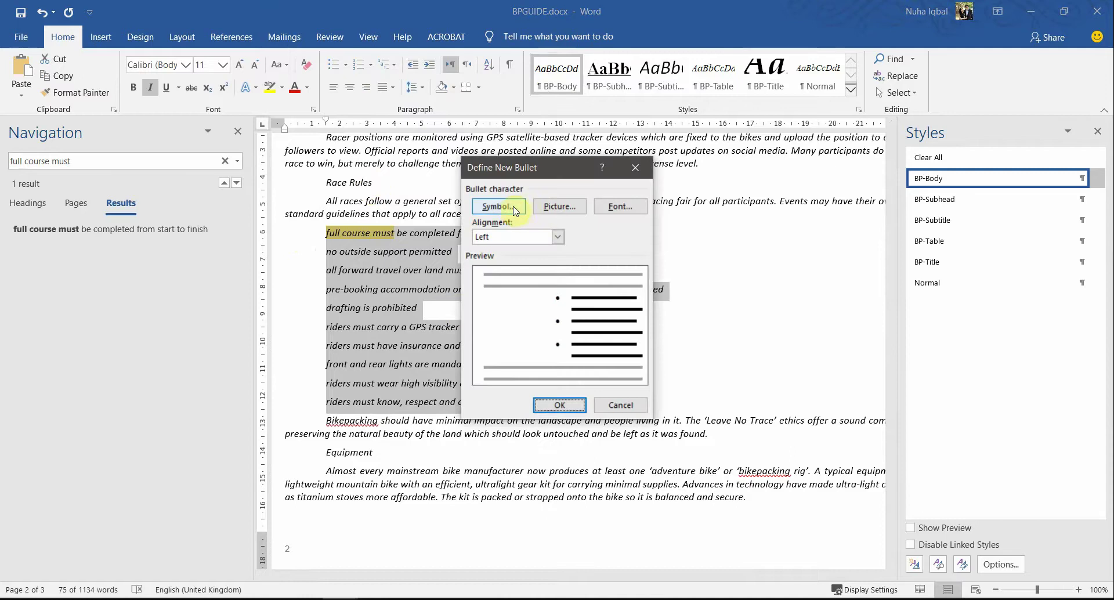
click(510, 207)
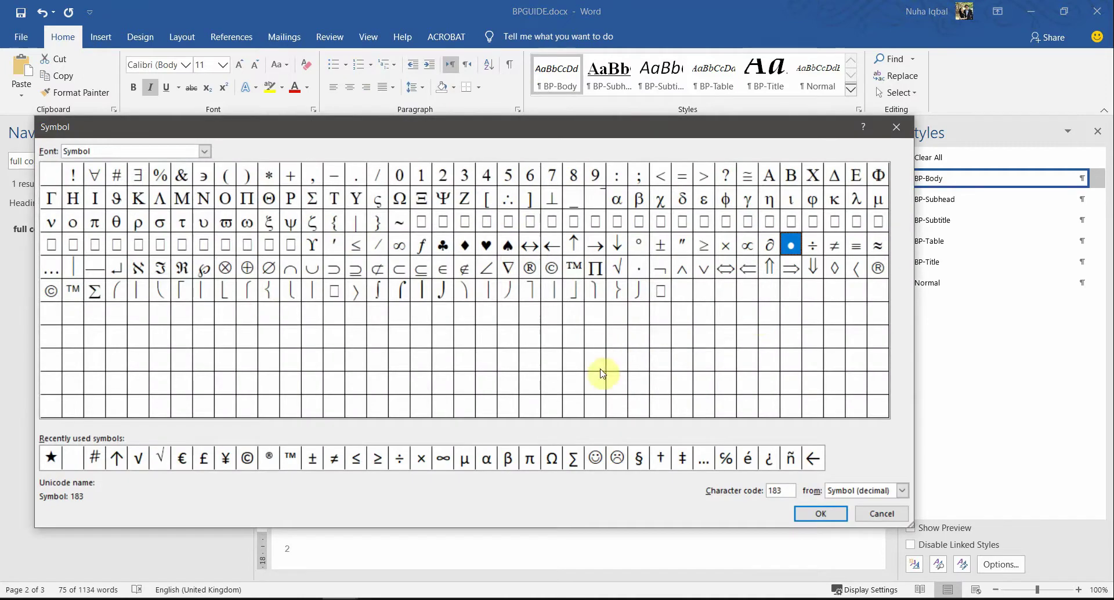
click(833, 521)
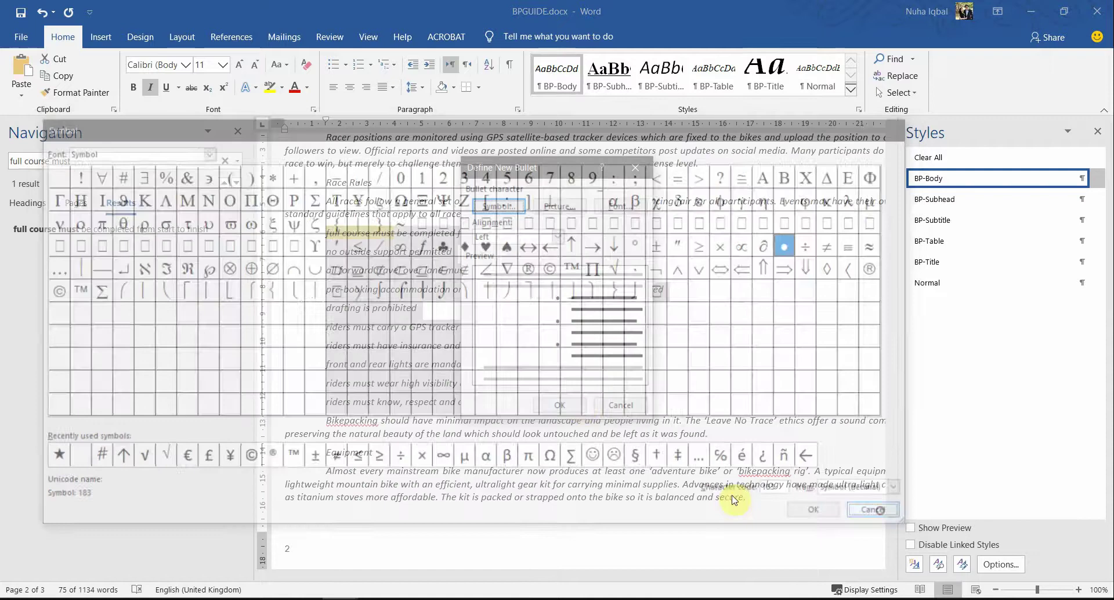
click(625, 404)
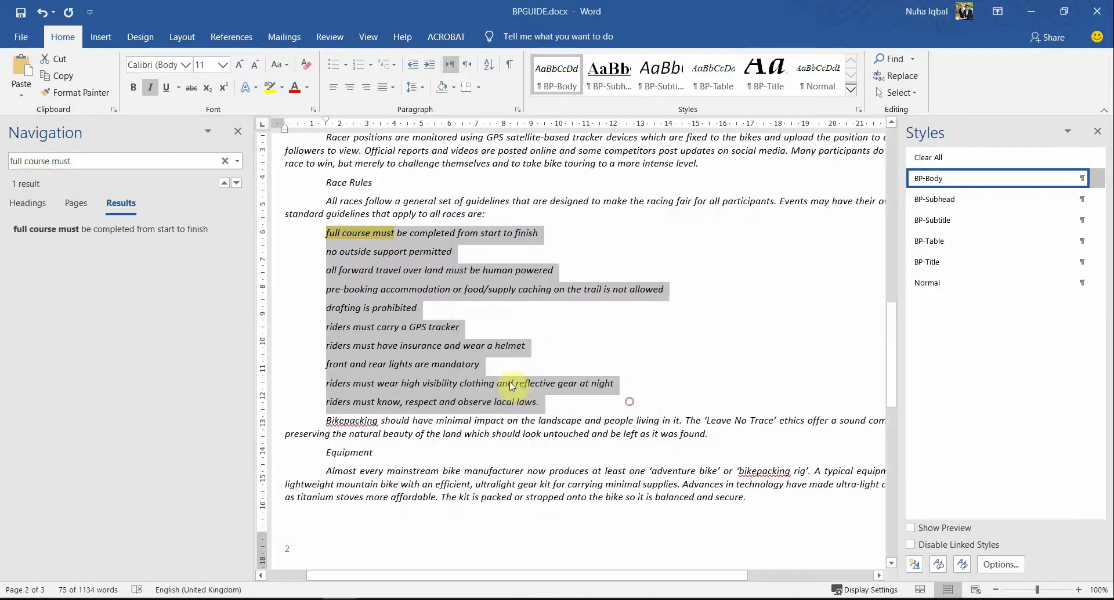
Step: Apply the checkmark bullet from the Bullet Library to the ten race rules
click(346, 64)
click(412, 146)
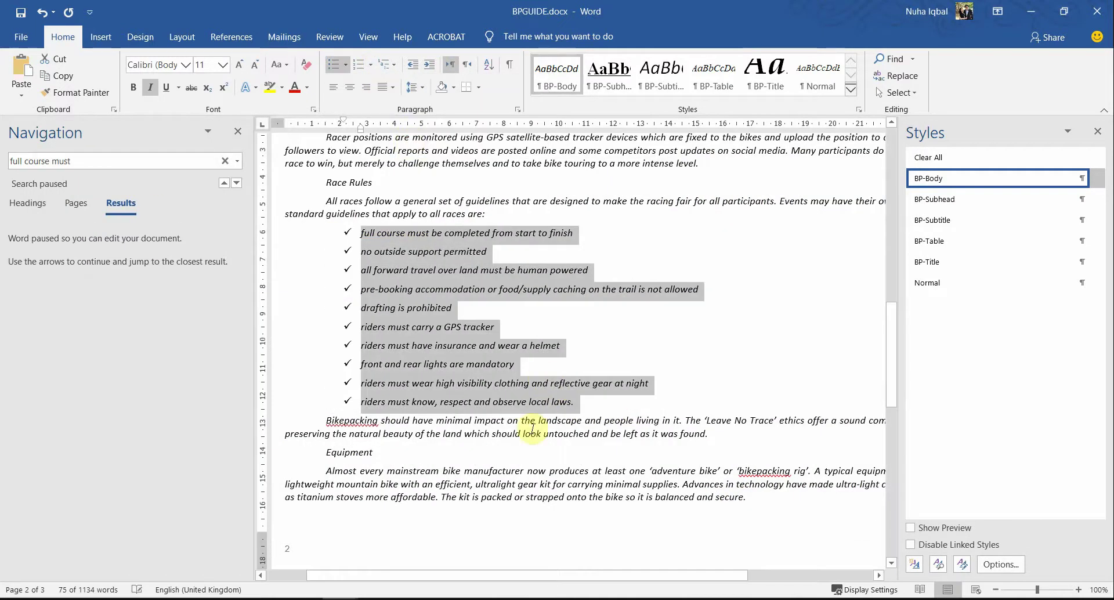
key(alt+Tab)
scroll(369, 436, down, 1)
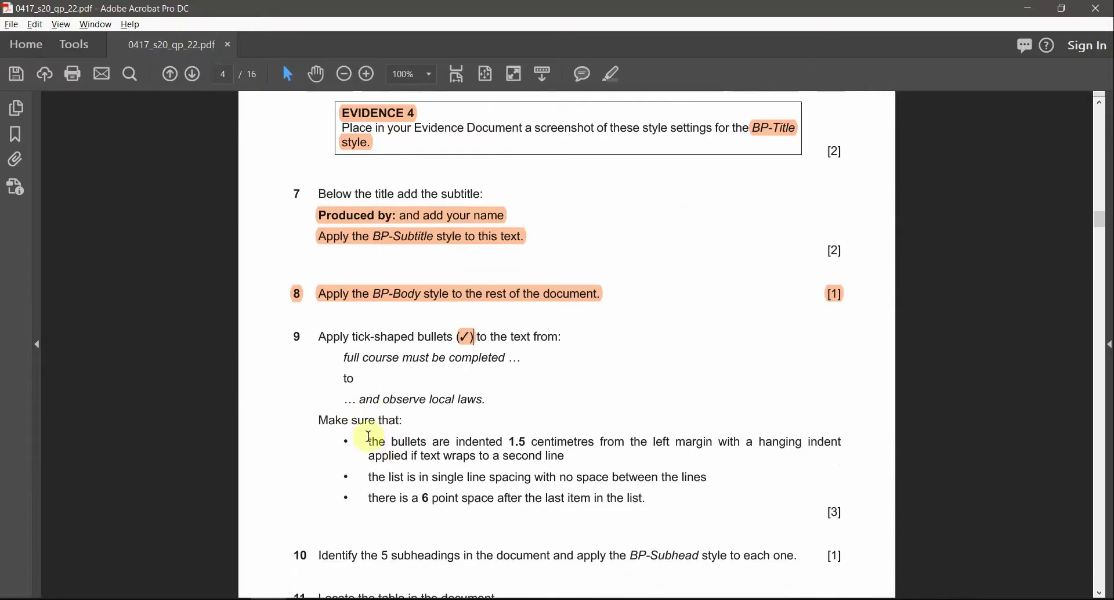
Step: Mark '1.5 centimetres' and 'hanging indent' in question 9 with orange highlights
drag(318, 418, 551, 396)
scroll(450, 467, down, 1)
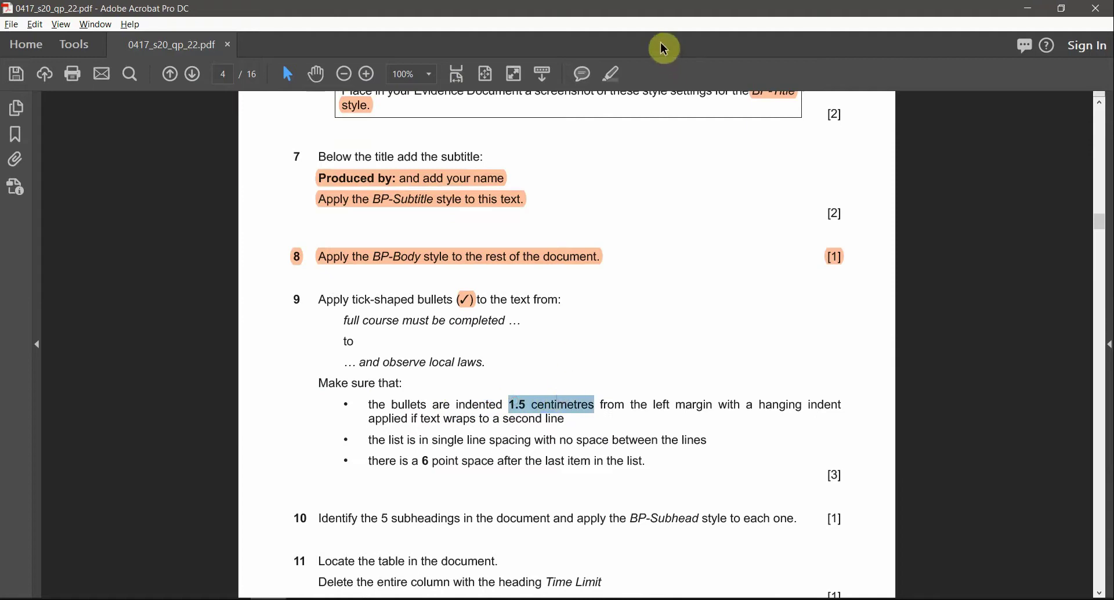
click(613, 73)
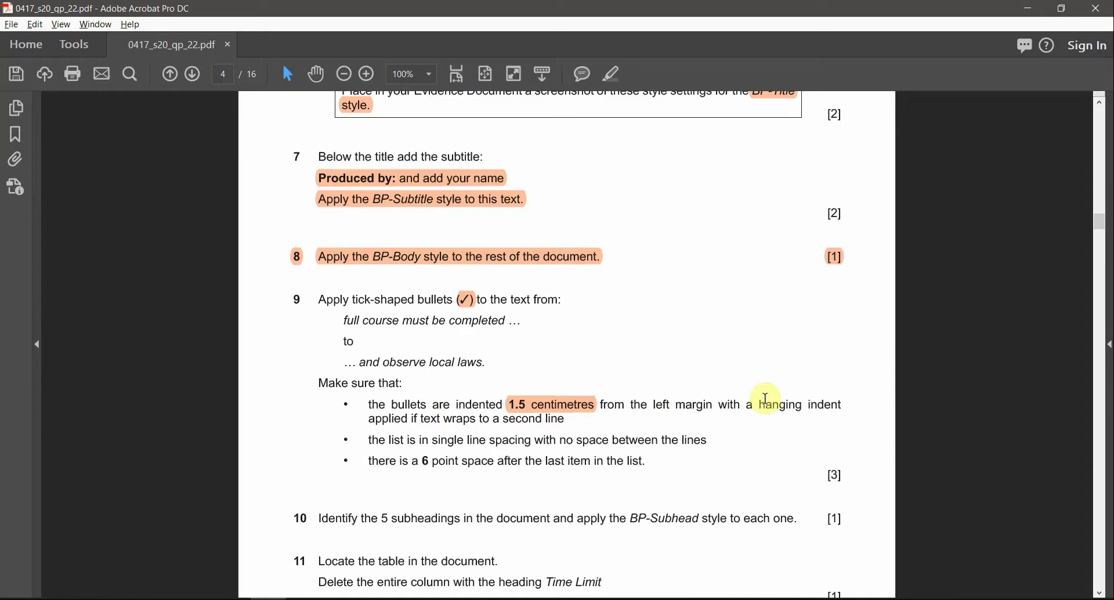
drag(759, 401, 828, 400)
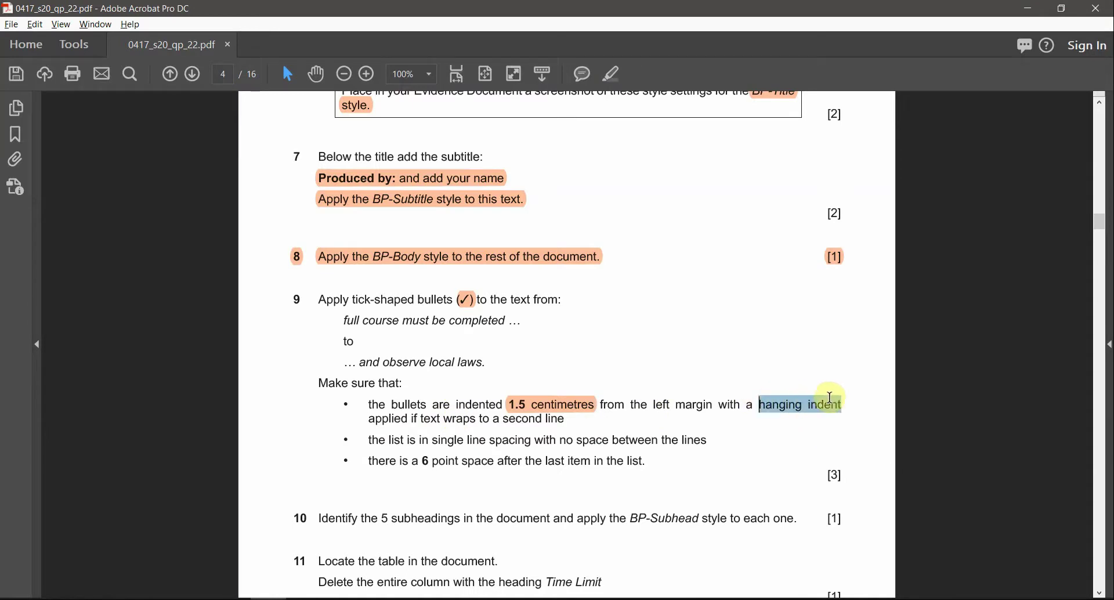
click(614, 75)
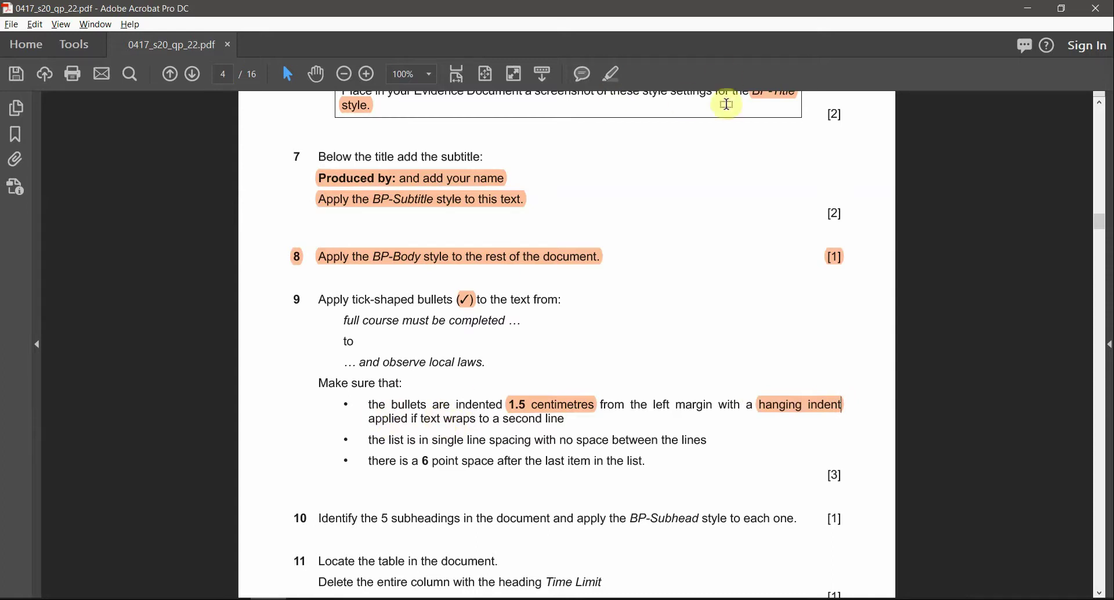
key(alt+Tab)
Step: Open the ticked list's Paragraph settings (2.14 cm indent, 0.63 cm hanging) and recheck the 1.5 cm requirement
right_click(405, 308)
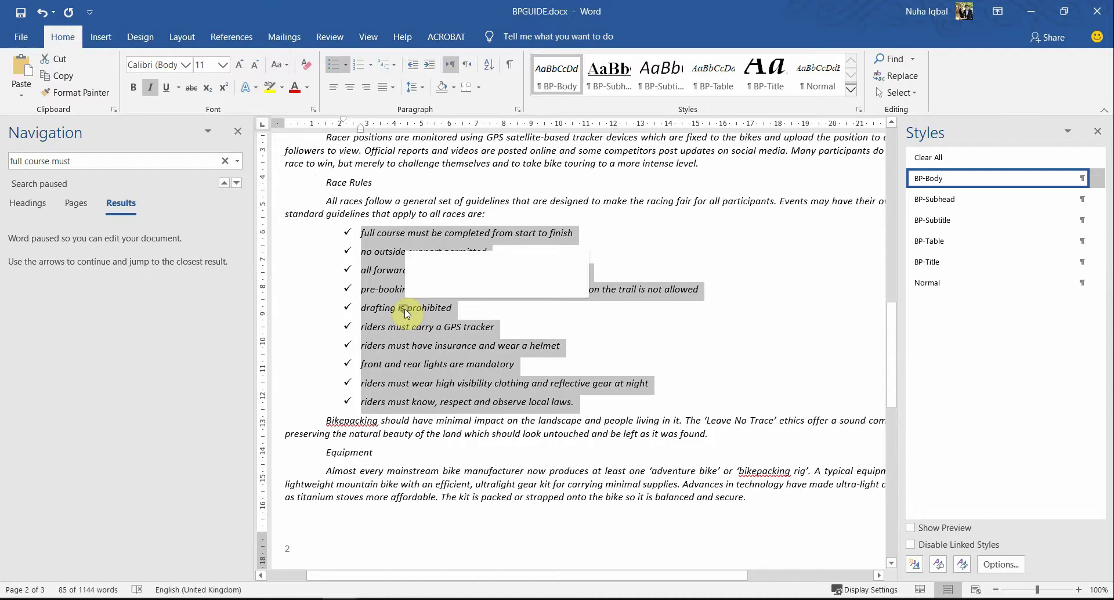
click(459, 468)
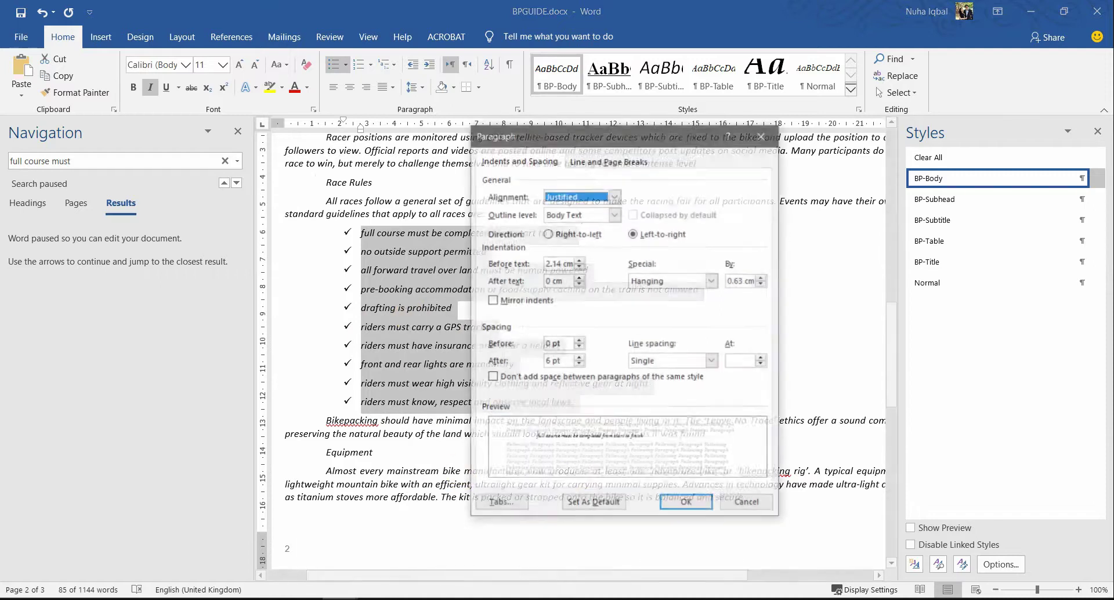
key(alt+Tab)
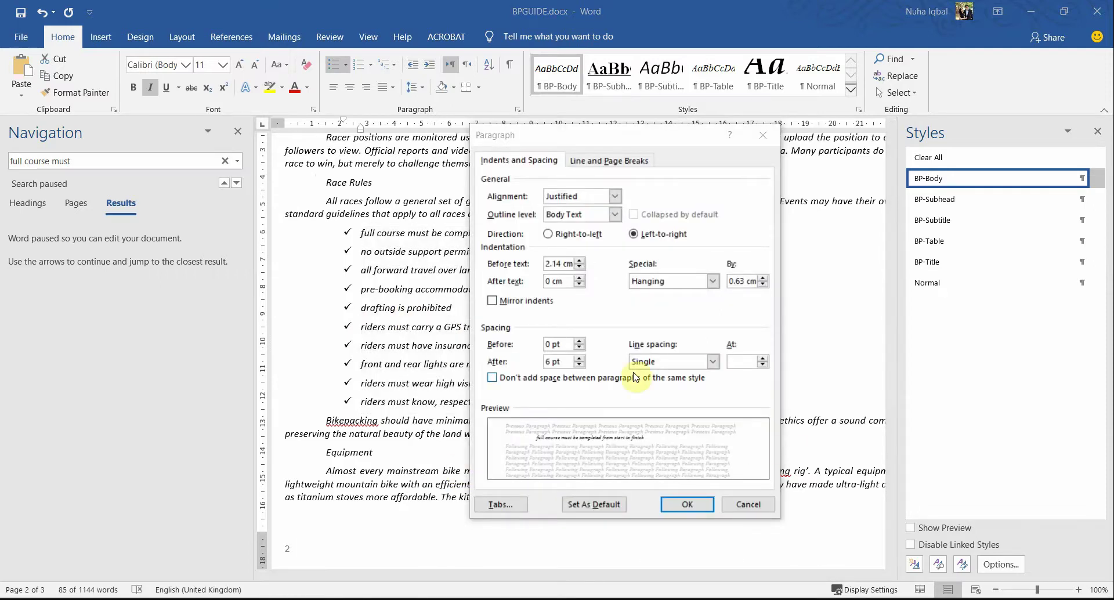
key(alt+Tab)
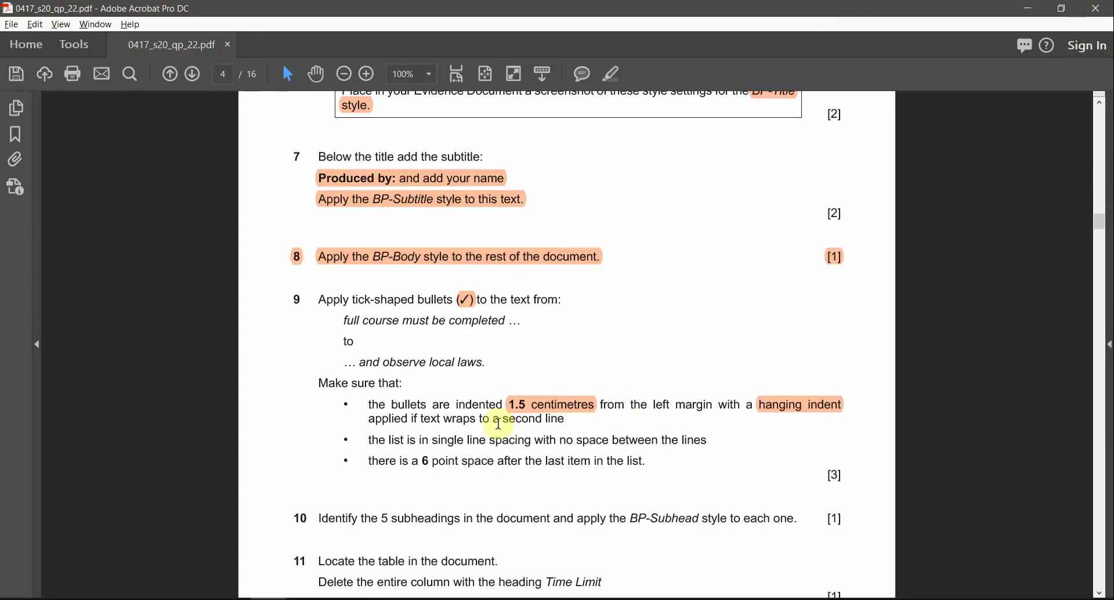
drag(457, 404, 593, 403)
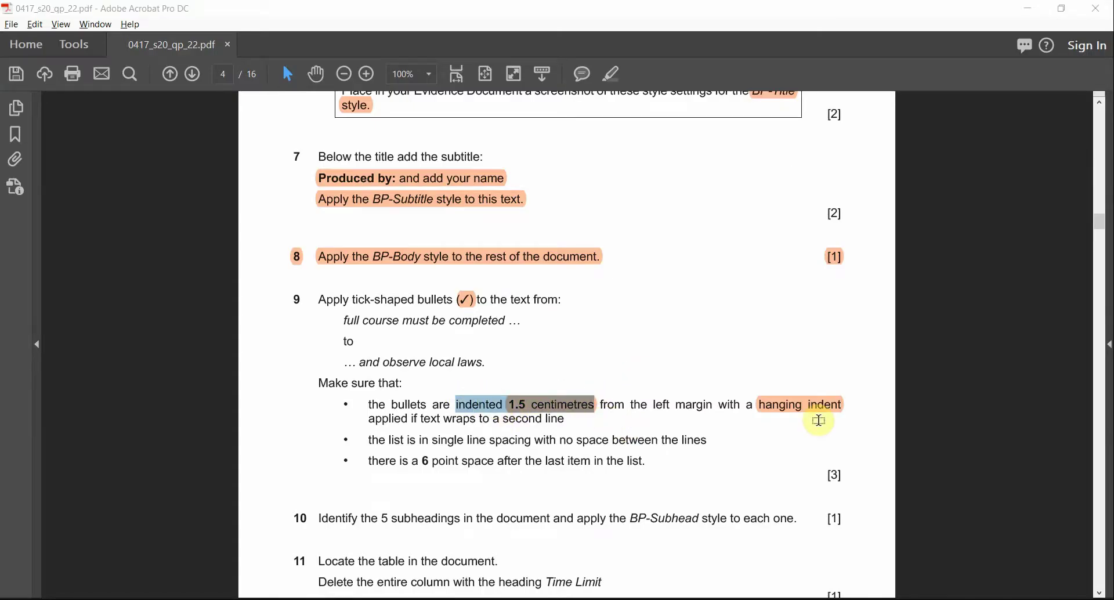
key(alt+Tab)
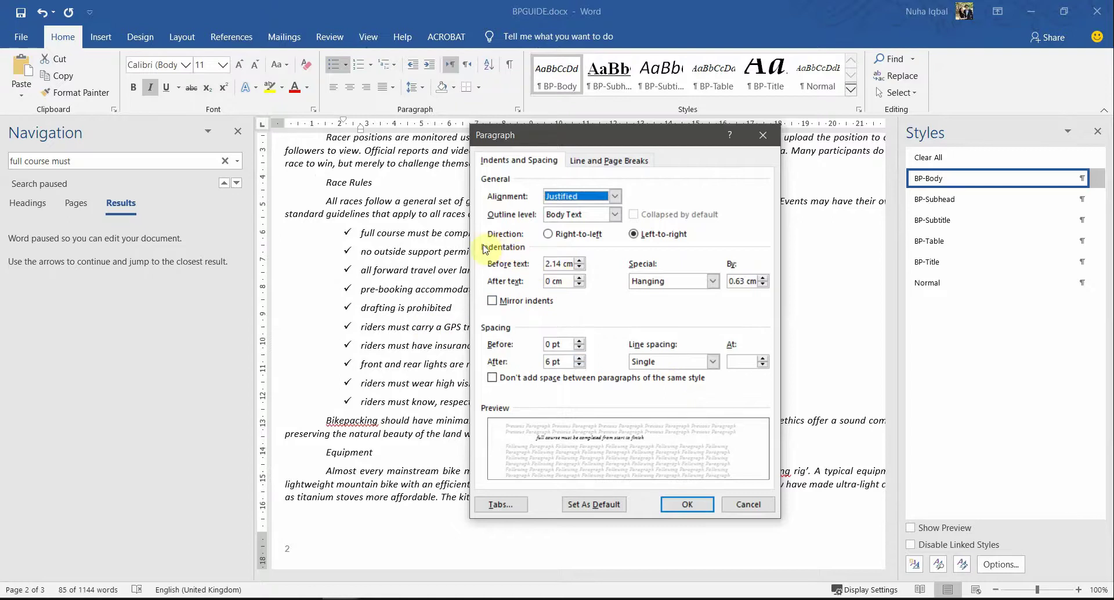
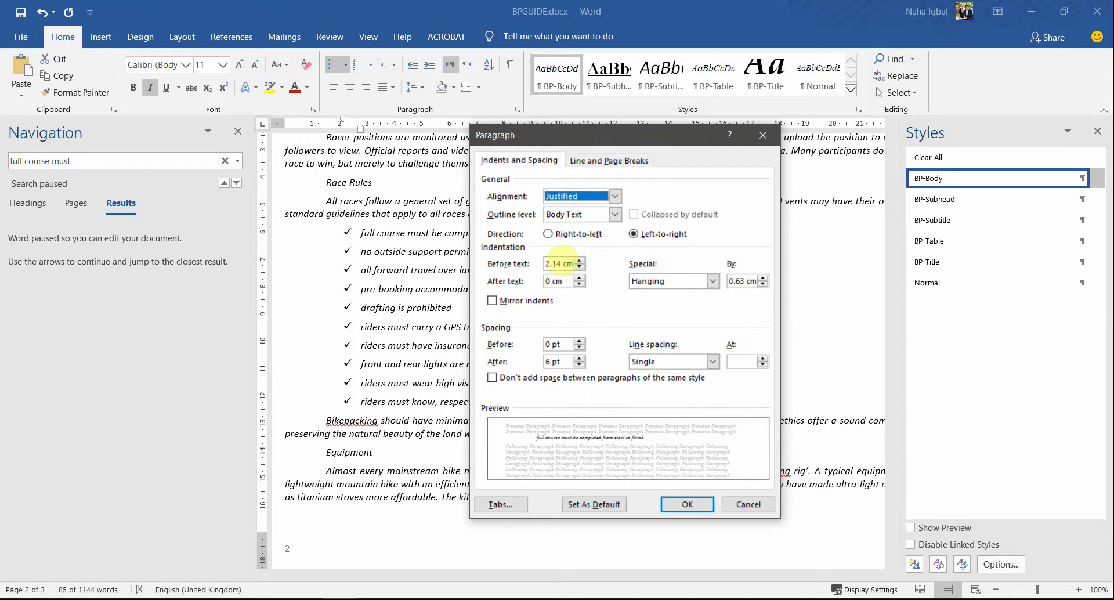
Step: Set the list's left indent to 1.5 cm with a Hanging special indent
click(580, 267)
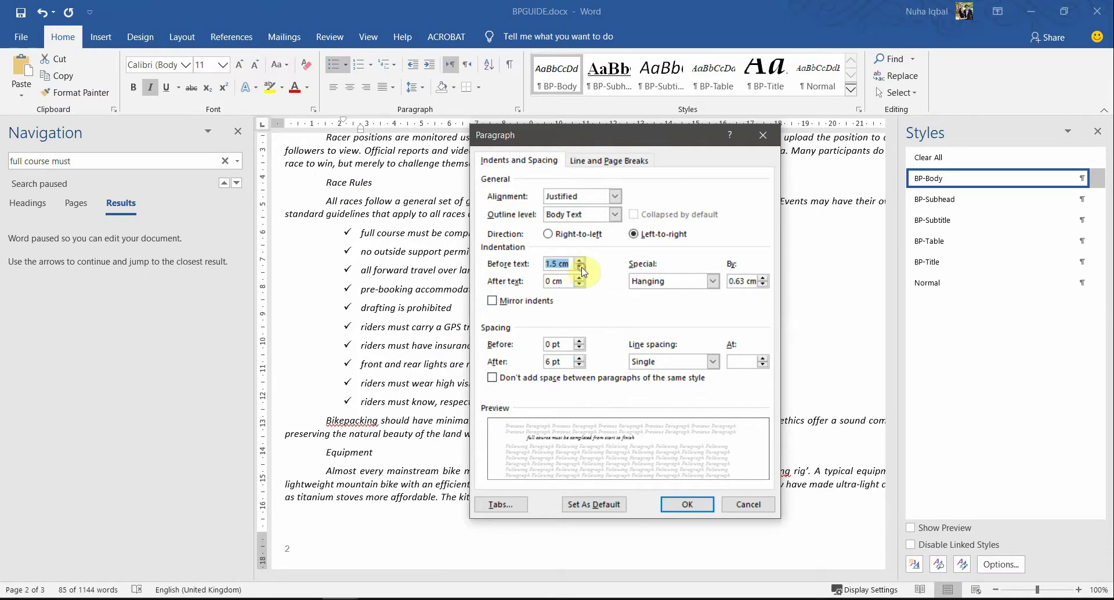
key(alt+Tab)
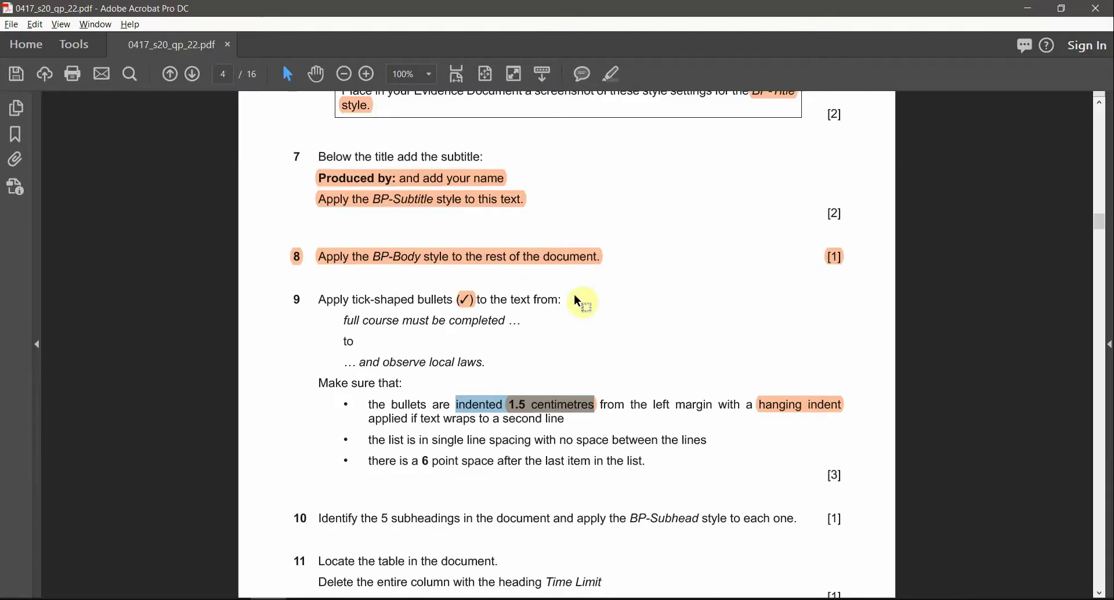
drag(715, 404, 842, 408)
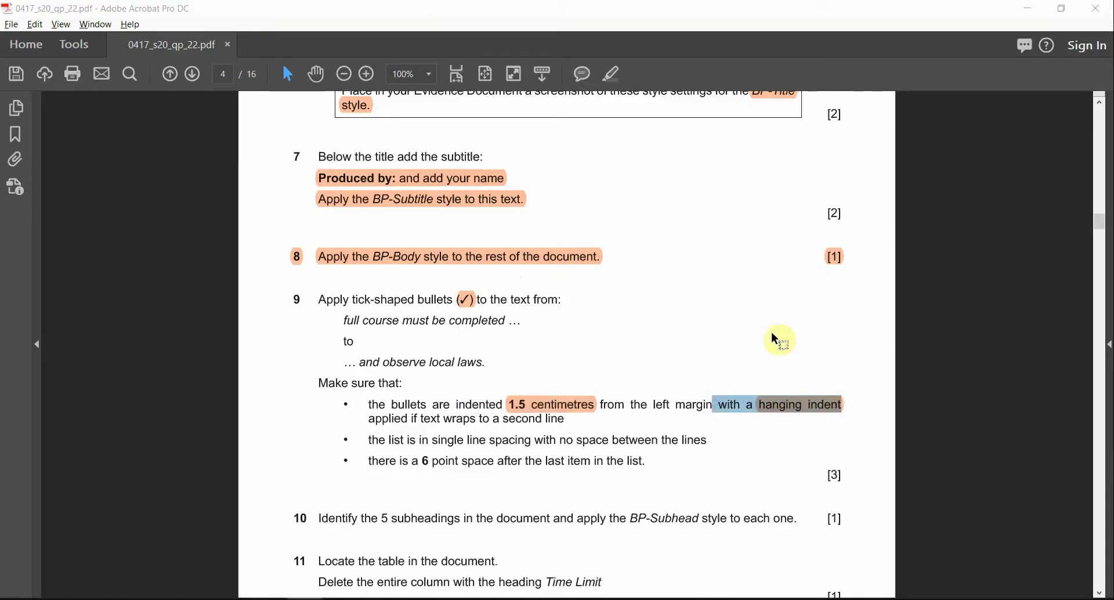
key(alt+Tab)
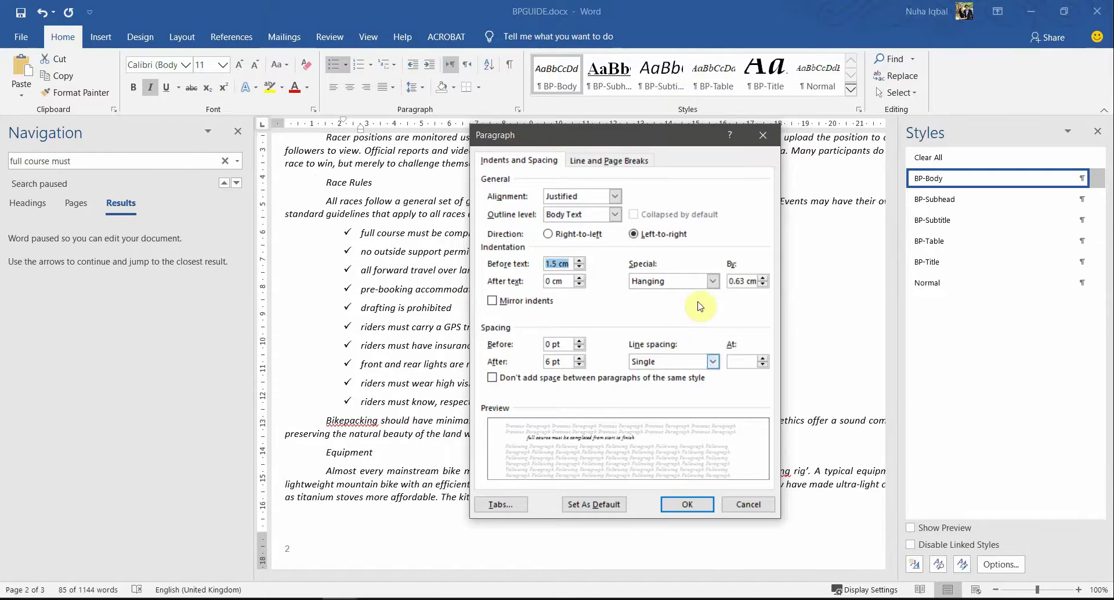
click(690, 280)
click(691, 283)
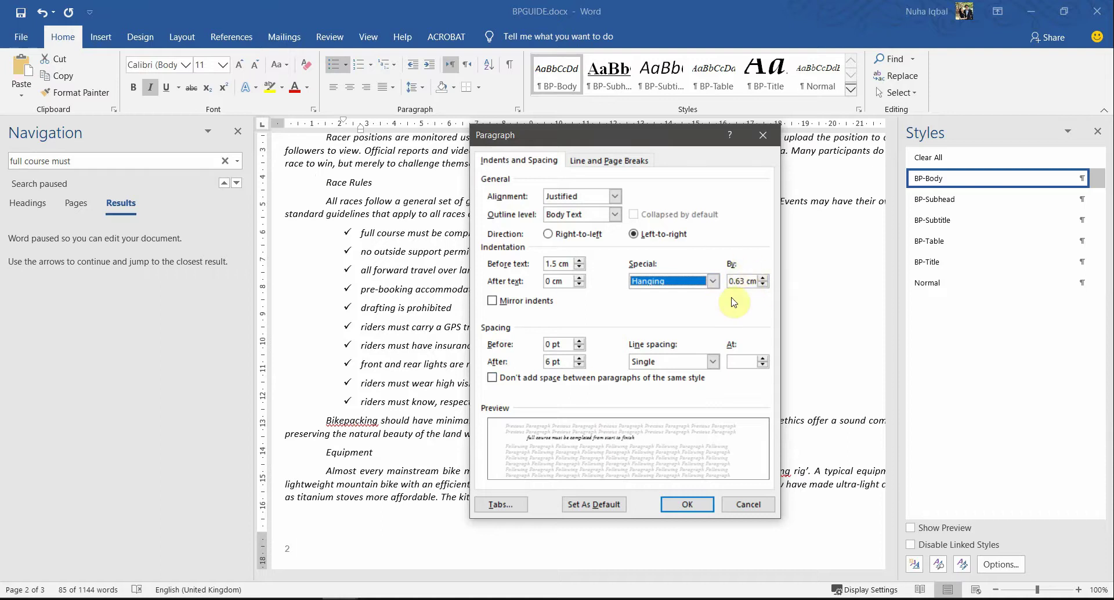
Step: Set Single line spacing and 0 pt spacing after, then apply the paragraph settings
key(alt+Tab)
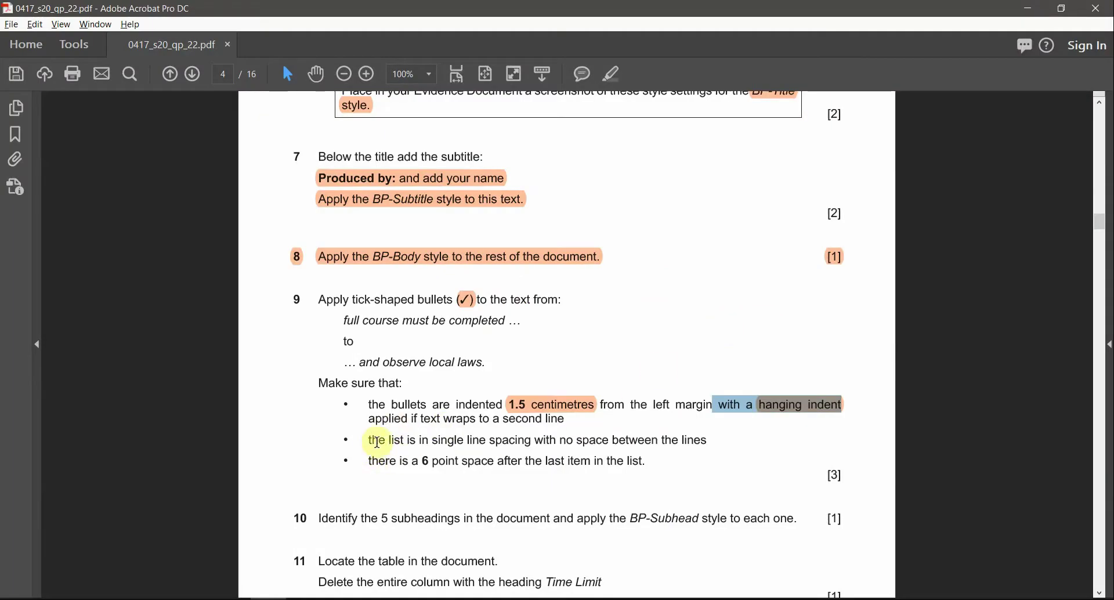
drag(378, 442, 679, 438)
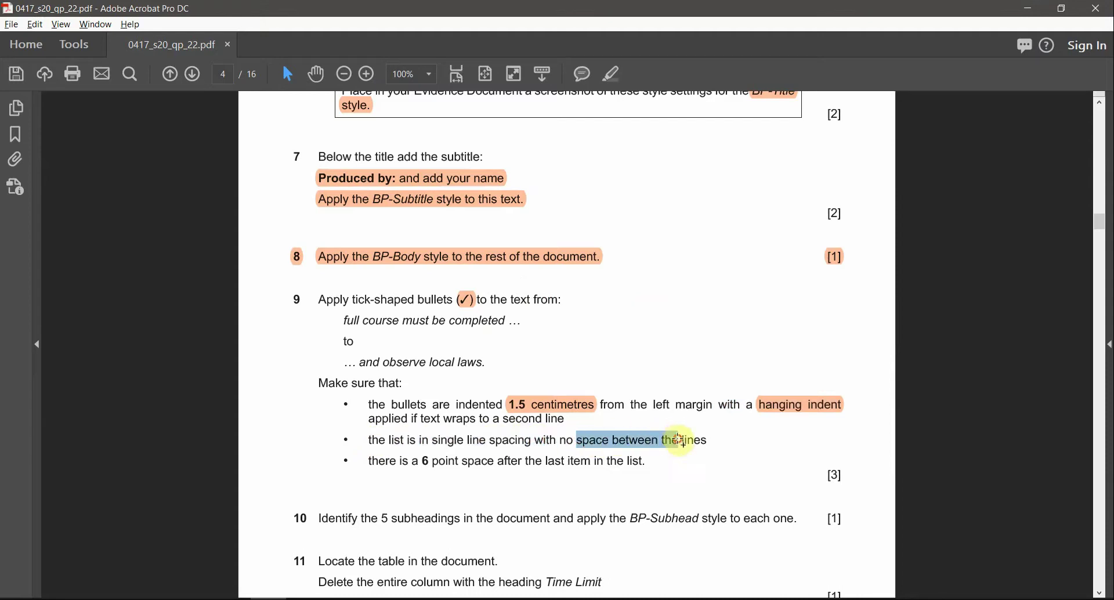
key(alt+Tab)
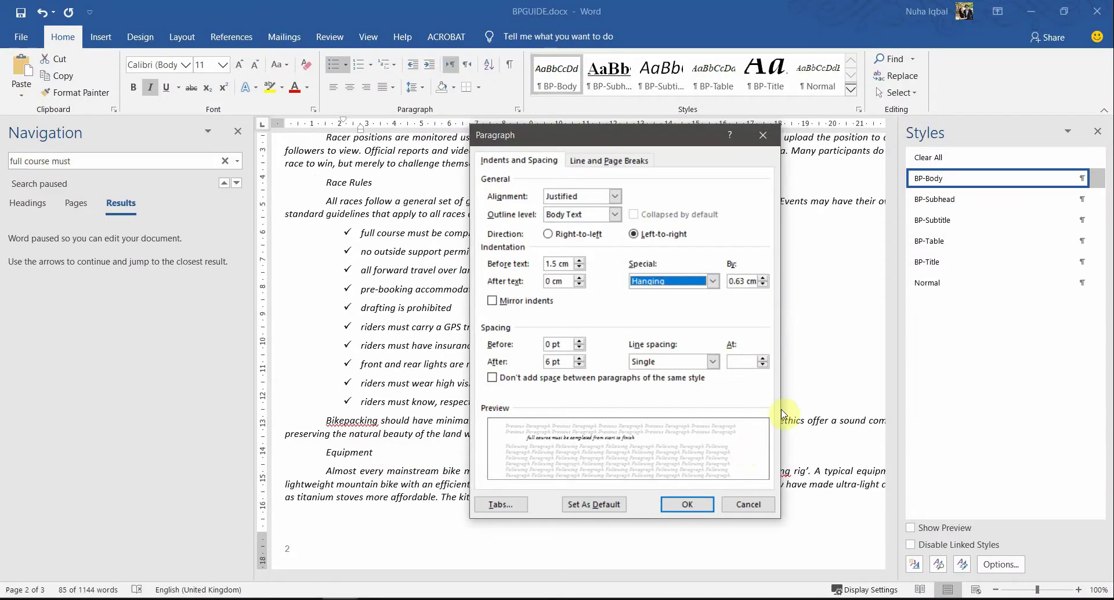
click(646, 364)
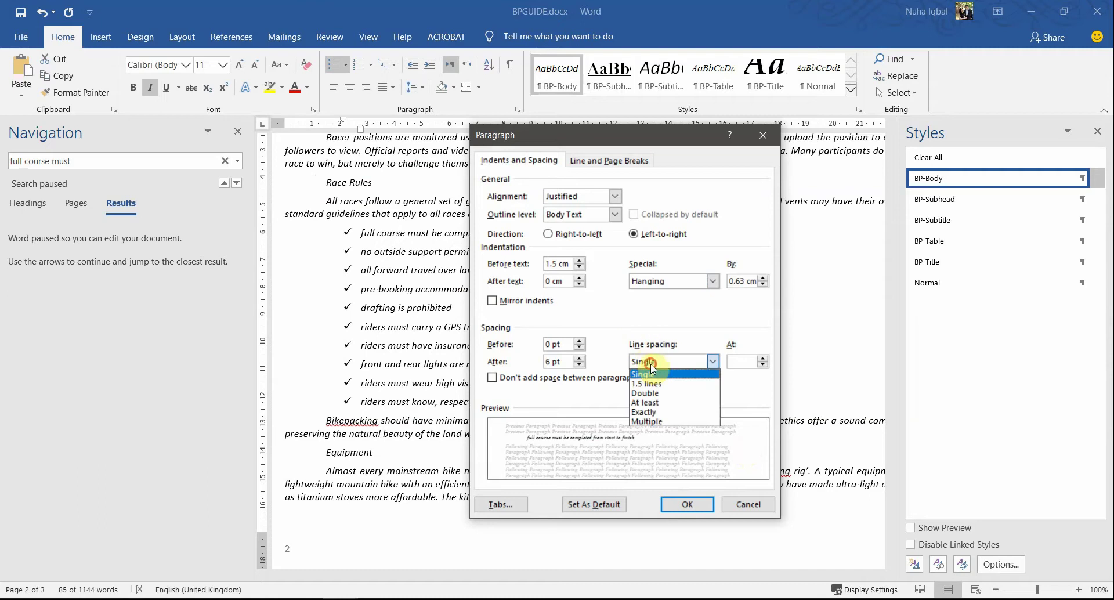
click(661, 374)
click(563, 361)
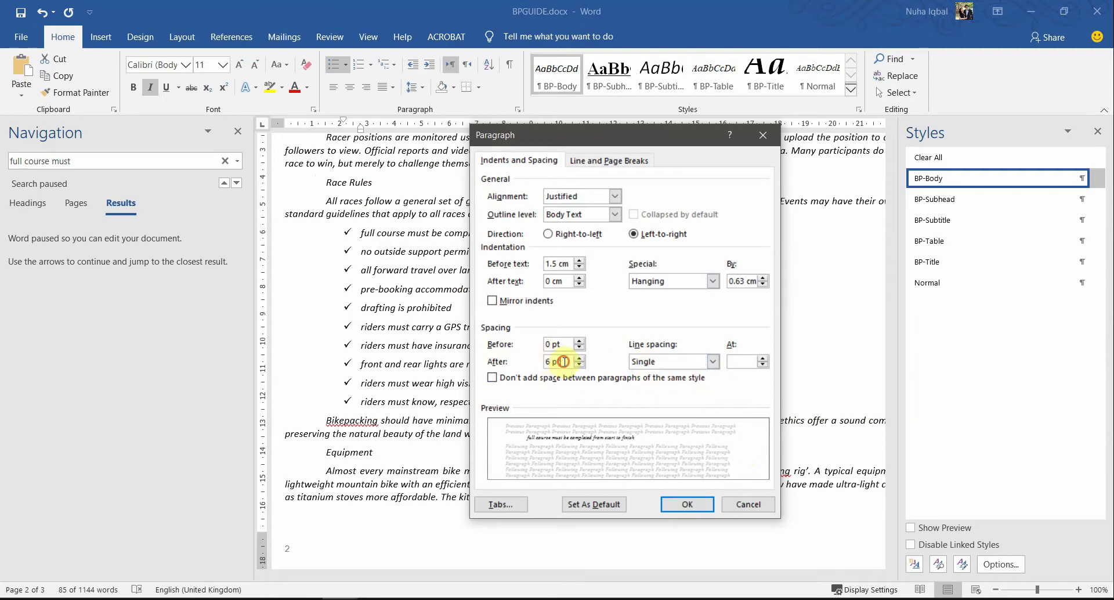
click(562, 361)
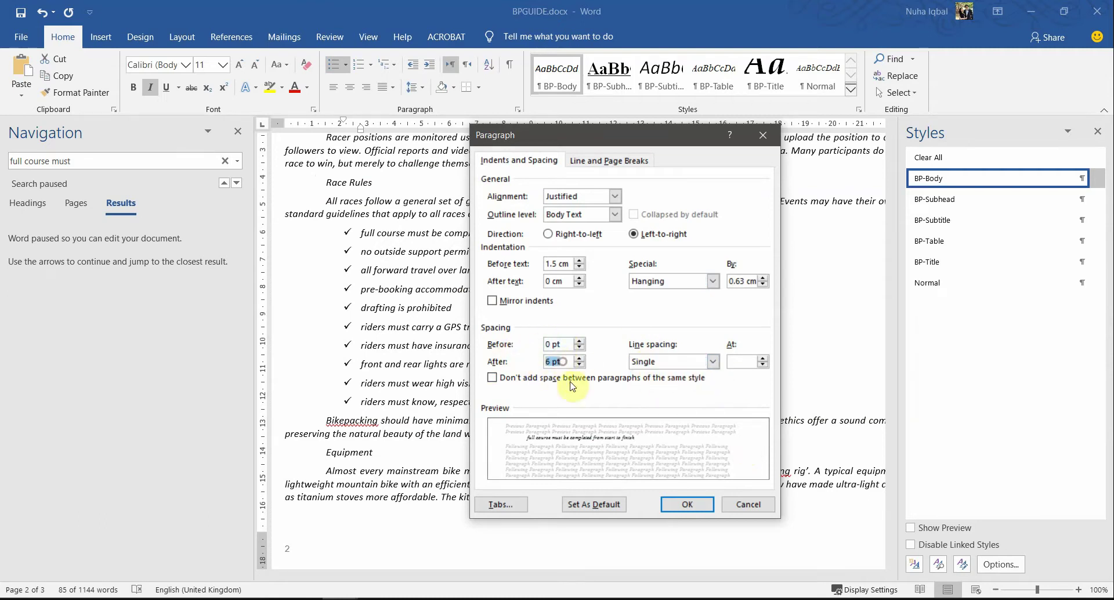
click(691, 505)
Step: In the exam PDF, highlight the line spacing and 6 pt space-after requirements
click(488, 394)
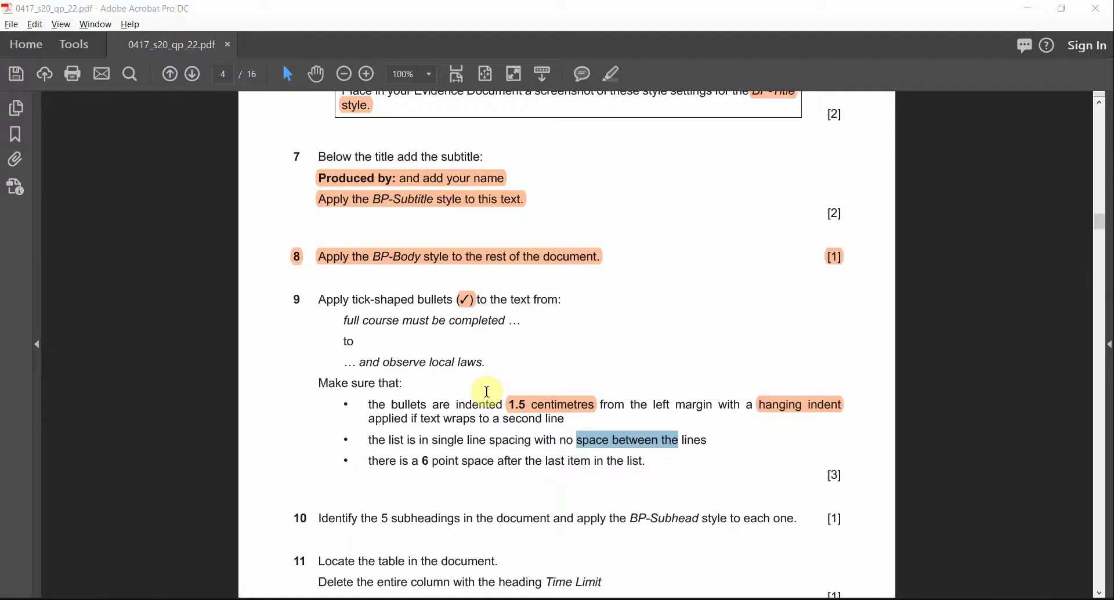
key(alt+Tab)
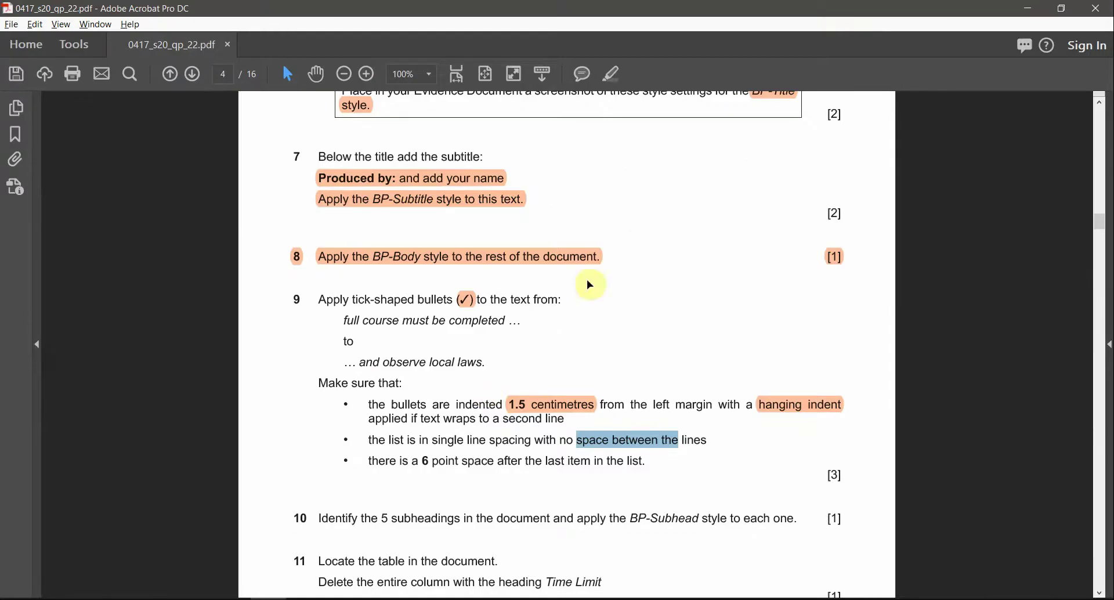
click(611, 75)
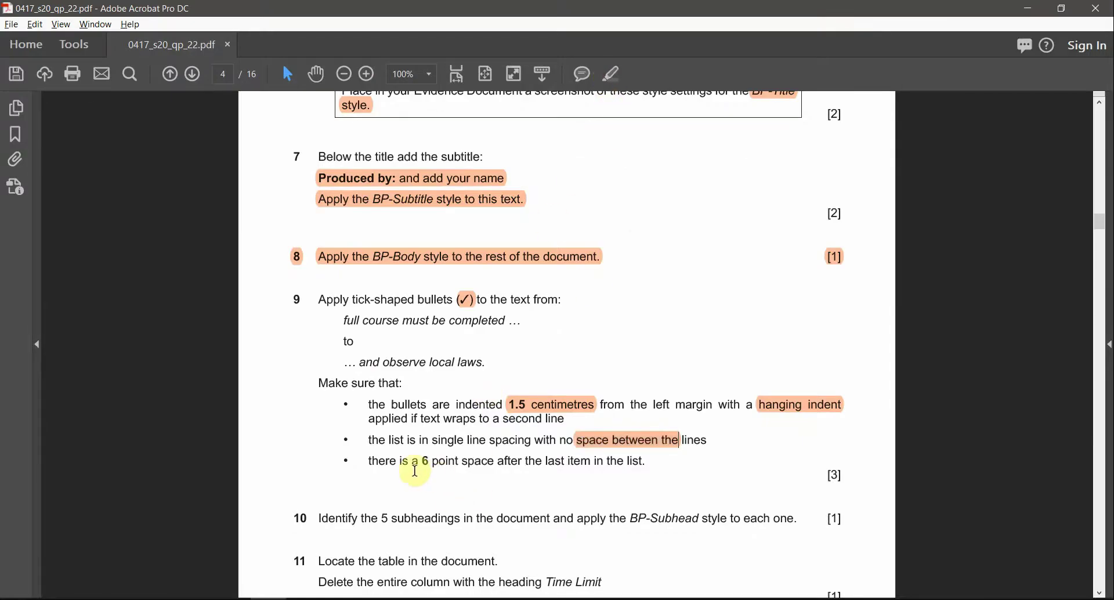
drag(425, 458, 517, 460)
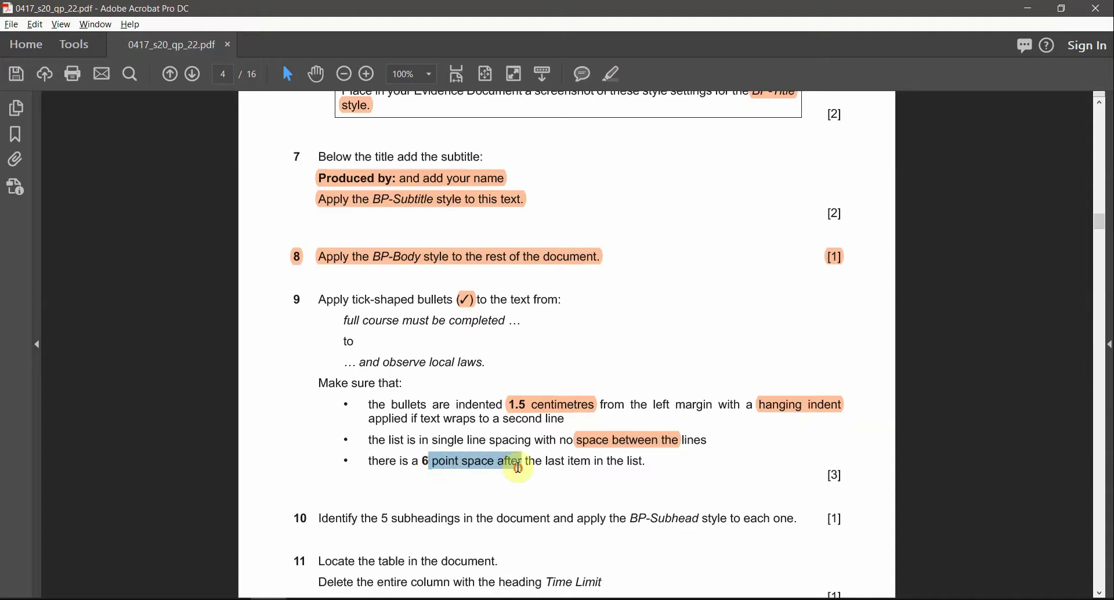
click(556, 461)
click(640, 460)
drag(640, 460, 640, 461)
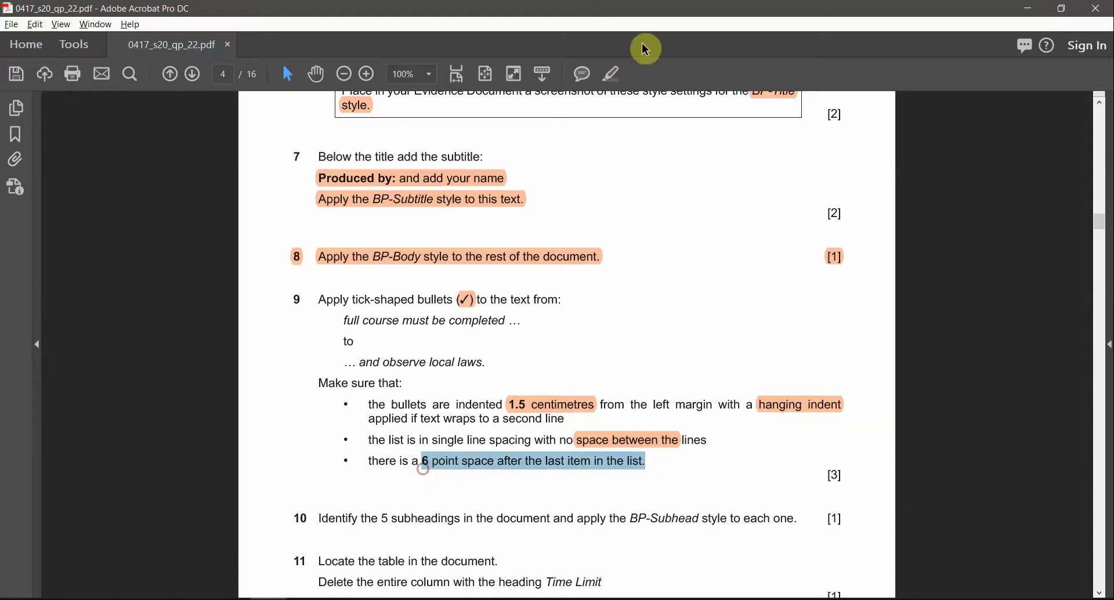
click(613, 77)
key(alt+Tab)
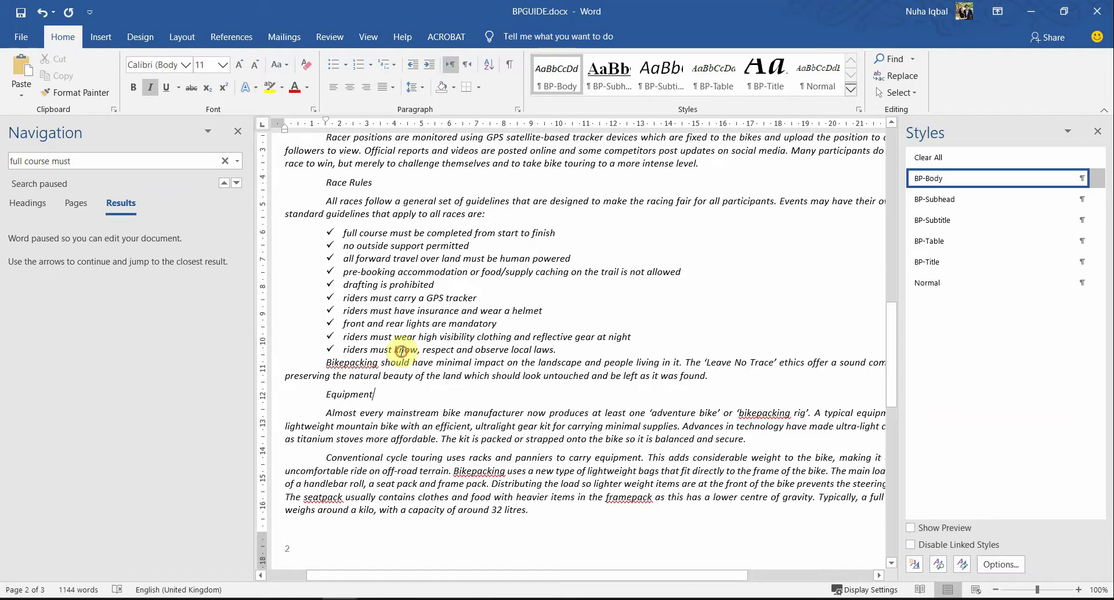
Step: Give the last rule, 'riders must know, respect and observe local laws.', 6 pt space after
drag(344, 346, 458, 348)
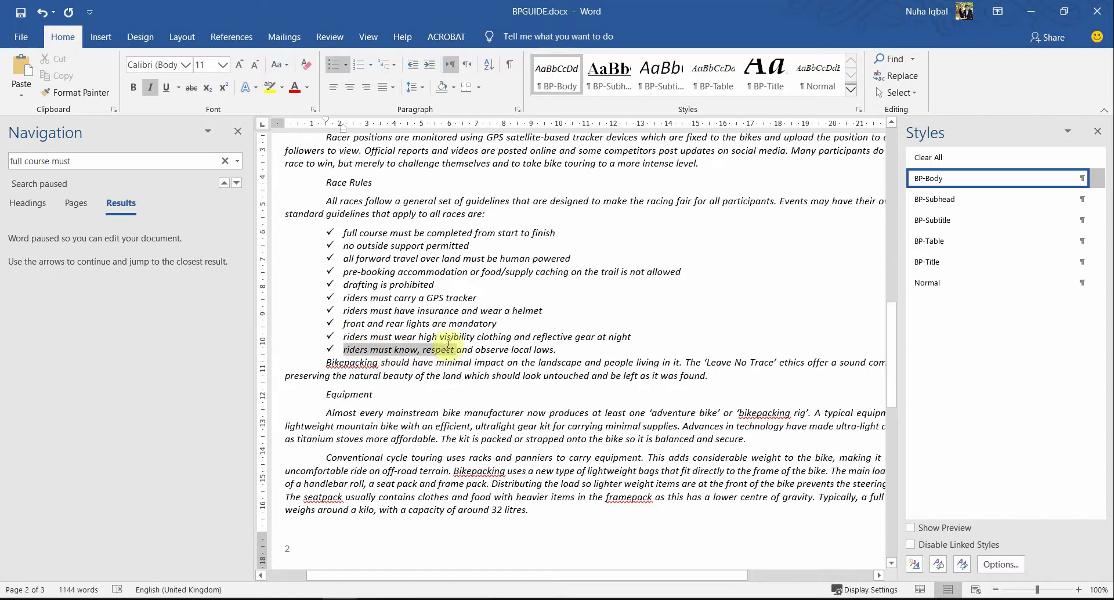
key(alt+Tab)
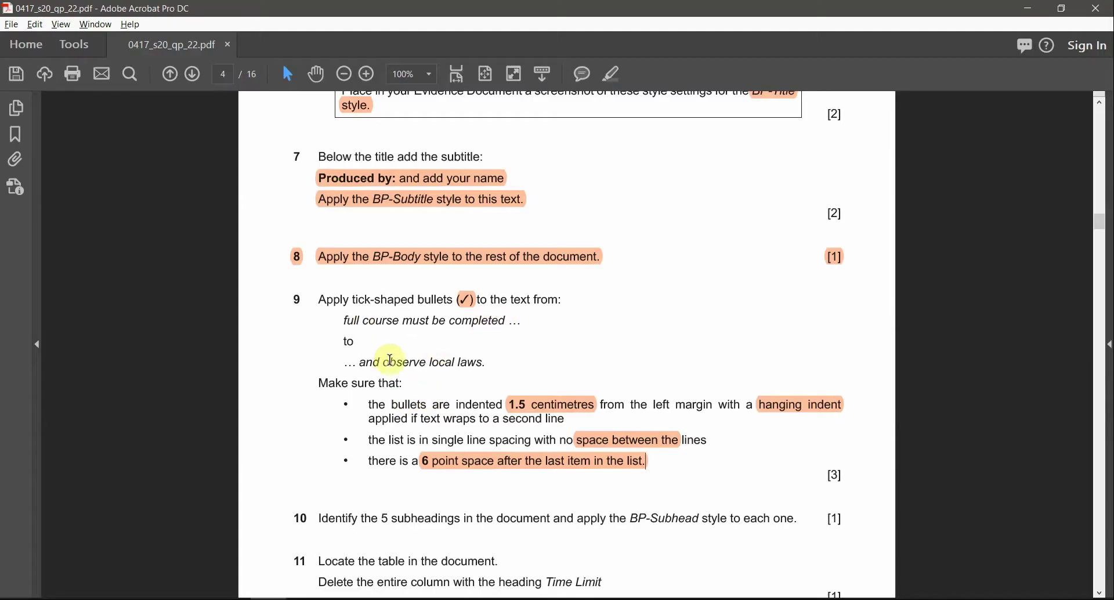
drag(358, 363, 473, 395)
key(alt+Tab)
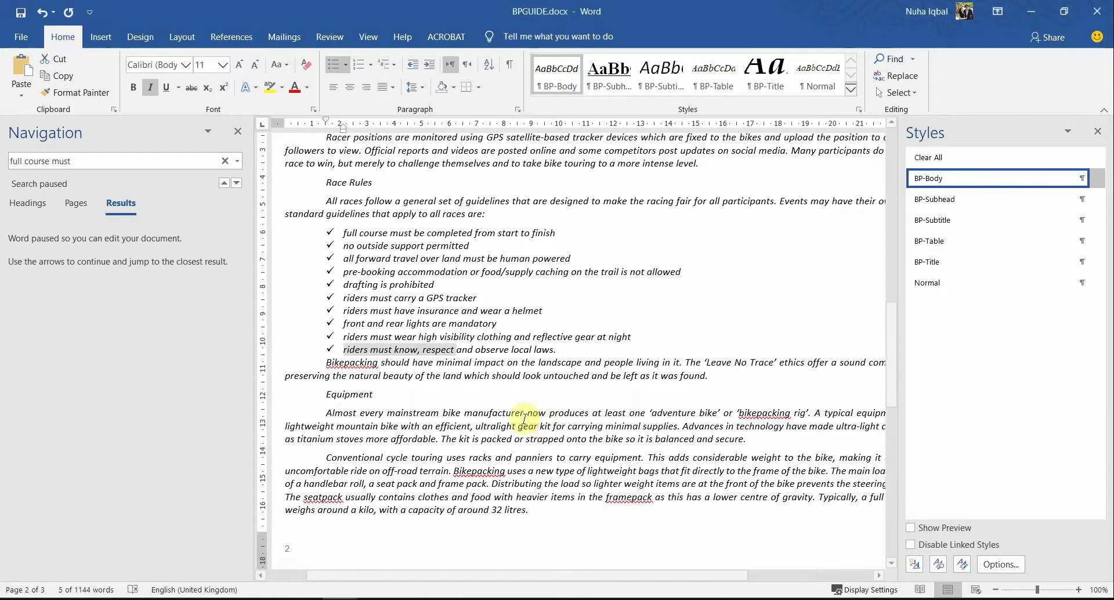
drag(558, 349, 408, 354)
triple_click(408, 353)
right_click(409, 355)
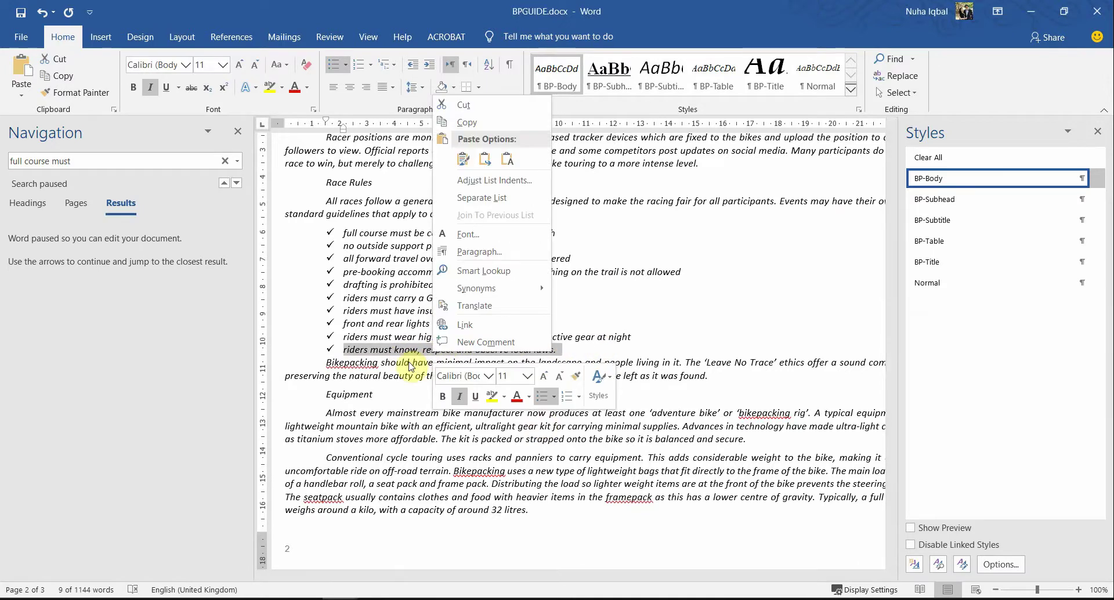
click(496, 253)
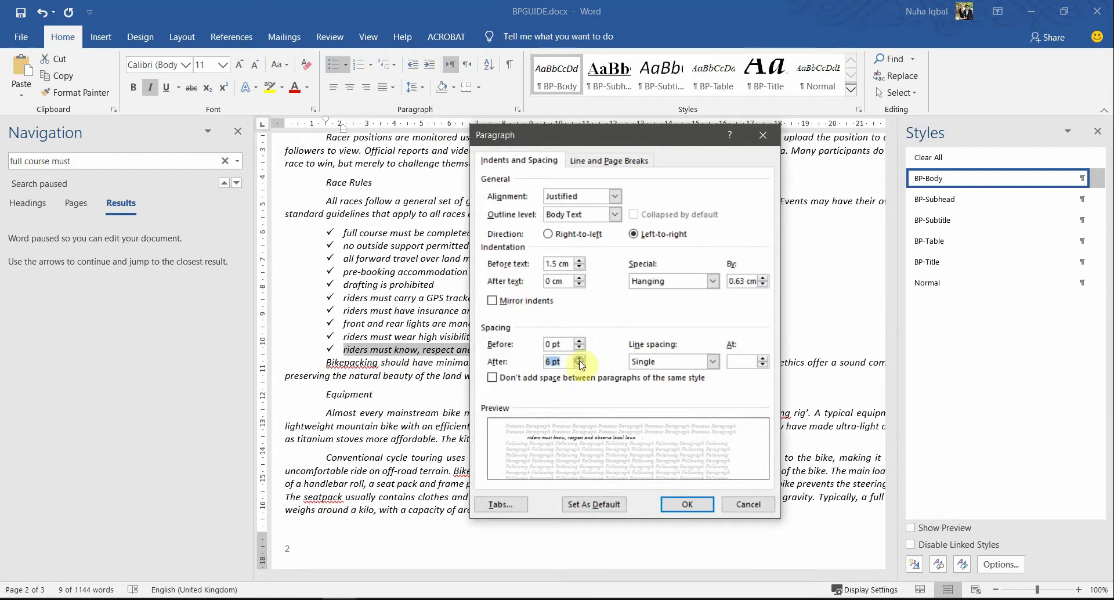
click(678, 506)
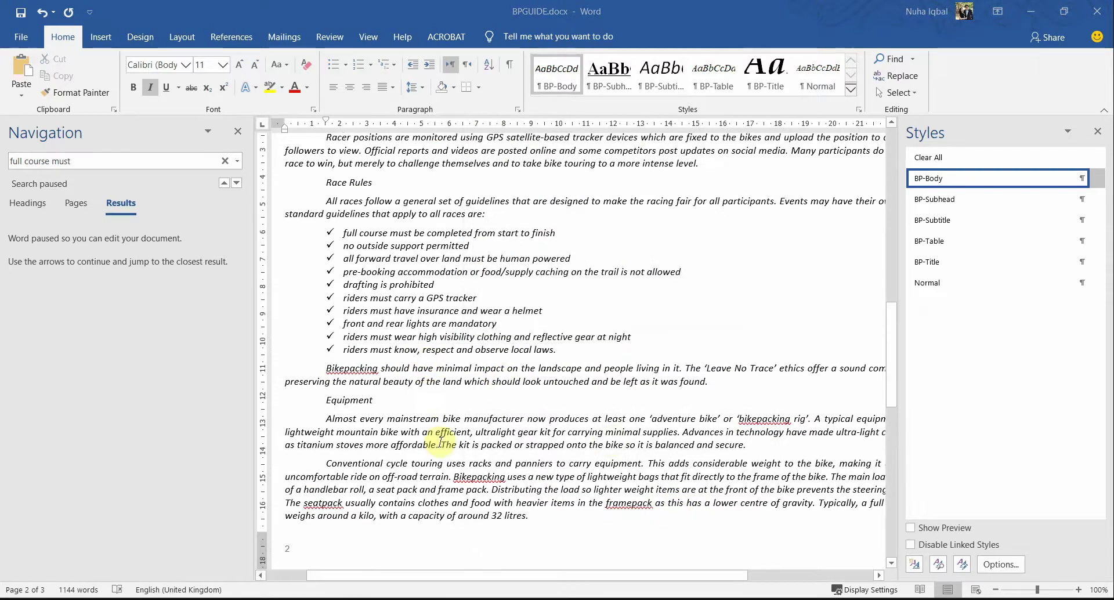
key(alt+Tab)
key(alt+Tab)
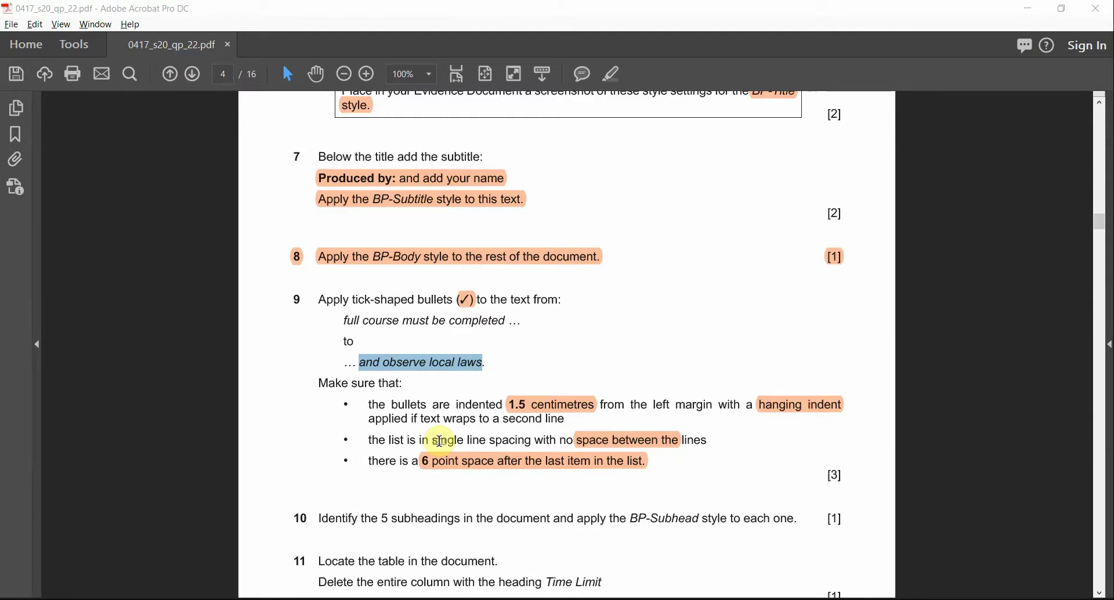
key(alt+Tab)
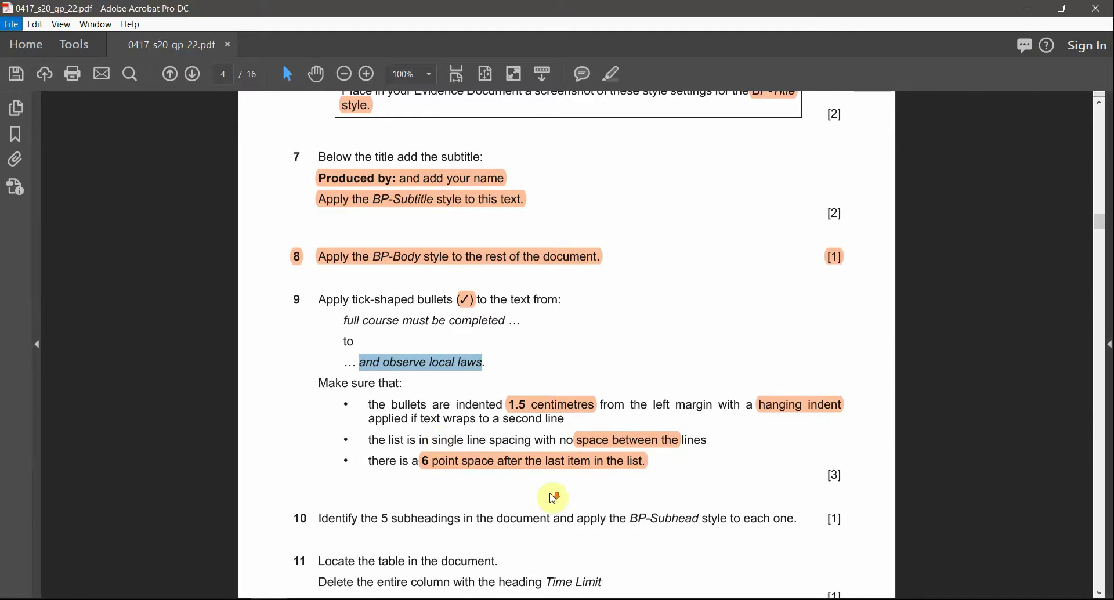
Step: In question 10, mark the phrases '5 subheadings' and 'BP-Subhead' with orange highlights
click(389, 504)
scroll(389, 504, down, 2)
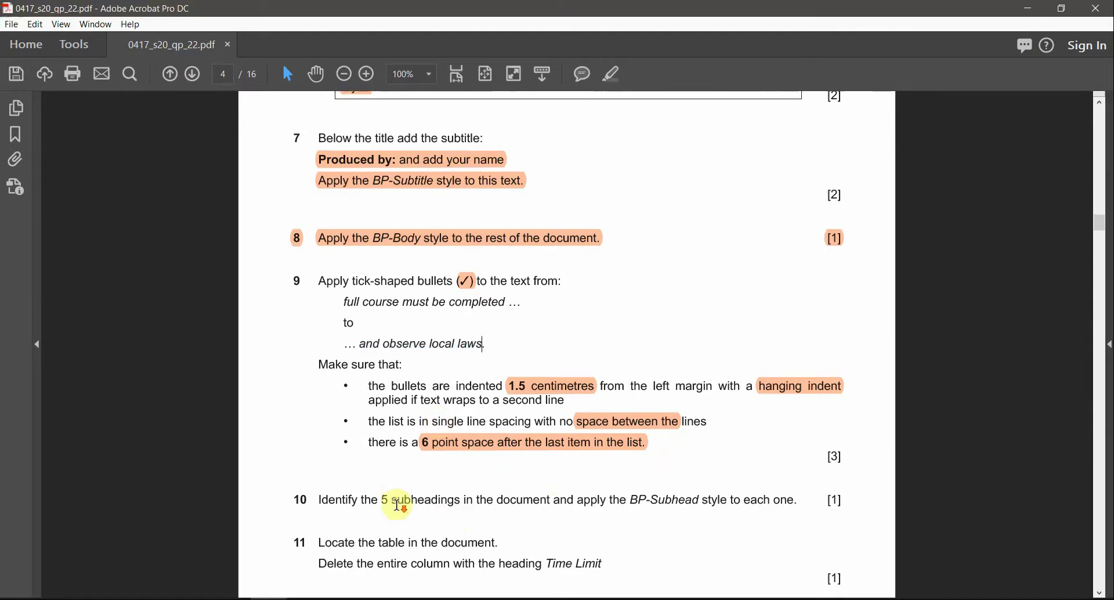
drag(381, 464, 460, 464)
click(617, 81)
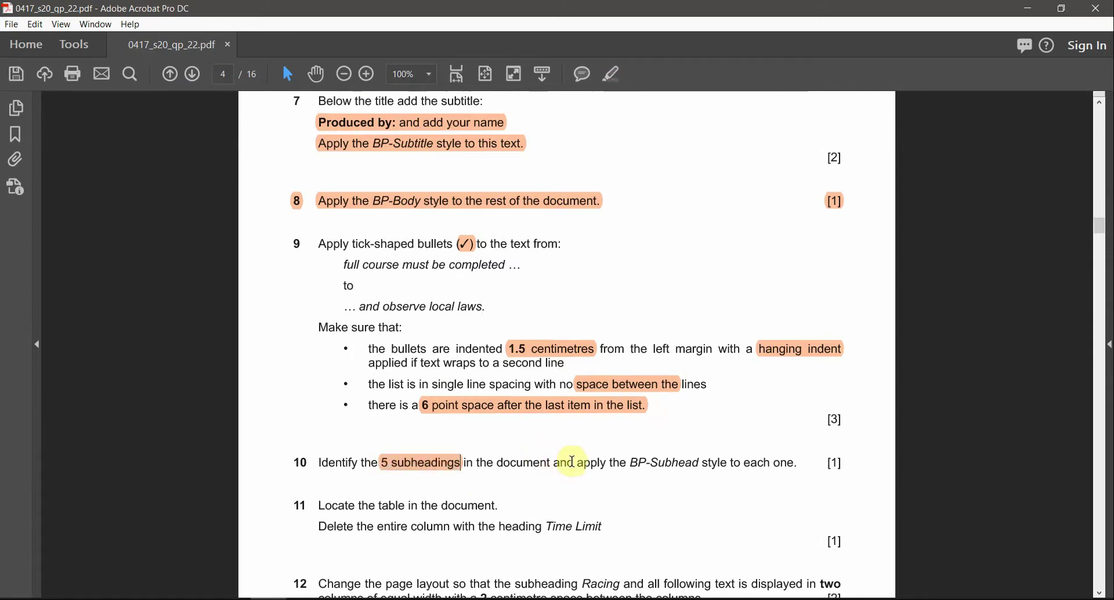
drag(632, 456, 688, 468)
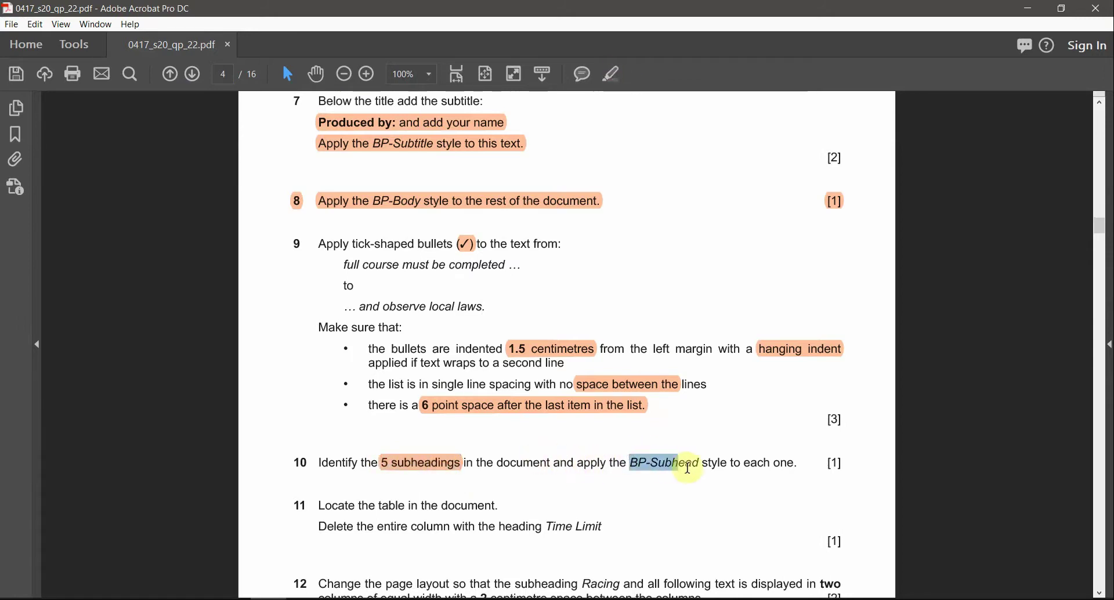
click(614, 77)
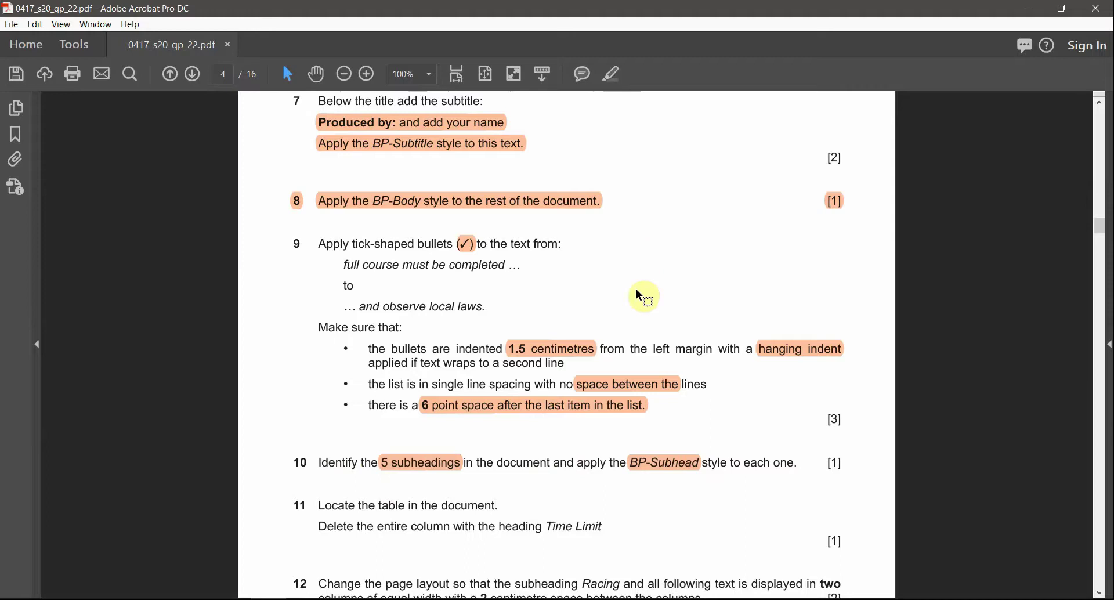
Step: Close the navigation pane and locate the Racing subheading in BPGUIDE
key(alt+Tab)
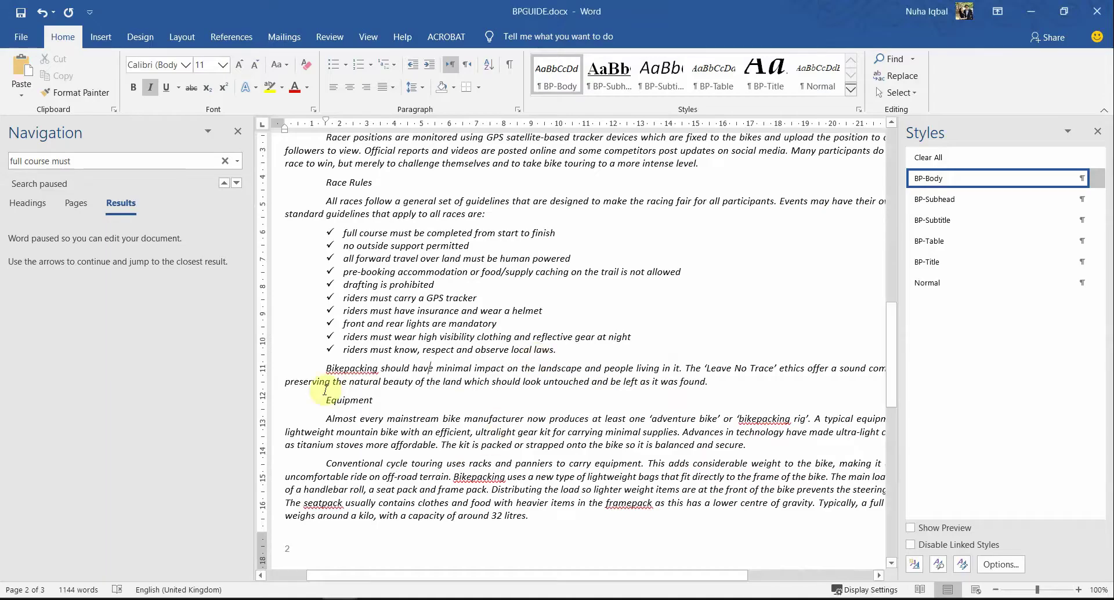
click(236, 133)
scroll(443, 433, up, 15)
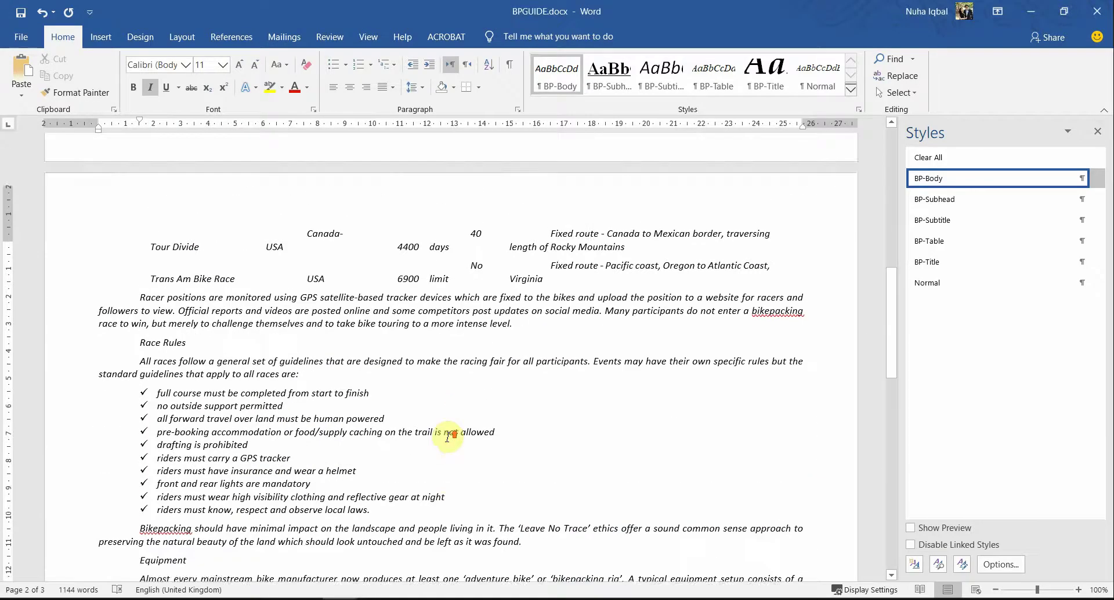
scroll(445, 435, up, 2)
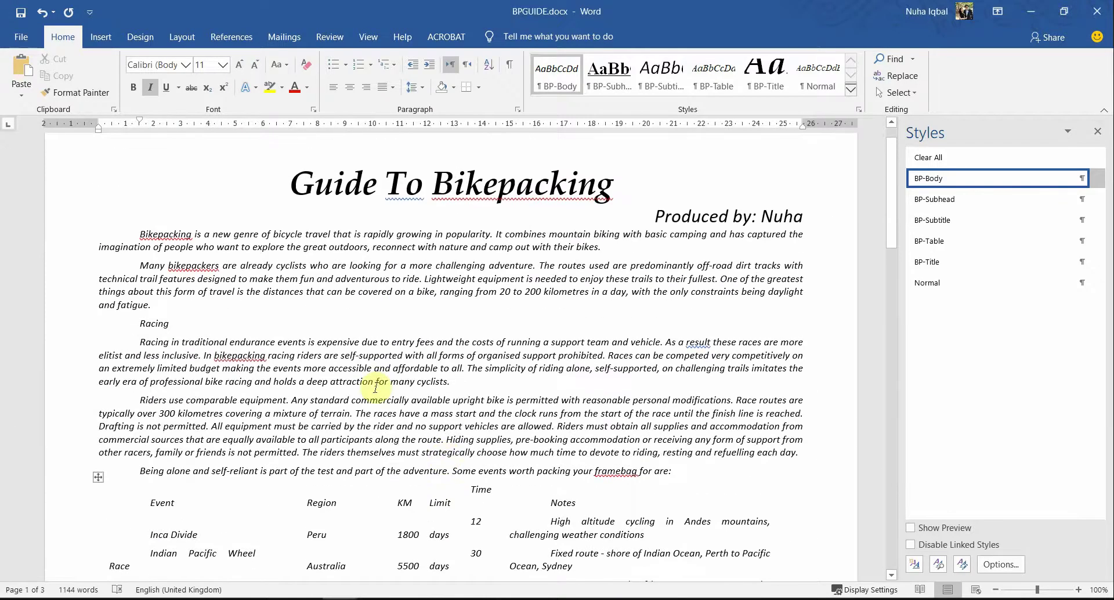
double_click(156, 337)
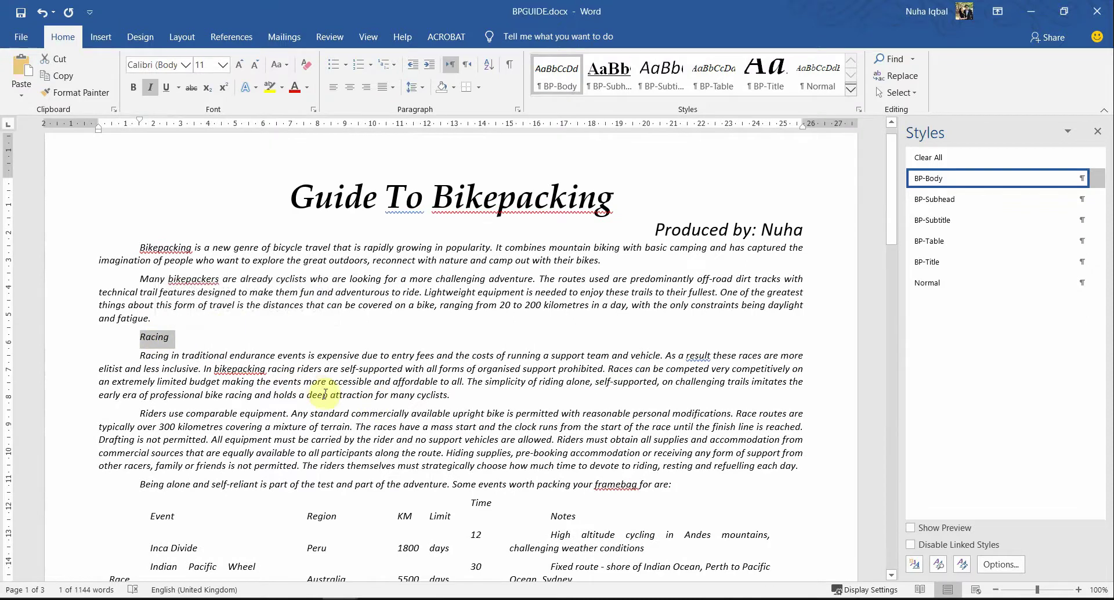
scroll(348, 409, down, 5)
scroll(348, 409, down, 15)
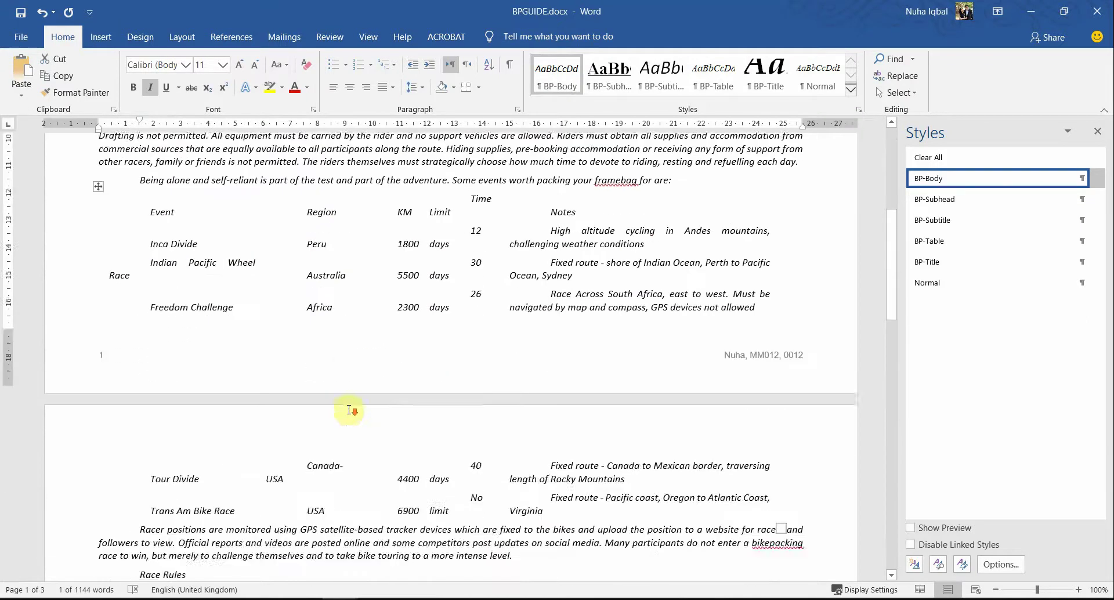
scroll(276, 386, up, 11)
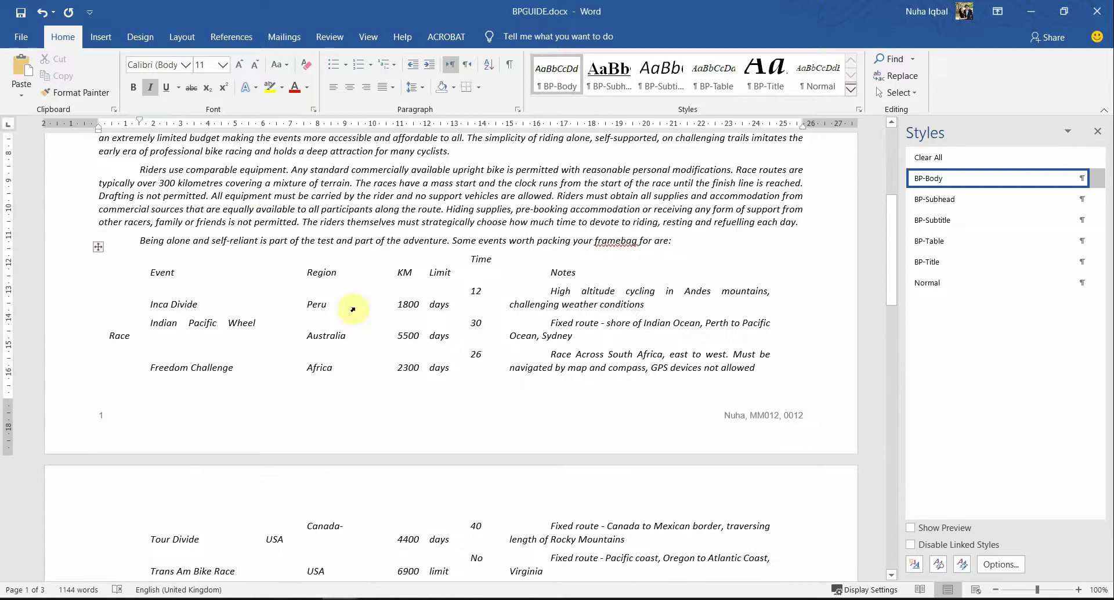
scroll(413, 360, down, 7)
click(230, 386)
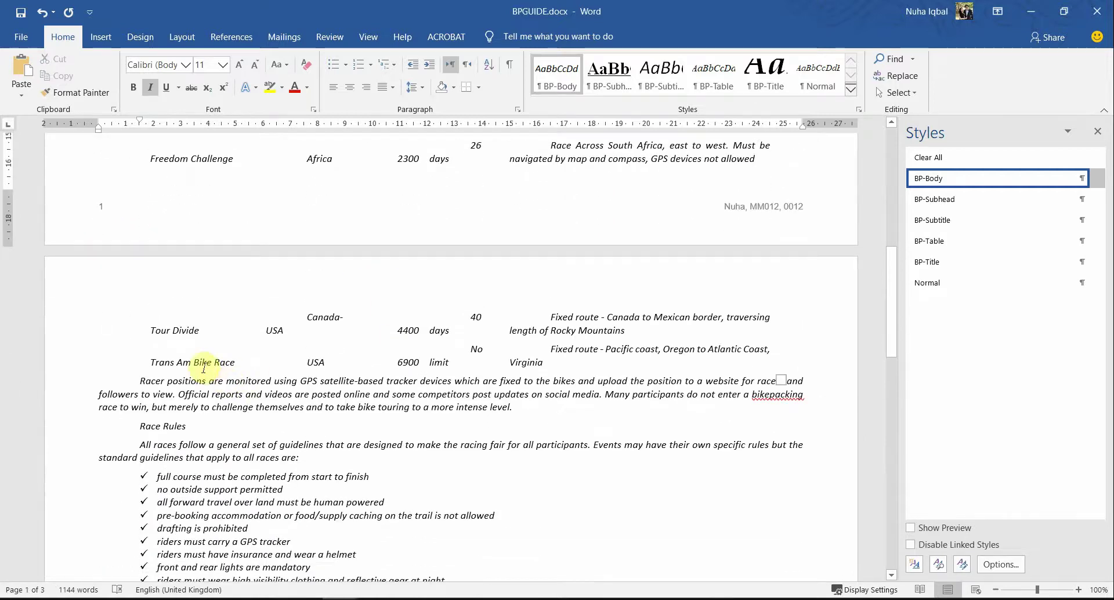
scroll(197, 372, down, 9)
scroll(174, 324, up, 11)
scroll(177, 352, up, 9)
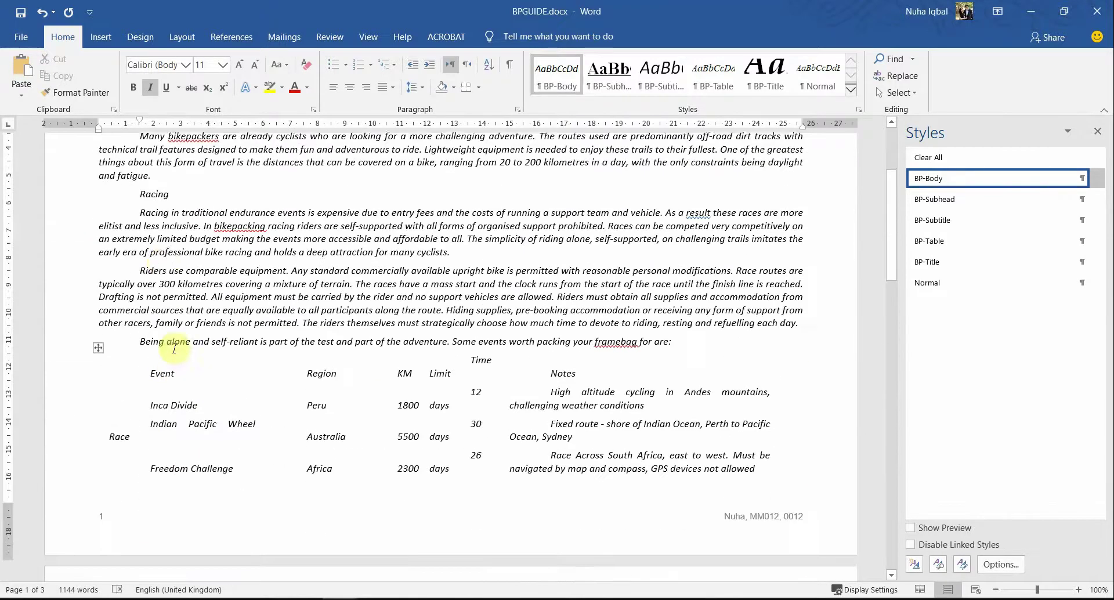
Step: Select the subheadings from Racing through Navigation together and apply the BP-Subhead style
double_click(156, 196)
scroll(356, 388, down, 15)
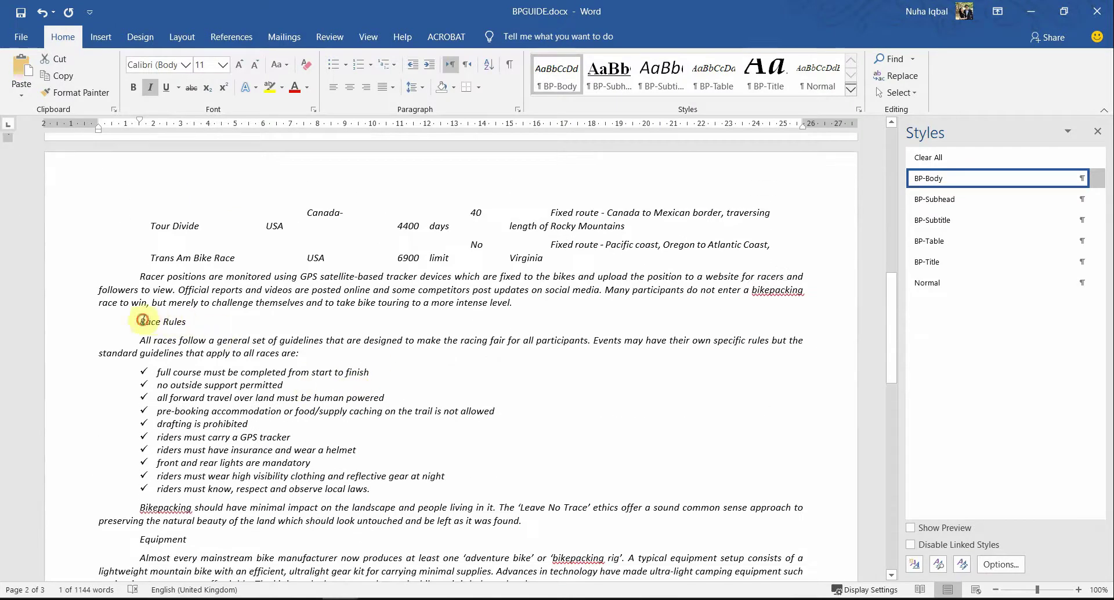
drag(142, 320, 189, 322)
scroll(267, 427, down, 5)
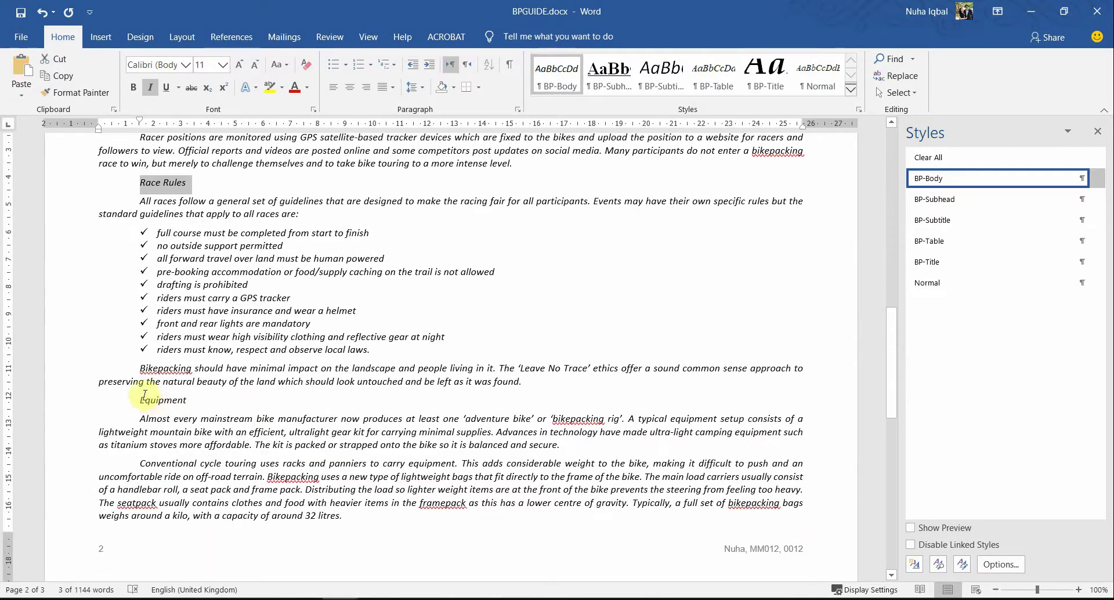
drag(169, 403, 188, 401)
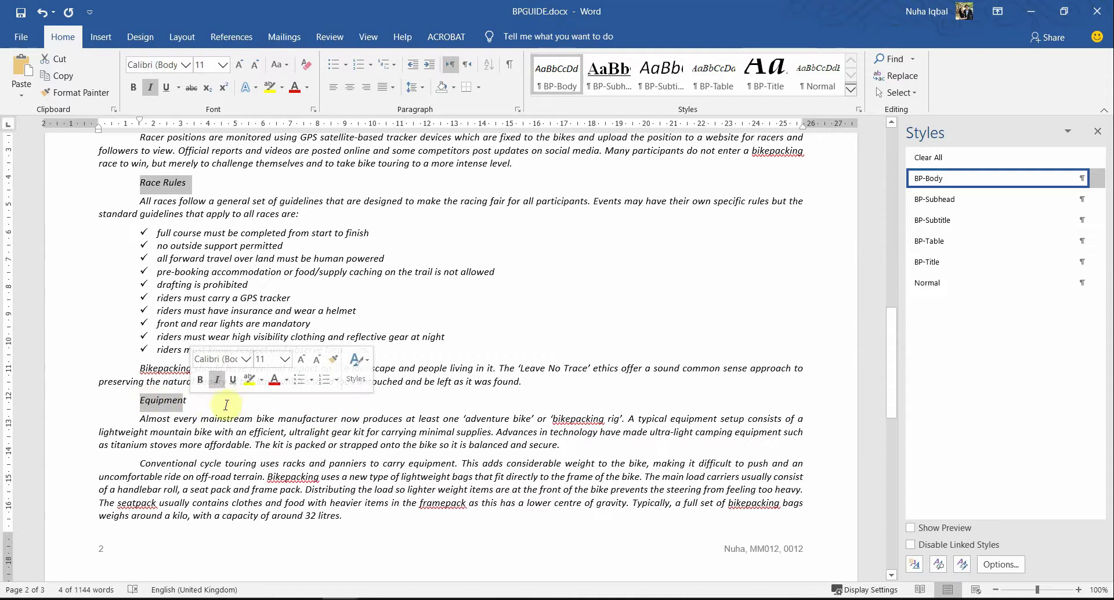
scroll(301, 424, down, 11)
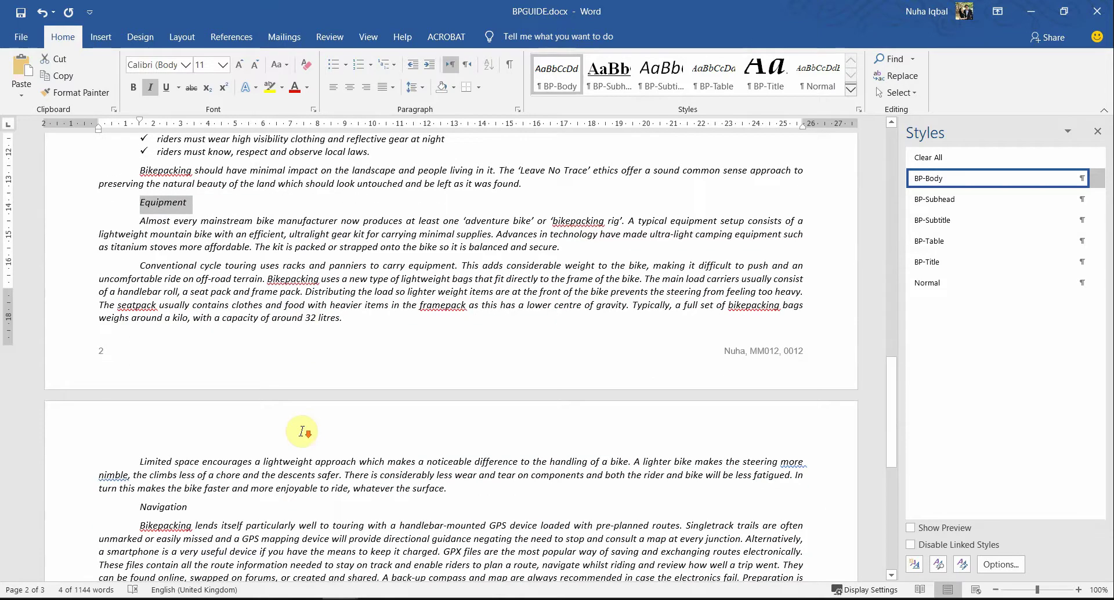
ctrl+double_click(172, 386)
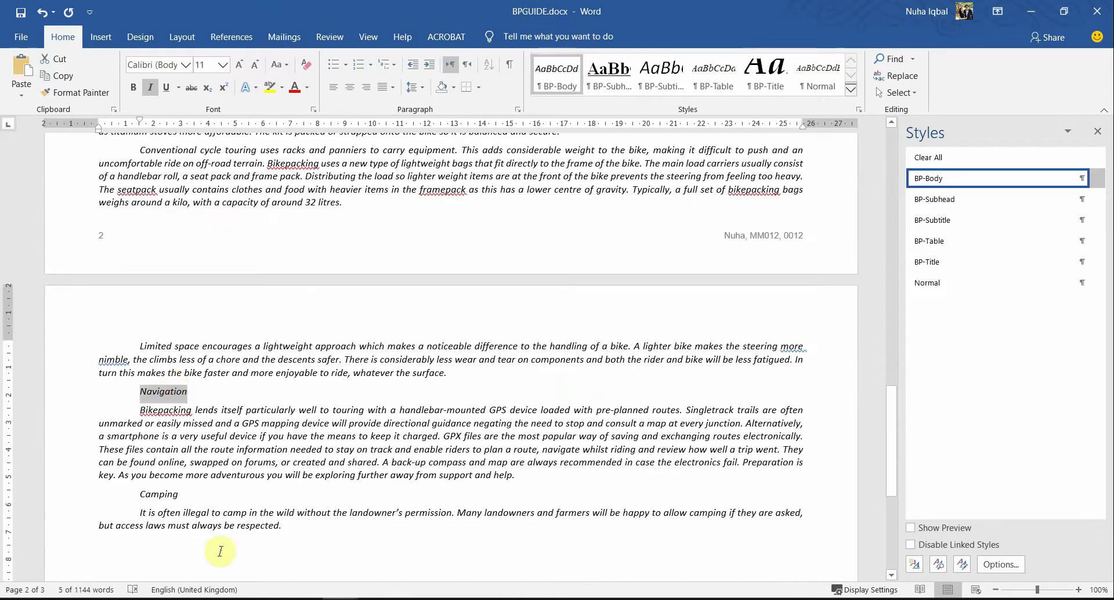
key(alt+Tab)
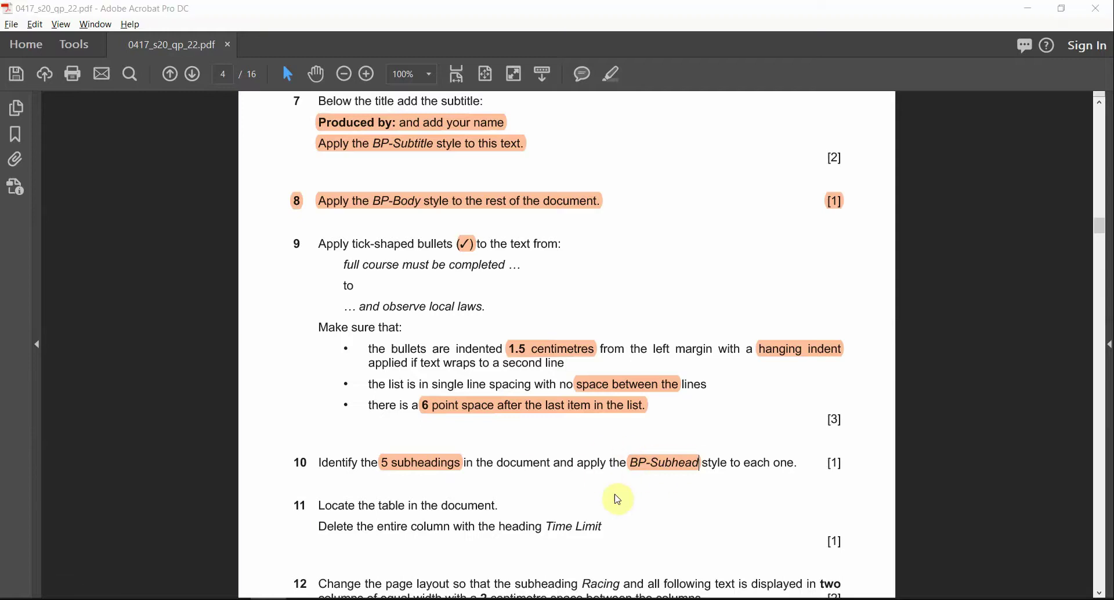
key(alt+Tab)
click(941, 200)
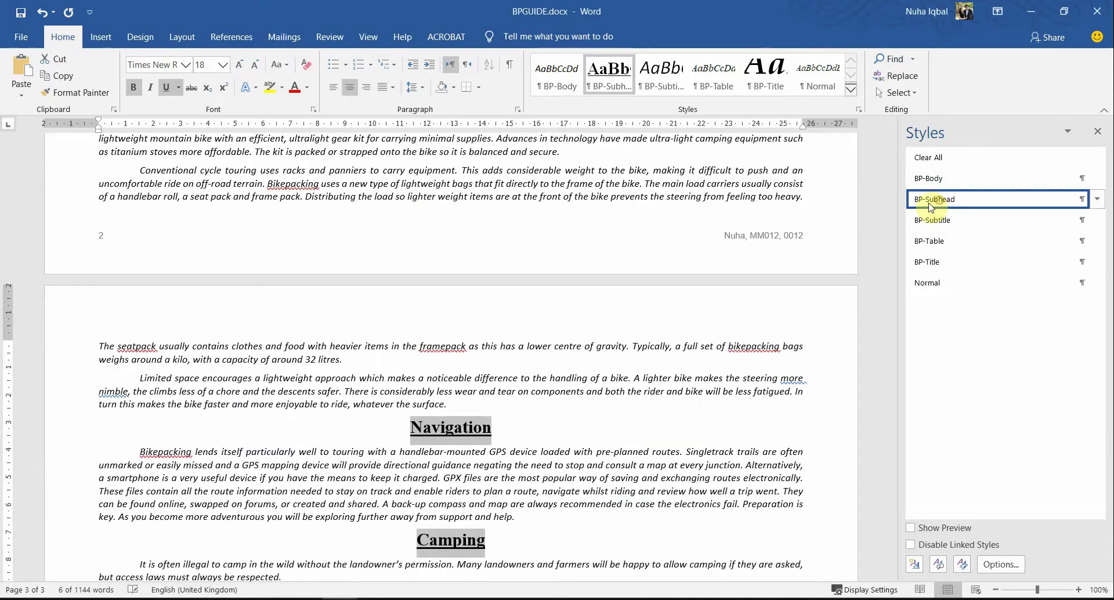
click(510, 428)
scroll(505, 439, up, 8)
Step: Read question 11 and select the whole race table in Word
scroll(481, 493, up, 15)
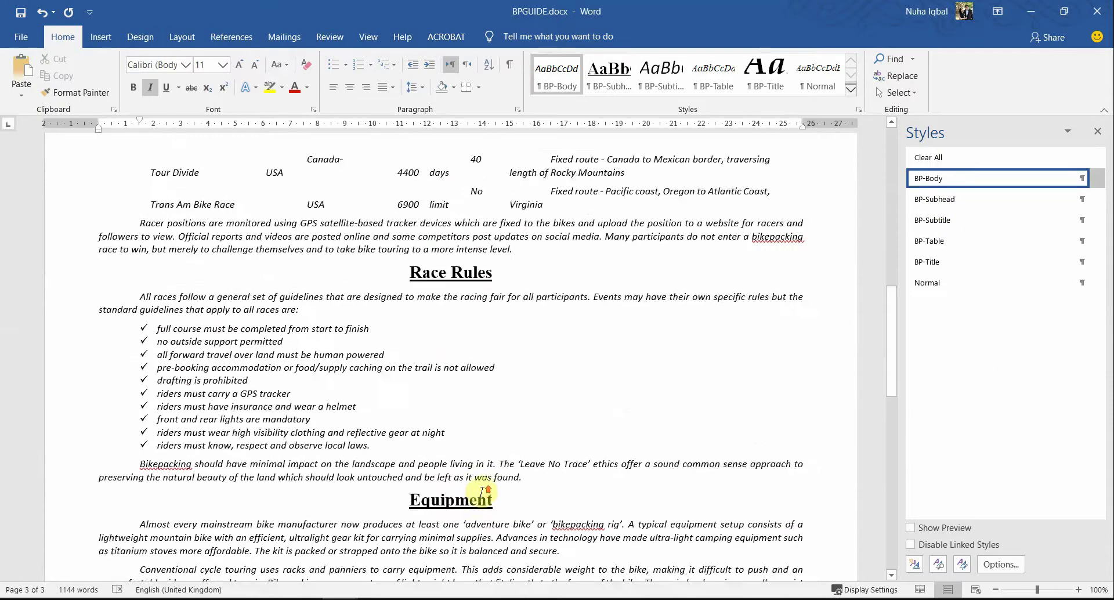
key(alt+Tab)
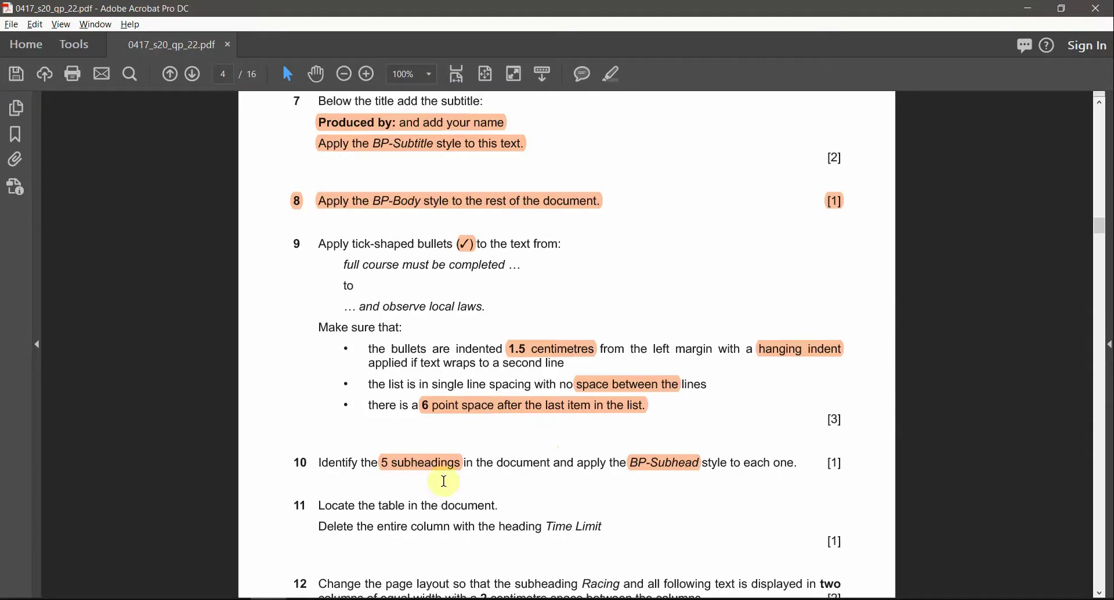
scroll(632, 543, down, 1)
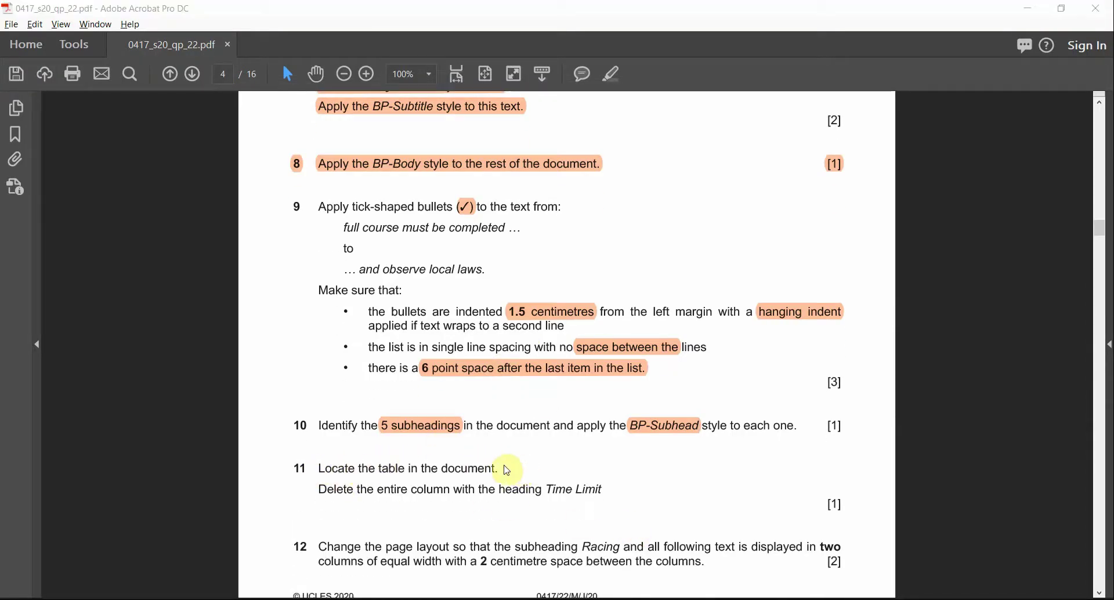
key(alt+Tab)
scroll(290, 435, down, 10)
scroll(166, 226, up, 4)
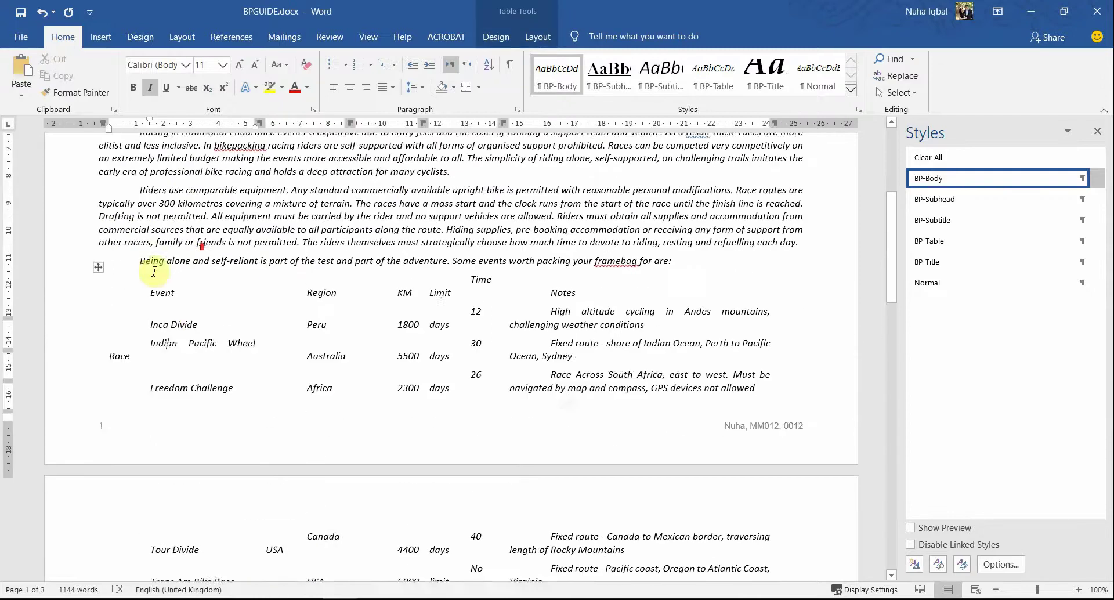
click(98, 278)
scroll(395, 394, down, 7)
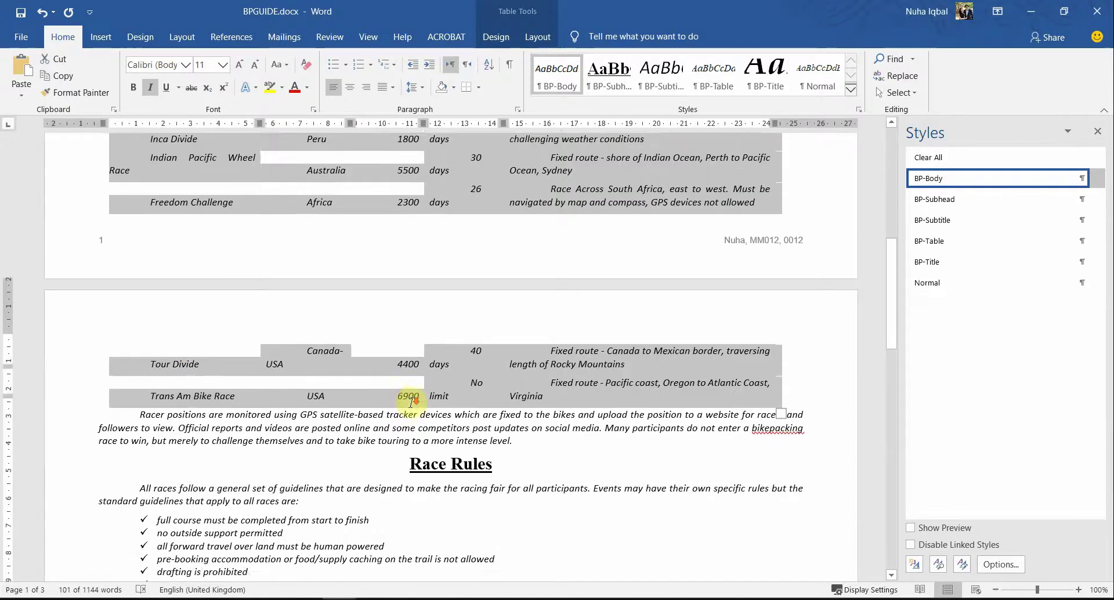
scroll(406, 400, up, 7)
Step: Highlight 'column' and 'Time Limit' in question 11 of the exam paper
key(alt+Tab)
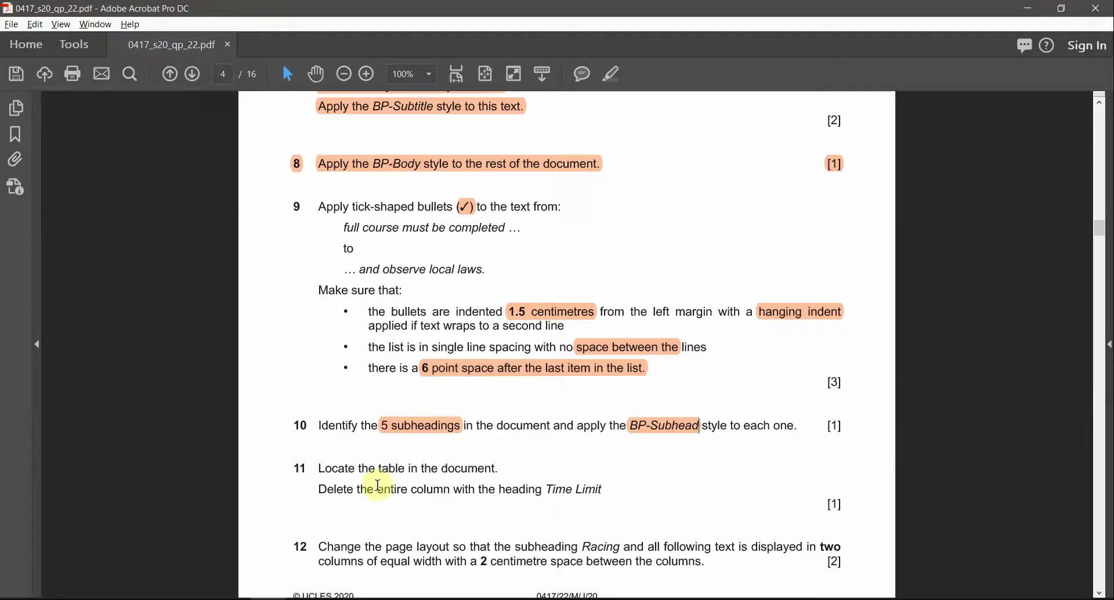
drag(320, 468, 430, 468)
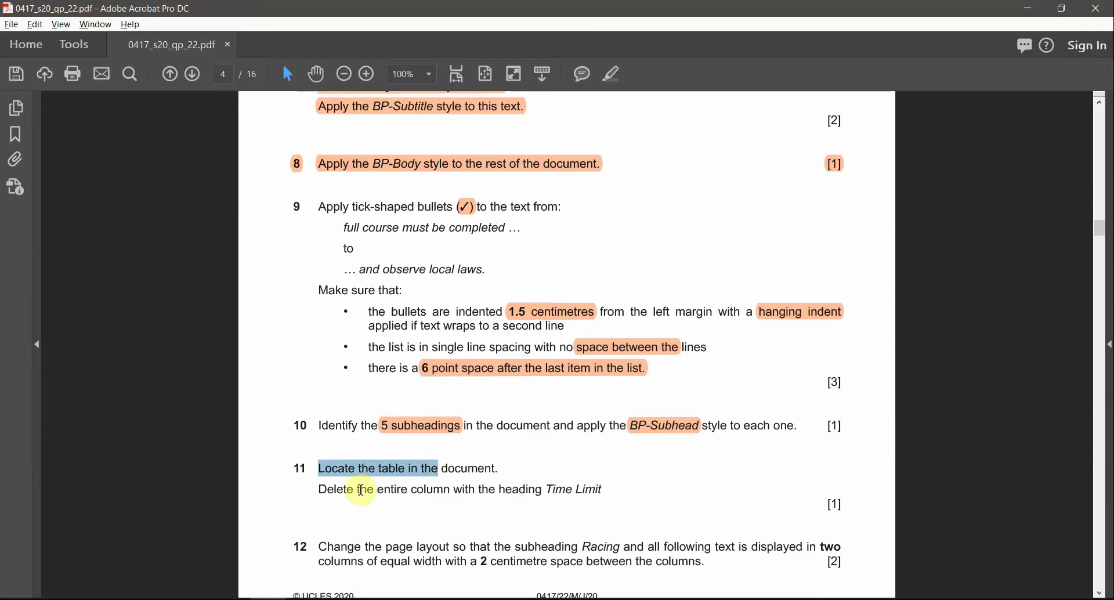
drag(358, 489, 529, 490)
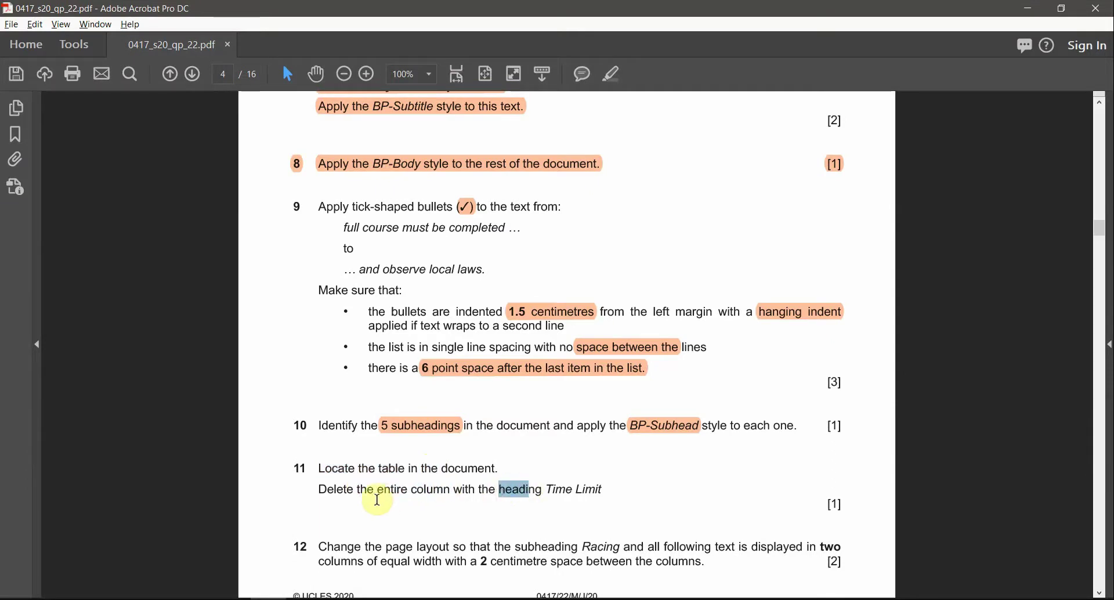
double_click(425, 489)
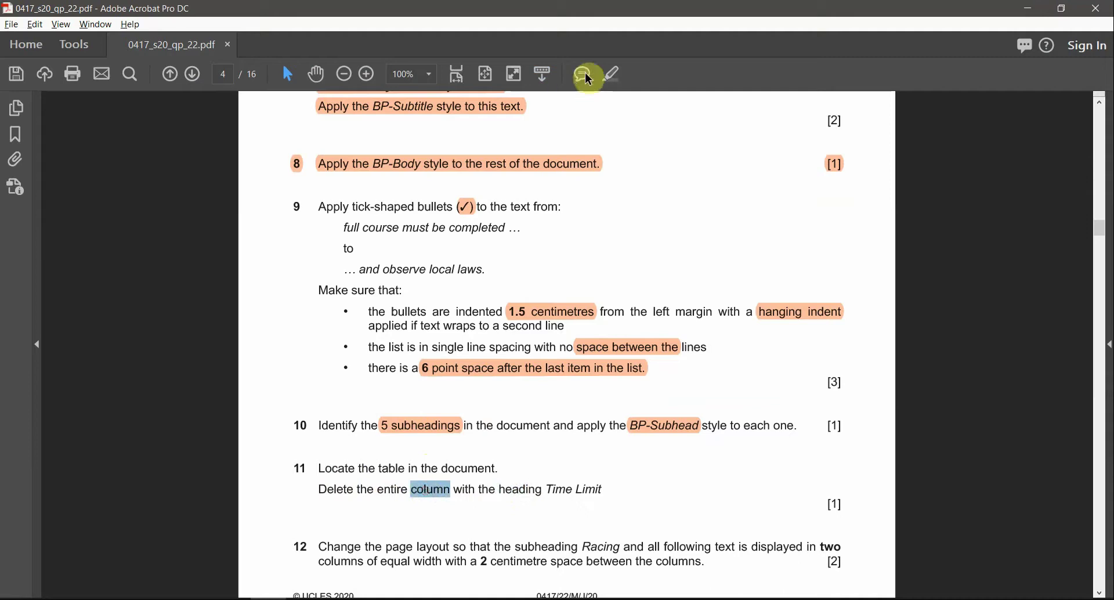
click(611, 74)
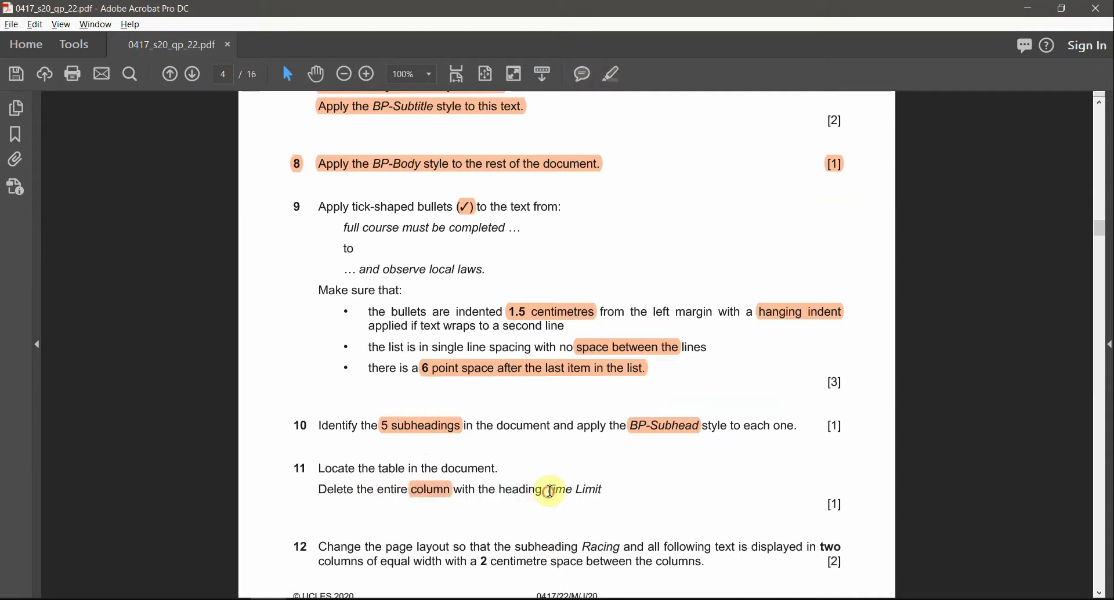
drag(550, 490, 603, 490)
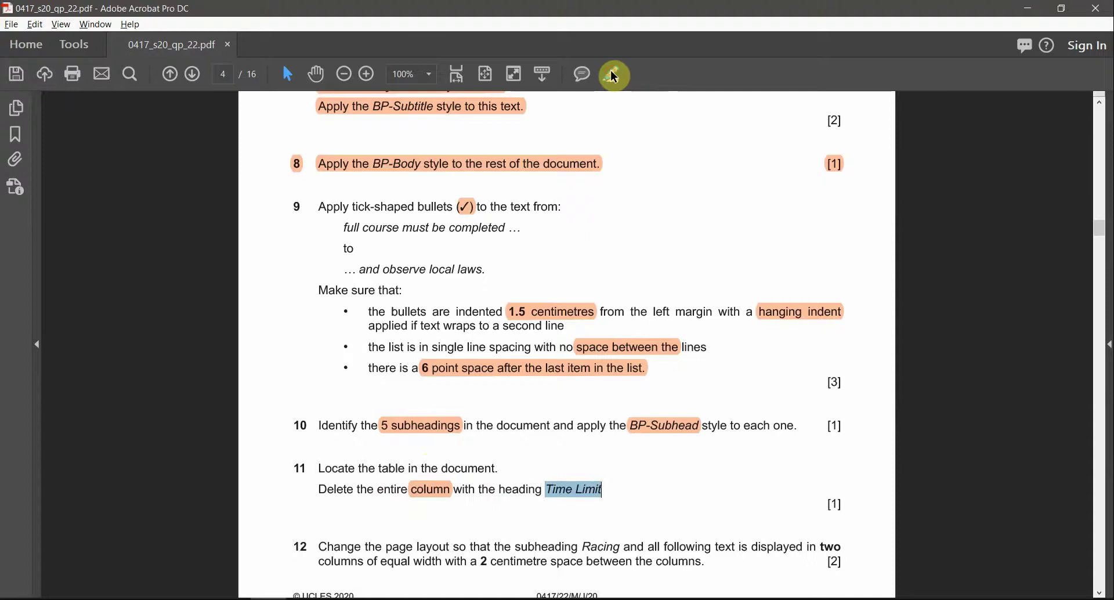
click(614, 76)
key(alt+Tab)
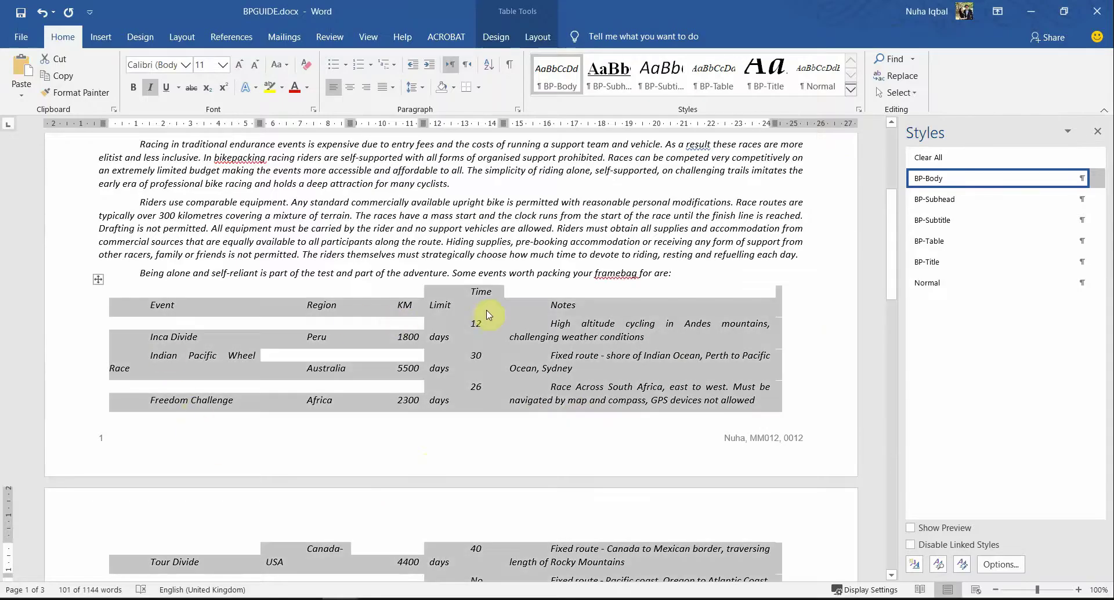
Step: Select the Time Limit column across both pages and delete it
click(486, 311)
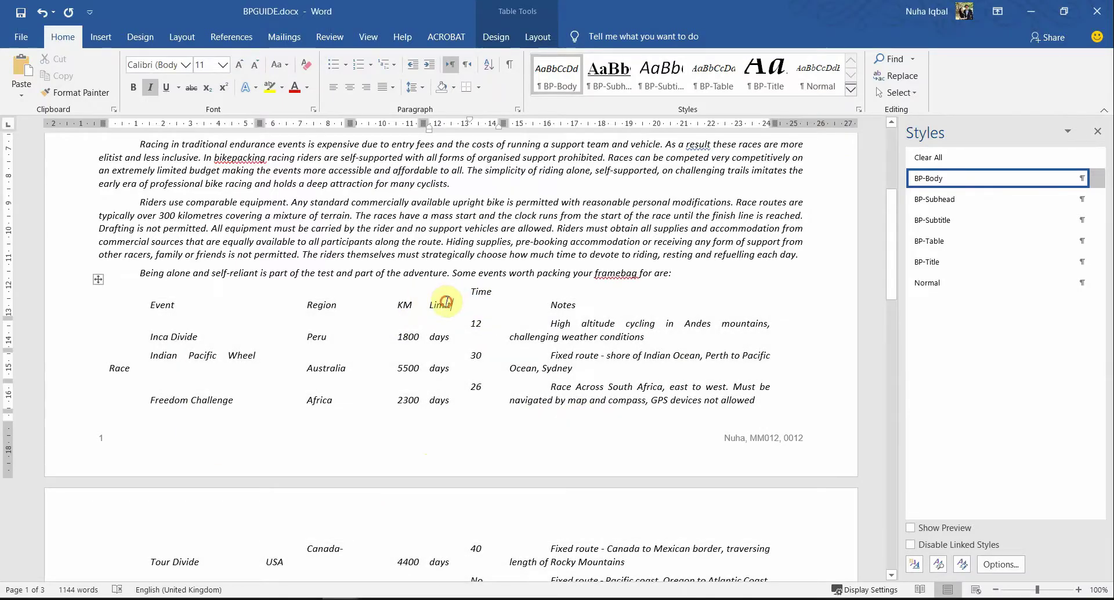
drag(446, 303, 465, 356)
mouse_move(458, 291)
mouse_down()
mouse_move(479, 293)
mouse_move(479, 383)
mouse_up()
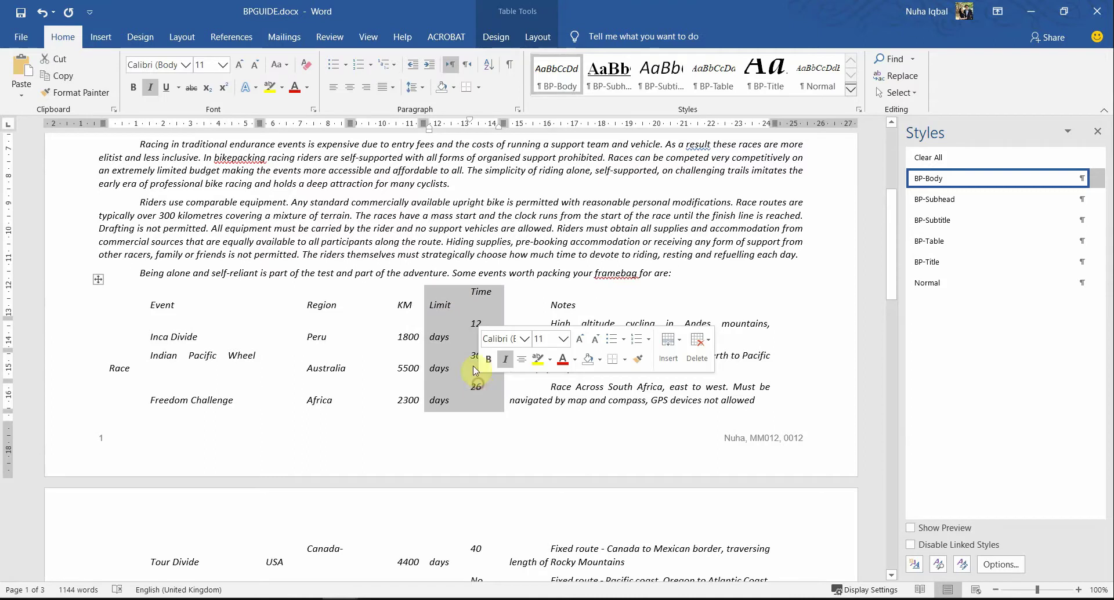
click(448, 296)
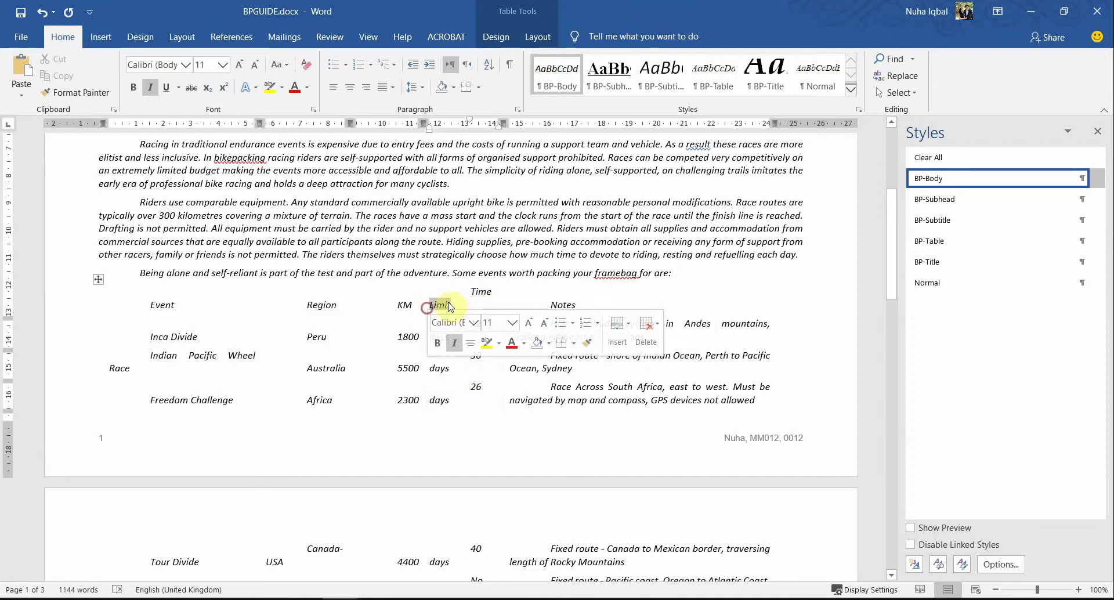
drag(453, 305, 422, 493)
click(457, 260)
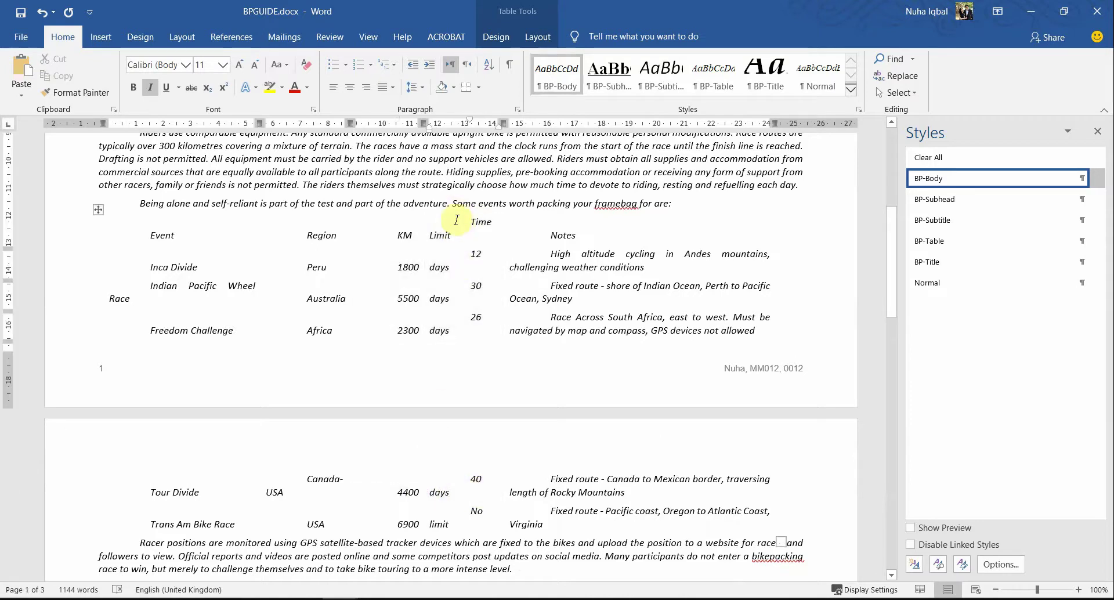
drag(457, 220, 460, 513)
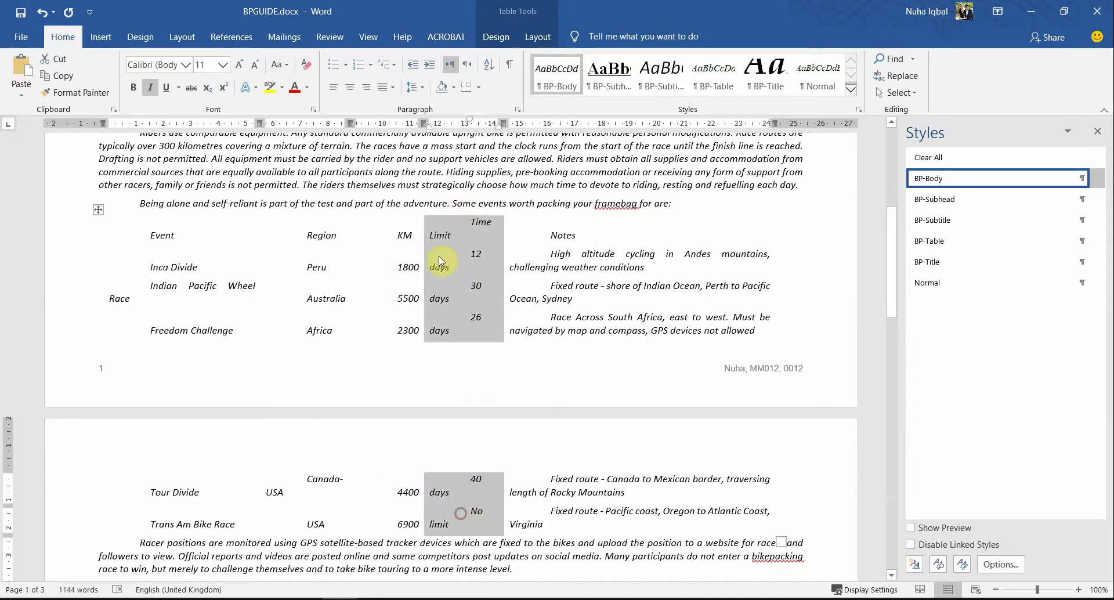
right_click(439, 261)
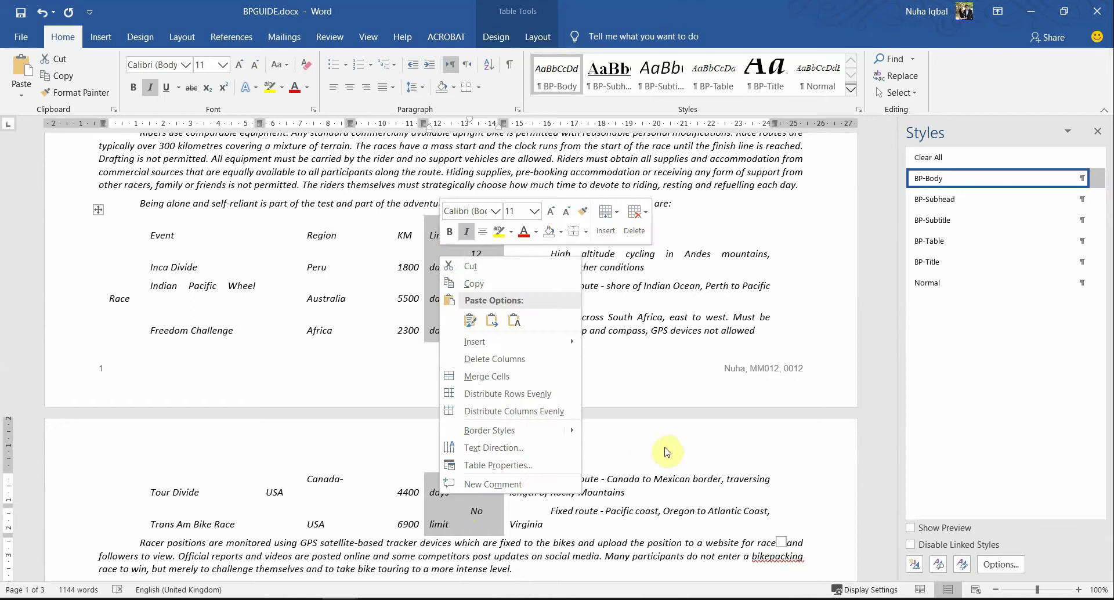
click(524, 361)
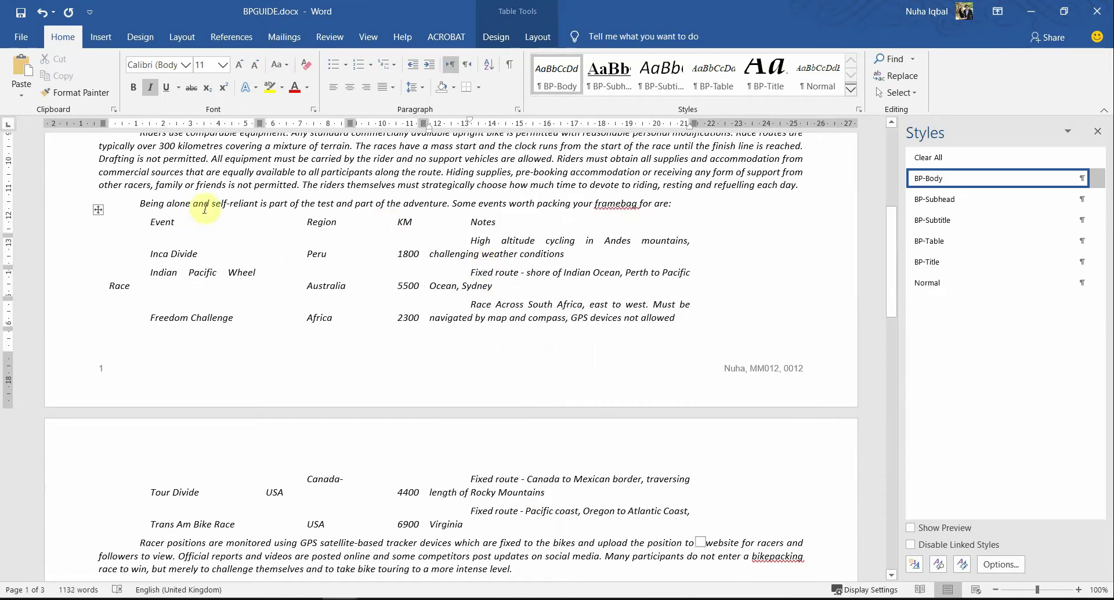
Step: Undo and redo the column deletion, leaving Event, Region, KM and Notes
drag(163, 220, 500, 241)
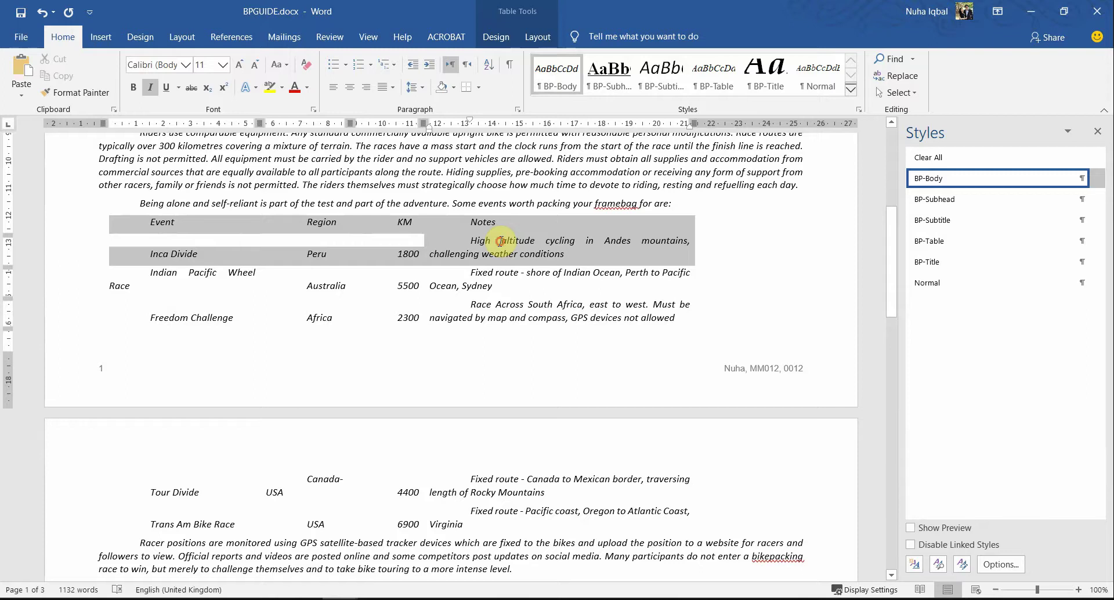
key(ctrl+z)
click(591, 285)
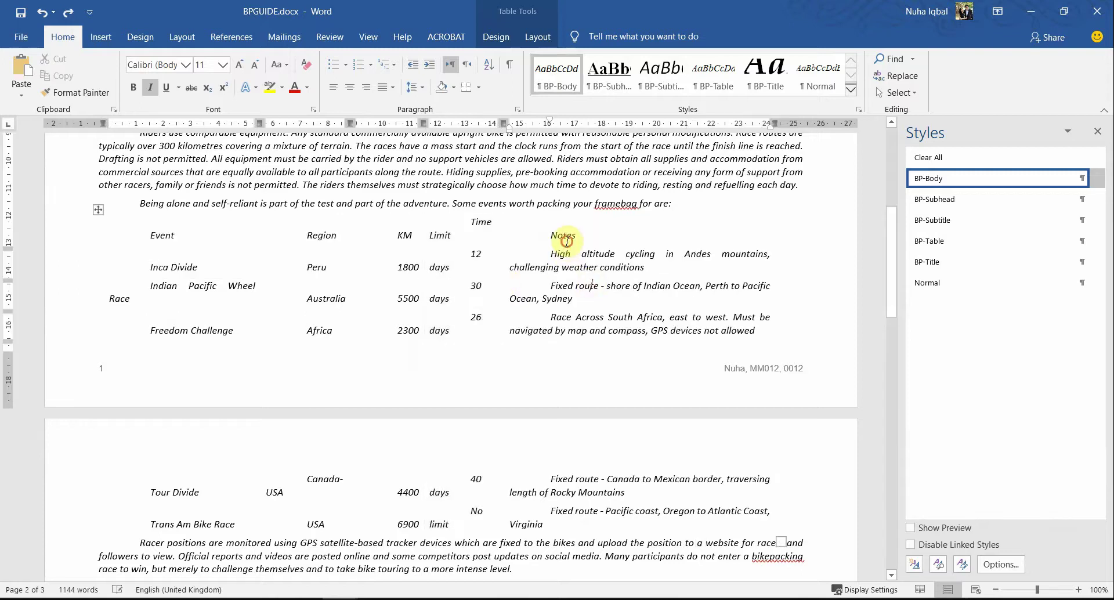
drag(566, 241, 155, 232)
click(326, 318)
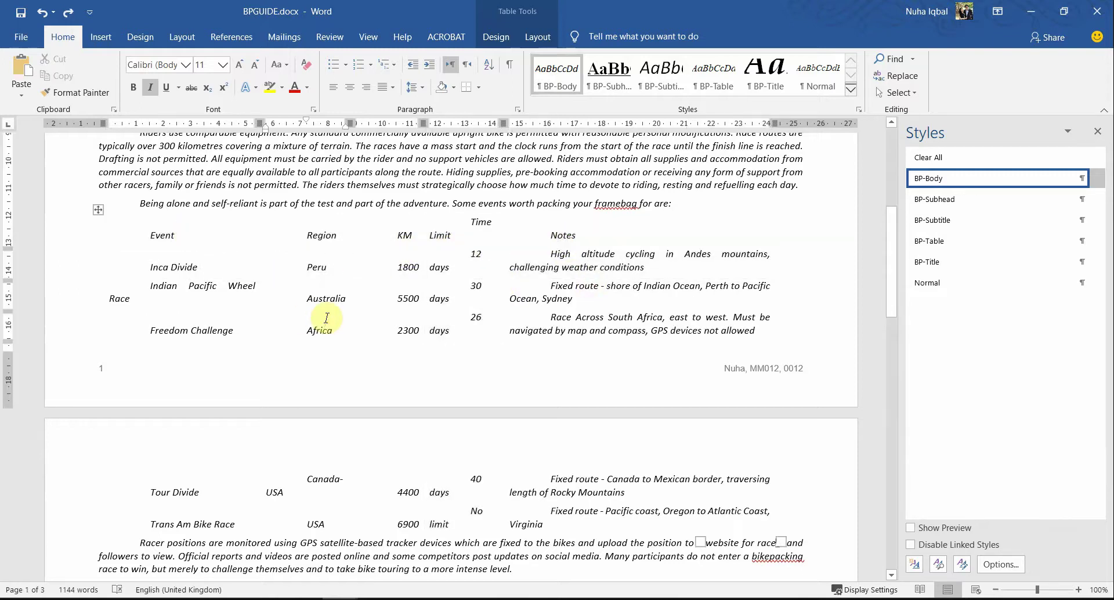
key(ctrl+y)
drag(498, 228, 269, 244)
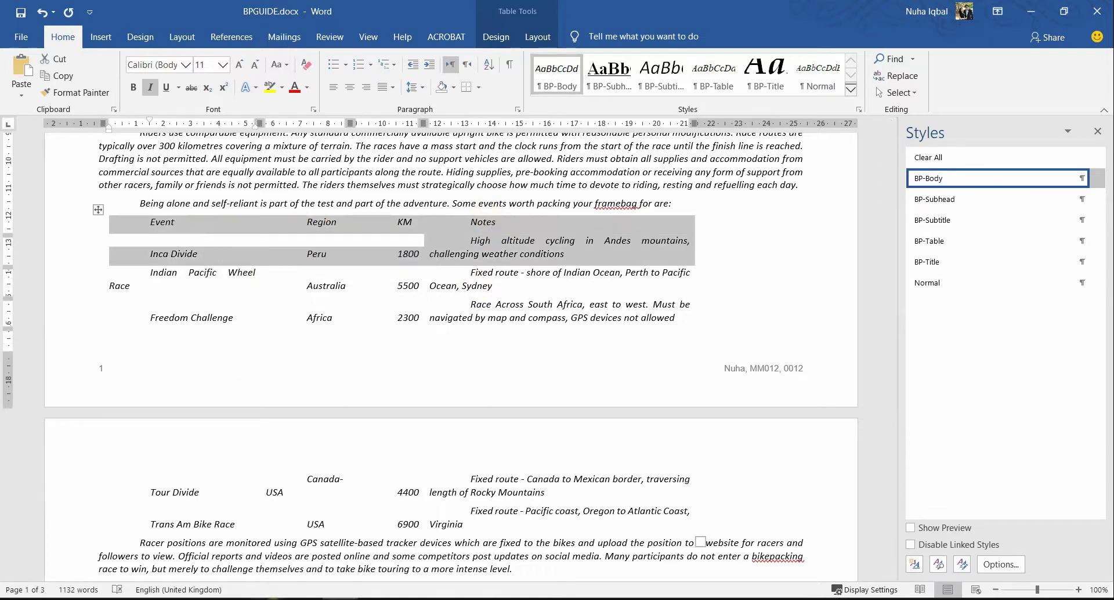
key(alt+Tab)
scroll(511, 493, down, 8)
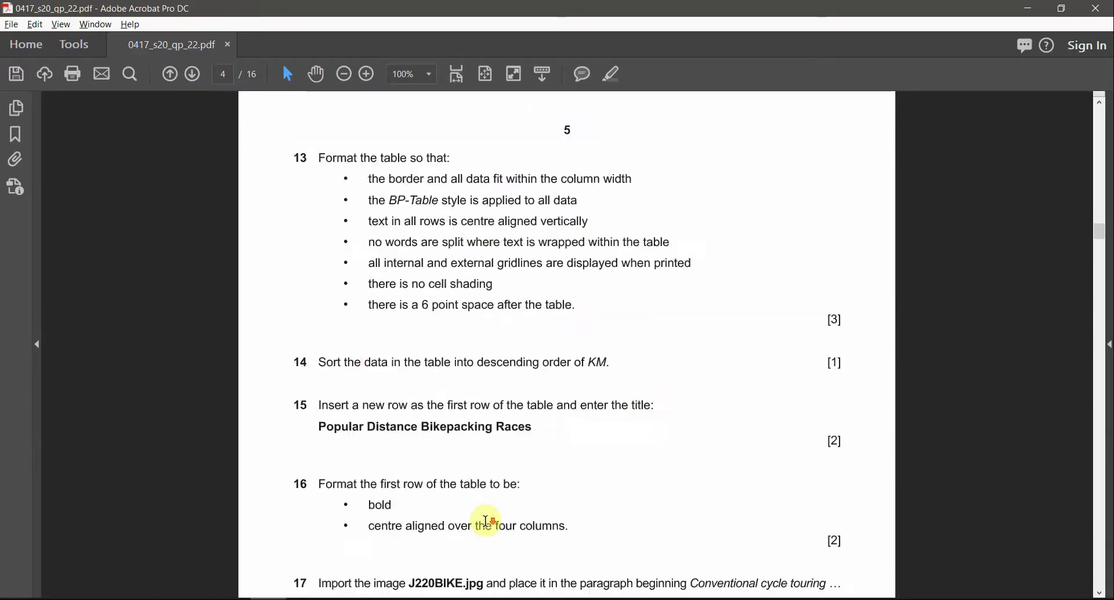
Step: Highlight 'Racing', 'two columns of equal width' and '2 centimetre' in question 12
scroll(382, 488, up, 8)
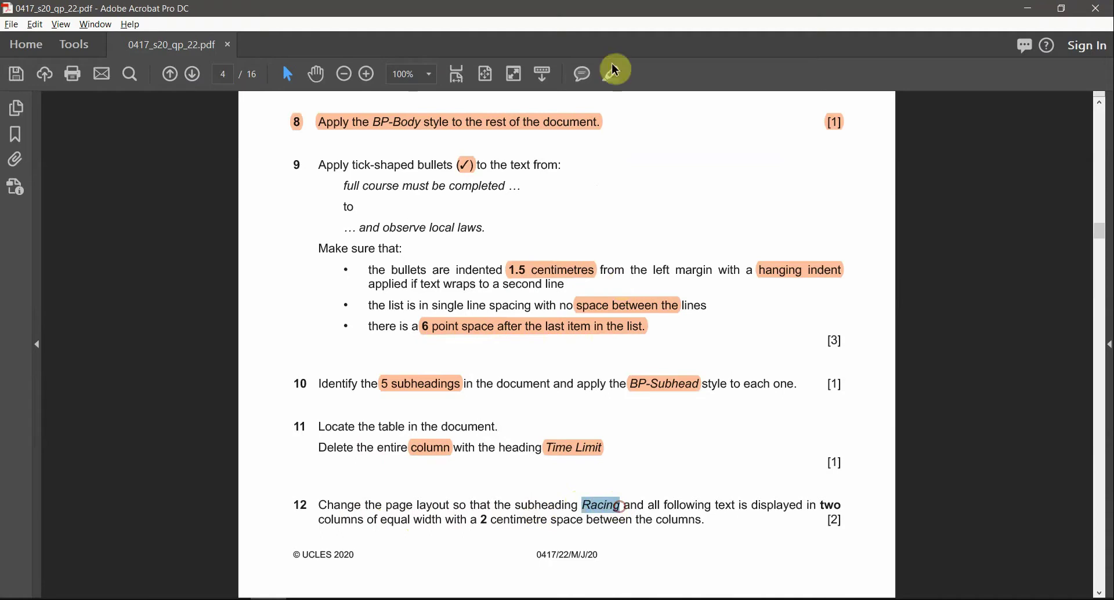
click(615, 81)
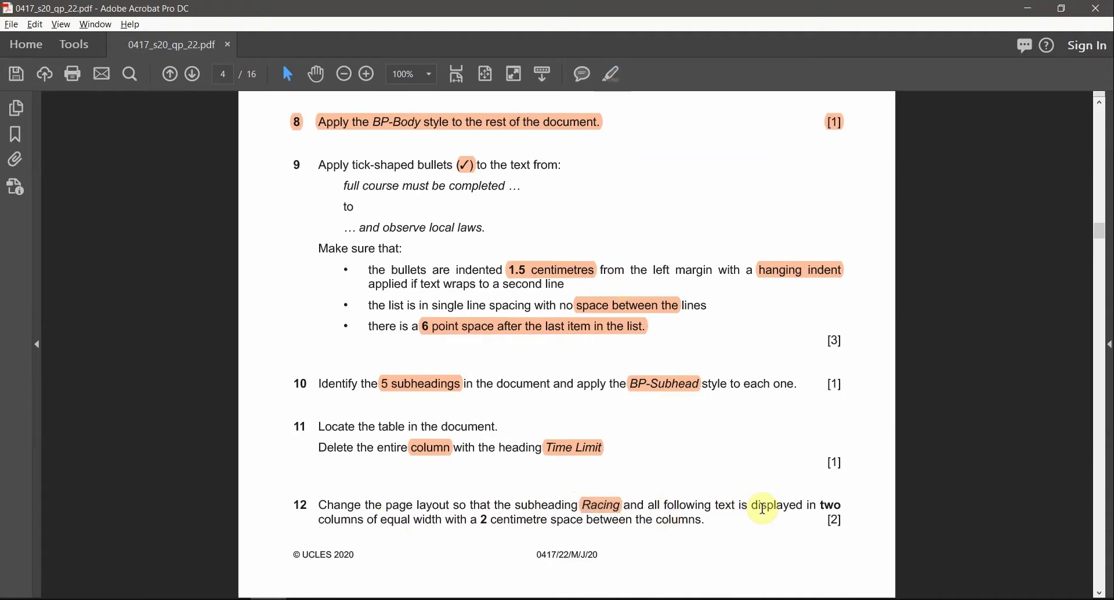
mouse_move(822, 507)
mouse_down()
mouse_move(646, 540)
mouse_move(391, 528)
mouse_move(510, 520)
mouse_move(479, 522)
mouse_up()
click(612, 81)
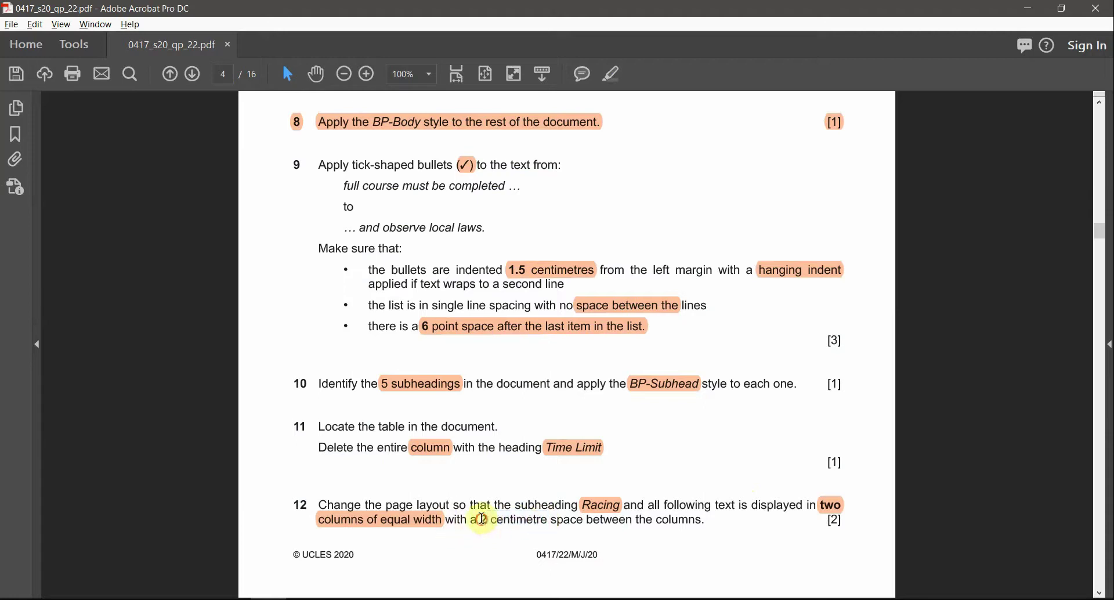
click(611, 78)
click(579, 504)
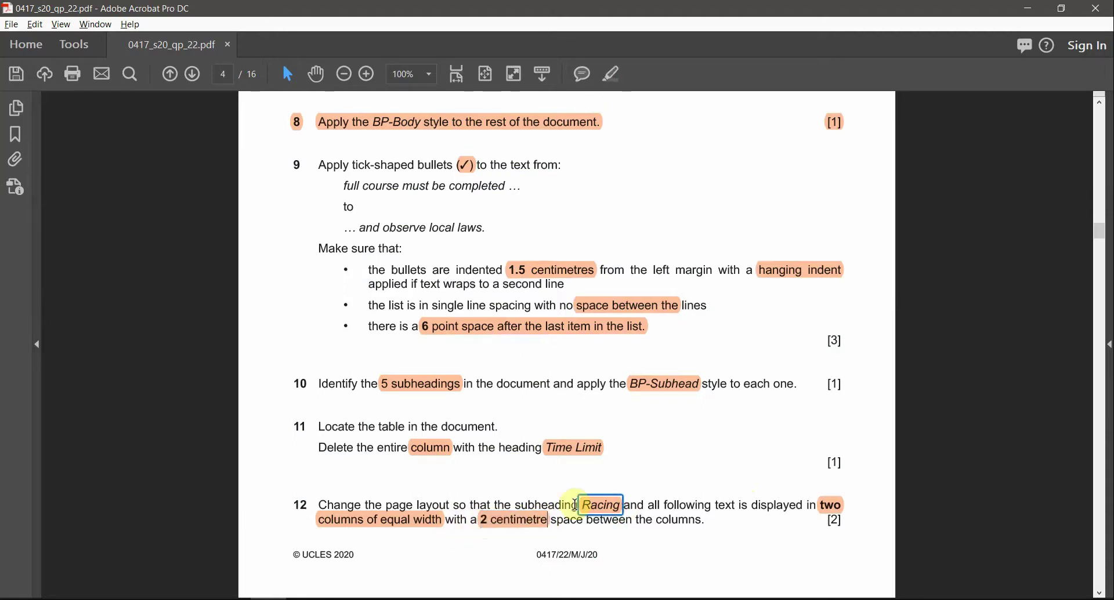
key(alt+Tab)
scroll(570, 348, up, 6)
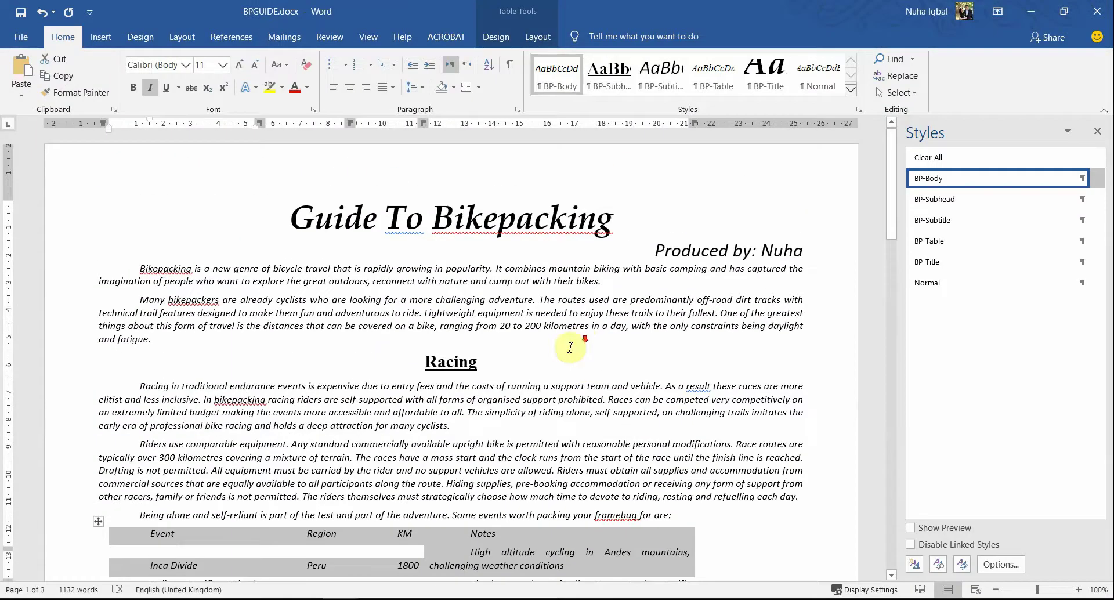
key(alt+Tab)
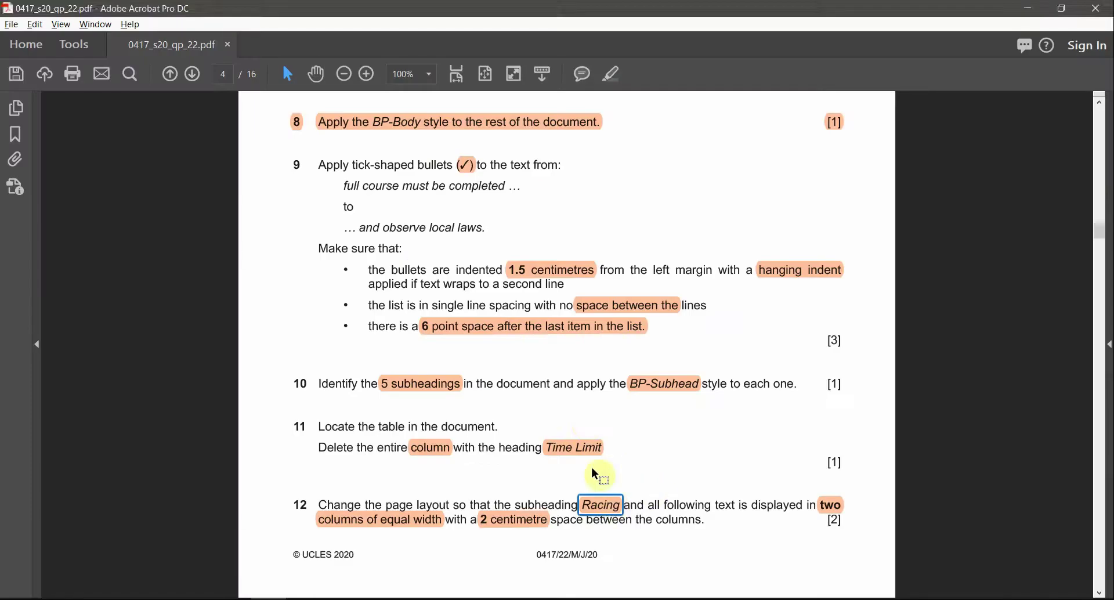
key(alt+Tab)
Step: Select the text from Racing to the document's end and split it into two columns
drag(419, 294, 507, 444)
scroll(537, 463, down, 2)
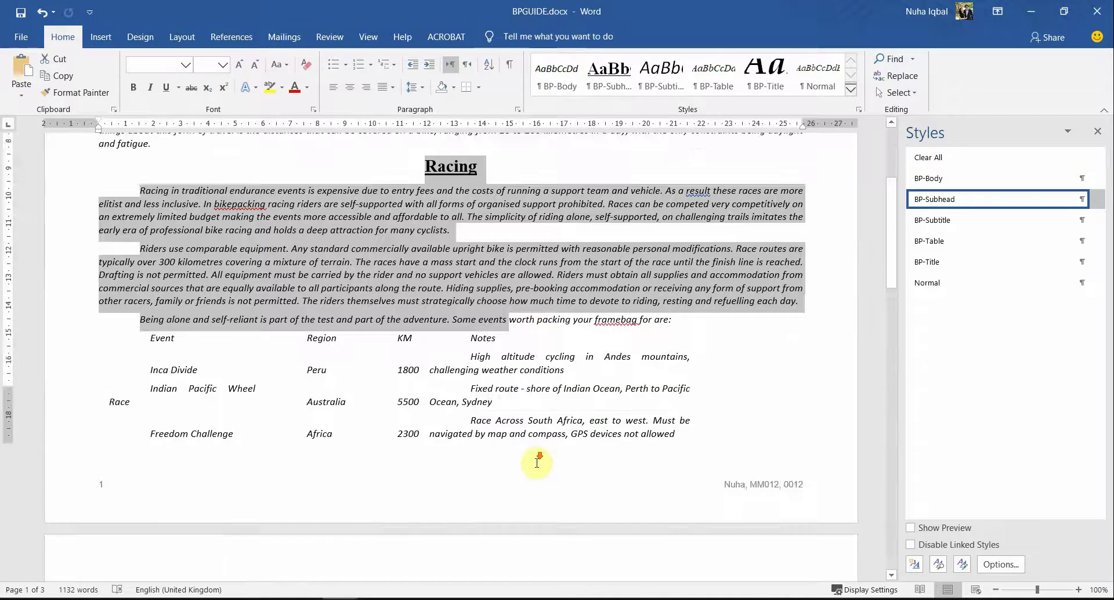
scroll(536, 462, down, 20)
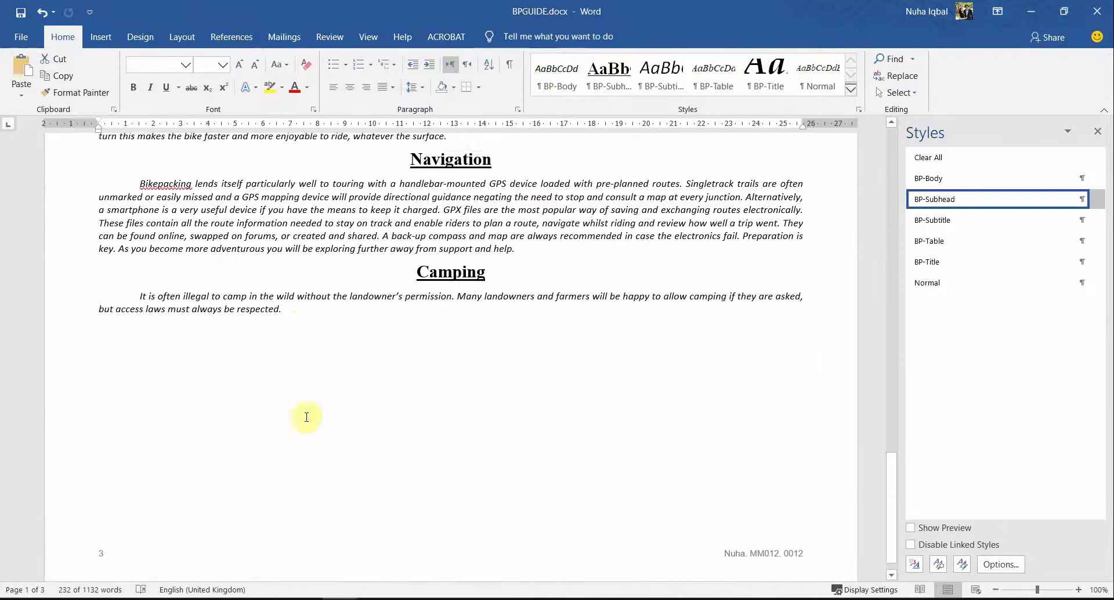
shift+click(296, 304)
key(alt+Tab)
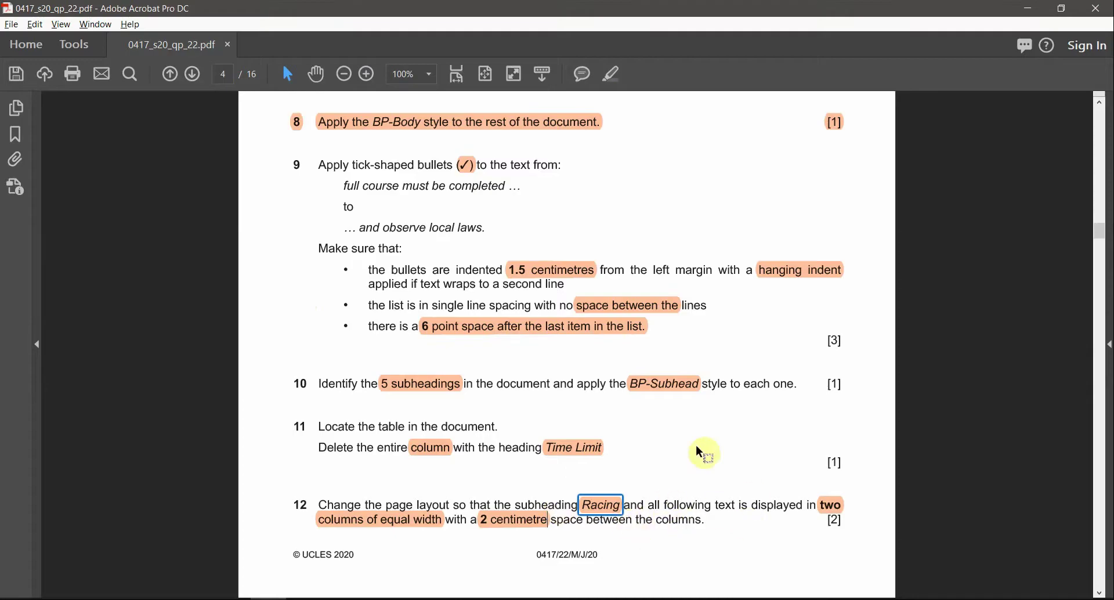
key(alt+Tab)
scroll(469, 290, up, 20)
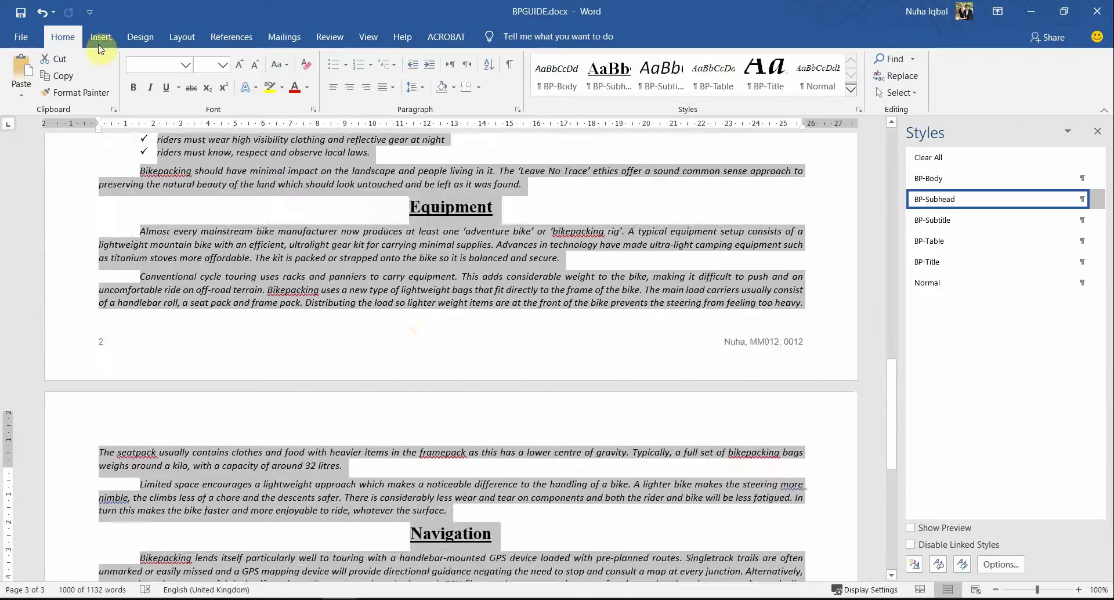
scroll(367, 311, up, 12)
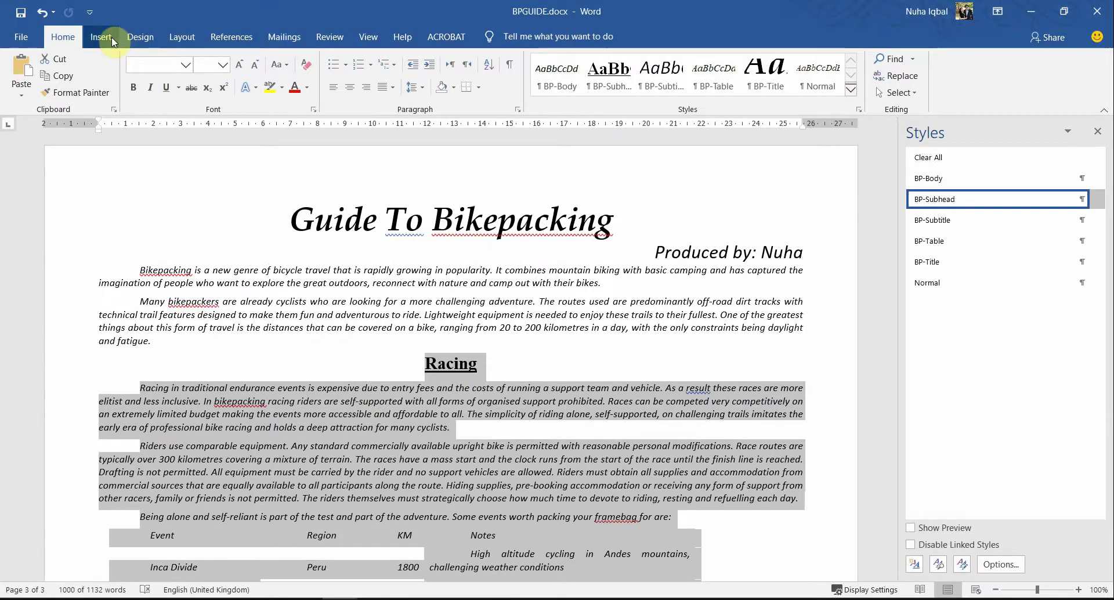
click(101, 36)
click(182, 36)
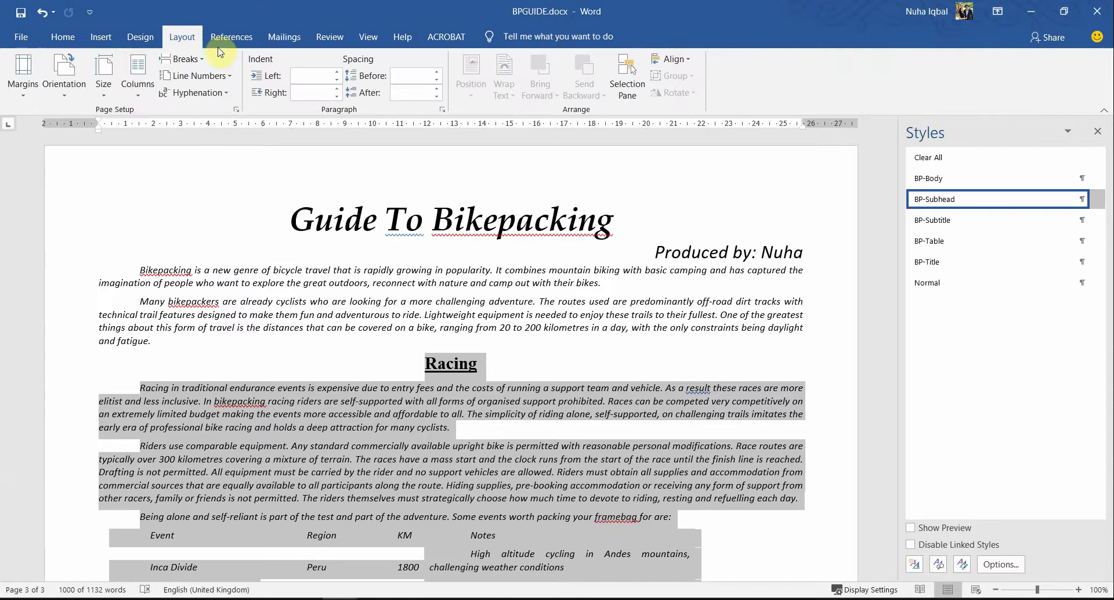
click(141, 100)
click(168, 152)
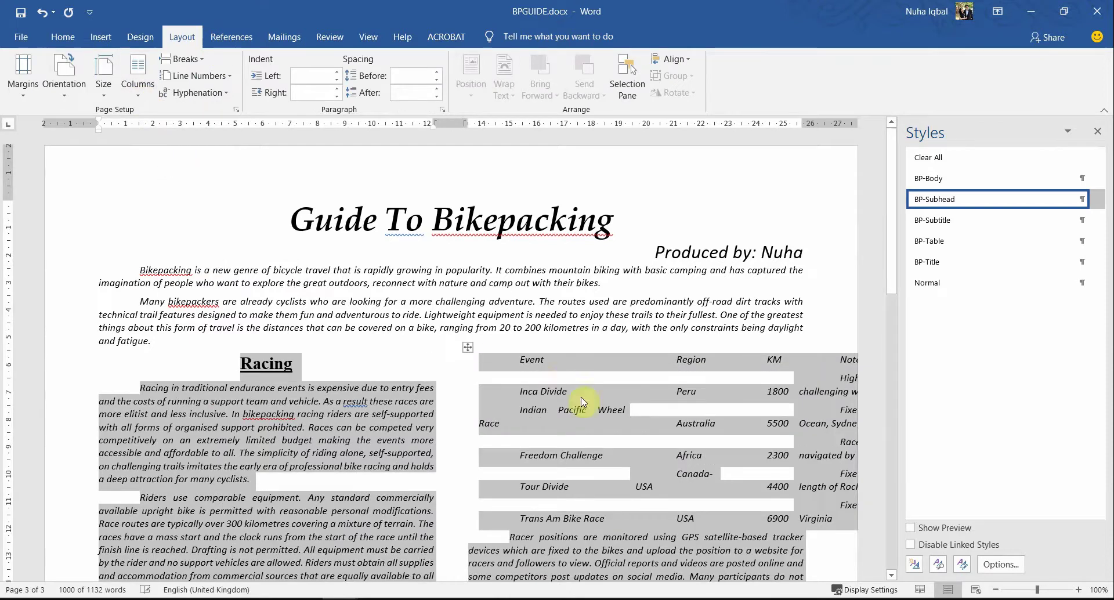
Step: Set the two equal-width columns to 2 cm spacing in the Columns dialog
scroll(583, 402, down, 15)
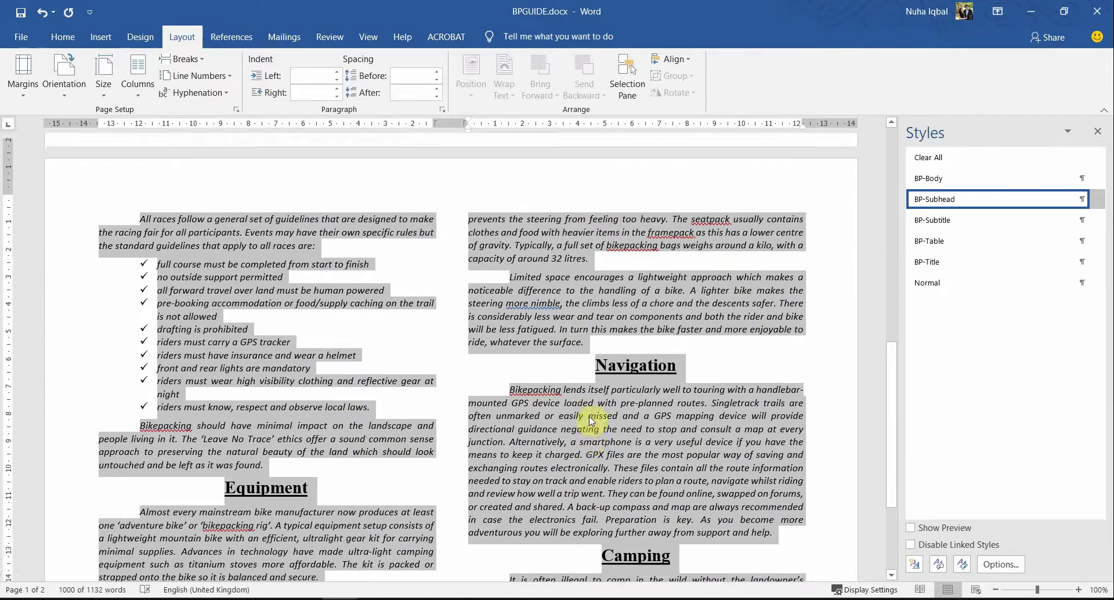
scroll(556, 418, up, 15)
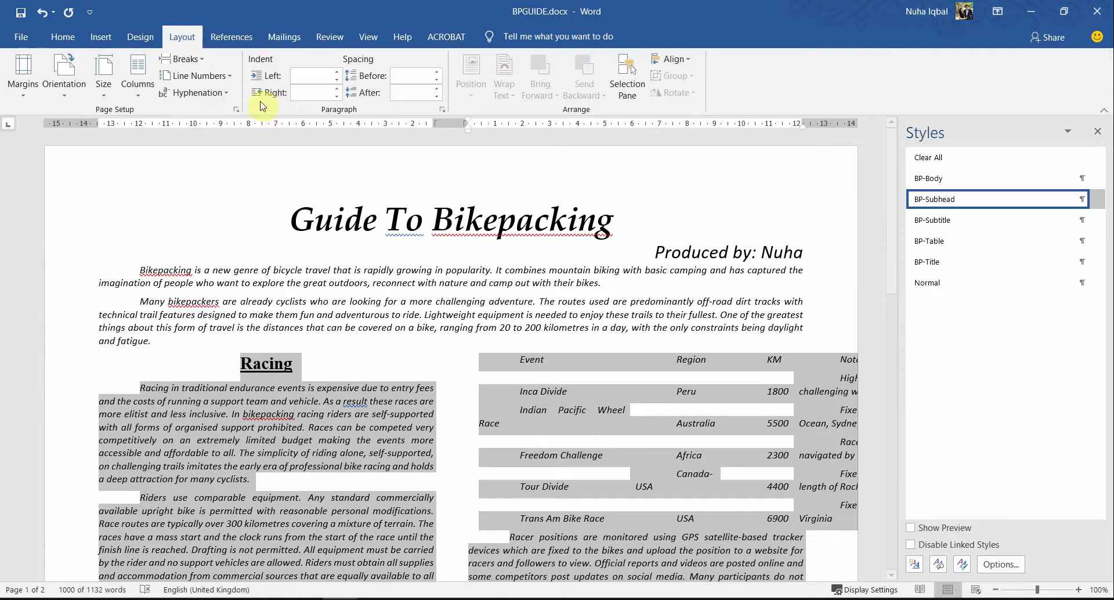
double_click(449, 125)
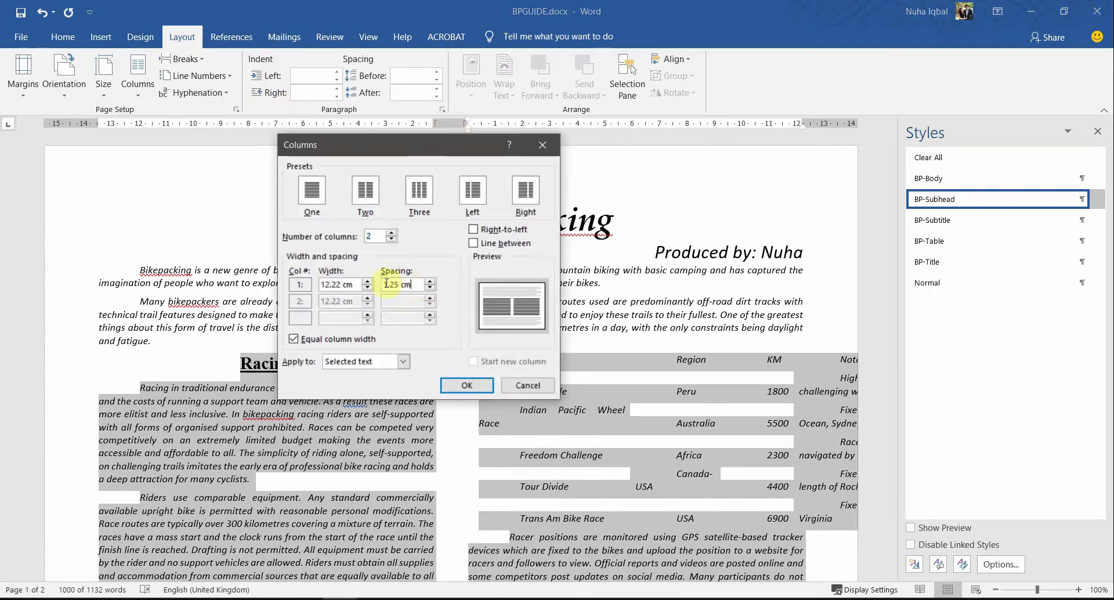
key(alt+Tab)
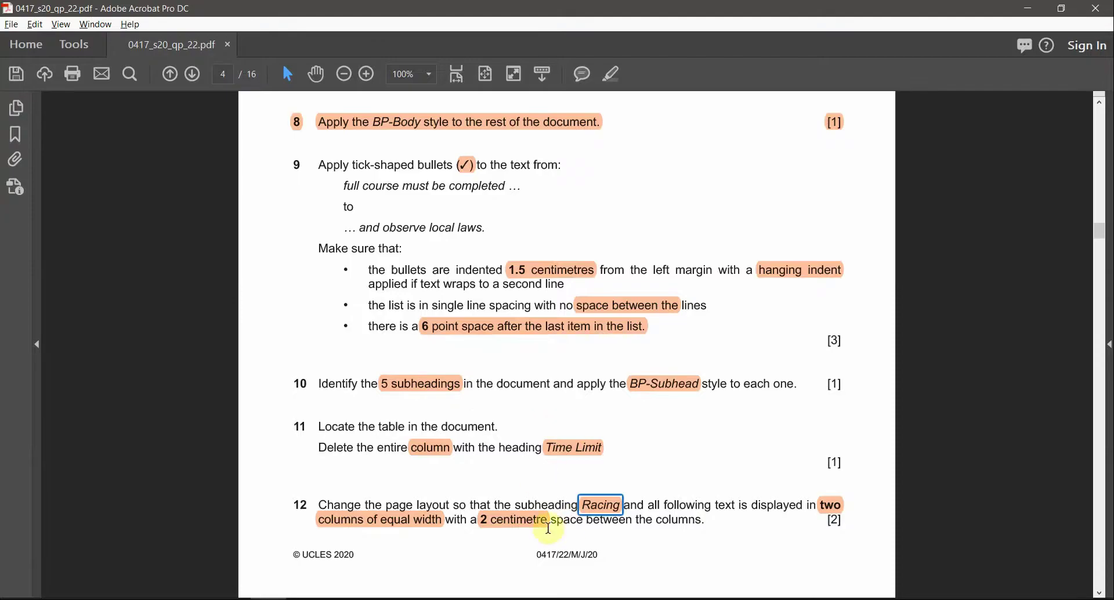
key(alt+Tab)
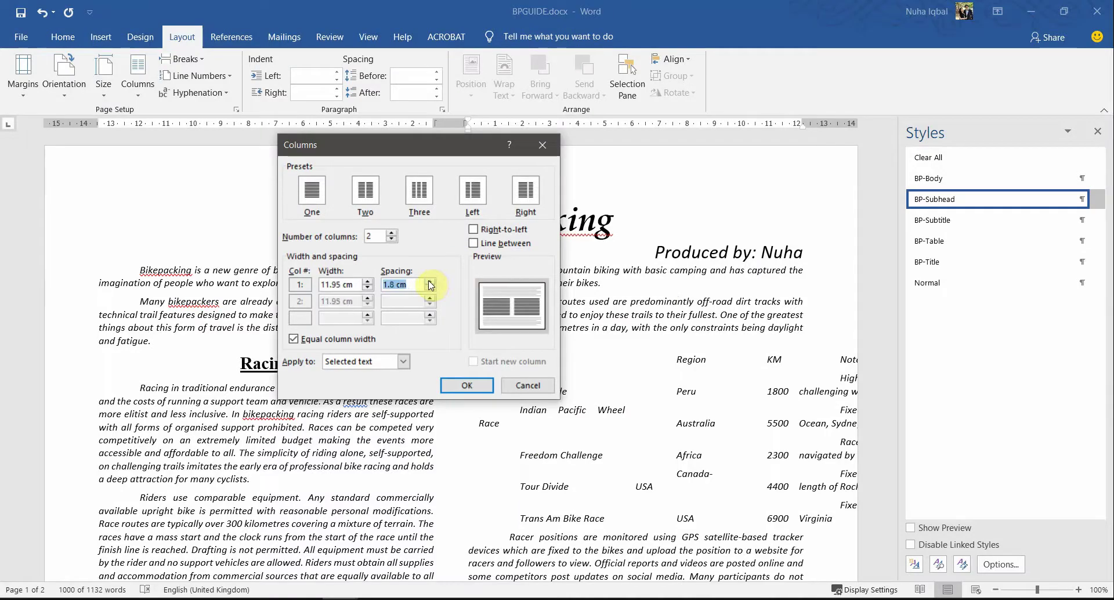
click(466, 386)
key(alt+Tab)
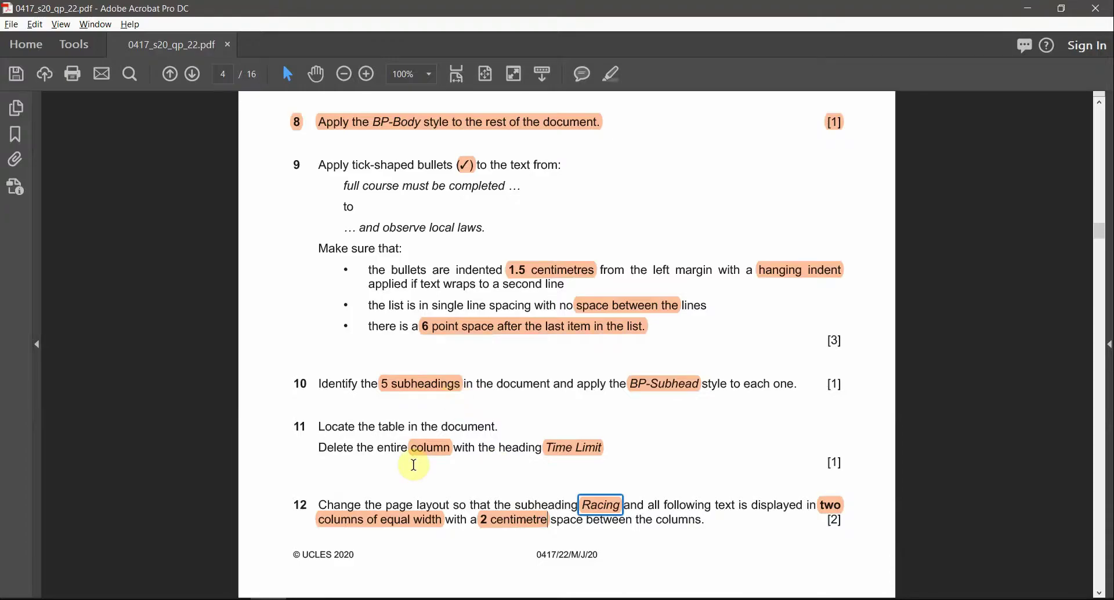
scroll(413, 465, down, 3)
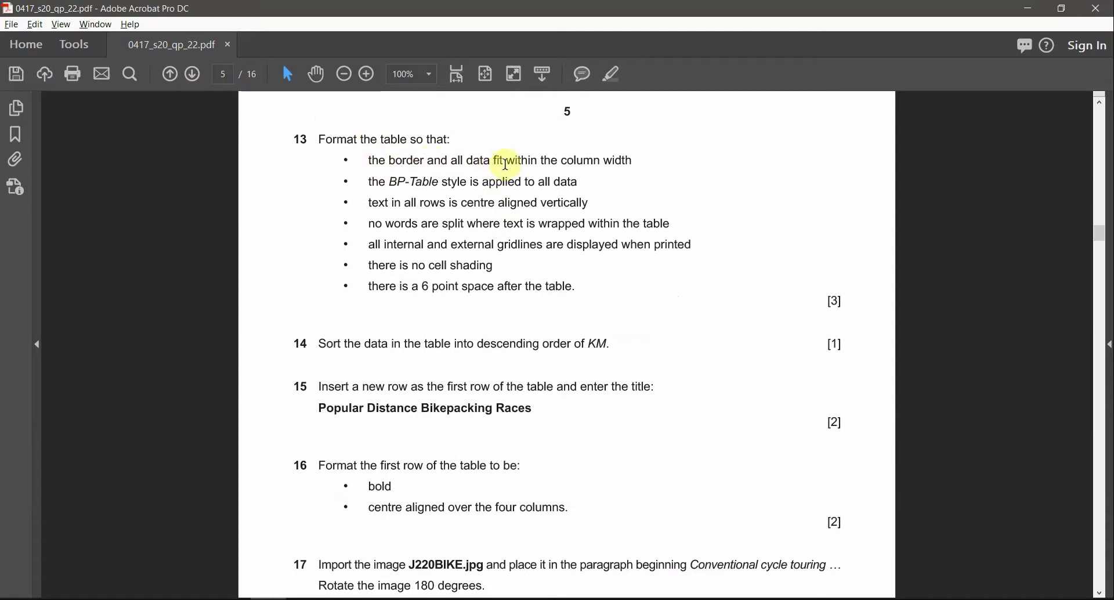
Step: In question 13, mark the word 'table' with an orange highlight
drag(634, 160, 452, 160)
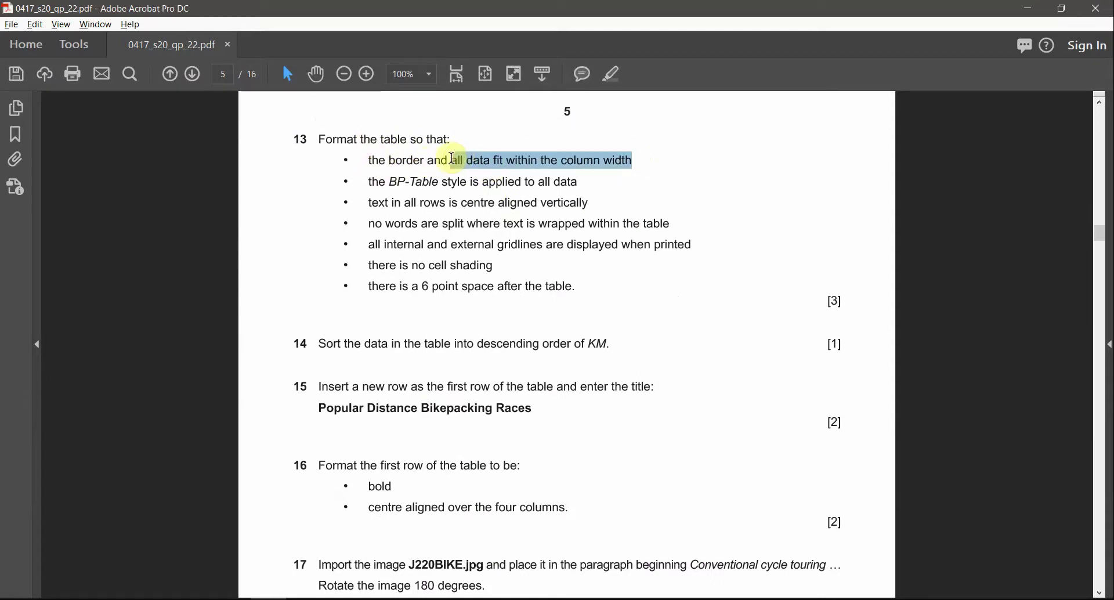
click(323, 140)
double_click(395, 140)
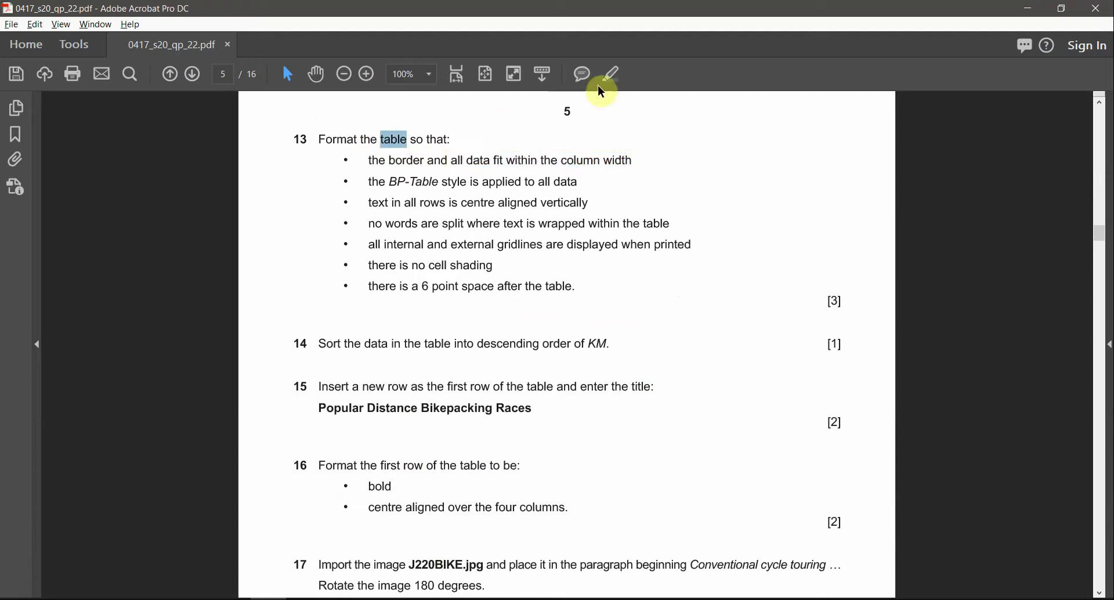
click(617, 78)
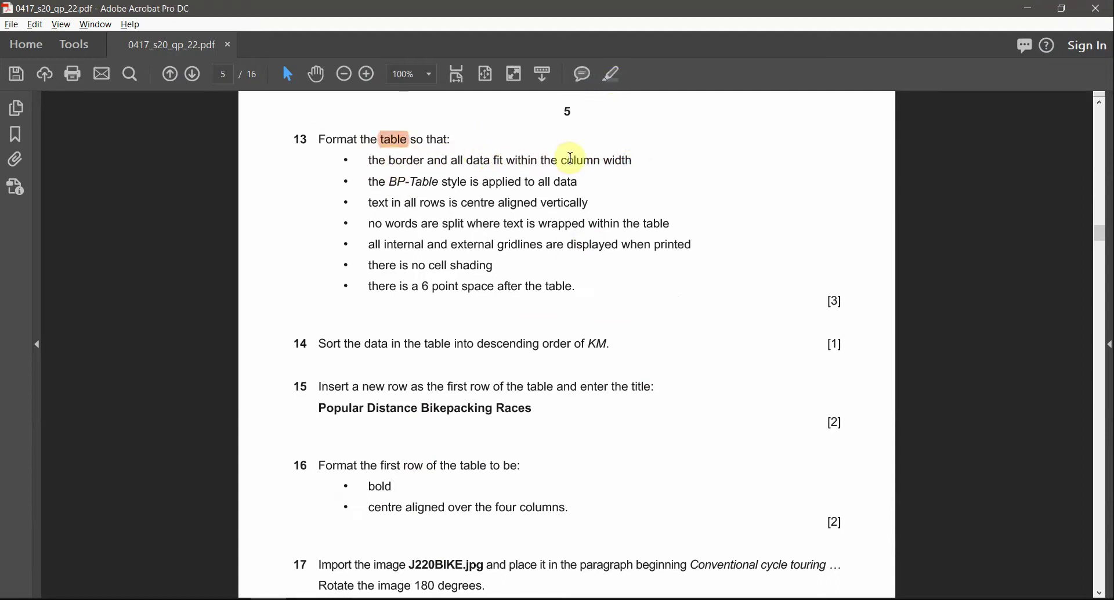
key(alt+Tab)
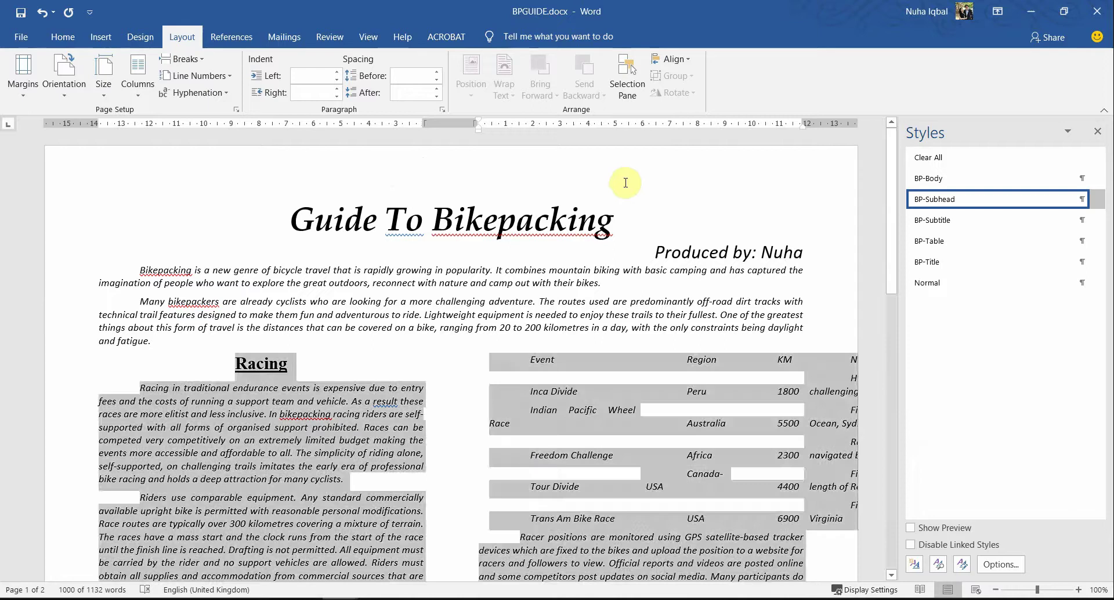
Step: Select the whole race table and AutoFit it to its contents
click(511, 423)
scroll(522, 435, down, 10)
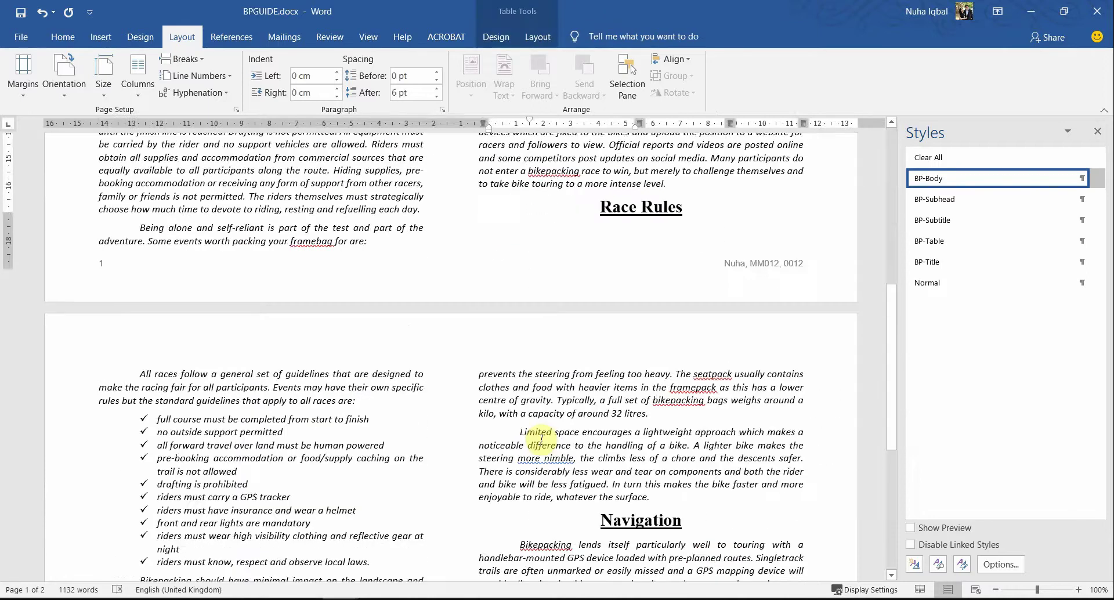
scroll(542, 440, up, 5)
scroll(542, 441, up, 6)
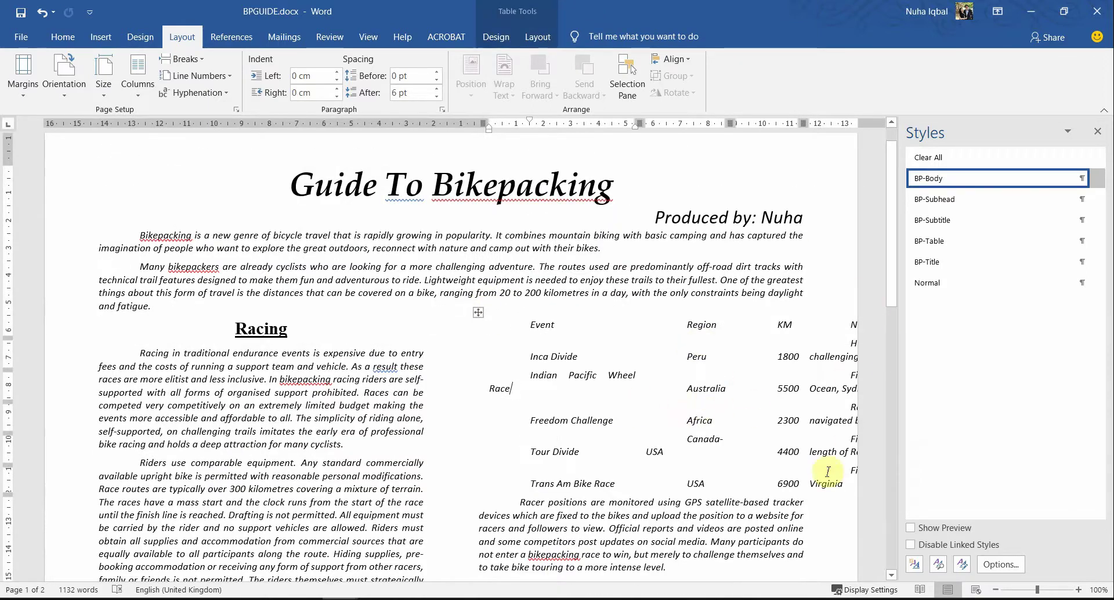
click(479, 313)
right_click(481, 317)
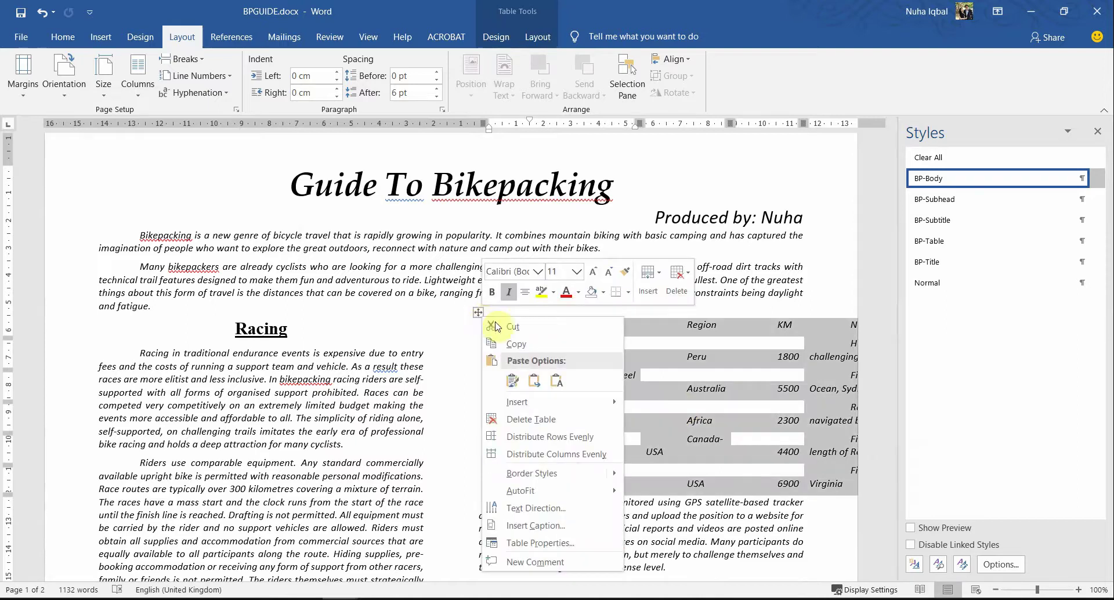
mouse_move(580, 491)
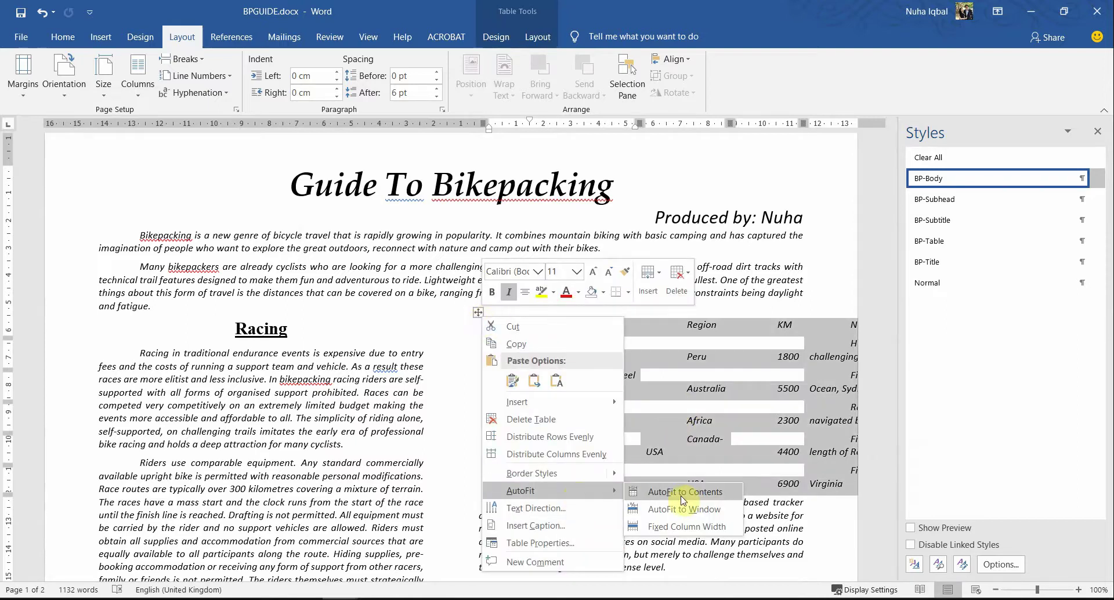
click(686, 493)
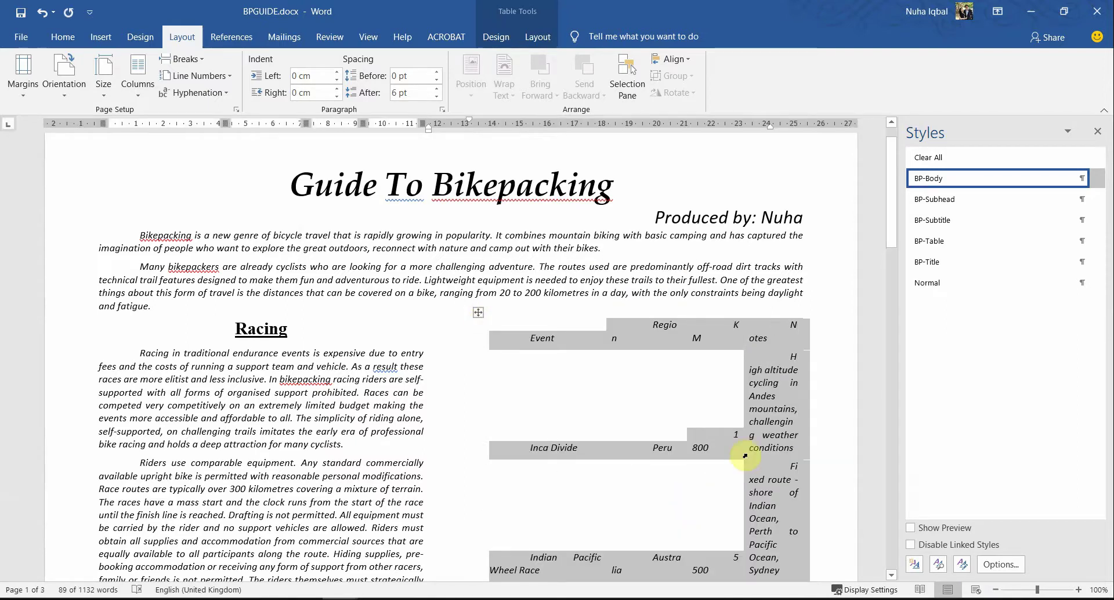
scroll(754, 493, down, 2)
scroll(770, 481, down, 3)
scroll(771, 485, up, 6)
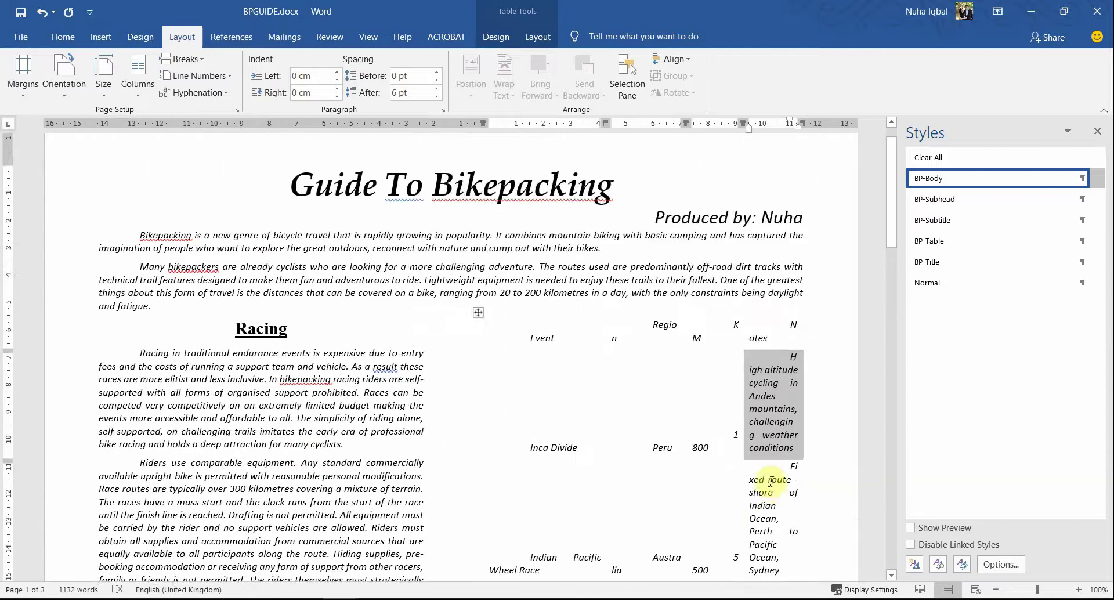
Step: After rechecking the task, AutoFit the race table to the window width
key(alt+Tab)
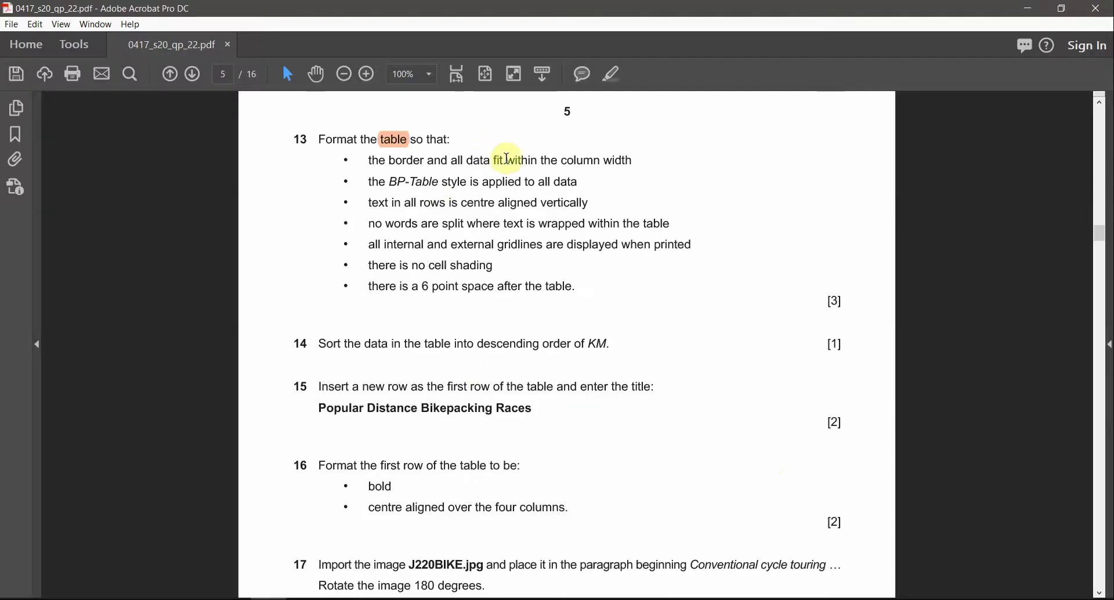
key(alt+Tab)
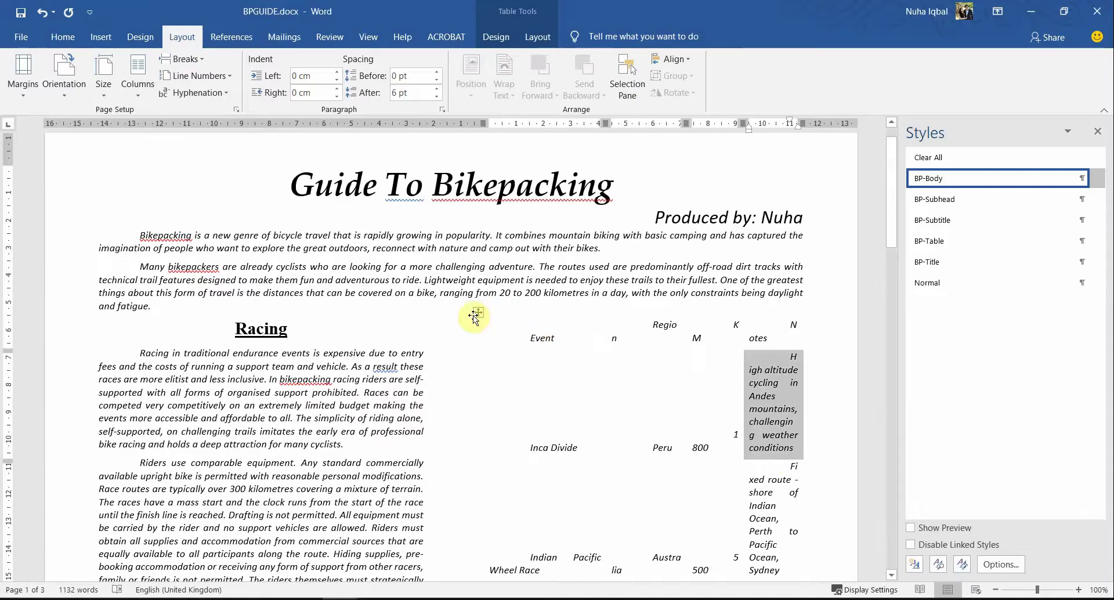
right_click(474, 316)
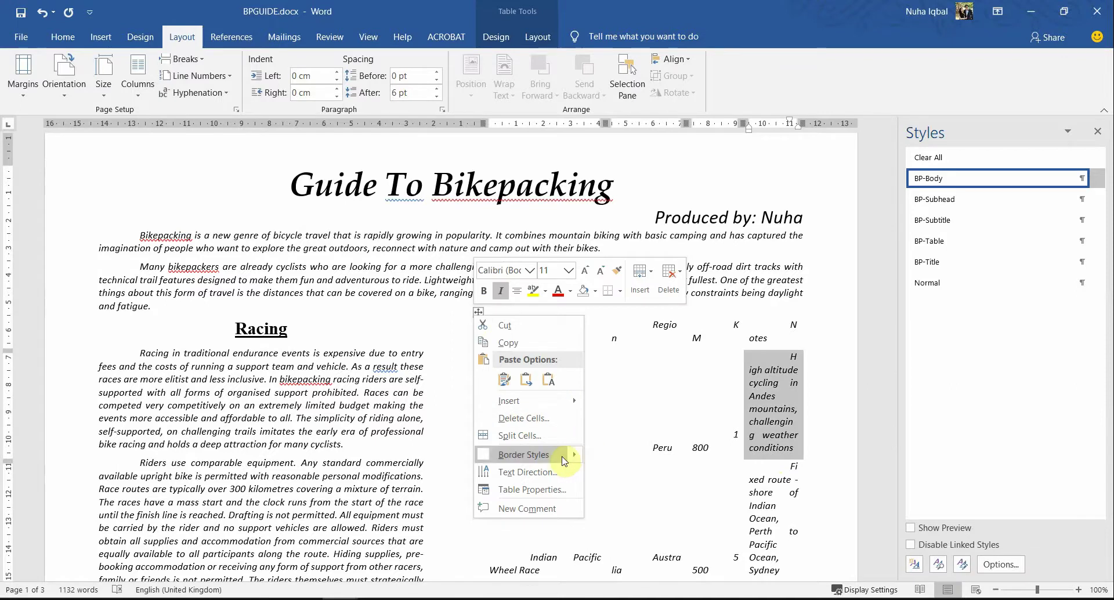
click(478, 312)
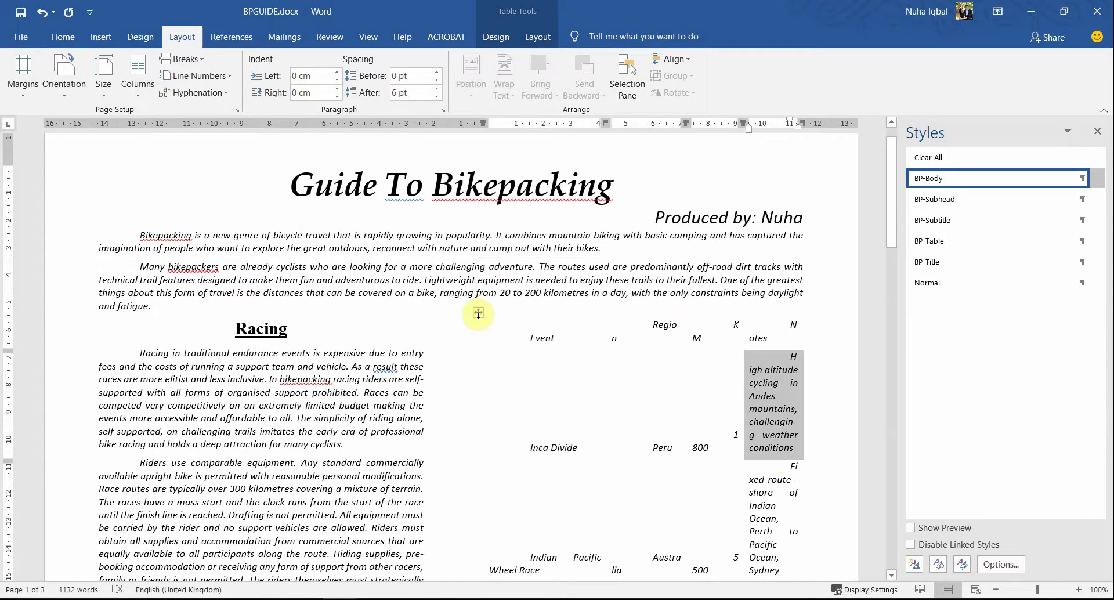
click(478, 314)
right_click(478, 314)
mouse_move(603, 488)
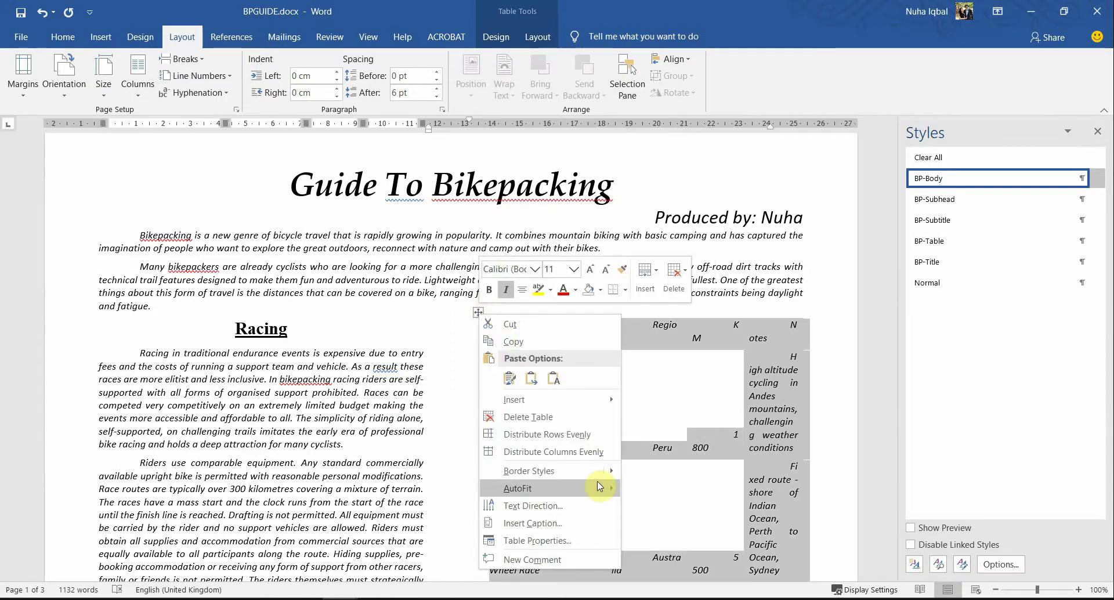
click(688, 507)
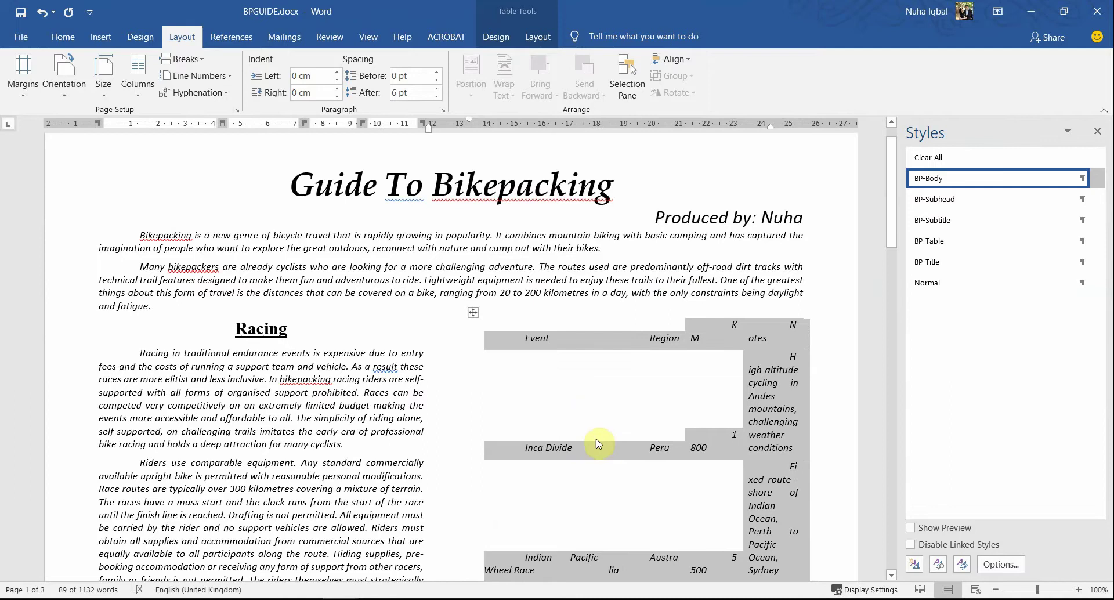
scroll(599, 441, down, 3)
scroll(599, 444, up, 3)
Step: Lock the race table at Fixed Column Width and check the result
right_click(479, 320)
mouse_move(603, 488)
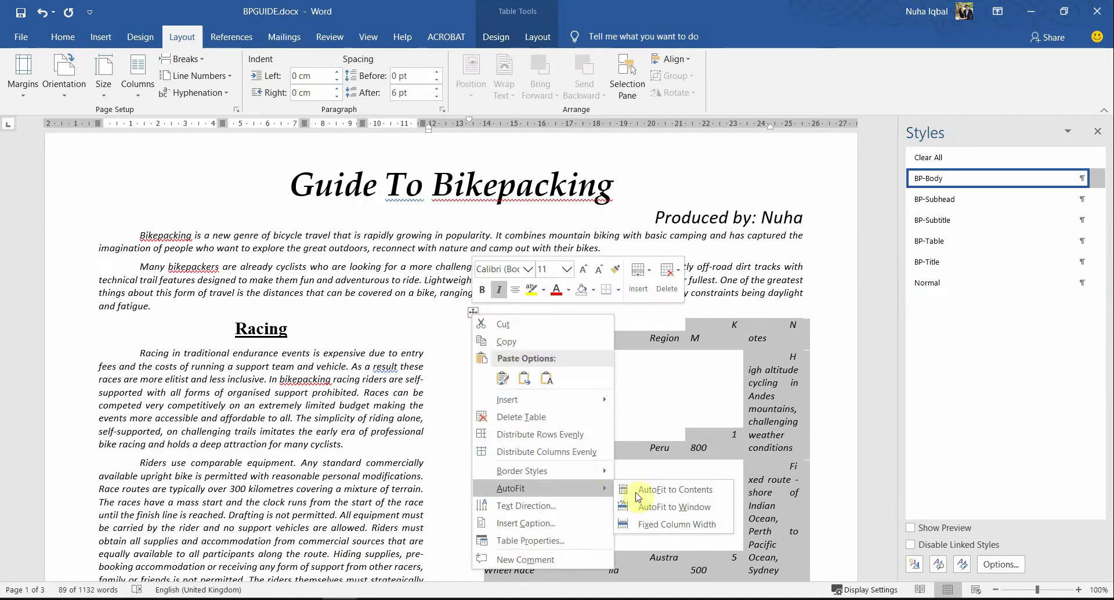
click(665, 525)
click(512, 373)
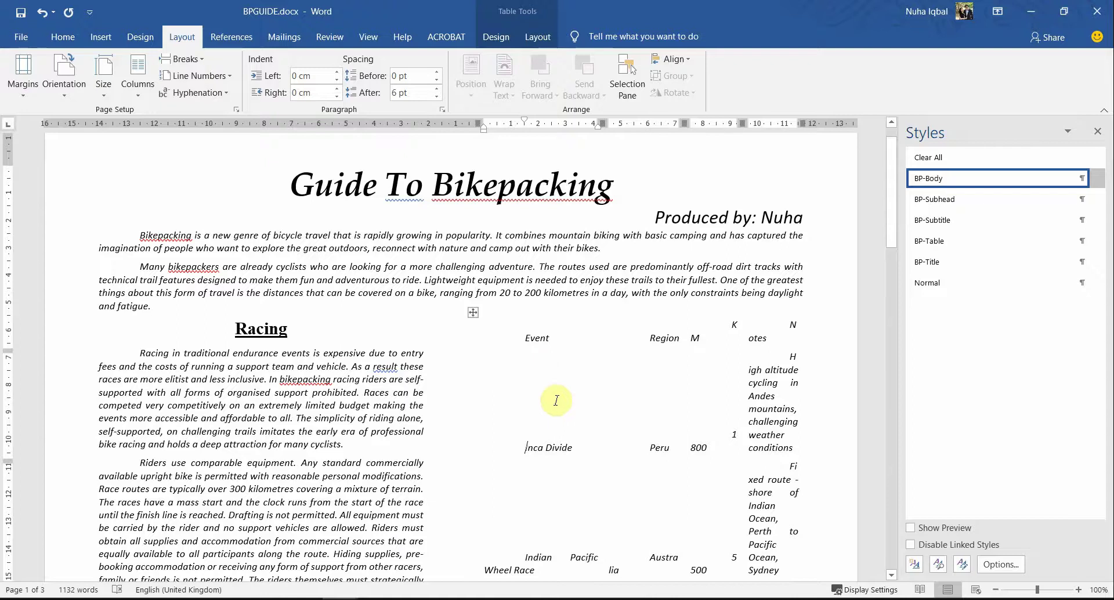
scroll(556, 400, down, 4)
scroll(556, 401, down, 12)
scroll(547, 386, up, 16)
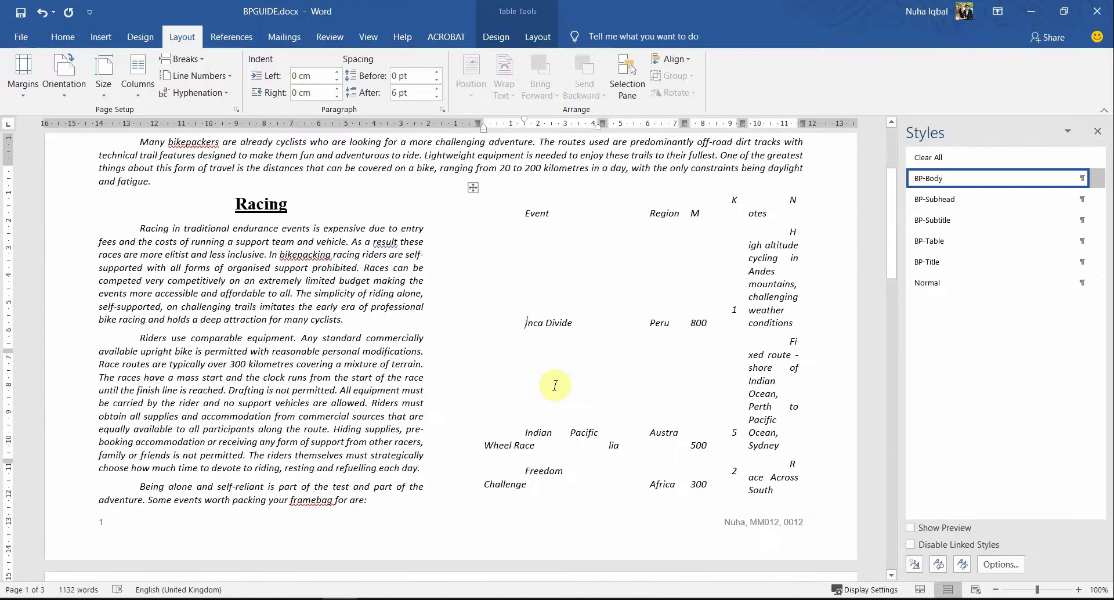
click(475, 313)
right_click(476, 313)
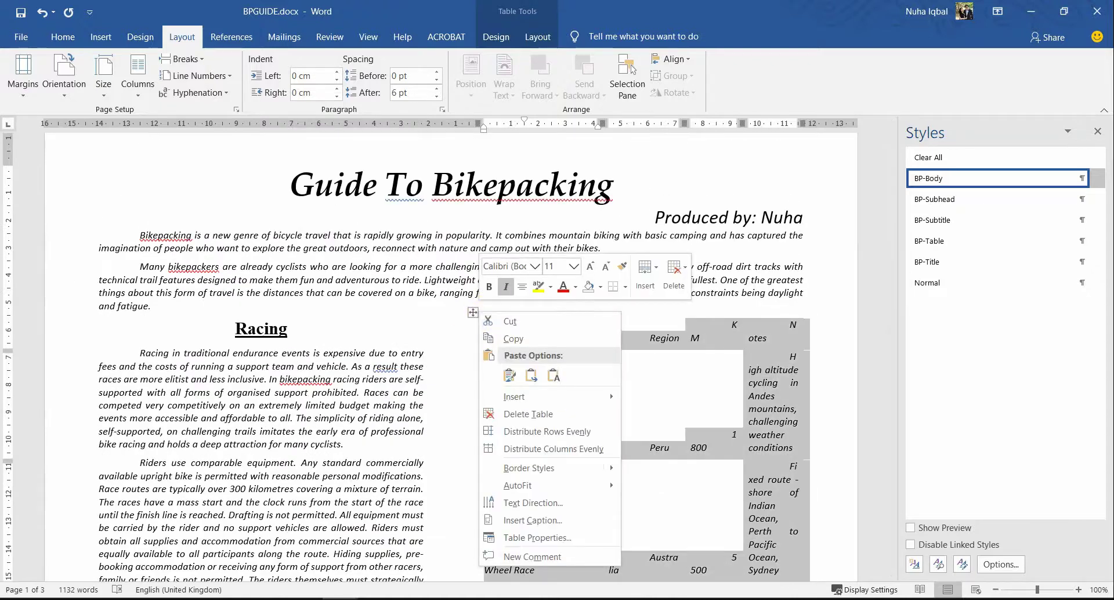
click(450, 425)
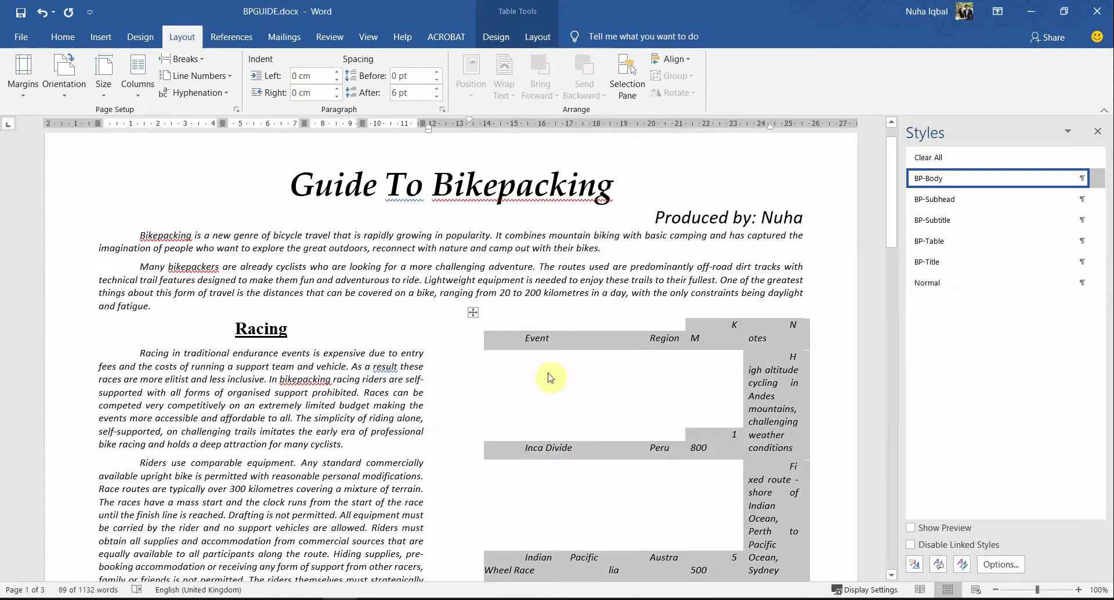
scroll(670, 374, down, 1)
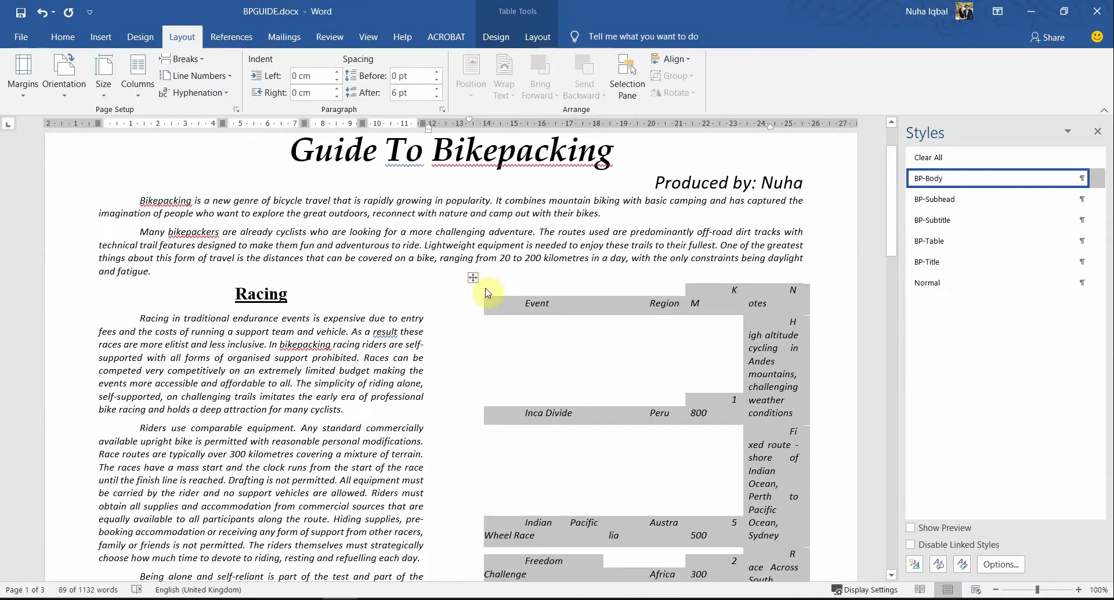
Step: Apply All Borders to the race table from the Home tab
click(63, 40)
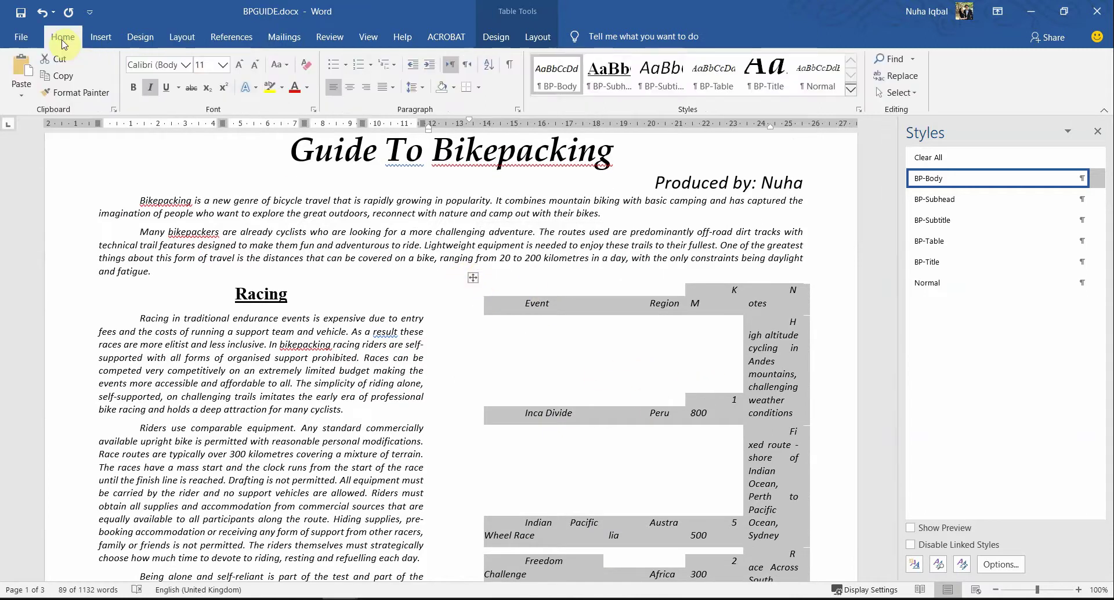
click(481, 88)
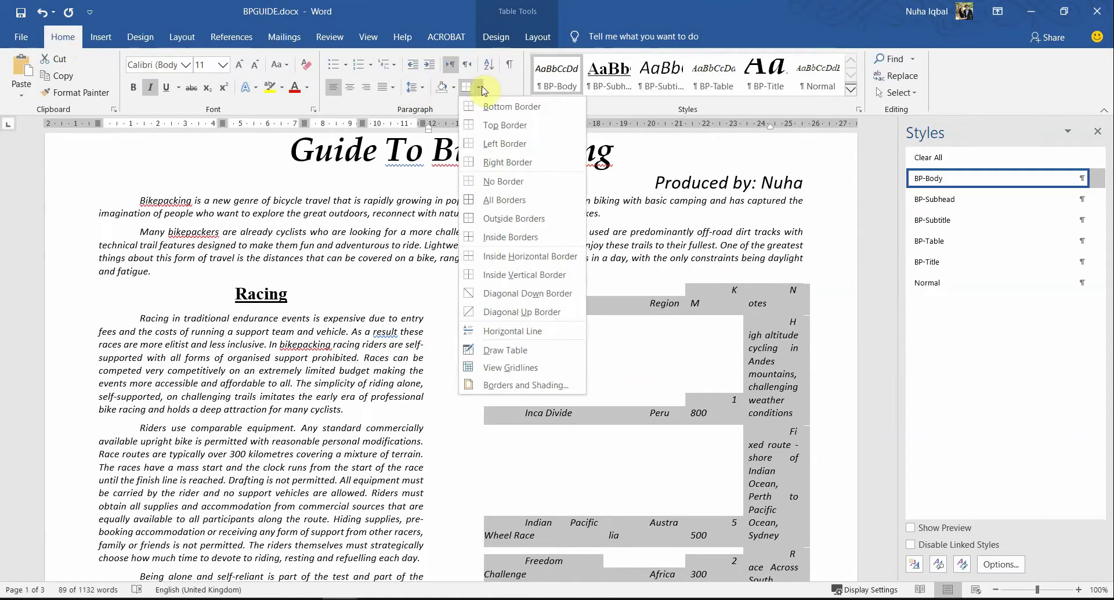
click(518, 200)
click(652, 412)
scroll(749, 458, down, 8)
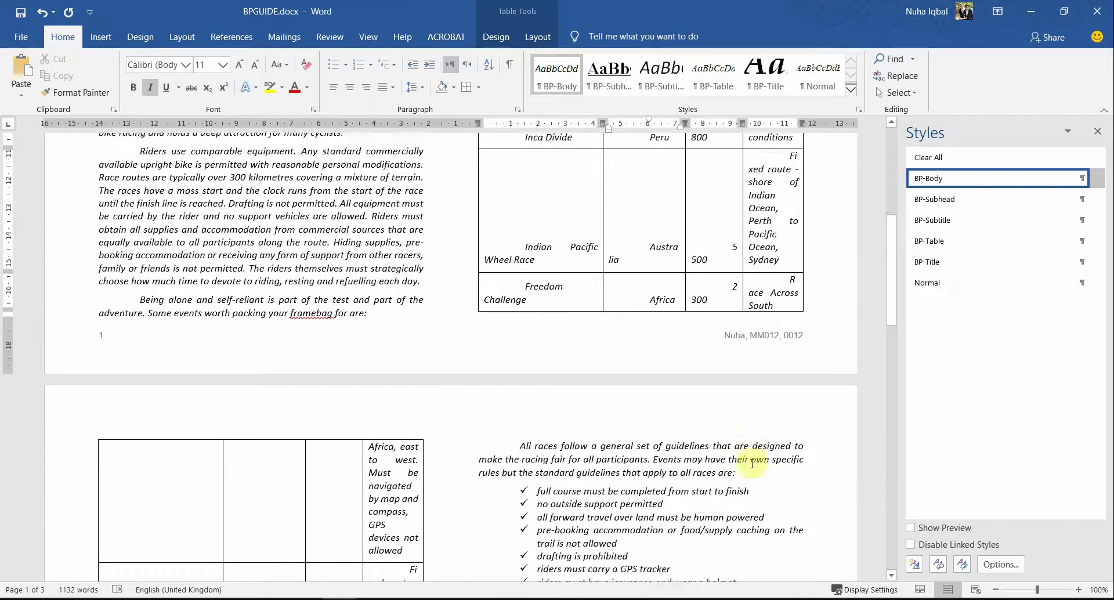
scroll(520, 368, up, 8)
scroll(577, 382, down, 3)
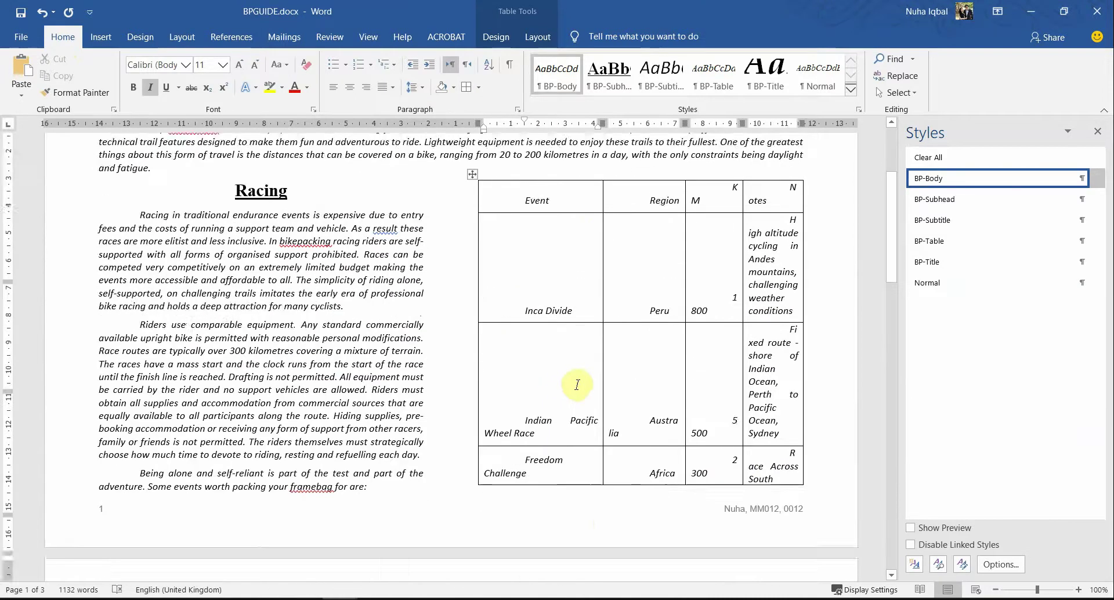
scroll(577, 384, up, 3)
Step: Narrow the Event column and AutoFit the table columns again
drag(602, 337, 538, 336)
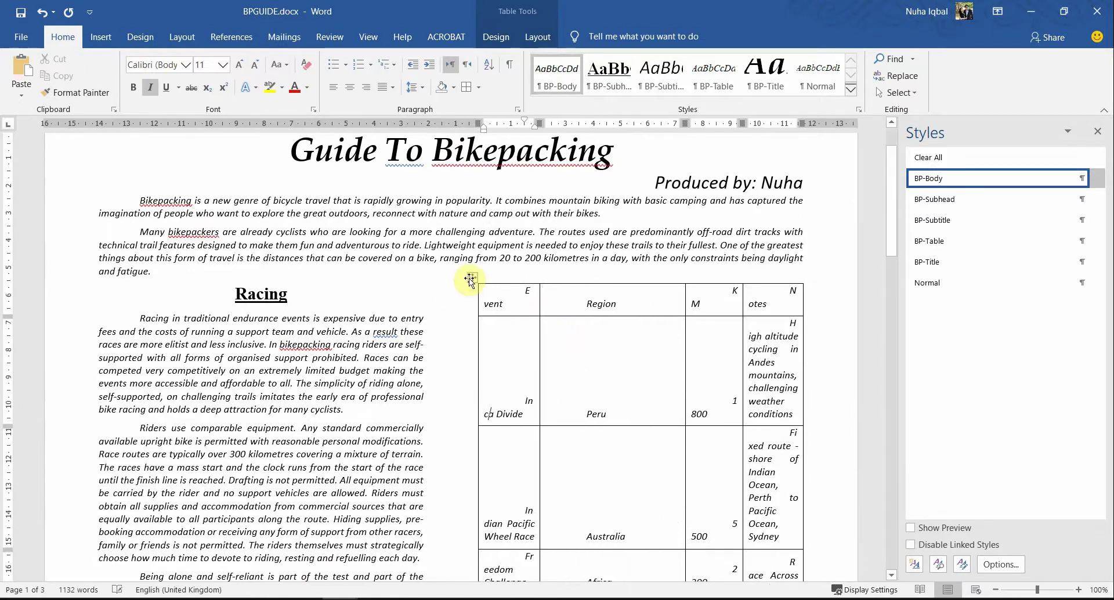
right_click(472, 277)
mouse_move(581, 454)
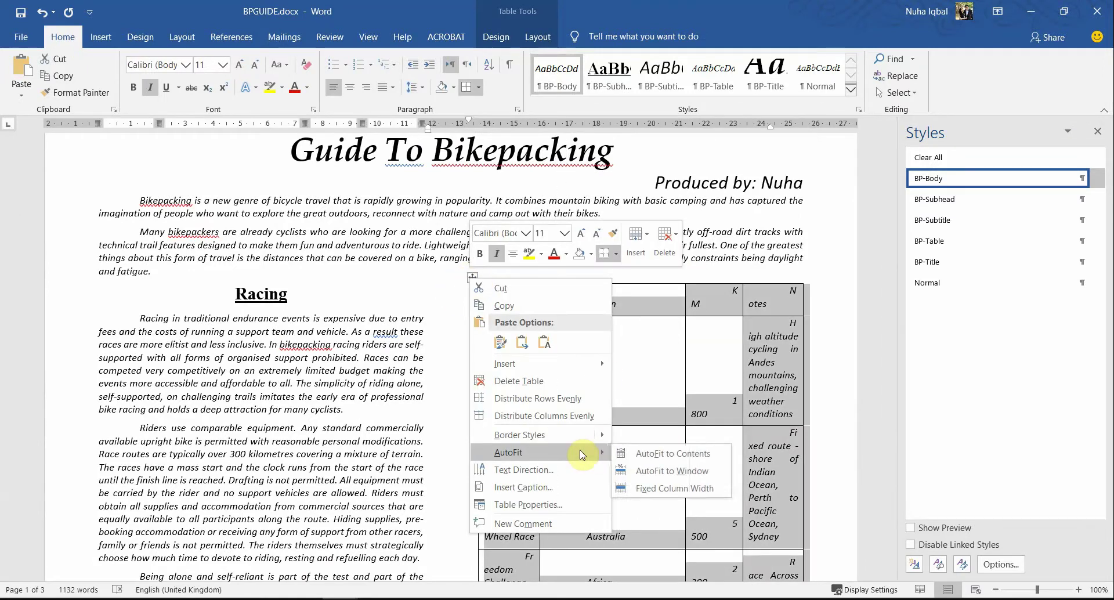
click(650, 452)
click(600, 380)
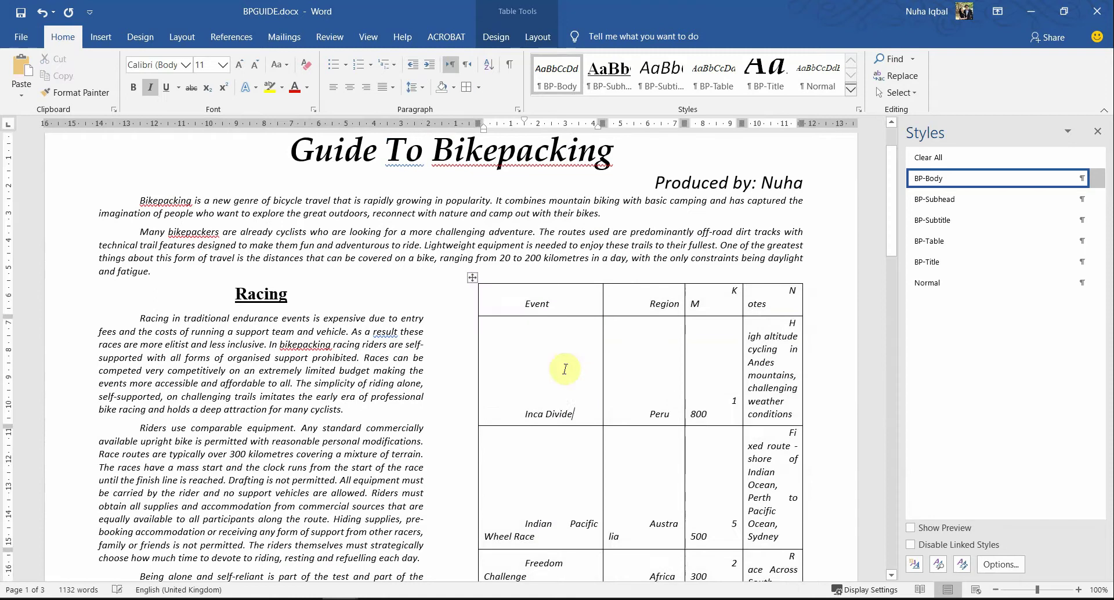
Step: Resize the Event and KM columns and remove indents from Event, Region, Peru, Australia, Indian Pacific
drag(603, 331, 556, 334)
click(519, 298)
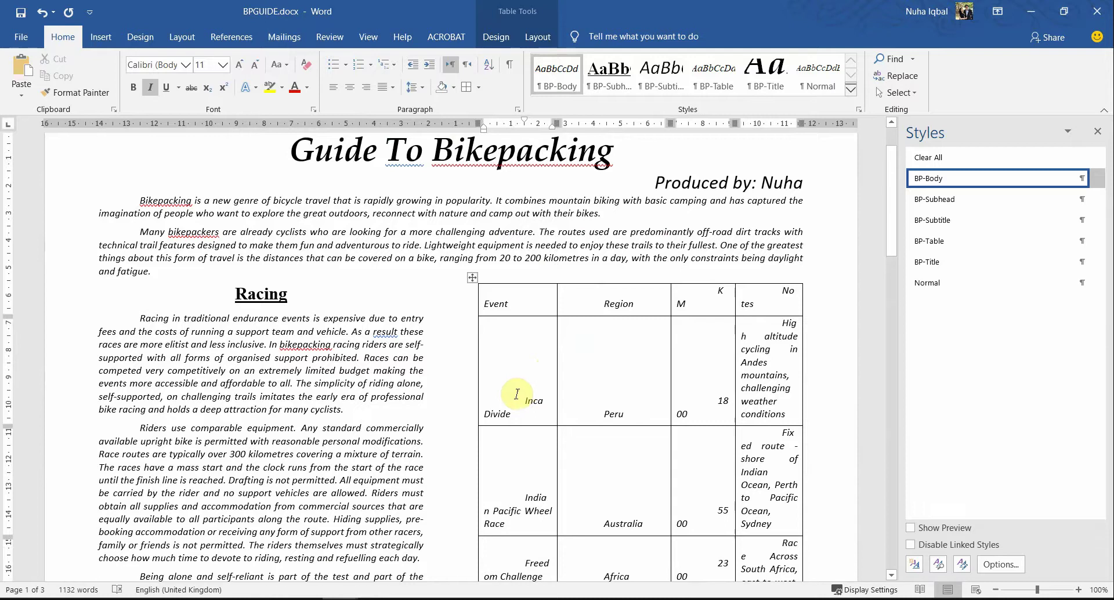
key(BackSpace)
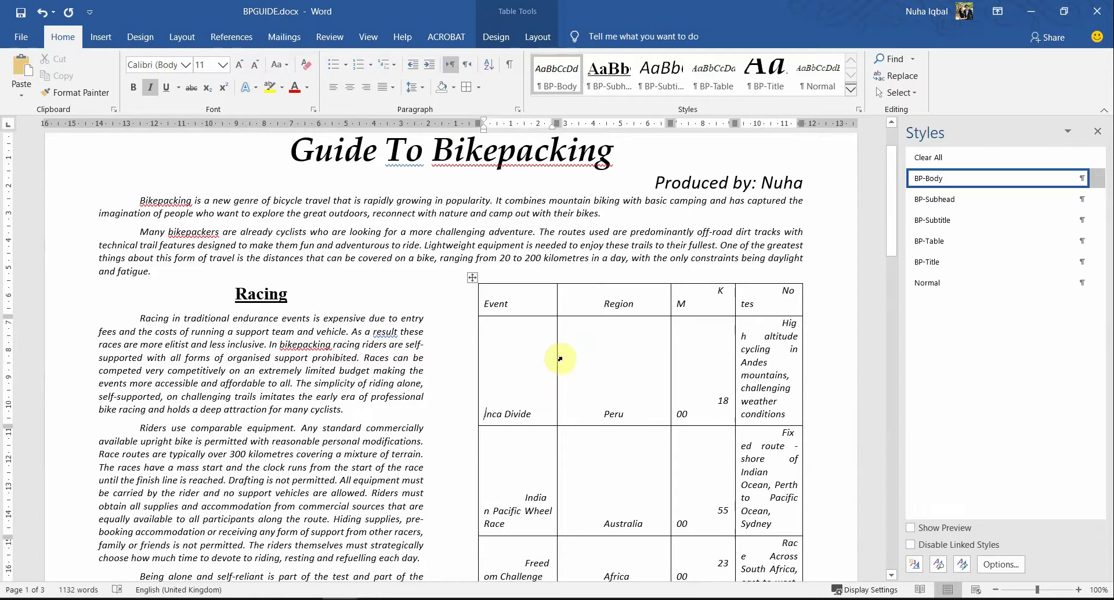
drag(671, 333, 639, 334)
click(600, 290)
key(BackSpace)
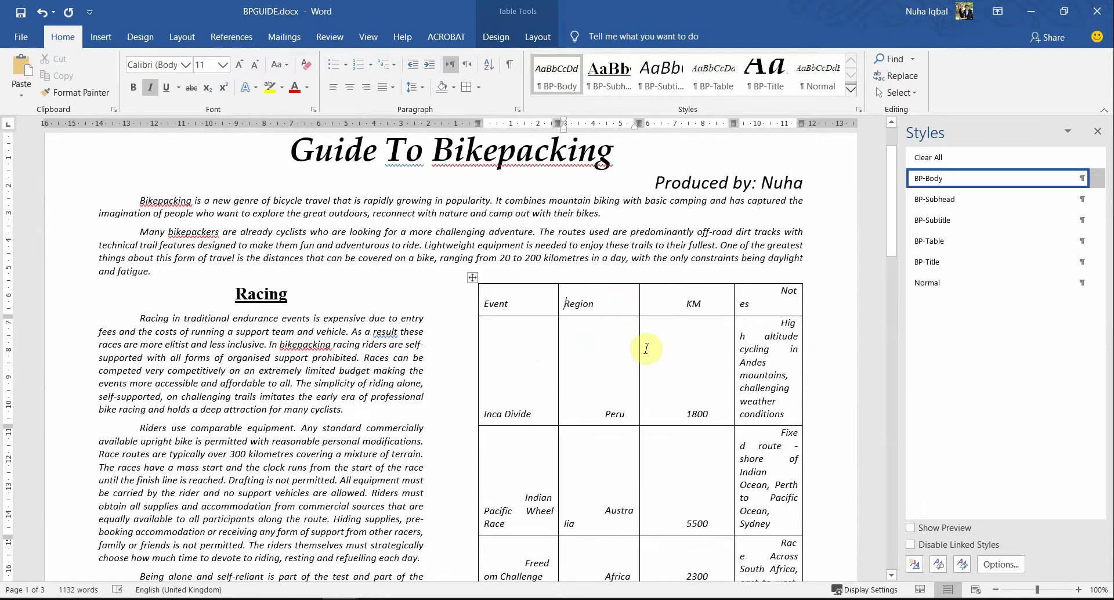
click(606, 413)
key(BackSpace)
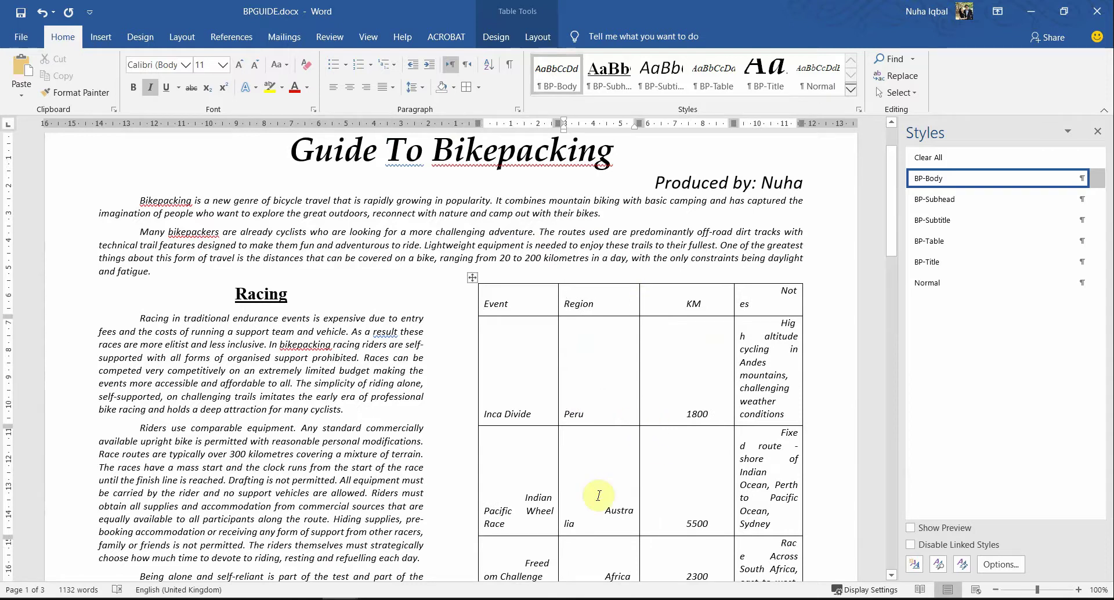
click(602, 492)
key(BackSpace)
click(506, 492)
key(BackSpace)
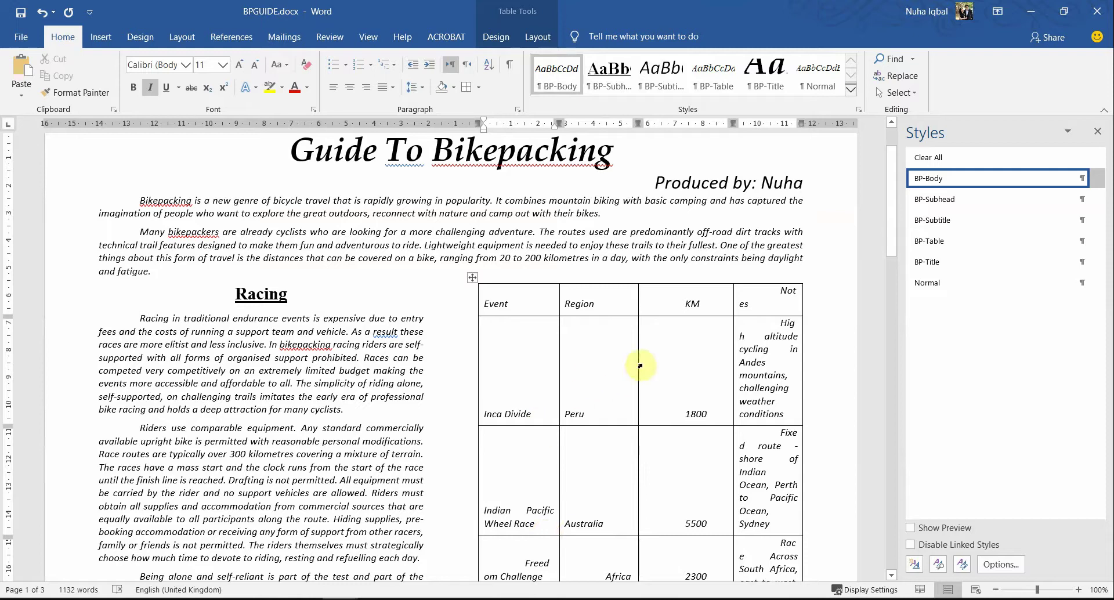
Step: Narrow Region and KM, left-align KM and Notes headers, unindent the High altitude and Fixed route notes
mouse_move(640, 366)
mouse_down()
mouse_move(612, 365)
mouse_move(626, 365)
mouse_up()
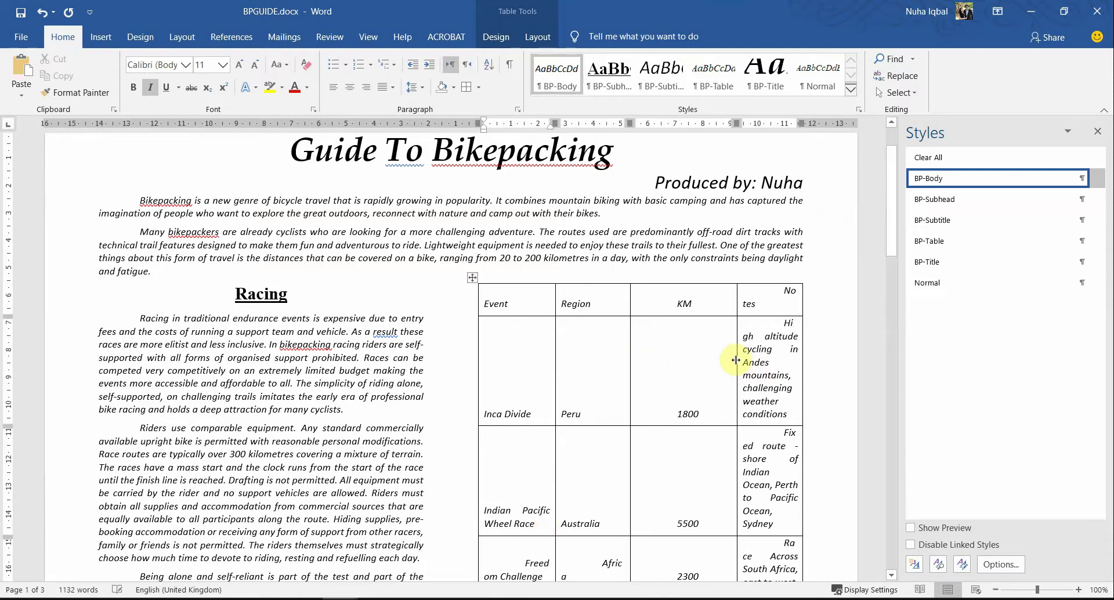
drag(735, 360, 709, 360)
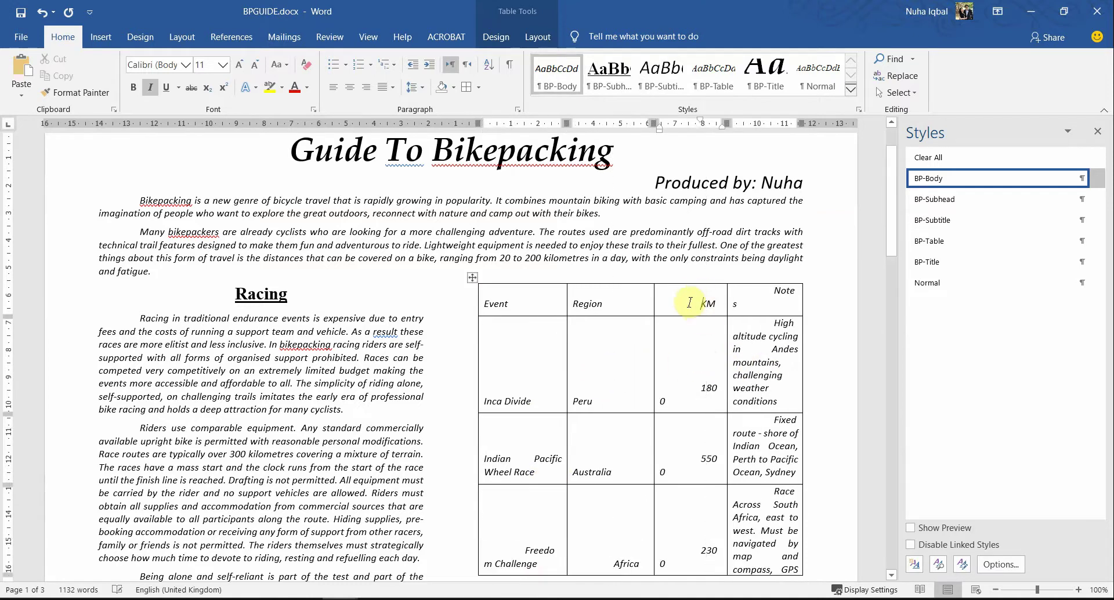
key(ctrl+l)
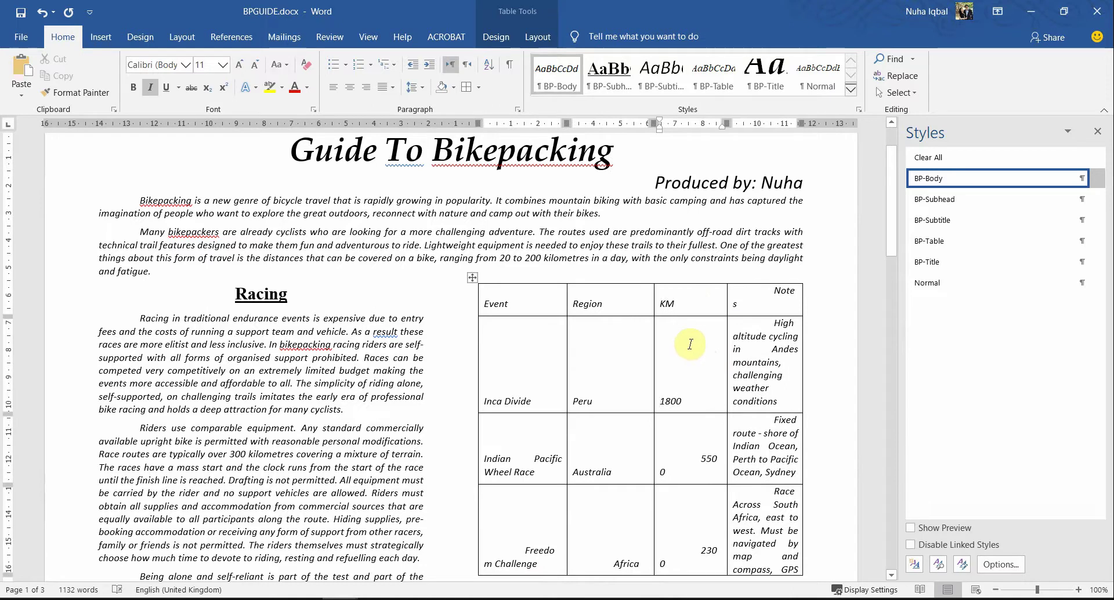
click(770, 291)
key(ctrl+l)
click(773, 309)
key(BackSpace)
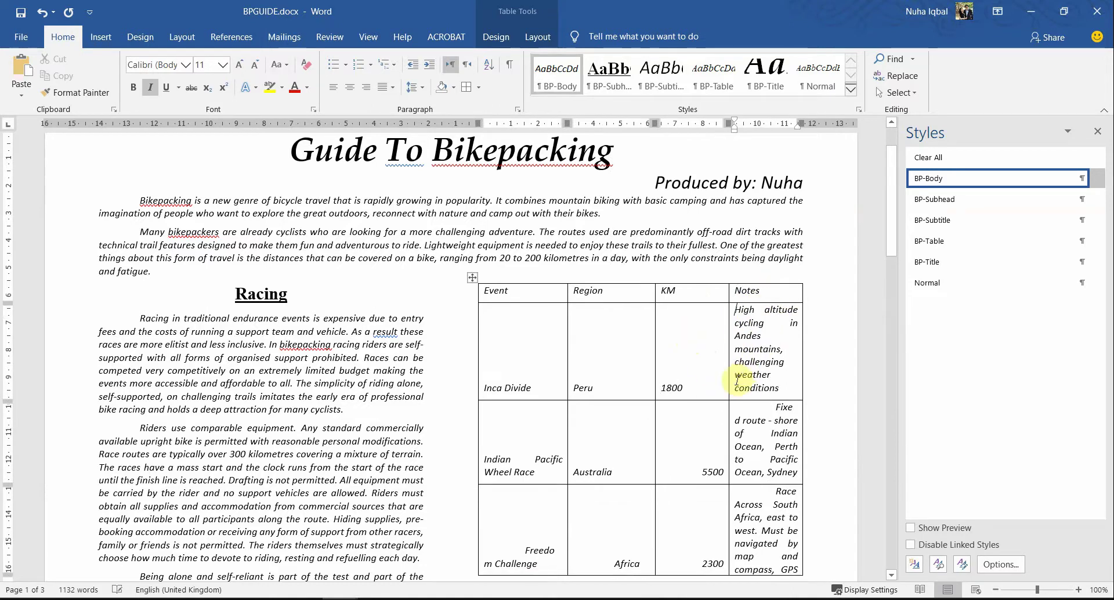
key(BackSpace)
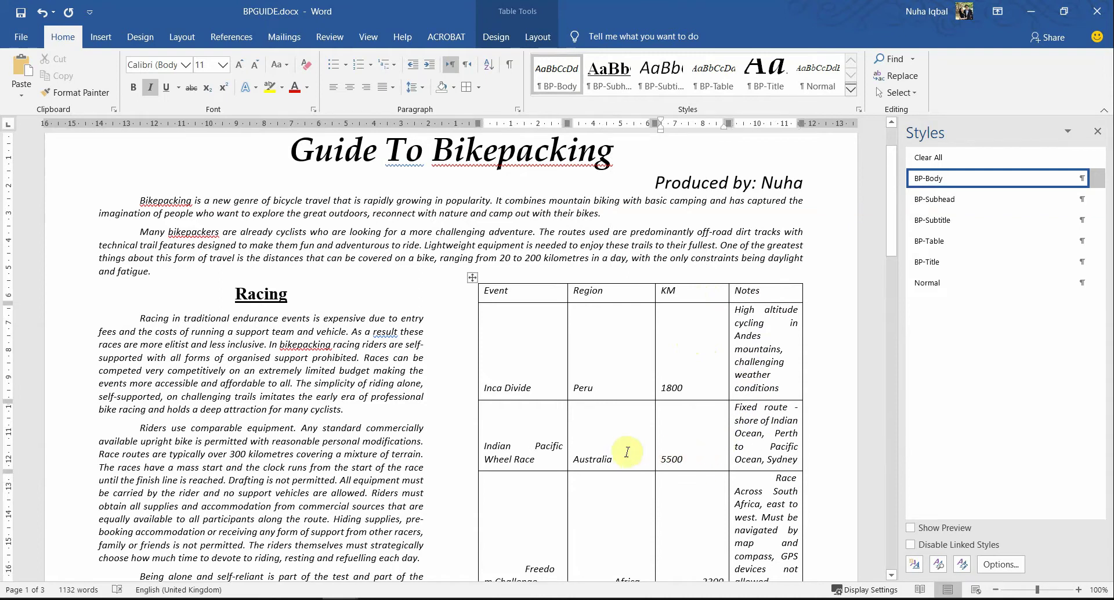
key(Left)
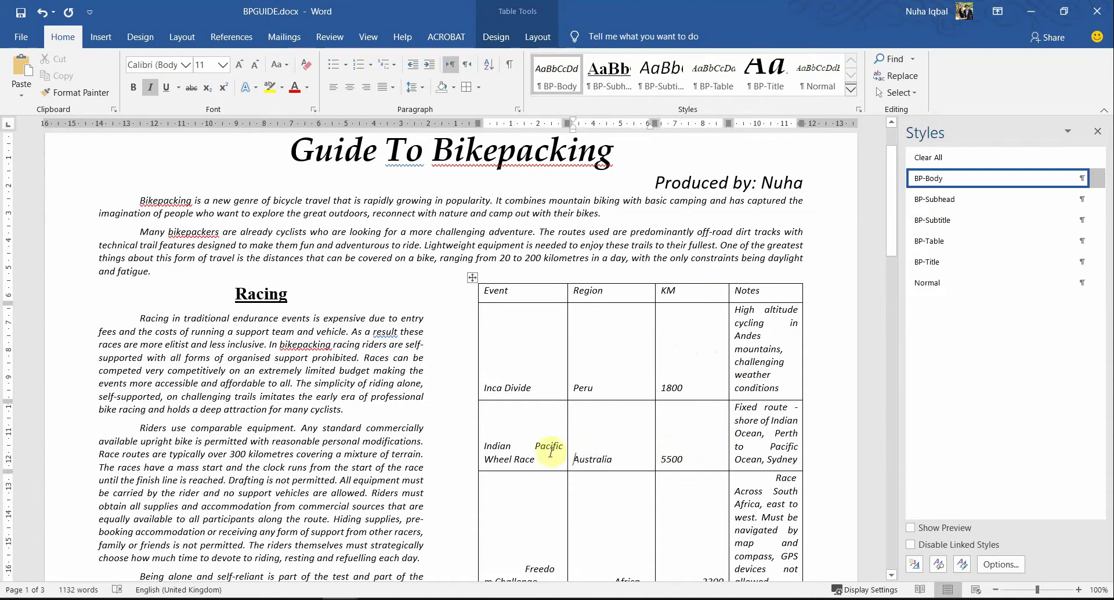
Step: Nudge the Event column narrower and remove the indent from the Race Across note
click(481, 449)
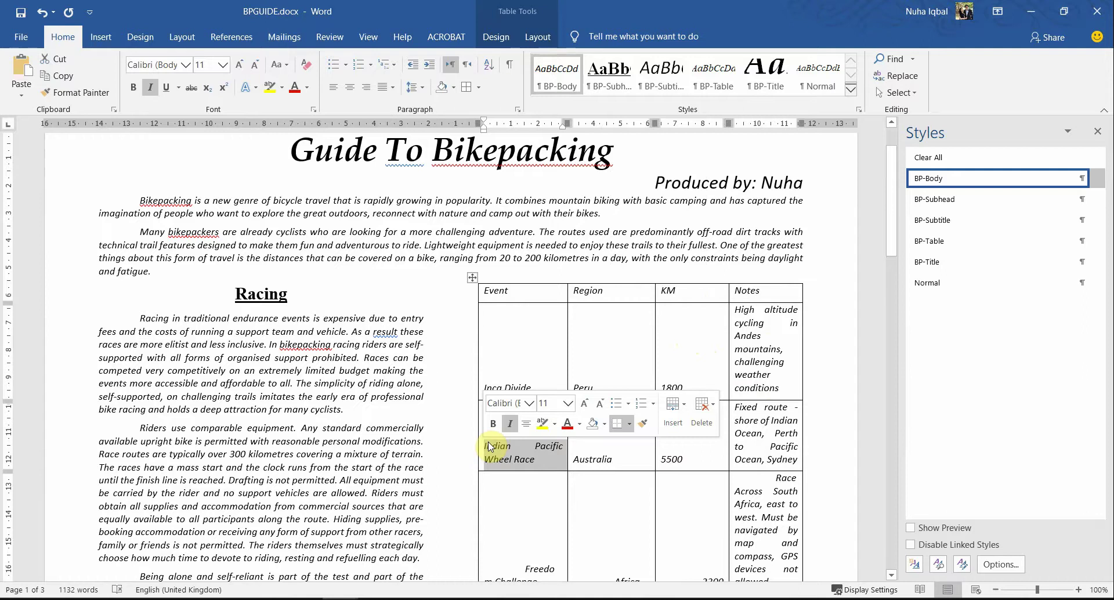
click(593, 388)
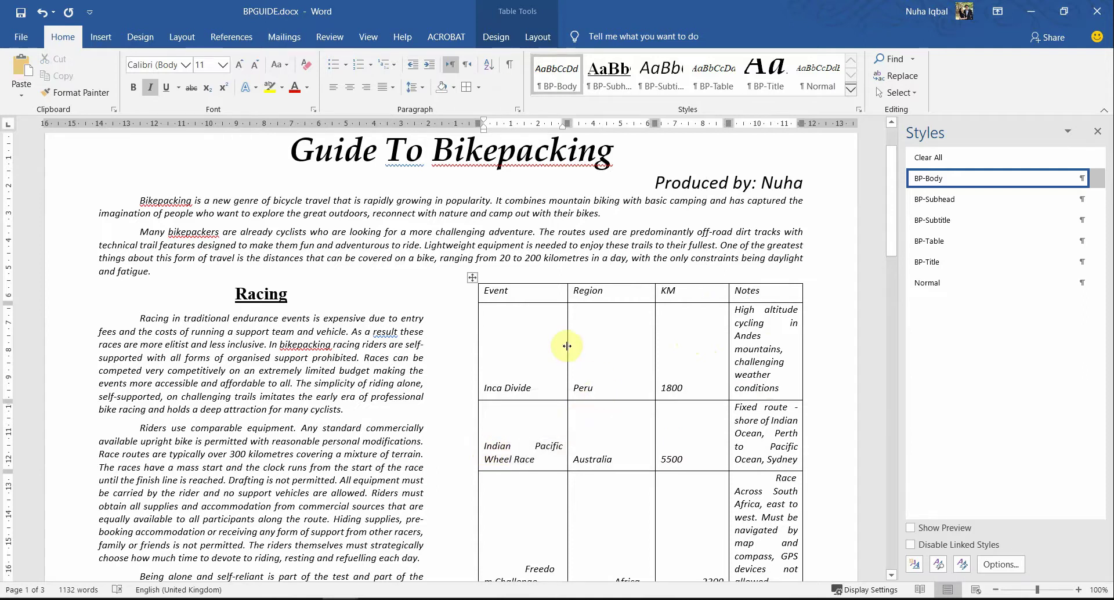
mouse_move(567, 345)
mouse_down()
mouse_move(540, 348)
mouse_move(563, 347)
mouse_up()
scroll(667, 363, down, 2)
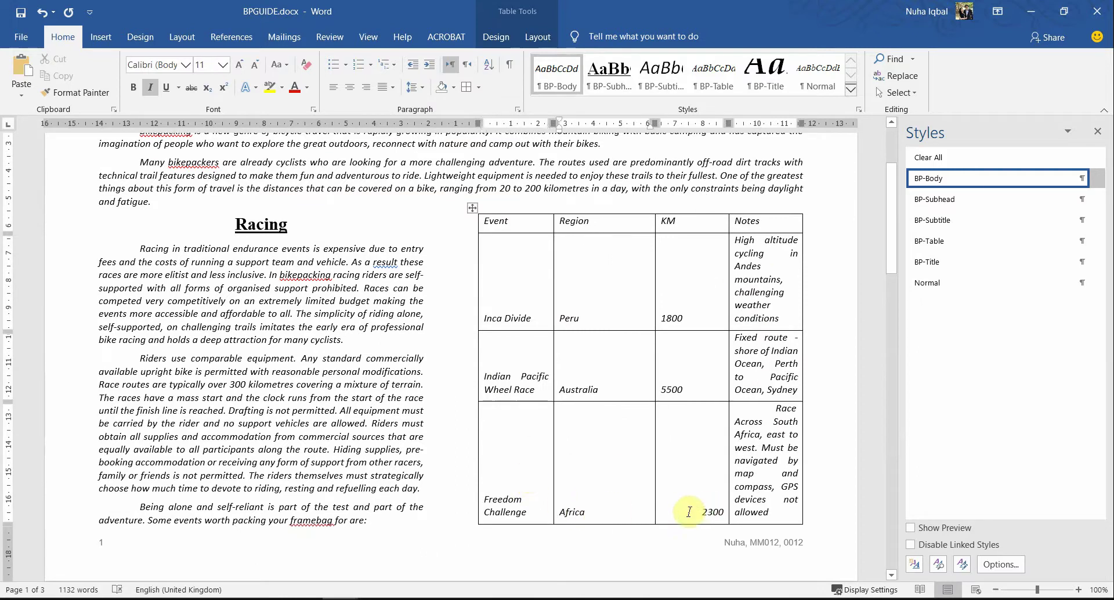
click(770, 413)
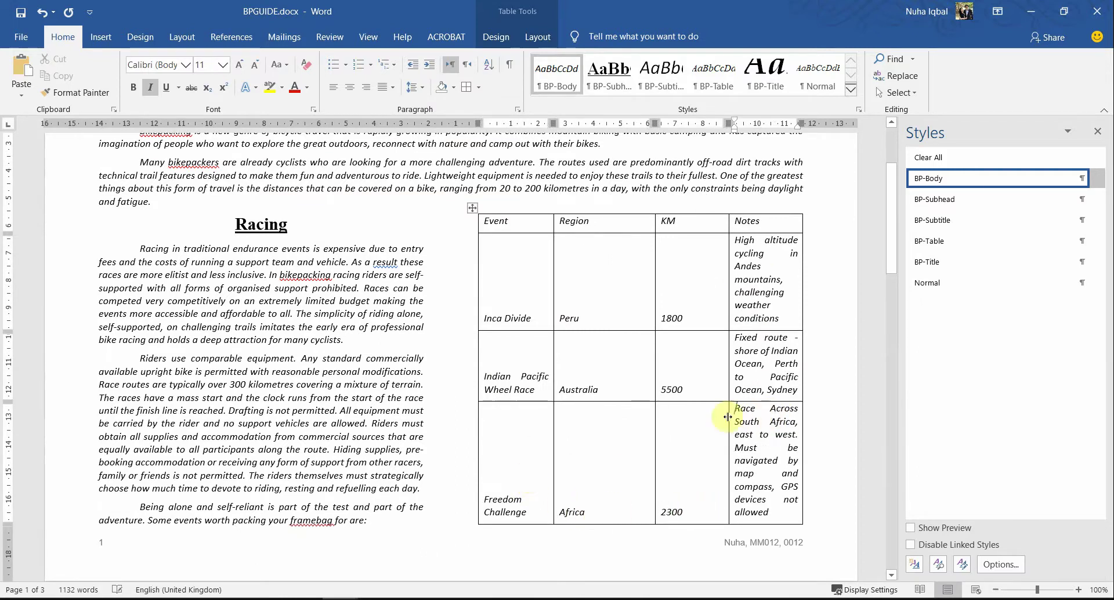
click(614, 347)
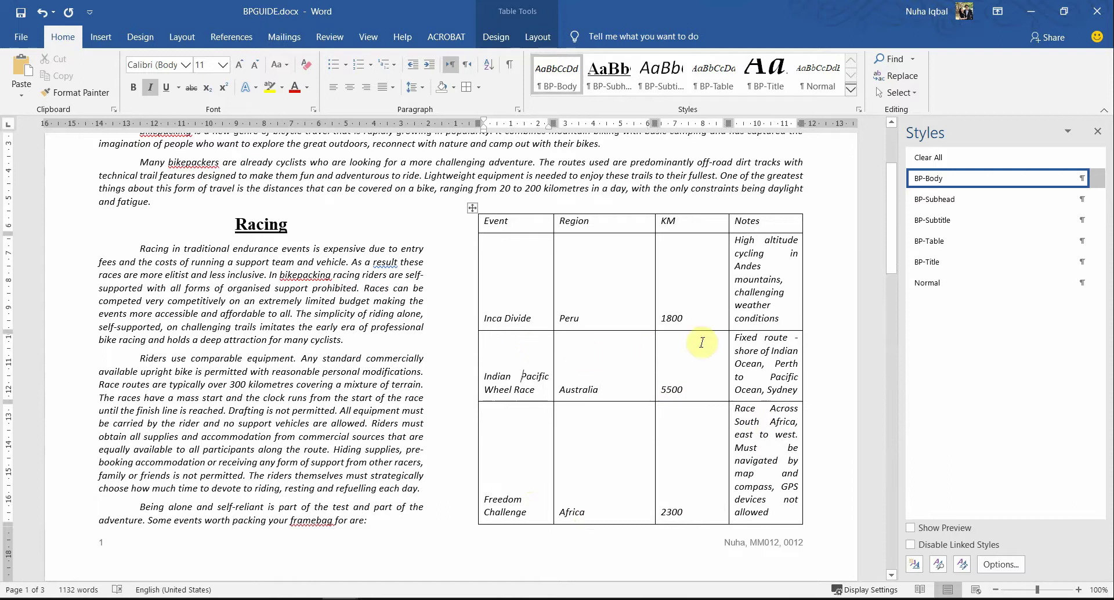
scroll(634, 425, down, 10)
Step: Left-align the page 2 cells: Tour Divide, Canada-USA, 4400, 6900, Trans Am Bike Race, Pacific coast and Canada notes
click(345, 411)
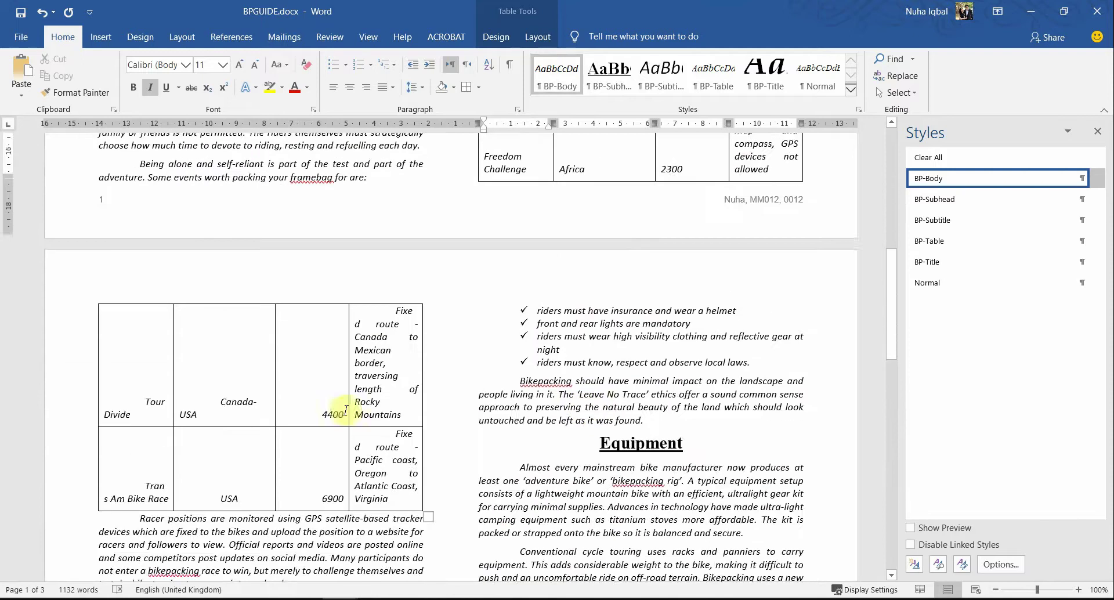
click(144, 366)
click(209, 395)
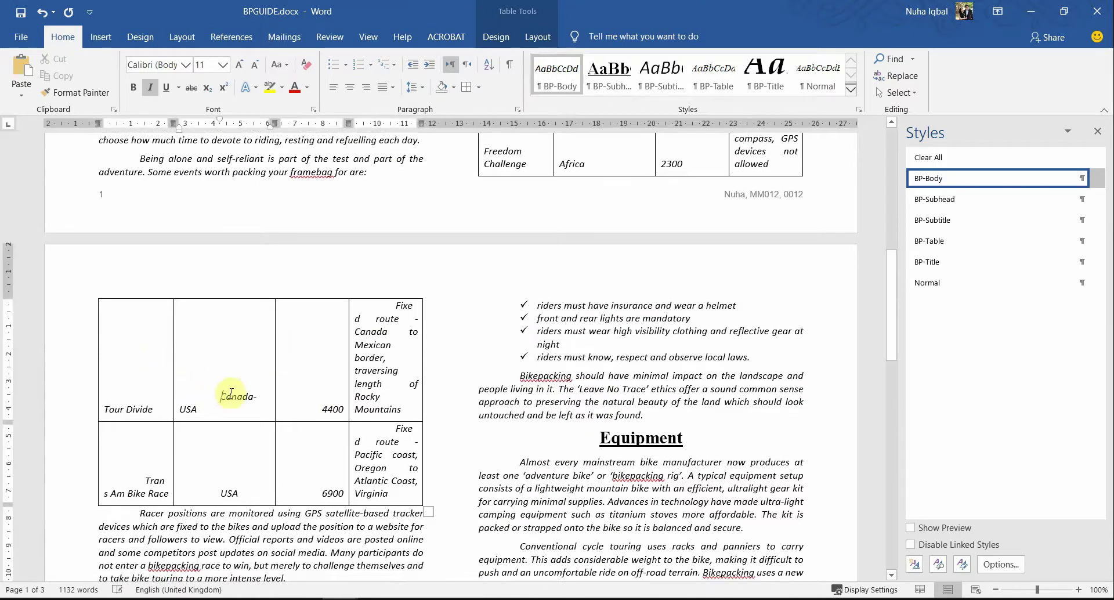
click(323, 405)
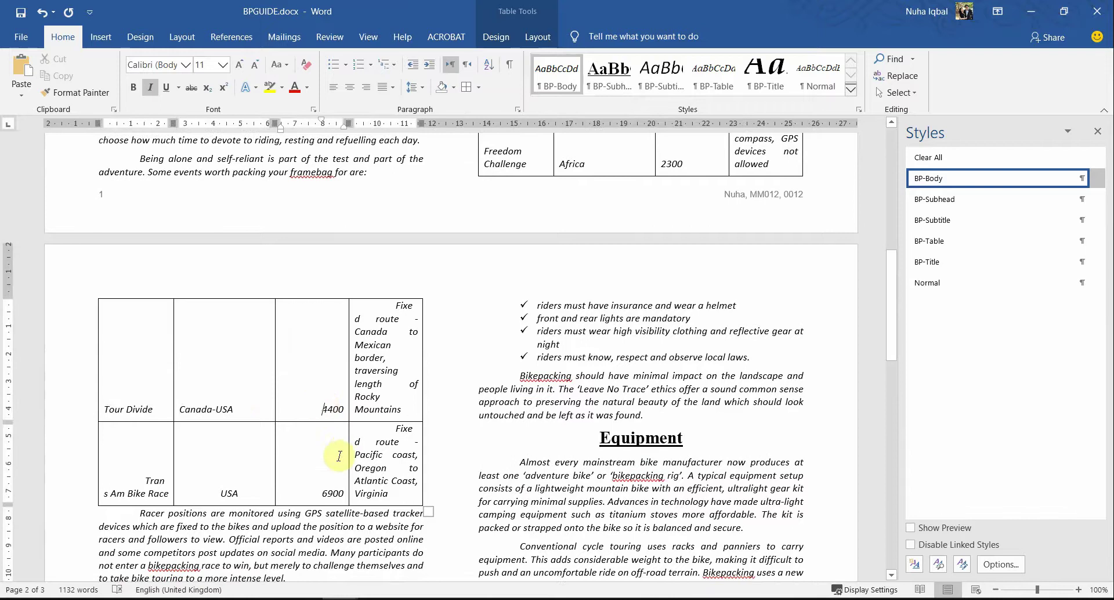
click(321, 497)
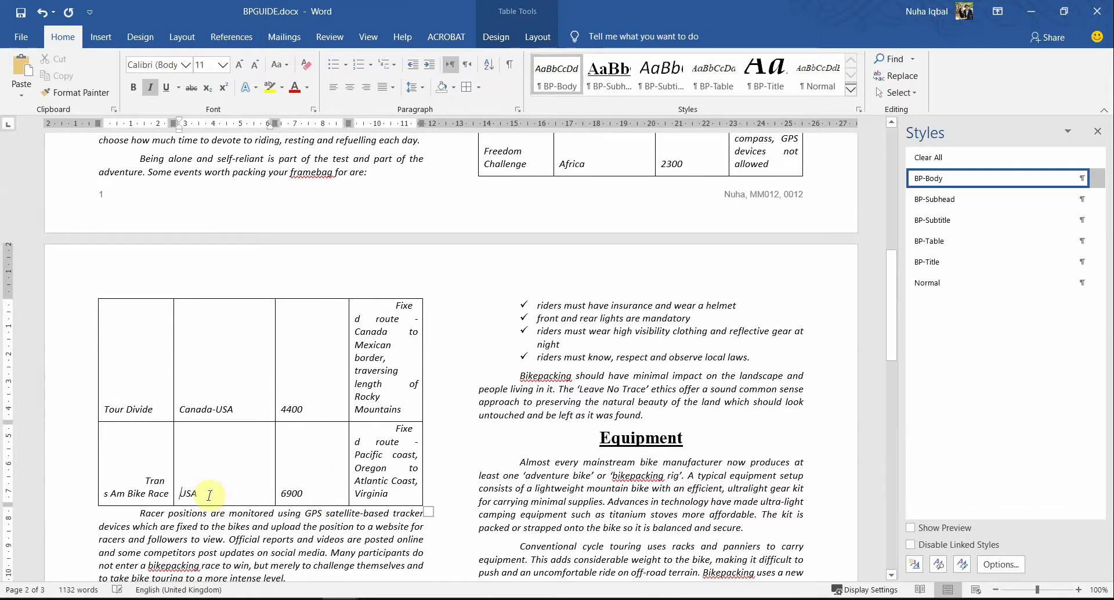
click(140, 477)
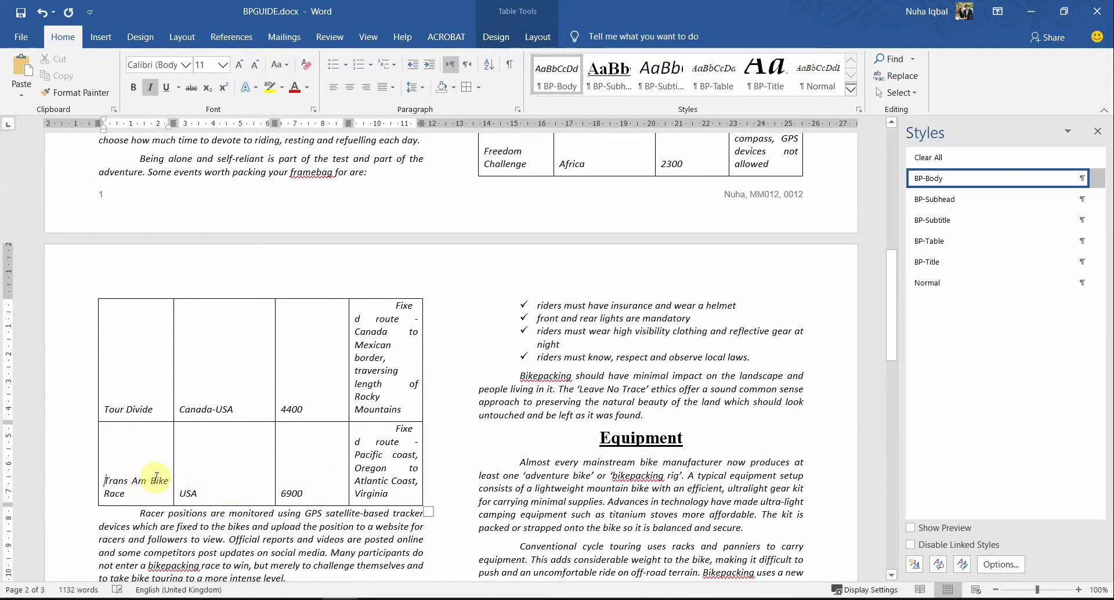
click(396, 434)
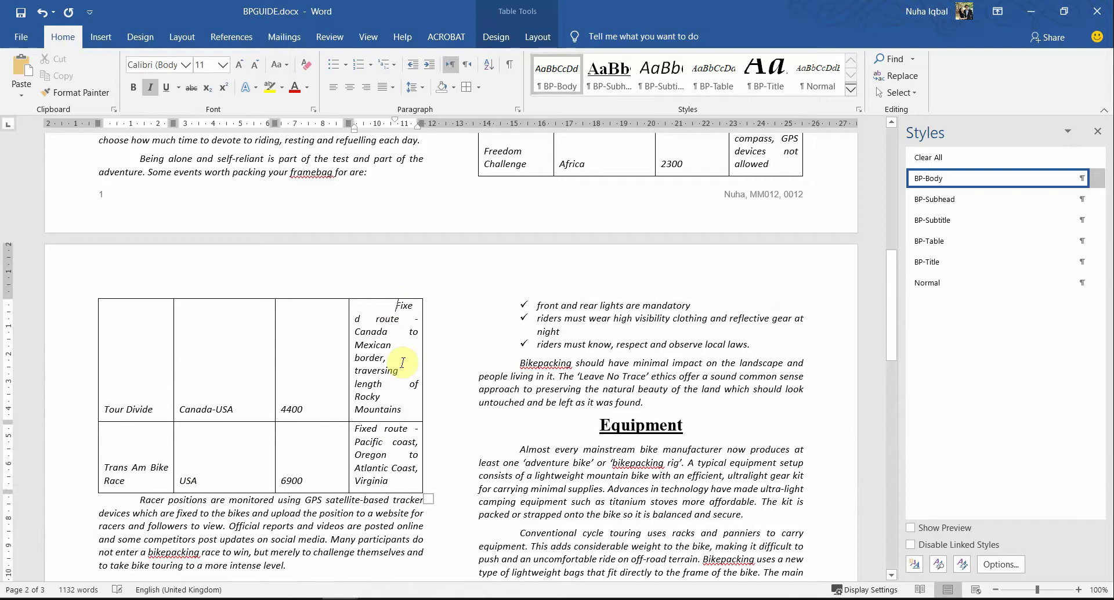
click(402, 363)
click(308, 457)
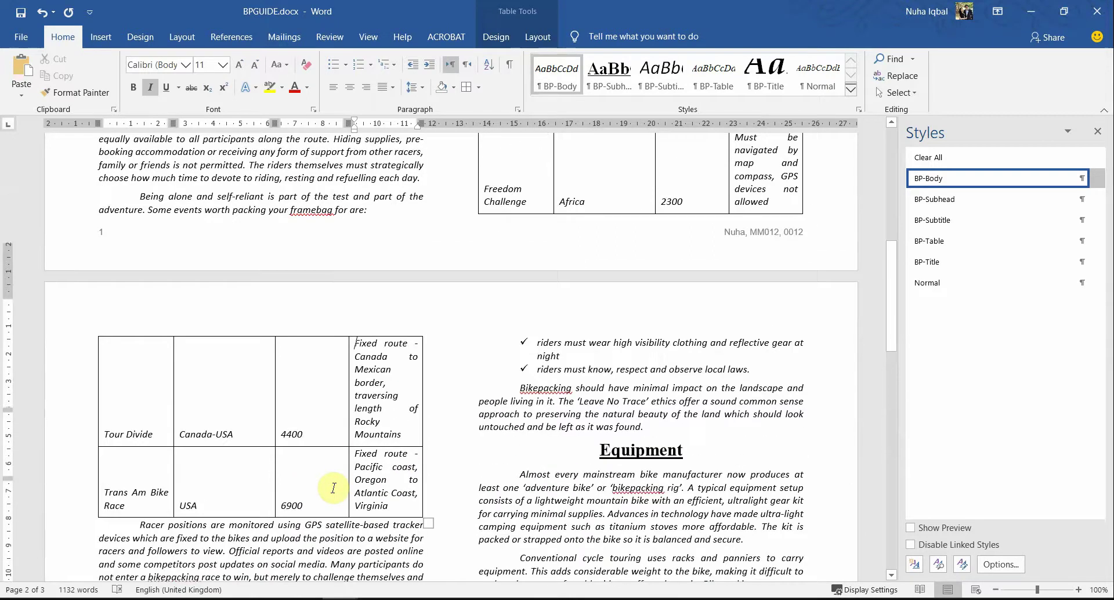
scroll(428, 444, up, 5)
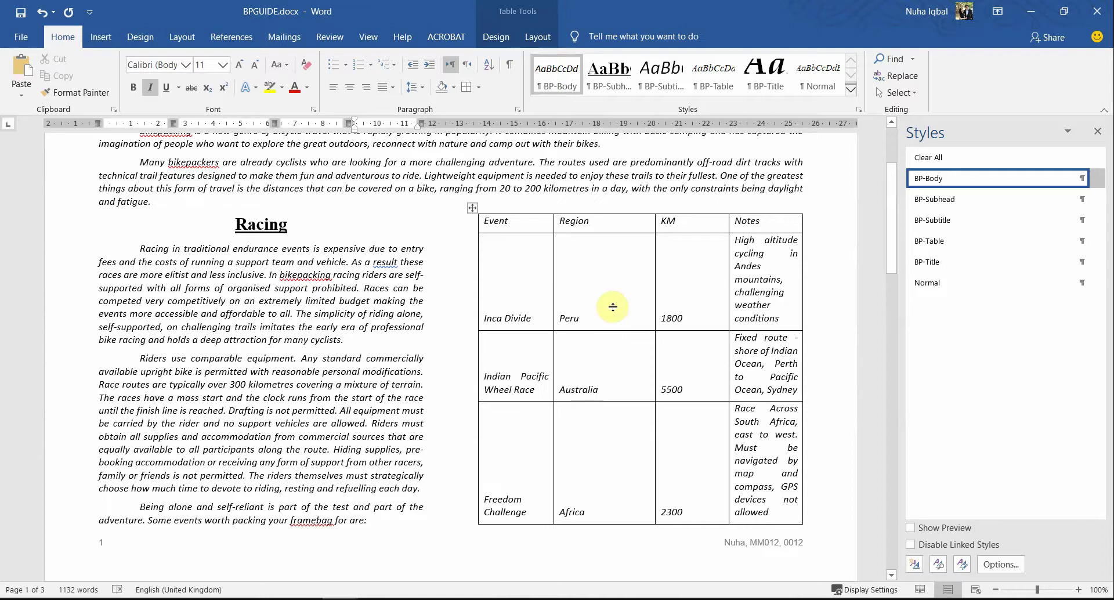
Step: AutoFit the race table columns to their contents
right_click(474, 212)
mouse_move(592, 384)
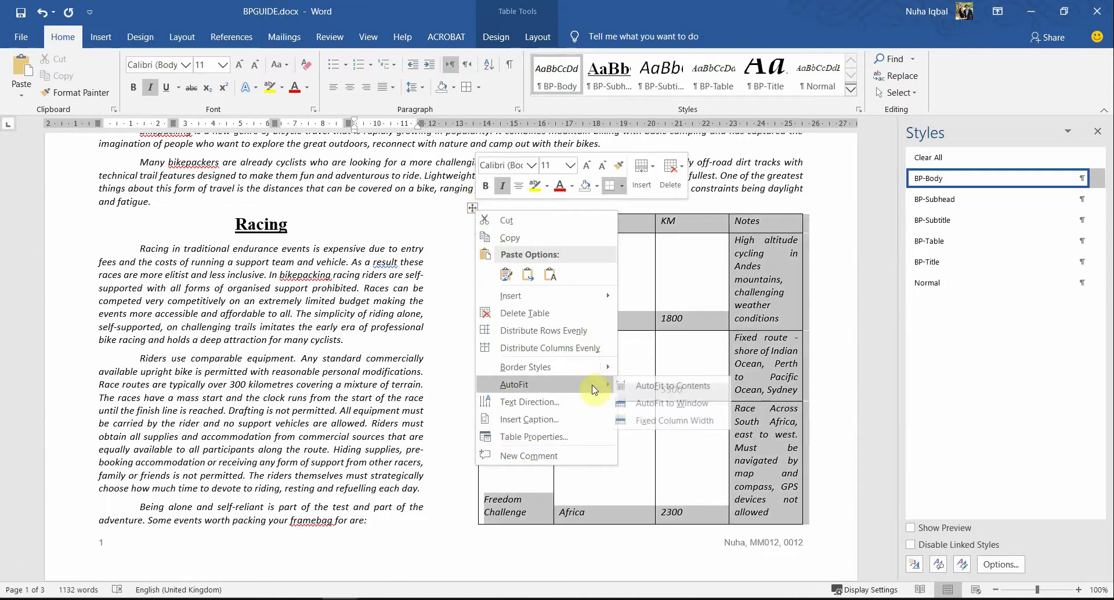
click(675, 386)
click(719, 254)
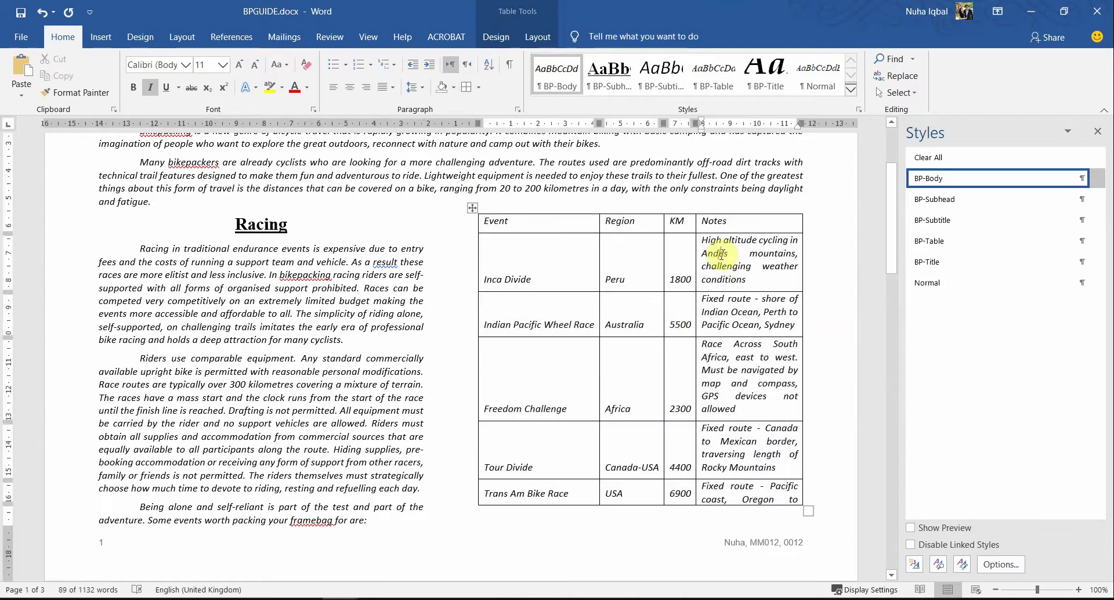
scroll(719, 348, down, 5)
scroll(725, 473, up, 5)
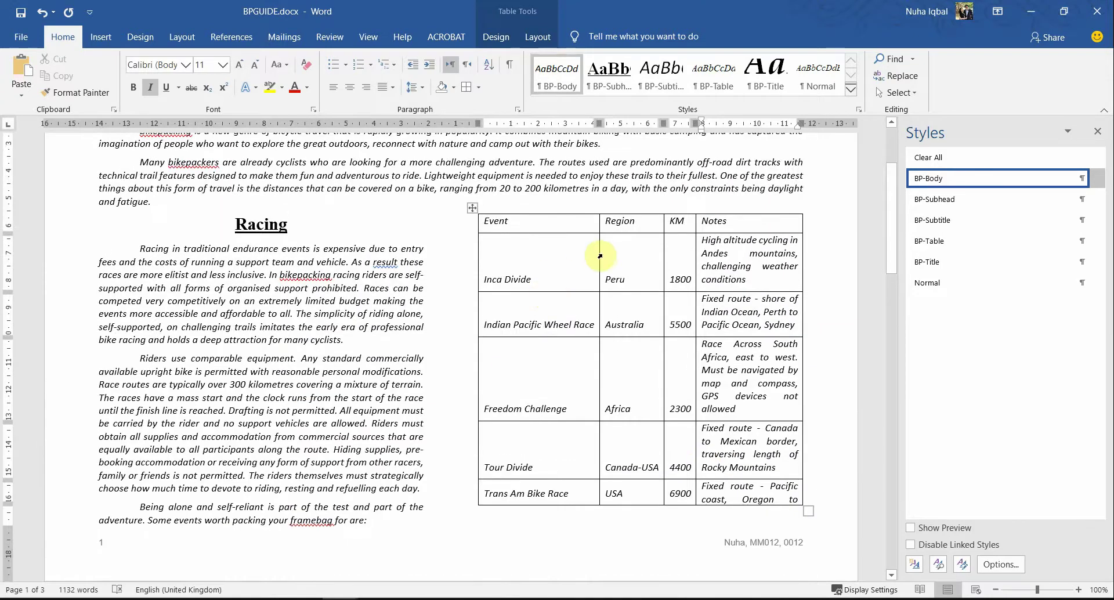
Step: Drag the Event, Region and KM borders left to widen Region, KM and Notes
drag(597, 254, 552, 256)
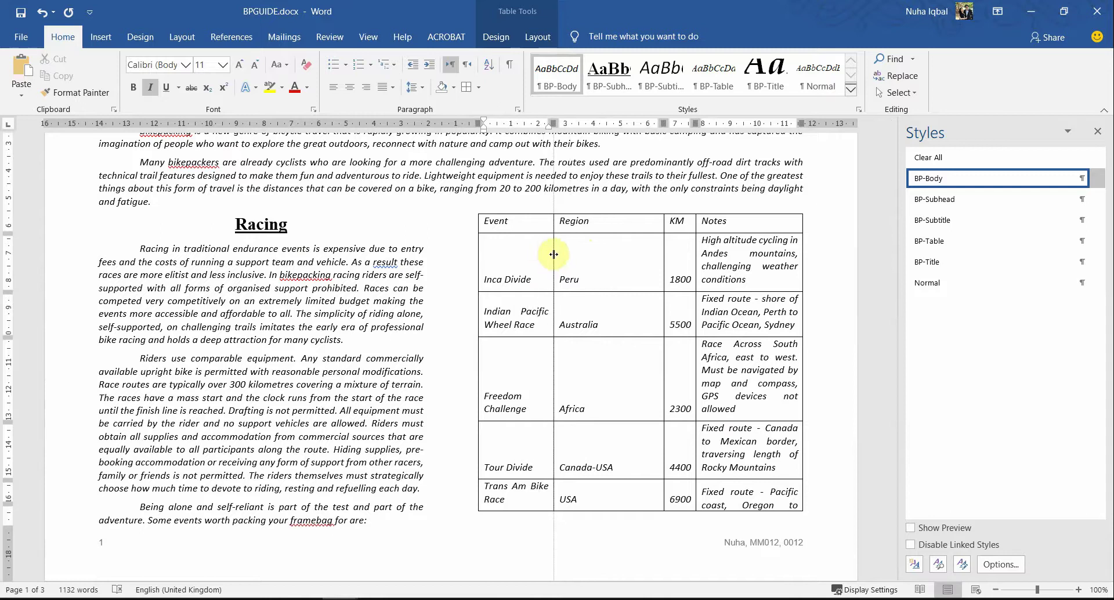
click(501, 252)
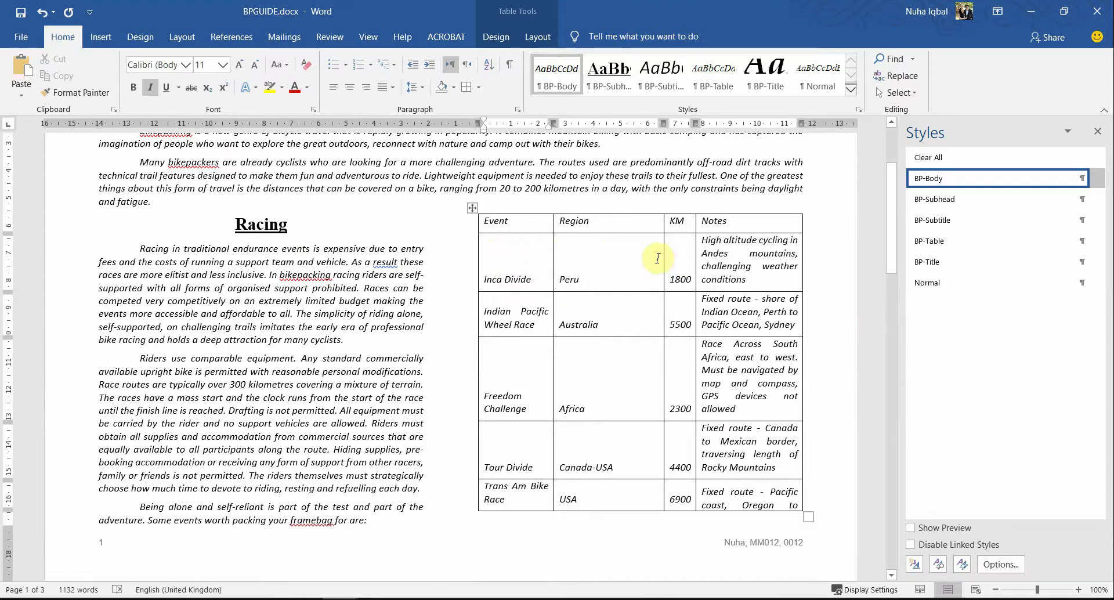
drag(663, 257, 609, 256)
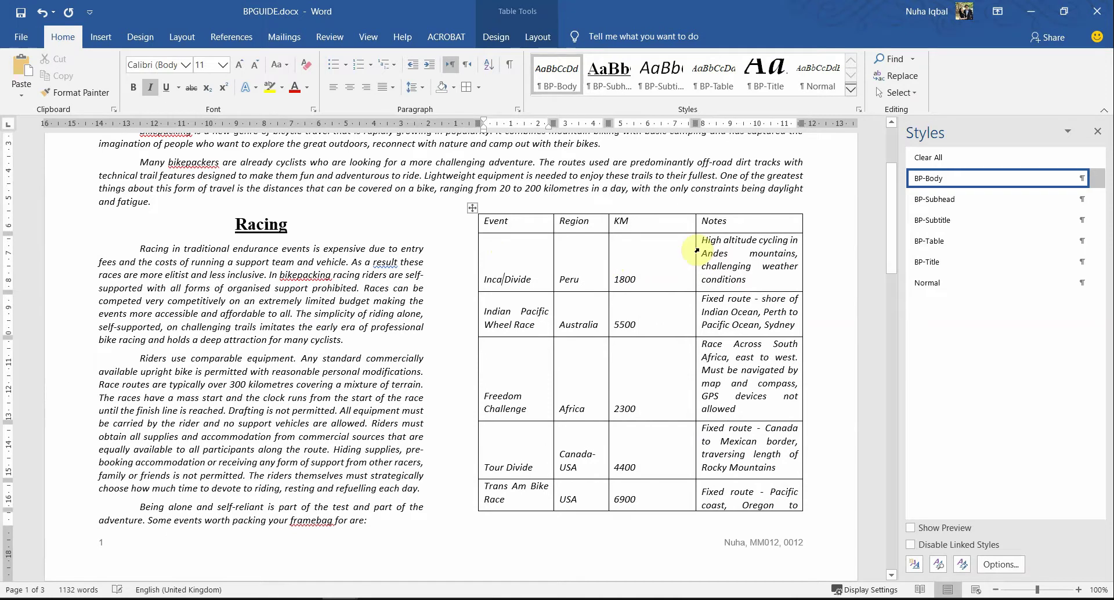
drag(694, 247, 656, 250)
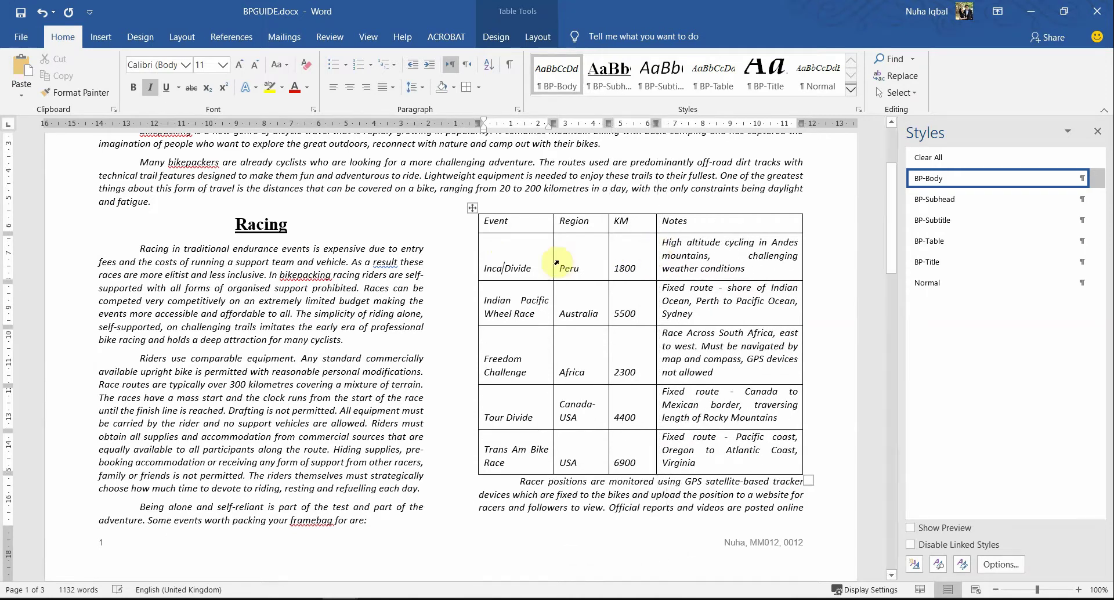
drag(553, 258, 641, 255)
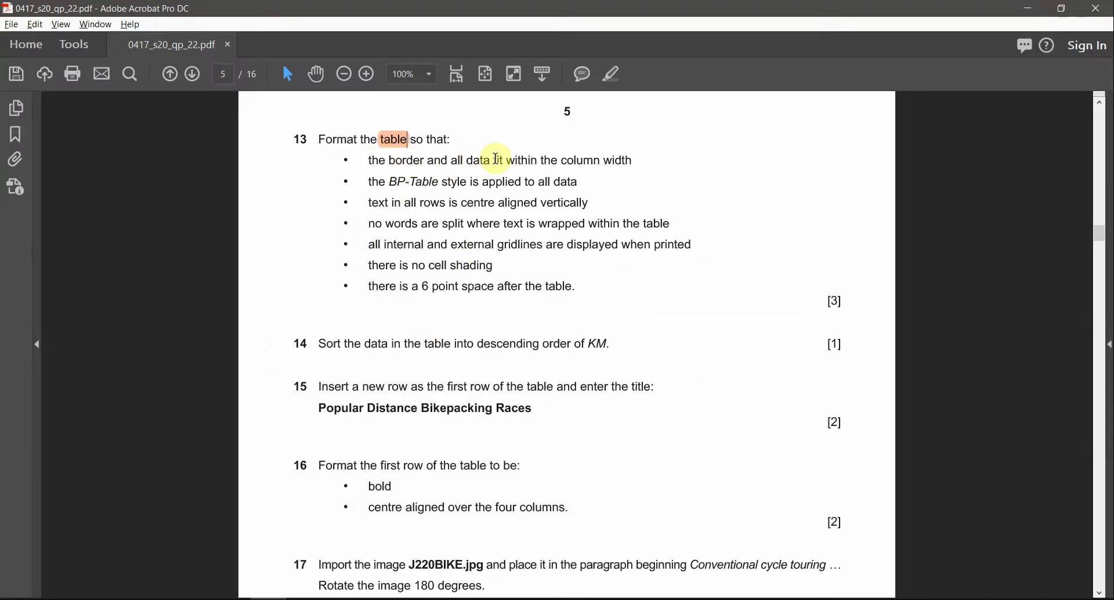
Step: Highlight 'fit within the column width' and 'BP-Table' in question 13, then return to Word
drag(634, 161, 494, 160)
click(613, 74)
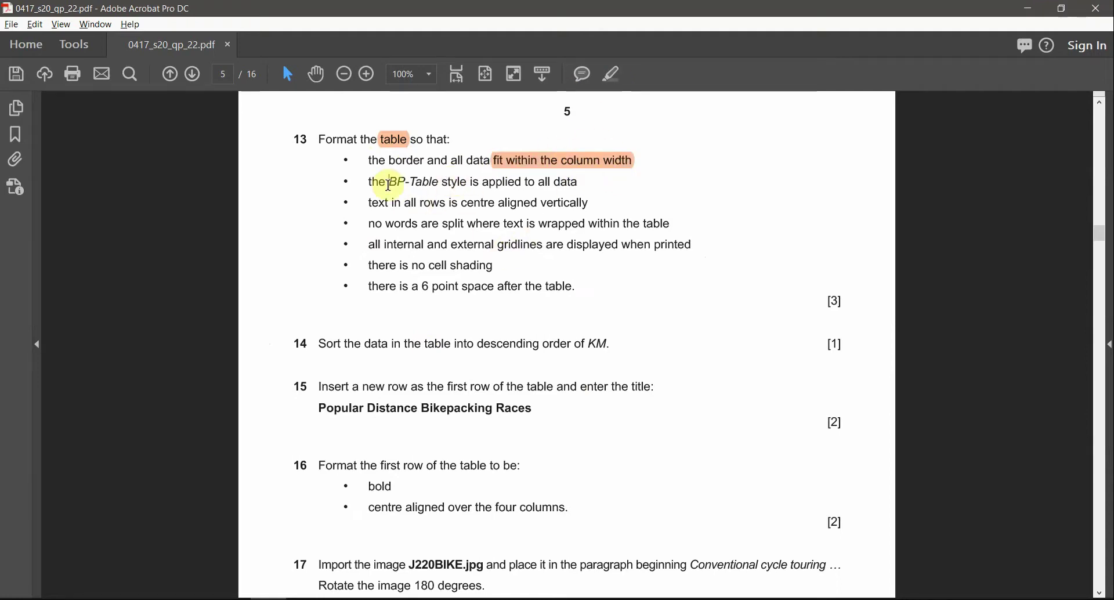
drag(389, 184, 442, 184)
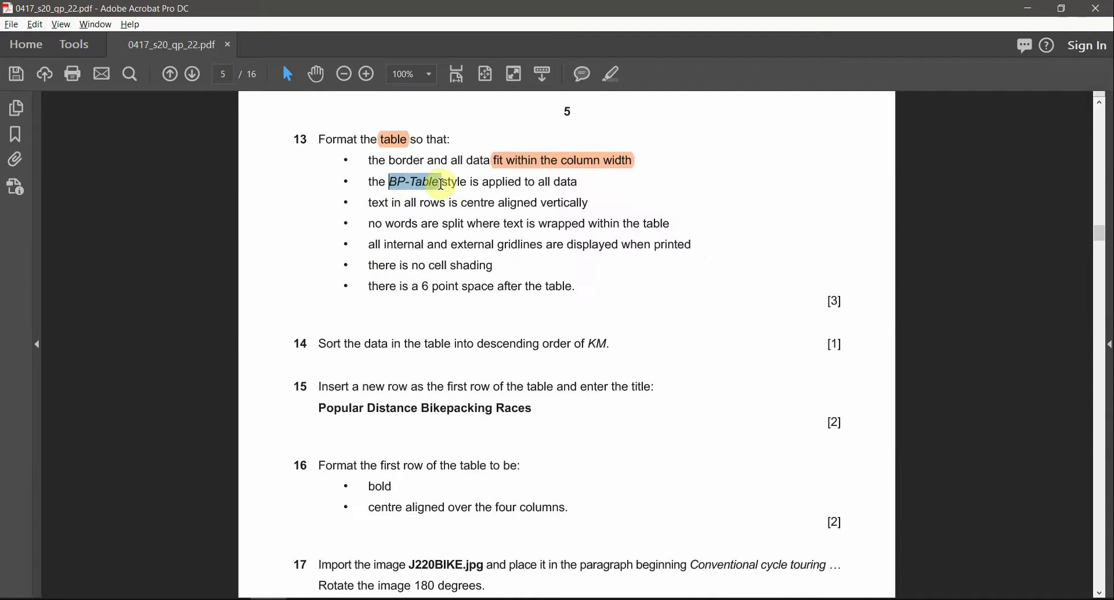
click(613, 75)
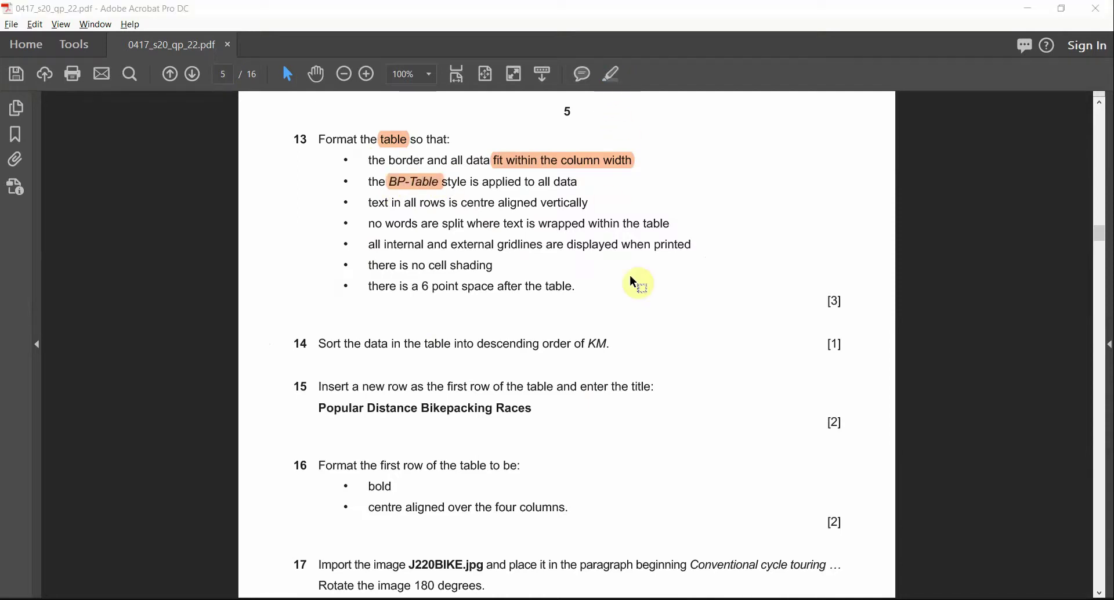
key(alt+Tab)
click(469, 209)
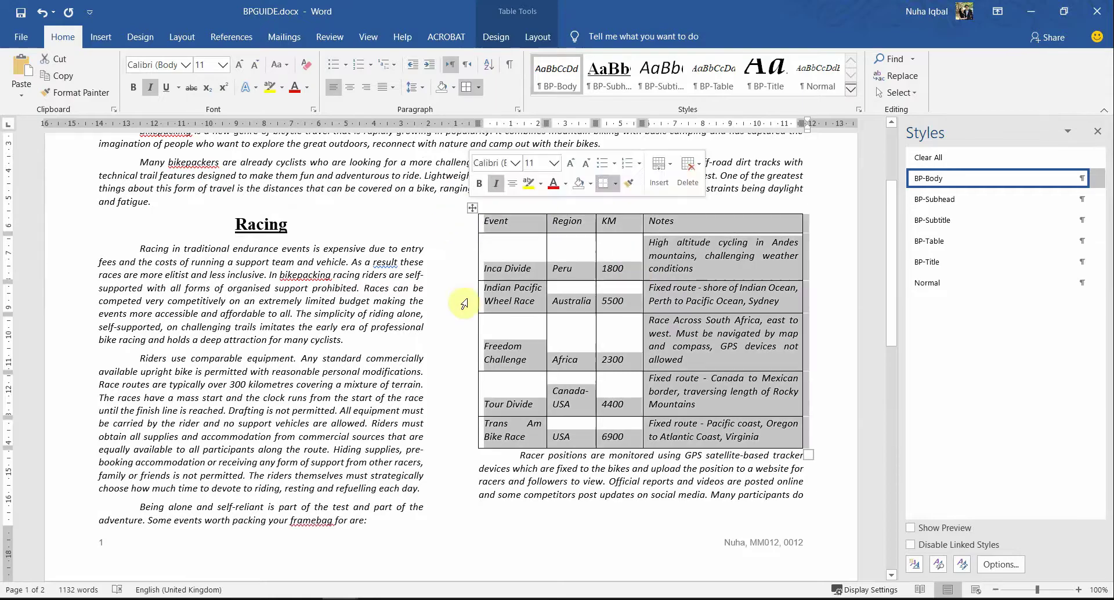
Step: Apply the BP-Table style to the table and drag the Inca Divide row shorter
click(940, 242)
click(684, 248)
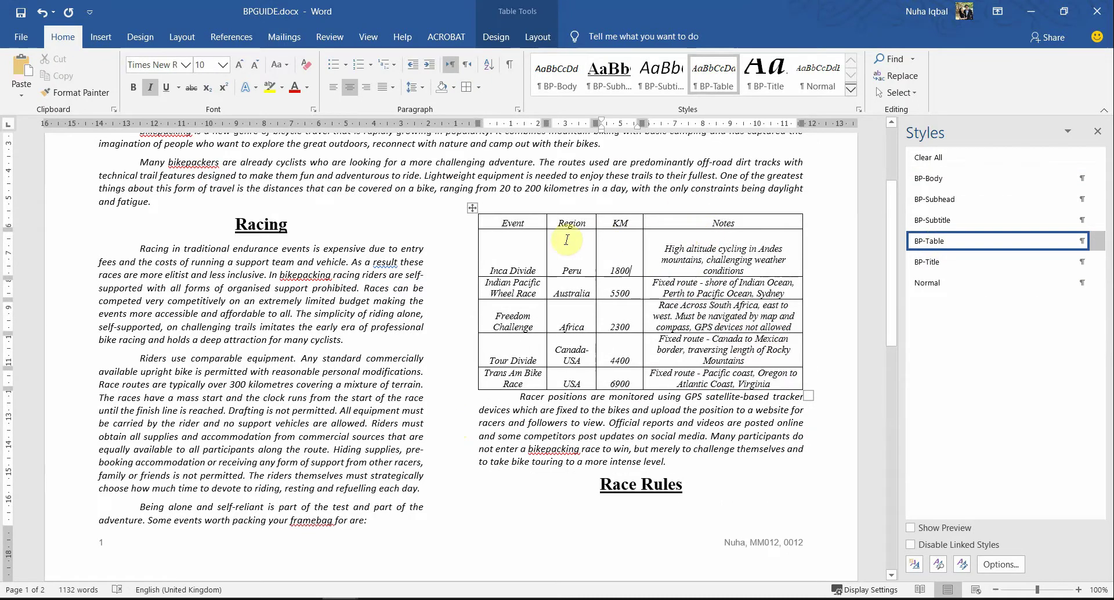
click(532, 238)
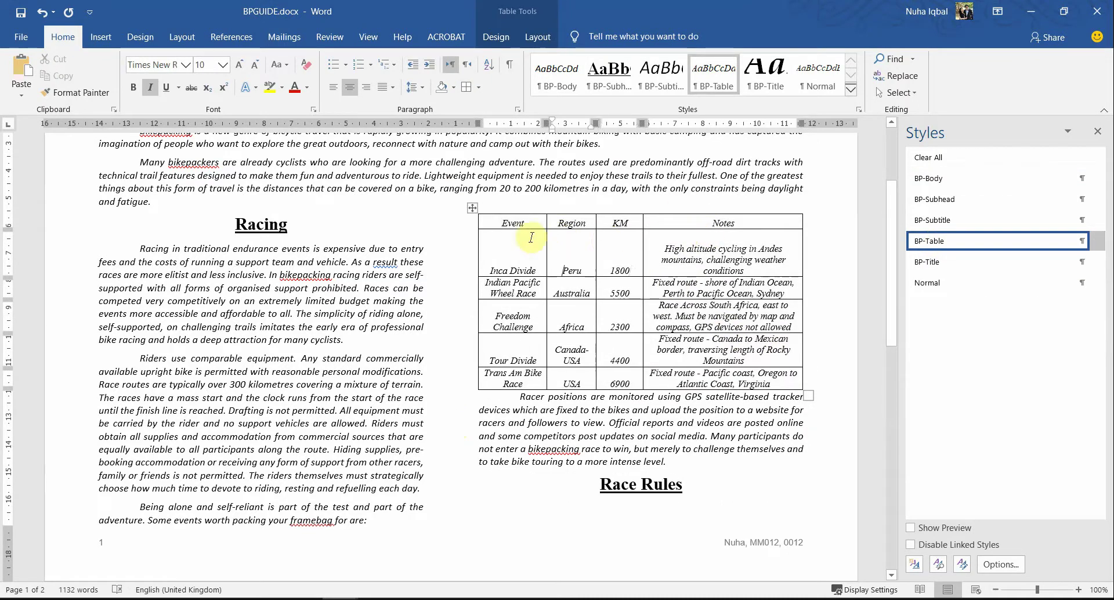
click(701, 248)
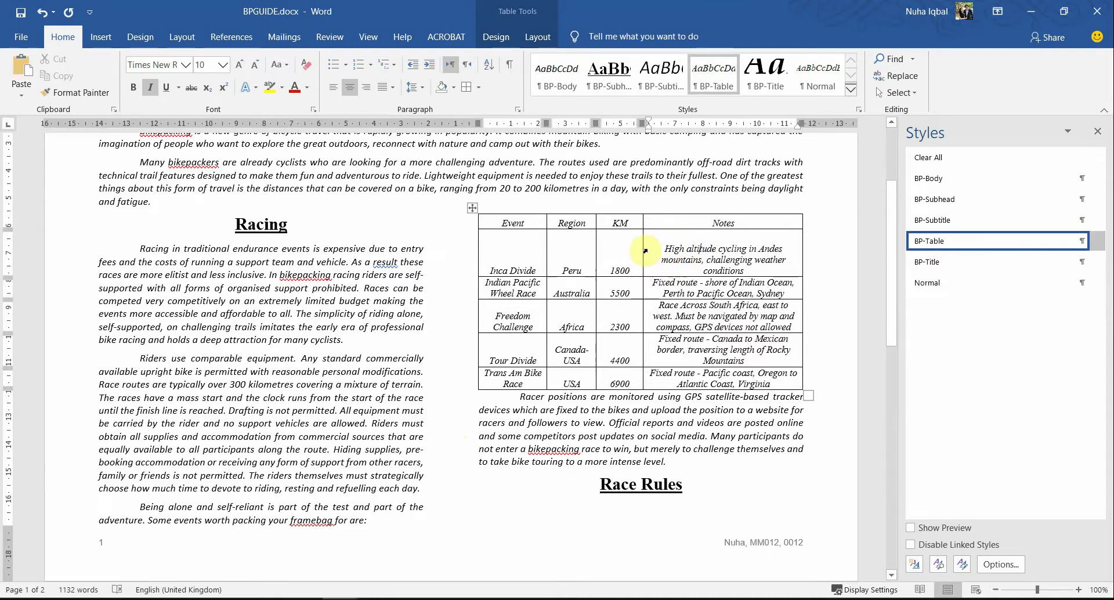
drag(668, 276, 666, 244)
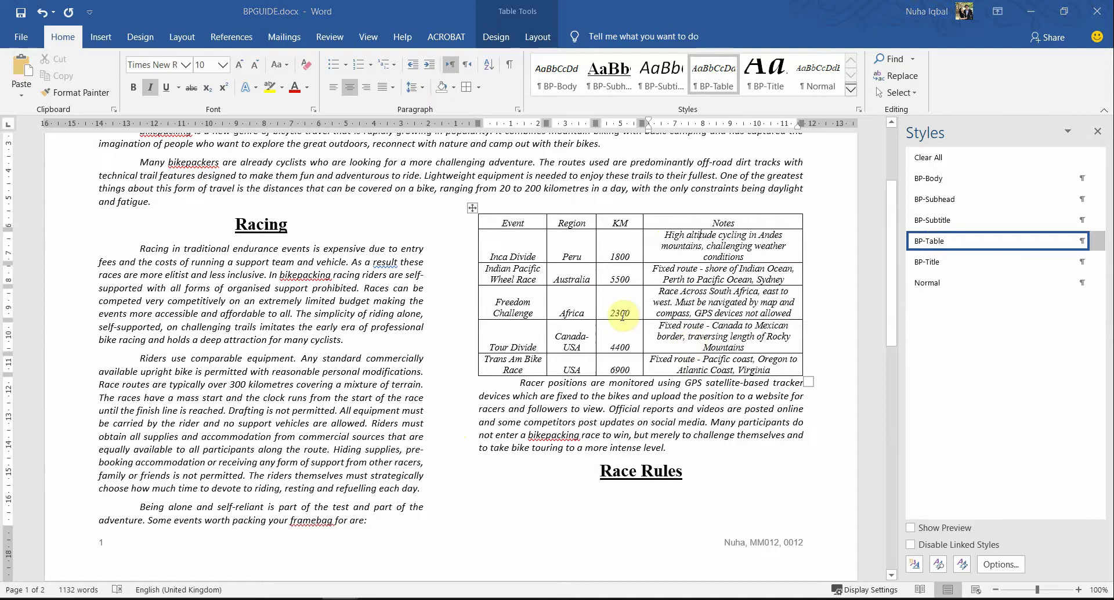
Step: Highlight 'centre aligned vertically' in the exam paper, then reselect the table in Word
key(alt+Tab)
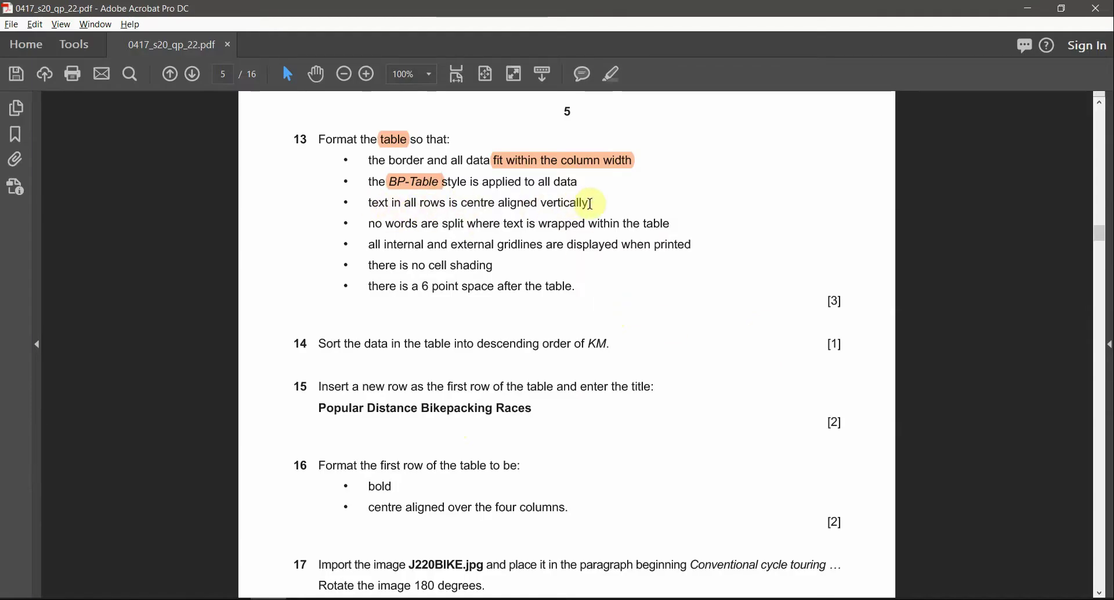
drag(589, 203, 461, 203)
click(612, 77)
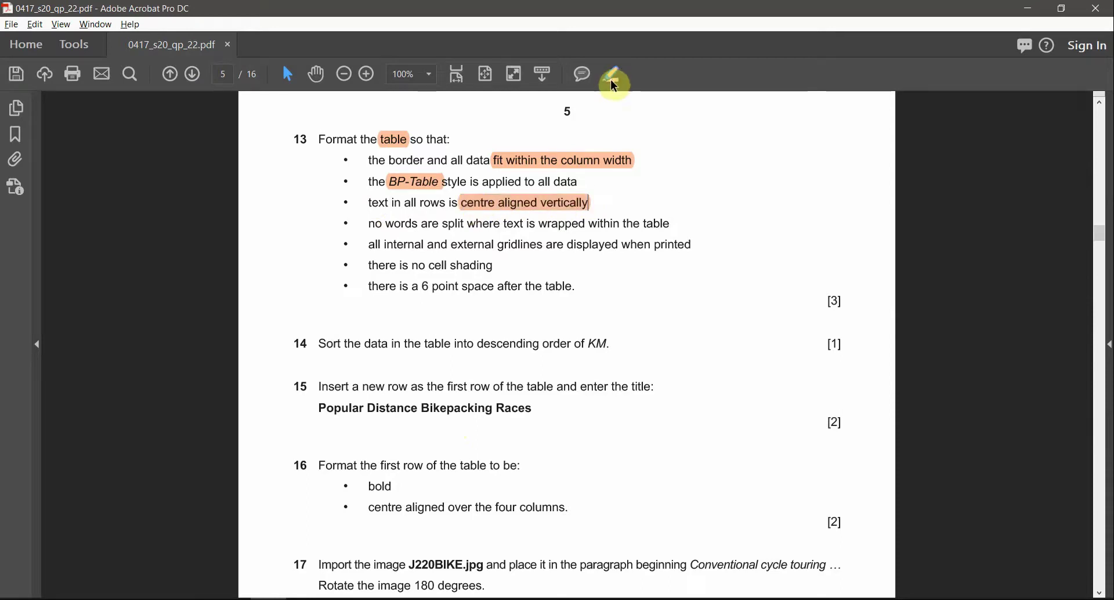
key(alt+Tab)
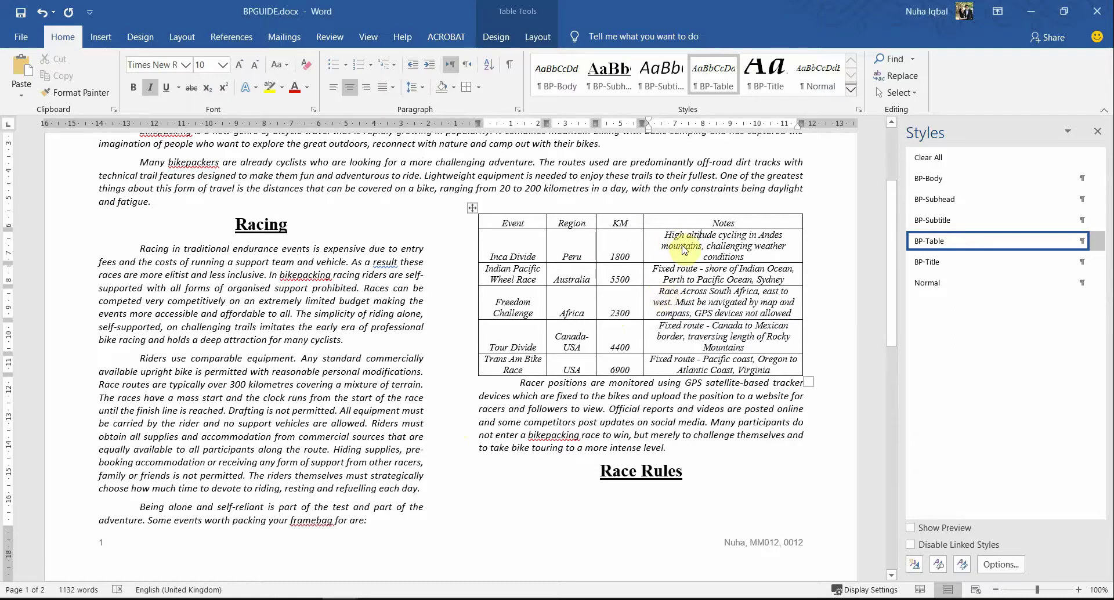
key(alt+Tab)
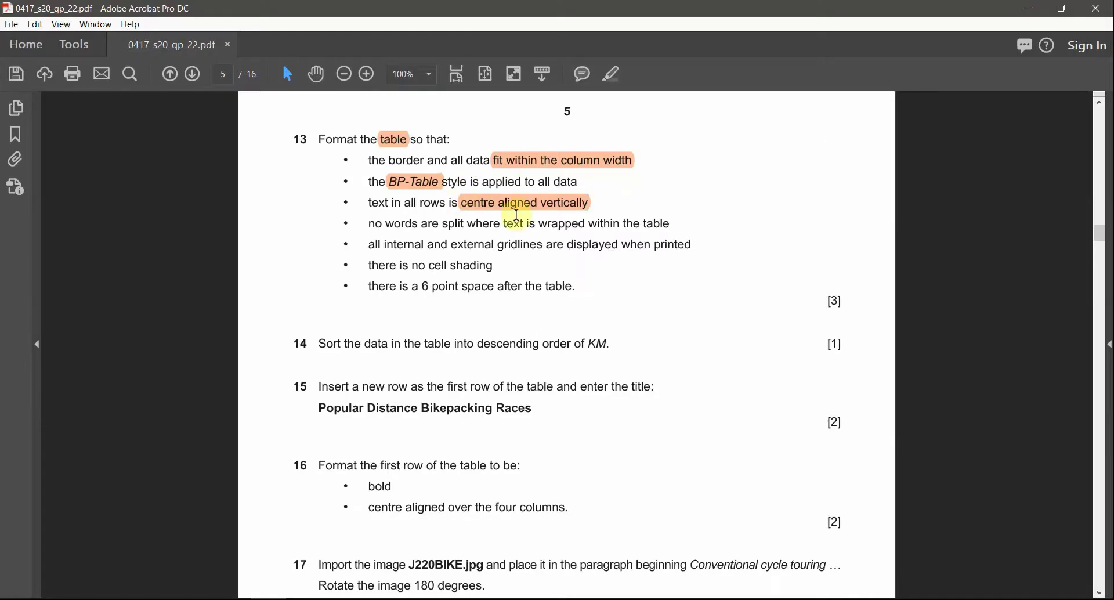
key(alt+Tab)
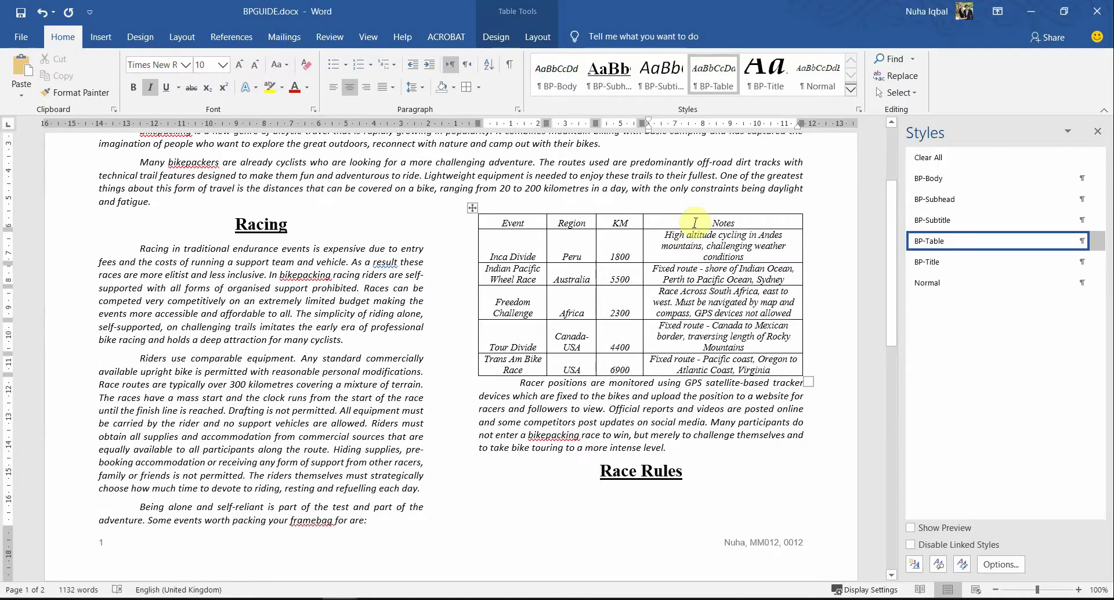
drag(694, 224, 529, 363)
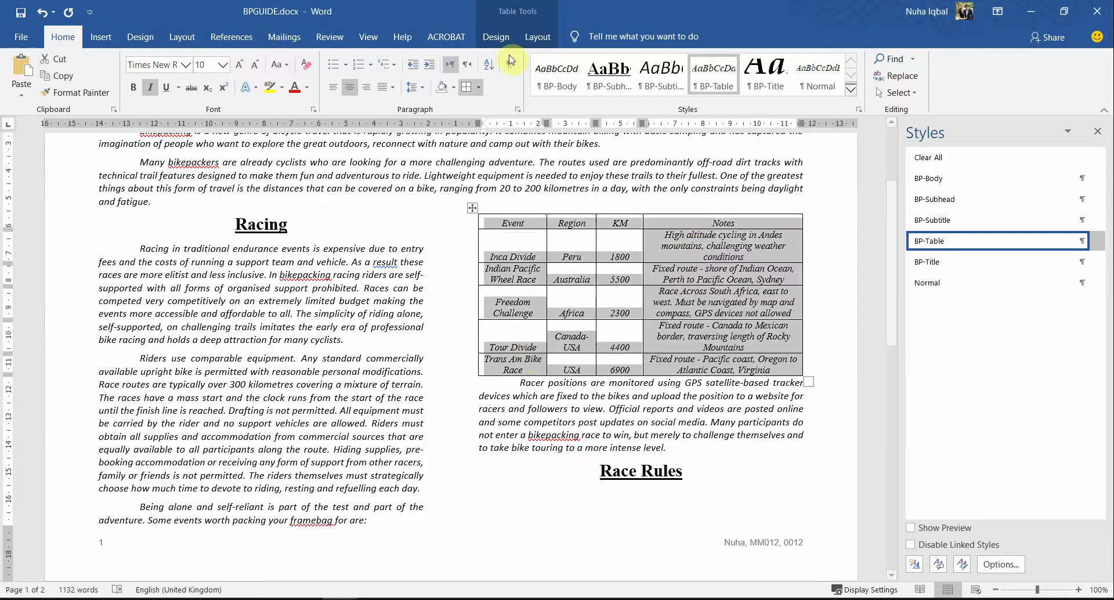
Step: Centre the text vertically in every table cell using Layout's Align Center
click(530, 37)
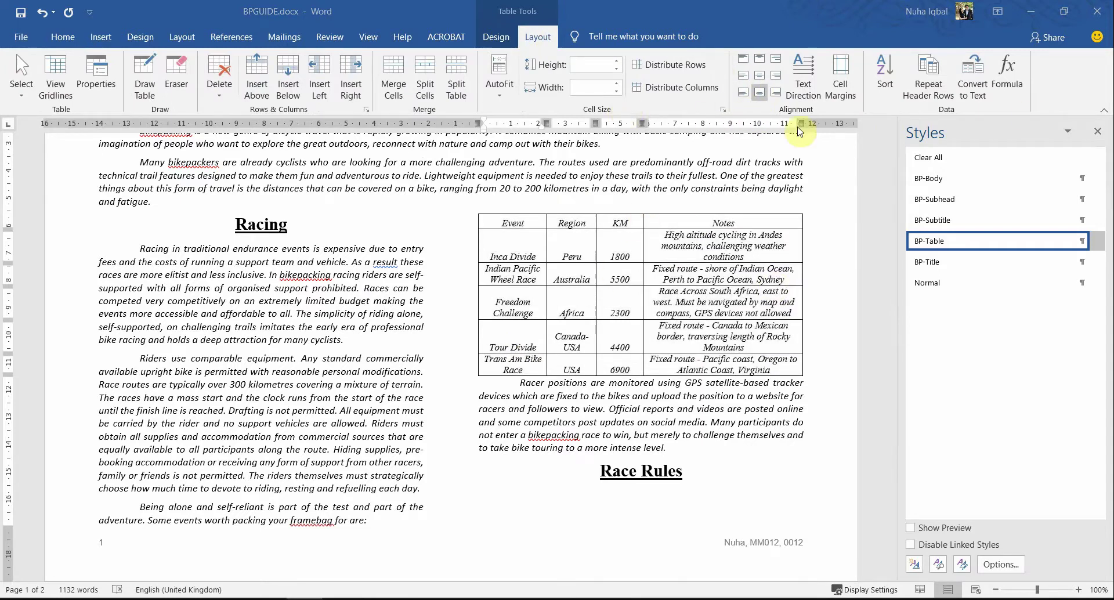
click(761, 80)
click(761, 80)
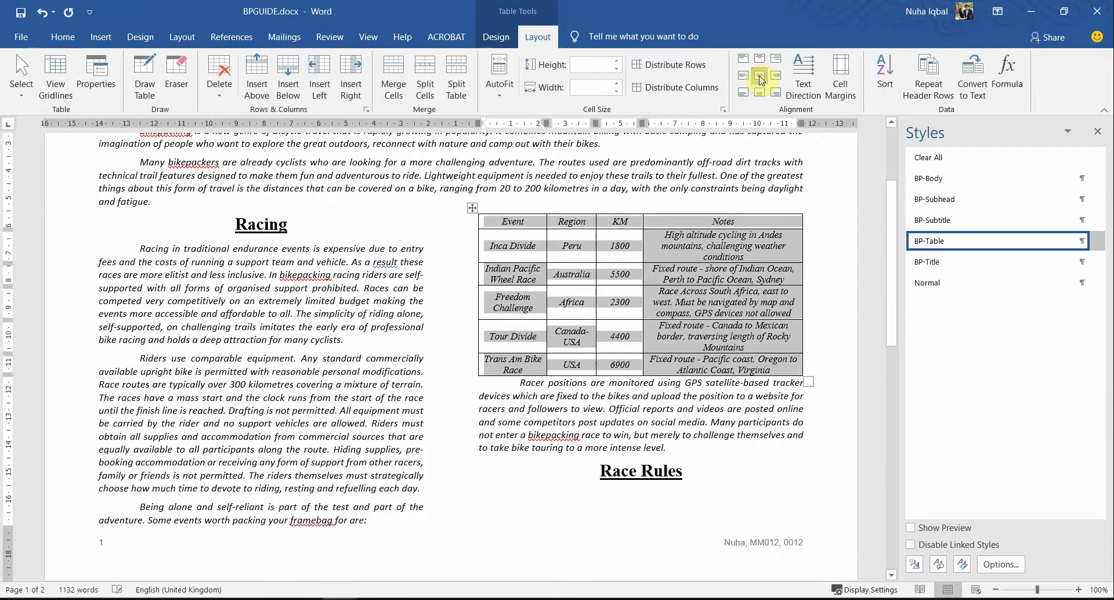
click(699, 239)
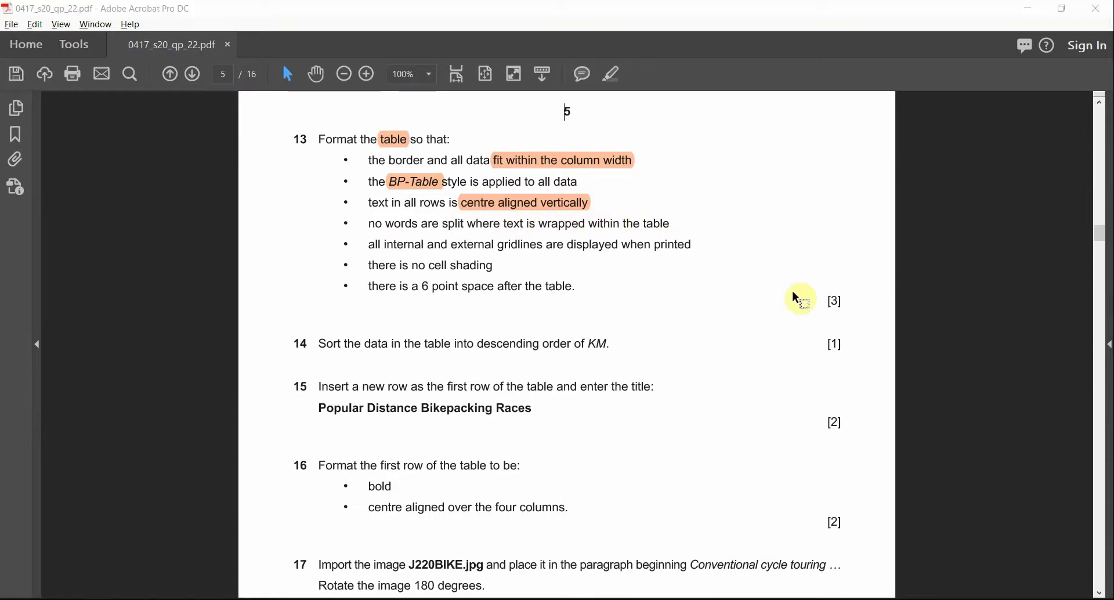
Step: Highlight 'gridlines' in question 13 of the exam paper, checking the table in Word
key(alt+Tab)
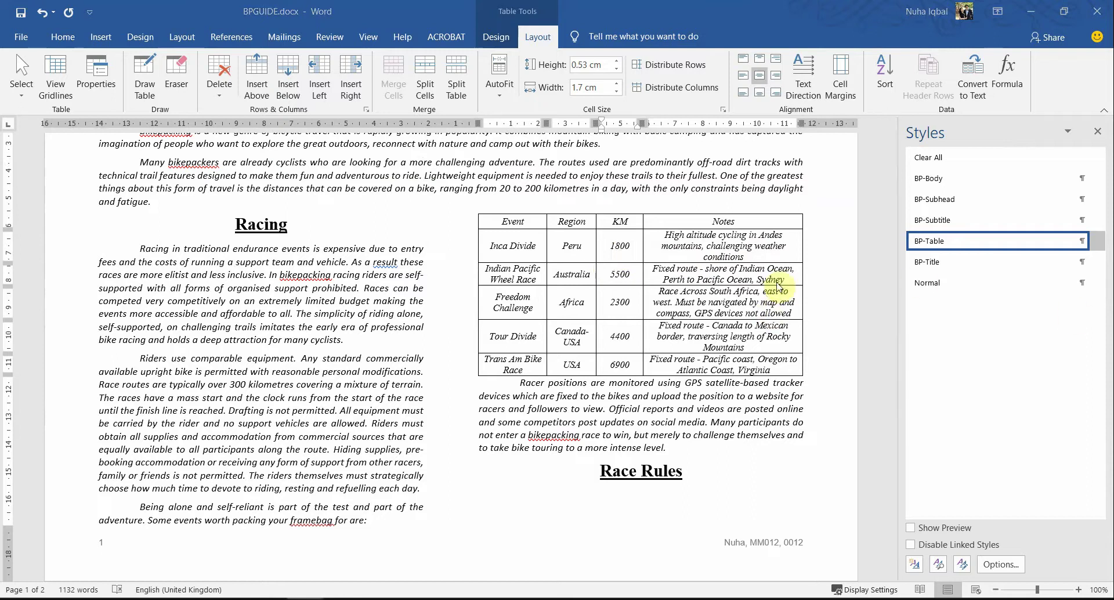
key(alt+Tab)
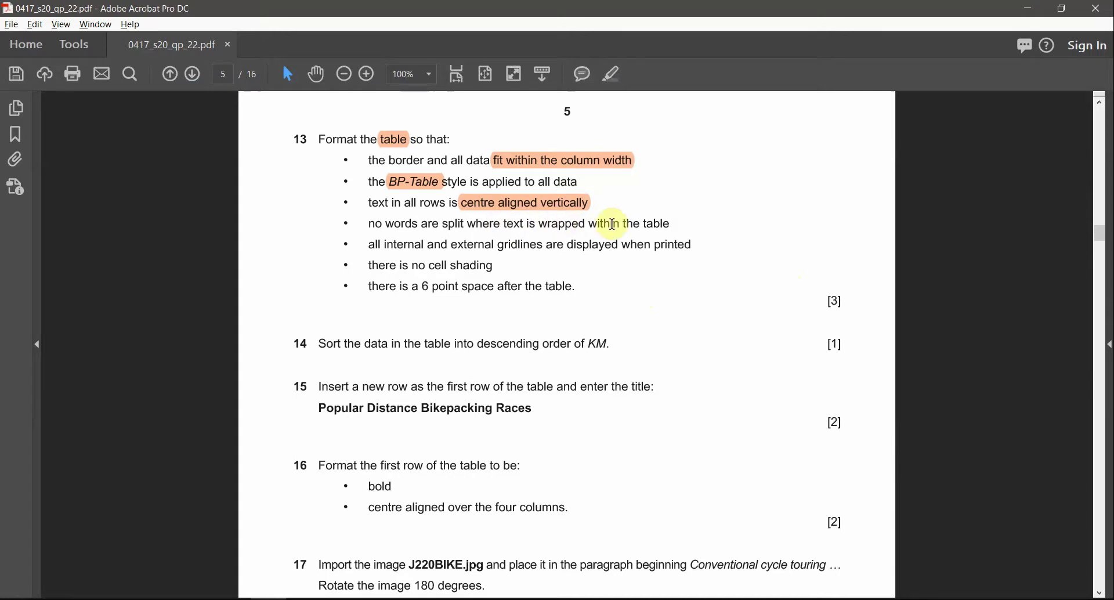
key(alt+Tab)
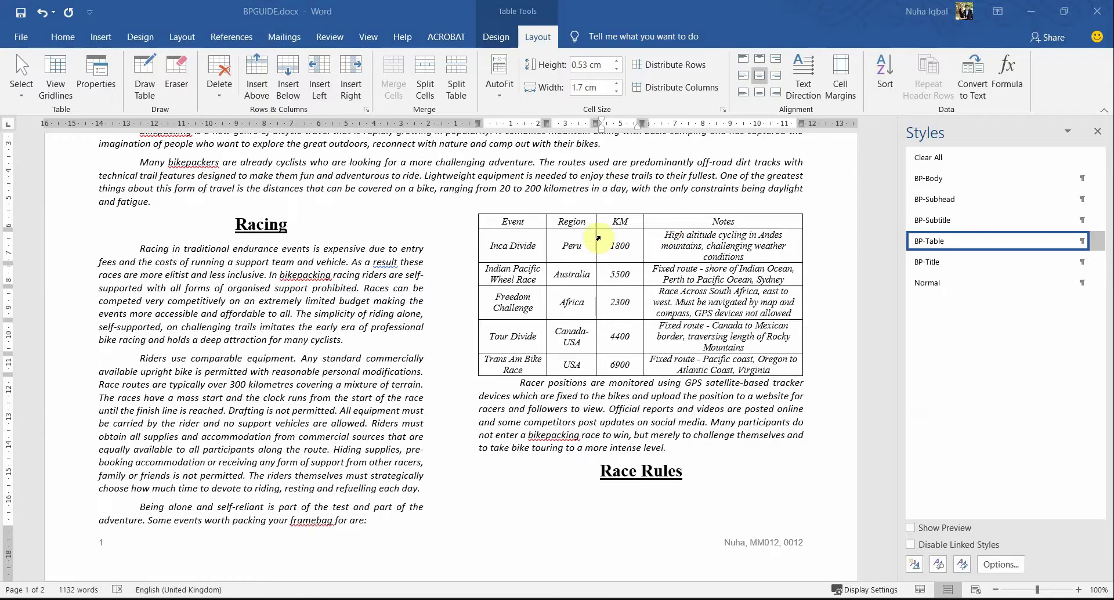
double_click(532, 244)
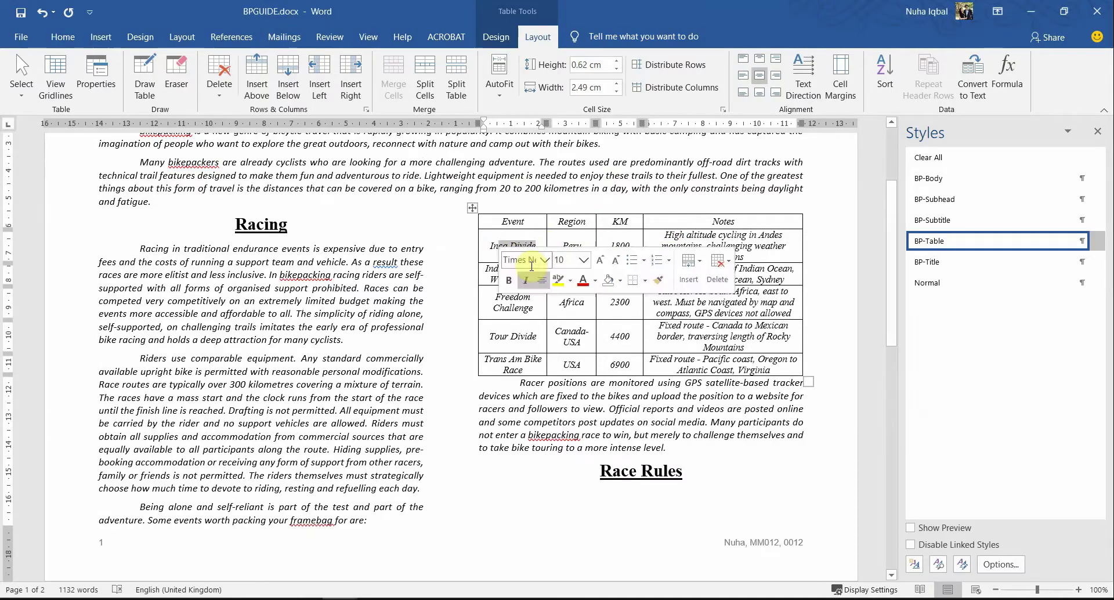
click(515, 297)
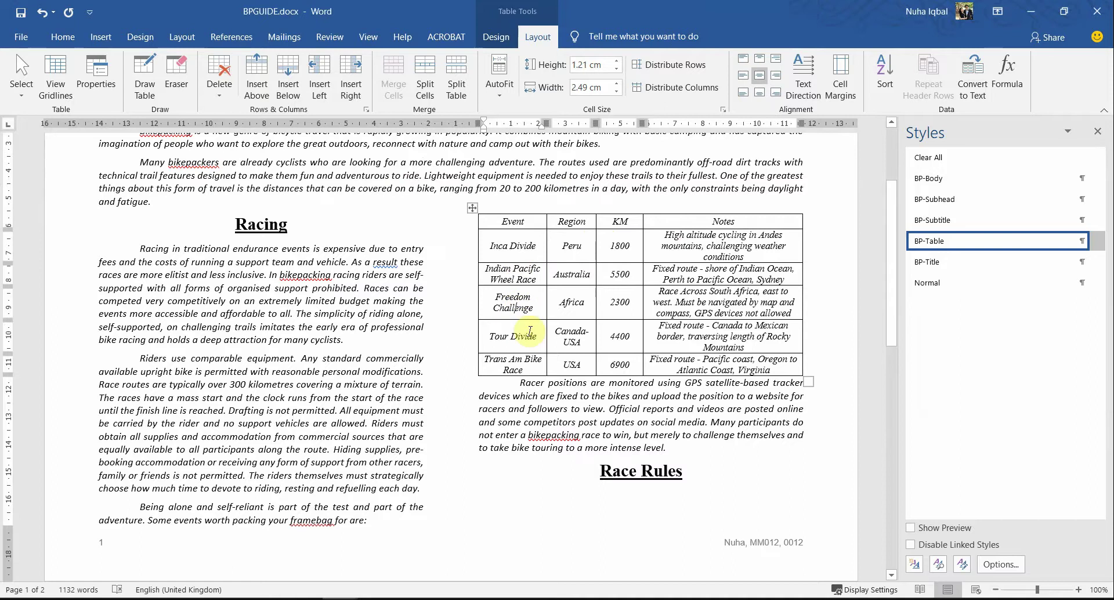
click(790, 319)
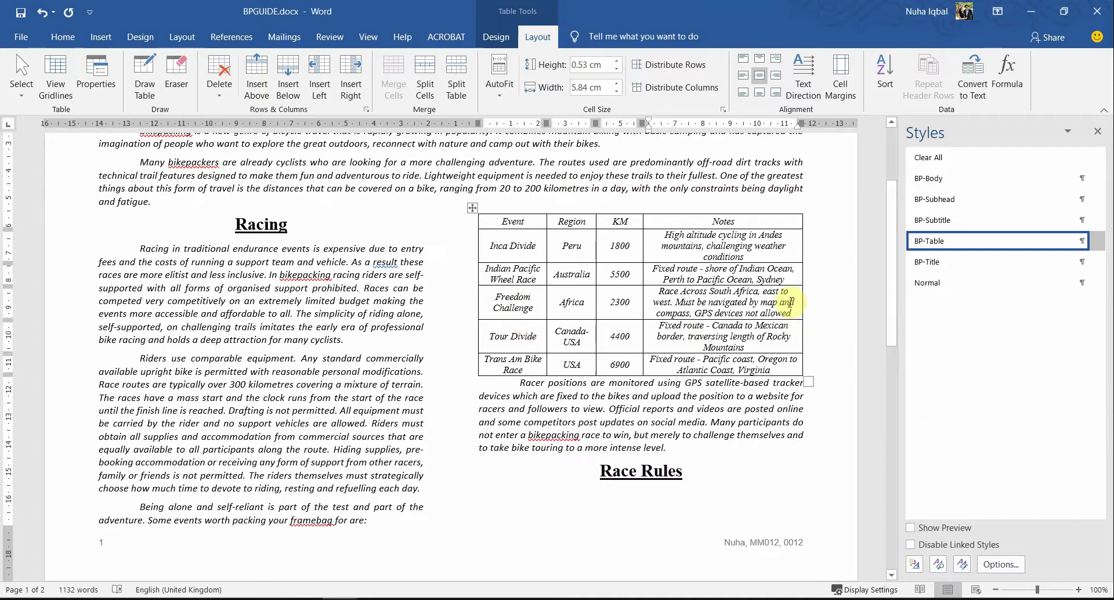
key(alt+Tab)
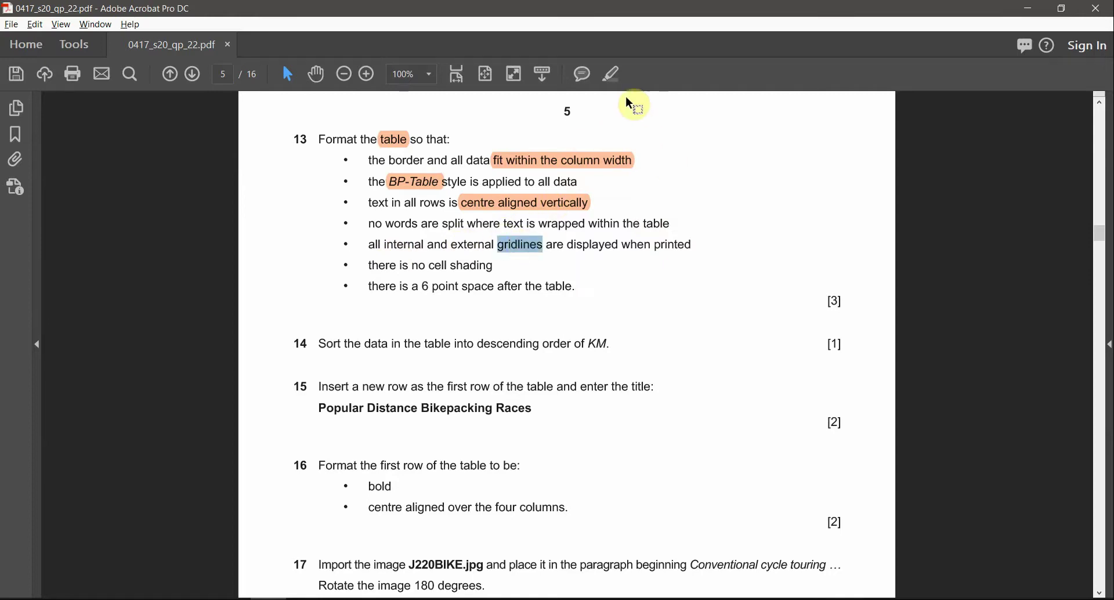
click(615, 74)
key(alt+Tab)
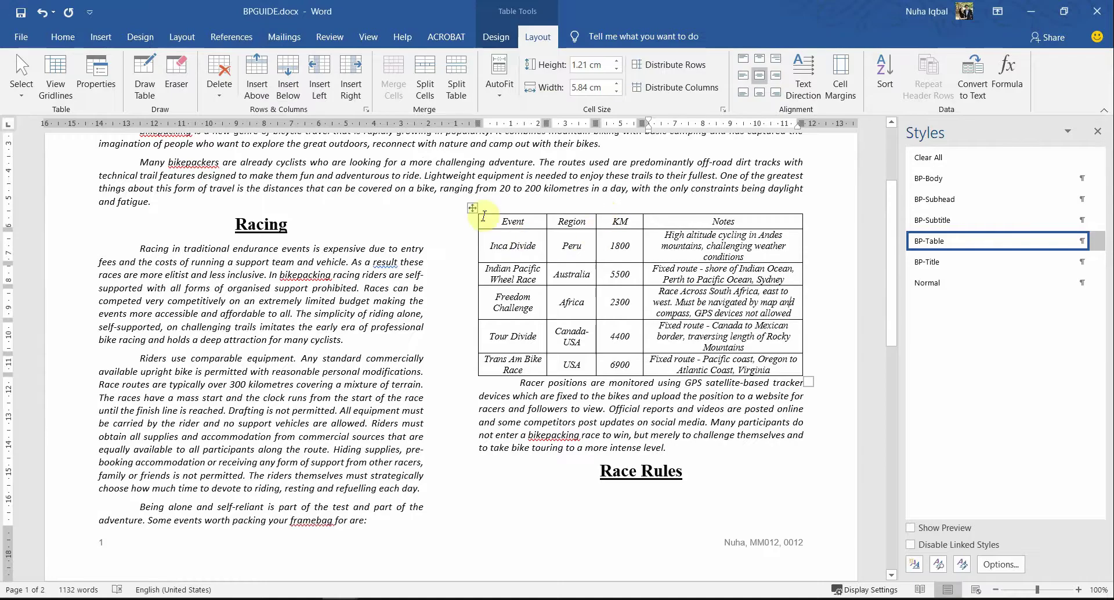
click(471, 208)
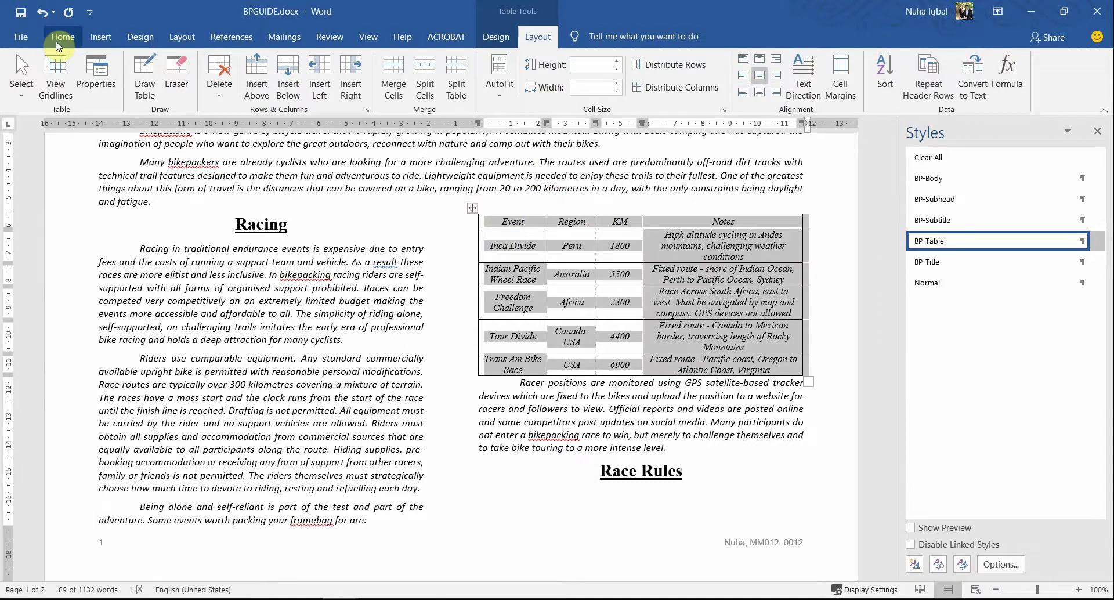
click(711, 336)
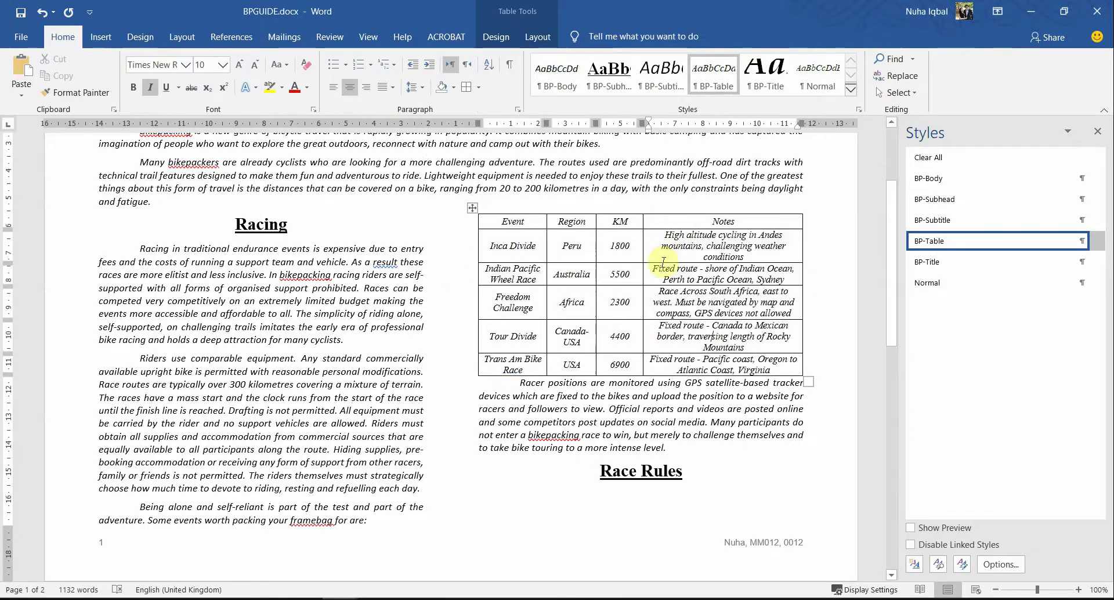
key(alt+Tab)
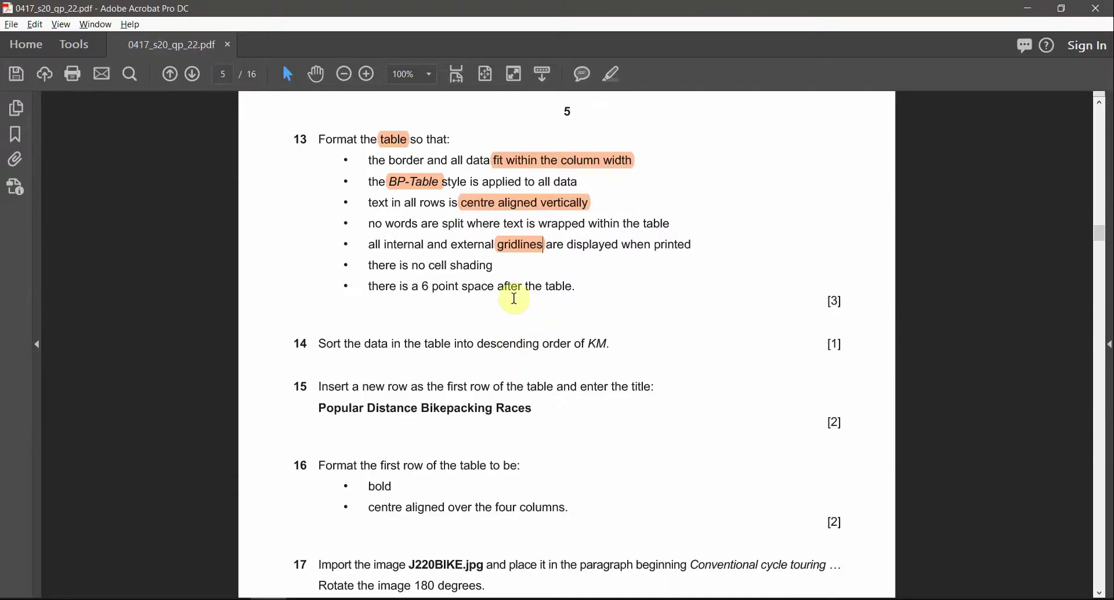
Step: Reread question 13's remaining table bullets in the exam paper and return to Word
key(alt+Tab)
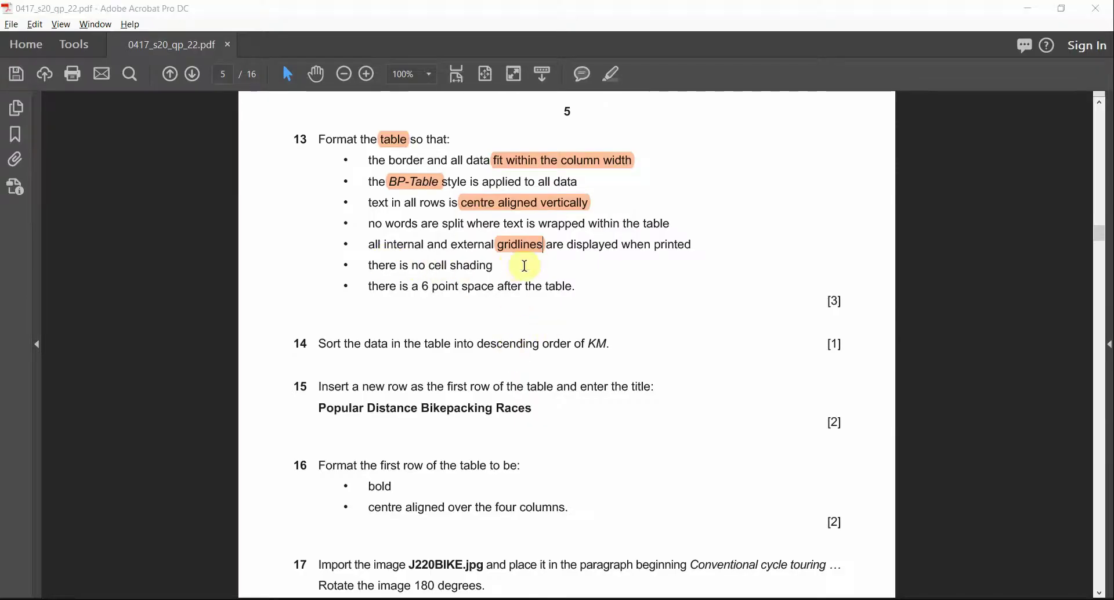
key(alt+Tab)
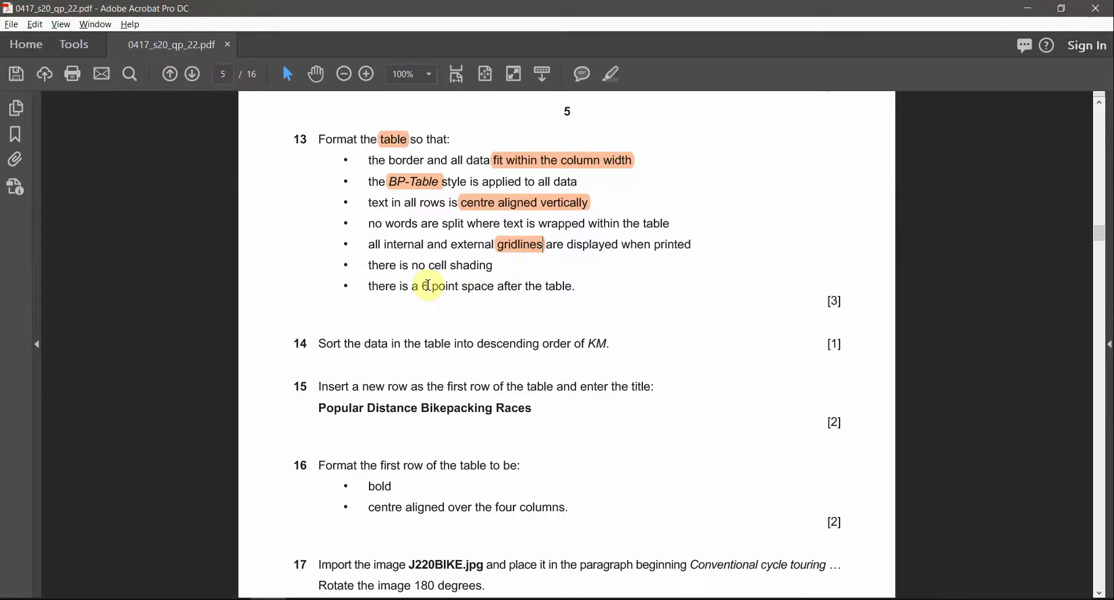
key(alt+Tab)
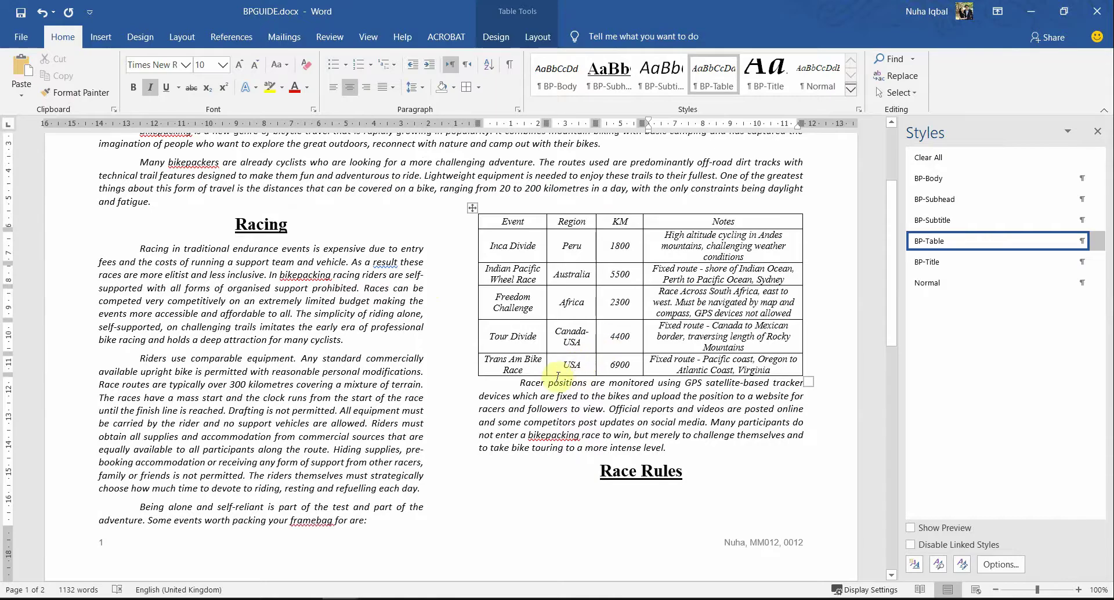
Step: Give the Racer positions paragraph 12 pt spacing before it in the Paragraph dialog
drag(557, 379, 516, 388)
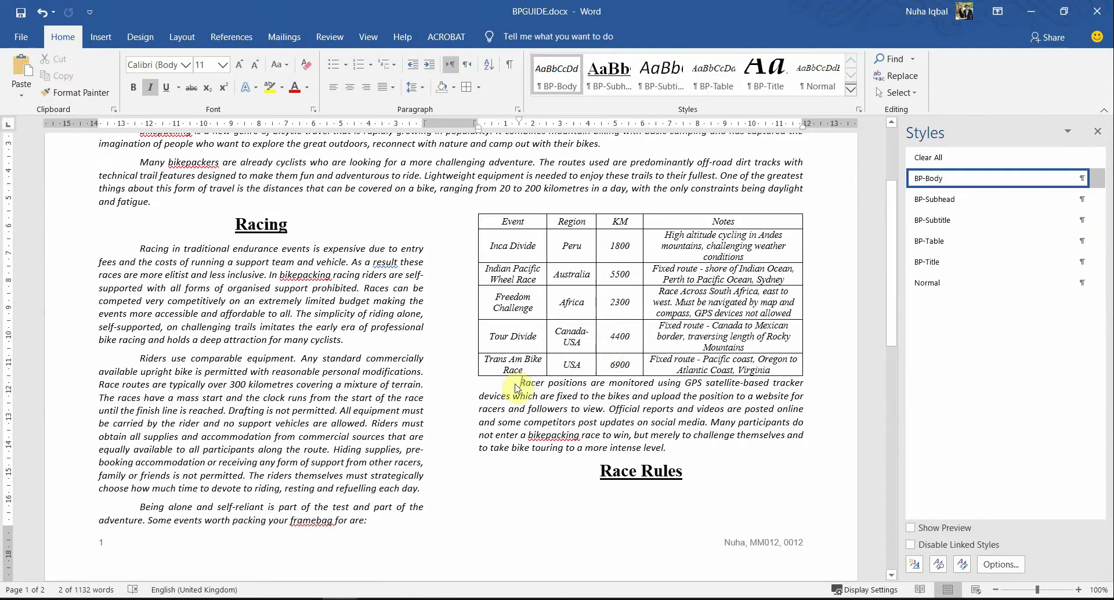
click(554, 392)
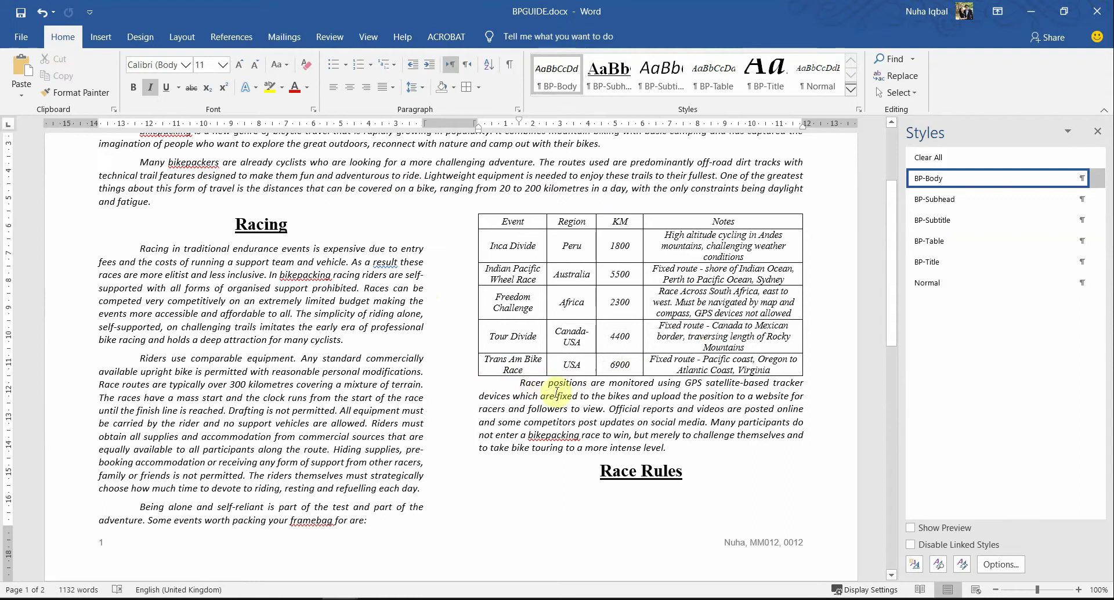
click(416, 92)
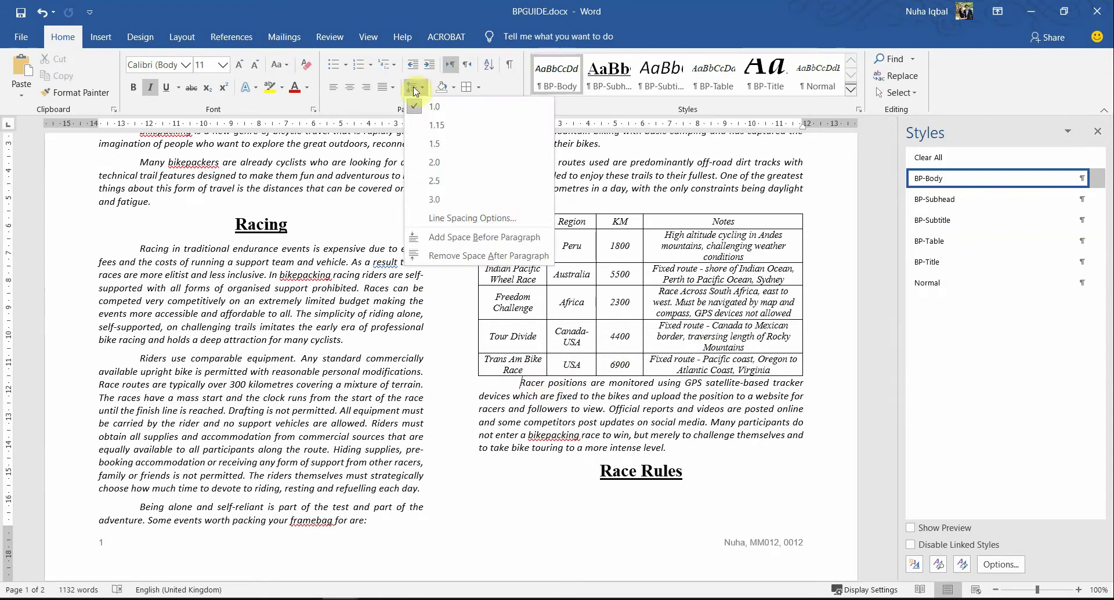
click(506, 248)
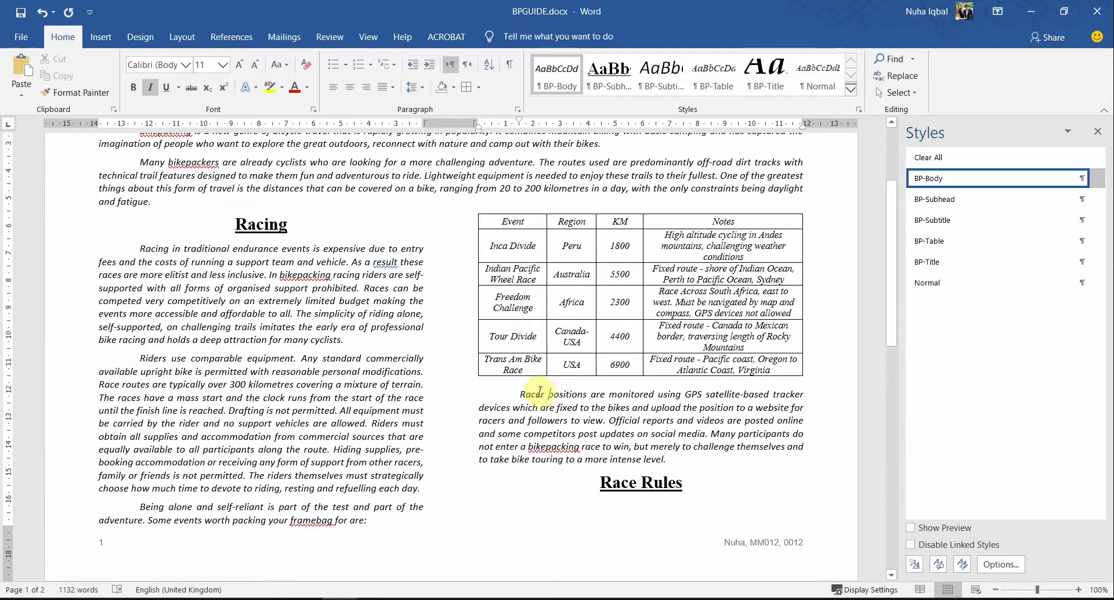
right_click(539, 396)
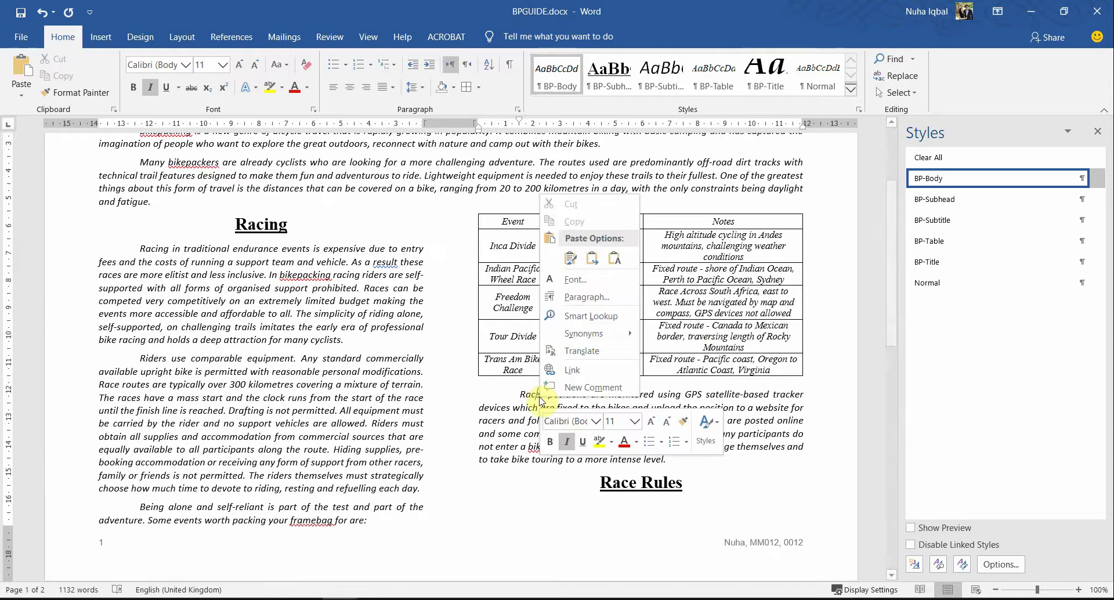
click(594, 302)
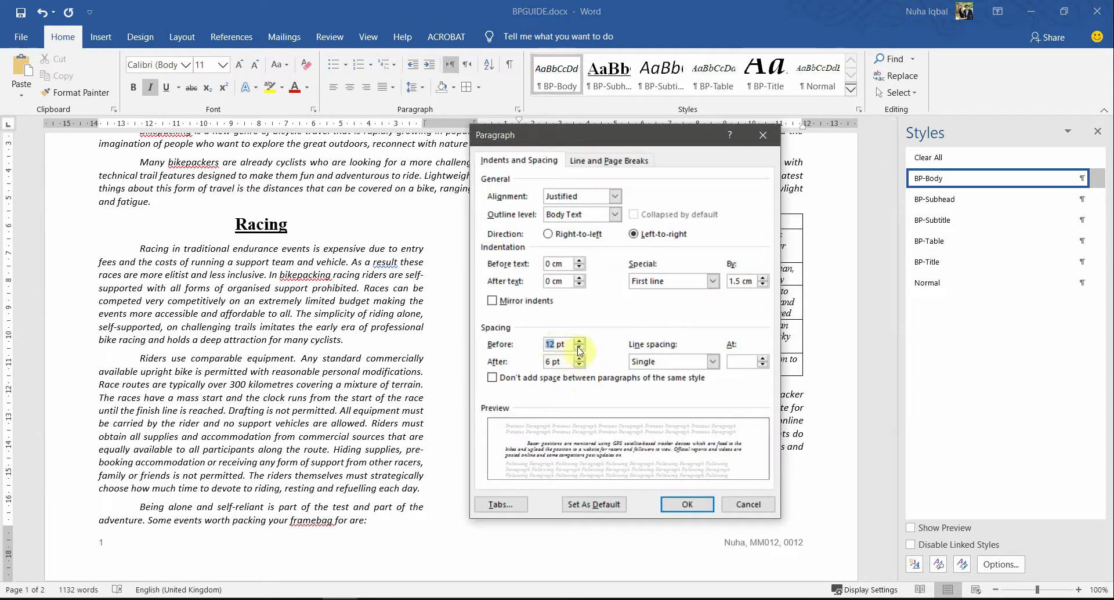
click(578, 348)
click(686, 504)
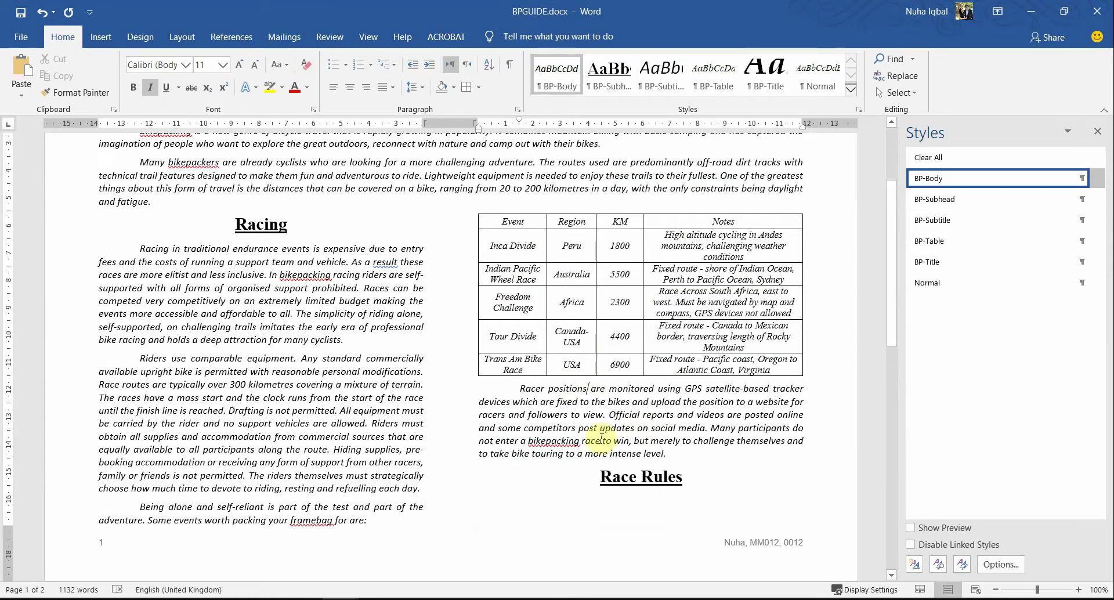
scroll(511, 308, down, 2)
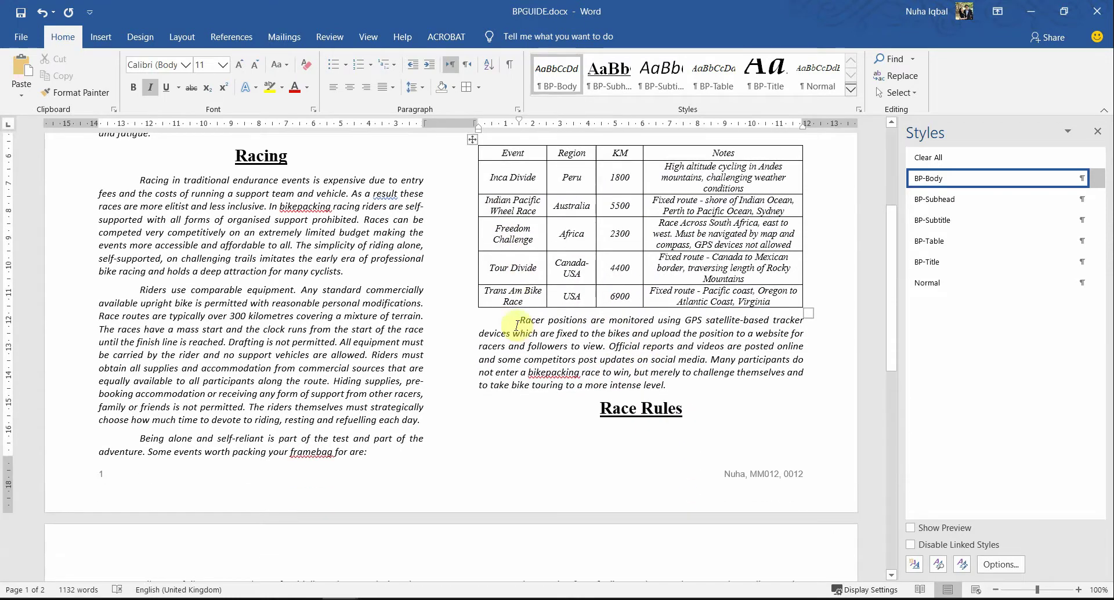
Step: Read exam question 14 on sorting the race table by KM, then return to Word
key(alt+Tab)
scroll(516, 348, down, 1)
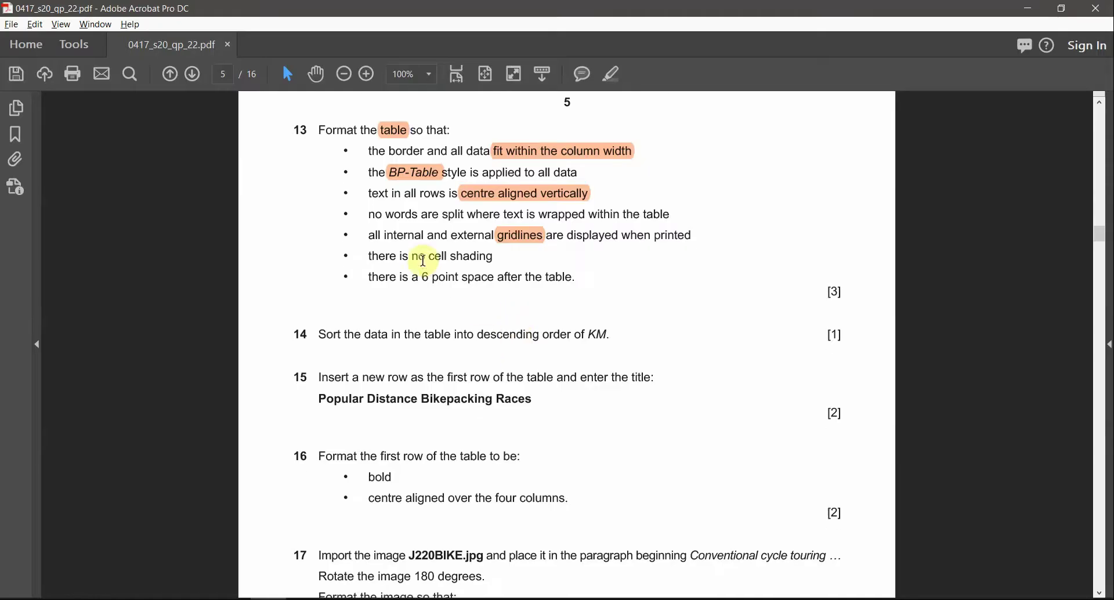
scroll(505, 377, down, 1)
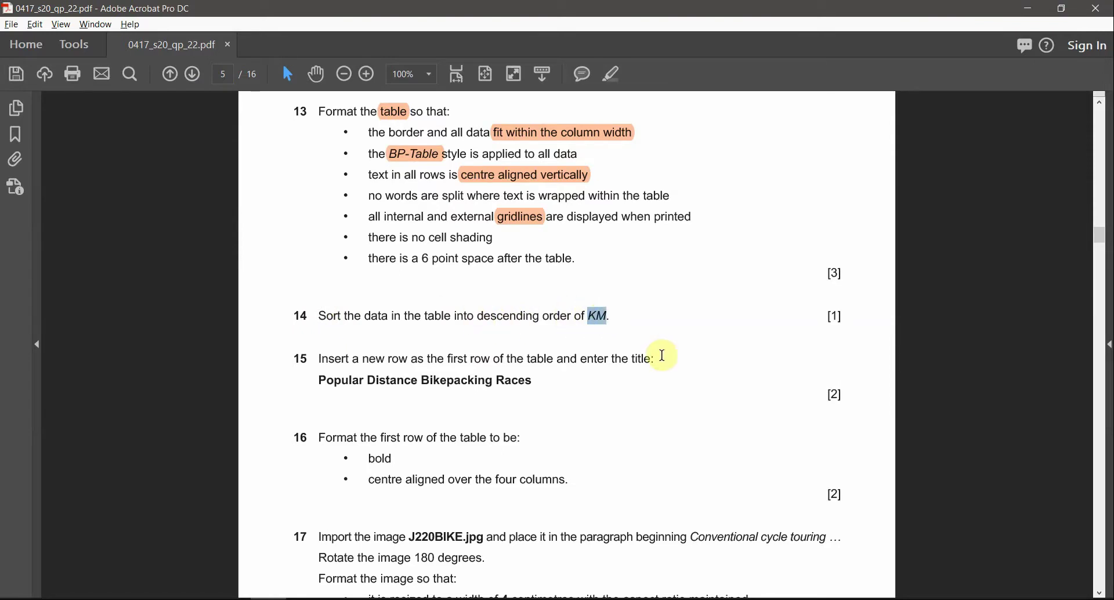
key(alt+Tab)
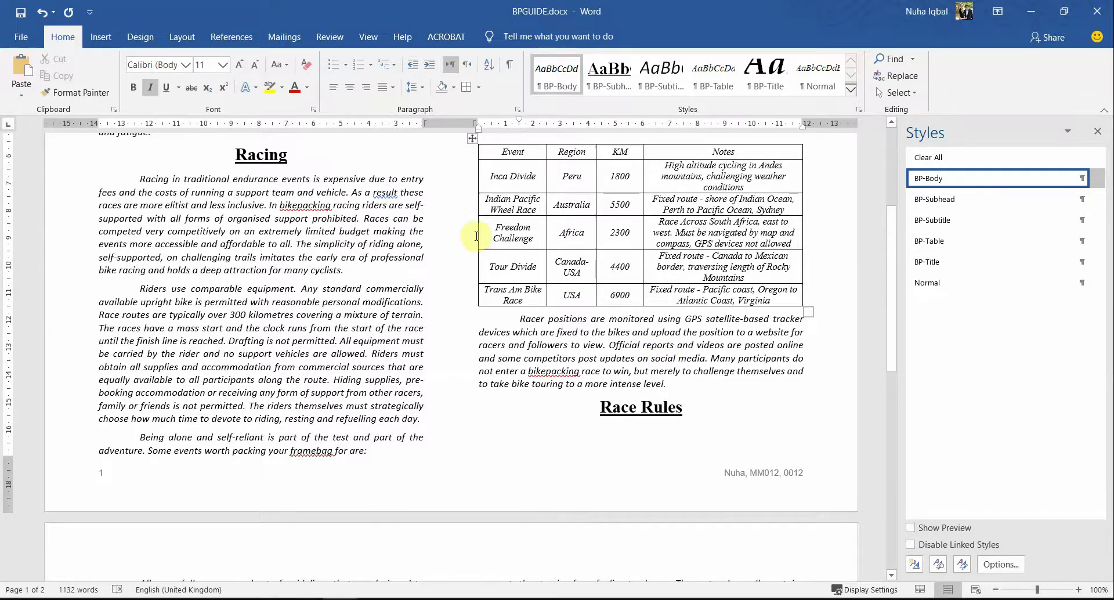
Step: Select the whole race table and open the Sort dialog for it
scroll(676, 262, up, 4)
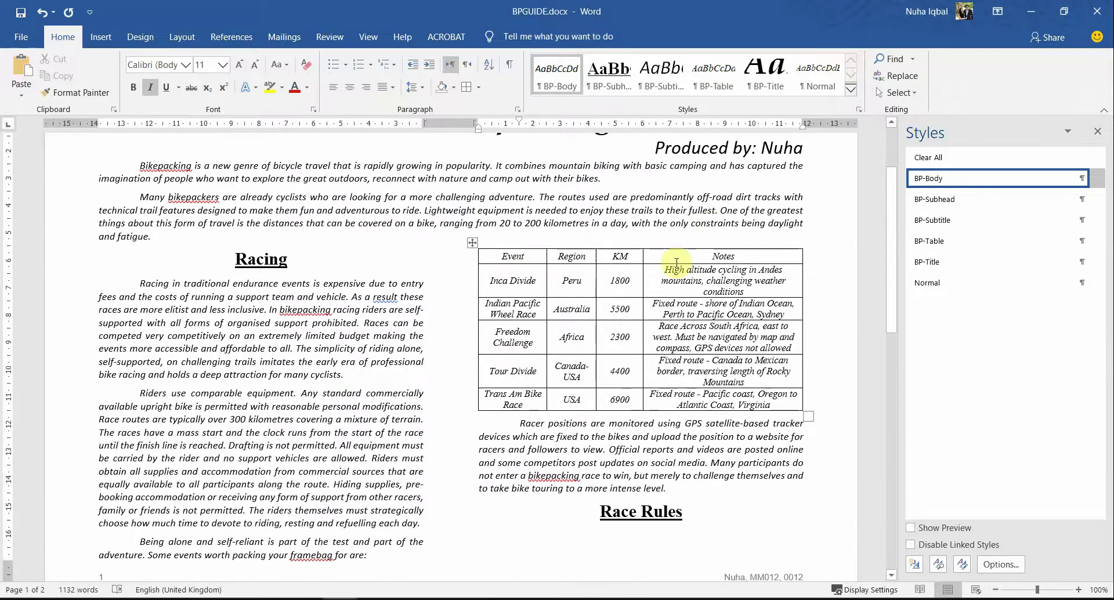
click(618, 253)
click(472, 242)
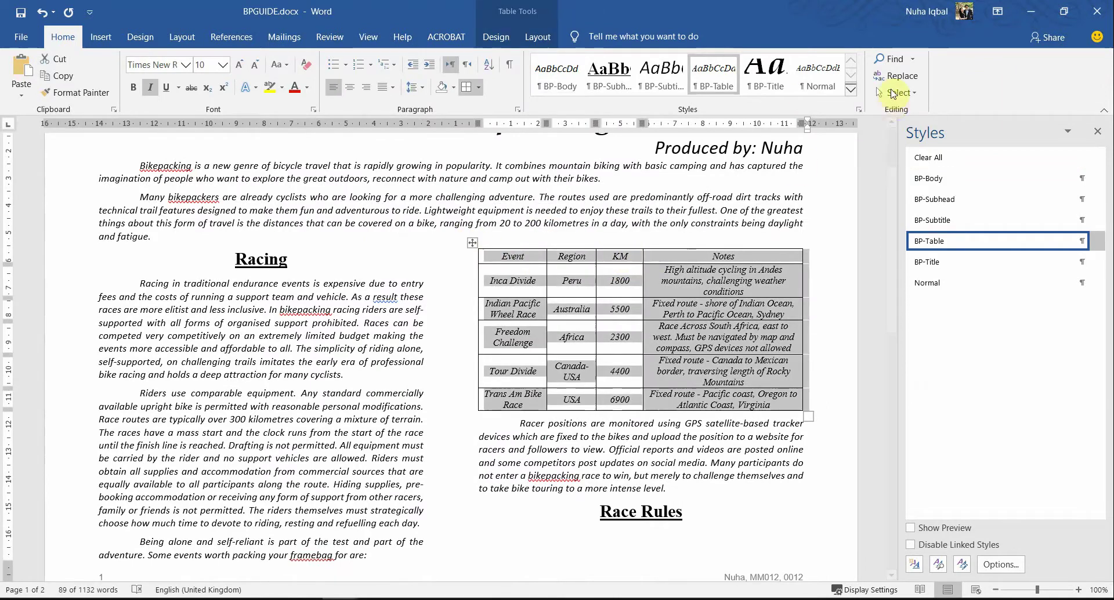
click(915, 96)
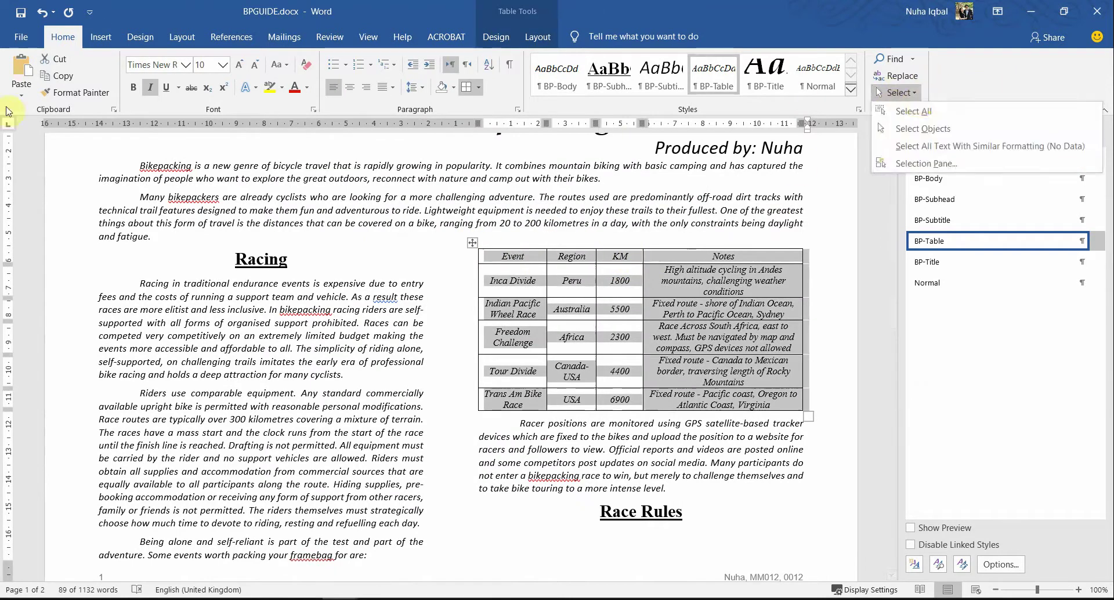
click(100, 38)
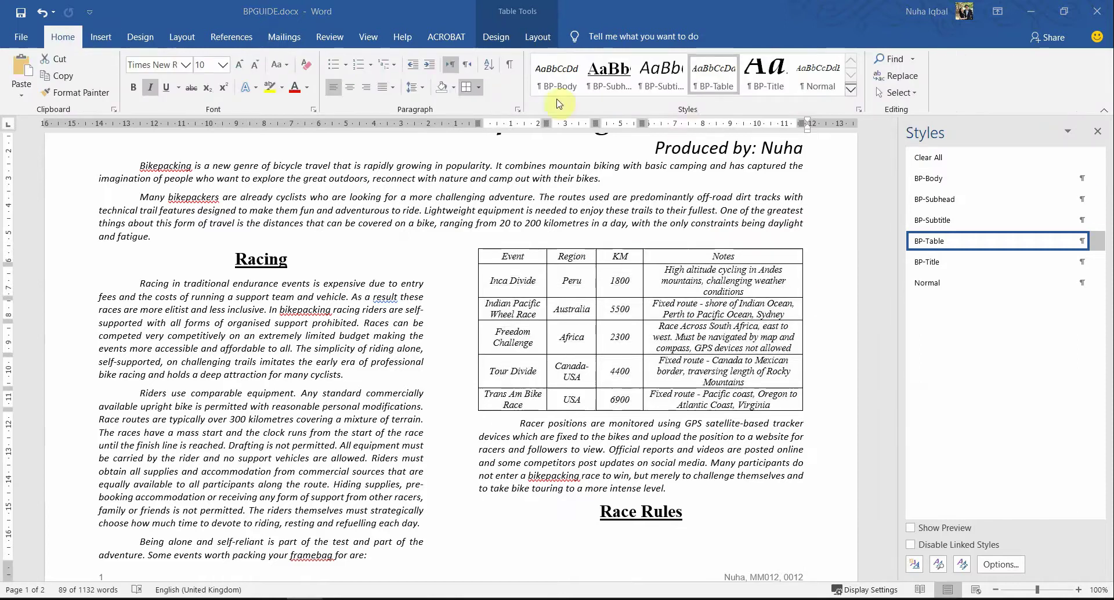
click(488, 72)
click(489, 72)
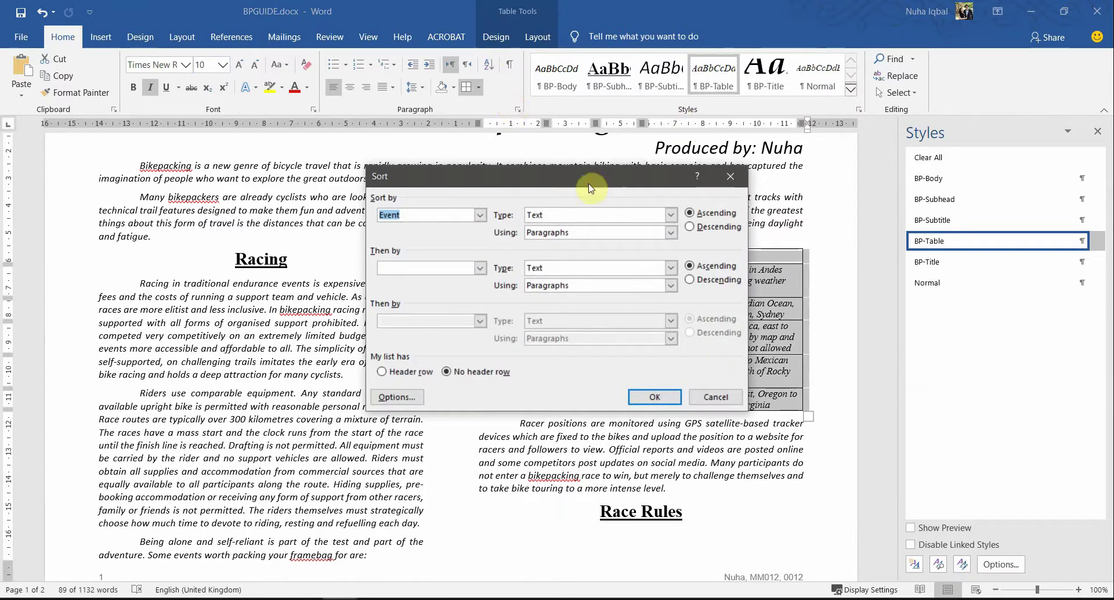
drag(444, 181, 488, 139)
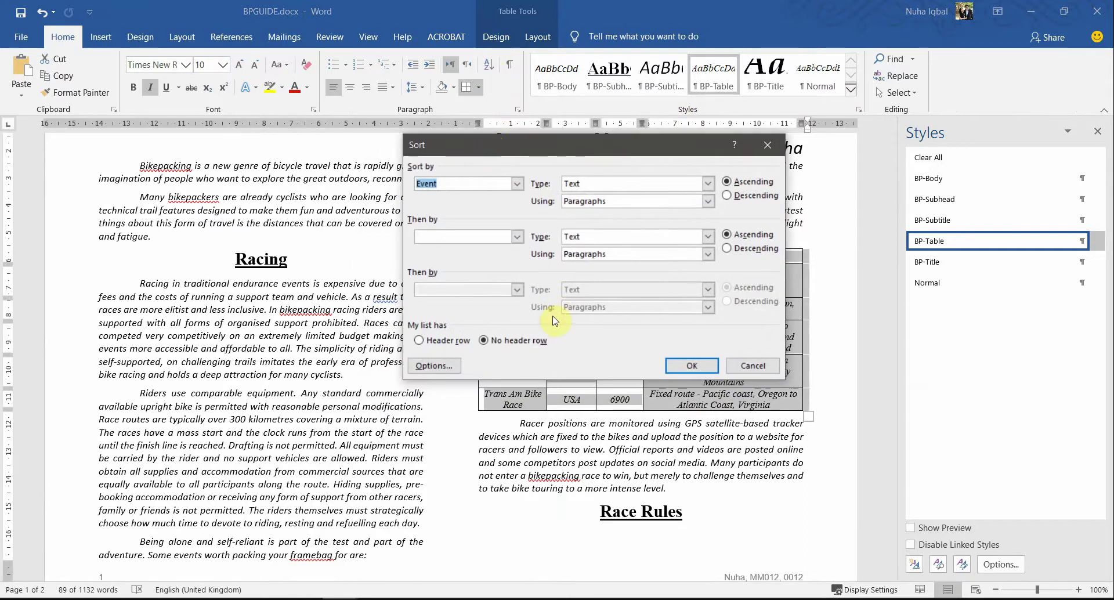
Step: Highlight 'KM' and 'descending' in question 14 of the exam paper
key(alt+Tab)
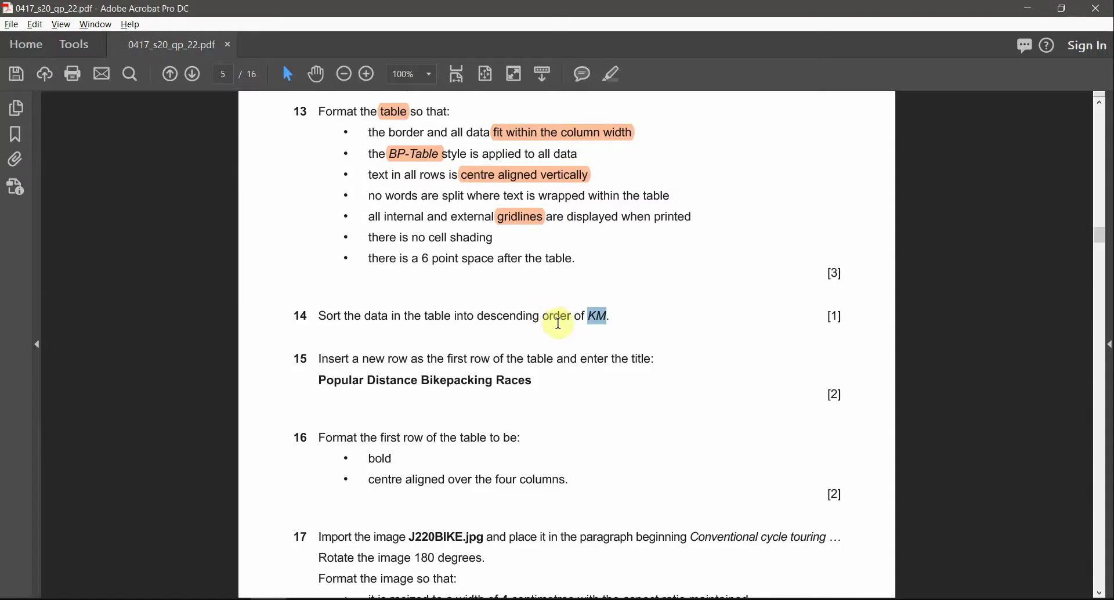
click(613, 70)
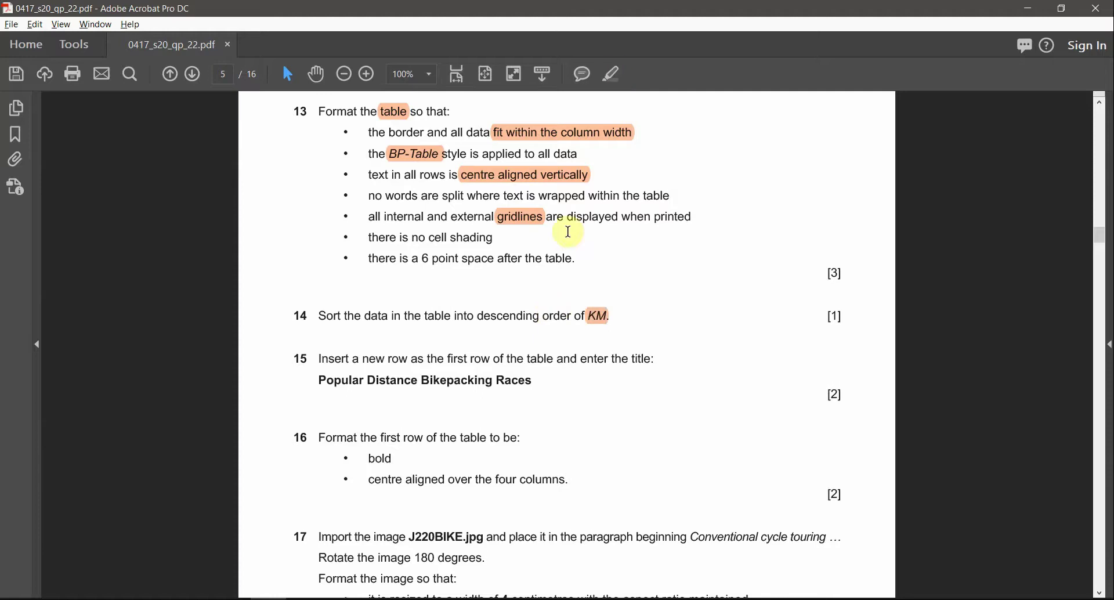
double_click(509, 317)
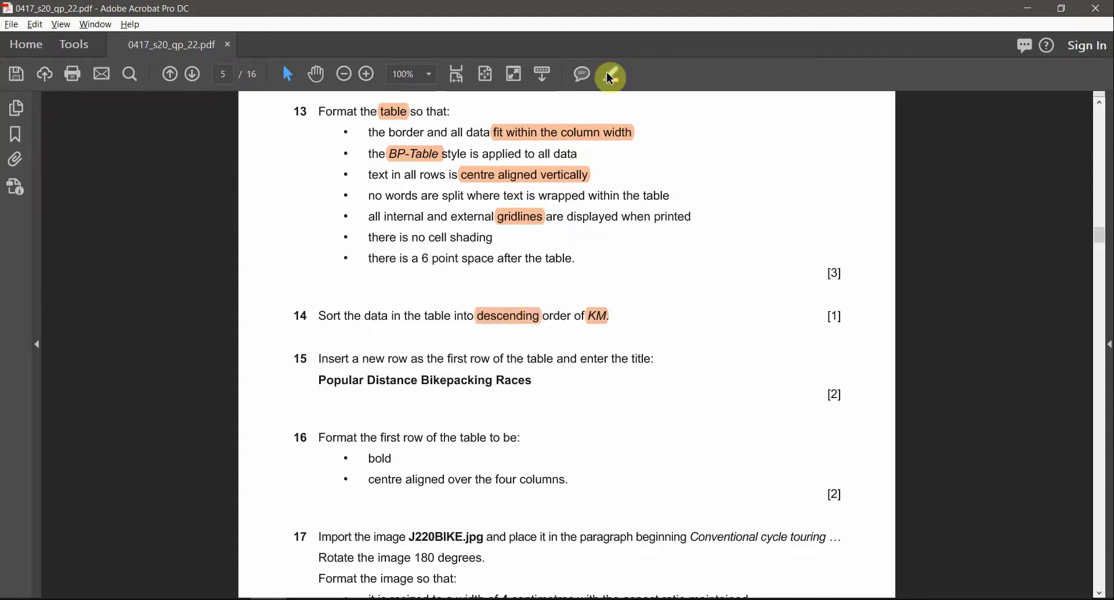
key(alt+Tab)
Step: Sort the whole table by Column 3 (KM) descending, then undo it because the header row moved
click(517, 184)
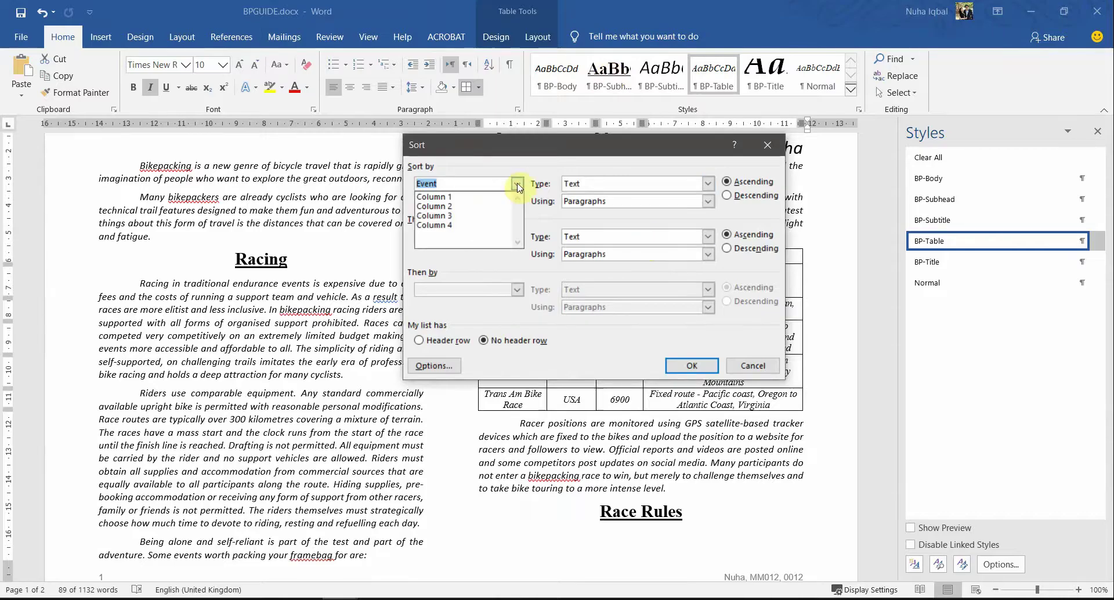
click(495, 198)
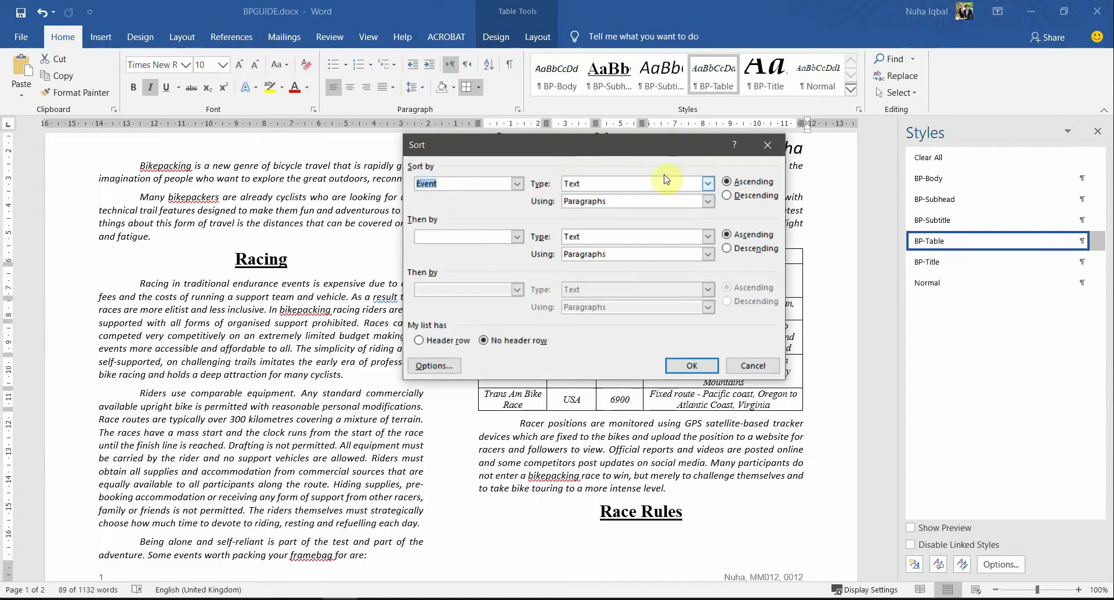
drag(632, 139, 682, 337)
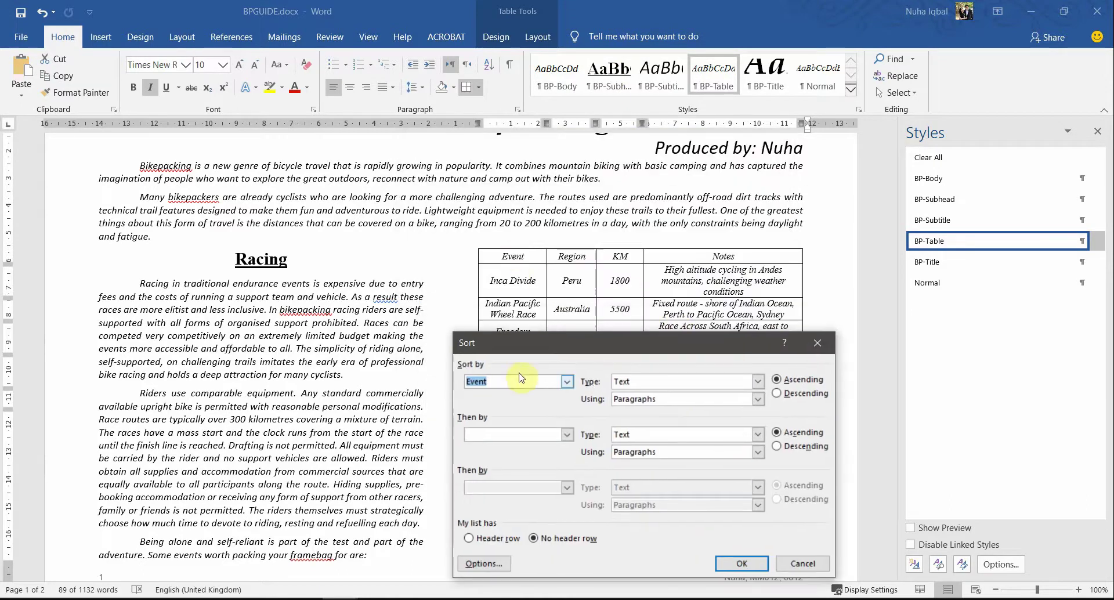
click(566, 381)
click(499, 416)
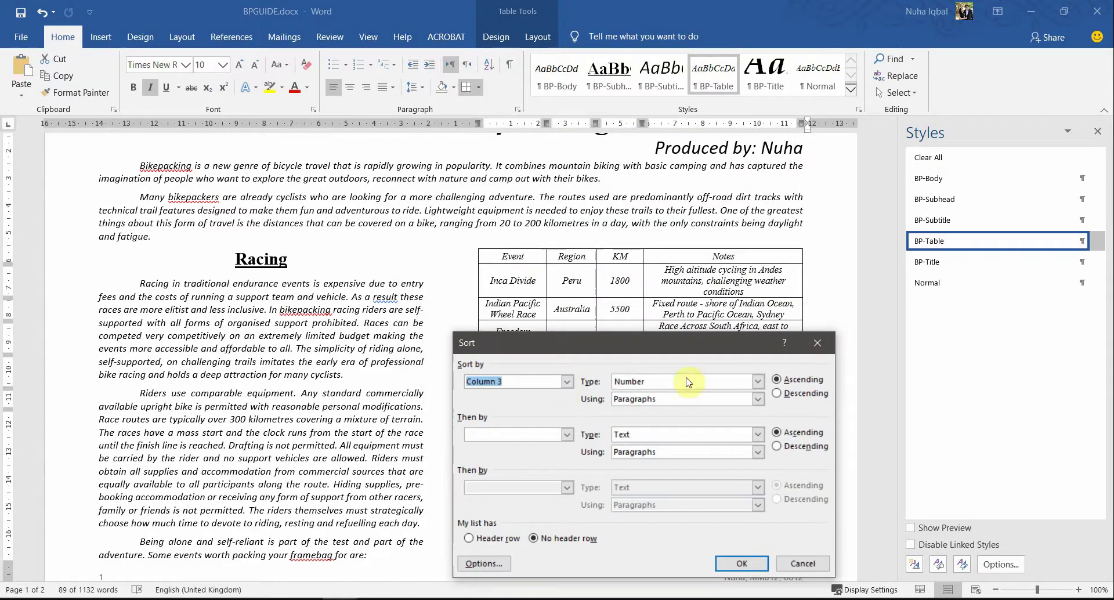
drag(666, 353, 630, 300)
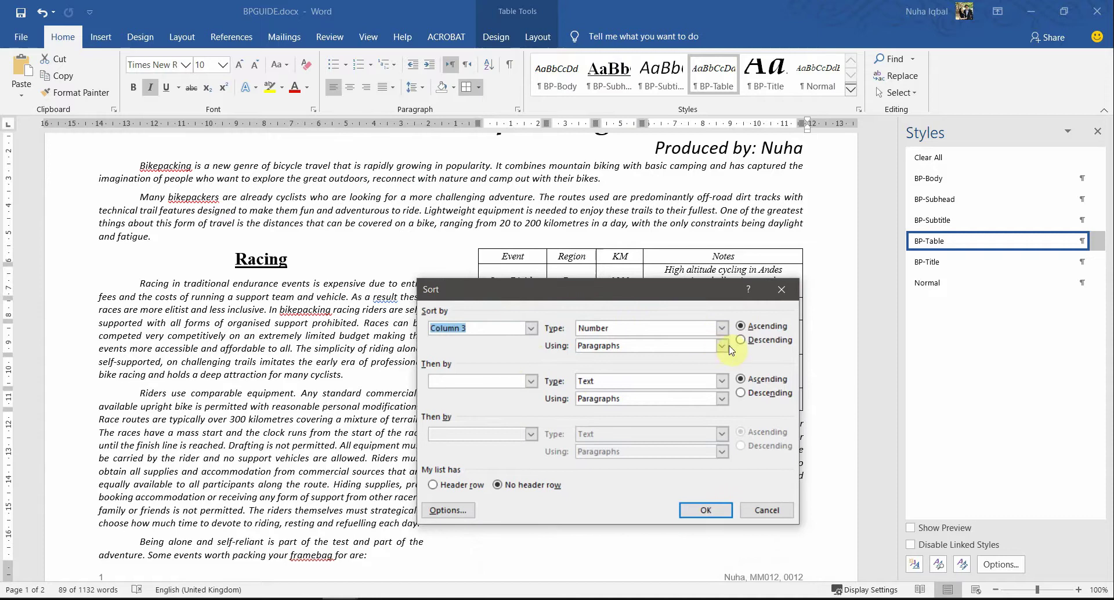
click(753, 346)
drag(689, 289, 536, 208)
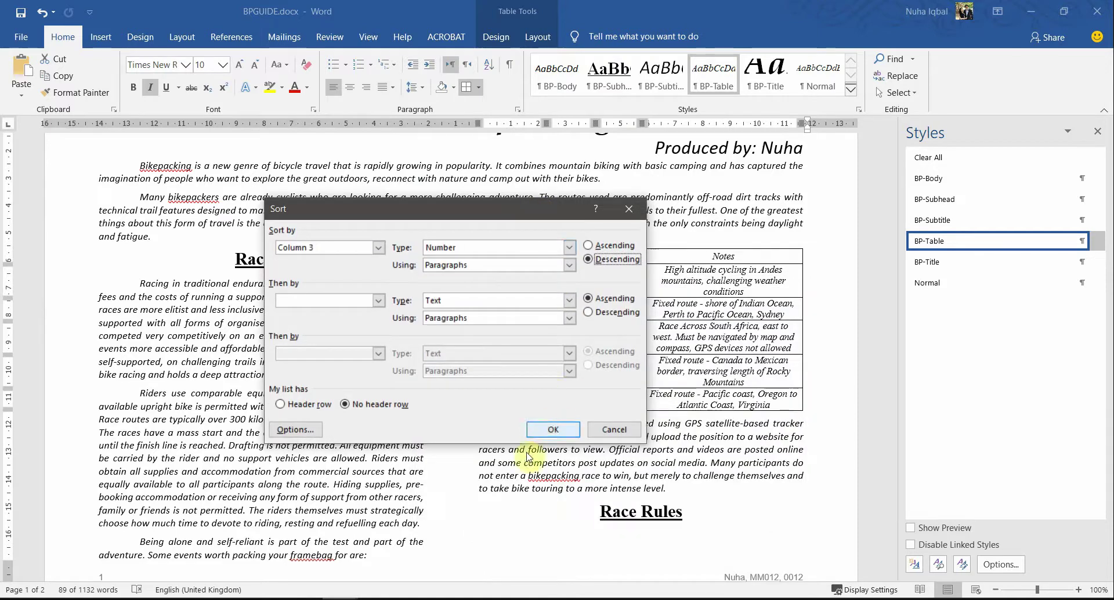
click(542, 432)
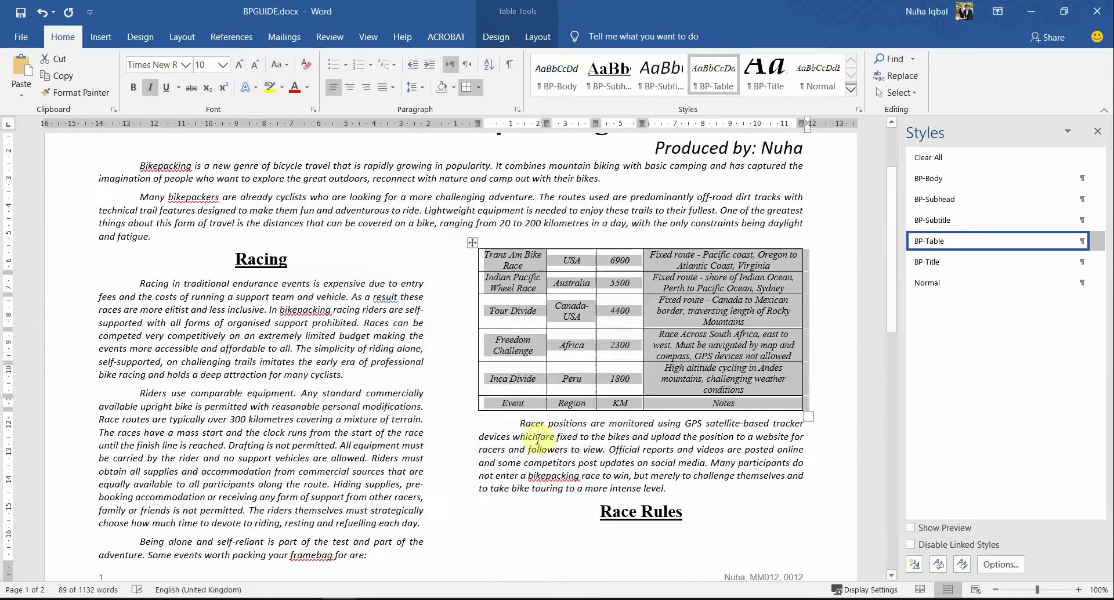
click(625, 299)
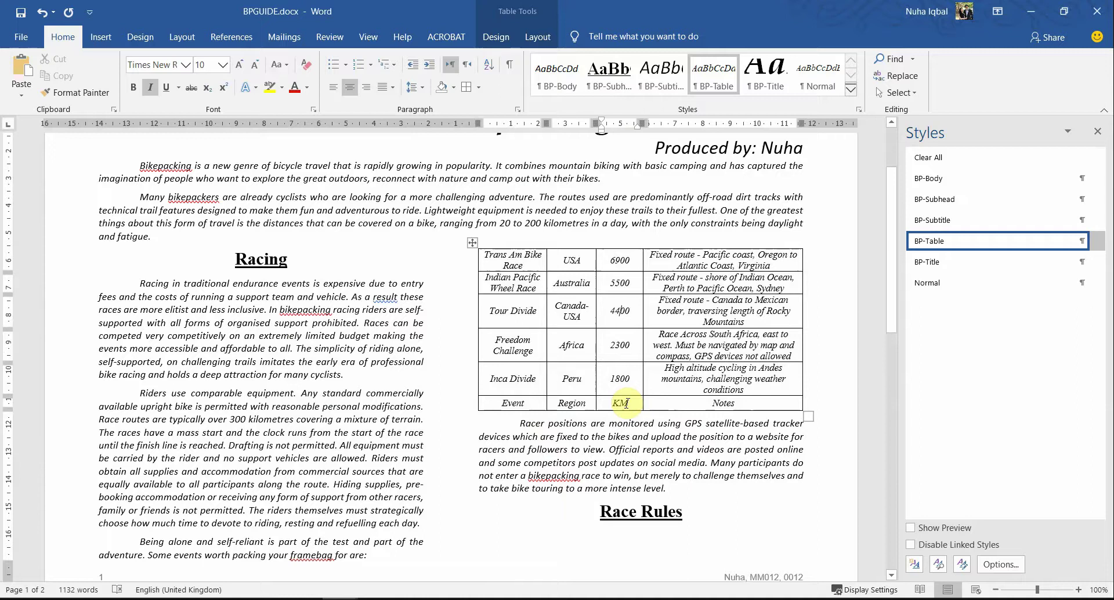
key(ctrl+z)
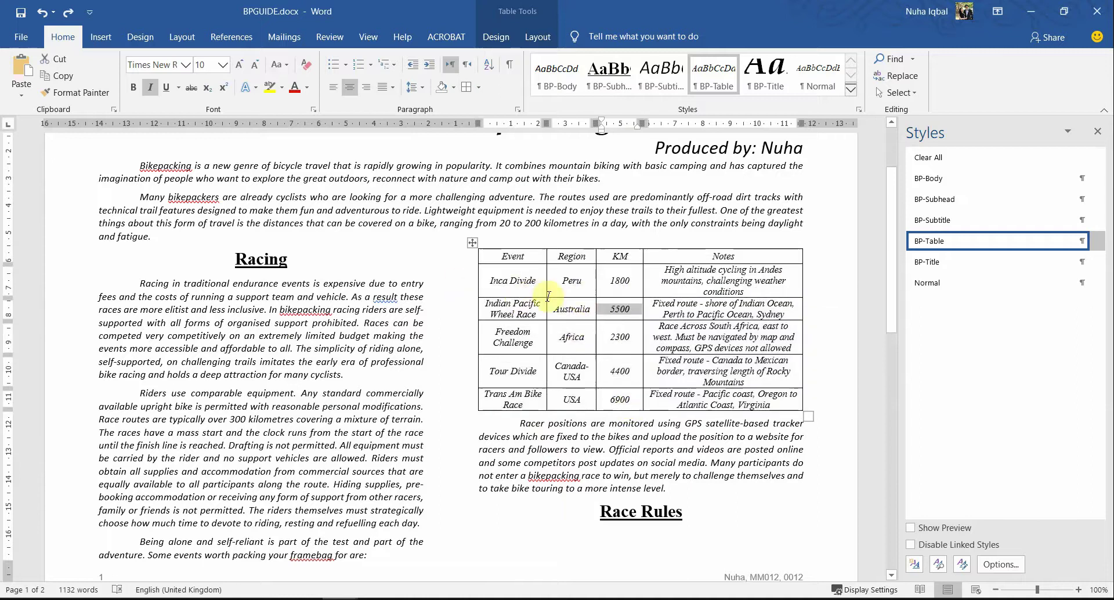
Step: Sort only the five data rows by Column 3, KM, in descending order
drag(547, 296, 678, 404)
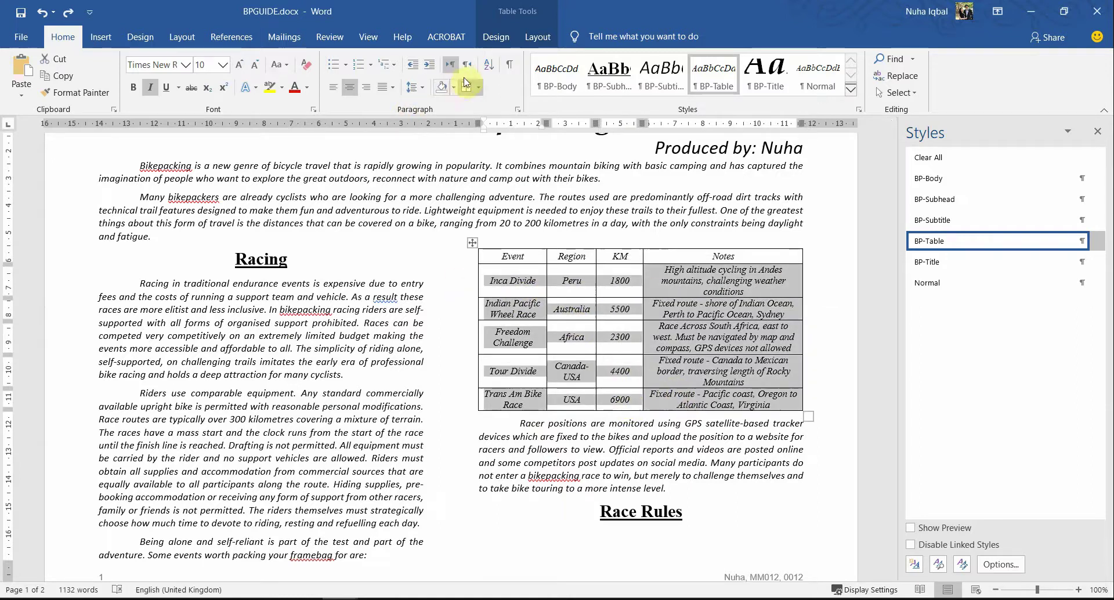
click(489, 64)
click(378, 247)
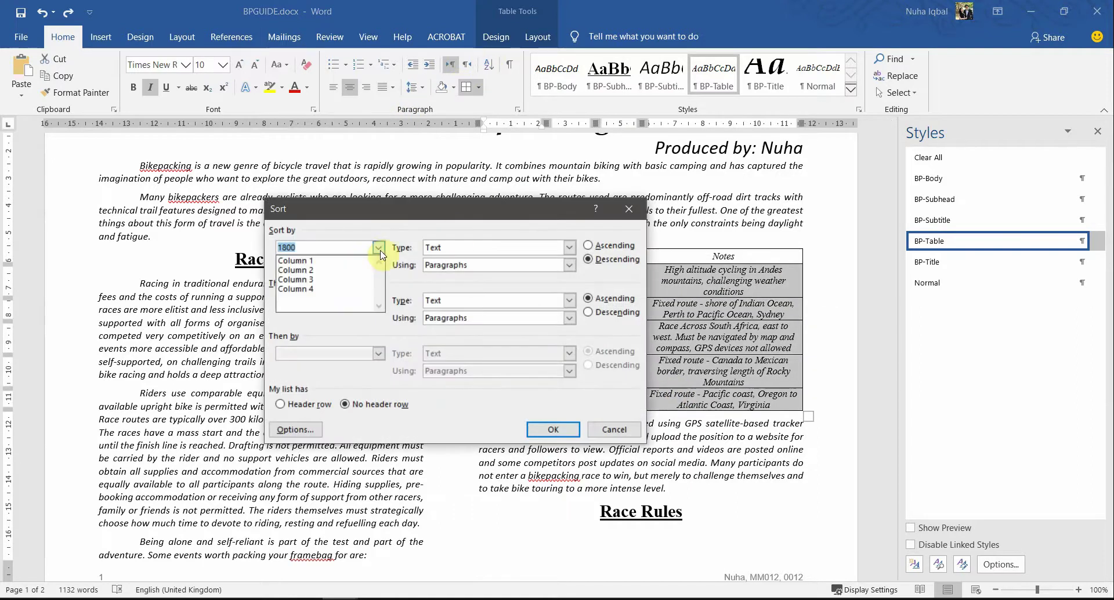
click(348, 279)
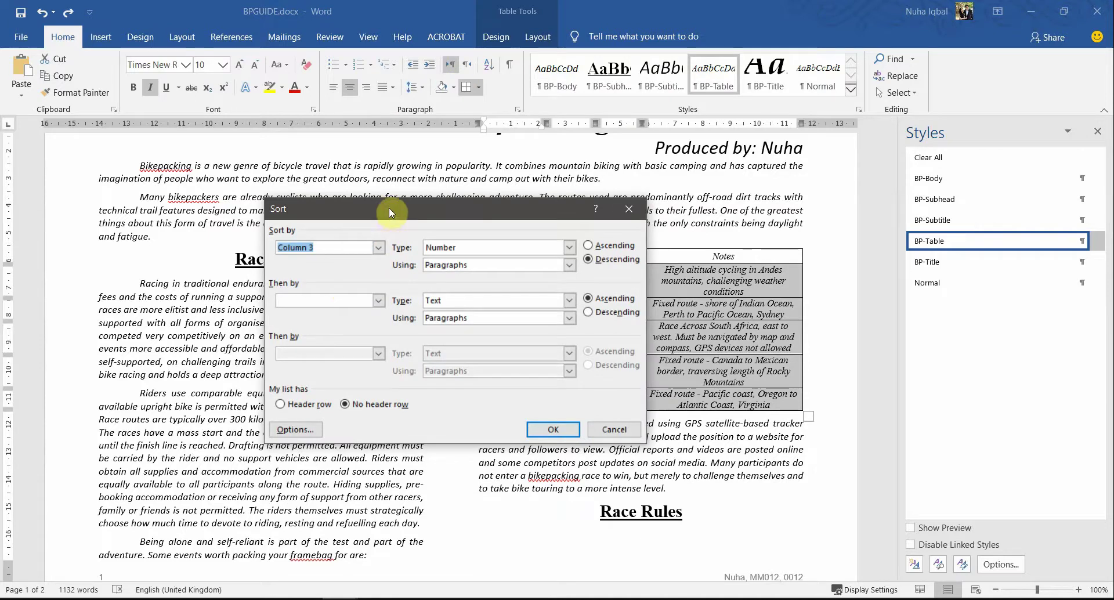
drag(389, 207, 428, 306)
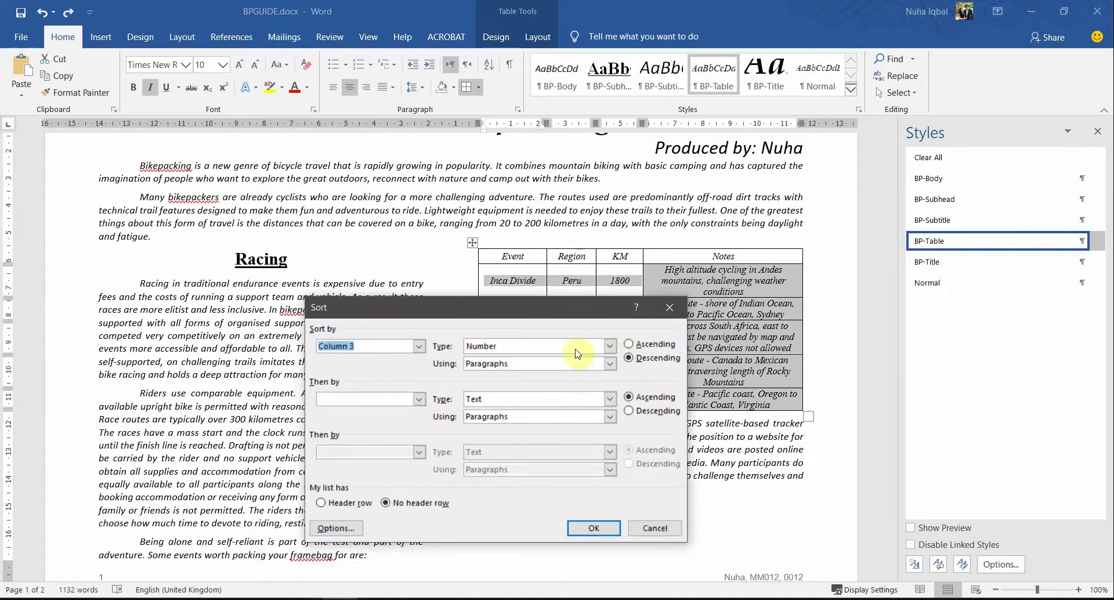
click(591, 528)
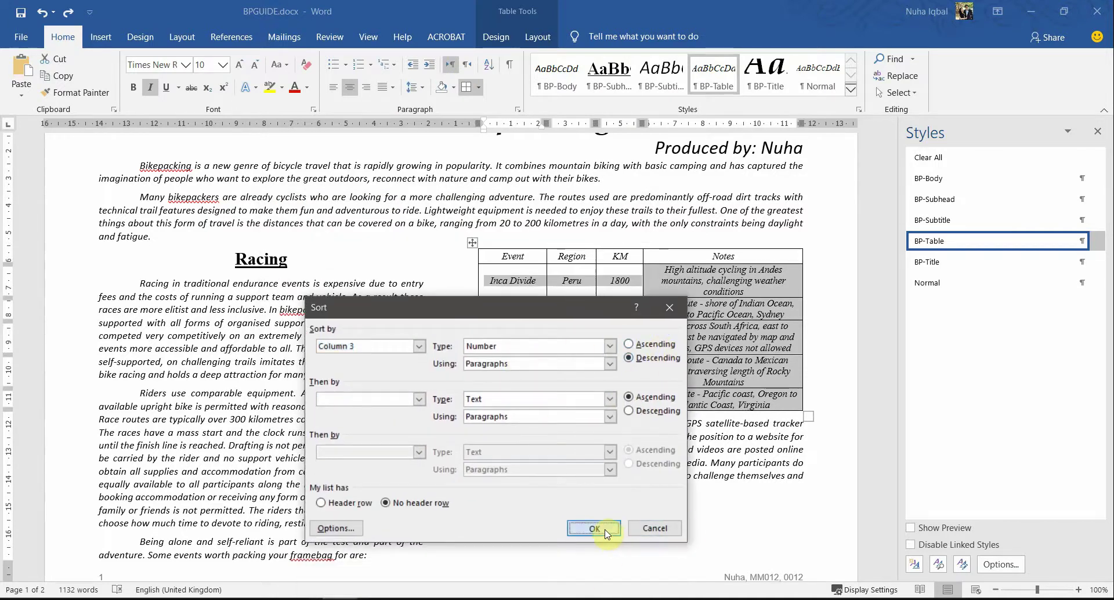
click(619, 287)
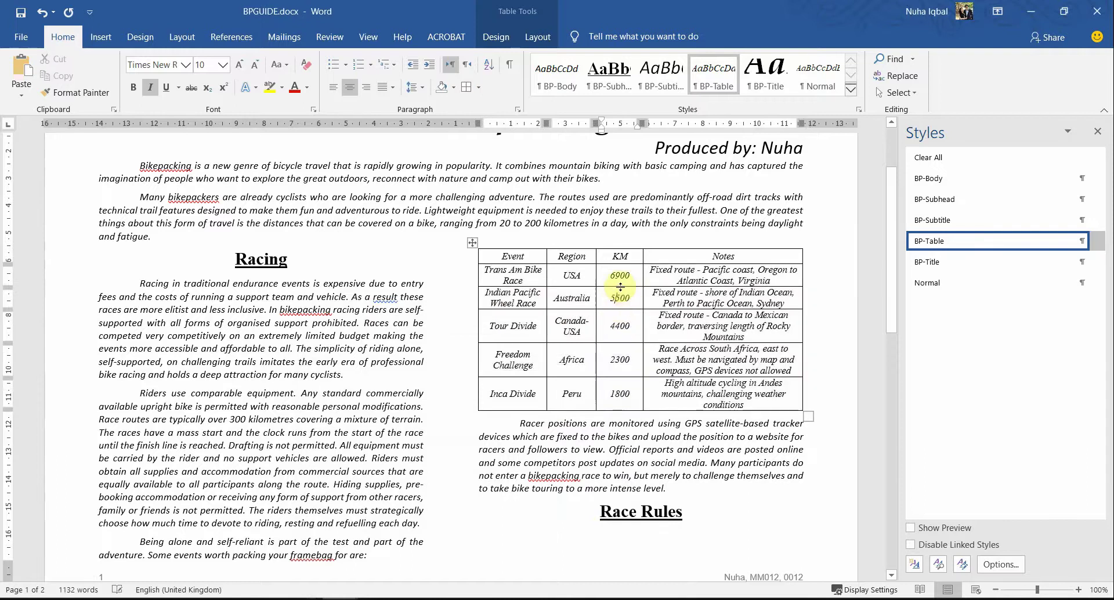
Step: Verify the order runs from 6900 down to 1800 by undoing and redoing the sort
double_click(617, 273)
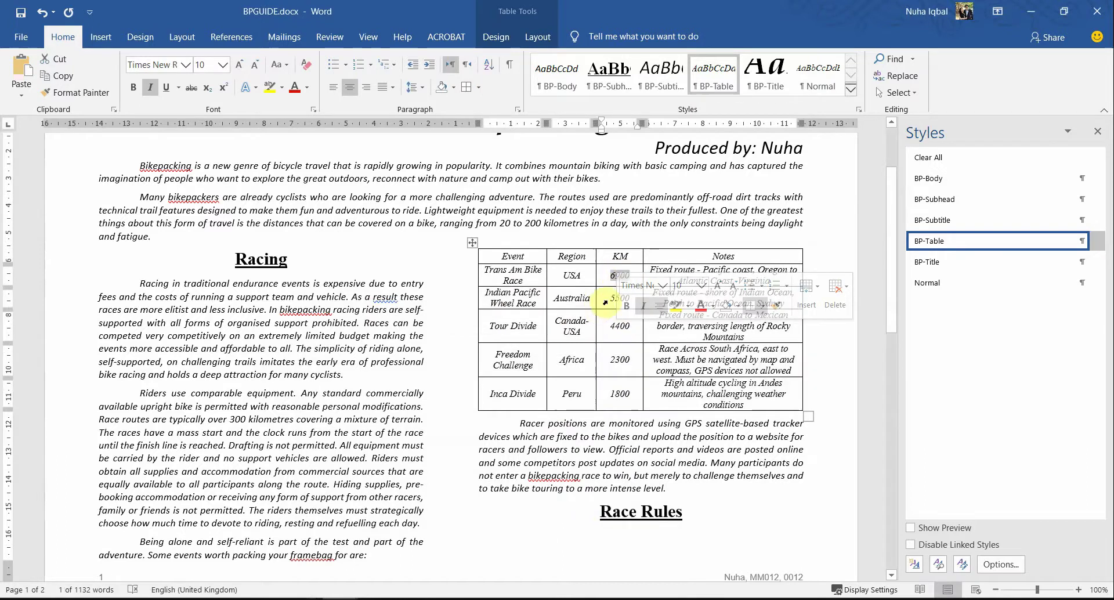
click(611, 393)
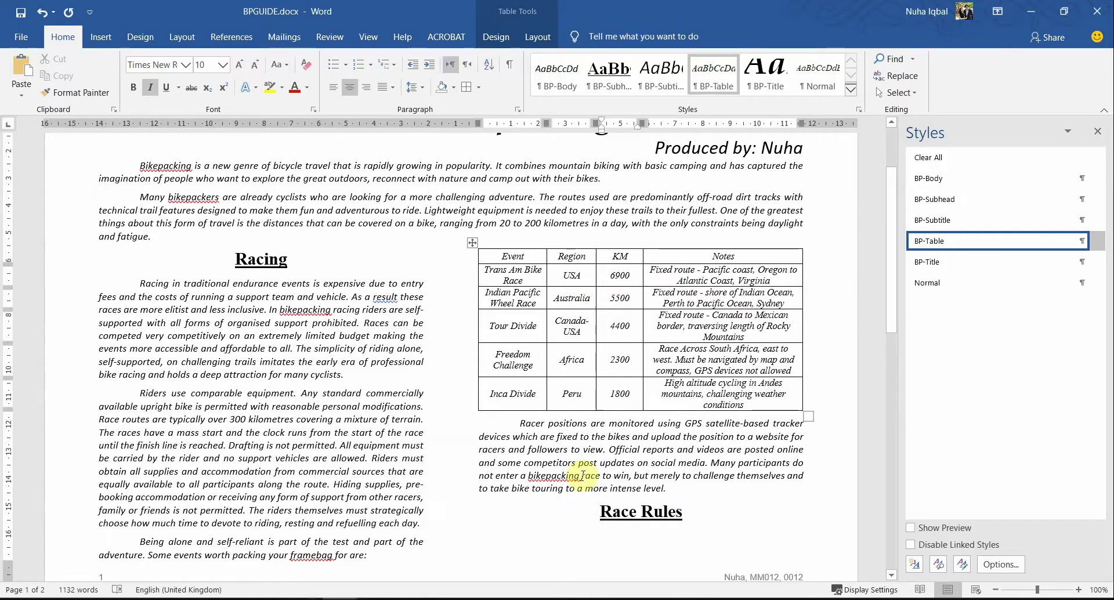
key(ctrl+z)
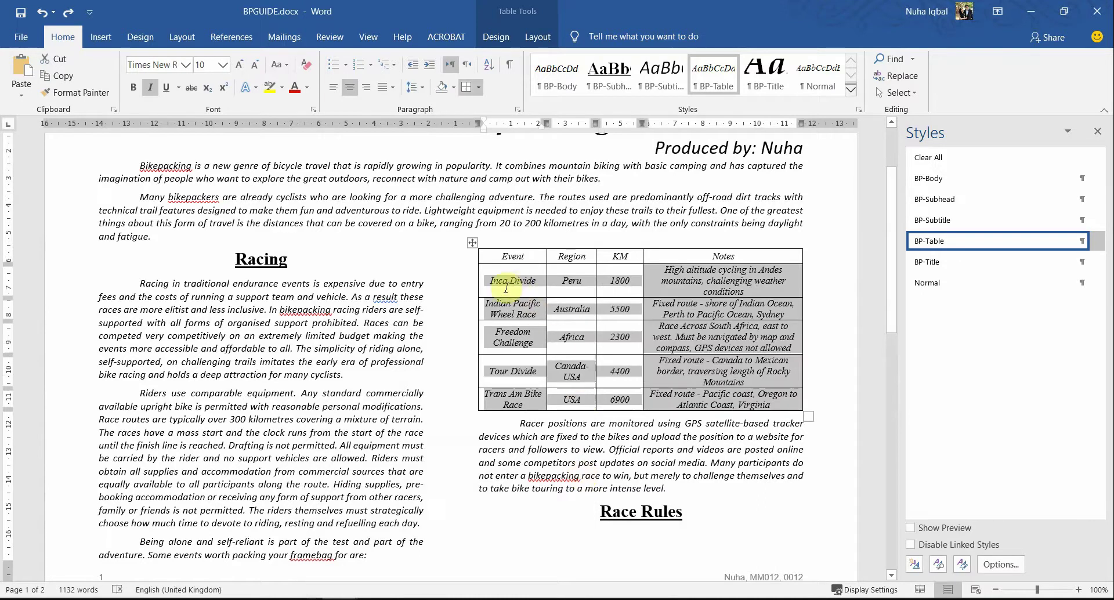
double_click(619, 283)
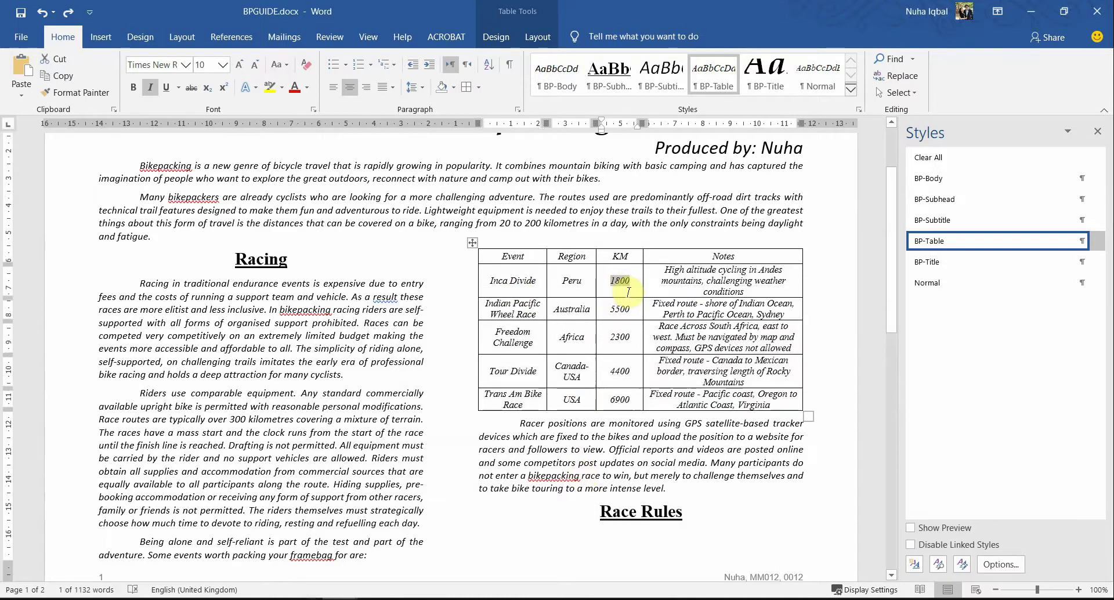
key(ctrl+y)
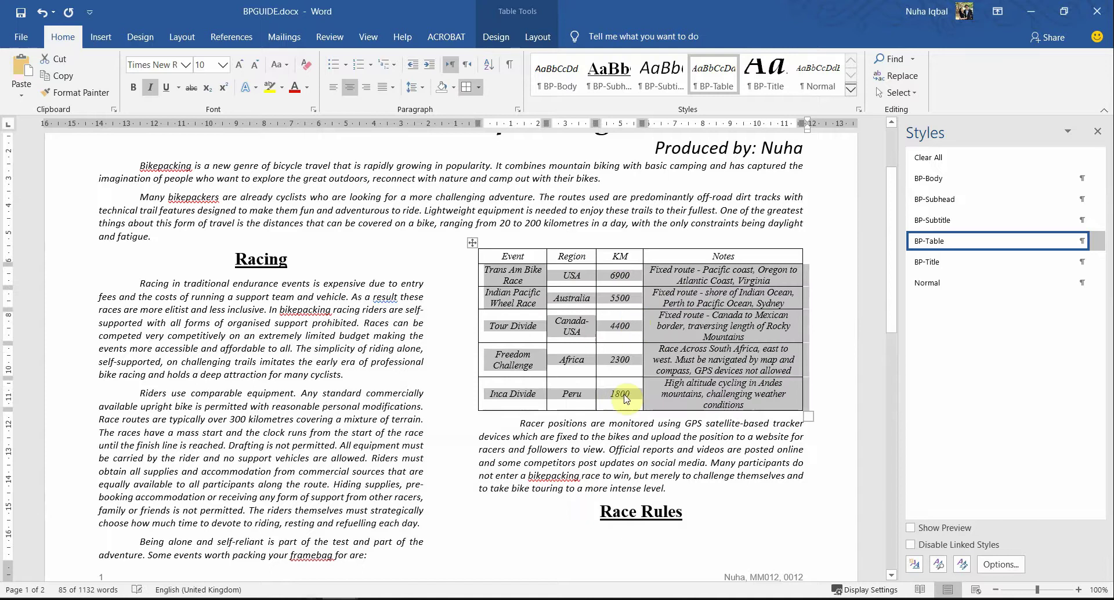
click(625, 394)
drag(625, 395, 522, 395)
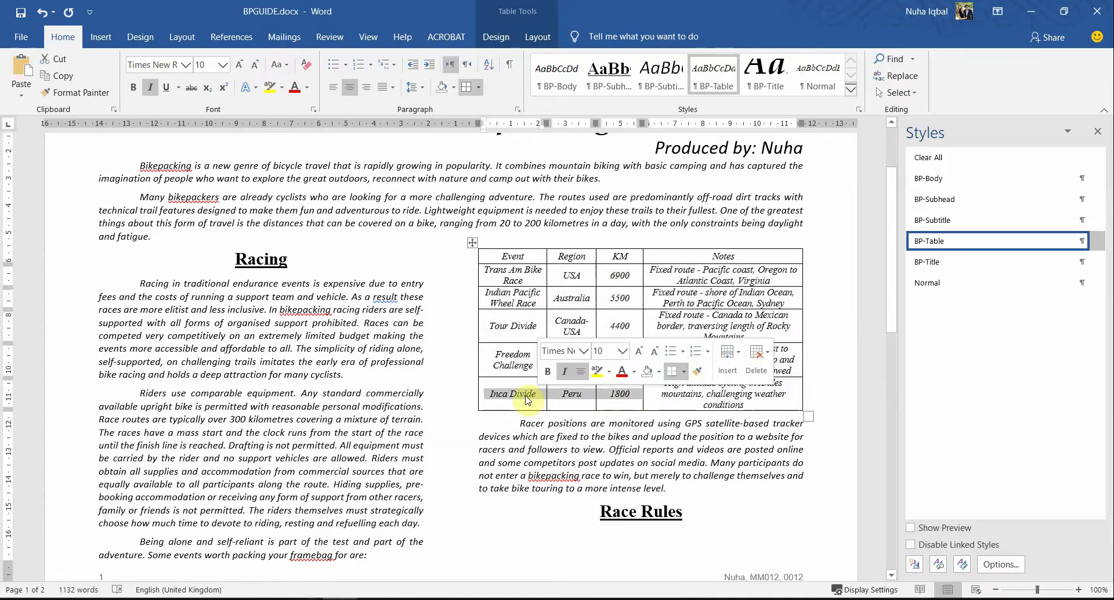
click(844, 364)
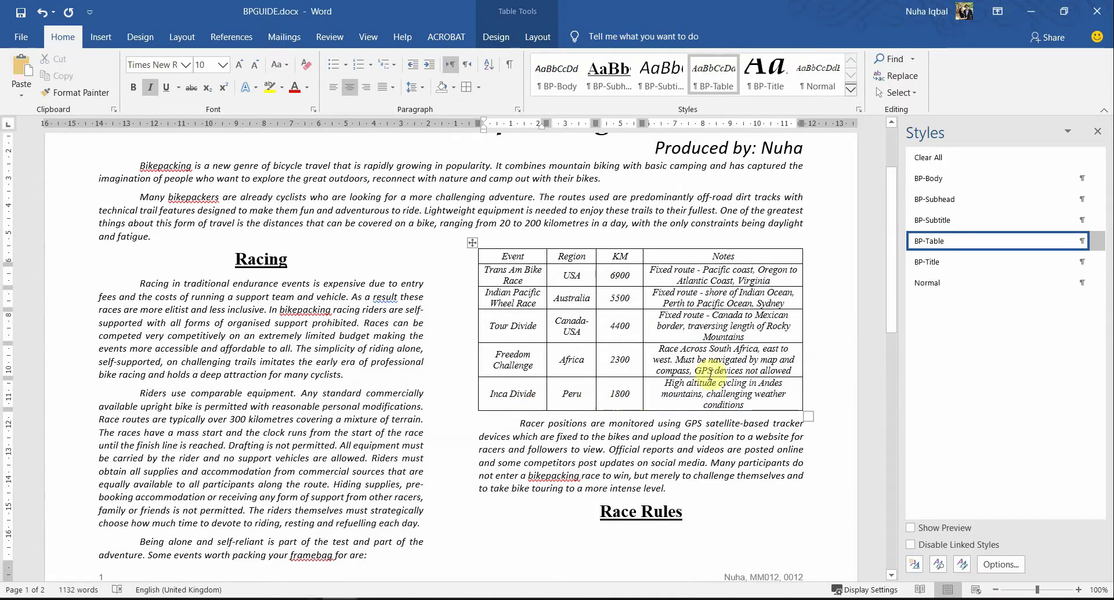
key(alt+Tab)
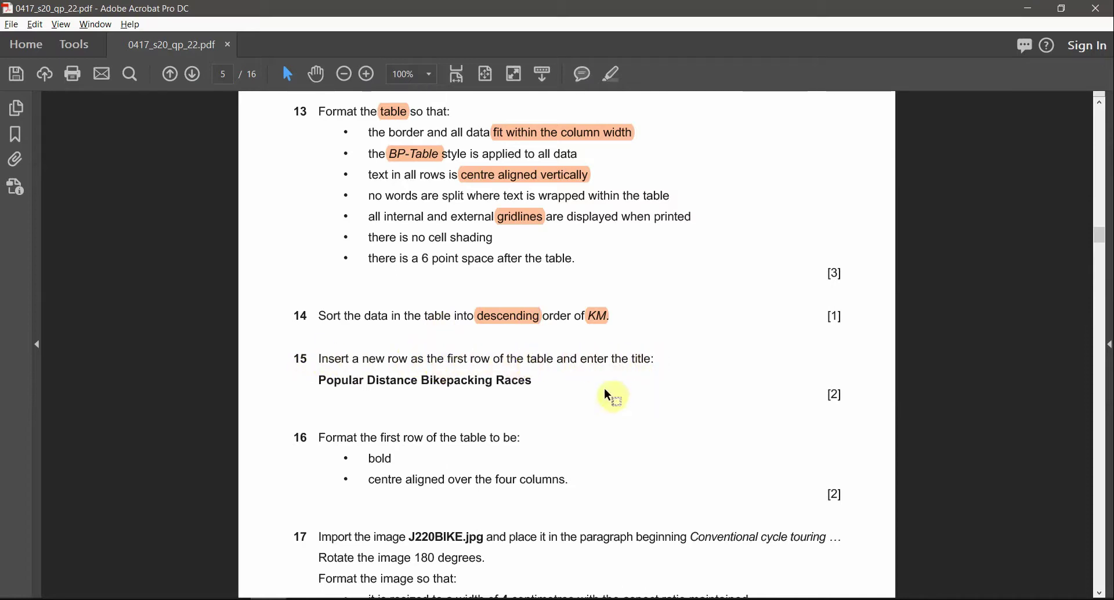
Step: Select question 15's title 'Popular Distance Bikepacking Races' and give it an orange highlight
drag(541, 383, 340, 389)
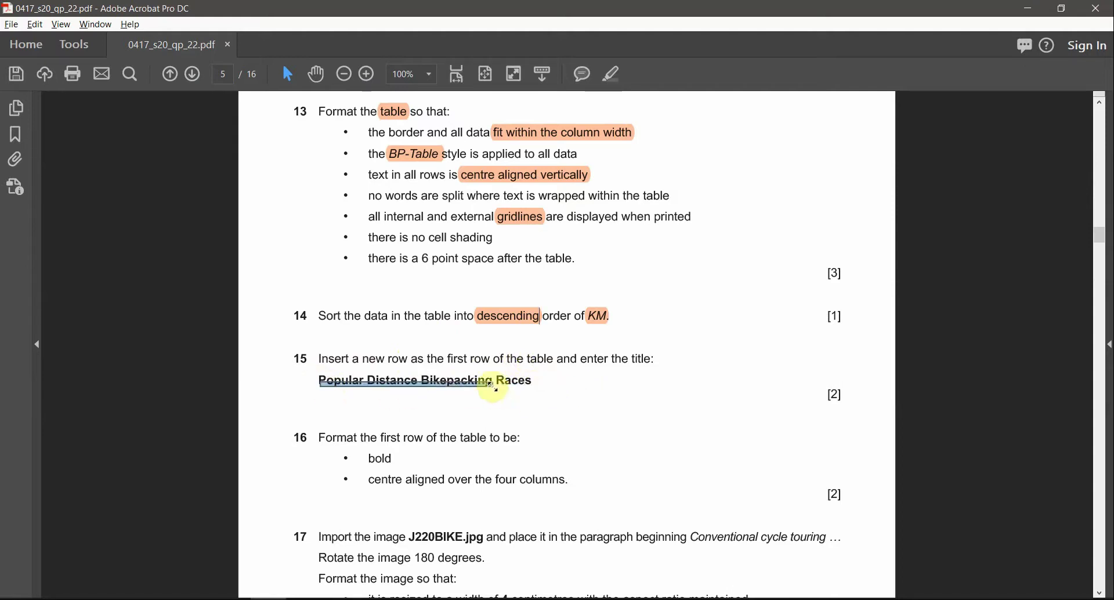
triple_click(321, 384)
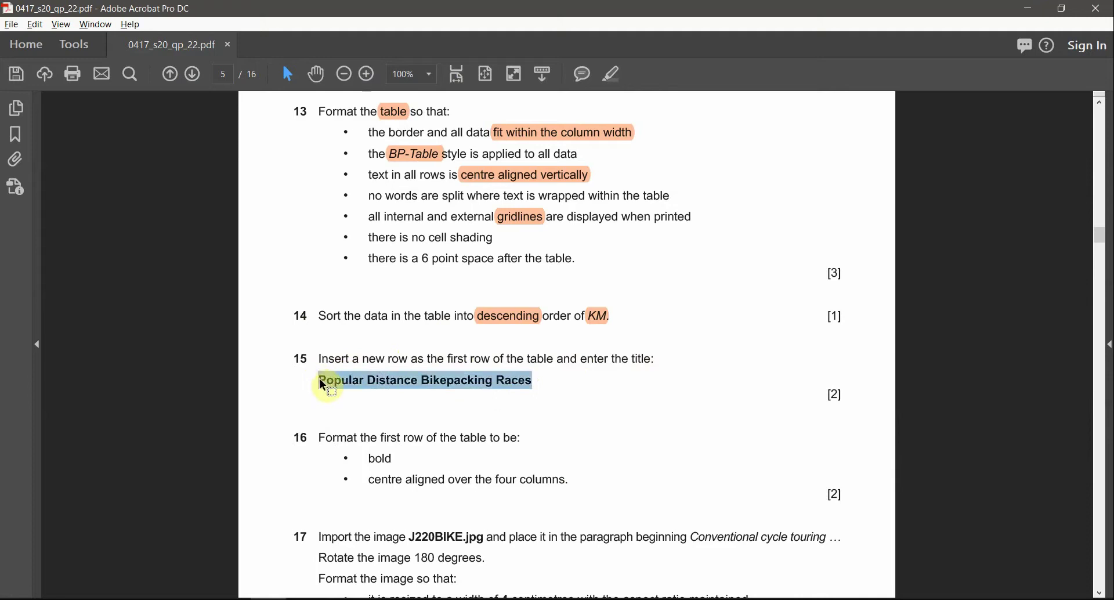
click(615, 82)
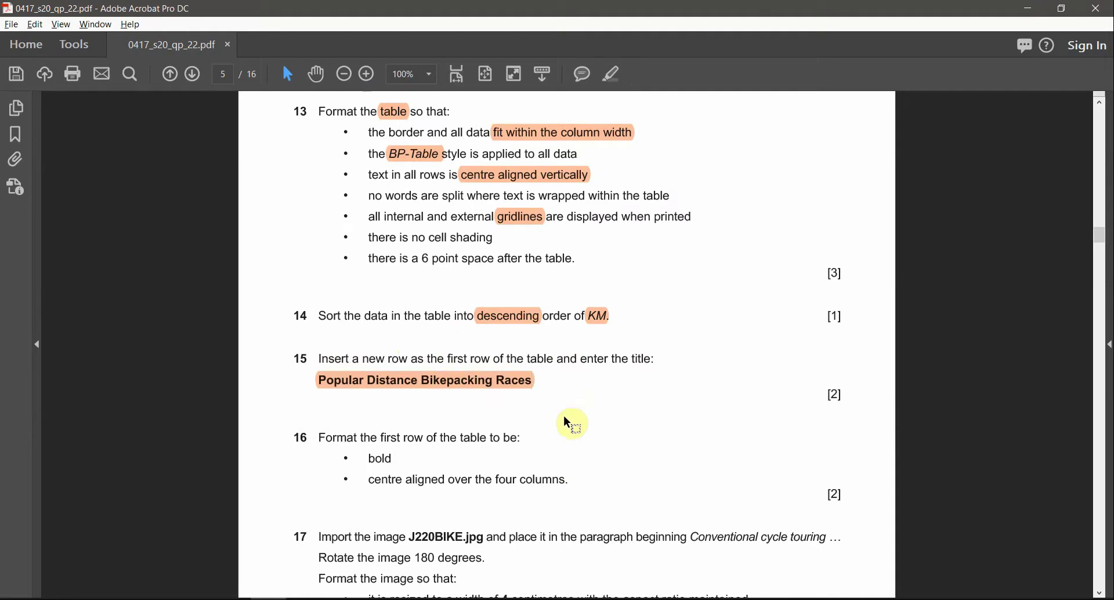
key(alt+Tab)
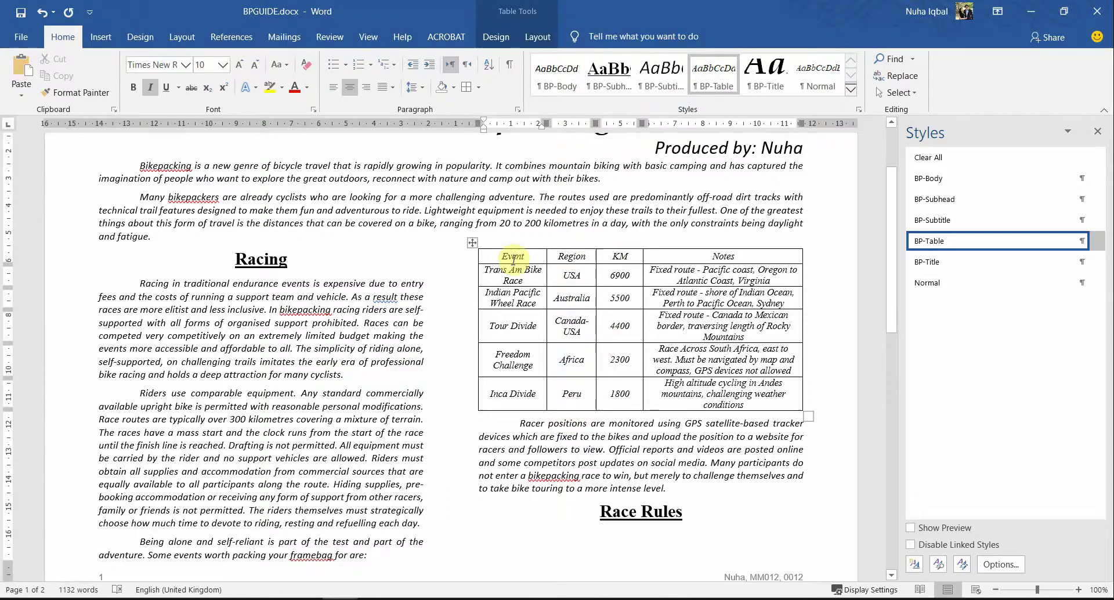
Step: Insert a new row above the table and paste 'Popular Distance Bikepacking Races' into it
right_click(502, 253)
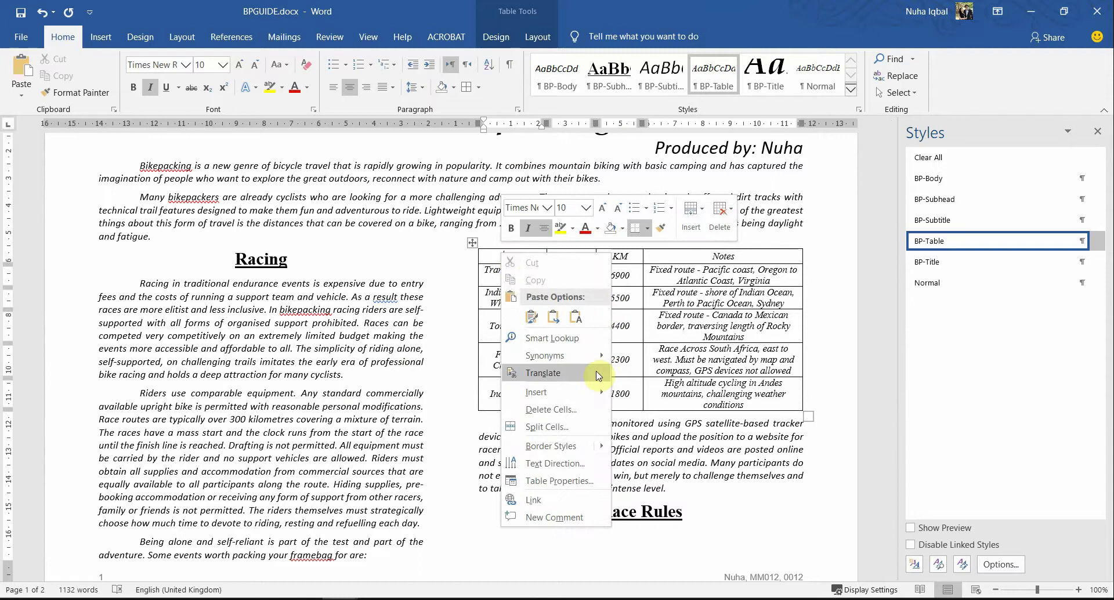
mouse_move(590, 392)
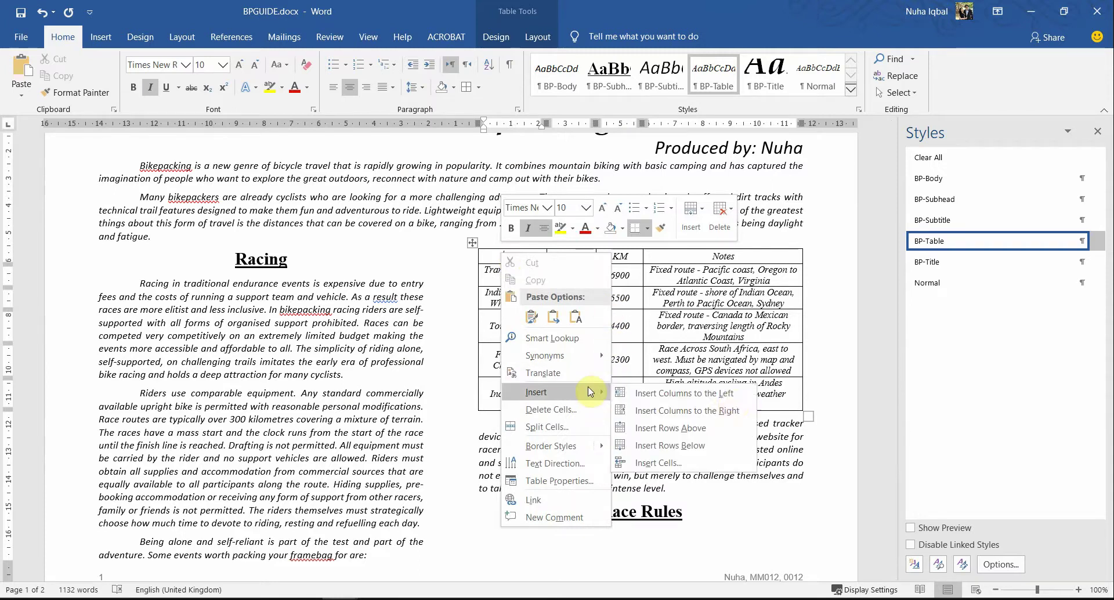
click(667, 428)
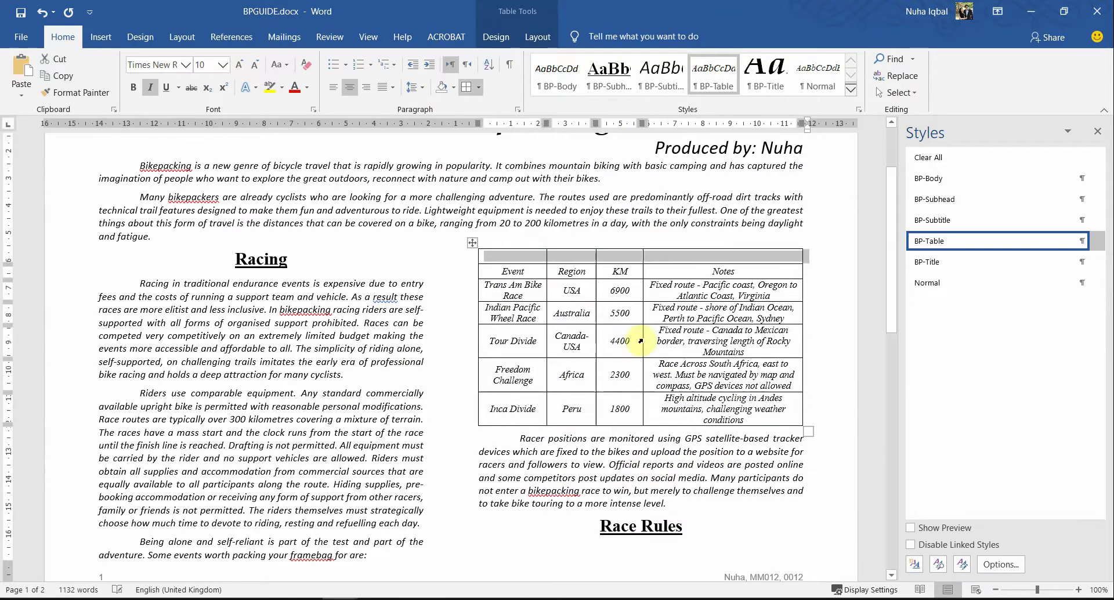
click(531, 261)
text(Popular Distance Bikepacking Races)
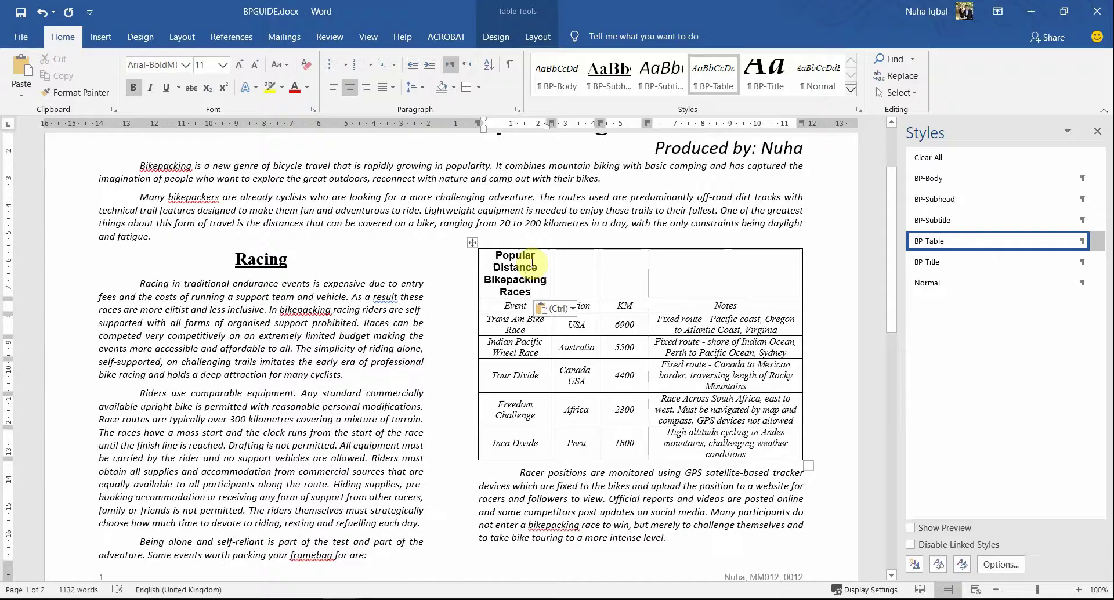
Step: Check question 16's formatting requirement and make the title text bold
key(alt+Tab)
scroll(492, 378, down, 1)
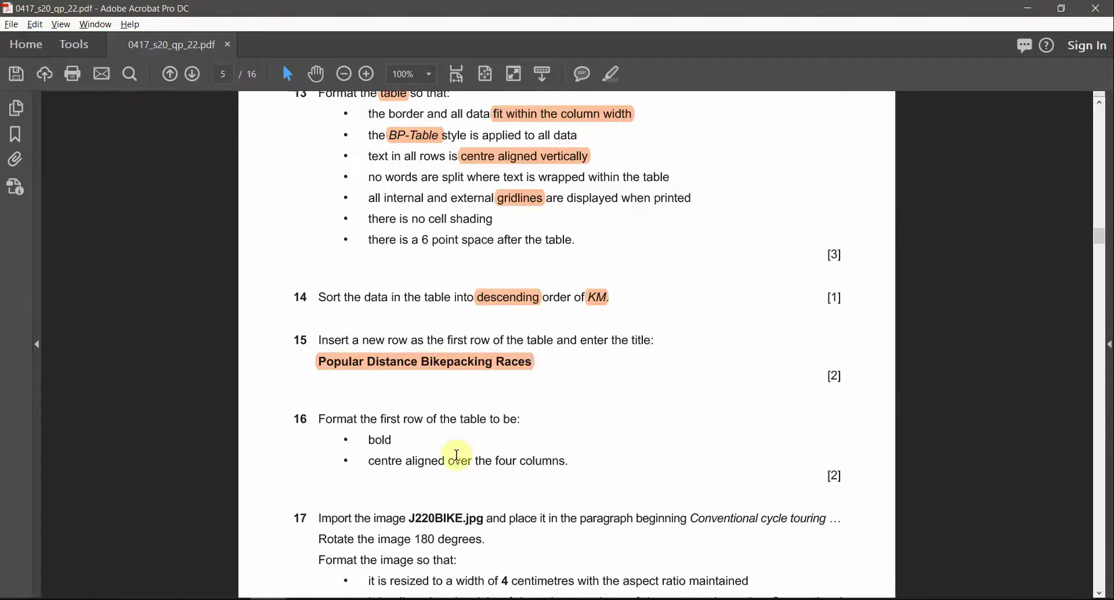
drag(380, 418, 448, 432)
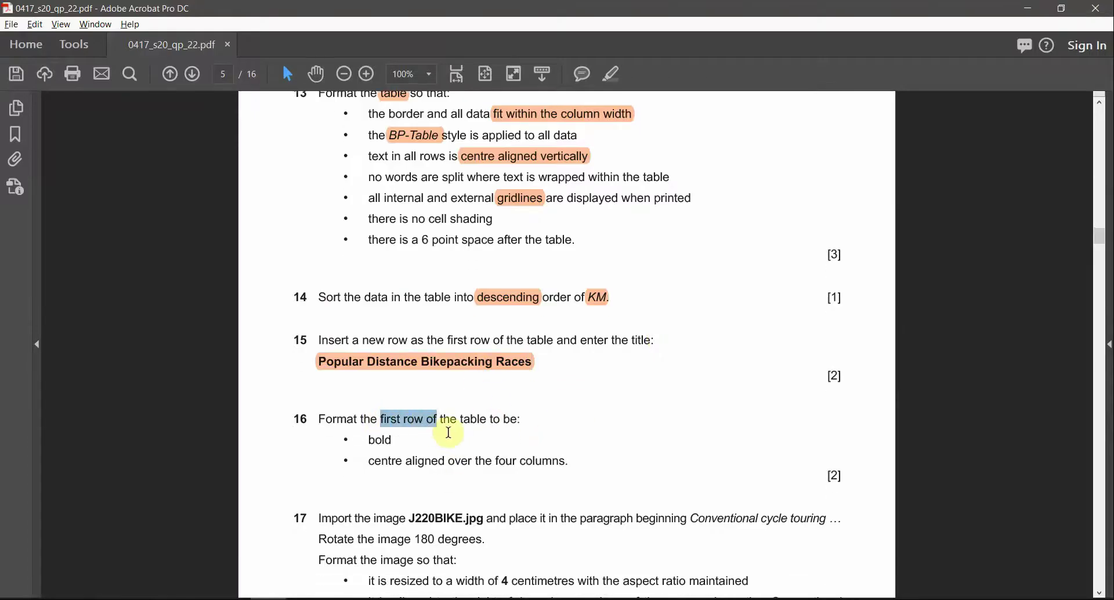
double_click(383, 441)
key(alt+Tab)
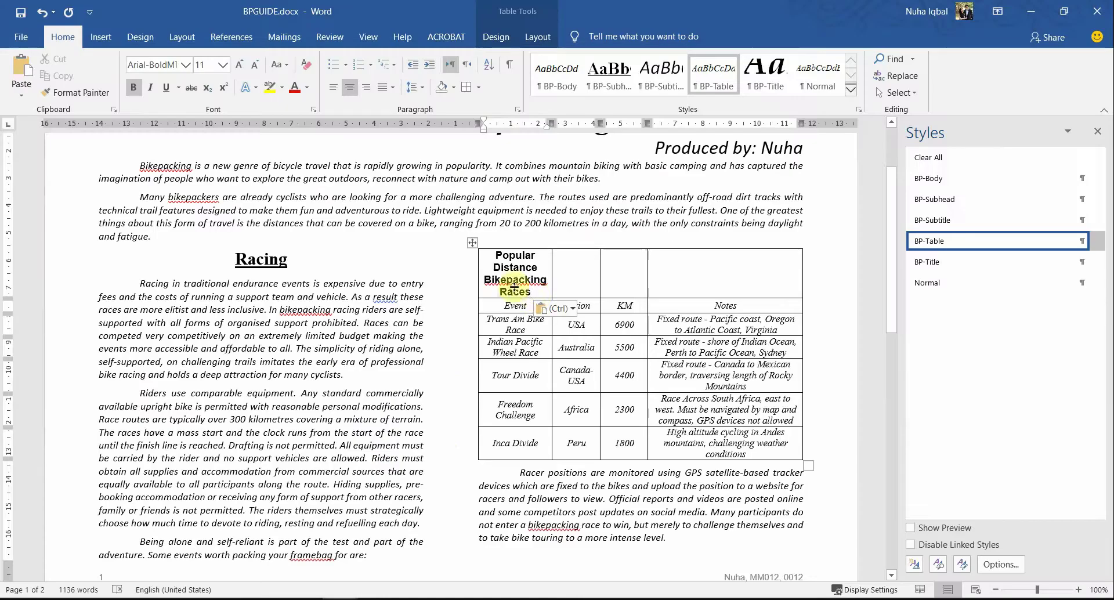
drag(524, 290, 495, 255)
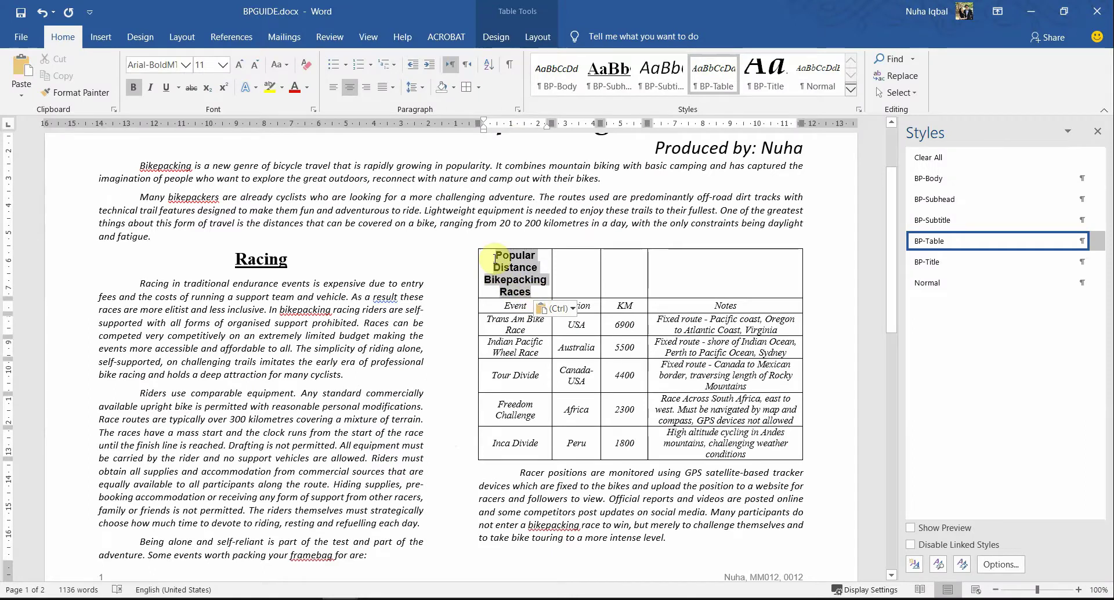
key(ctrl+u)
key(alt+Tab)
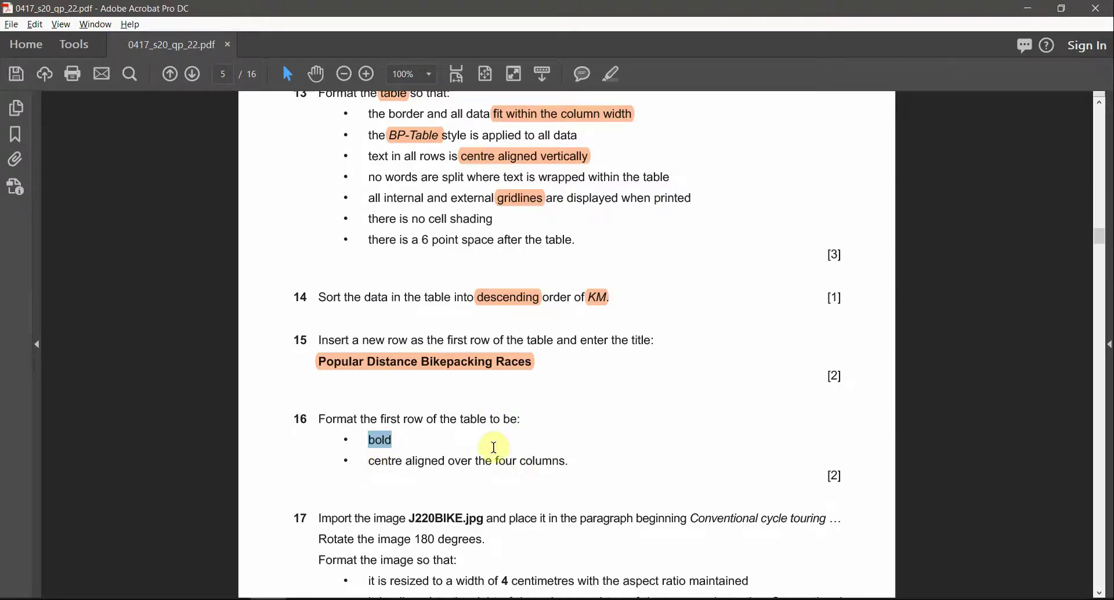
key(alt+Tab)
key(ctrl+b)
Step: Merge the top row's cells into a single title cell
mouse_move(548, 264)
mouse_down()
mouse_move(510, 259)
mouse_move(713, 276)
mouse_up()
right_click(713, 275)
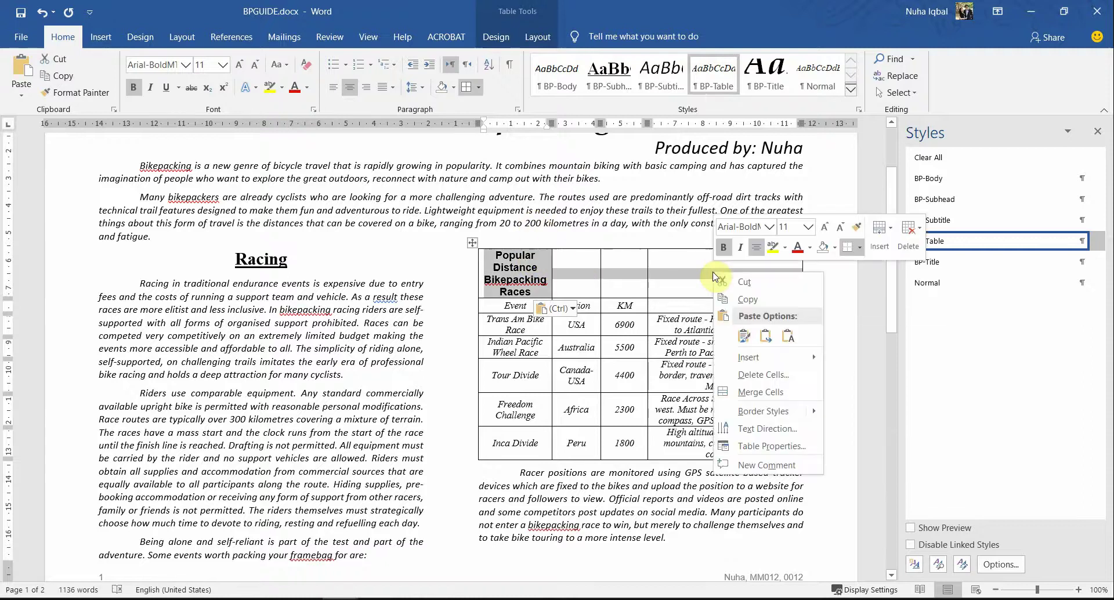
click(754, 392)
click(676, 342)
key(alt+Tab)
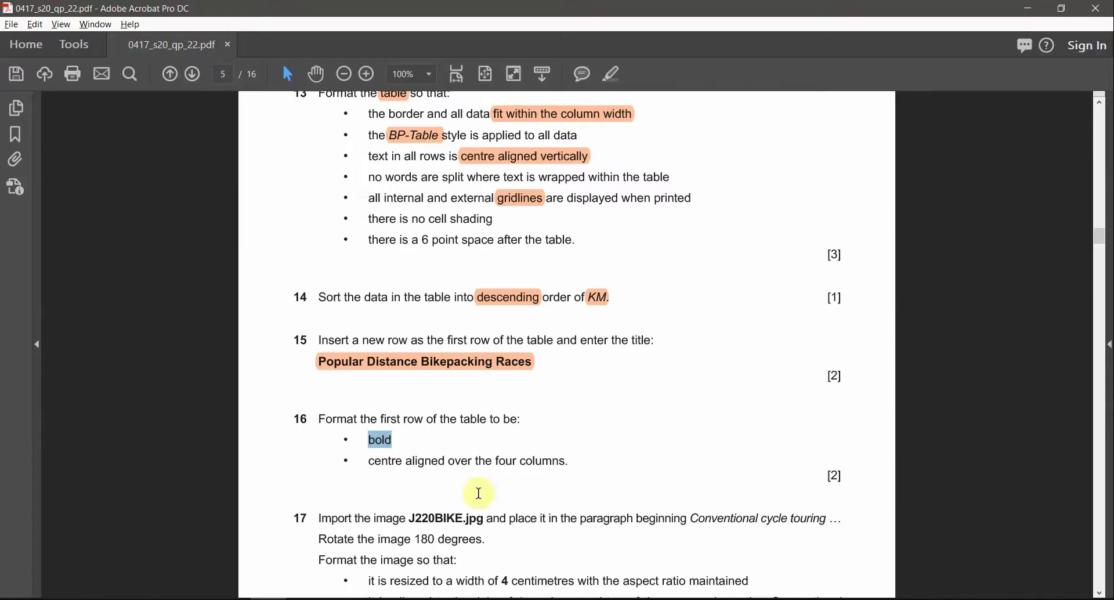
Step: Highlight J220BIKE.jpg, 'Conventional cycle touring' and '180 degrees' in question 17 in orange
scroll(504, 490, down, 3)
scroll(508, 487, down, 1)
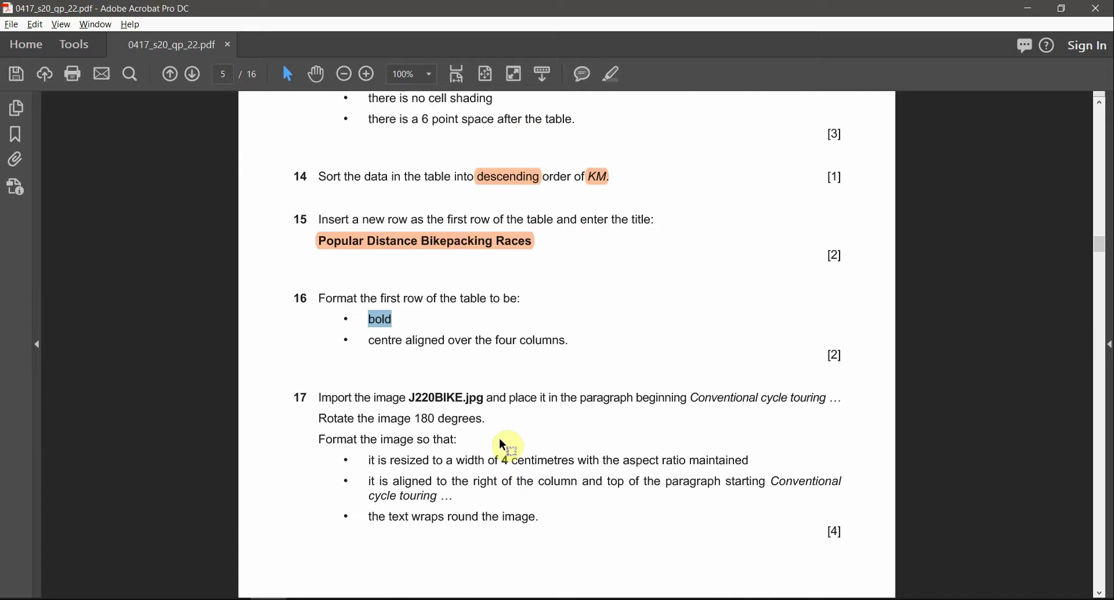
double_click(458, 398)
click(612, 77)
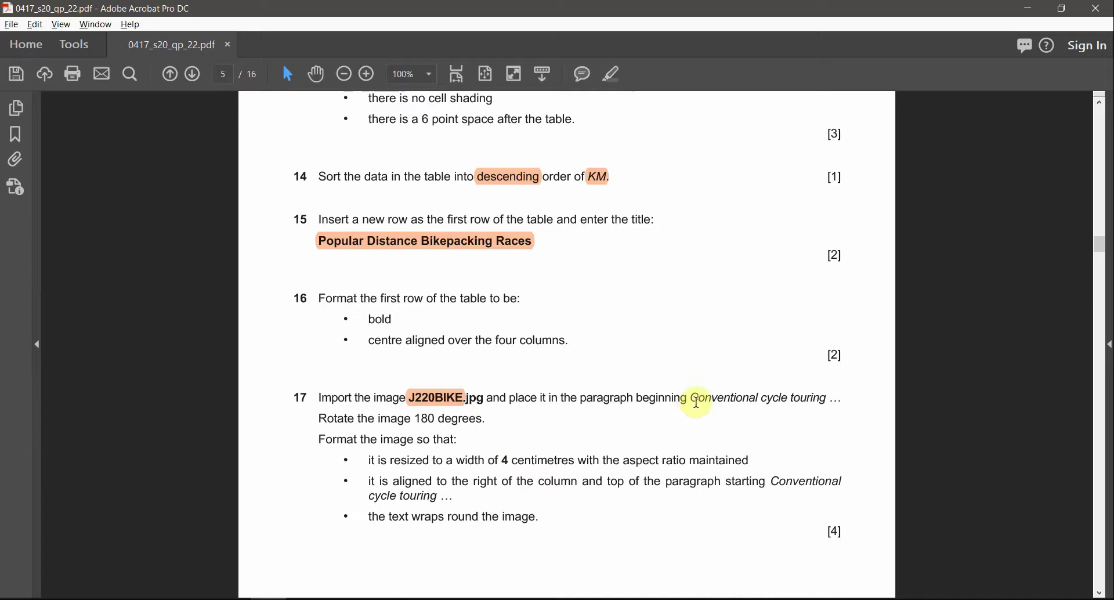
drag(691, 398, 829, 399)
click(612, 76)
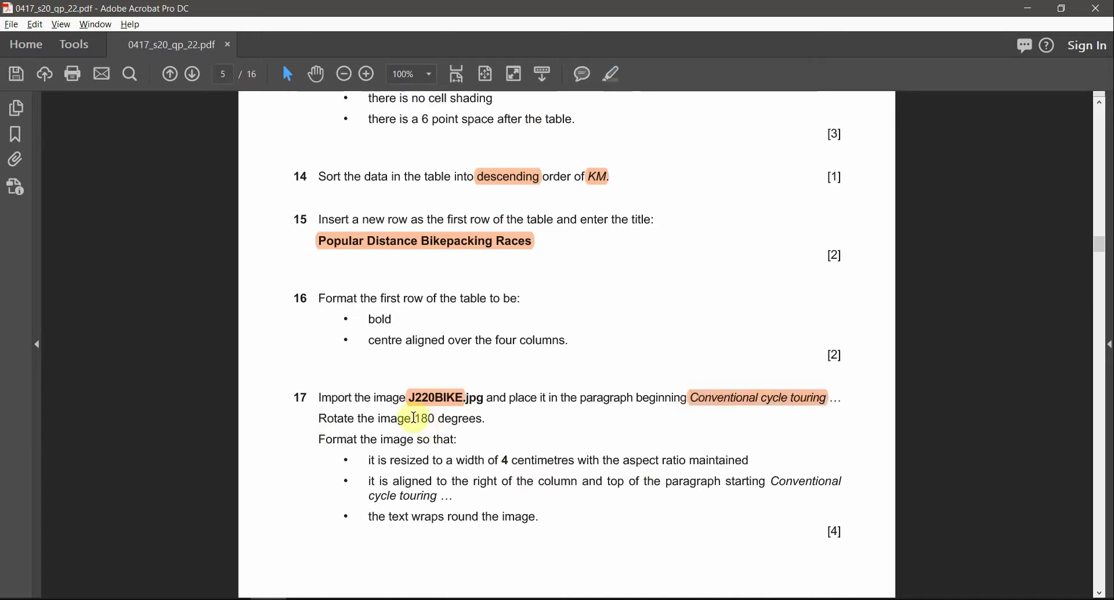
drag(414, 418, 485, 419)
click(612, 75)
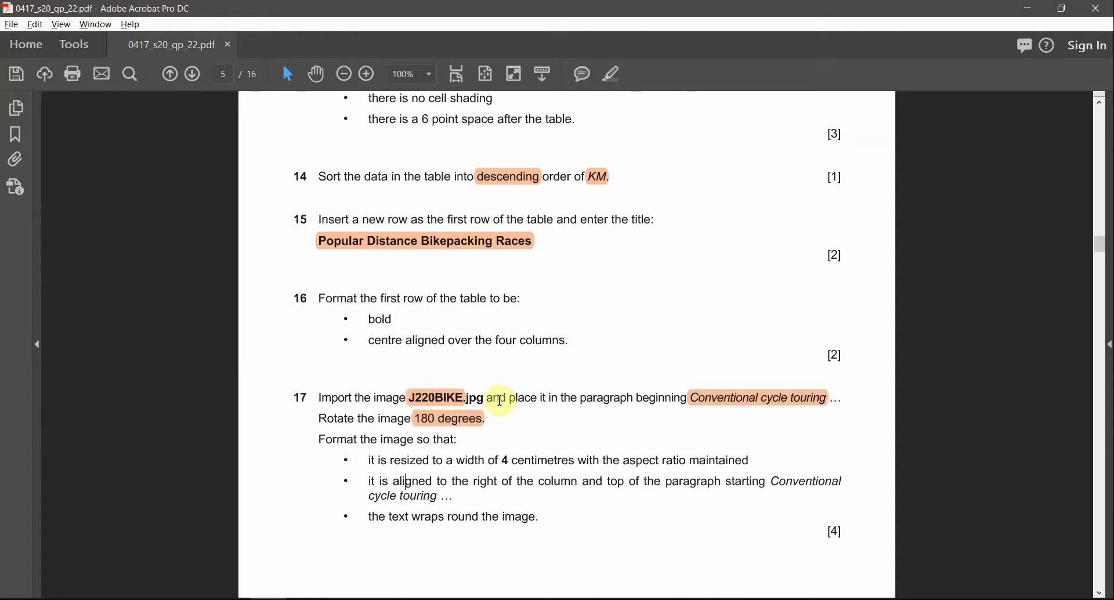
Step: Select the phrase 'Conventional cycle touring' in question 17 to take into Word
click(673, 398)
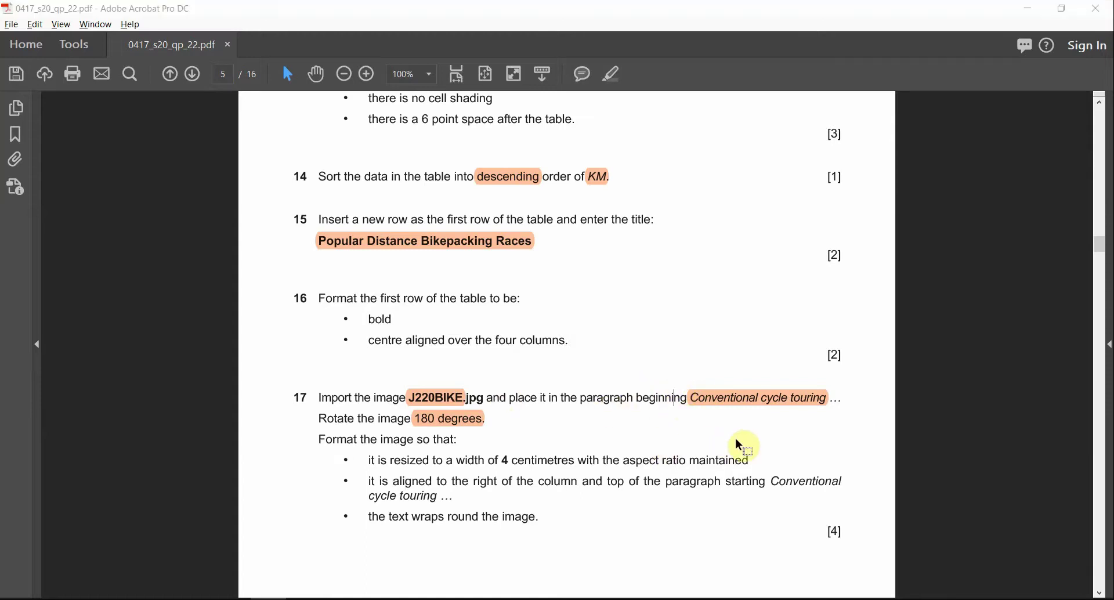
key(alt+Tab)
key(alt+Tab)
right_click(761, 402)
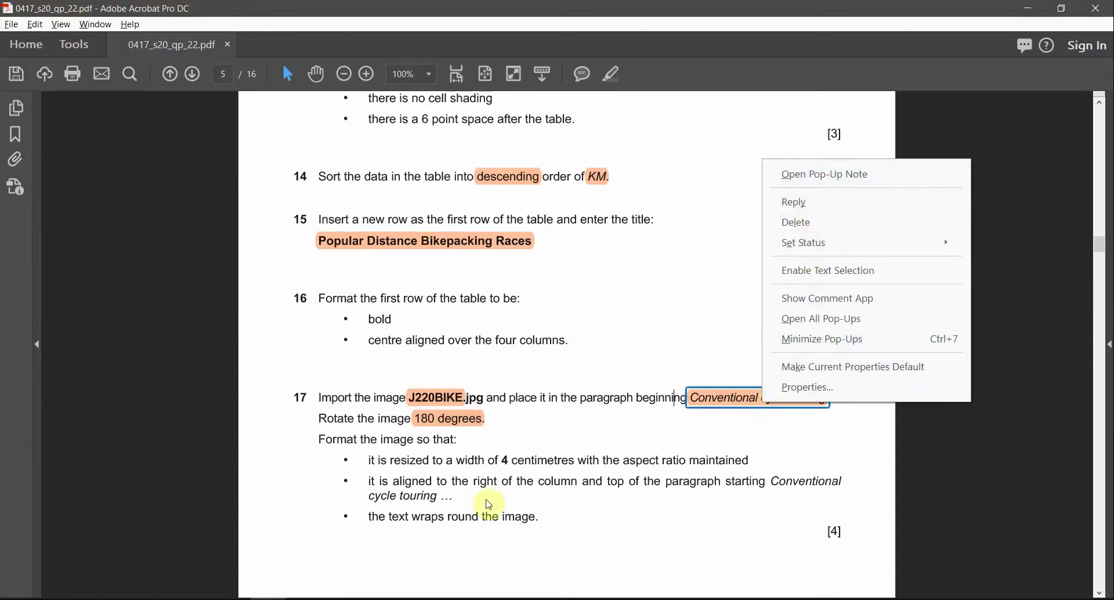
click(633, 369)
drag(841, 397, 692, 409)
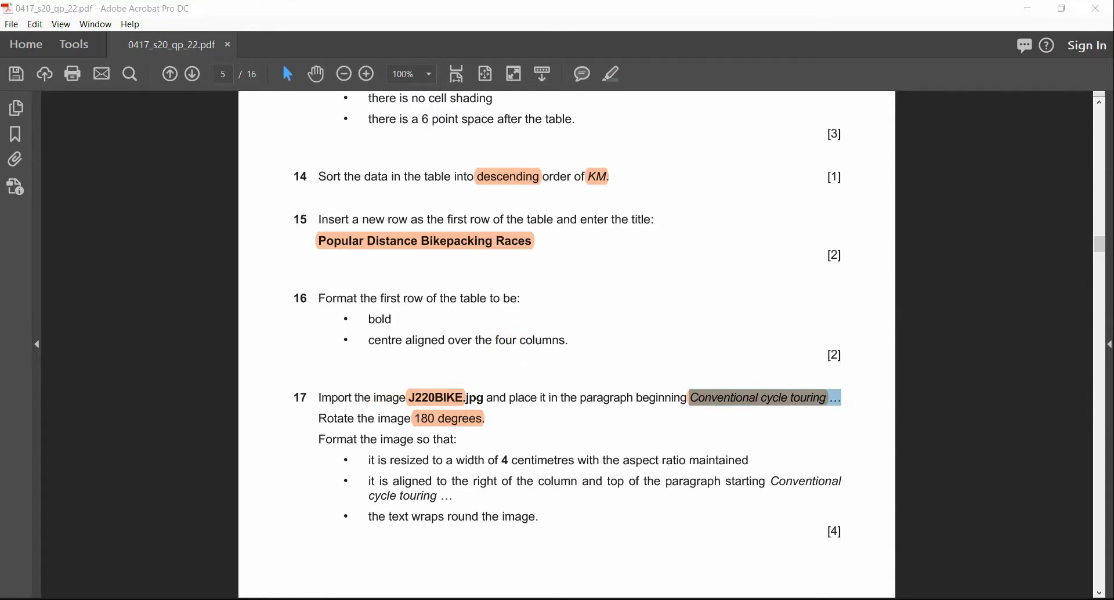
key(alt+Tab)
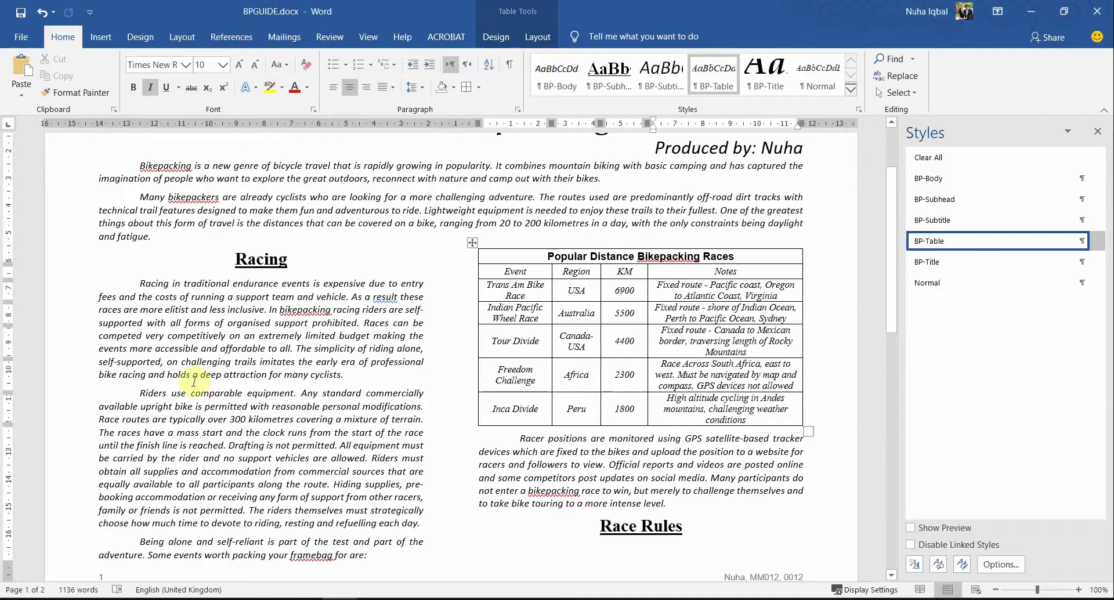
Step: Search BPGUIDE for the pasted phrase 'Conventional cycle touring'
click(263, 375)
key(ctrl+f)
text(Conventional cycle touring ...)
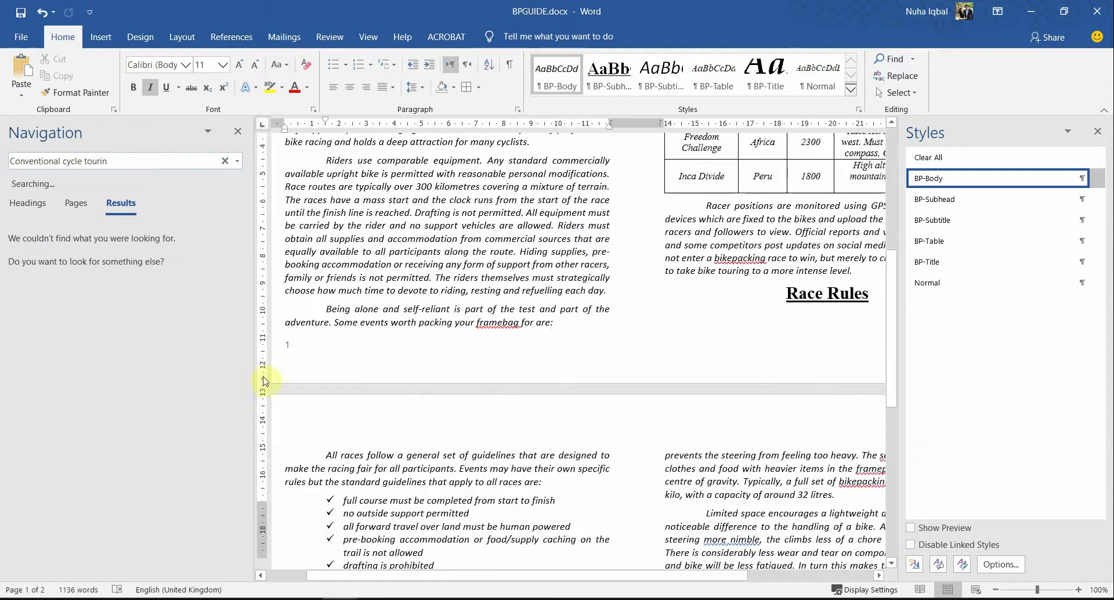
click(460, 453)
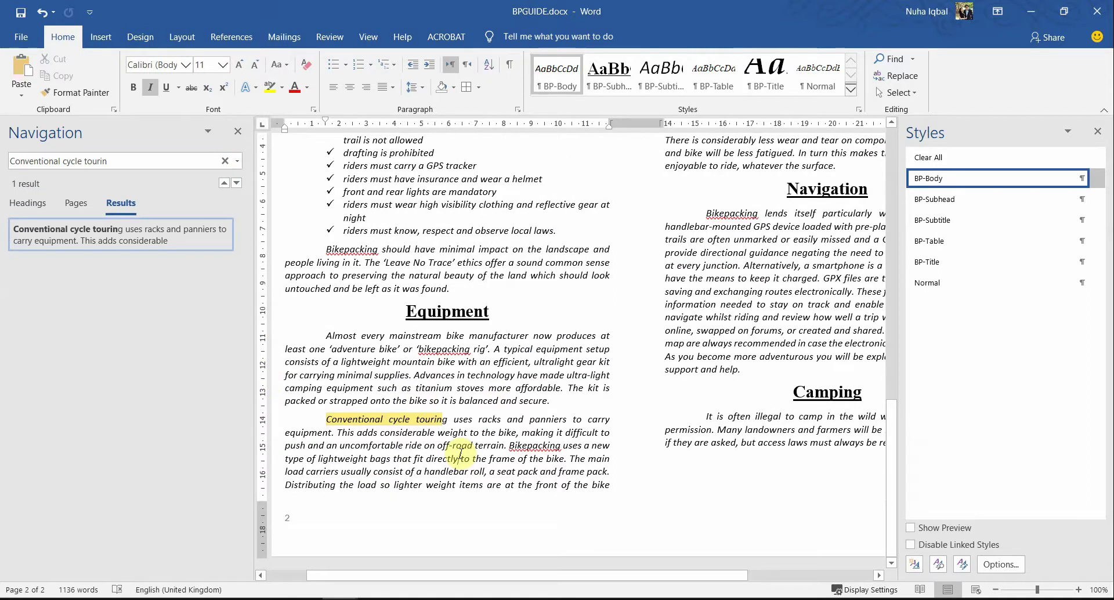
Step: Reread question 17 in the PDF, marking the word 'beginning', then return to Word
key(alt+Tab)
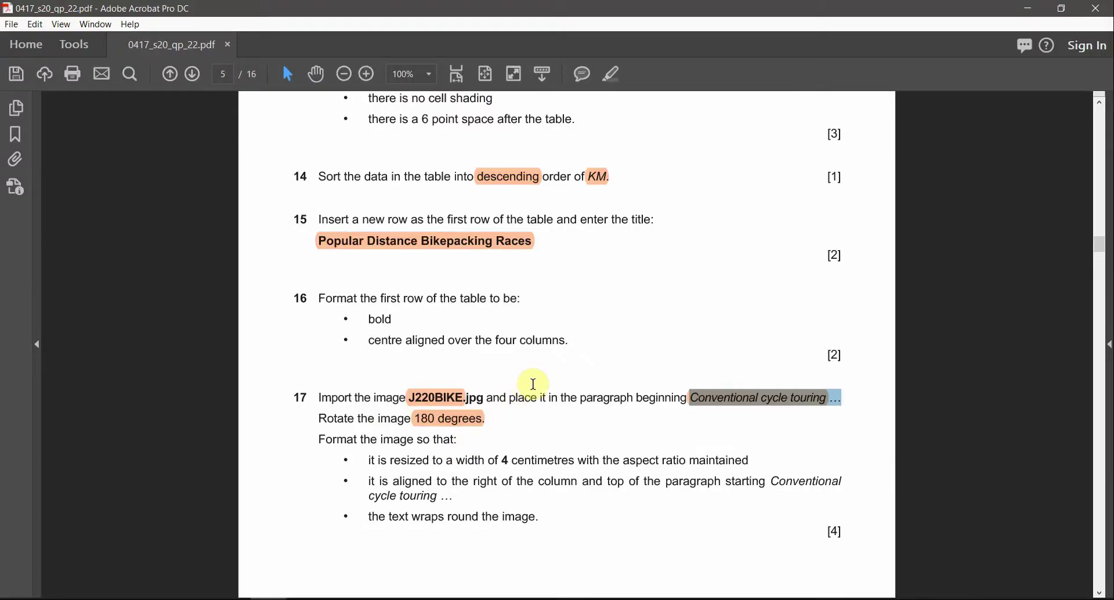
scroll(724, 436, down, 3)
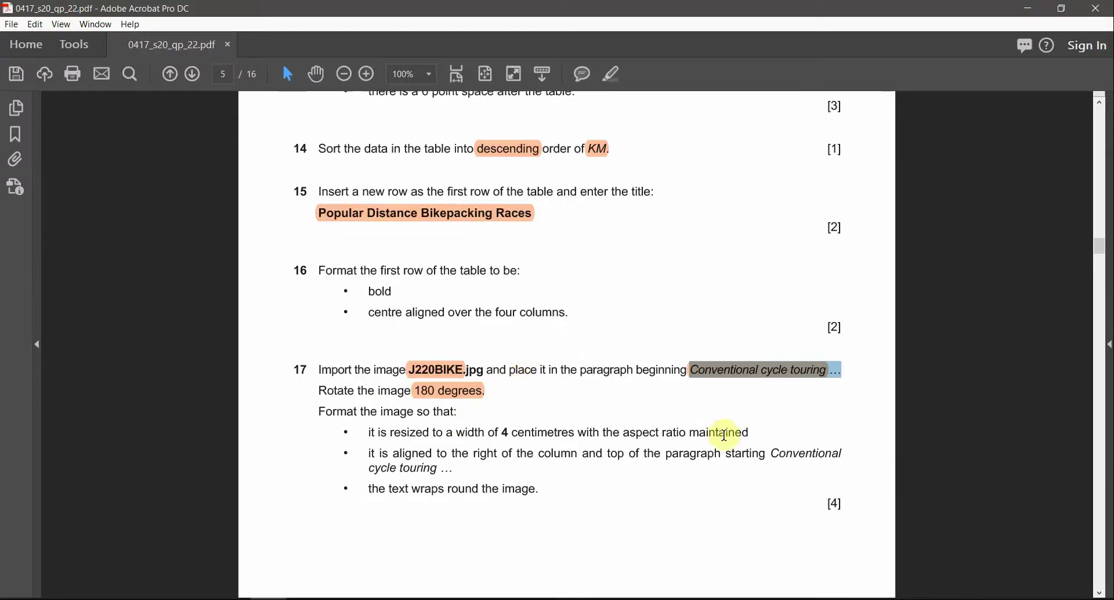
scroll(724, 437, down, 10)
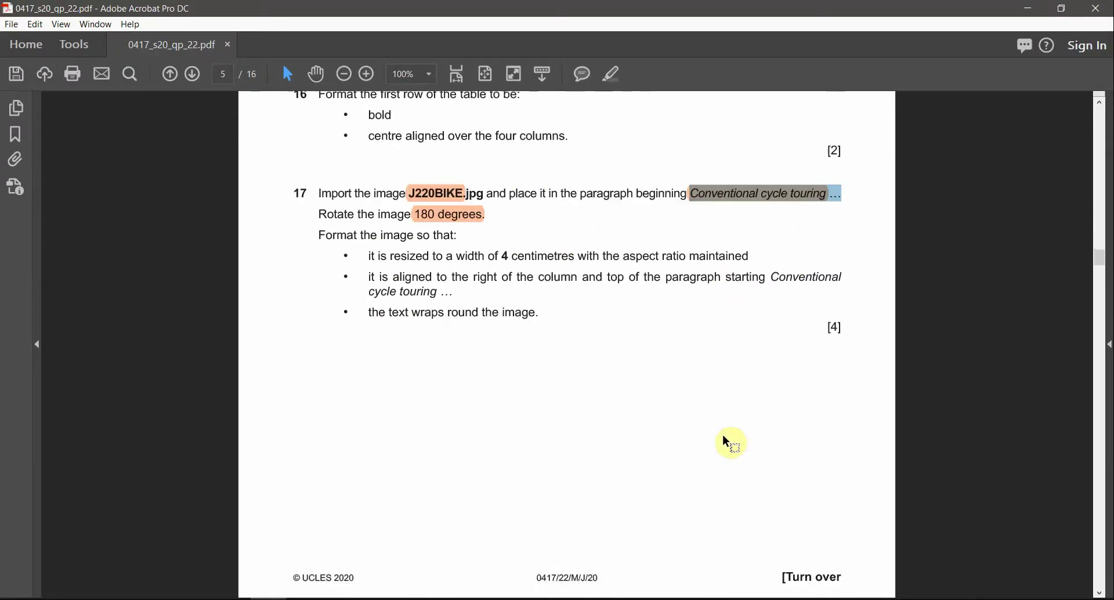
scroll(723, 441, up, 12)
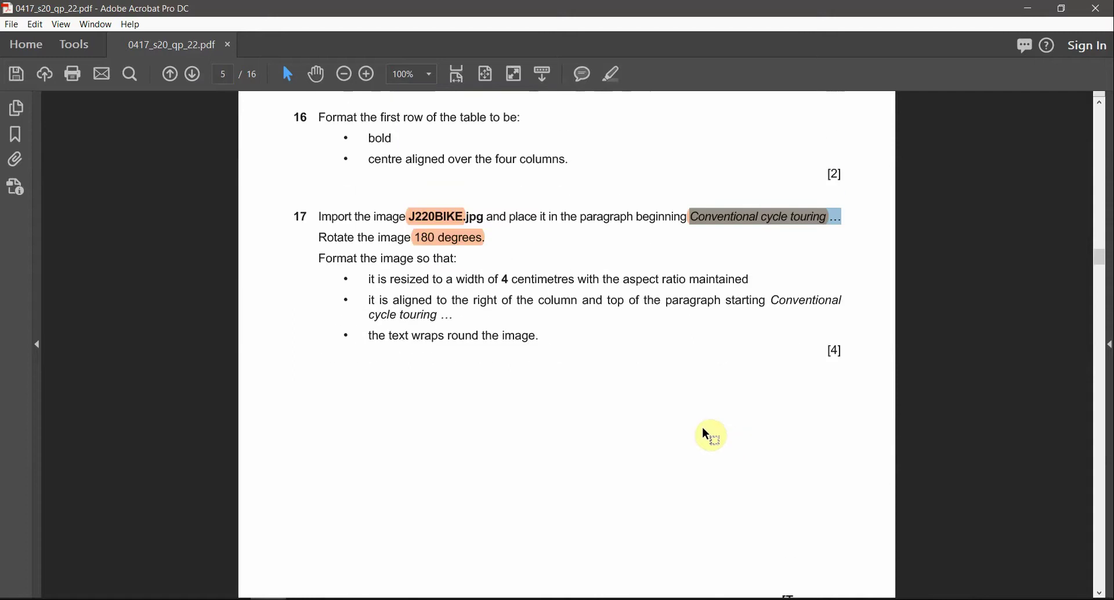
key(alt+Tab)
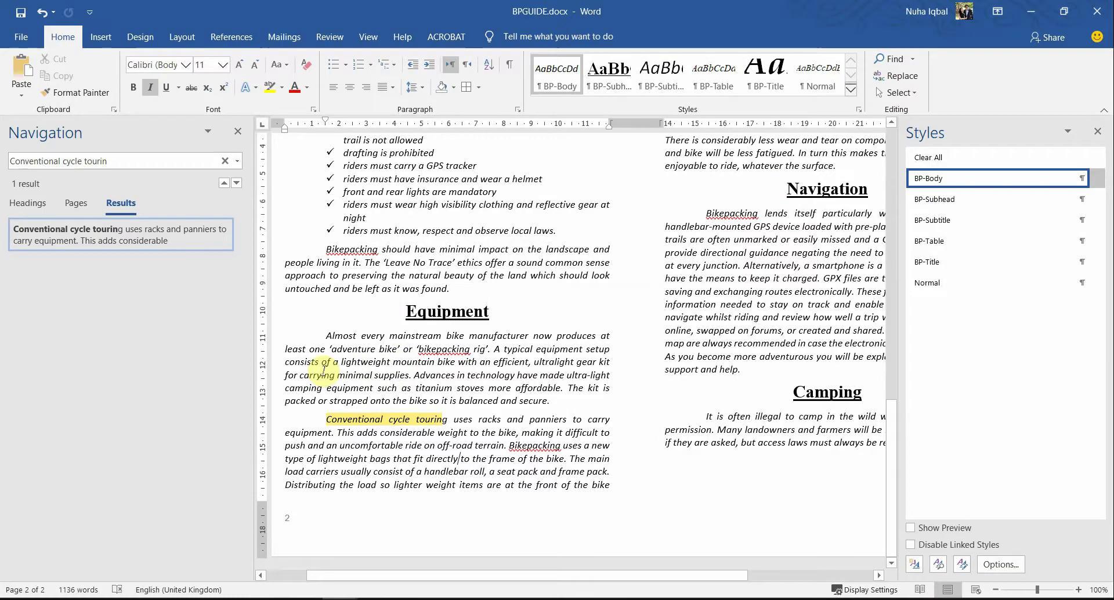
key(alt+Tab)
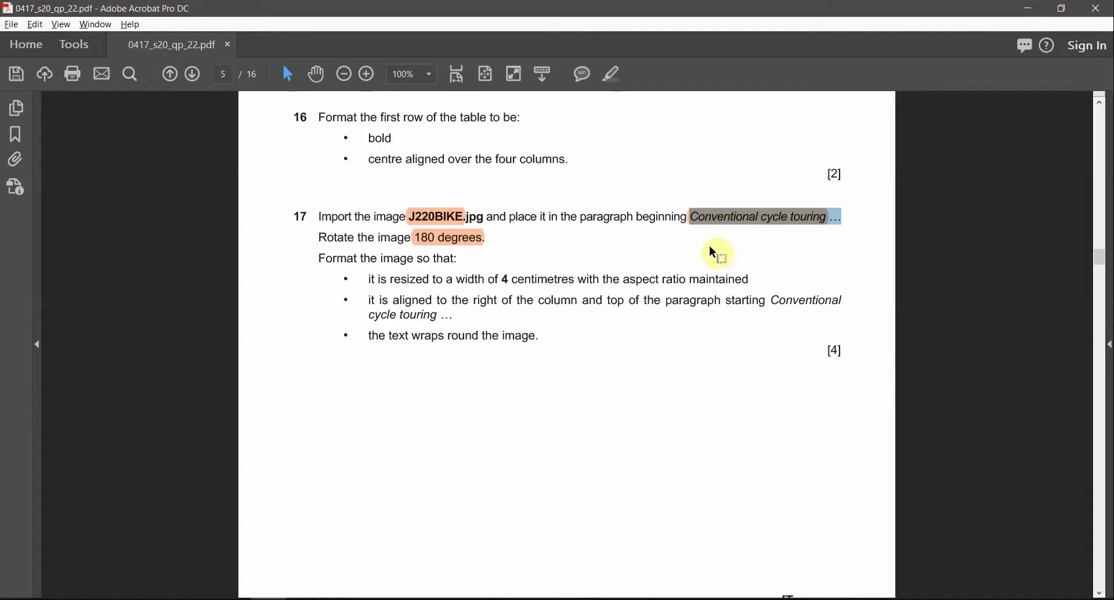
click(566, 217)
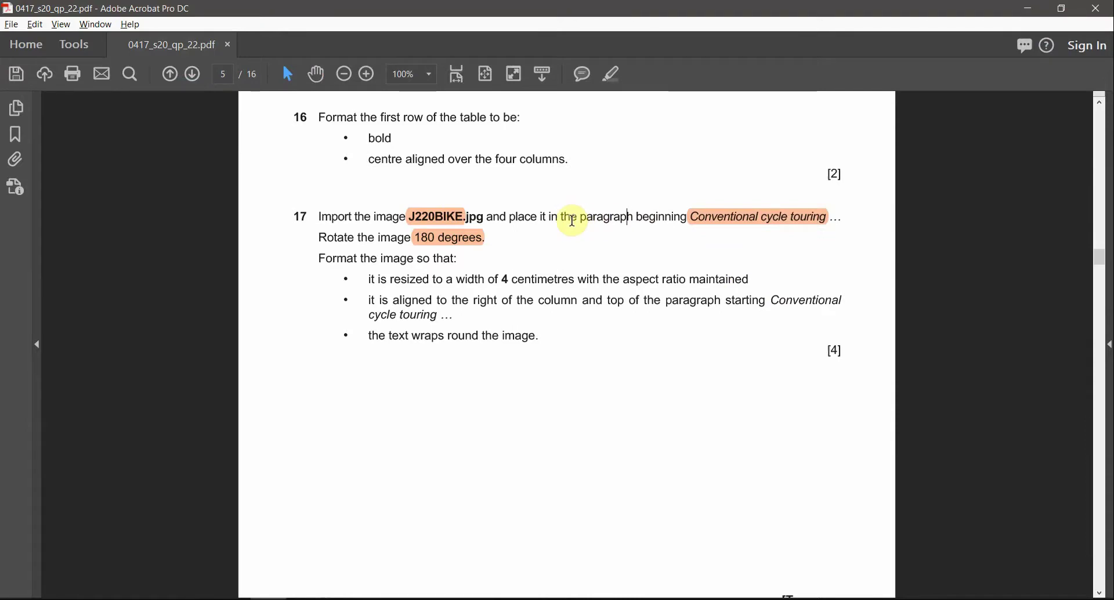
double_click(654, 216)
key(alt+Tab)
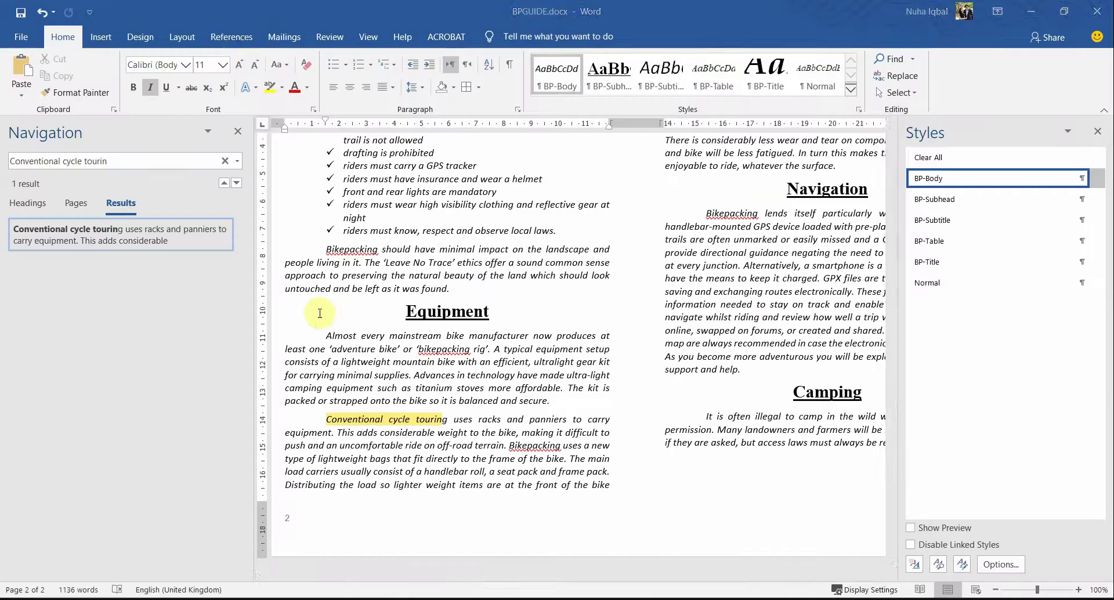
Step: Start a picture insert and copy the source files folder's path from File Explorer
click(106, 40)
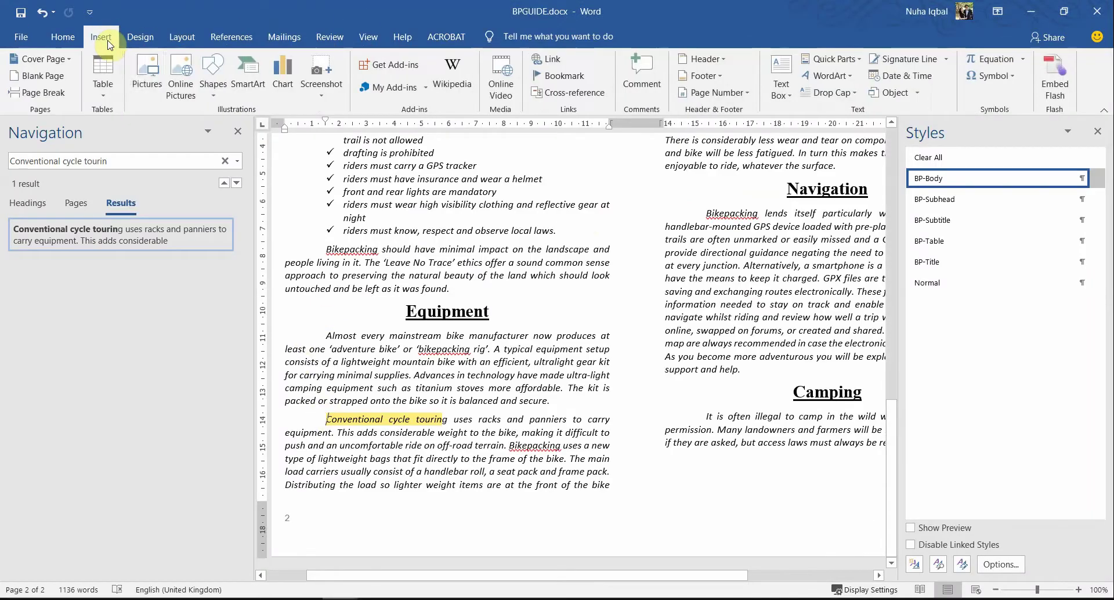
click(147, 81)
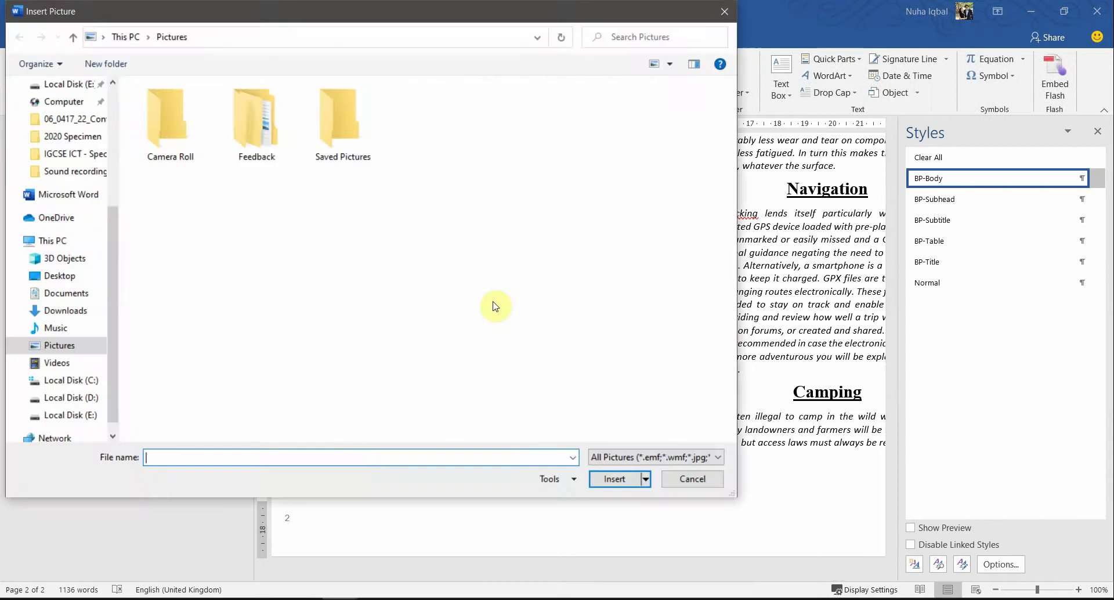
mouse_move(197, 597)
mouse_move(269, 570)
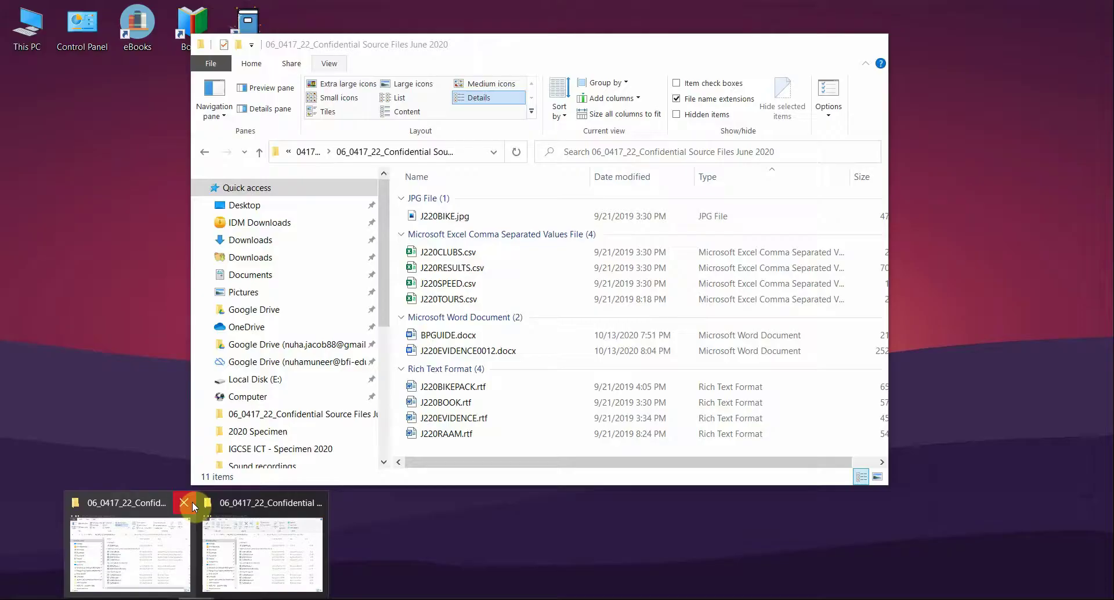
click(183, 502)
click(180, 510)
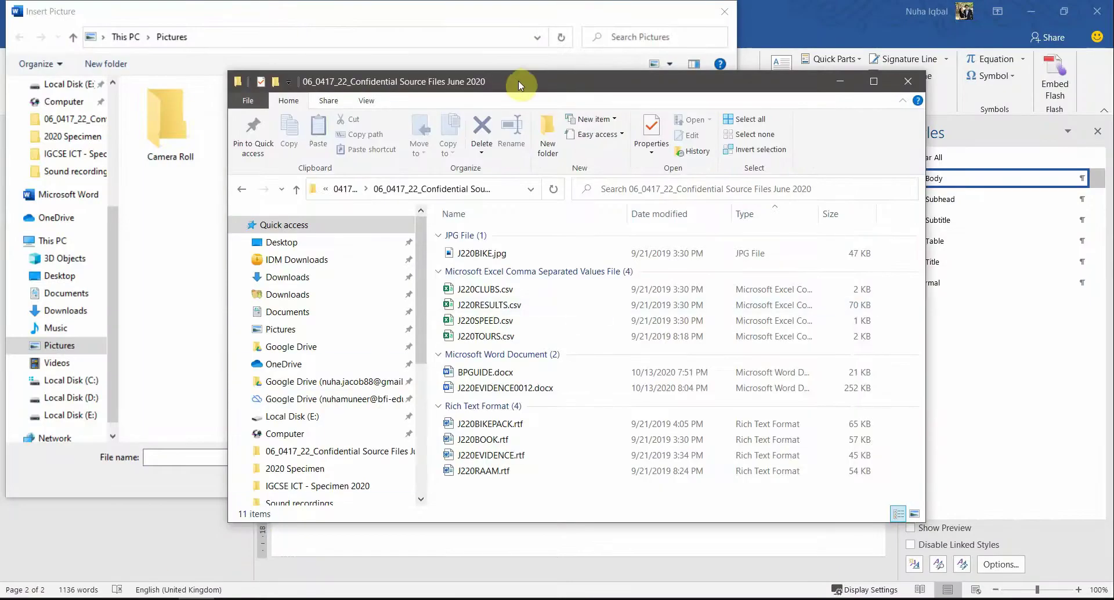
drag(517, 80, 497, 74)
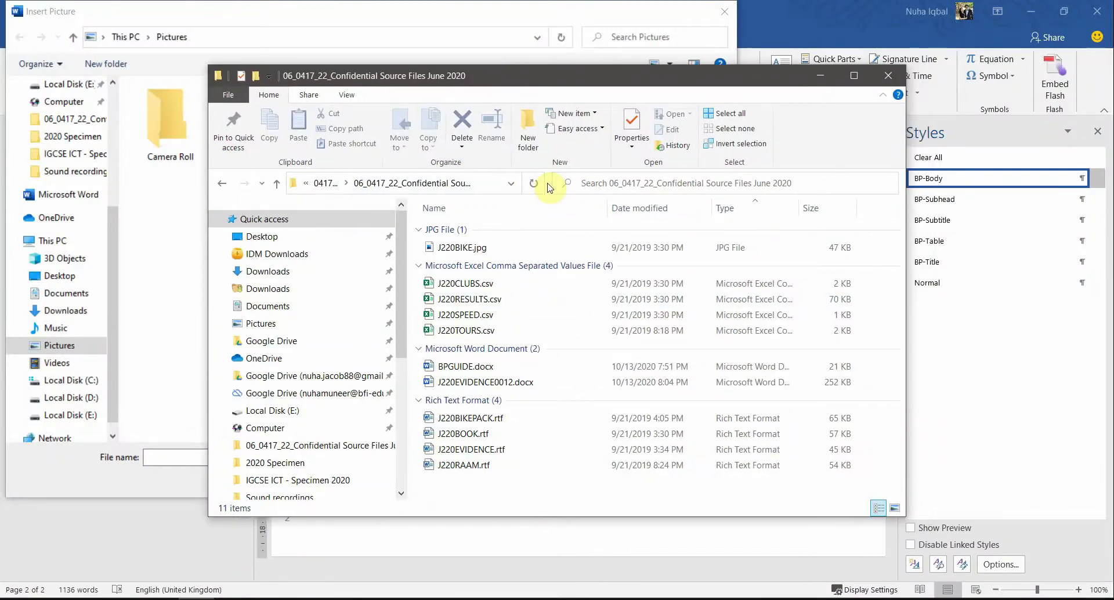
drag(549, 183, 699, 184)
click(638, 184)
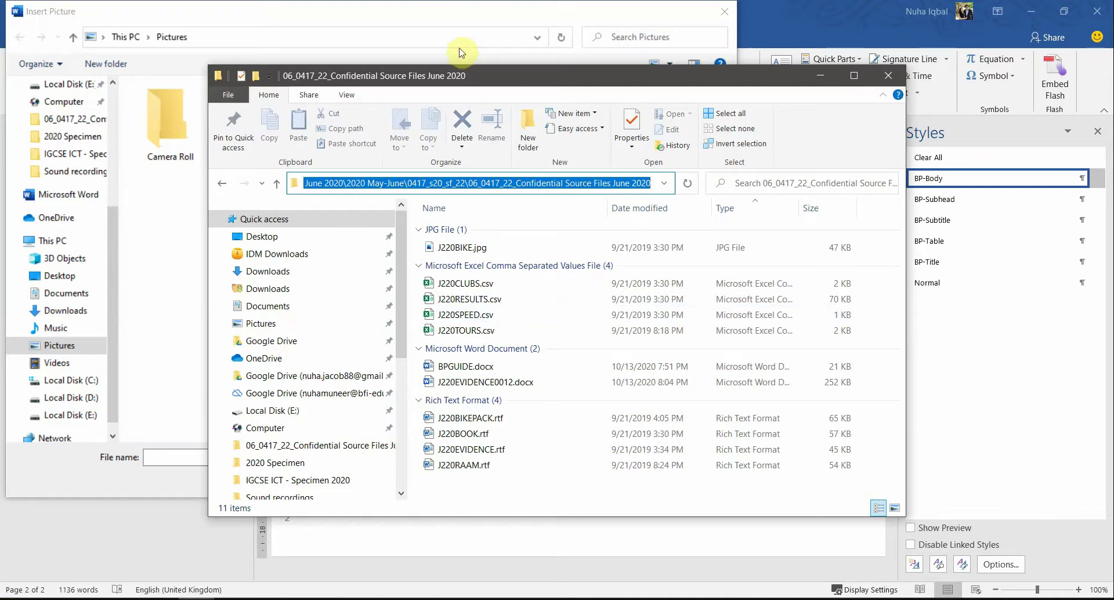
Step: Paste the source folder path into the picture chooser and insert J220BIKE.jpg
click(449, 19)
key(ctrl+v)
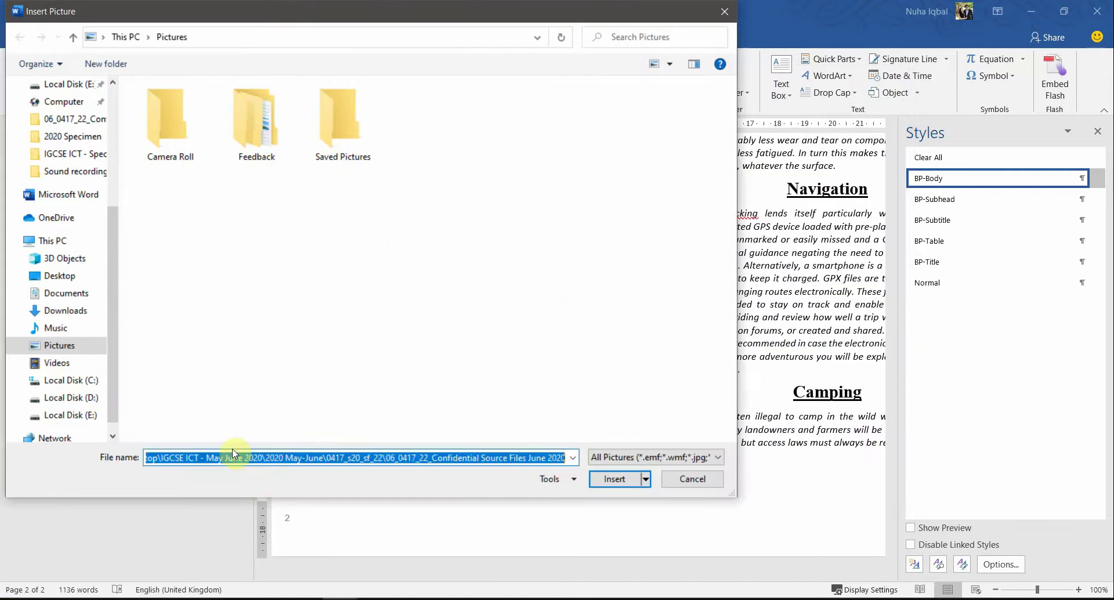
key(Return)
click(198, 137)
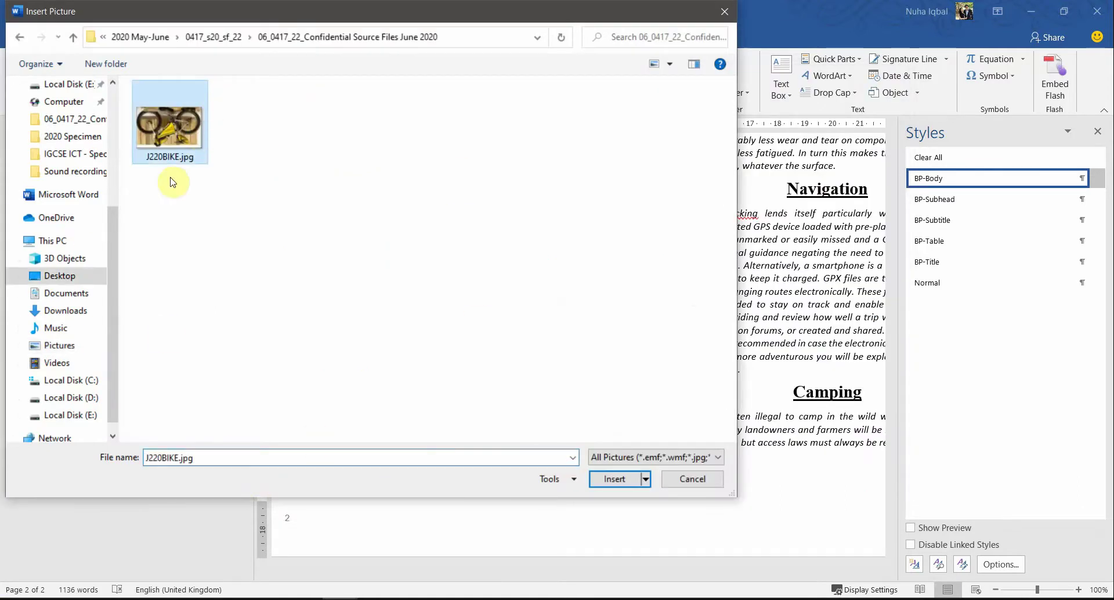
click(613, 479)
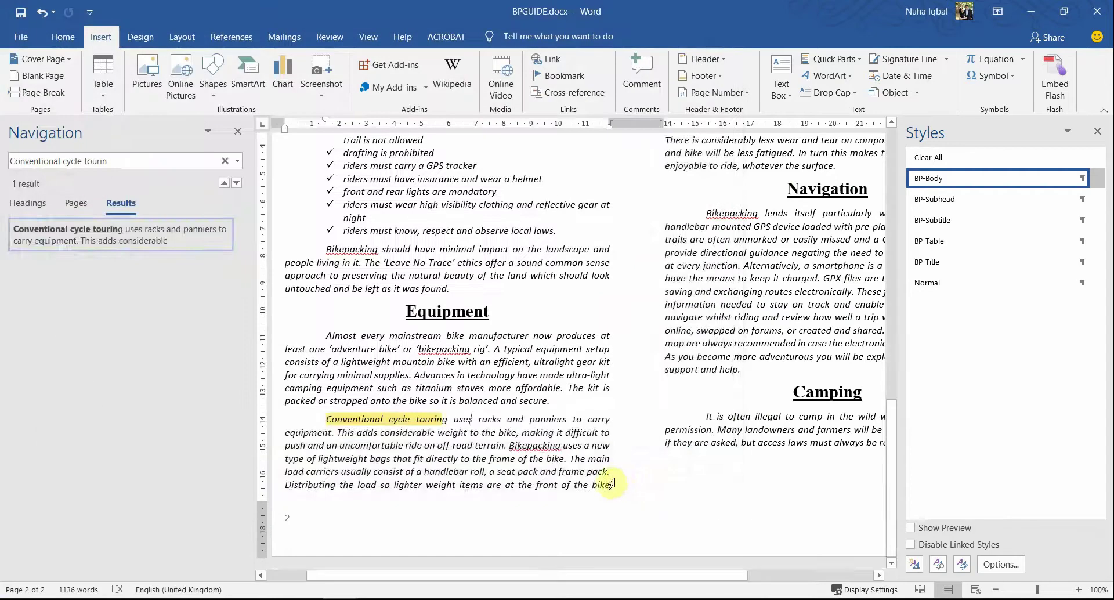
Step: Close the search pane and check the bike picture in the Equipment paragraph
scroll(667, 423, down, 3)
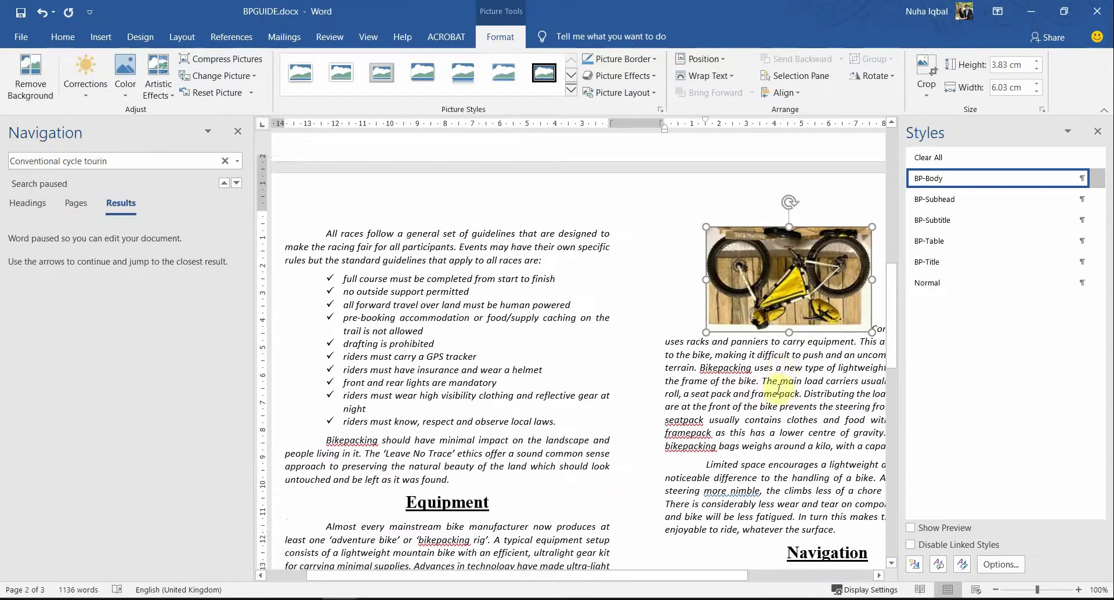
scroll(589, 434, up, 2)
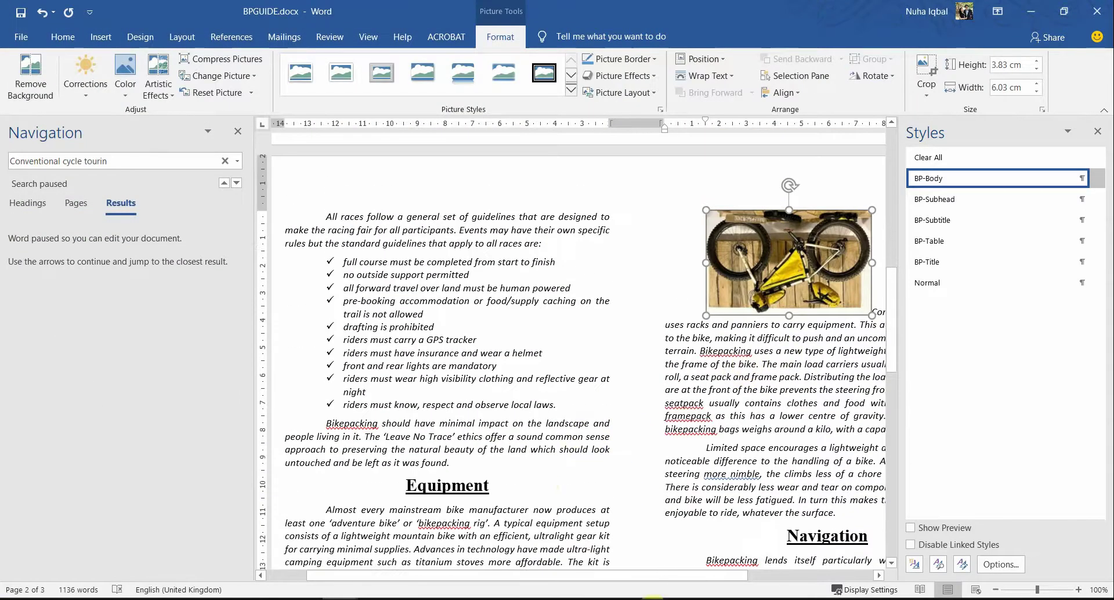
click(236, 131)
scroll(642, 502, down, 5)
scroll(643, 504, up, 5)
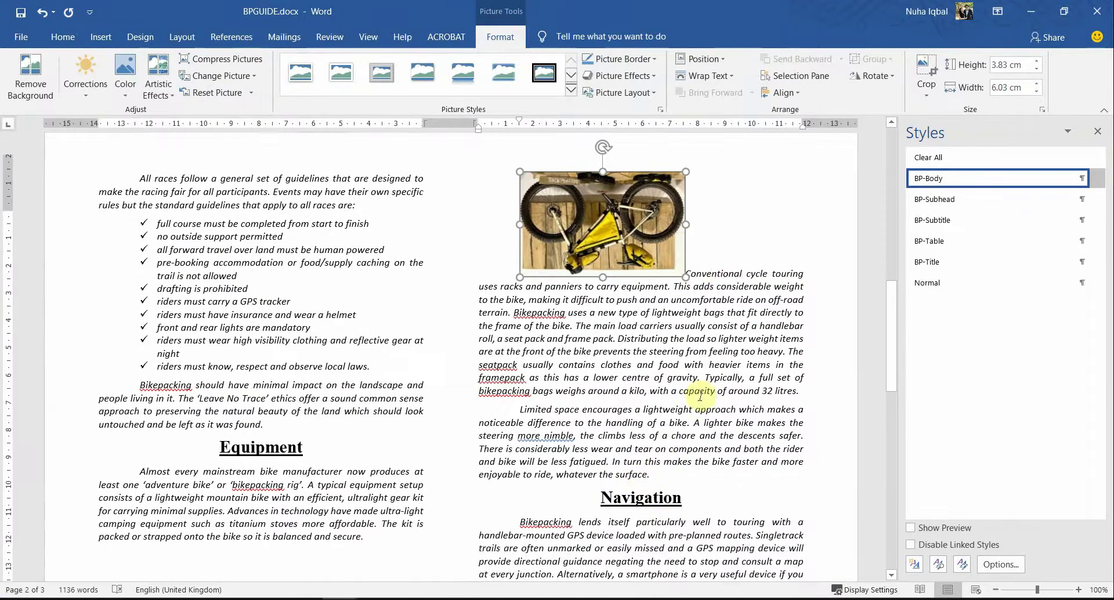
click(727, 311)
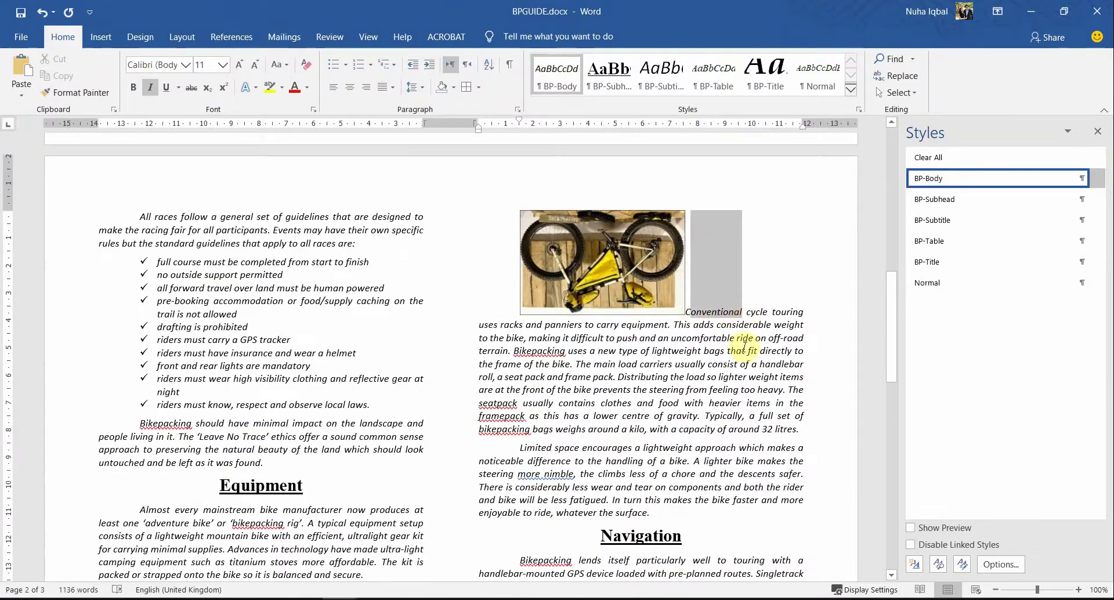
Step: Recheck question 17 in the exam paper, then select the bike picture in Word
key(alt+Tab)
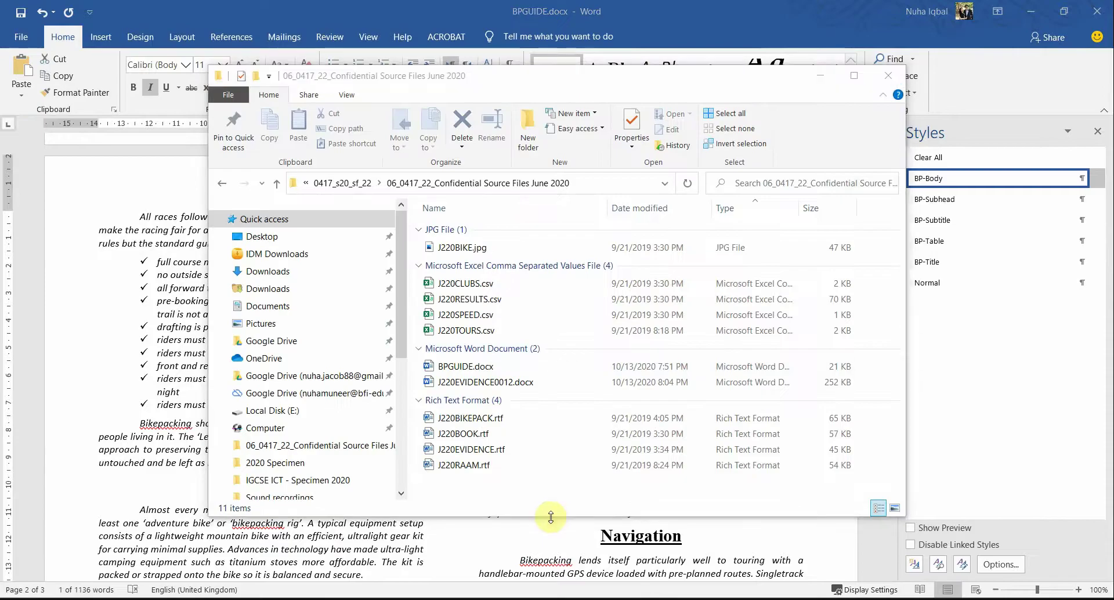
key(alt+Tab)
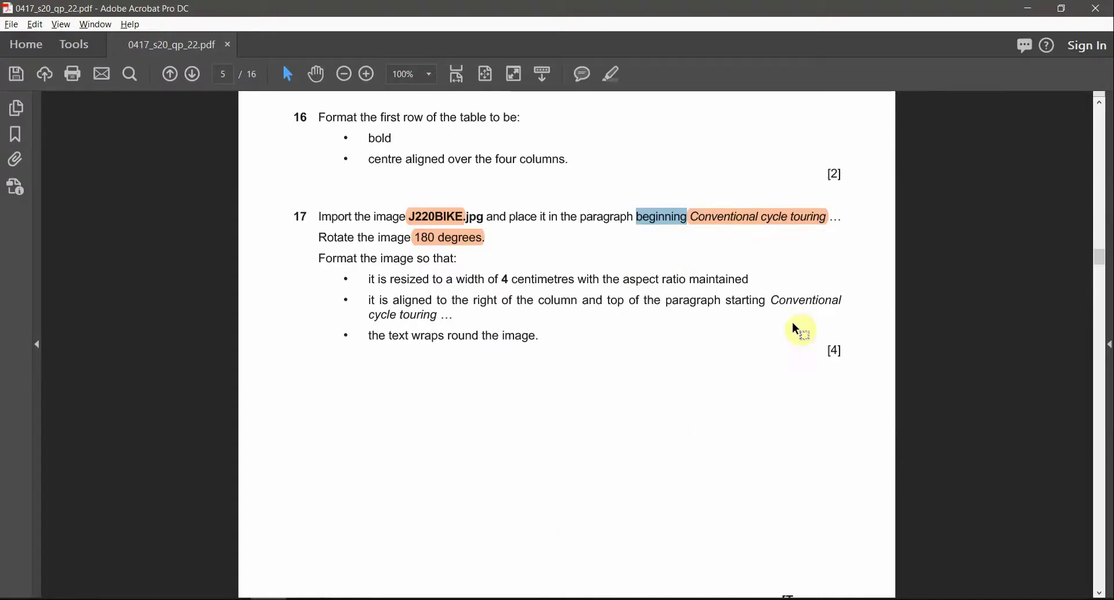
key(alt+Tab)
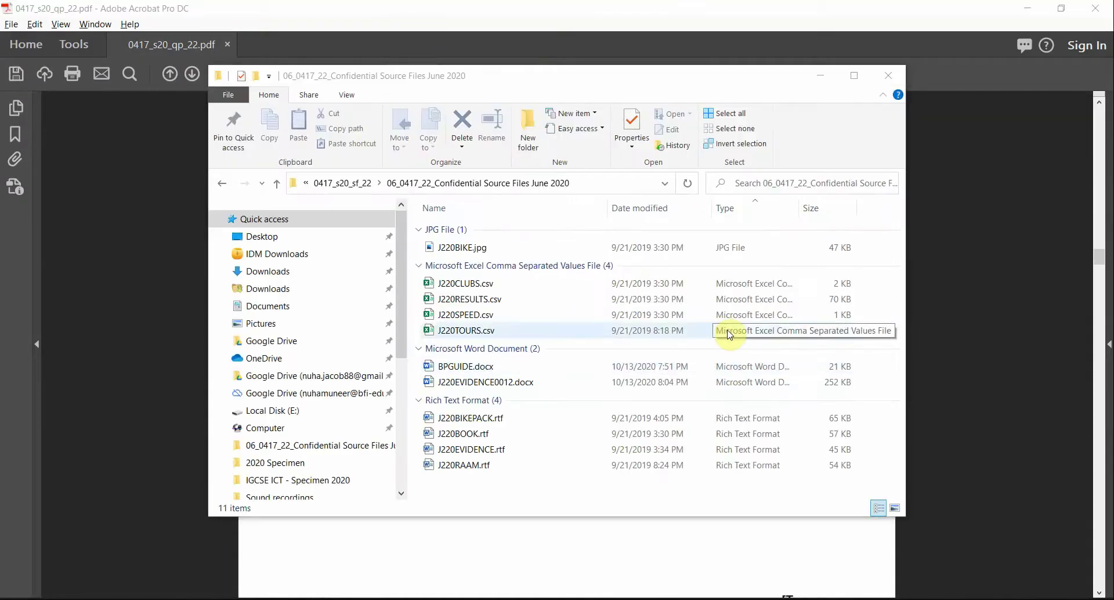
key(alt+Tab)
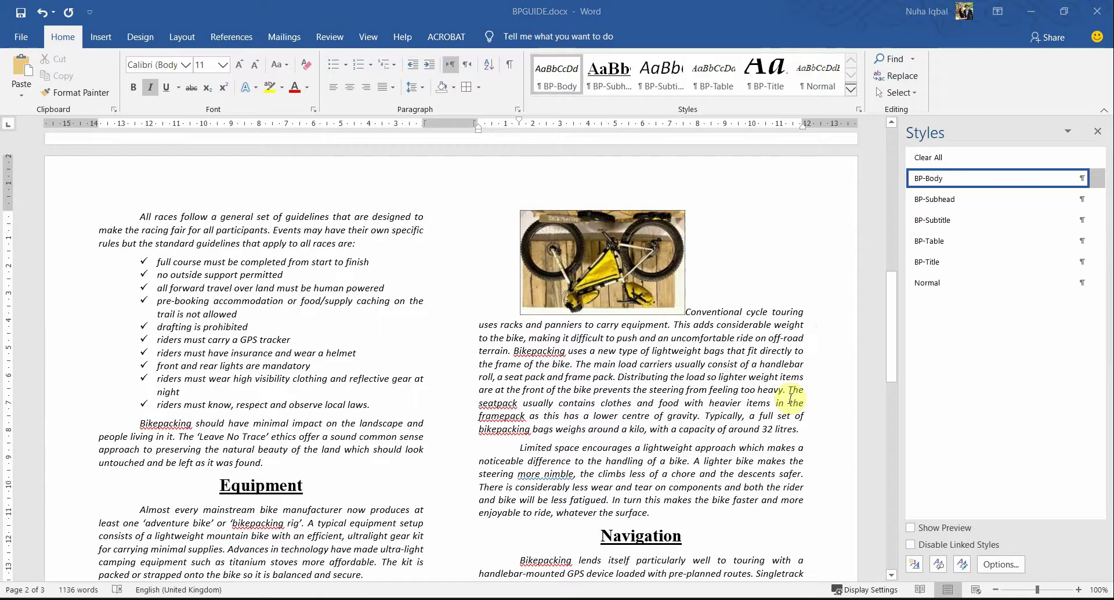
key(alt+Tab)
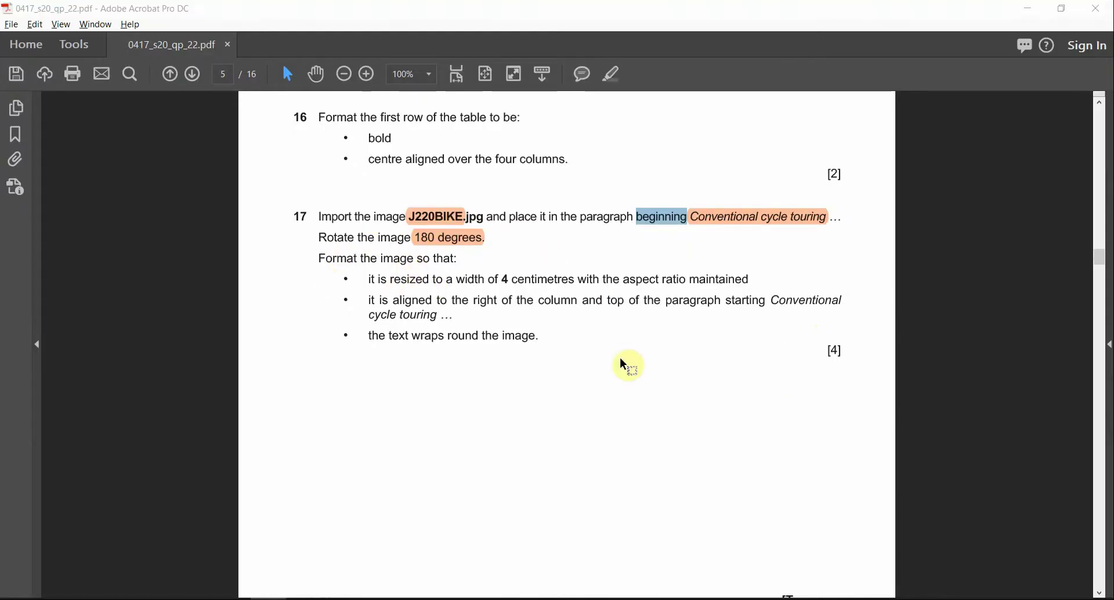
key(alt+Tab)
click(583, 266)
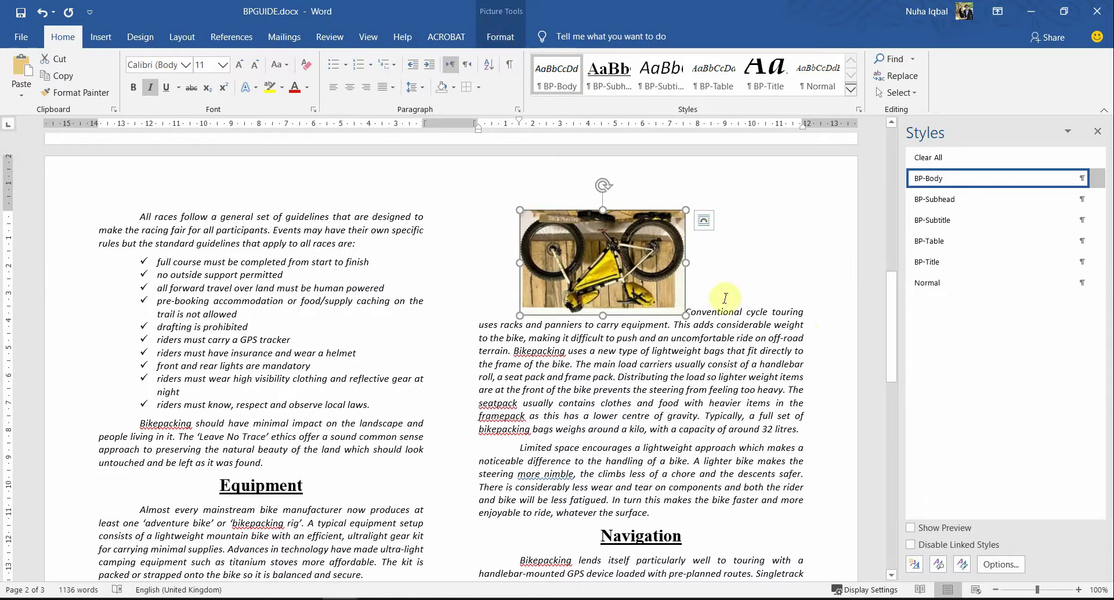
Step: Rotate the bike picture 180 degrees using Rotate Right 90° twice
click(502, 32)
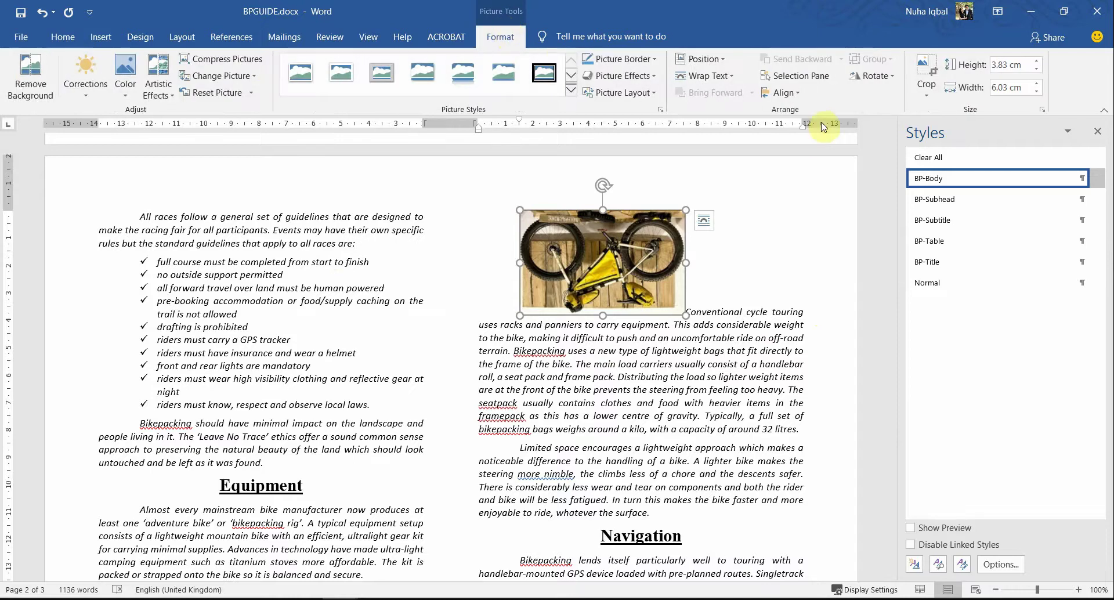
click(873, 77)
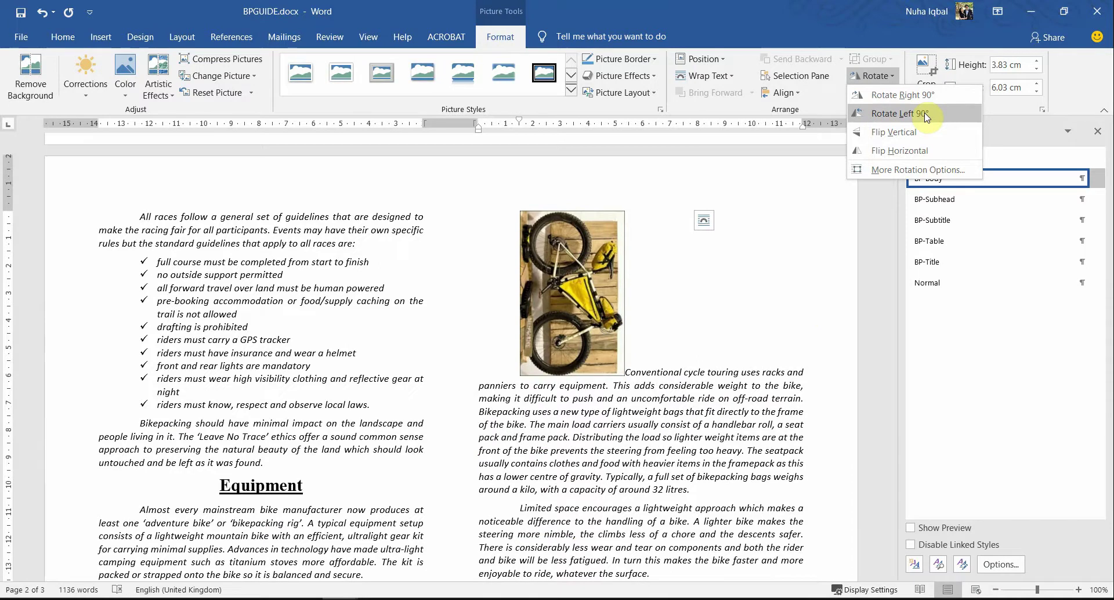
click(898, 96)
click(873, 75)
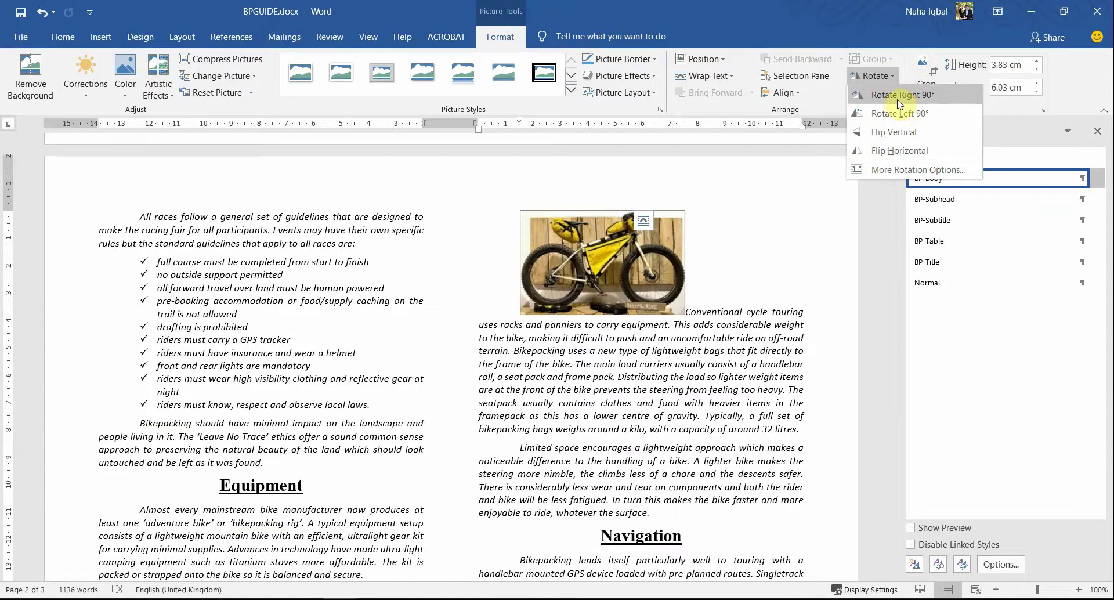
click(722, 338)
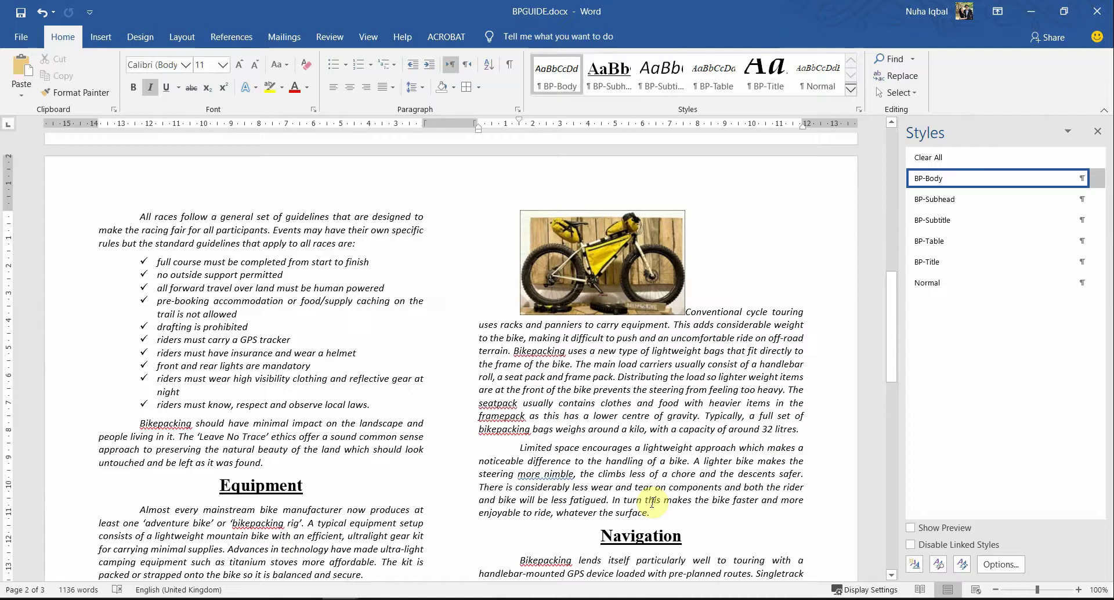
key(alt+Tab)
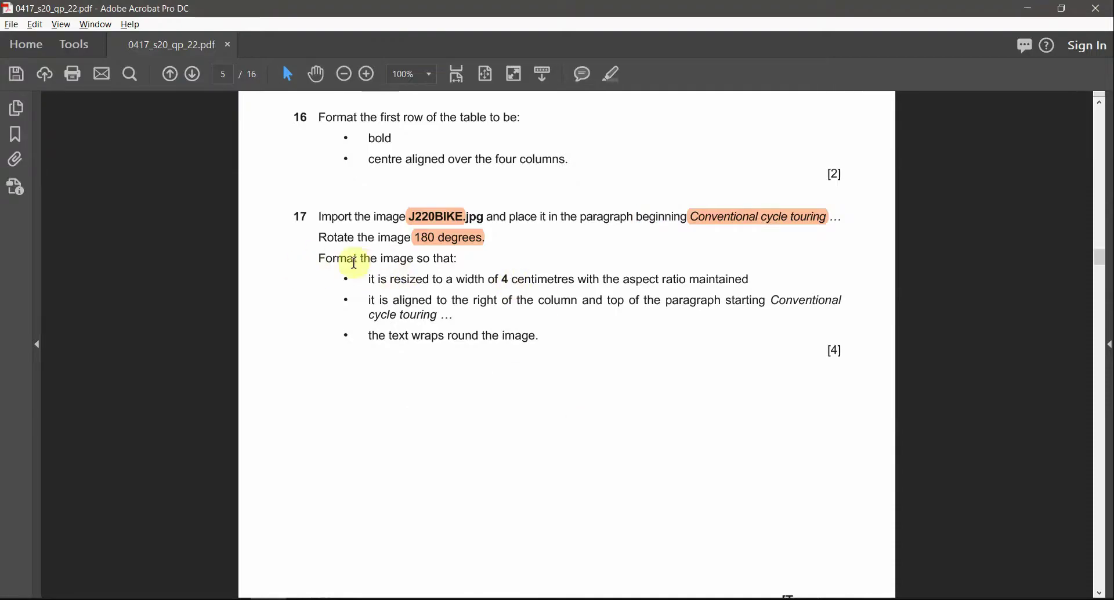
Step: Highlight the line 'Format the image so that:' in orange in the PDF
drag(323, 259, 464, 263)
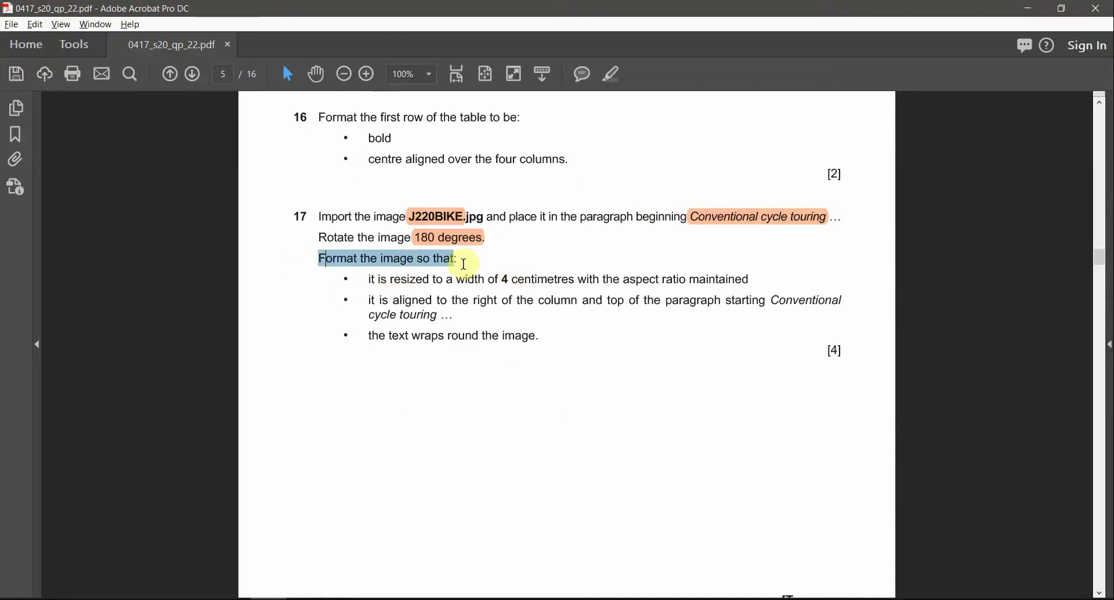
click(616, 76)
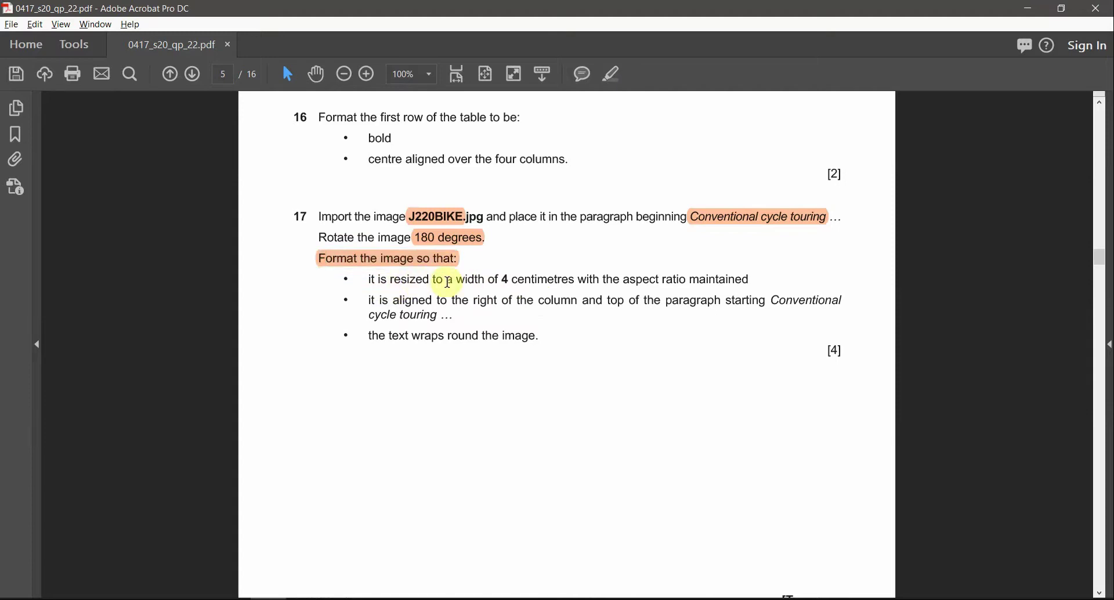
drag(460, 280, 567, 281)
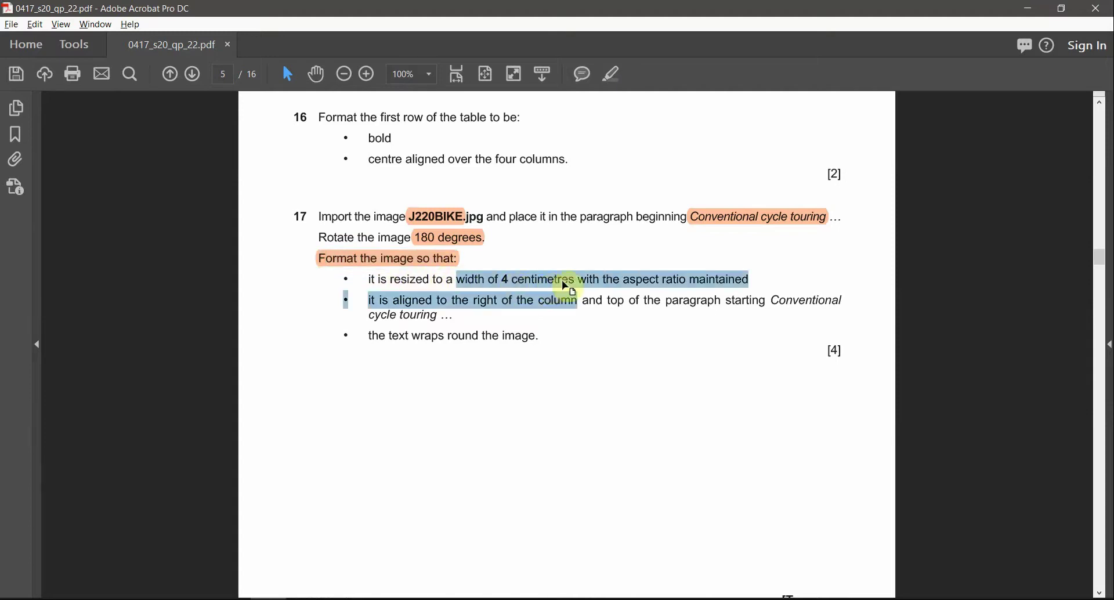
click(571, 281)
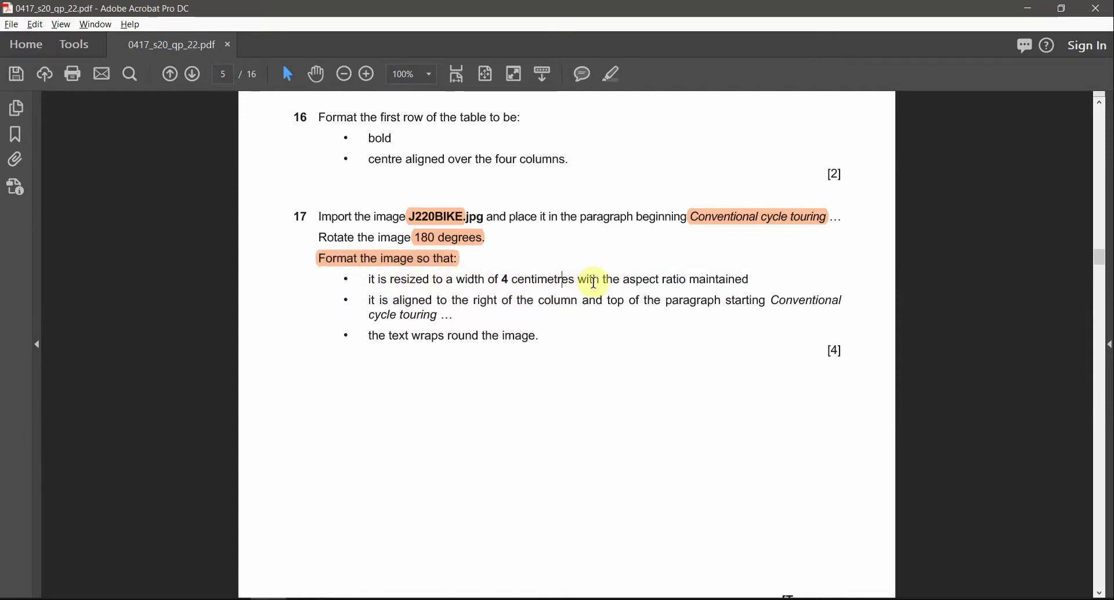
Step: Highlight '4 centimetres' in question 17 in orange, then return to the BPGUIDE document
click(630, 281)
drag(643, 281, 621, 292)
click(503, 276)
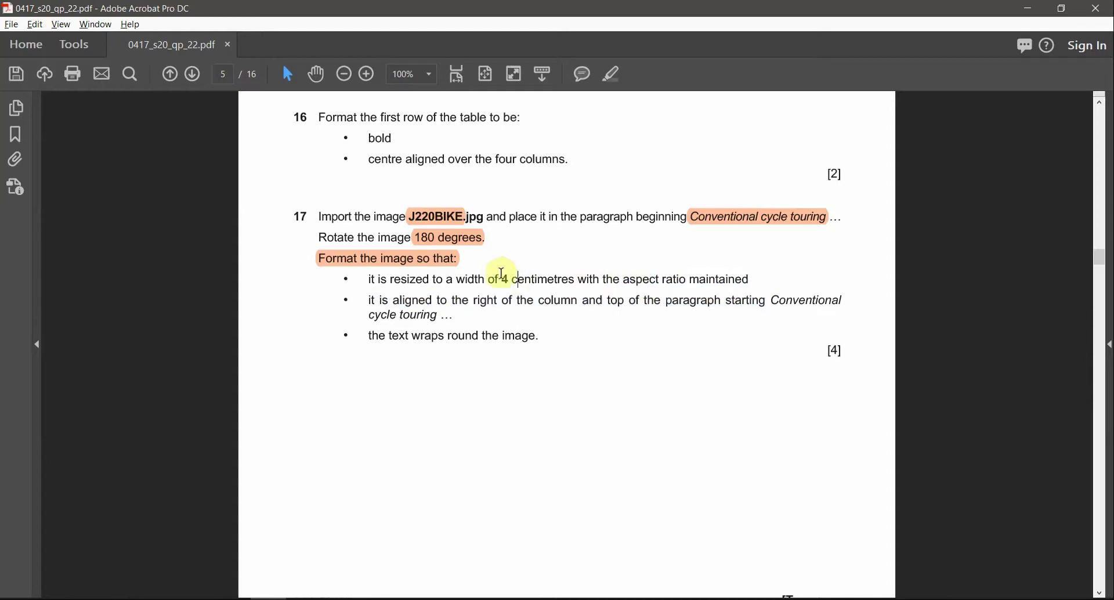
drag(503, 276, 568, 286)
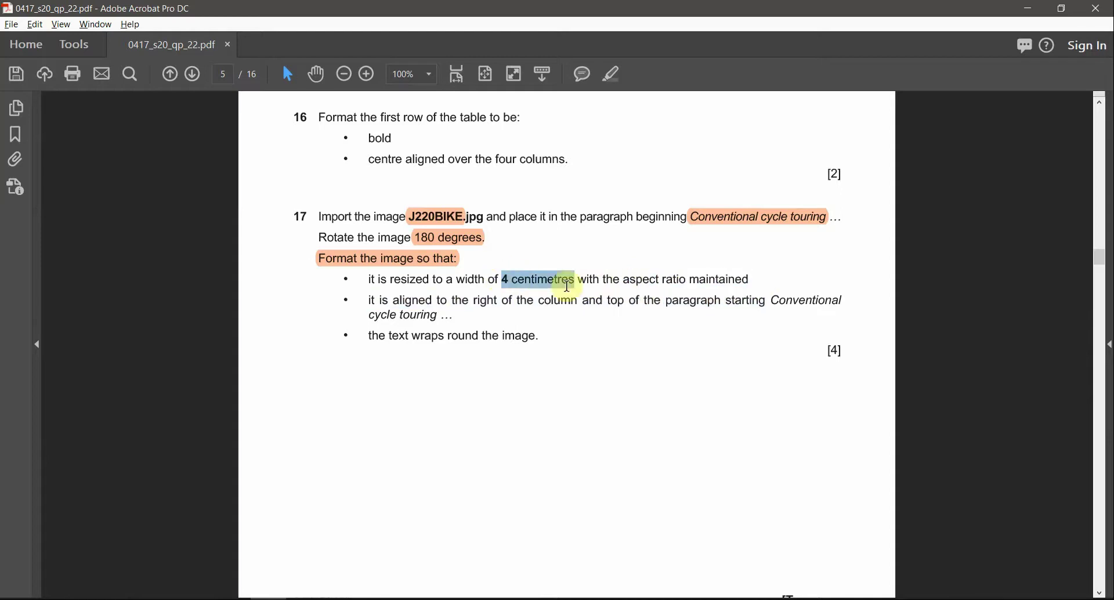
click(611, 79)
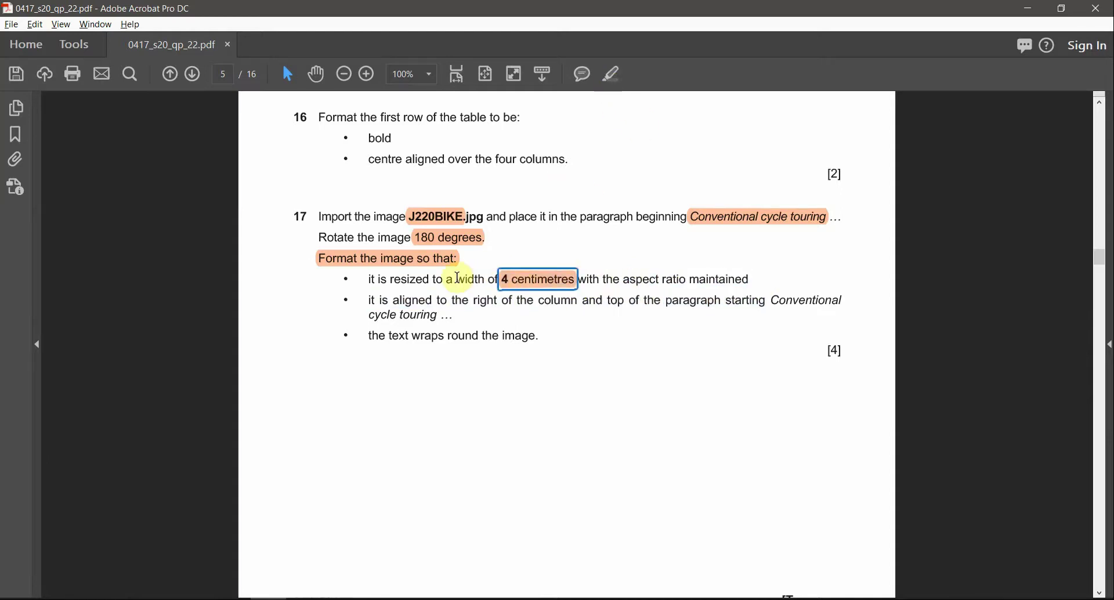
drag(458, 278, 485, 279)
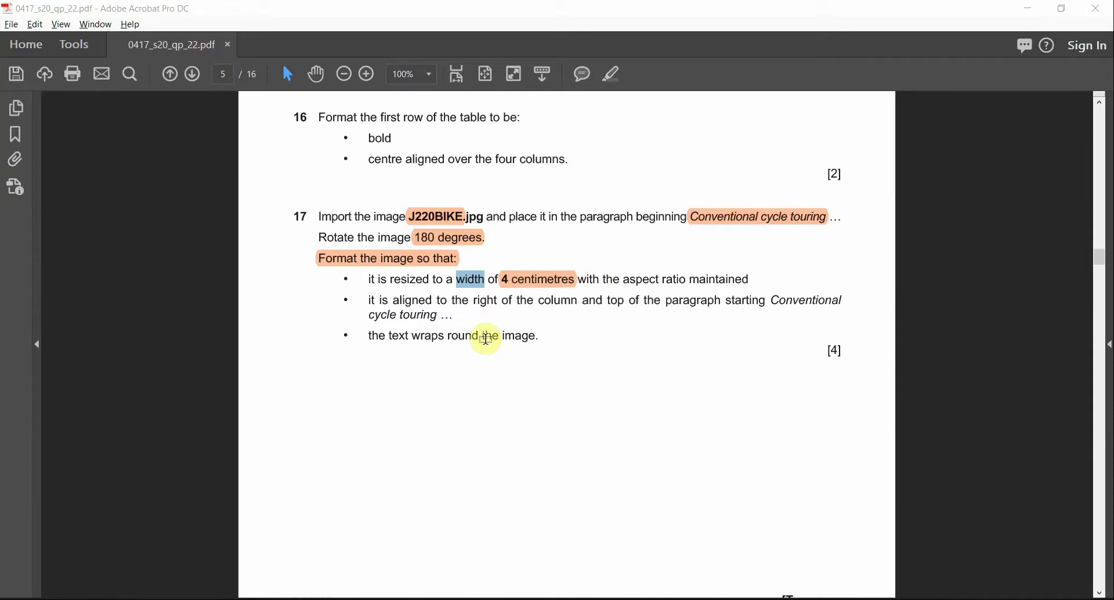
key(alt+Tab)
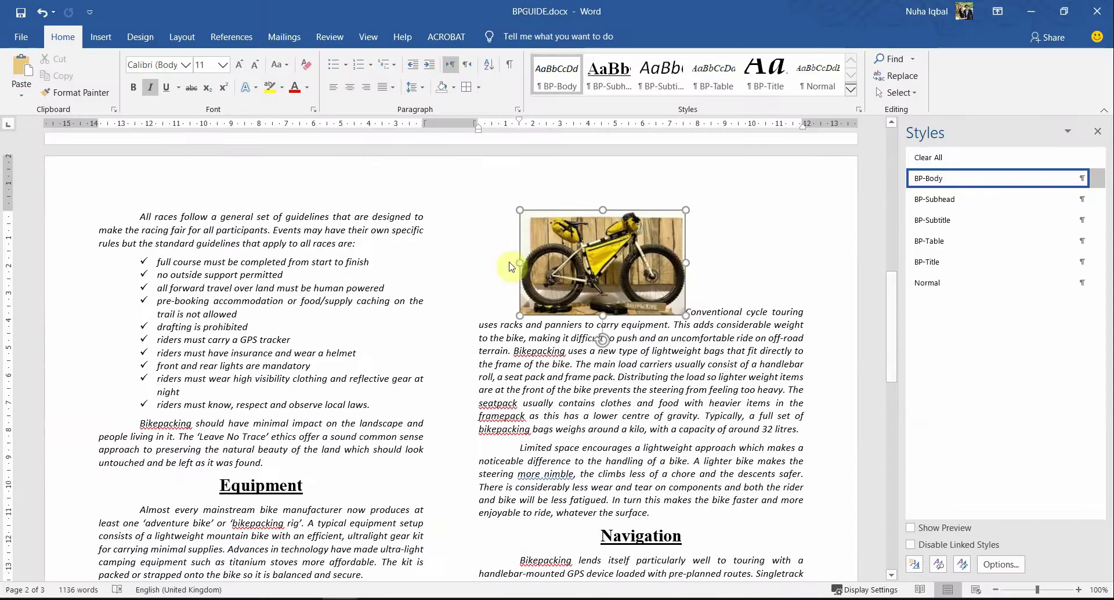
Step: On Picture Tools Format, begin stepping the bike picture's width down
click(493, 39)
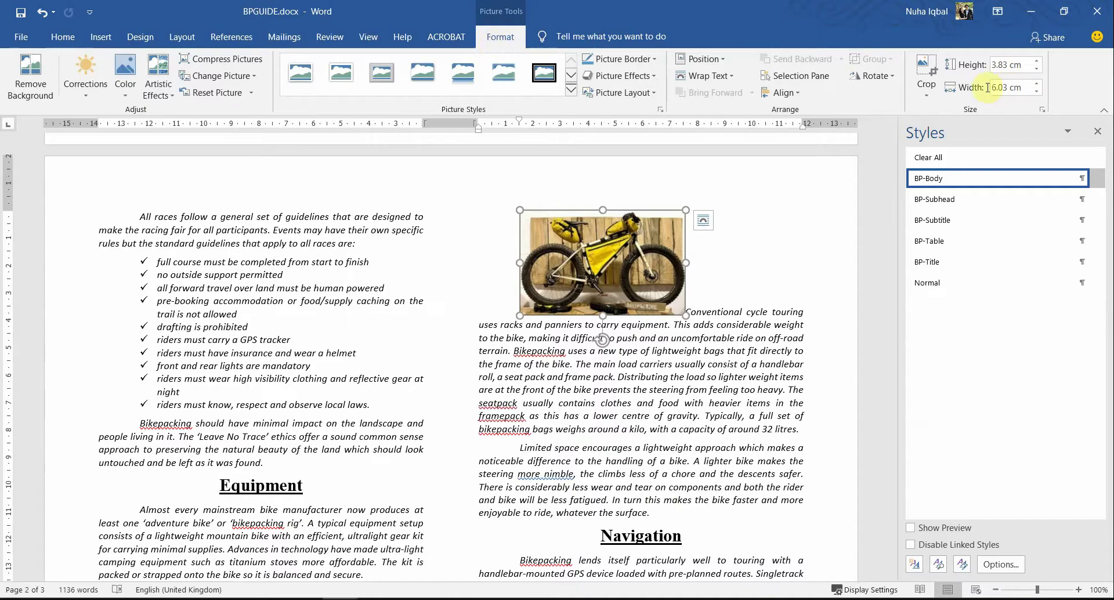
key(alt+Tab)
key(alt+Tab)
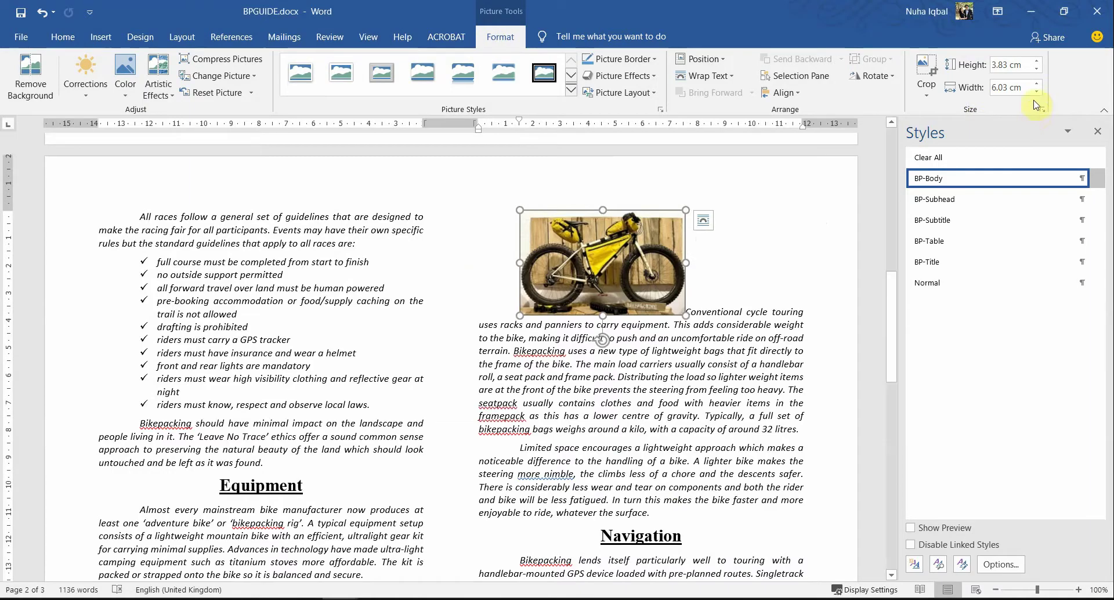
click(1036, 92)
click(1036, 92)
click(1036, 93)
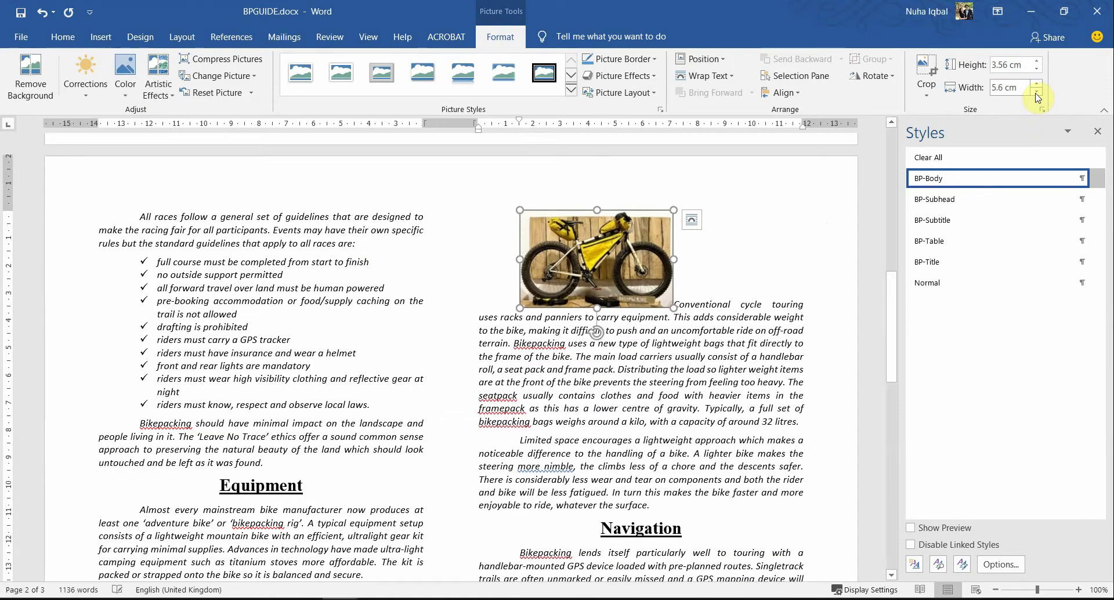
click(1036, 93)
click(1036, 93)
Step: Bring the picture to 4 cm wide (2.54 cm high) and open its Layout size dialog
click(1036, 93)
click(1036, 93)
click(1036, 93)
click(1036, 93)
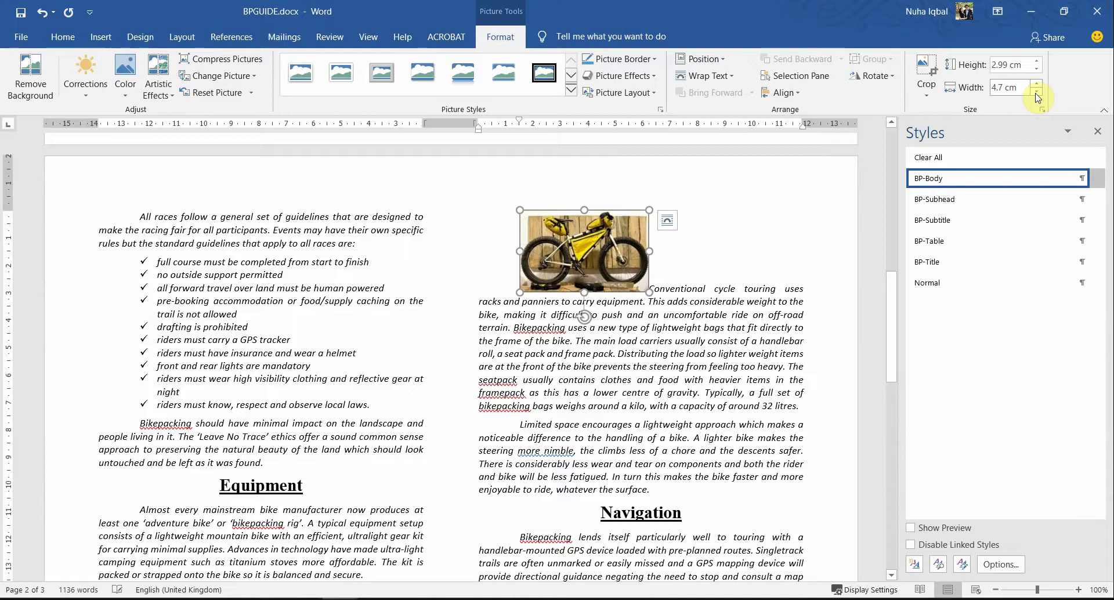
click(1036, 93)
click(1036, 93)
click(1036, 93)
click(1036, 93)
click(1036, 93)
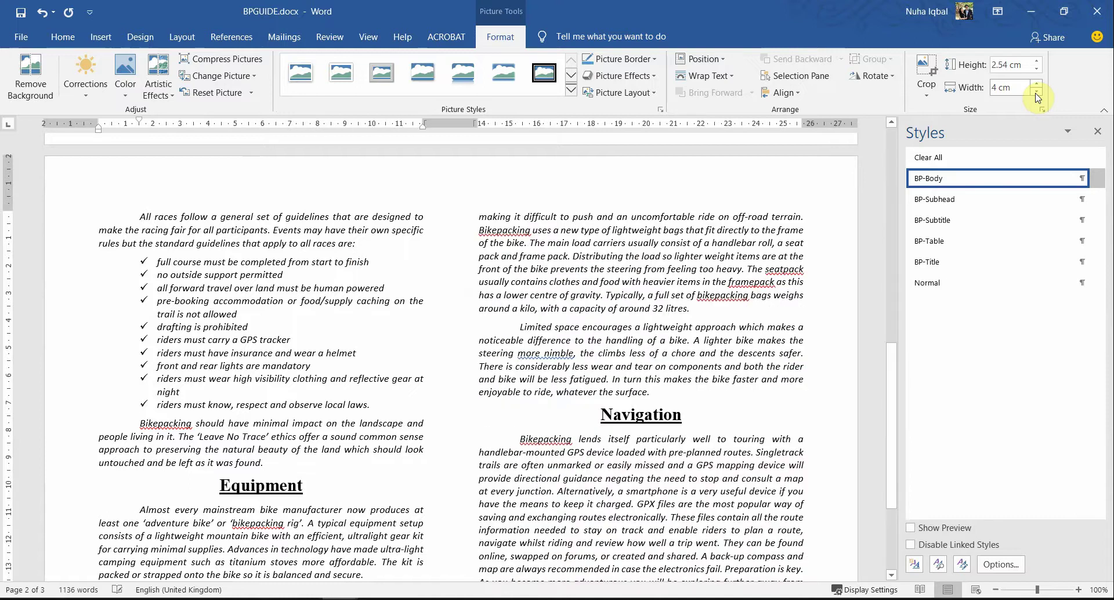
scroll(719, 259, down, 4)
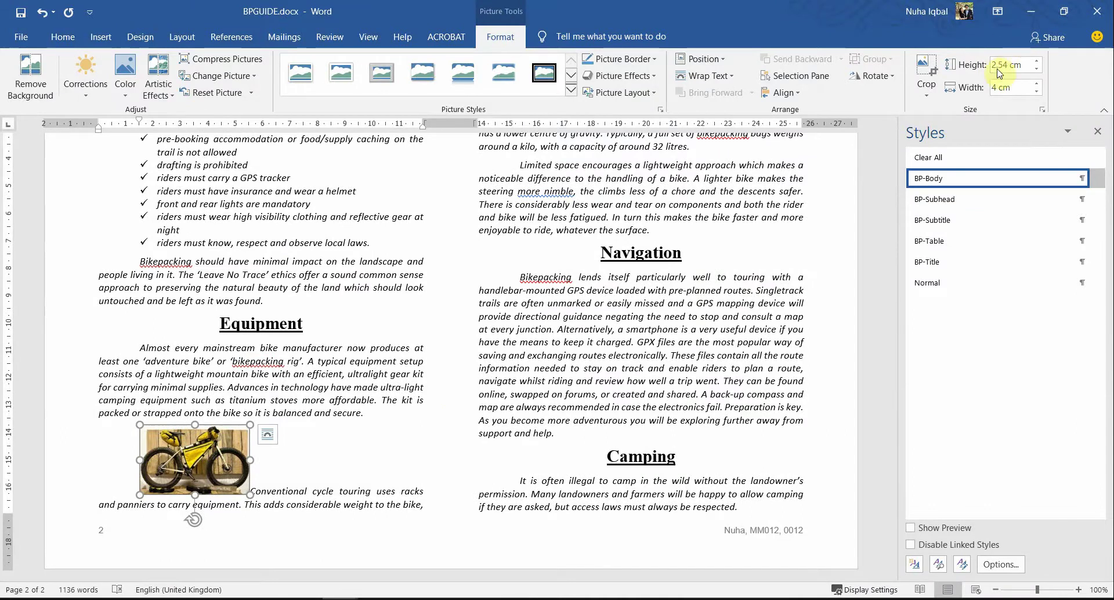
click(1041, 110)
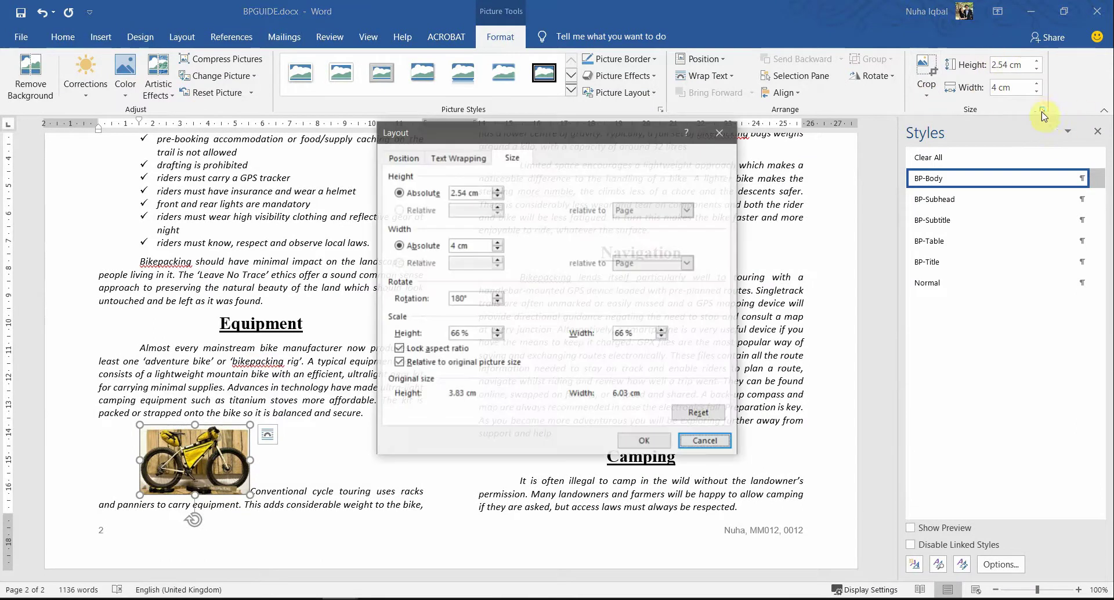
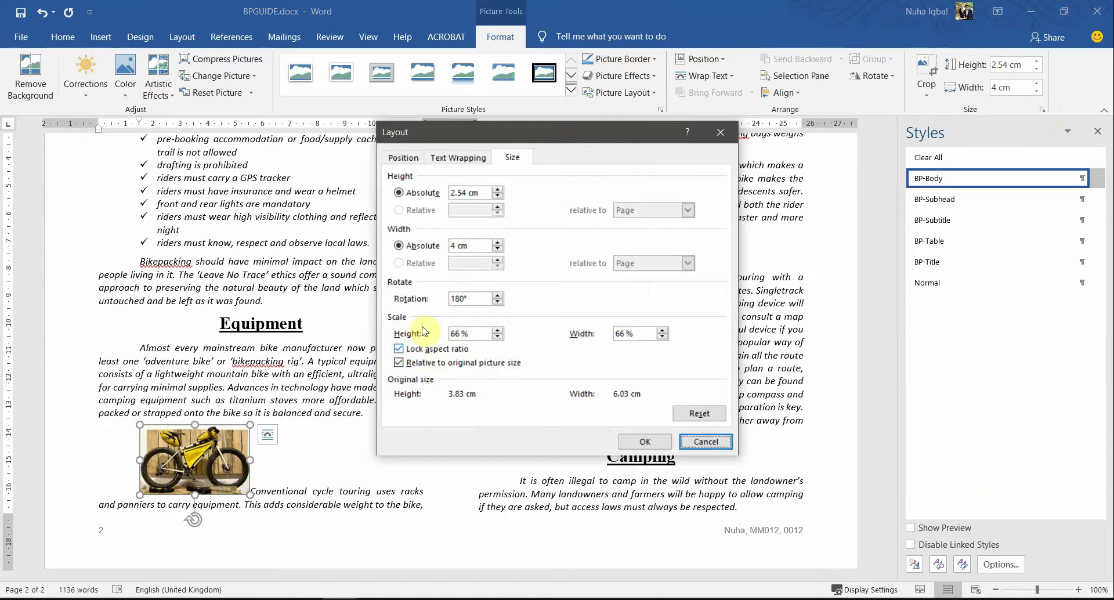
Step: Cancel the Layout dialog, leaving the bike picture at 4 cm wide and unchanged
click(703, 443)
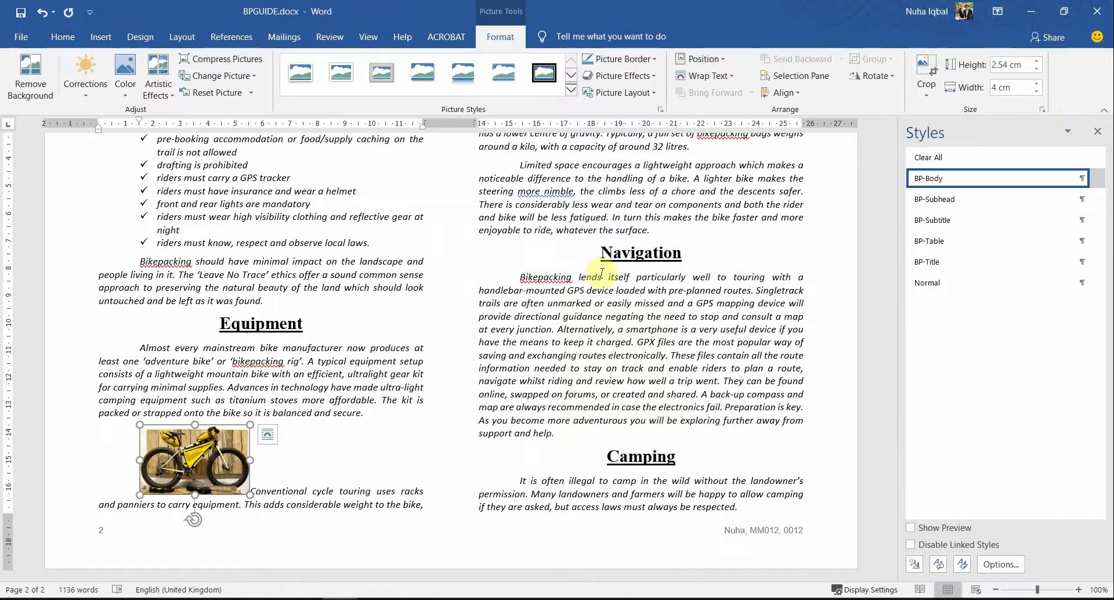
key(alt+Tab)
Step: Highlight the words 'right' and 'top' in question 17 of the exam PDF
click(380, 301)
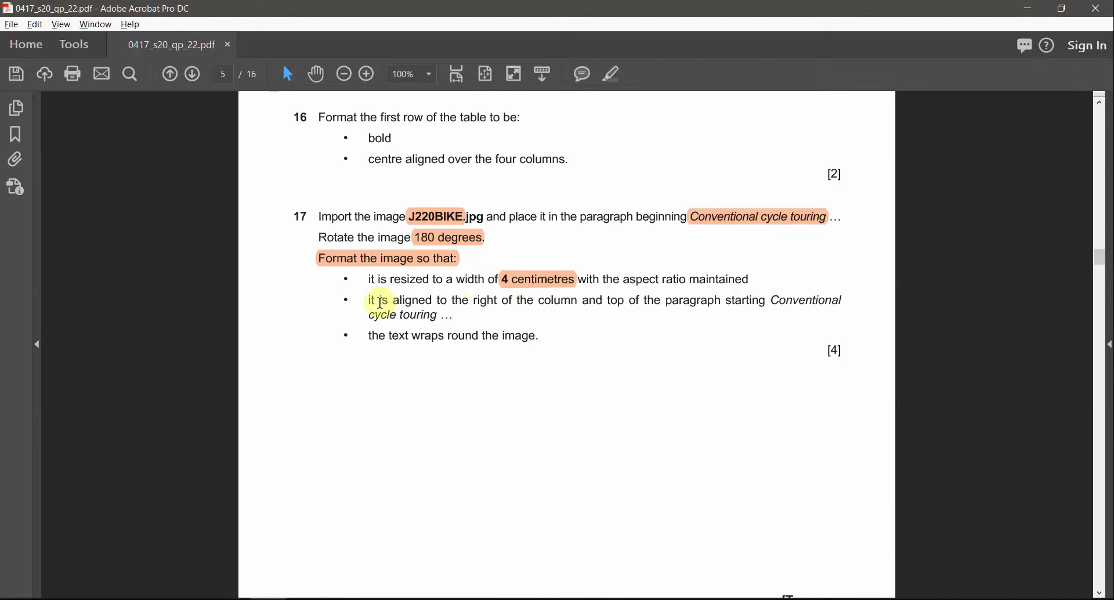
drag(552, 302, 686, 303)
click(499, 301)
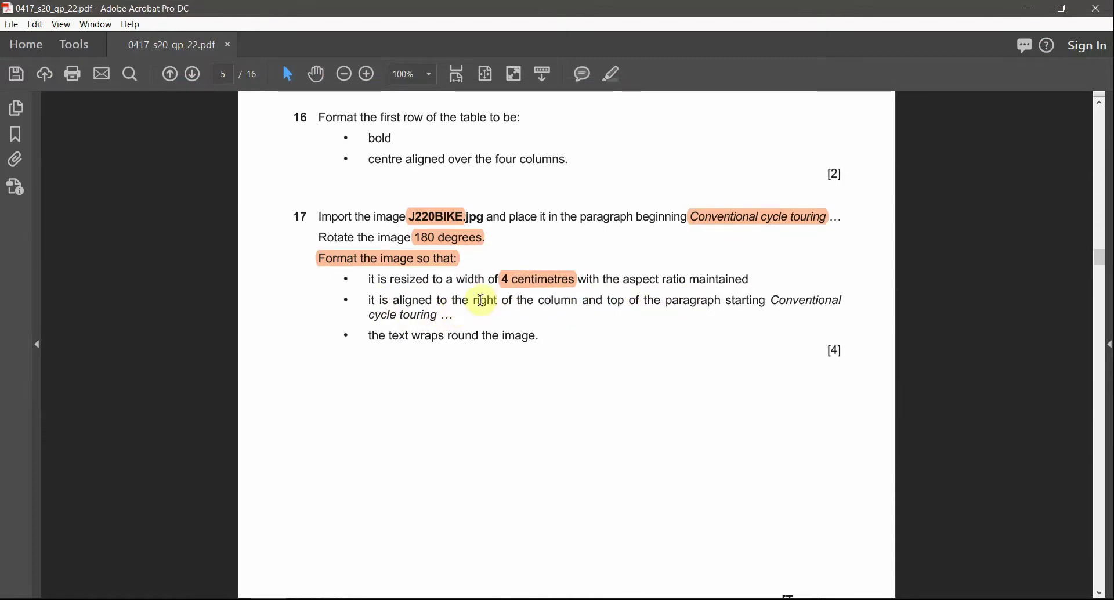
double_click(484, 300)
click(612, 74)
double_click(615, 300)
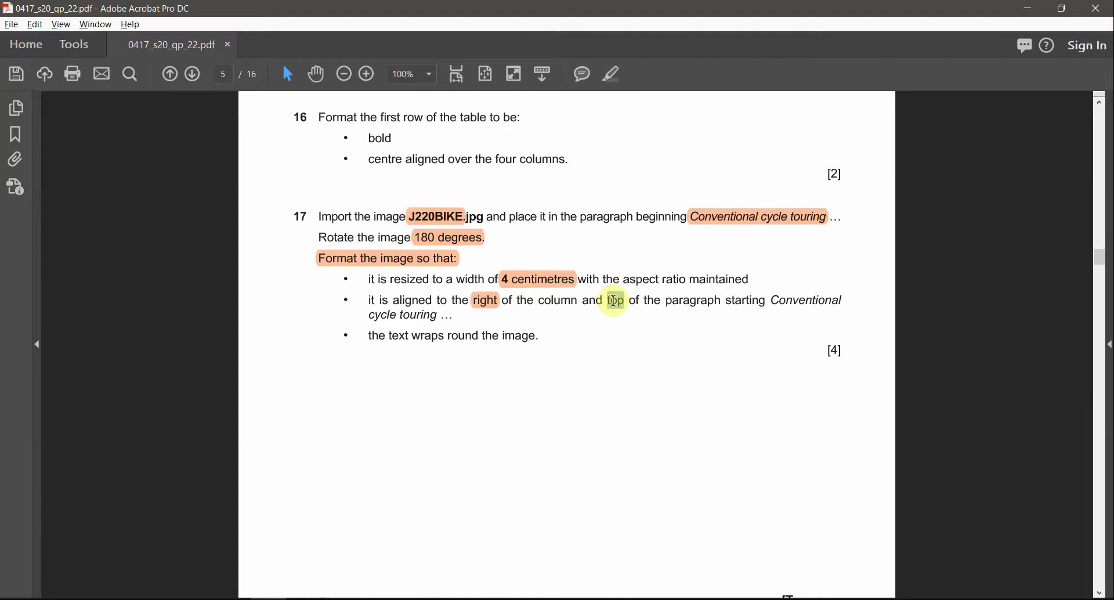
click(617, 78)
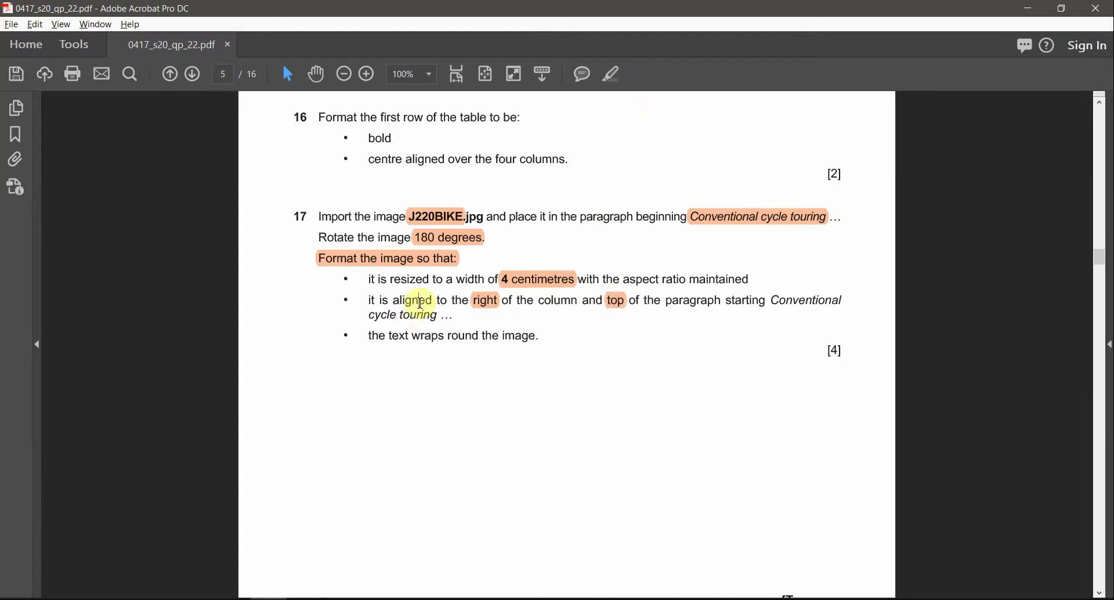
Step: Deselect the bike picture in Word and reread question 17's column alignment wording
key(alt+Tab)
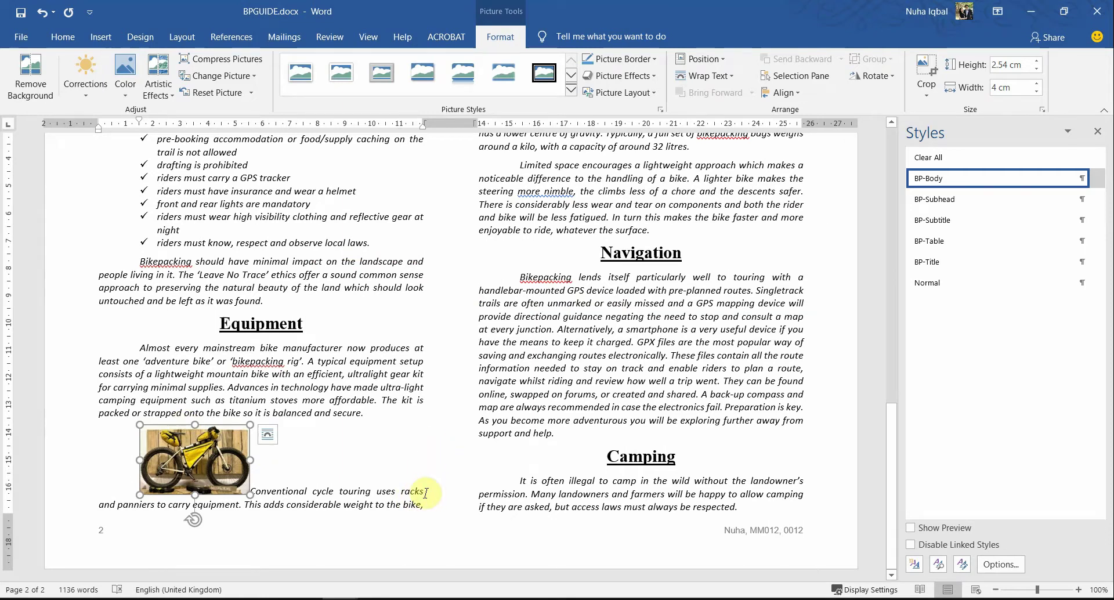
click(424, 494)
key(alt+Tab)
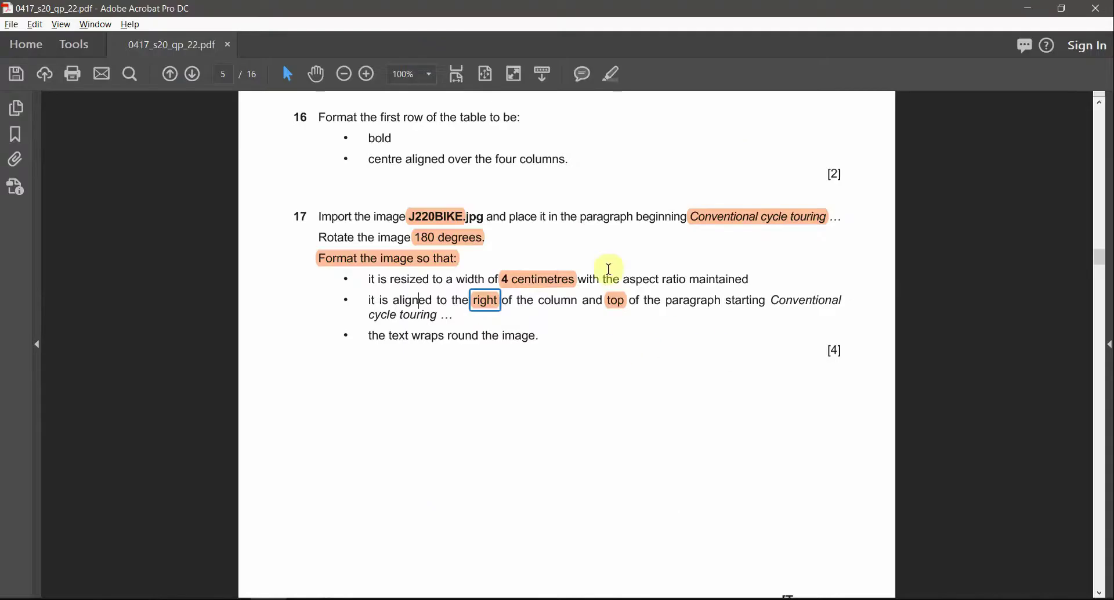
scroll(635, 389, down, 1)
scroll(645, 399, down, 1)
scroll(646, 399, up, 2)
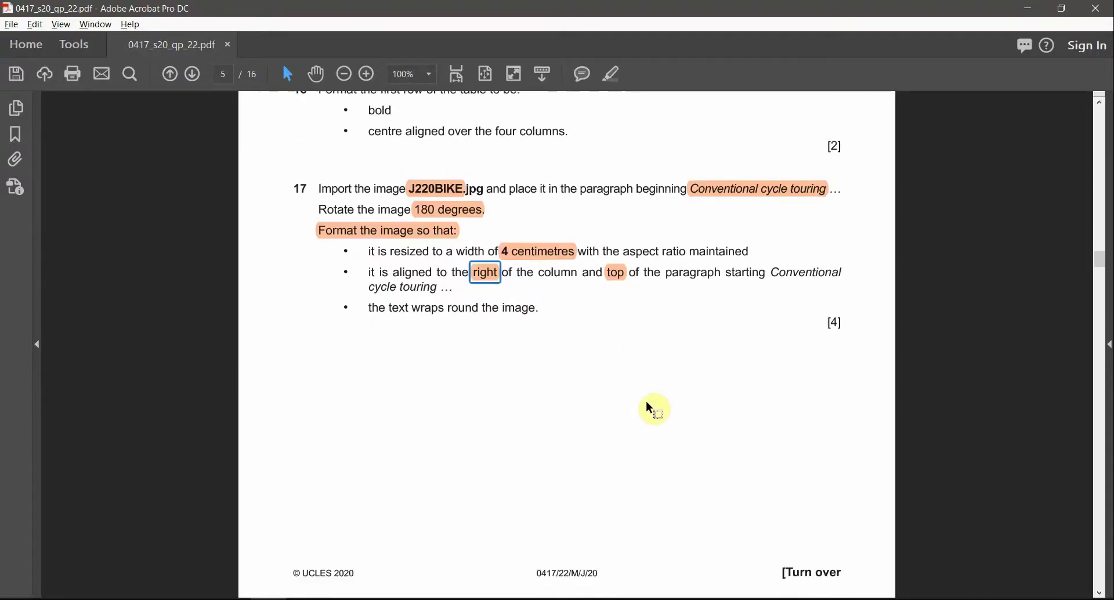
drag(511, 280, 570, 291)
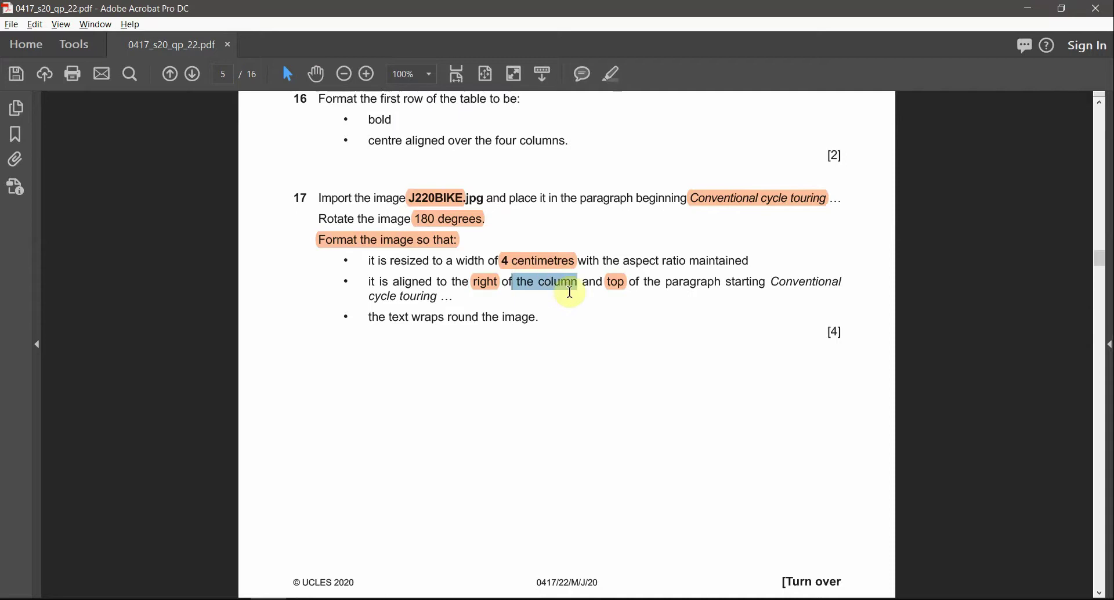
click(666, 283)
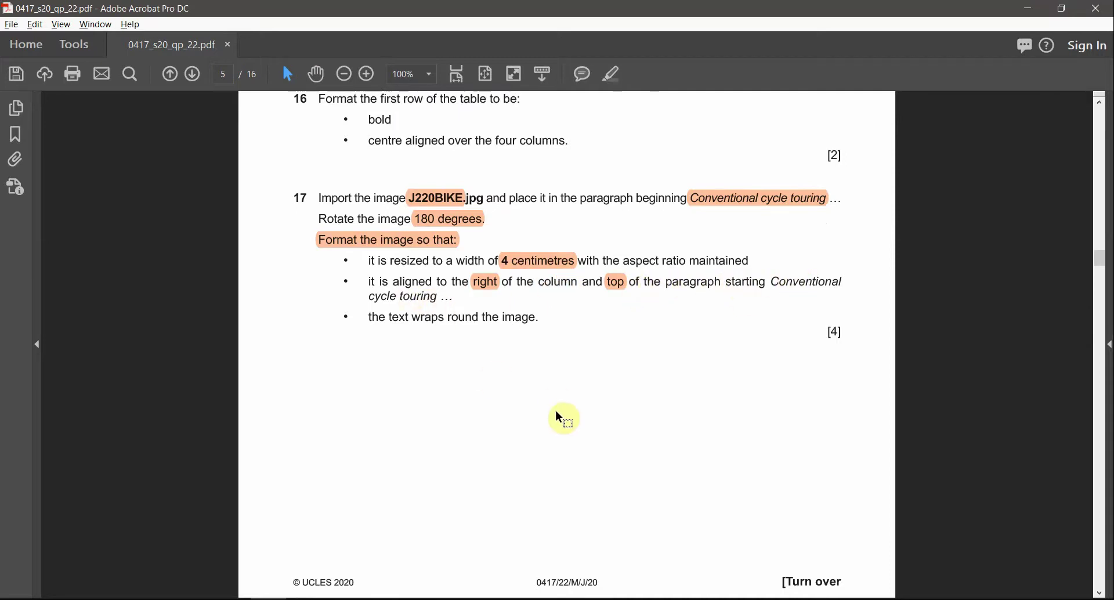
key(alt+Tab)
Step: Set the bike picture's wrapping to Square and drag it to the paragraph's right side
right_click(211, 450)
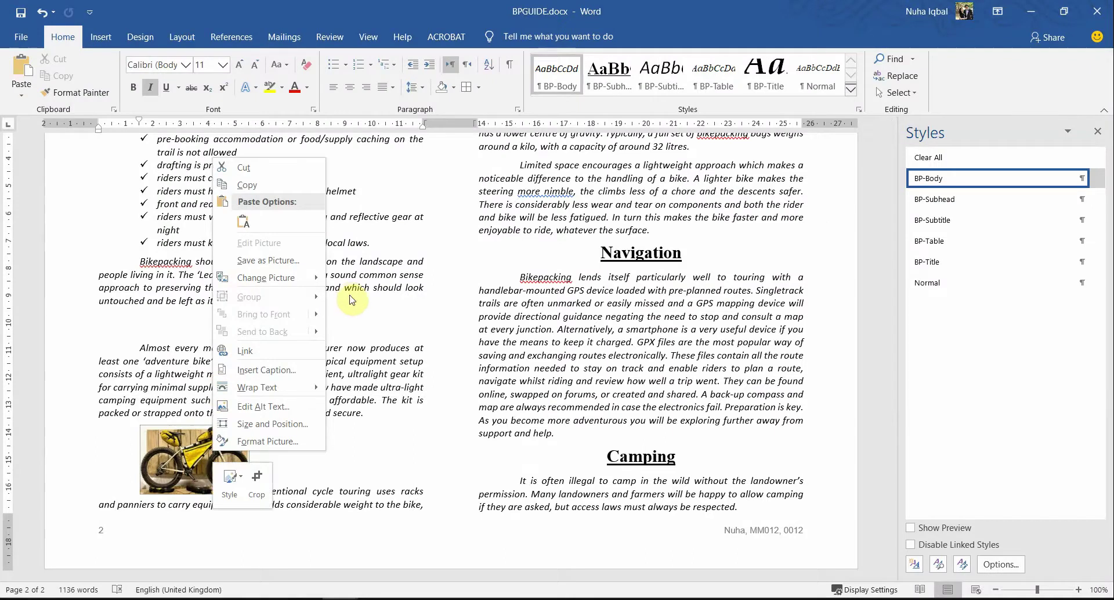
mouse_move(288, 389)
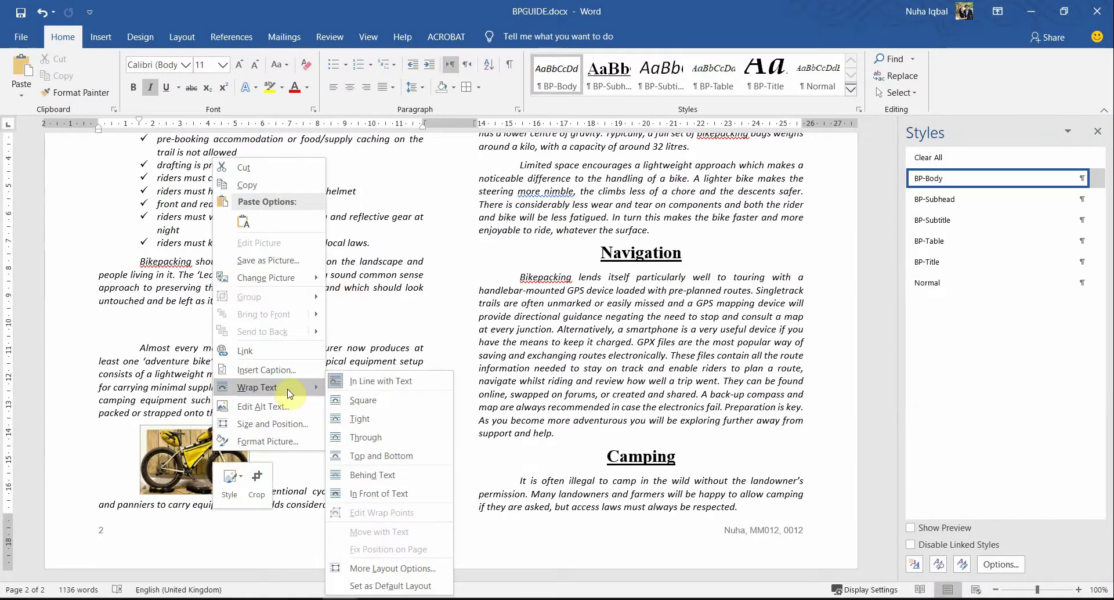
click(335, 399)
drag(232, 470, 375, 464)
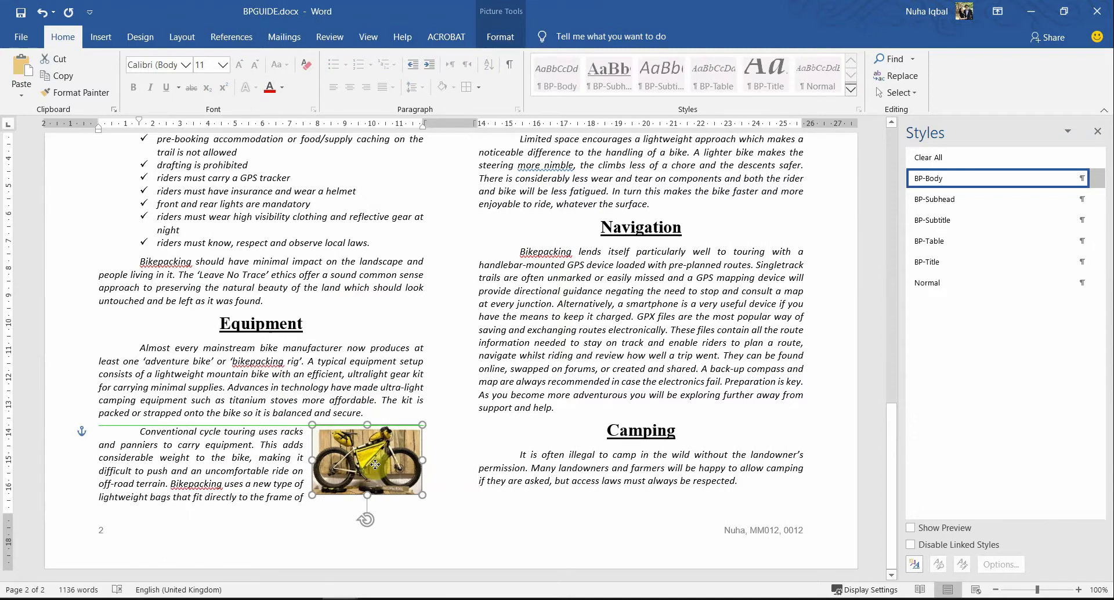
Step: Nudge the bike picture flush with the column's right edge at the paragraph top
key(alt+Tab)
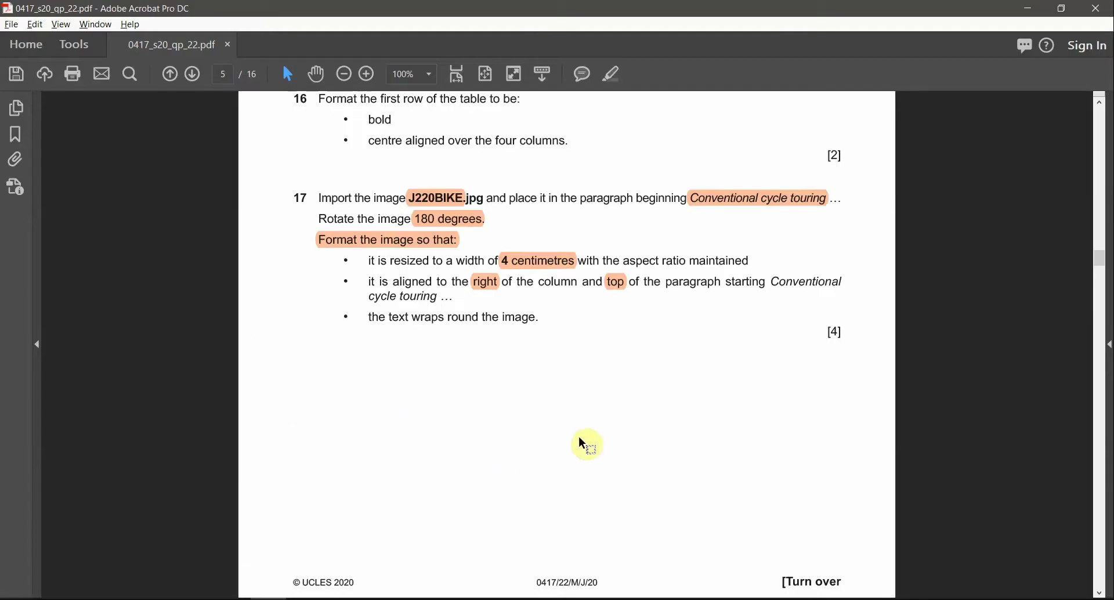
key(alt+Tab)
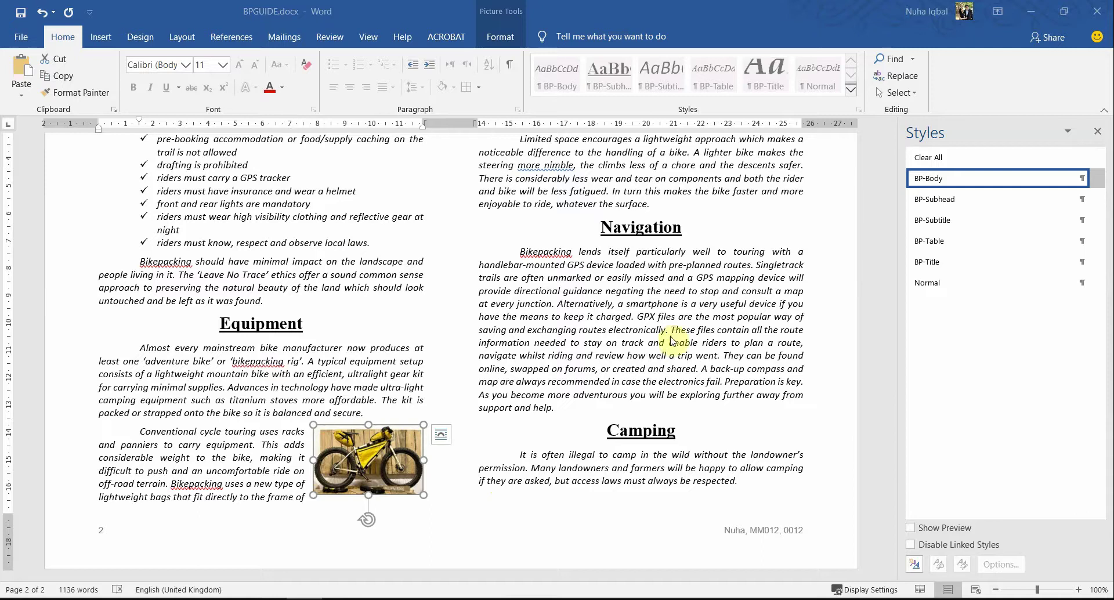
click(377, 466)
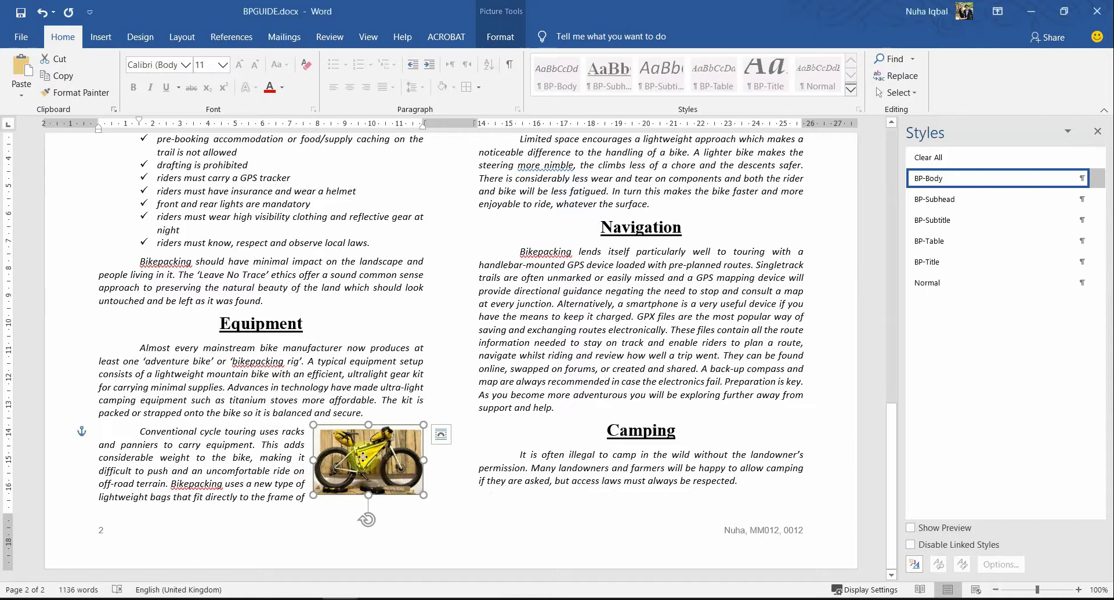
mouse_move(385, 457)
mouse_down()
mouse_move(366, 457)
mouse_move(385, 457)
mouse_up()
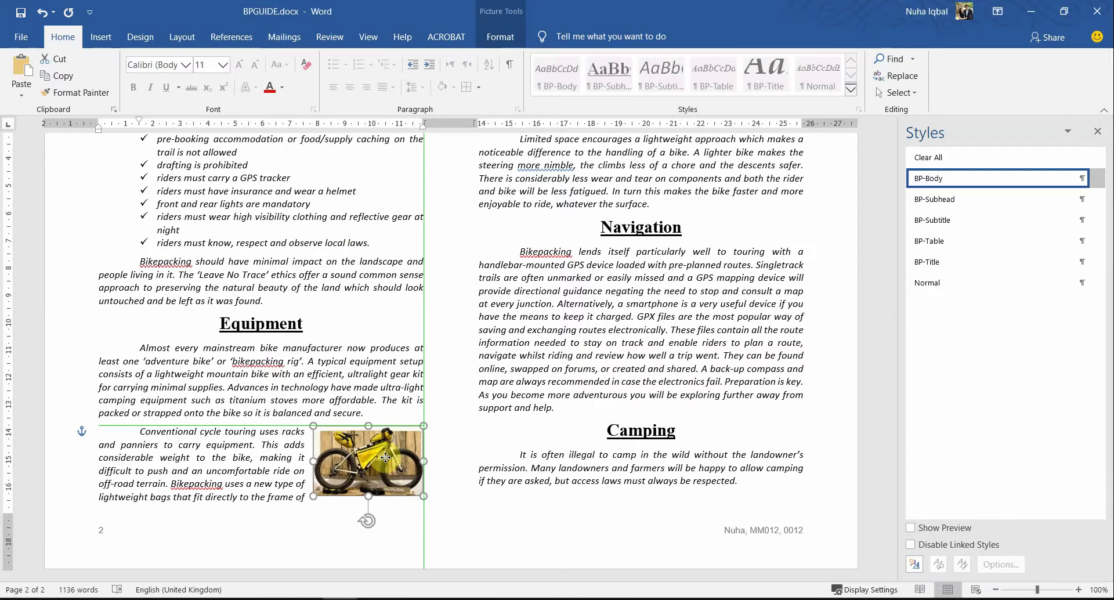
click(377, 470)
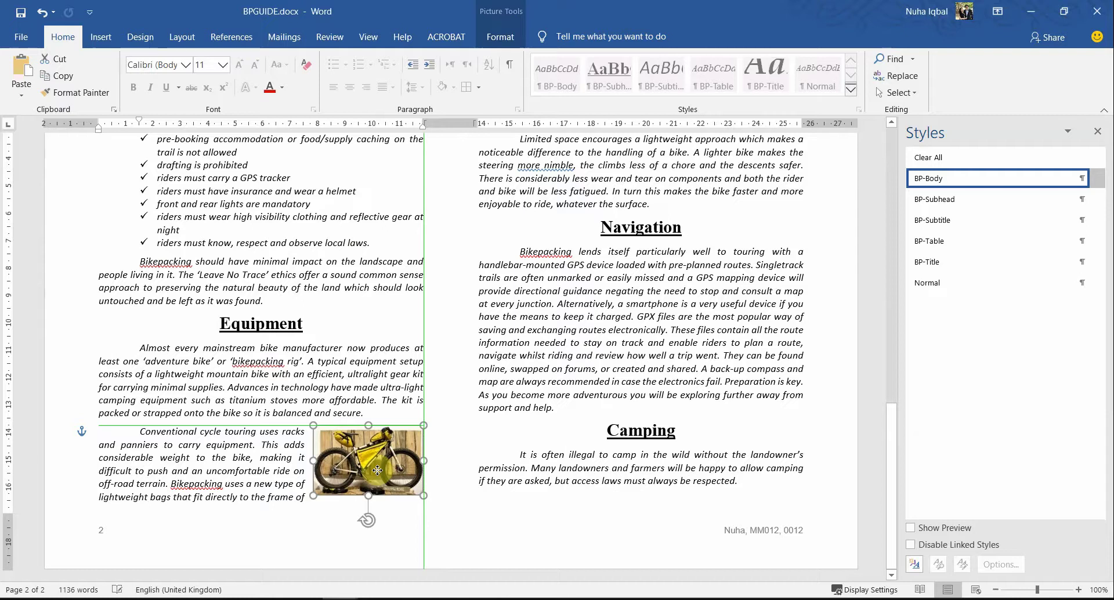
click(303, 457)
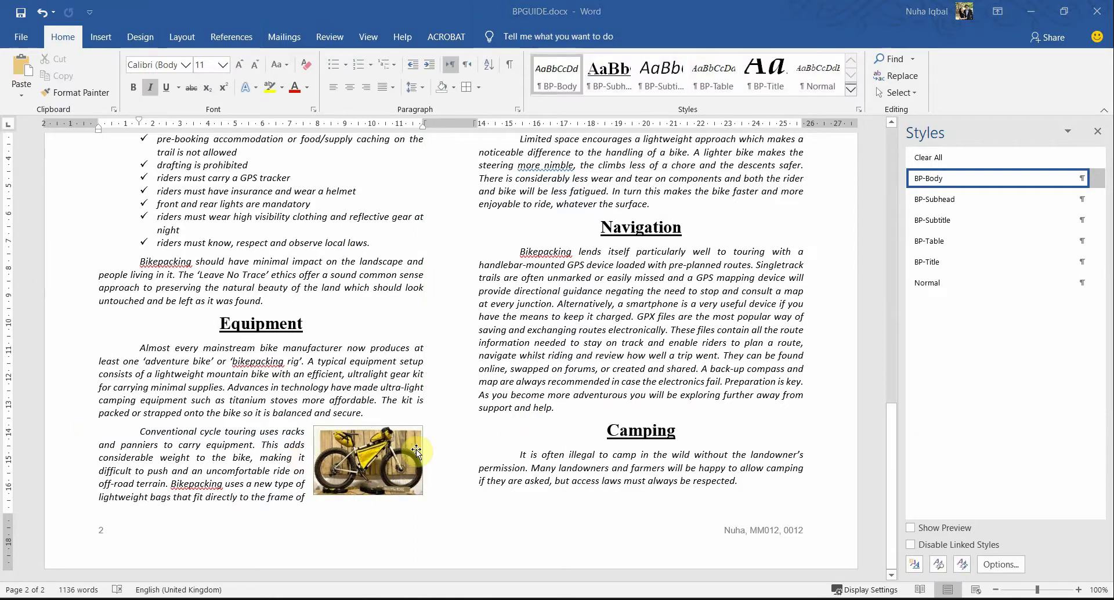
Step: Recheck question 17's text-wrapping requirement in the exam paper
key(alt+Tab)
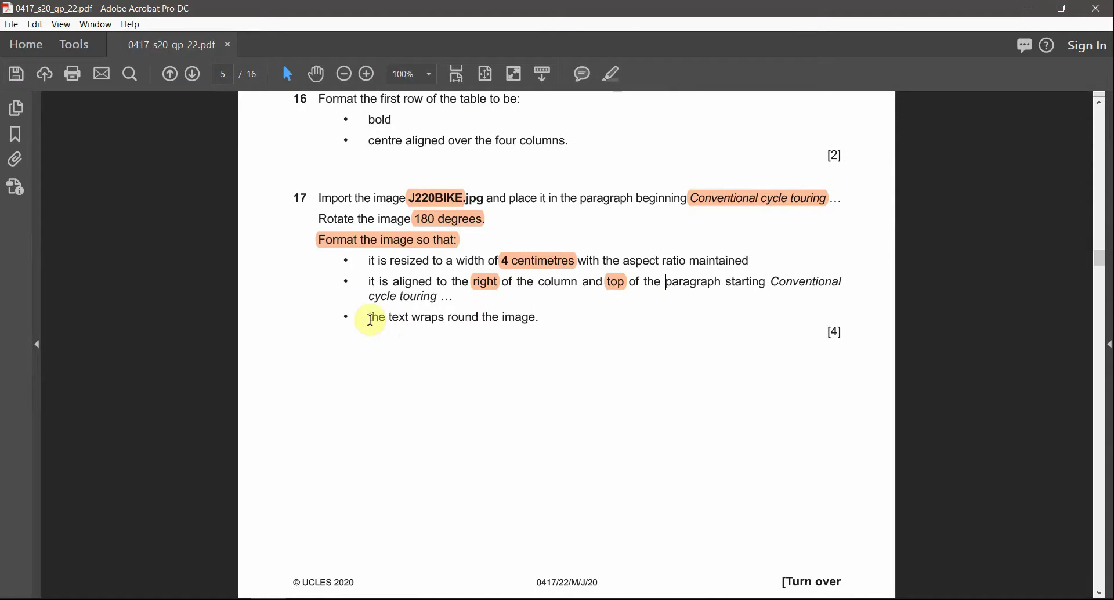
drag(370, 319, 518, 319)
key(alt+Tab)
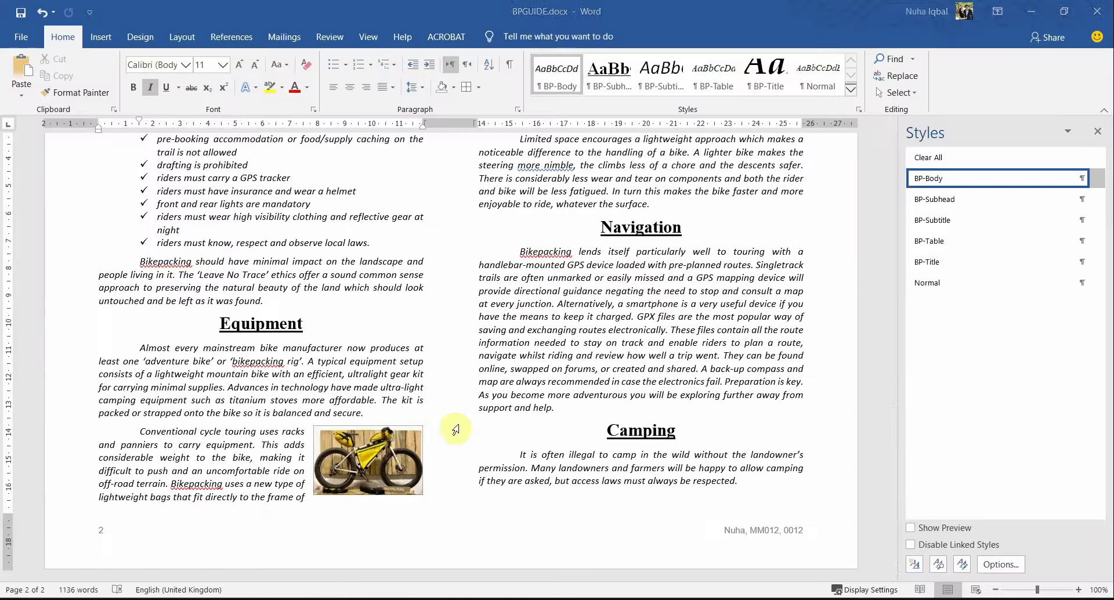
Step: Switch the bike picture's wrapping from Square to Tight through its Layout Options
click(381, 444)
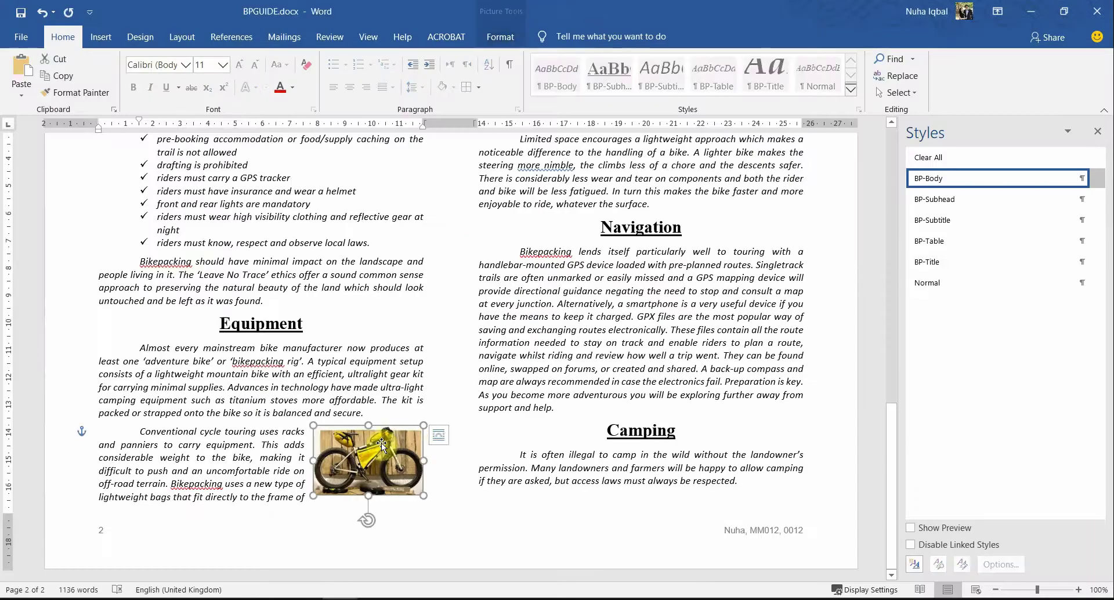
click(441, 435)
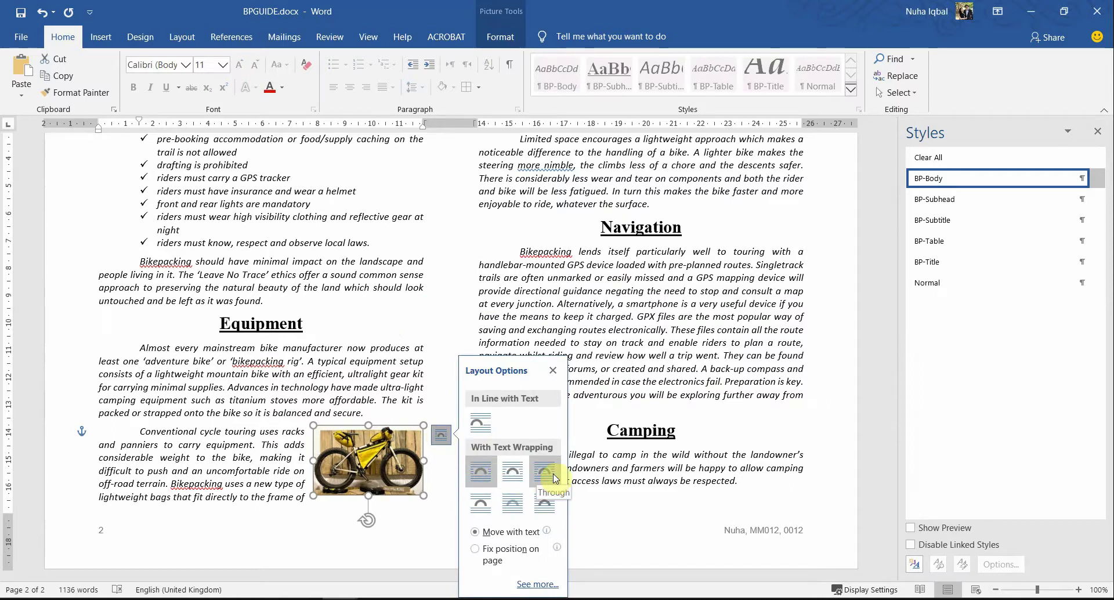
click(513, 477)
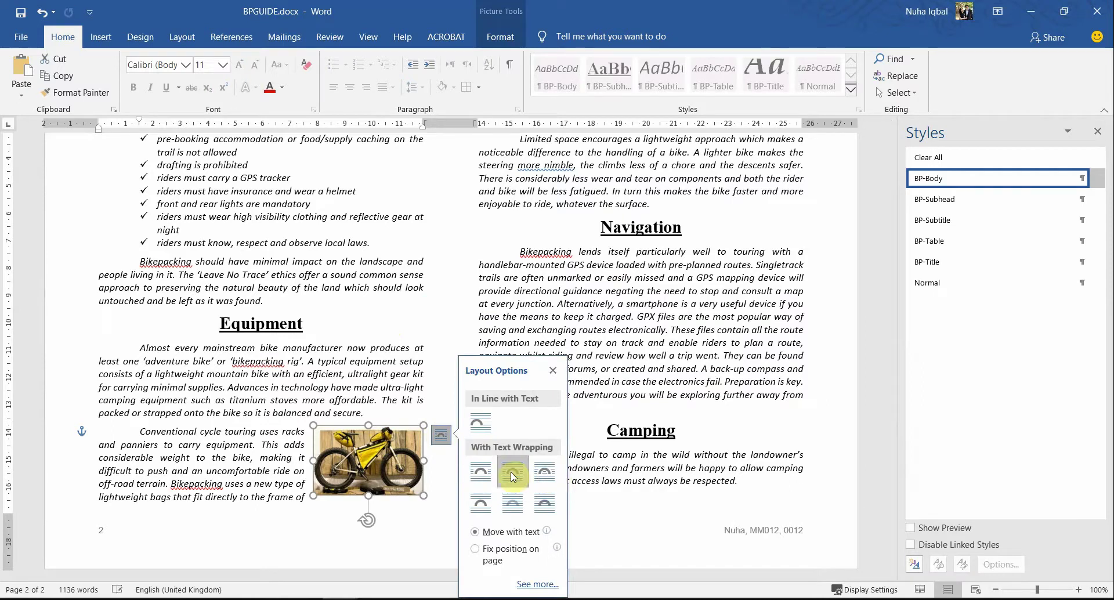
click(260, 483)
scroll(292, 499, up, 7)
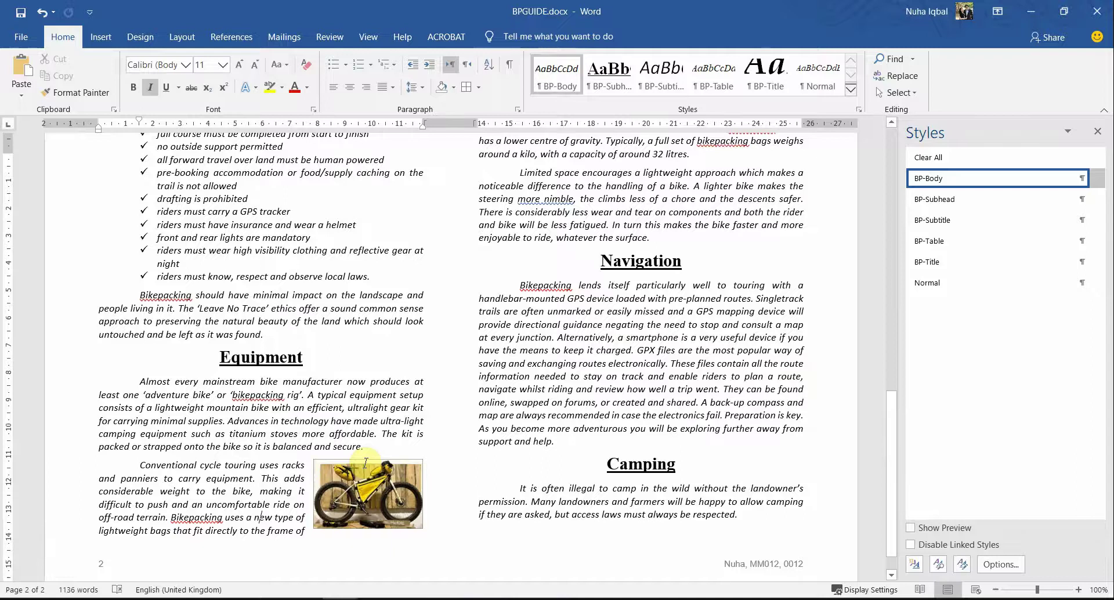
scroll(366, 464, down, 7)
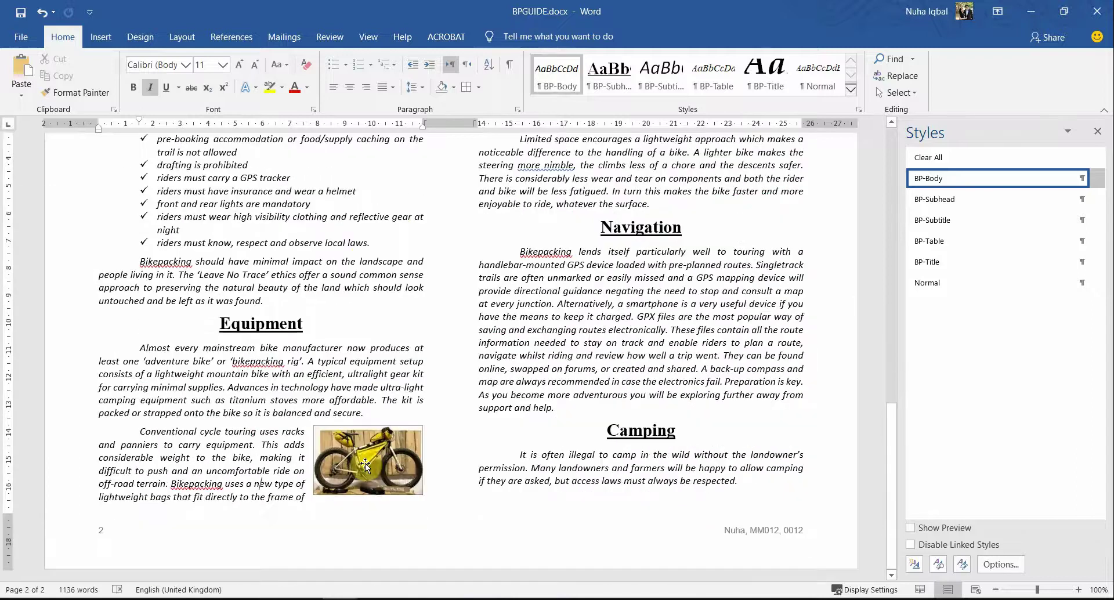
Step: Scroll the exam PDF to question 18 on page 6, read its proofreading requirements, then return to Word
key(alt+Tab)
scroll(473, 447, down, 10)
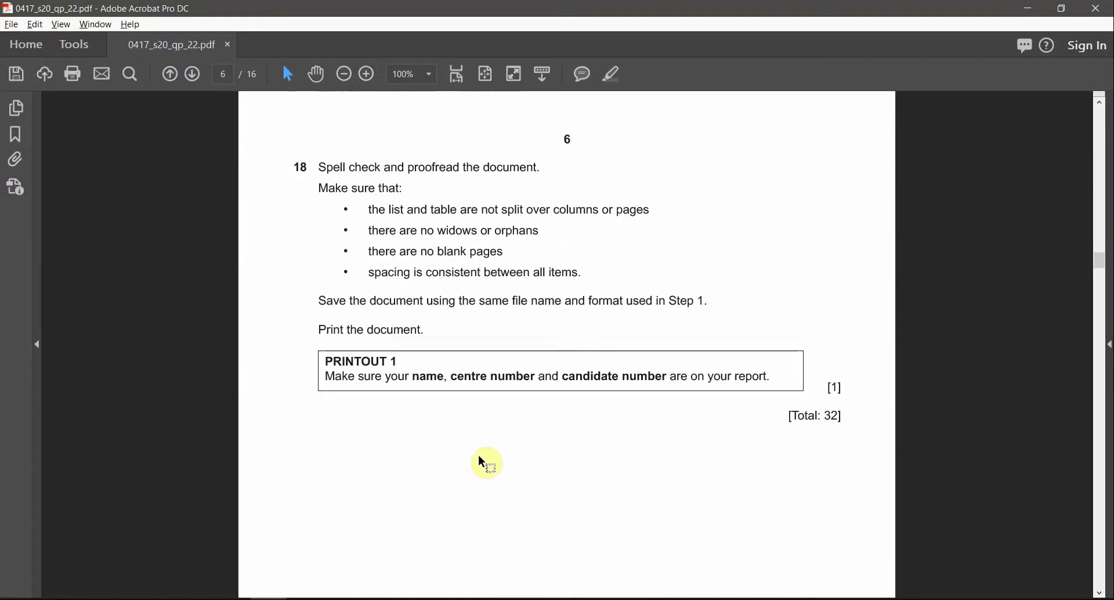
scroll(482, 406, up, 8)
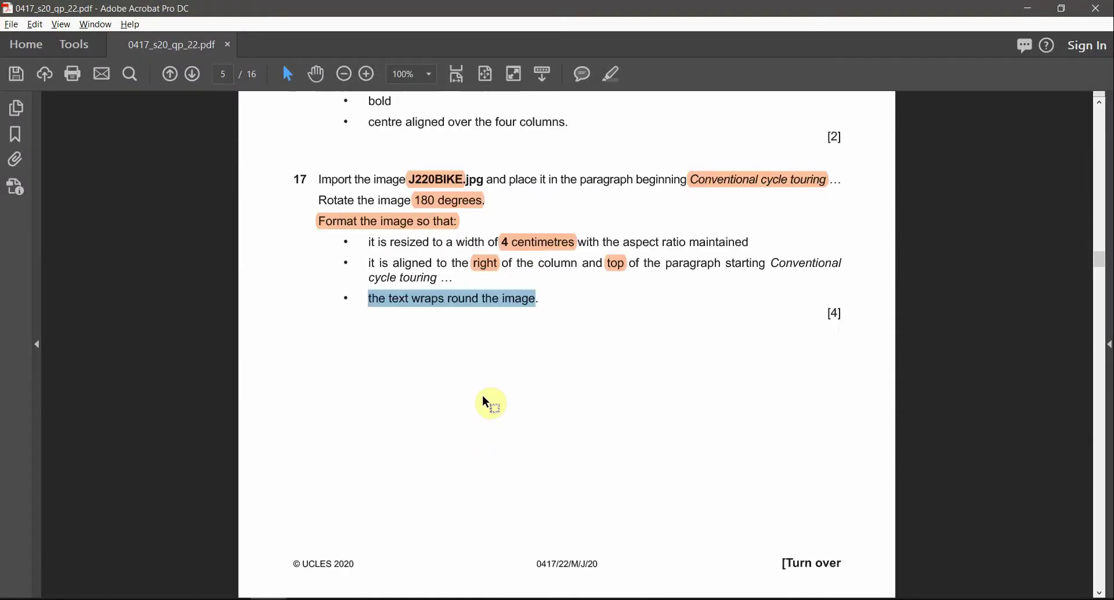
scroll(486, 403, down, 9)
scroll(487, 408, down, 9)
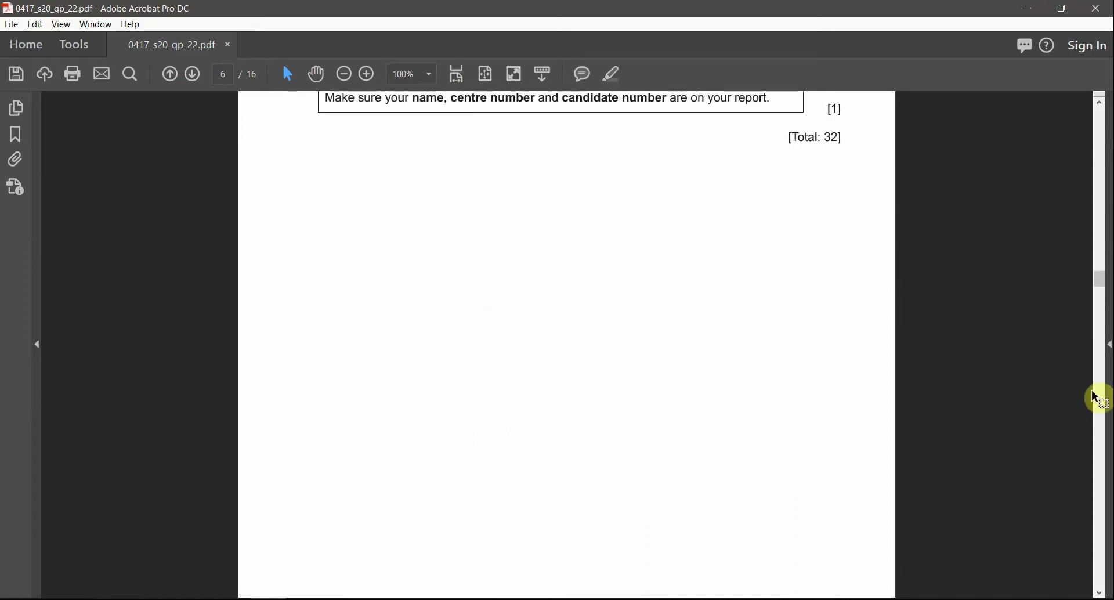
scroll(1095, 393, down, 10)
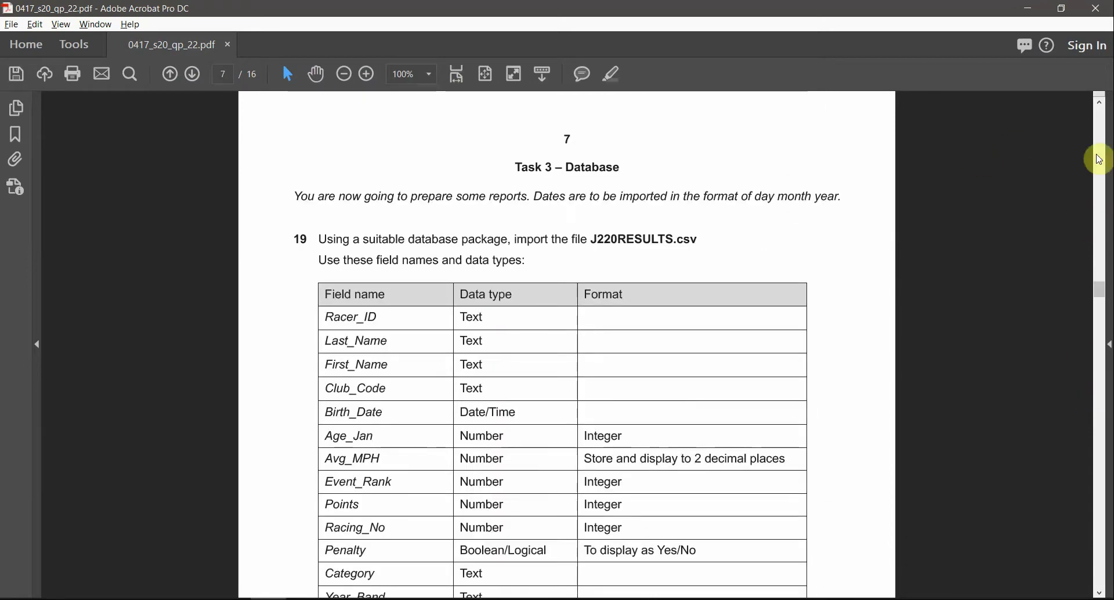
scroll(1095, 160, up, 15)
scroll(359, 250, down, 8)
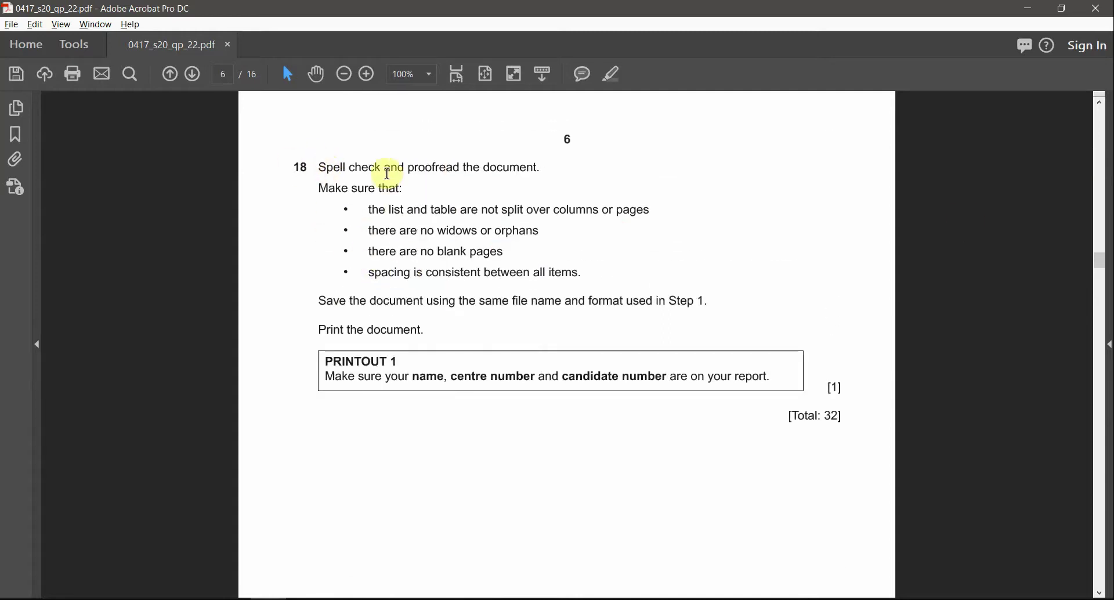
key(alt+Tab)
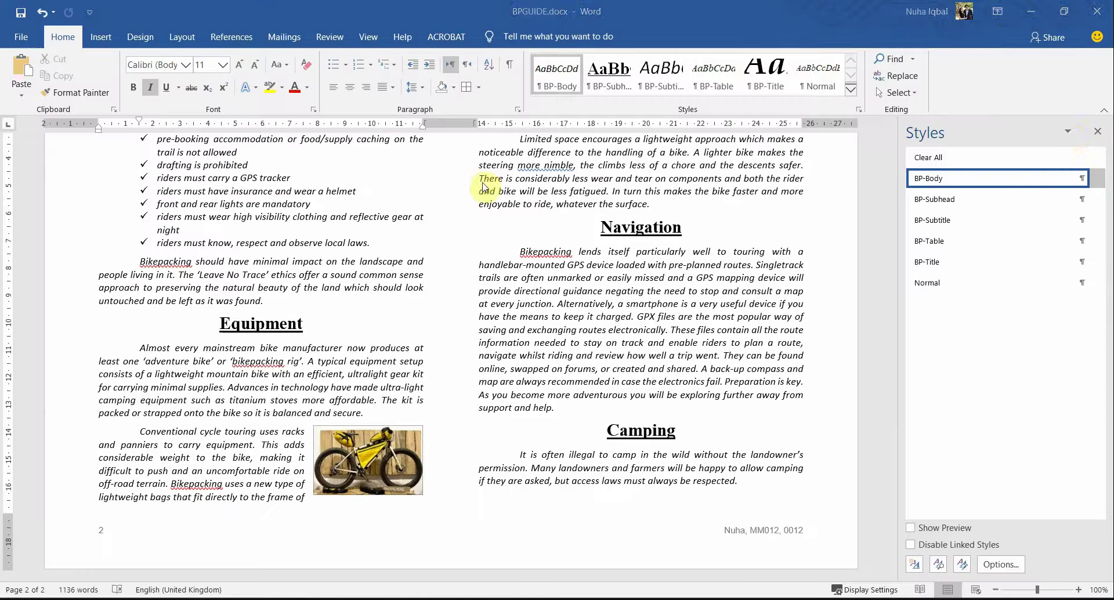
Step: Close the Styles pane and start Review > Spelling & Grammar on BPGUIDE
click(1097, 132)
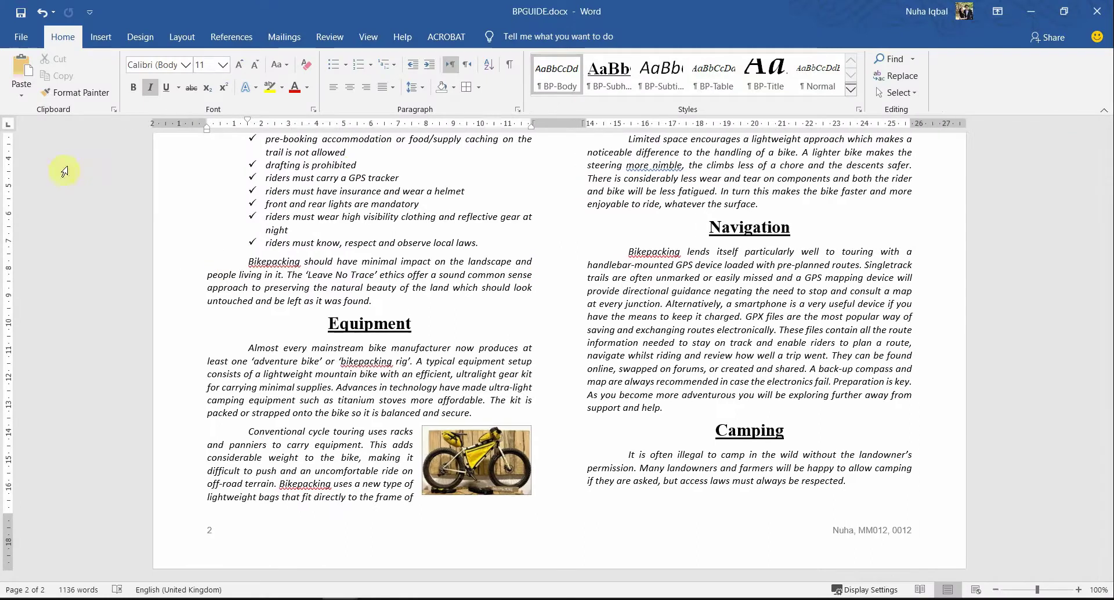
click(332, 38)
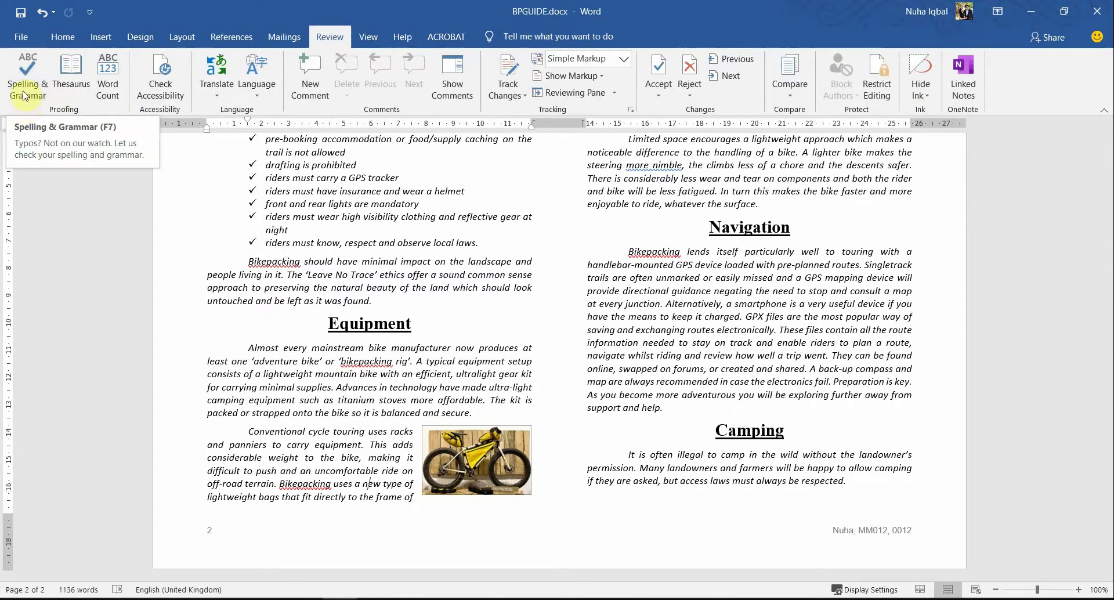
click(38, 80)
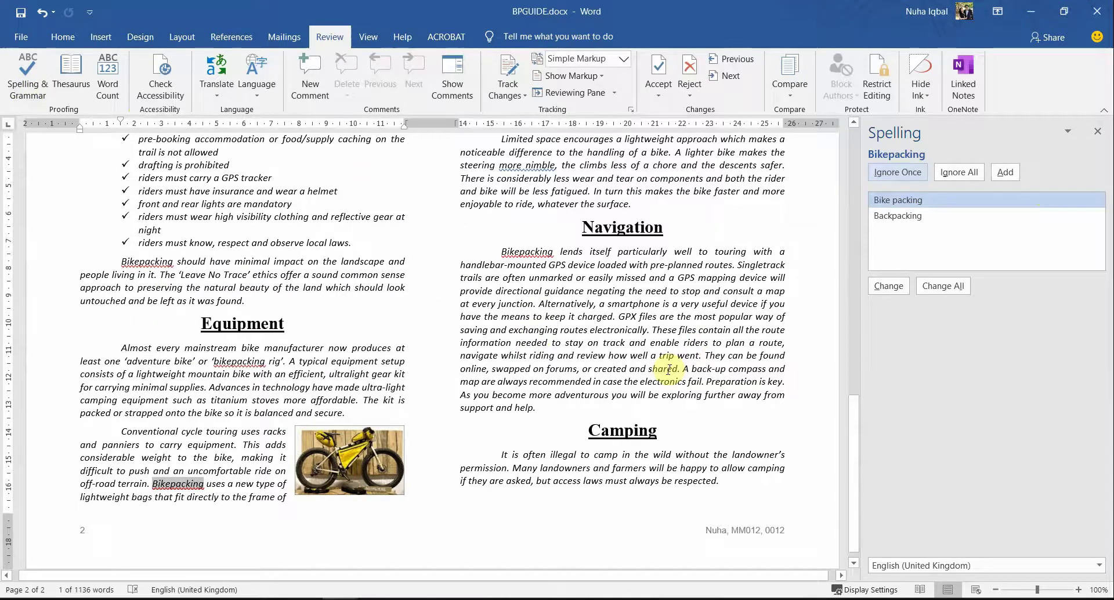
scroll(693, 348, up, 10)
scroll(668, 369, up, 3)
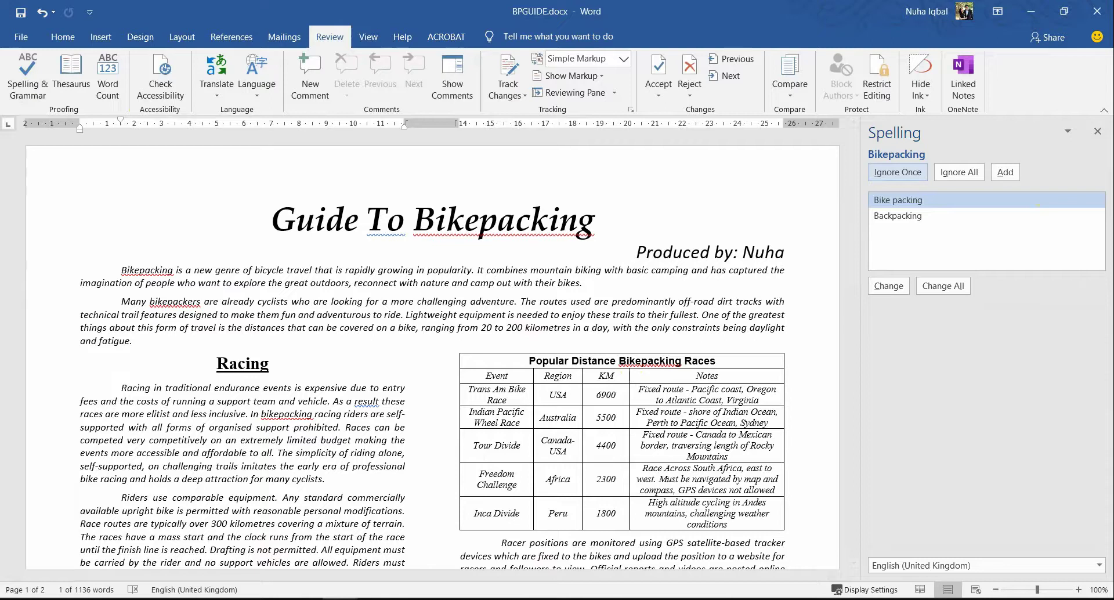
scroll(655, 303, down, 10)
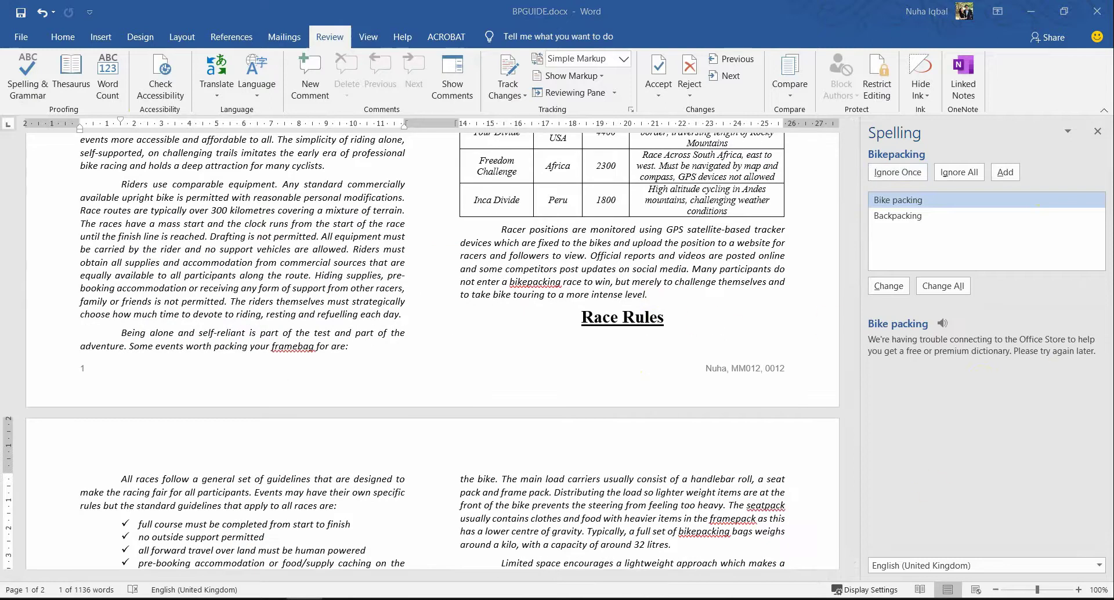
scroll(675, 400, up, 10)
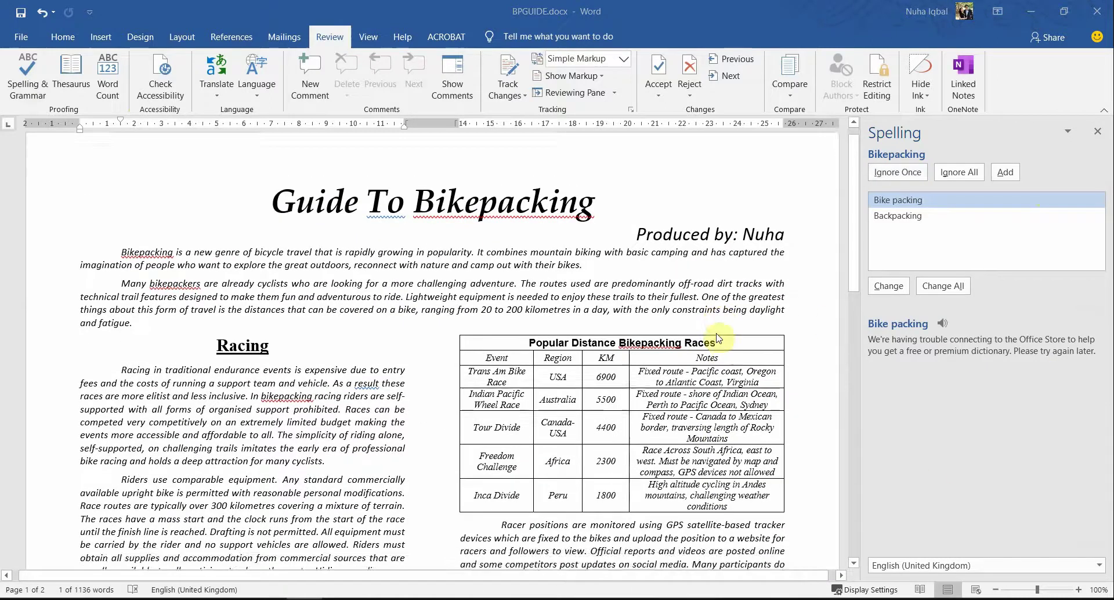
scroll(747, 362, up, 2)
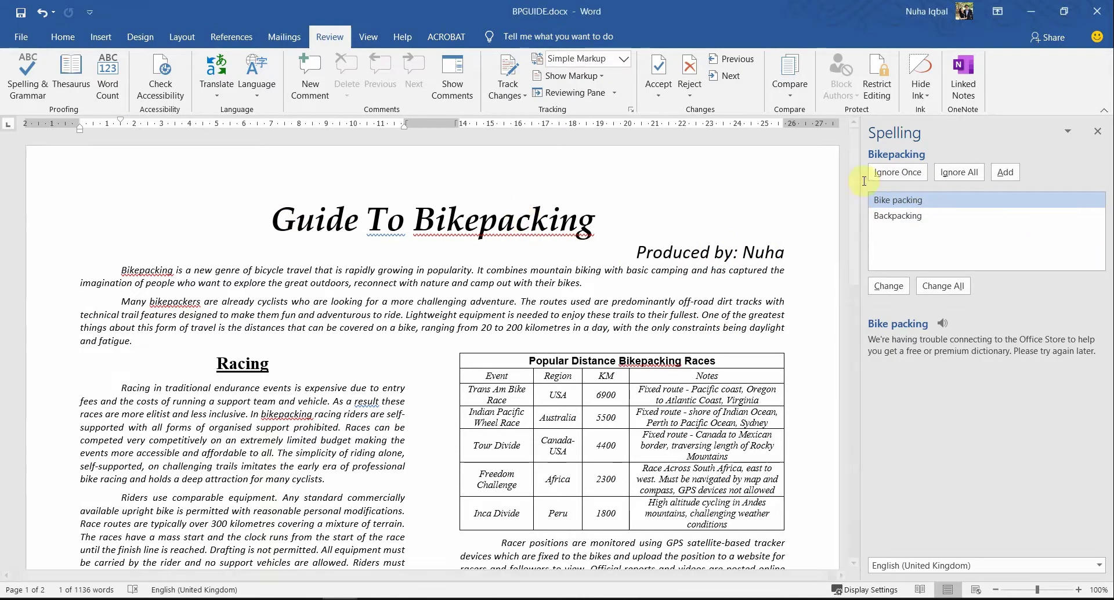
Step: Ignore the flagged terms Bikepacking, seatpack and framepack, then close the Spelling pane
click(907, 177)
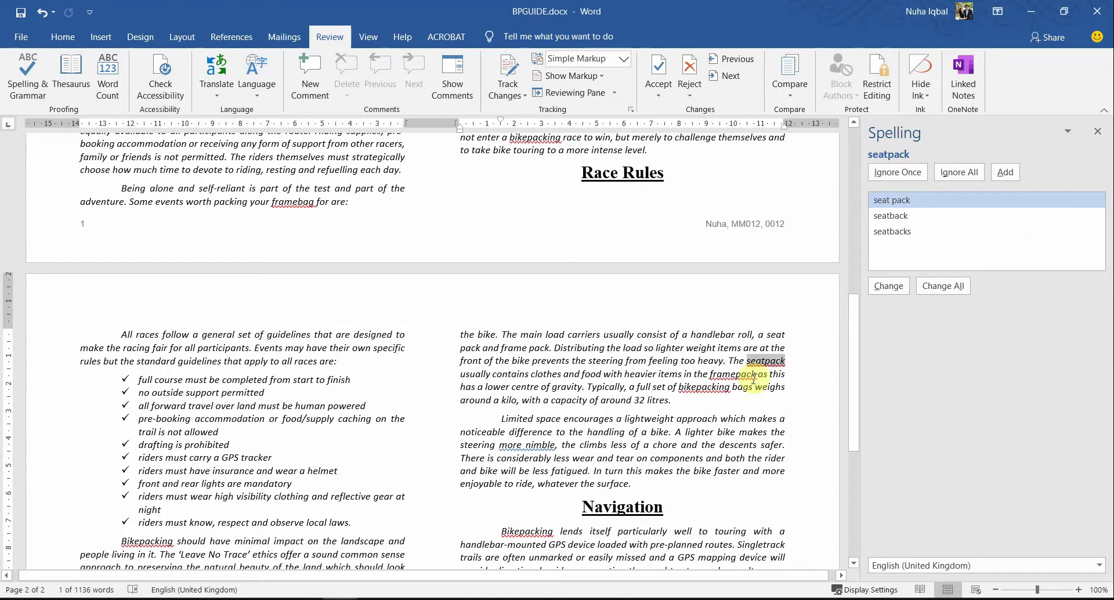
click(757, 374)
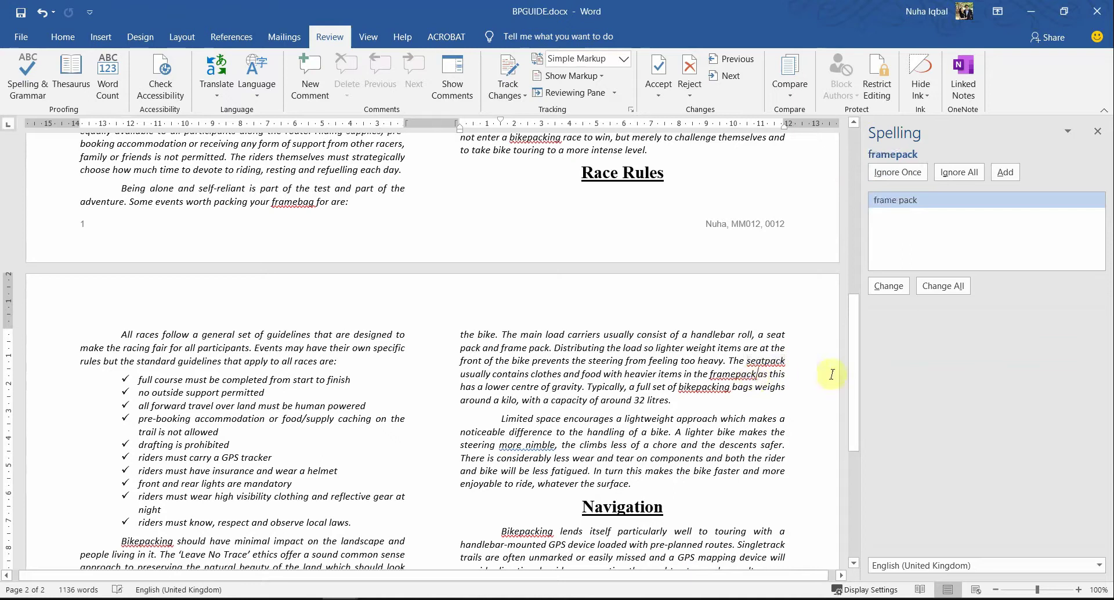
click(760, 374)
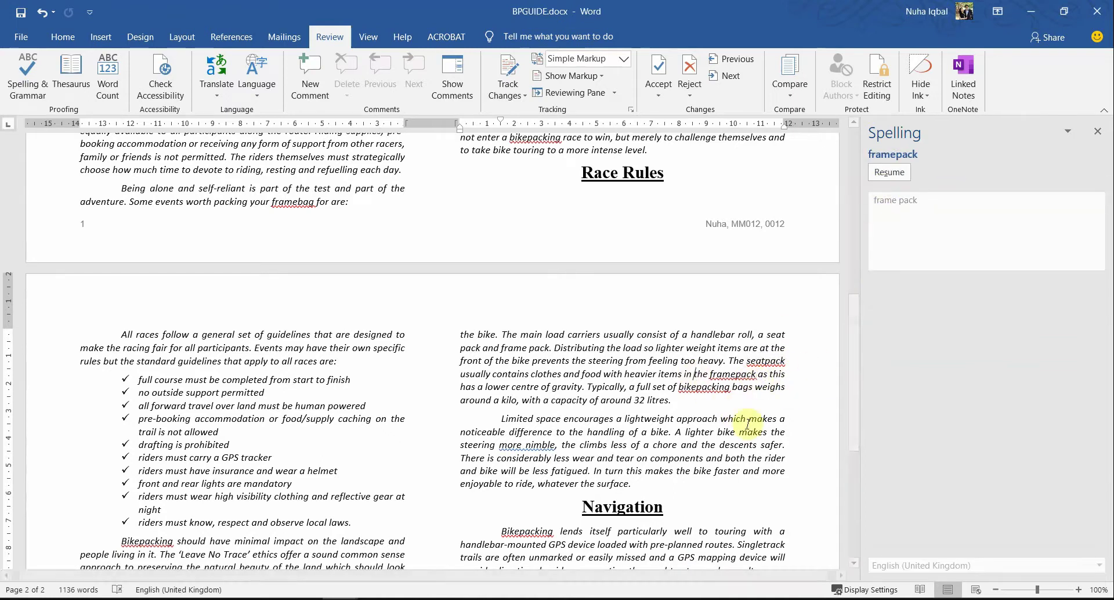
click(702, 387)
scroll(748, 457, down, 5)
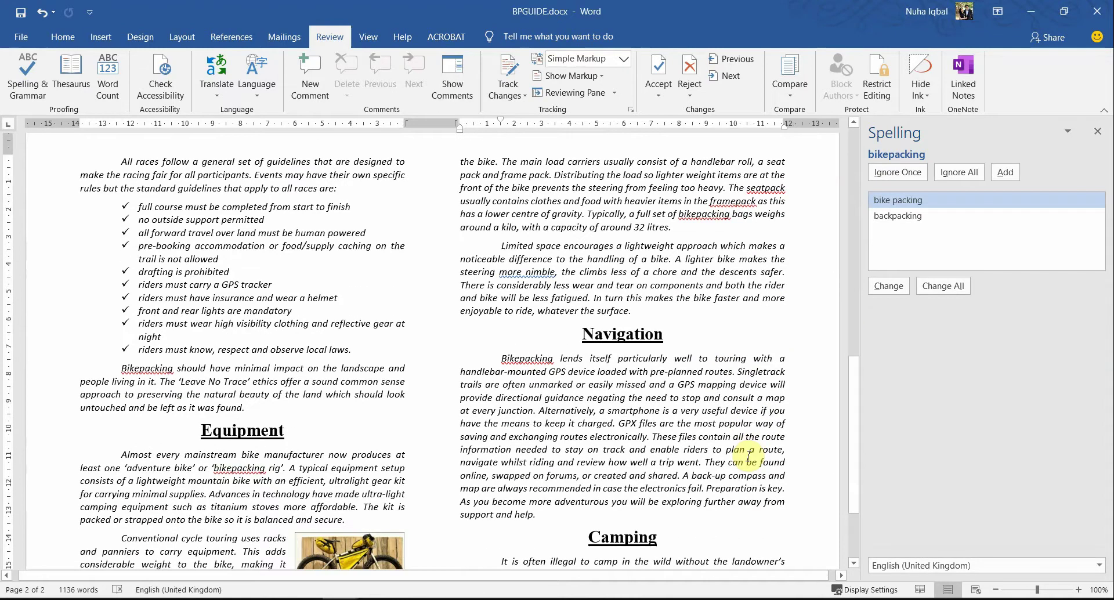
scroll(748, 456, down, 3)
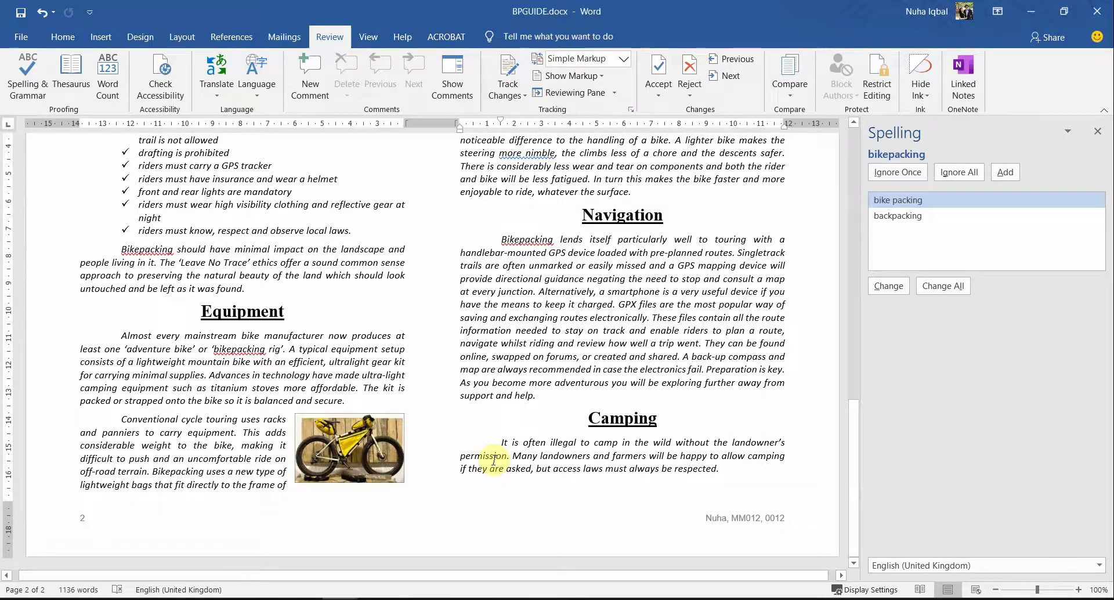
scroll(494, 460, up, 15)
scroll(494, 460, up, 8)
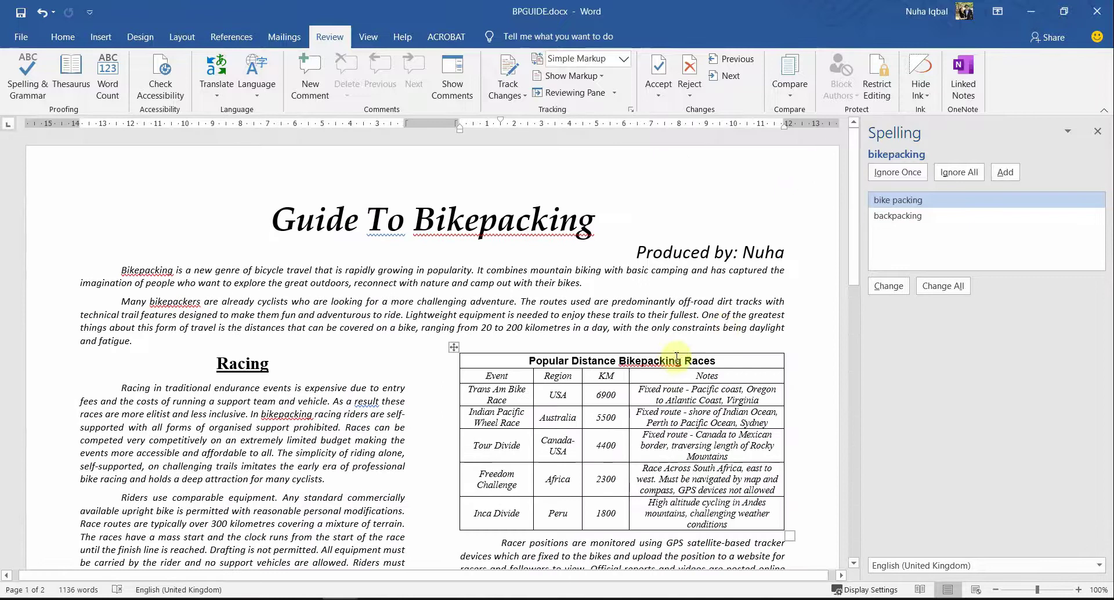
click(1097, 132)
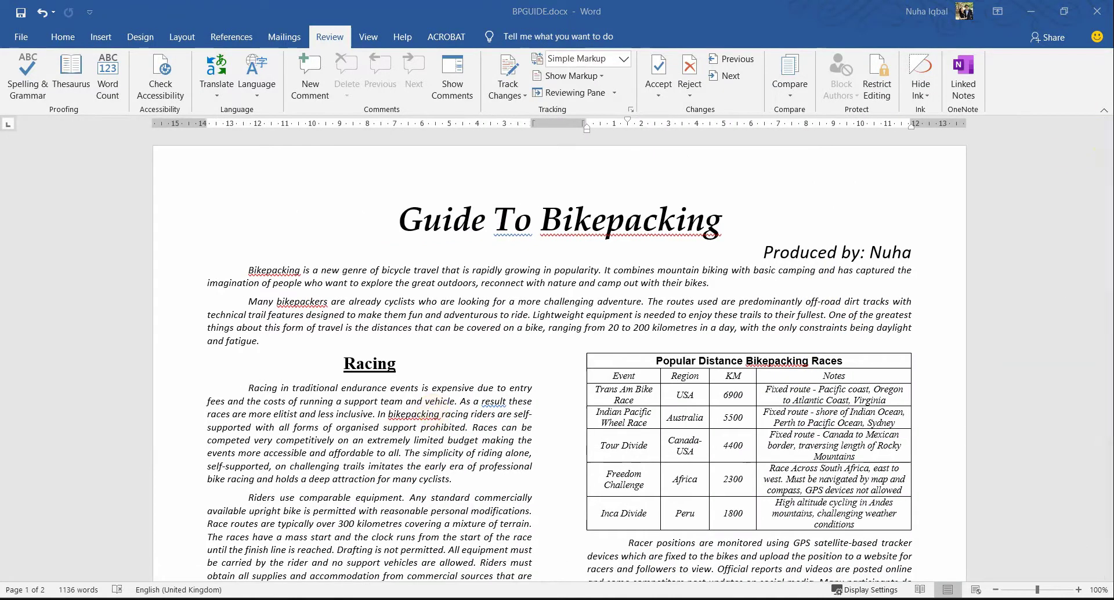
Step: Compare the exam's instruction about split headings against page 1 of BPGUIDE
key(alt+Tab)
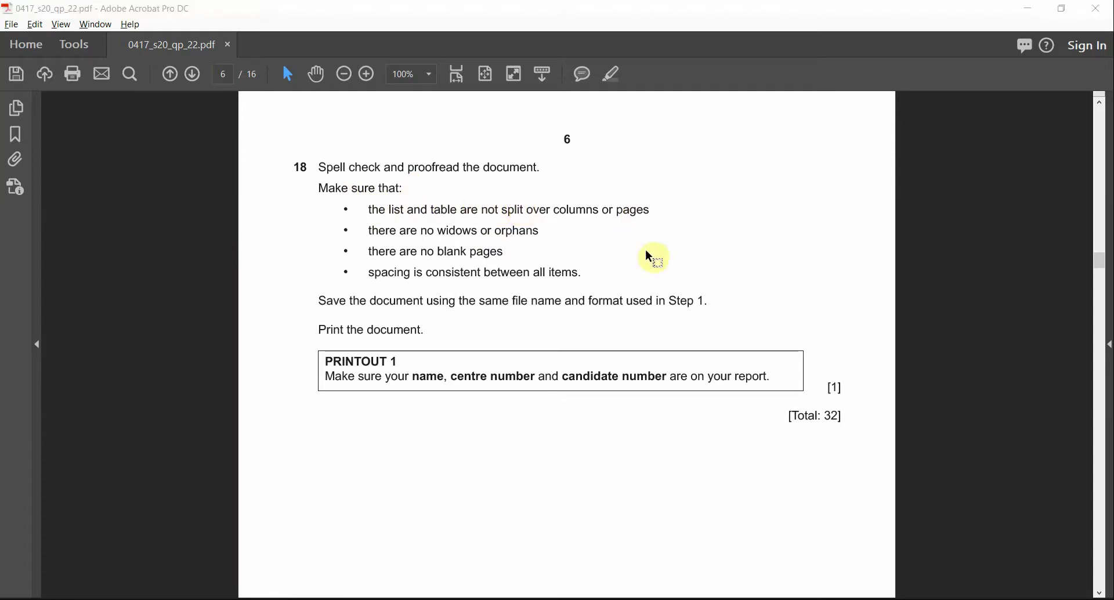
key(alt+Tab)
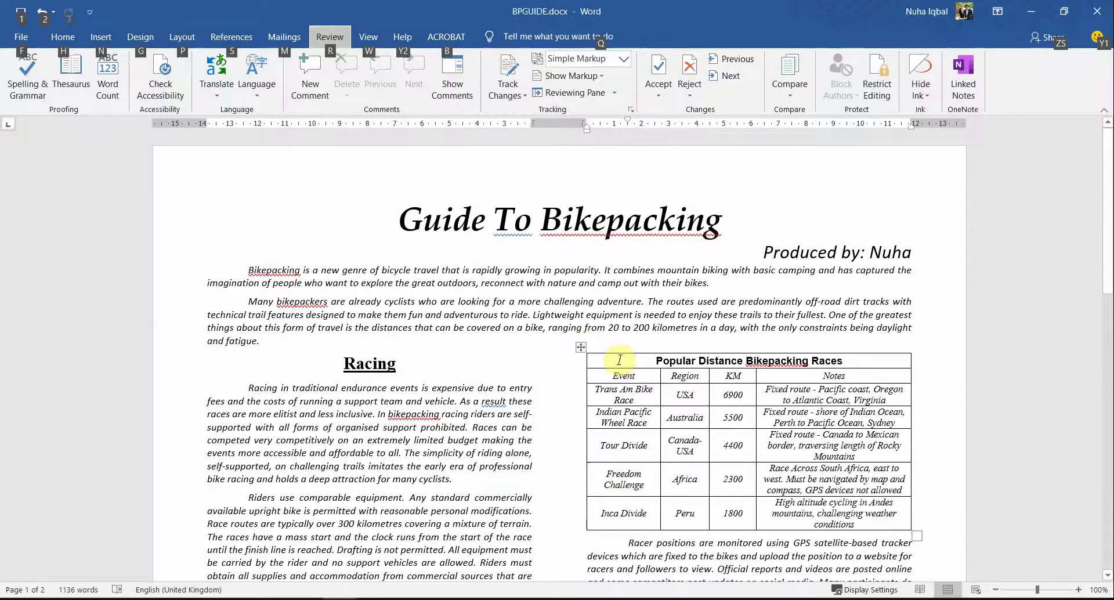
scroll(583, 207, down, 3)
click(582, 207)
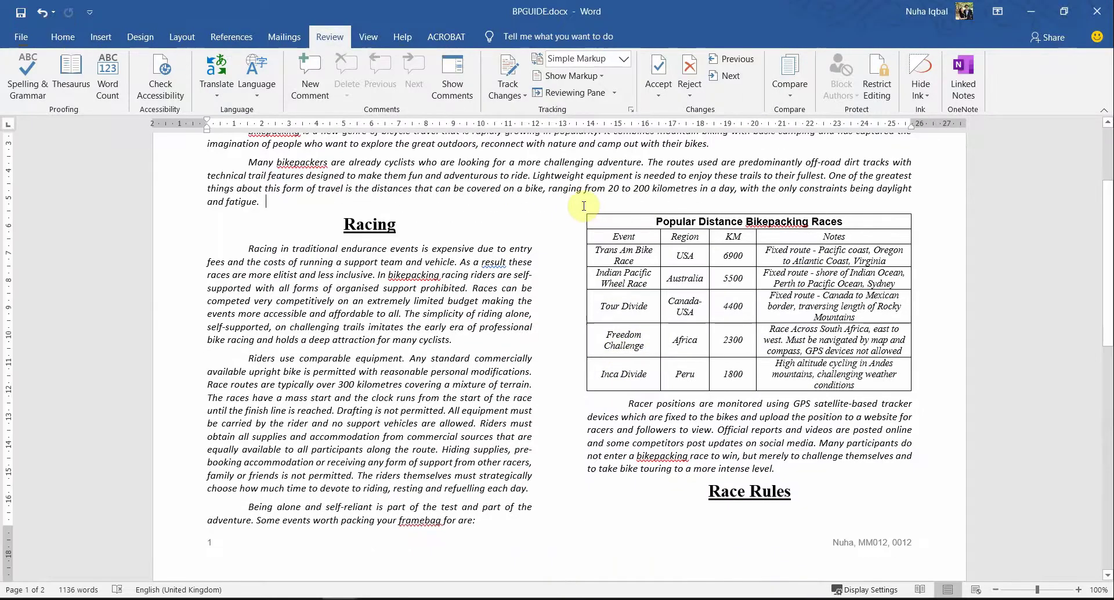
key(alt+Tab)
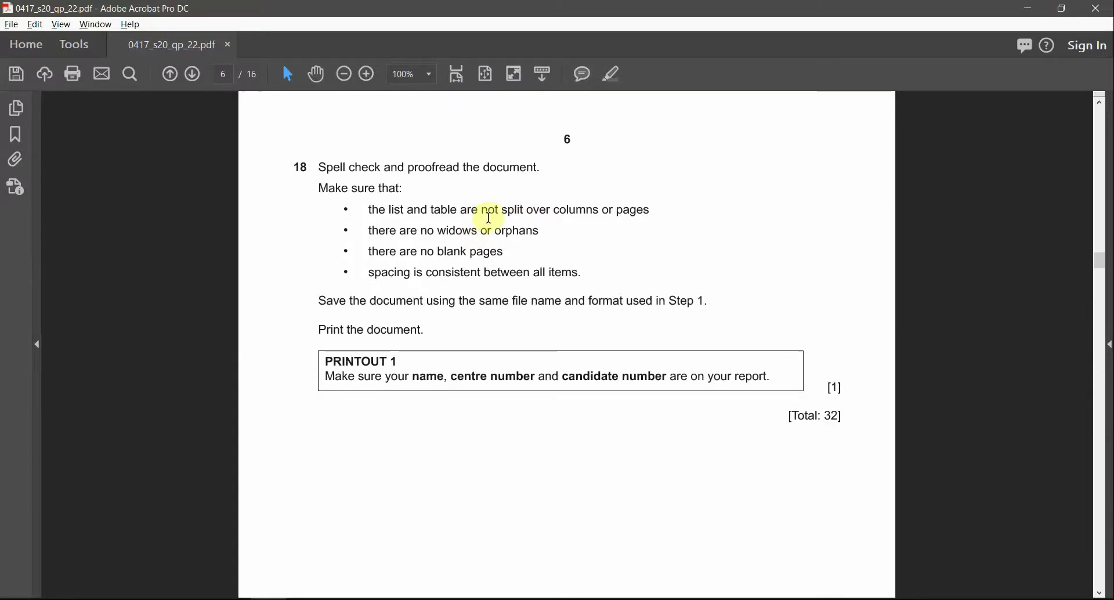
double_click(505, 211)
click(447, 210)
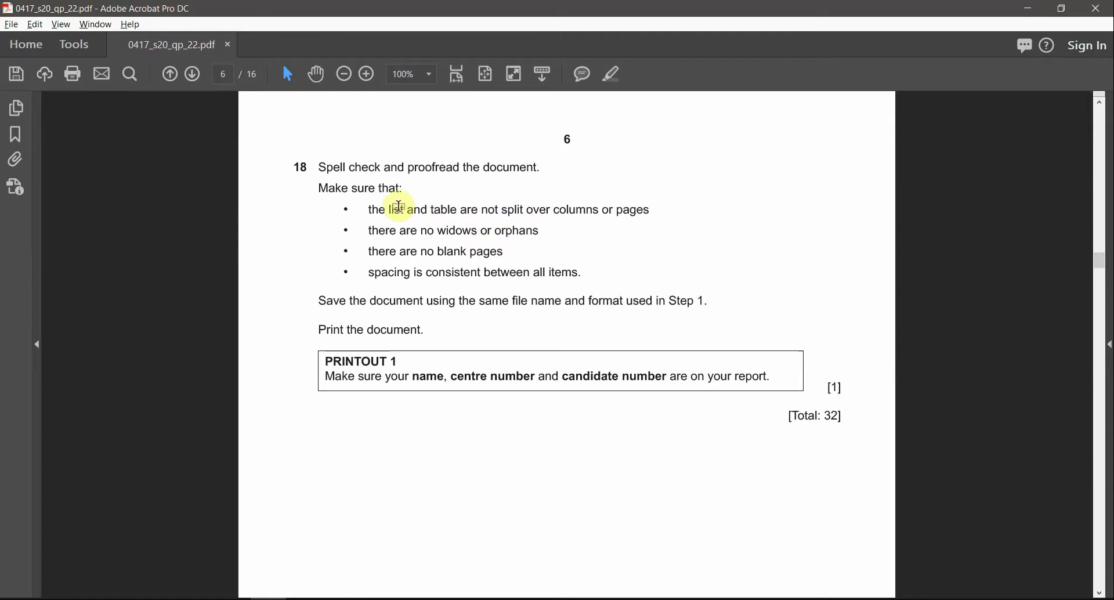
key(alt+Tab)
Step: Select and then deselect the race table to check where it falls on the page
scroll(672, 291, up, 5)
scroll(671, 316, down, 10)
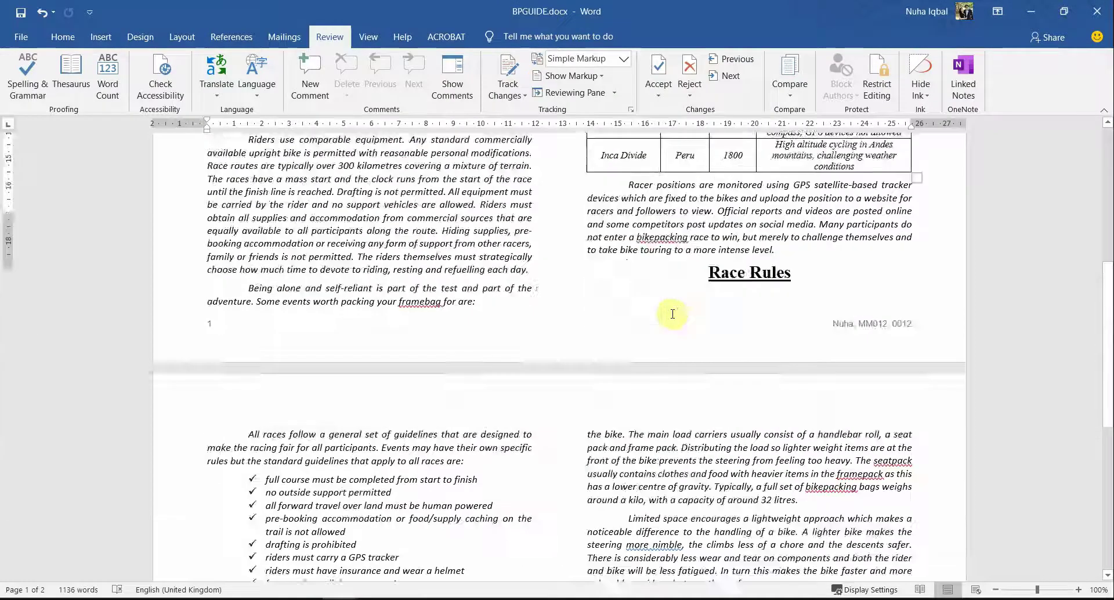
scroll(672, 314, down, 1)
drag(266, 176, 414, 309)
scroll(517, 423, up, 3)
scroll(521, 432, up, 9)
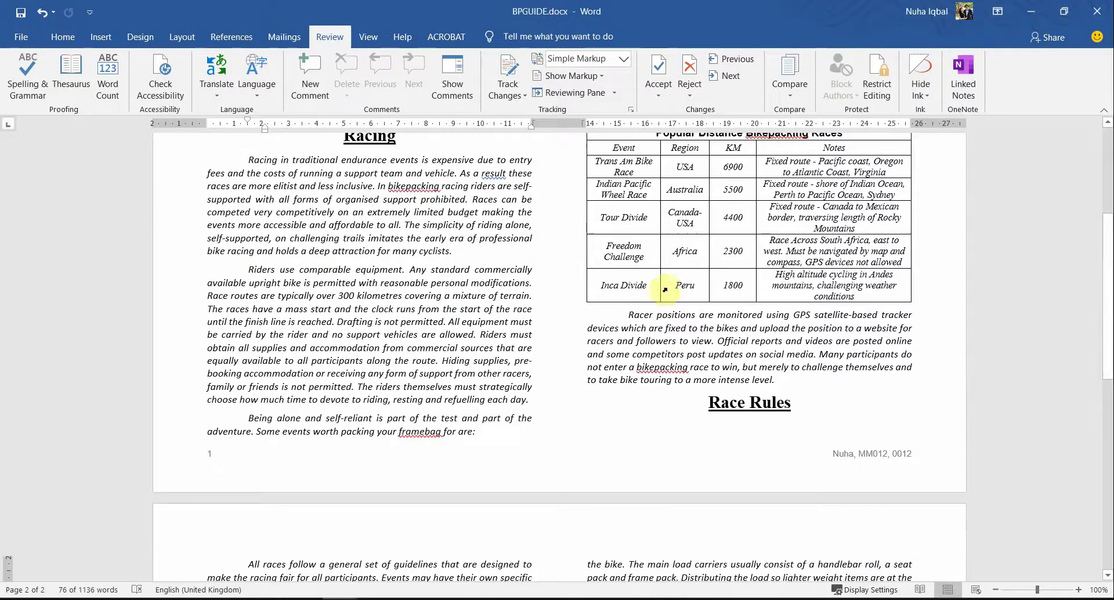
click(676, 277)
click(581, 173)
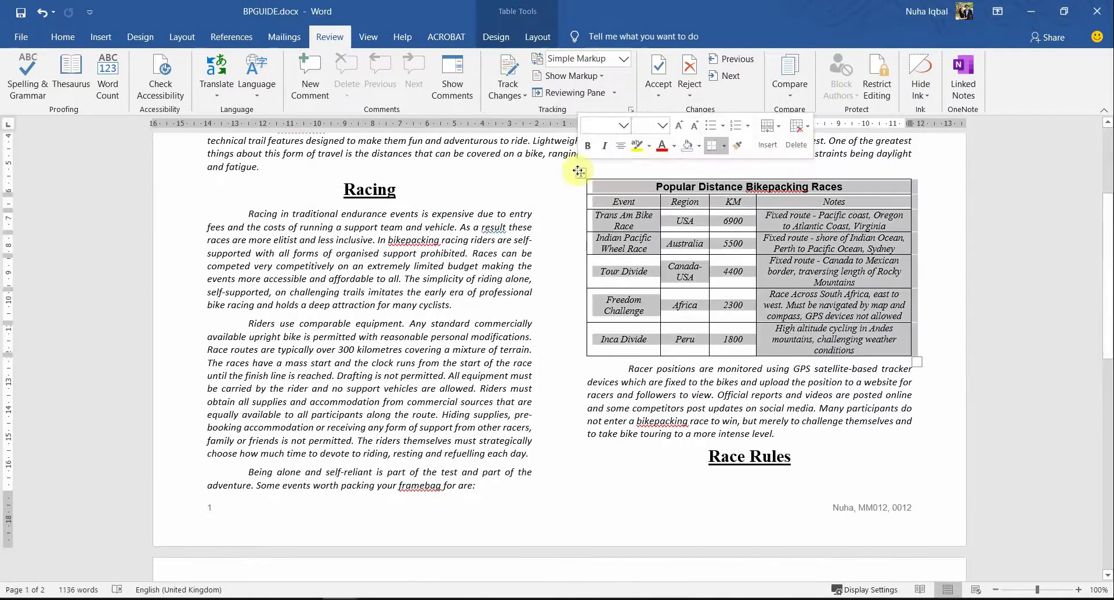
click(721, 418)
Step: Place the insertion point before the Race Rules heading at the foot of page 1
key(alt+Tab)
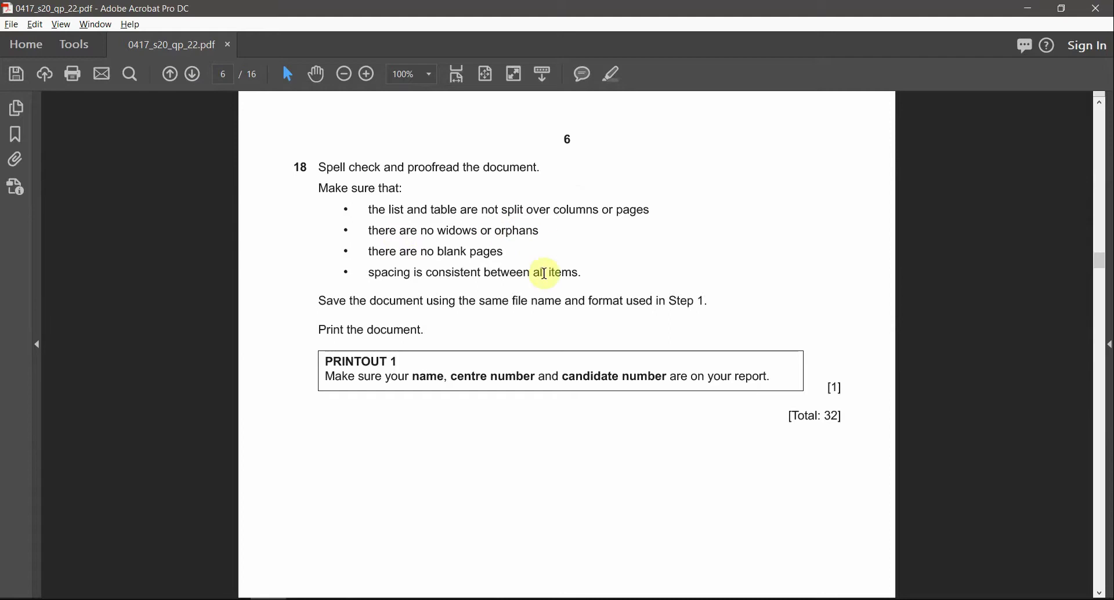
key(alt+Tab)
click(709, 475)
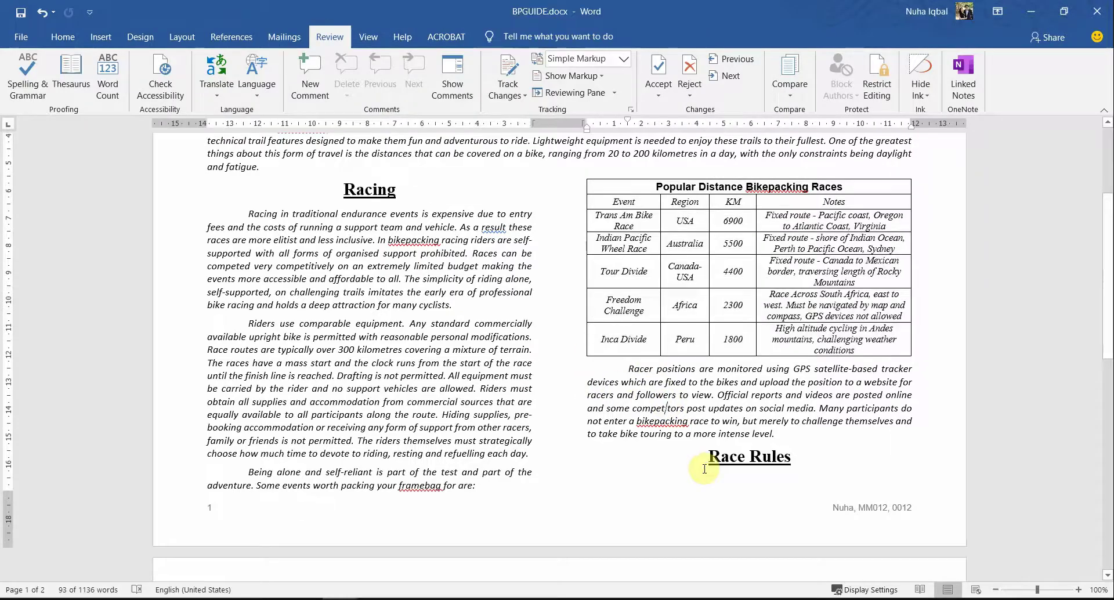
scroll(703, 468, up, 3)
scroll(703, 467, down, 3)
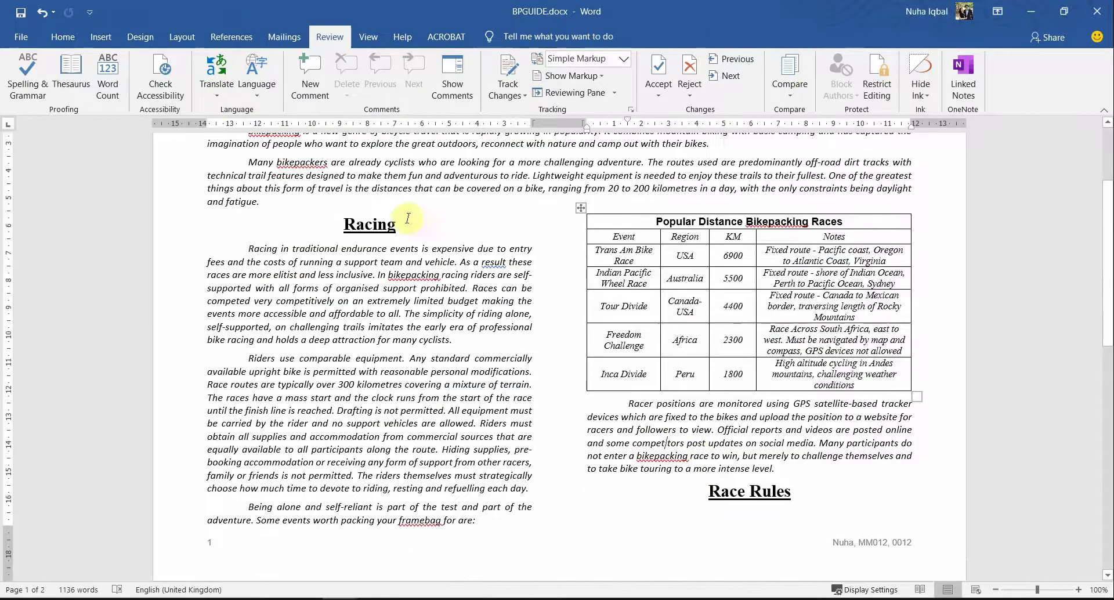
click(344, 221)
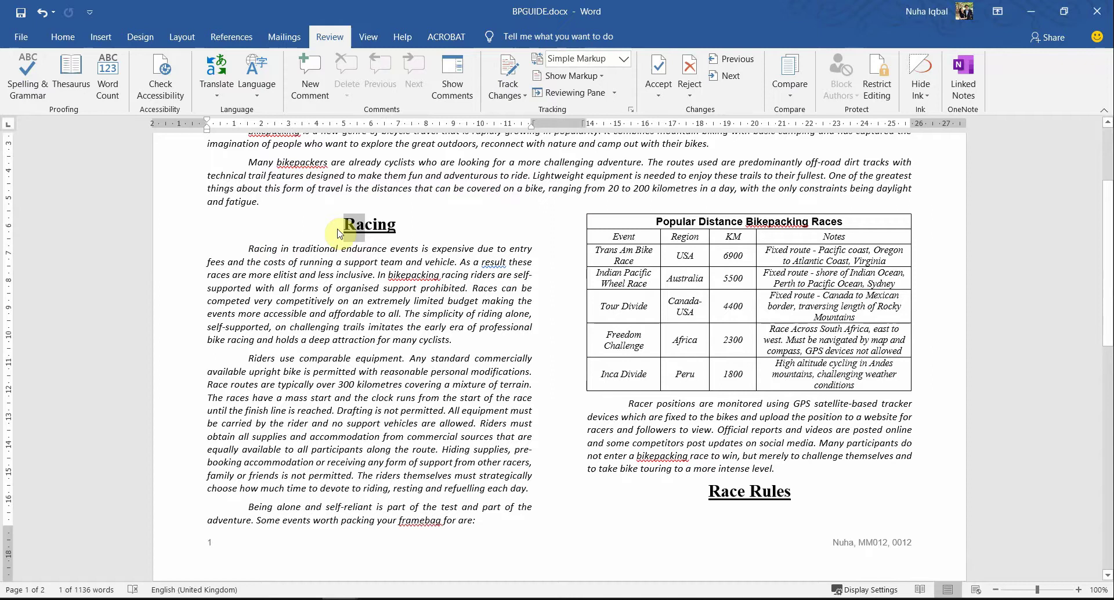
drag(259, 248, 744, 513)
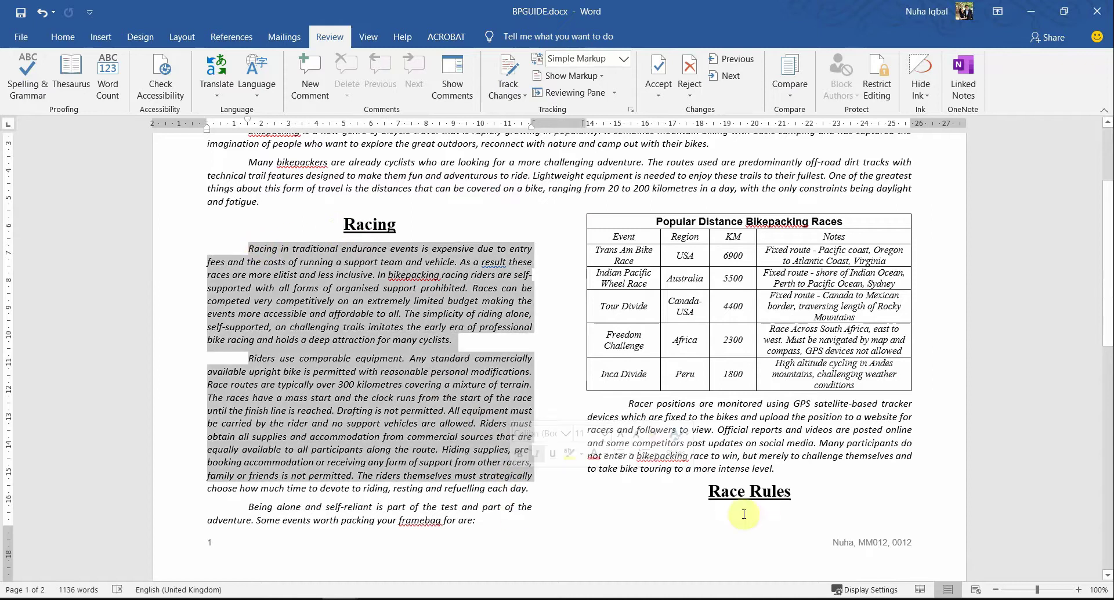
click(754, 501)
scroll(723, 431, down, 2)
click(707, 387)
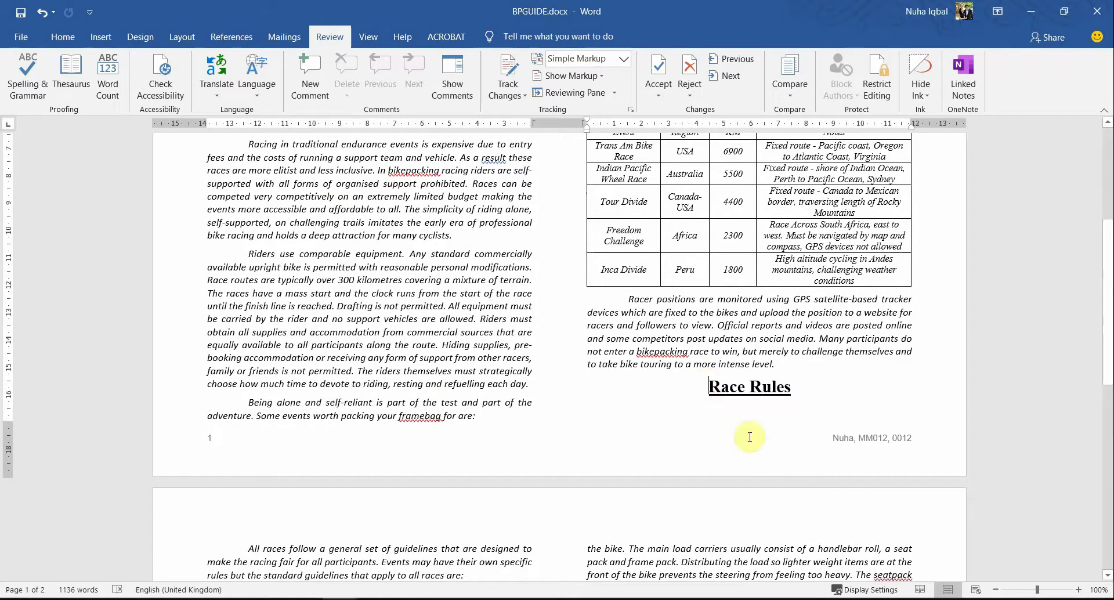
scroll(802, 486, down, 5)
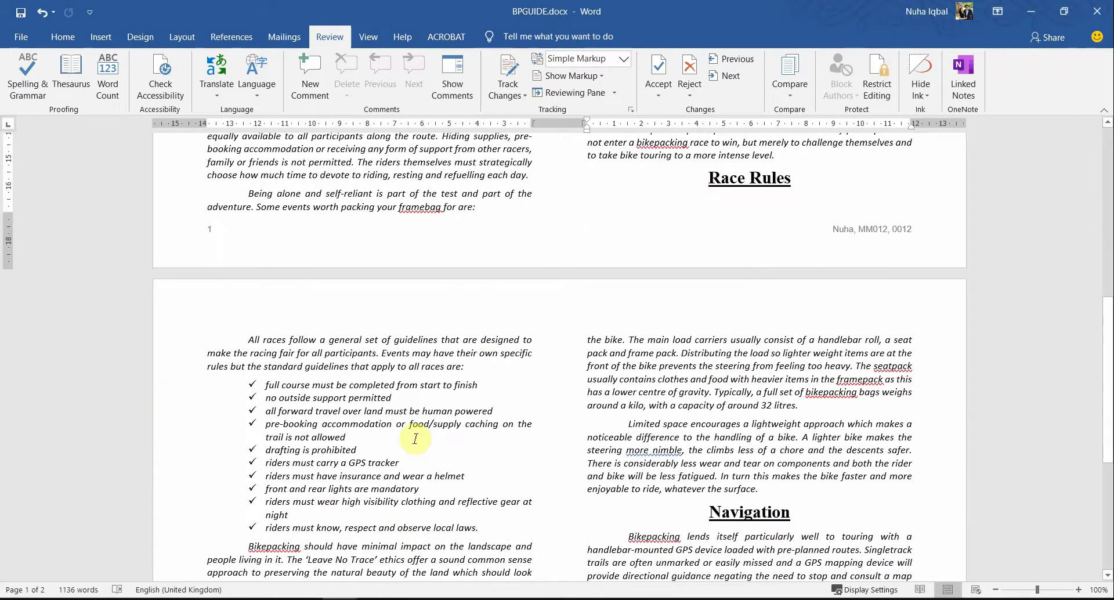
Step: Insert a page break with Ctrl+Enter so Race Rules starts page 2
key(ctrl+Return)
scroll(530, 400, down, 7)
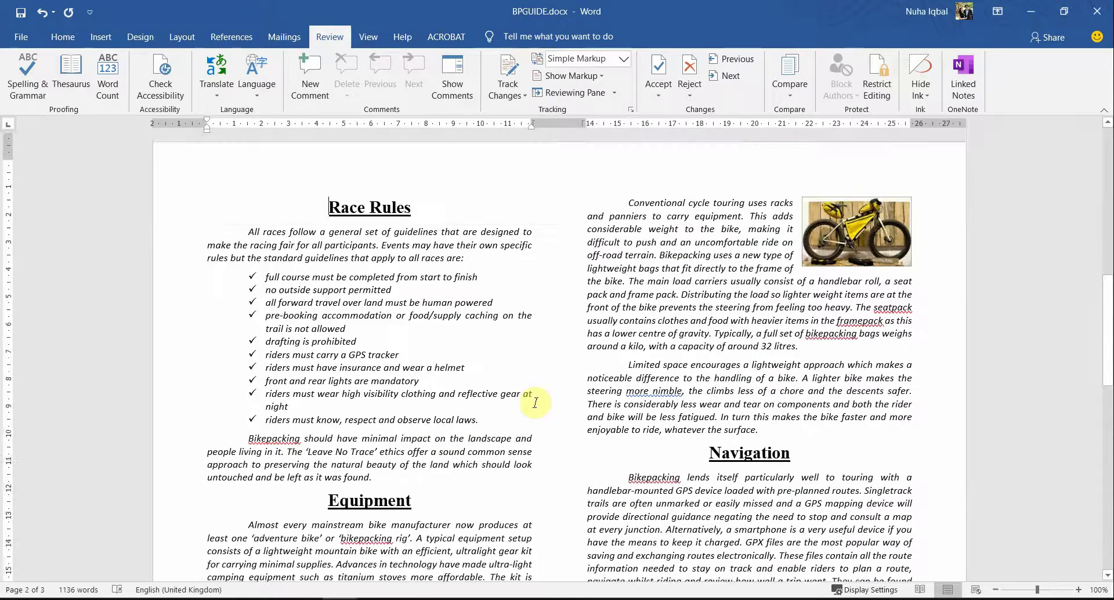
scroll(531, 406, down, 6)
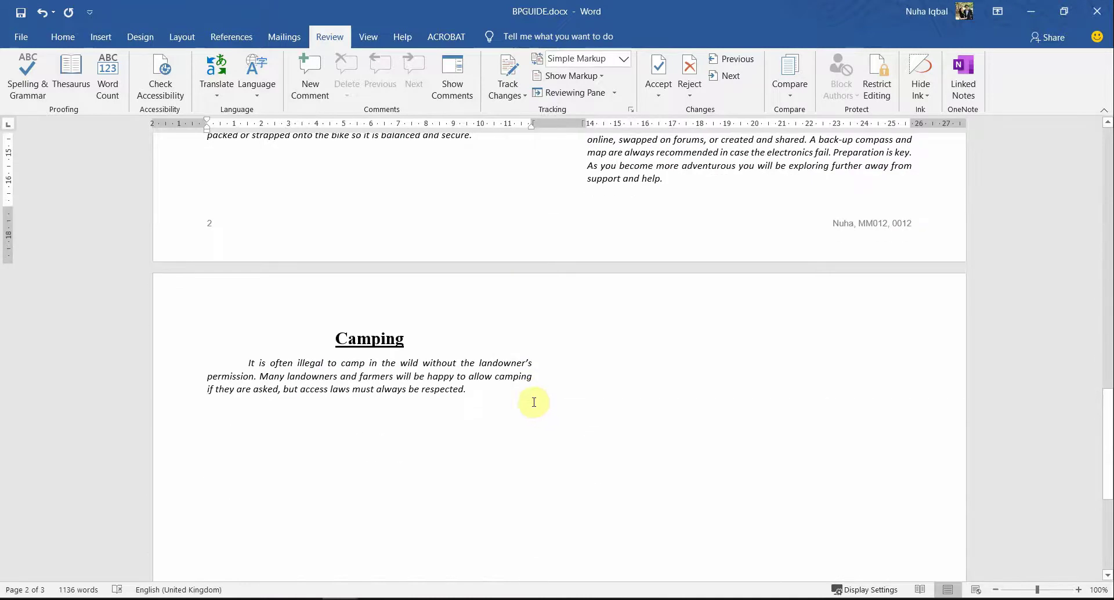
scroll(532, 401, up, 9)
scroll(530, 403, down, 11)
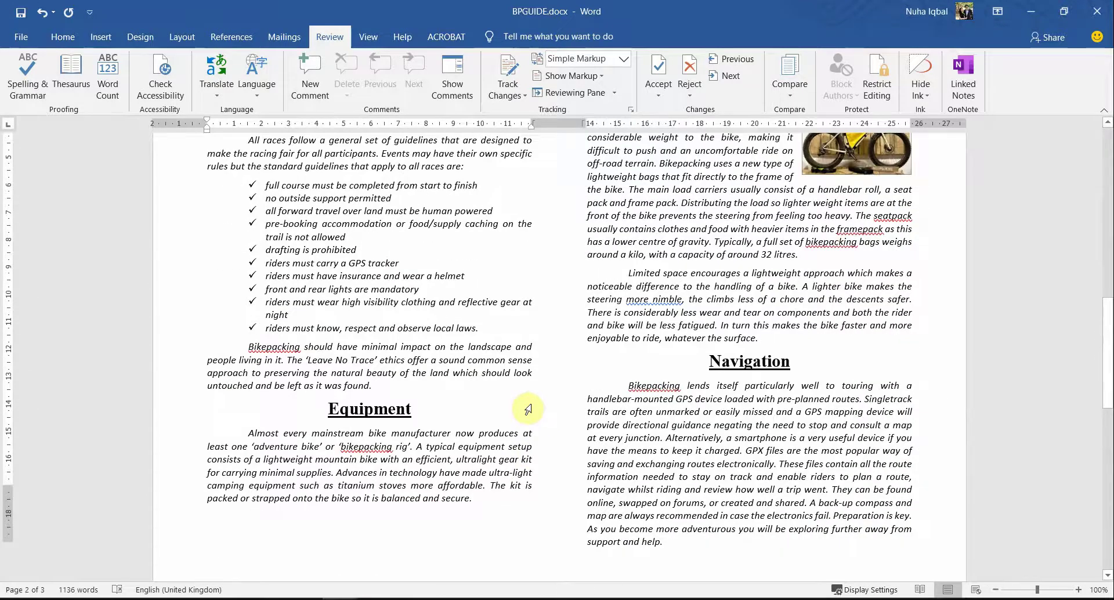
scroll(531, 403, up, 7)
scroll(531, 403, up, 1)
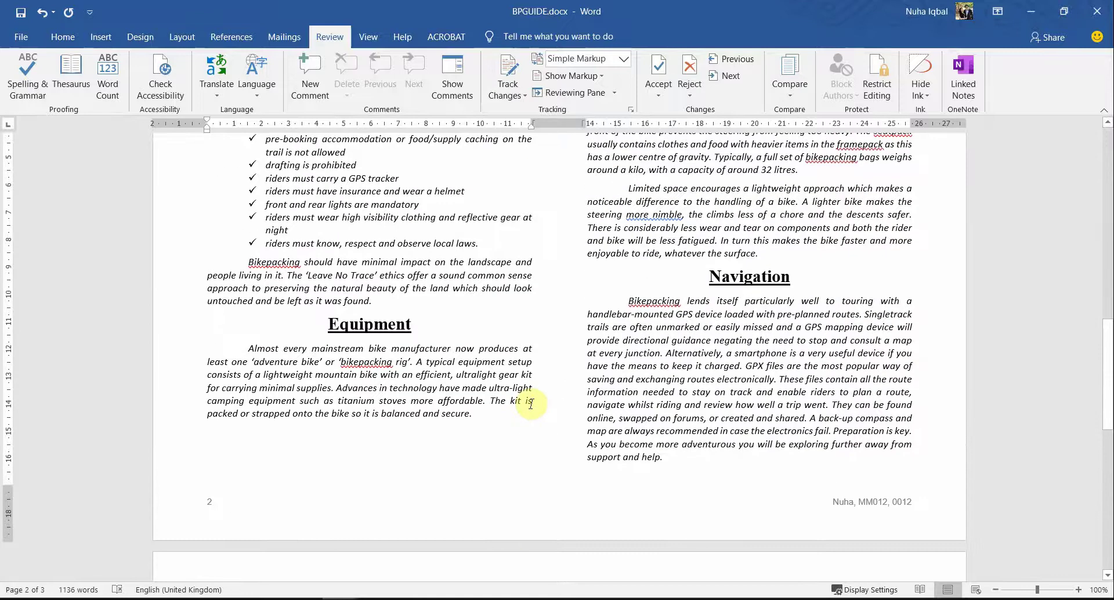
scroll(532, 404, up, 4)
scroll(530, 403, down, 8)
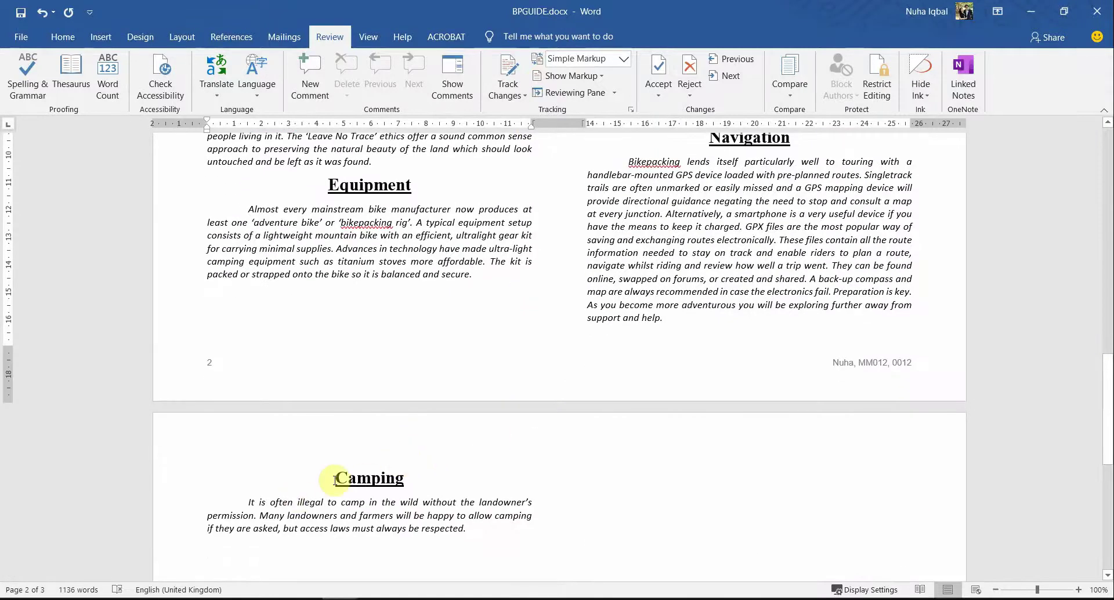
Step: Try adding a line and left-aligning the Camping heading, then undo both changes
click(336, 478)
key(Return)
key(Return)
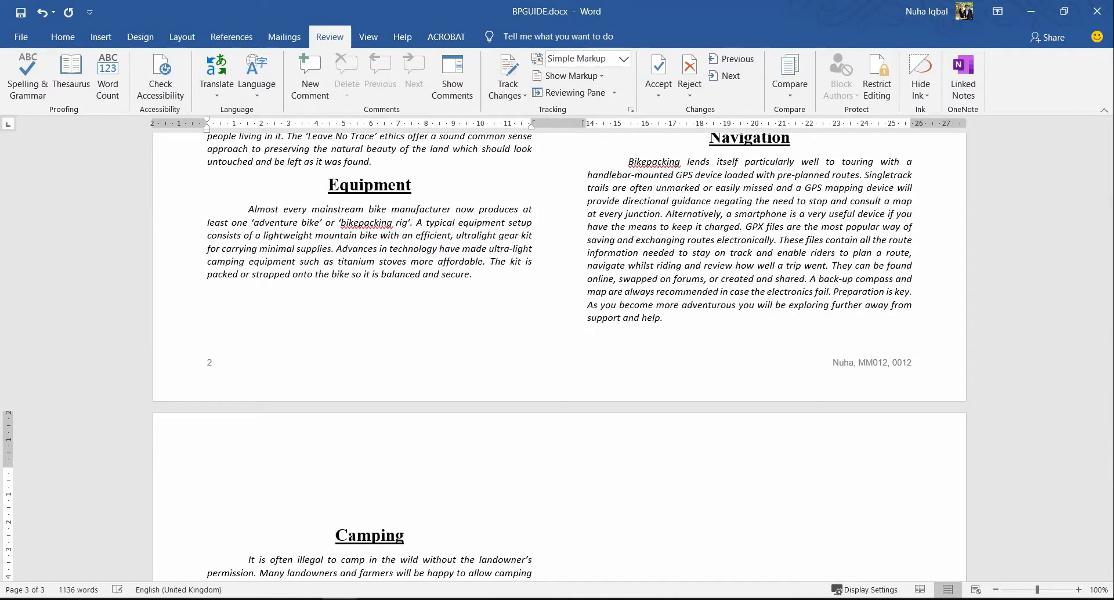
key(BackSpace)
key(BackSpace)
key(ctrl+l)
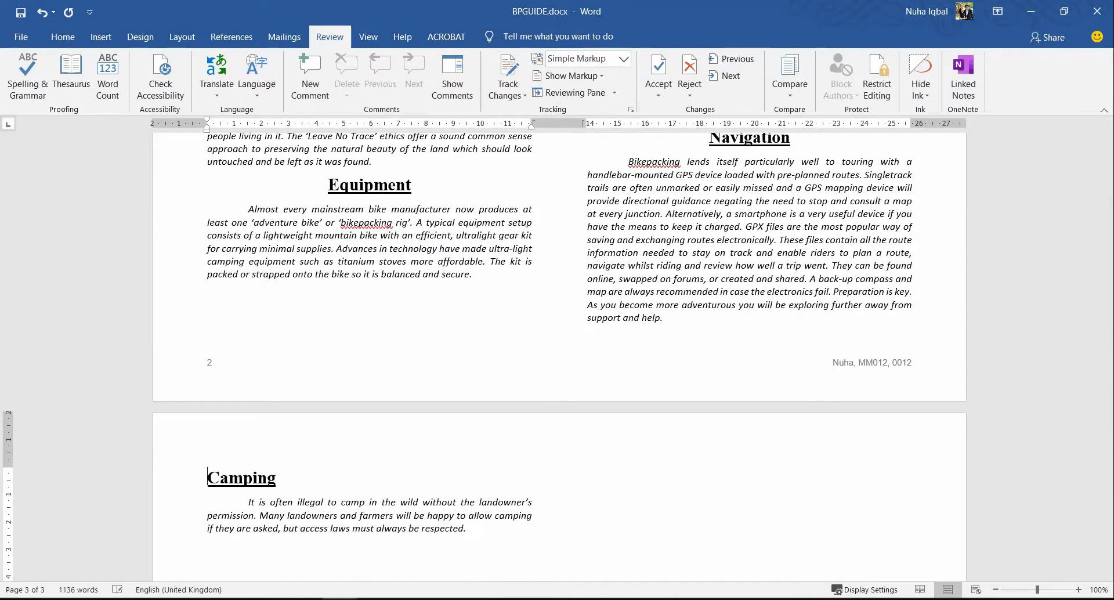
key(ctrl+z)
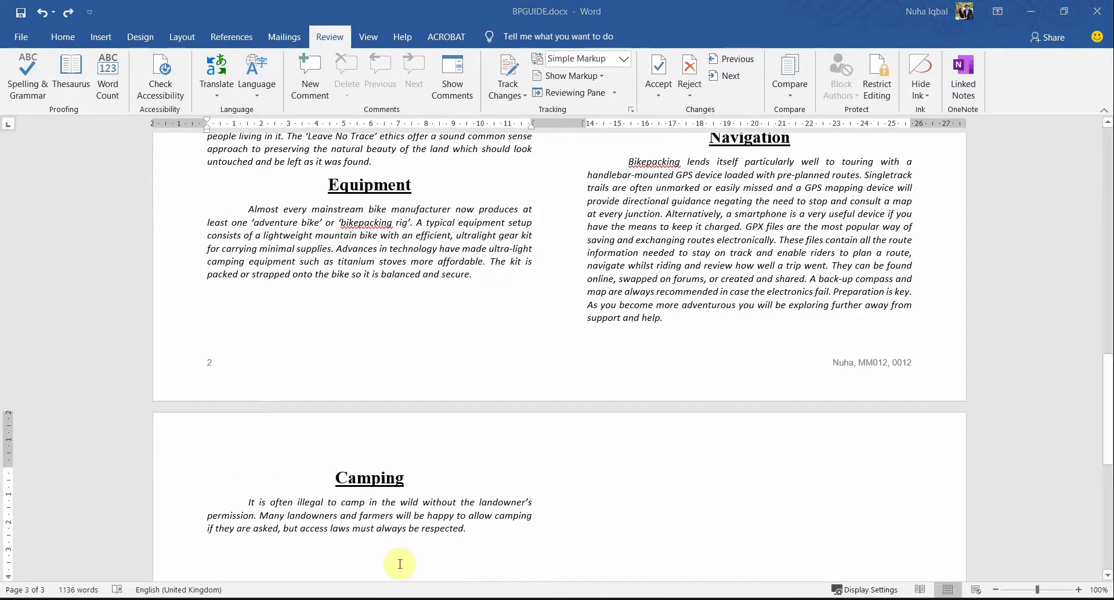
Step: Recheck question 18 in the exam paper against BPGUIDE's page layout
key(alt+Tab)
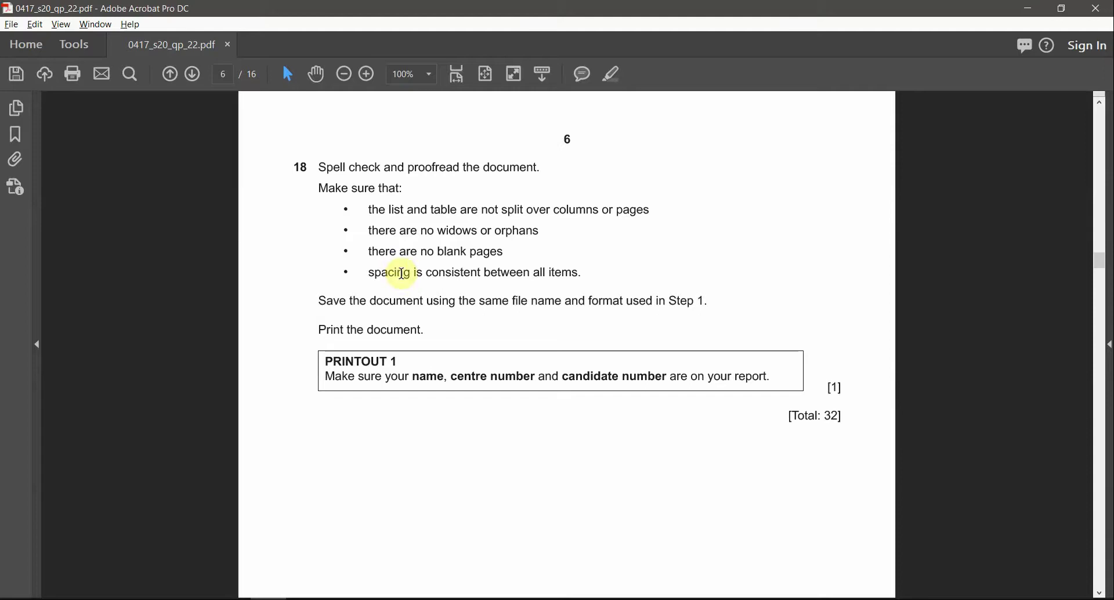
drag(410, 252, 500, 252)
key(alt+Tab)
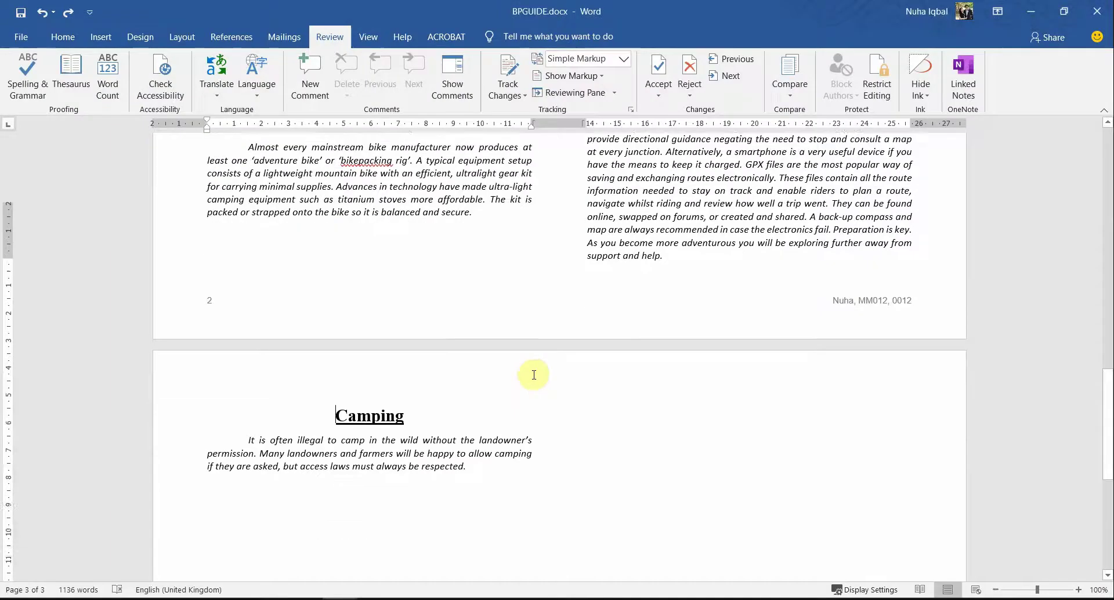
scroll(530, 373, down, 5)
scroll(532, 374, up, 20)
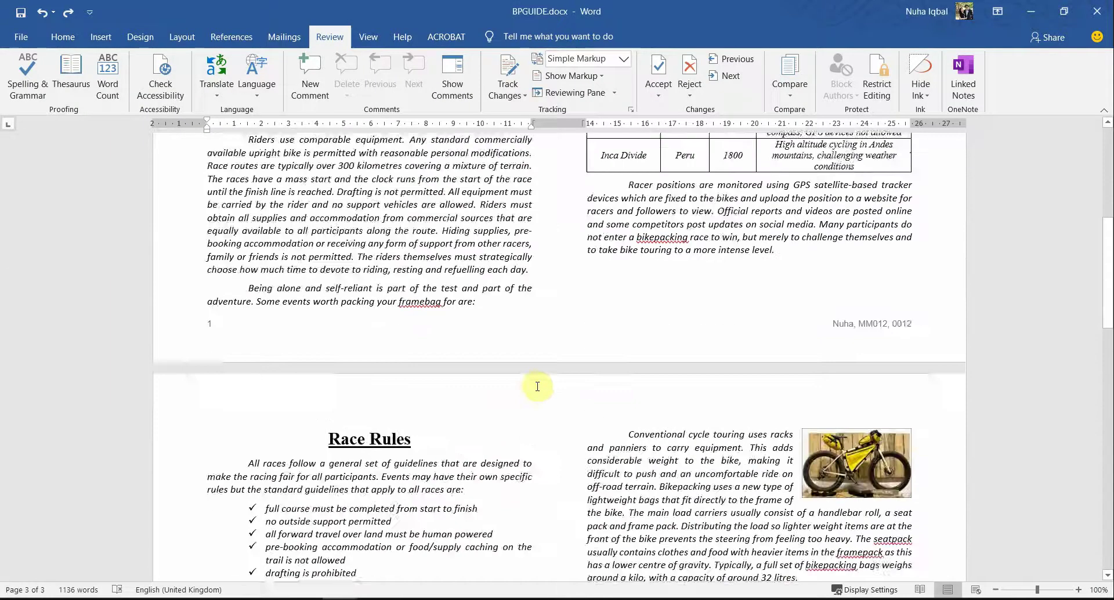
scroll(536, 385, up, 4)
key(alt+Tab)
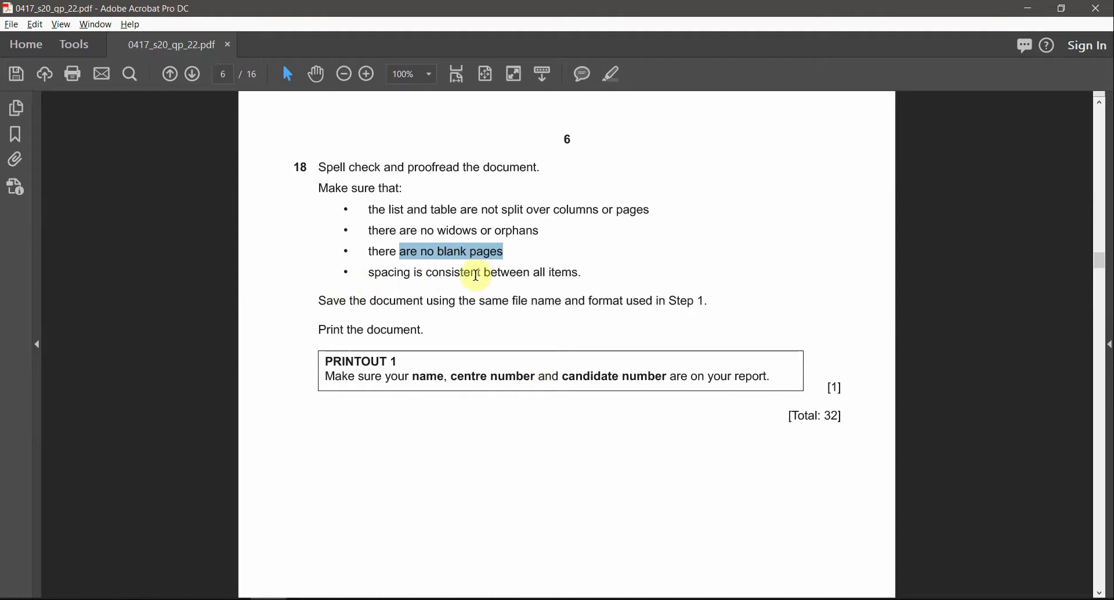
key(alt+Tab)
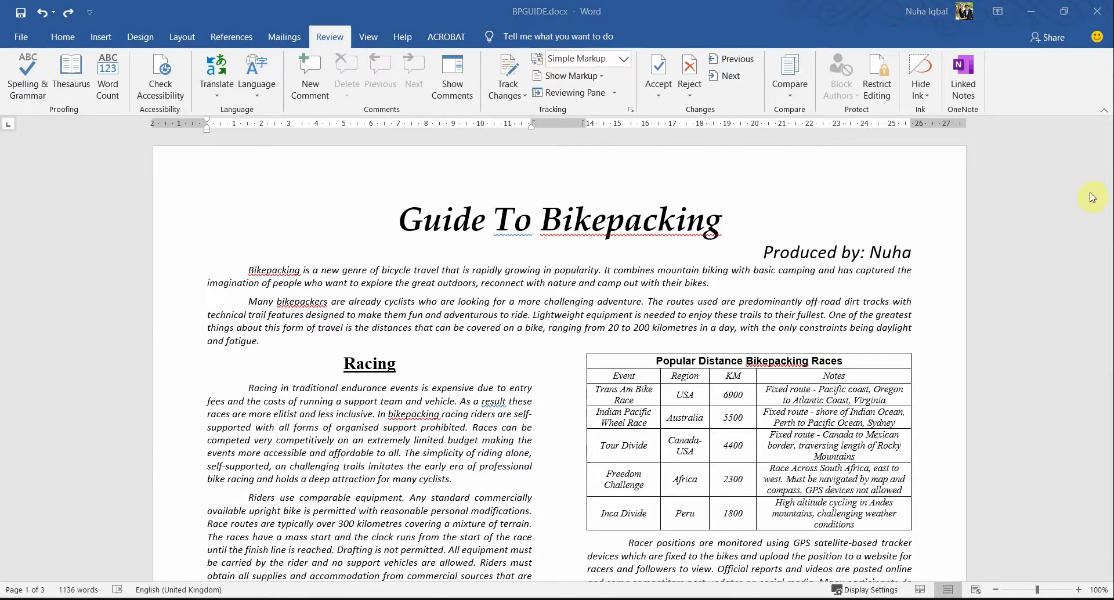
scroll(1109, 164, down, 20)
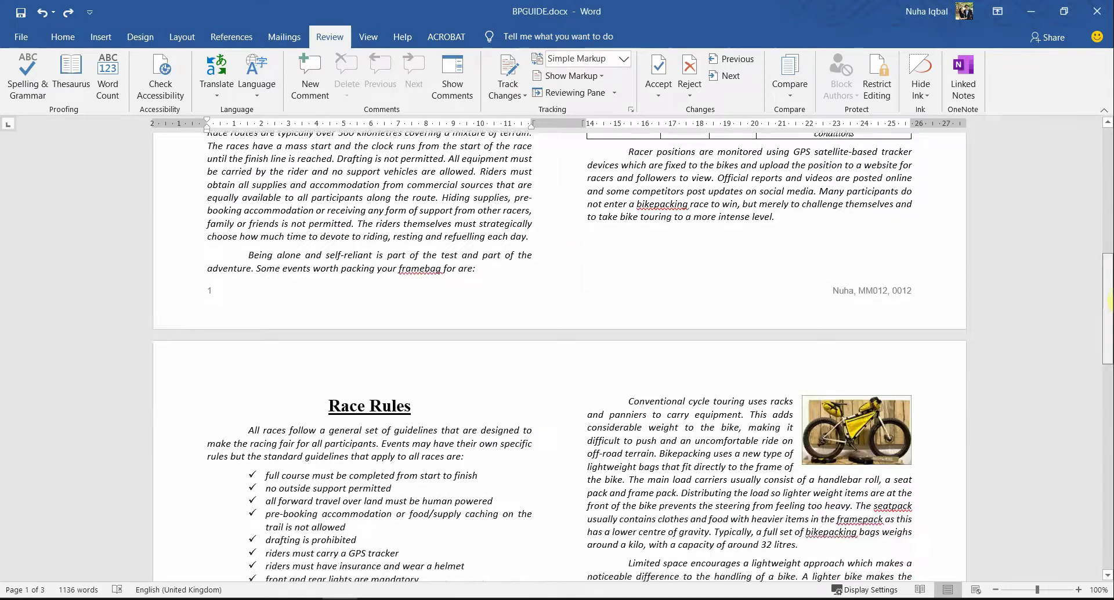
scroll(1084, 394, down, 10)
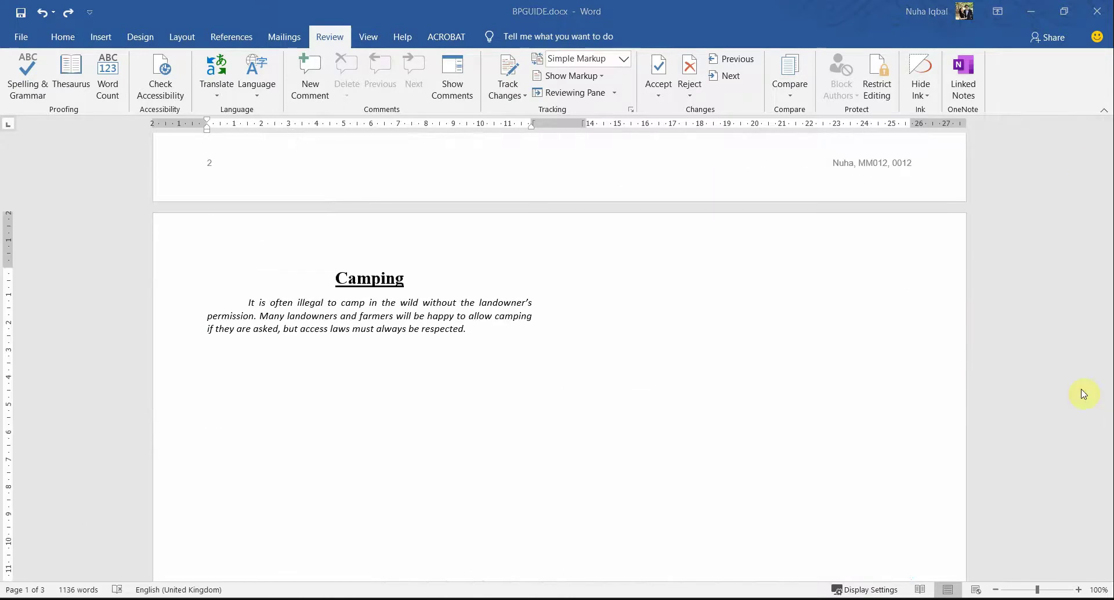
key(alt+Tab)
Step: Mark the file name and format in question 18's save instruction
click(318, 294)
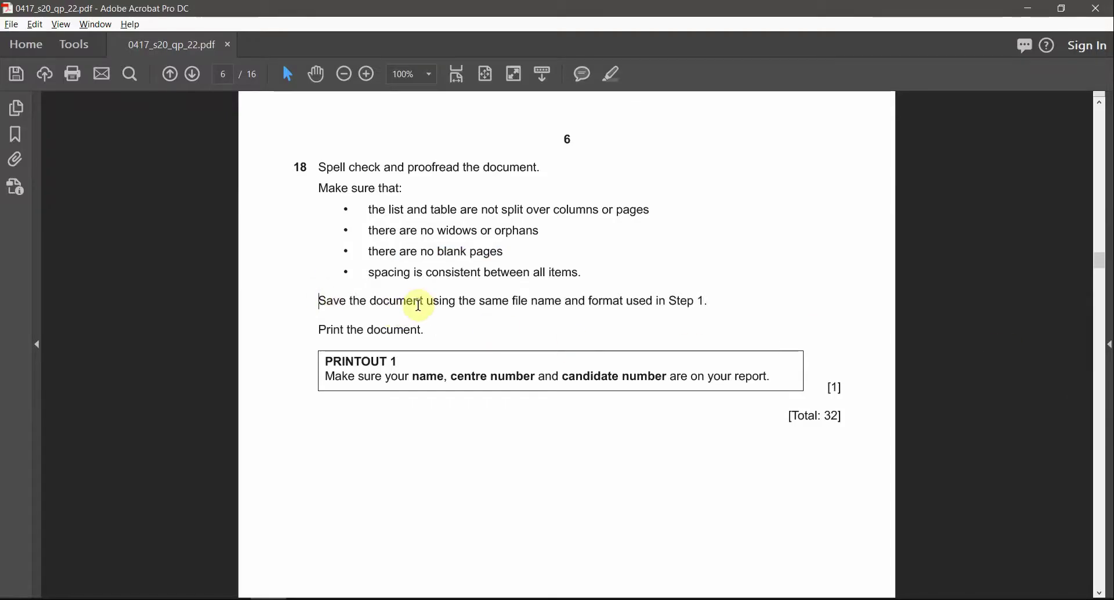
drag(512, 301, 583, 306)
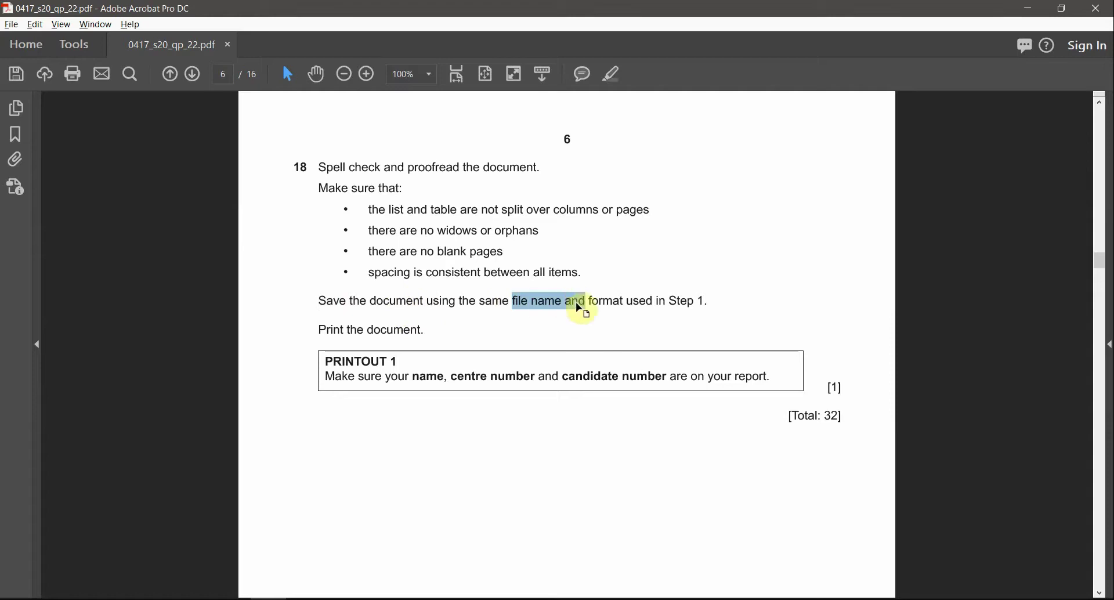
double_click(601, 301)
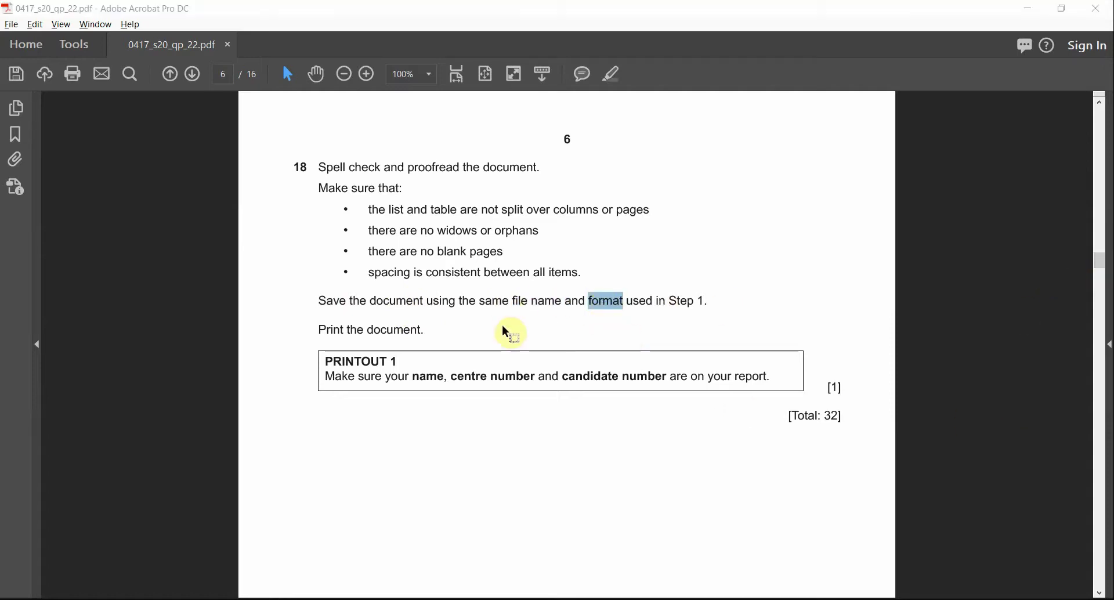
key(alt+Tab)
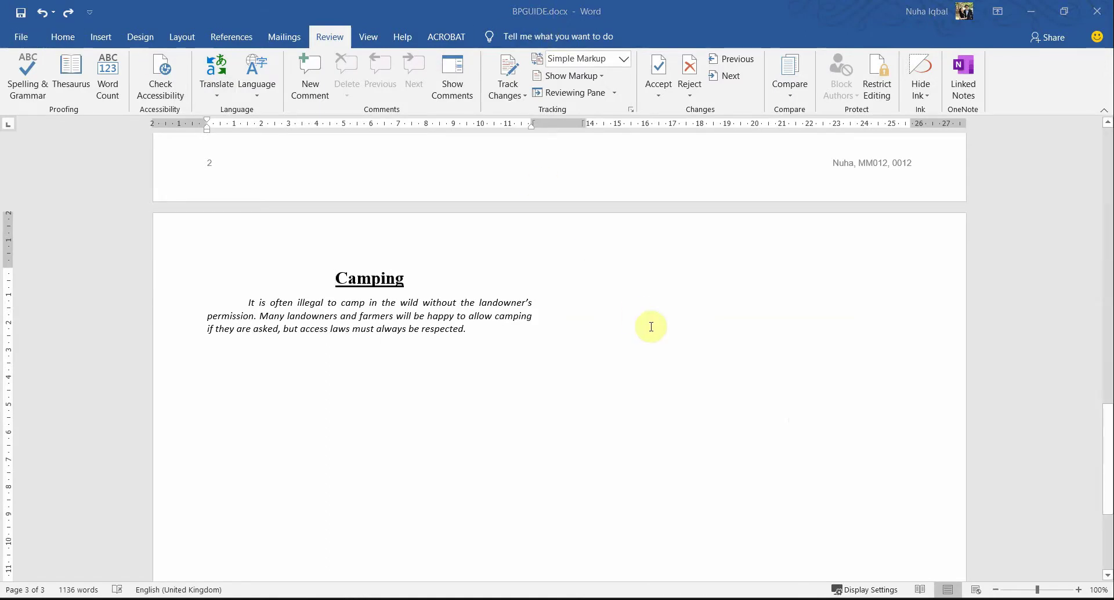
Step: Mark the print instruction and the name-and-number printout requirement
key(alt+Tab)
drag(331, 332, 427, 329)
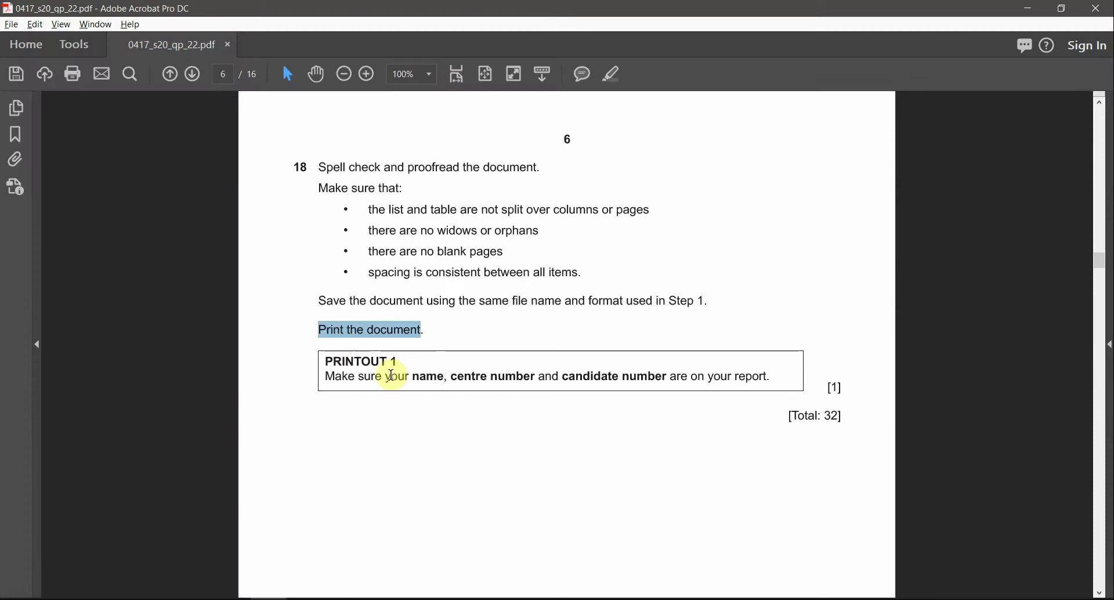
click(431, 377)
drag(431, 377, 666, 398)
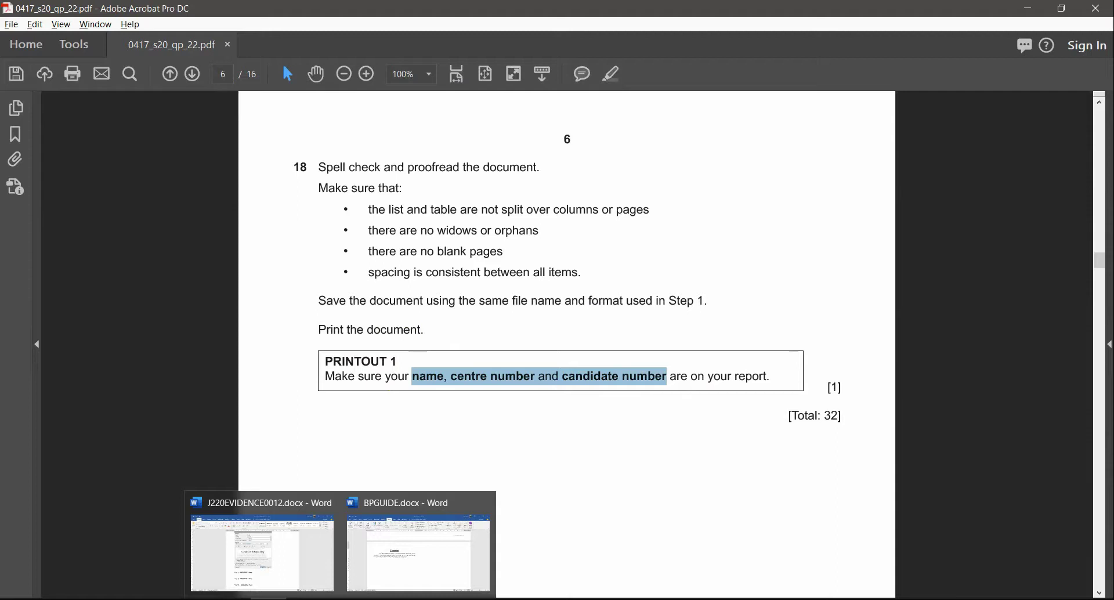
Step: Open File > Print and page through all three landscape A4 preview pages
mouse_move(314, 569)
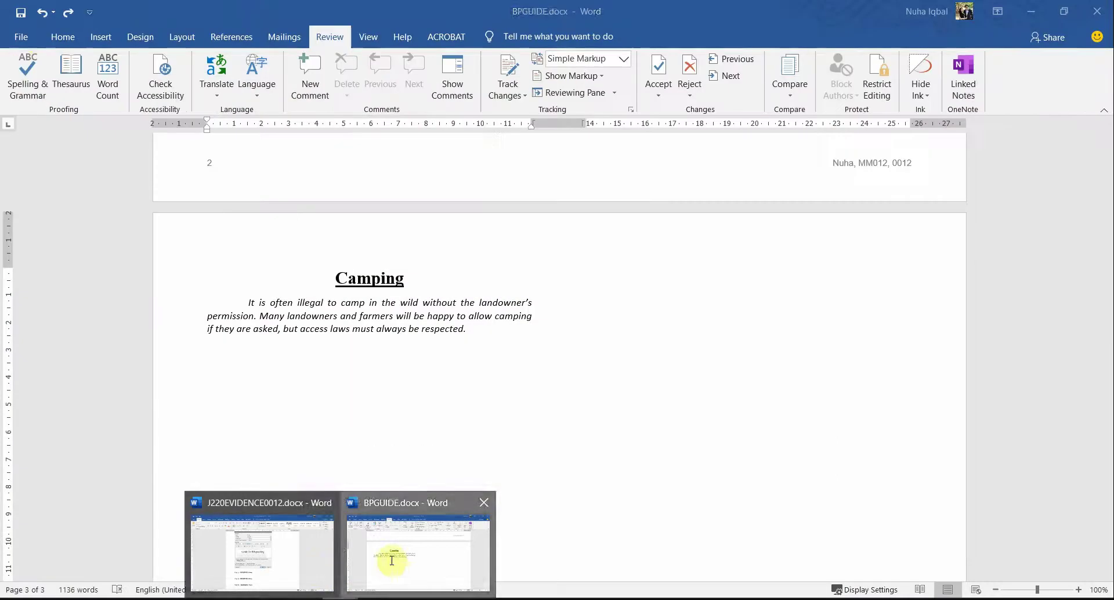
click(385, 558)
click(19, 39)
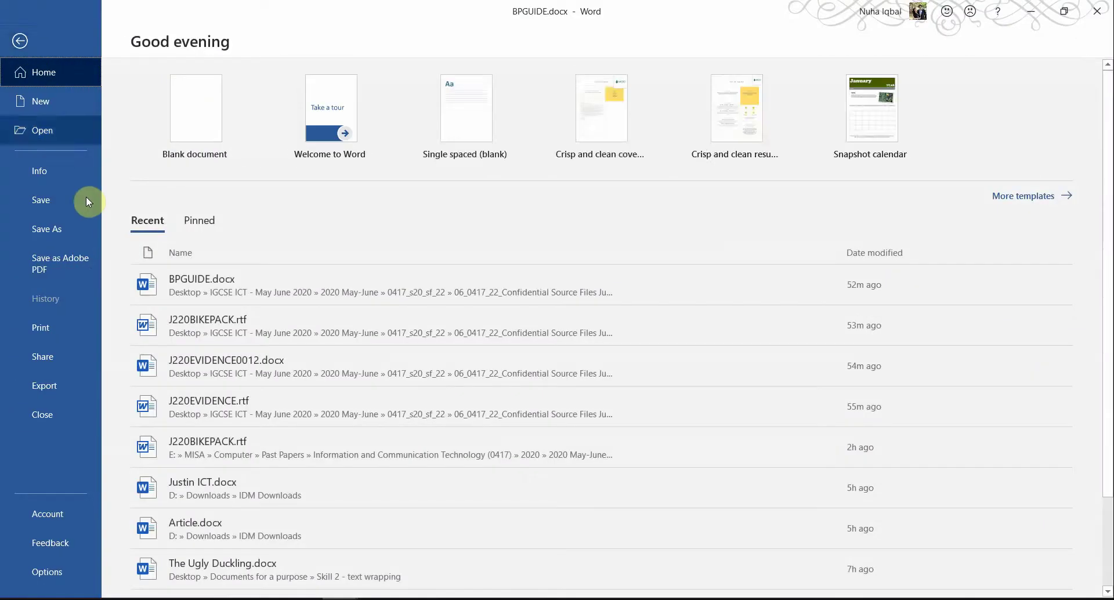
click(51, 327)
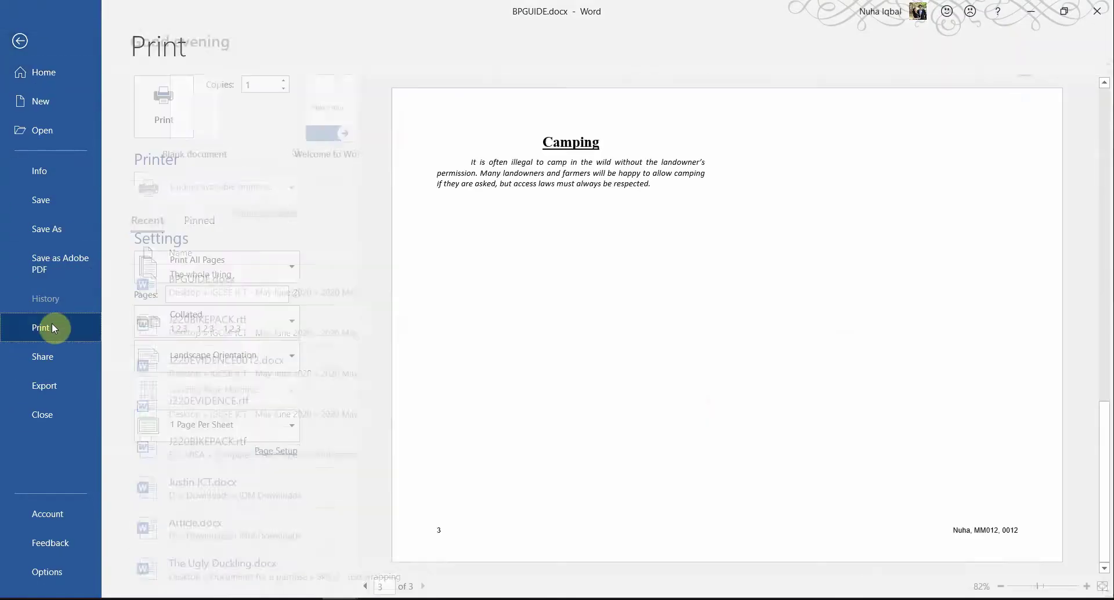
scroll(684, 399, down, 1)
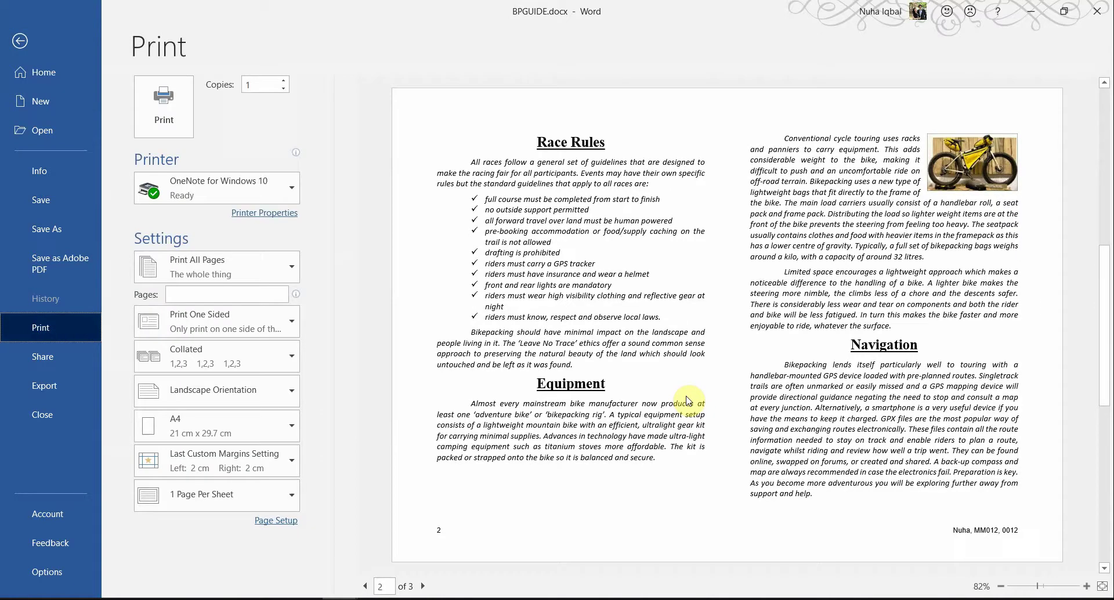
scroll(687, 400, up, 1)
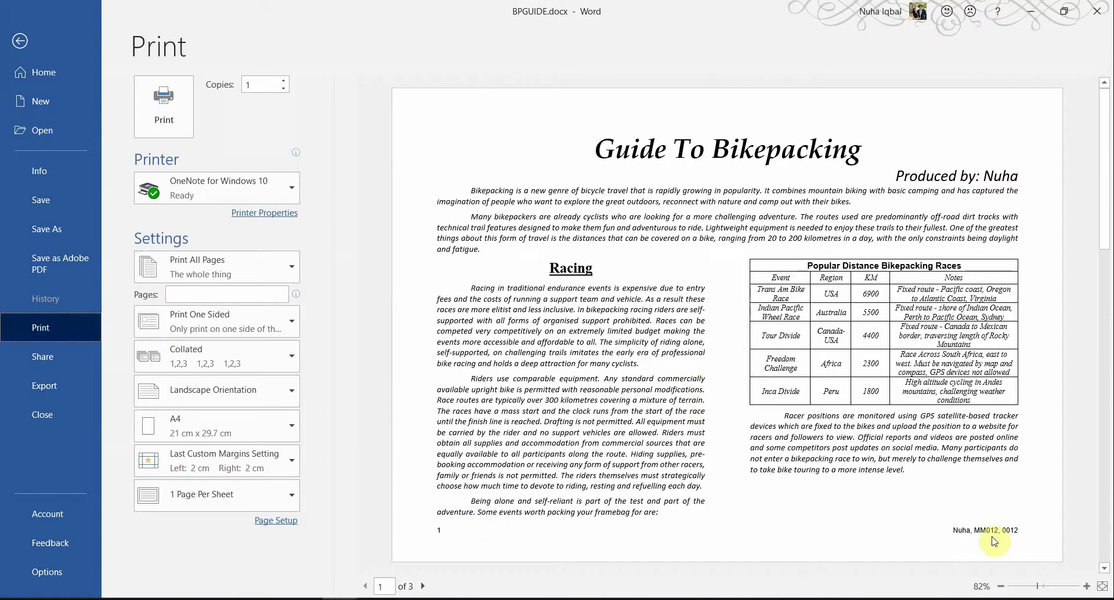
click(1104, 507)
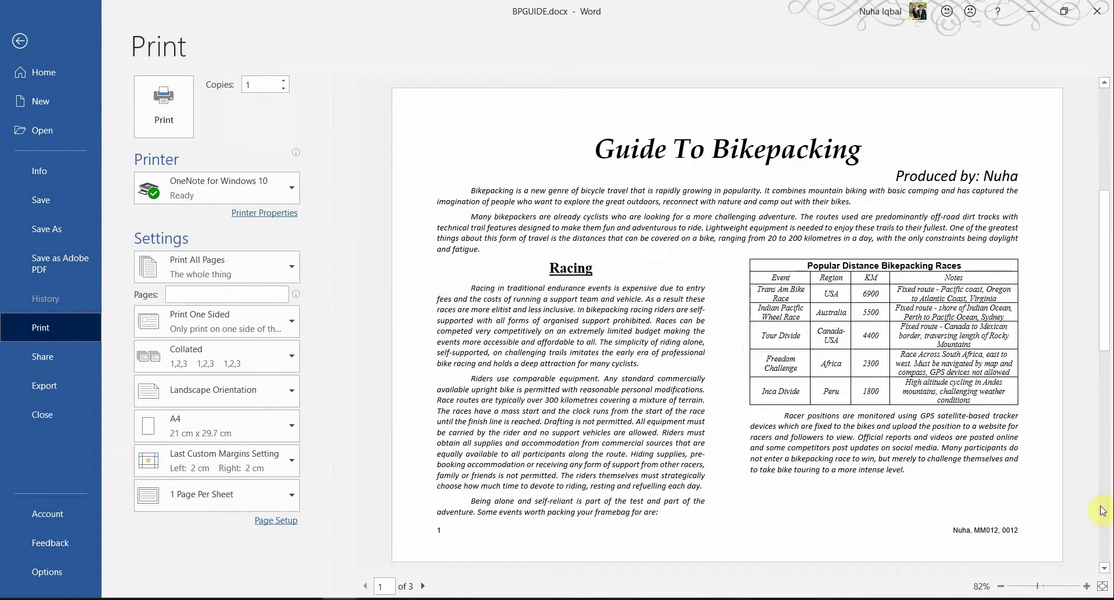
click(1104, 507)
click(1103, 507)
drag(1104, 507, 522, 99)
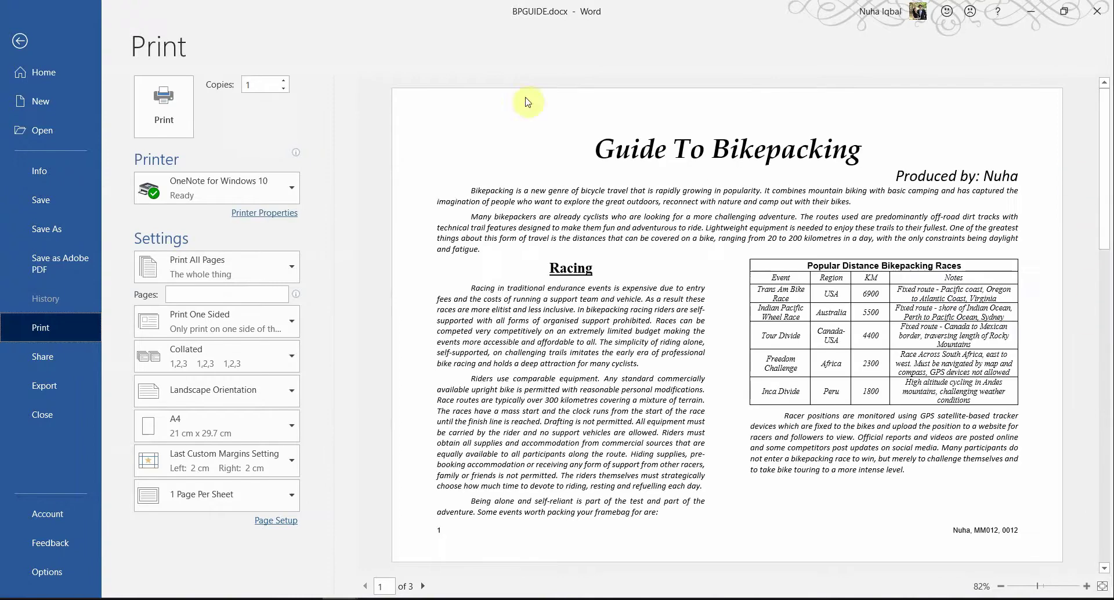